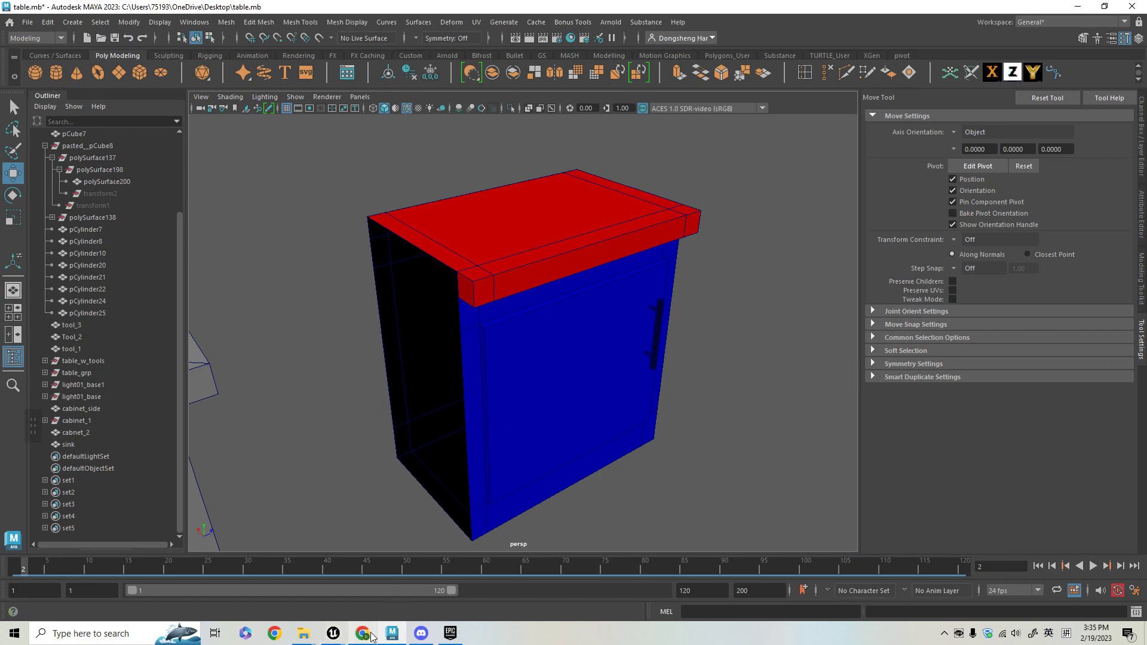
Switch to Unreal Editor and examine the textures on the marble-topped cabinet's top, front and edges
mouse_move(364, 635)
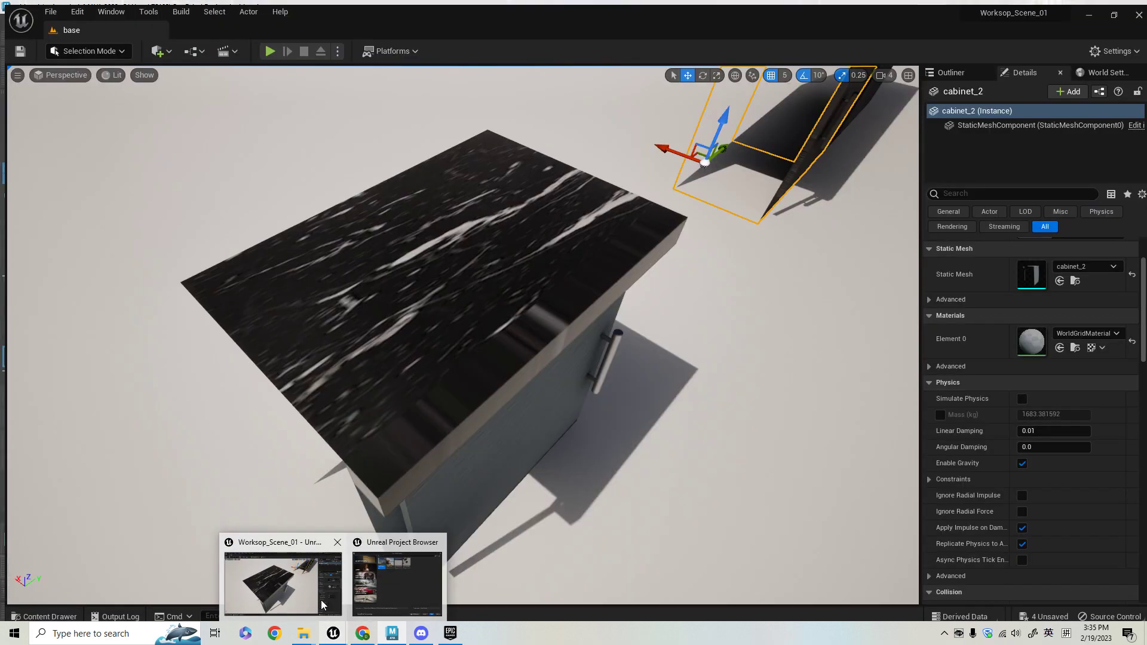
left_click(281, 586)
left_click_drag(494, 466, 486, 464, "alt")
right_click_drag(486, 463, 493, 466, "alt")
left_click_drag(494, 466, 494, 466, "alt")
left_click_drag(484, 348, 483, 348, "alt")
left_click_drag(501, 247, 502, 247, "alt")
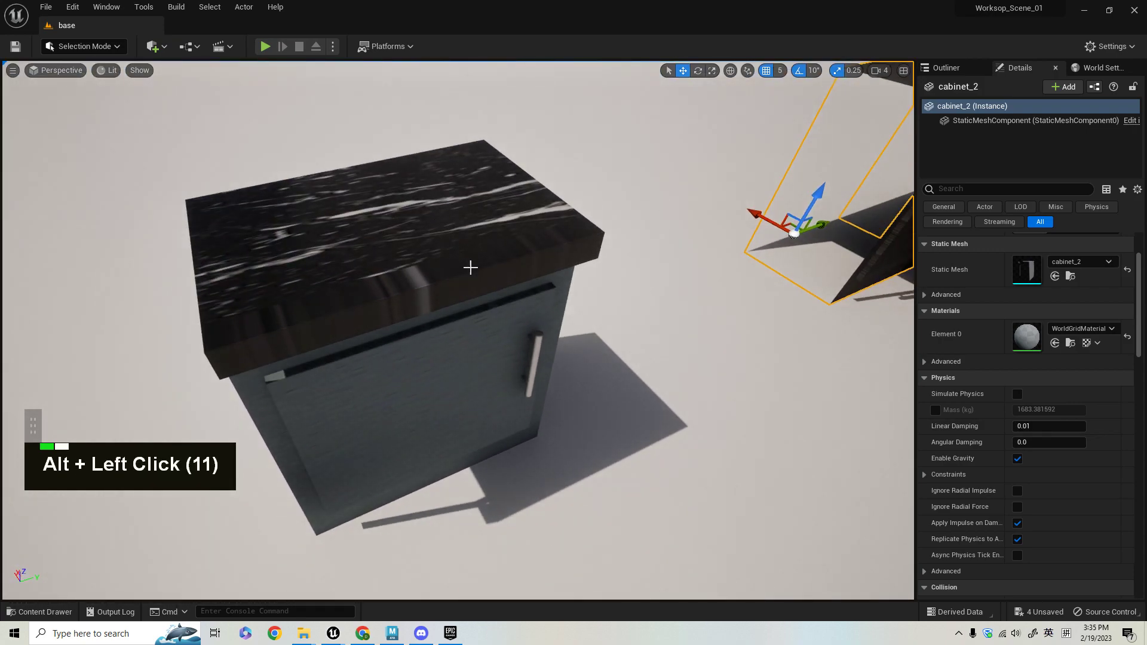
right_click_drag(588, 405, 588, 404, "alt")
left_click_drag(588, 405, 588, 405, "alt")
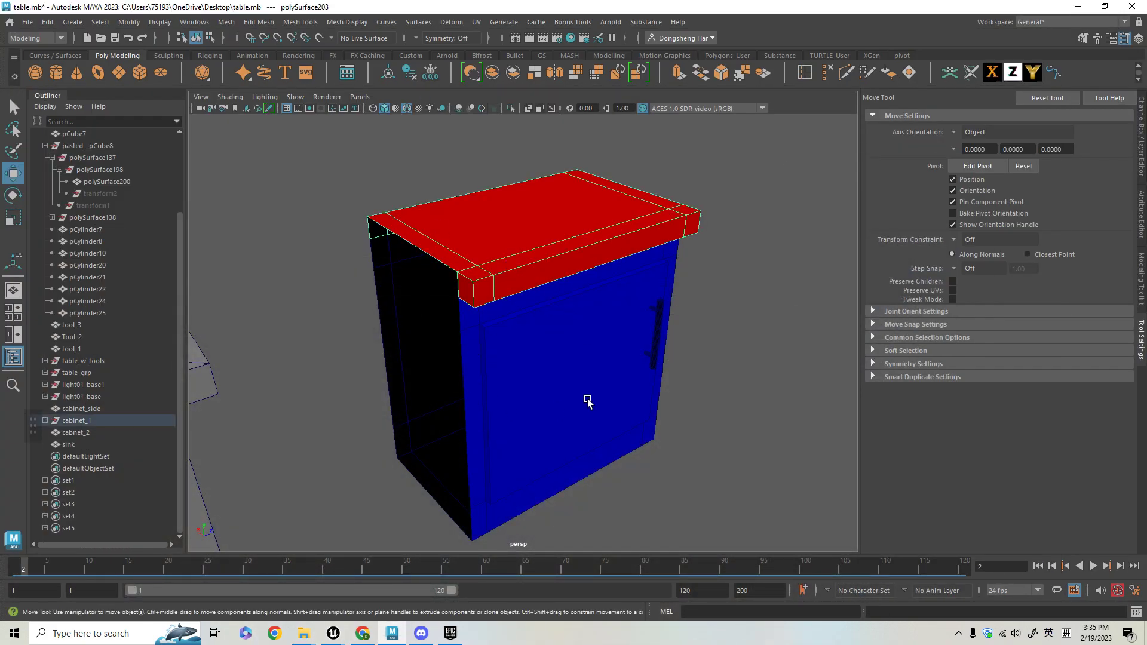
Switch back to Maya and examine the red and blue cabinet's top, front and open side
left_click_drag(587, 400, 589, 284, "alt")
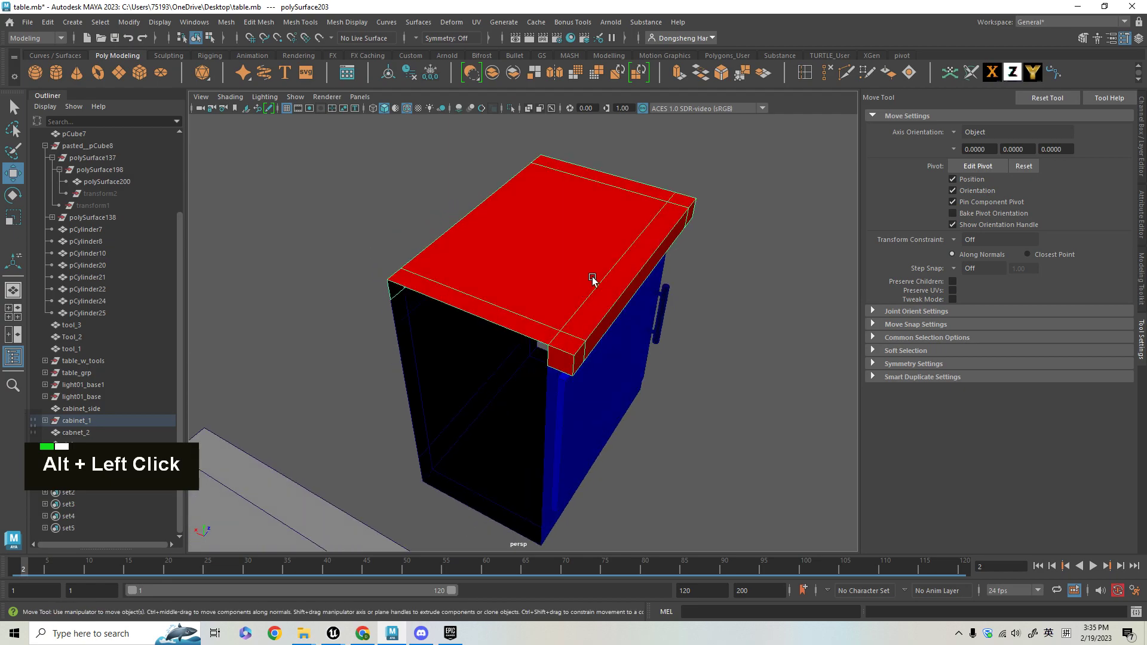
right_click_drag(589, 285, 532, 222, "alt")
left_click_drag(532, 222, 599, 345, "alt")
right_click_drag(599, 345, 579, 327, "alt")
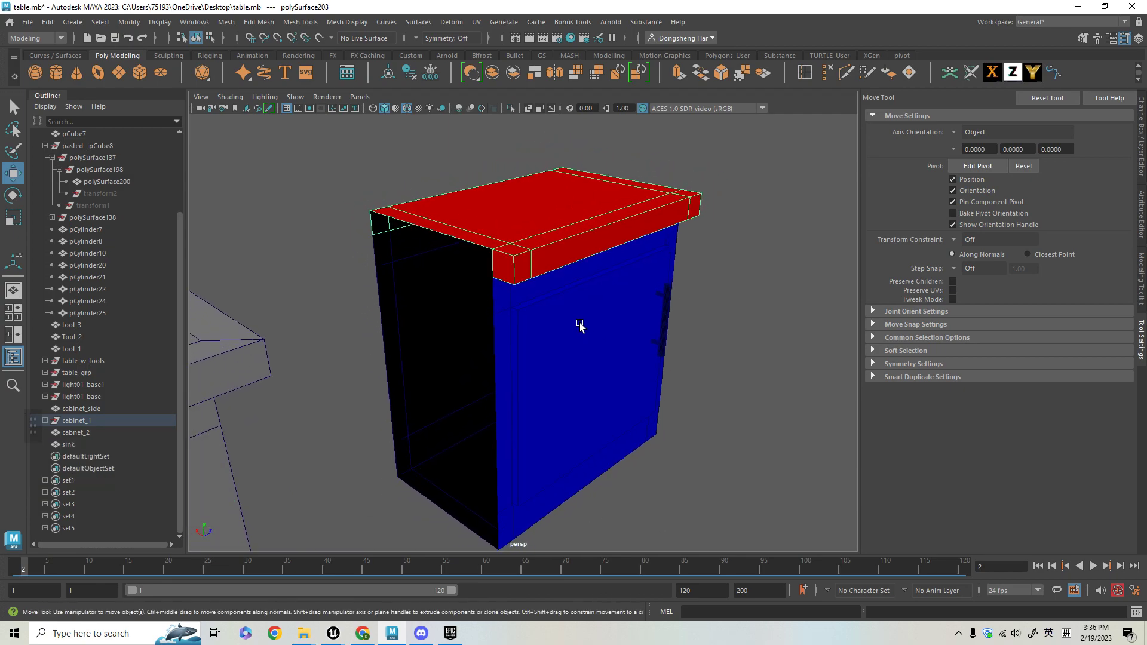
left_click_drag(532, 340, 548, 343, "alt")
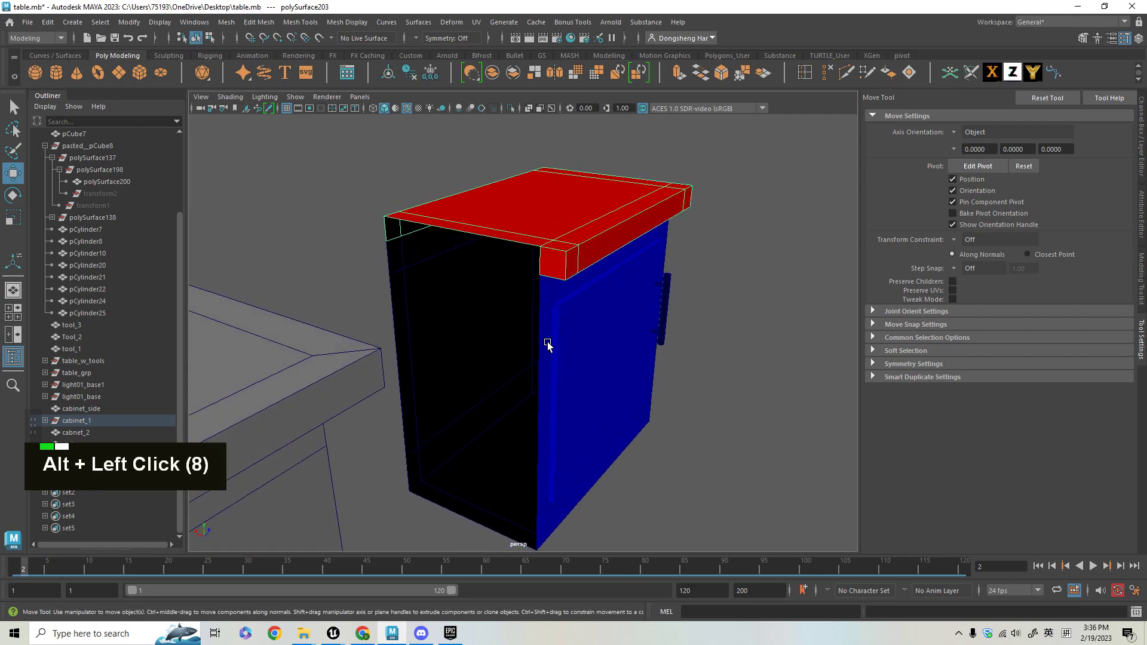
right_click_drag(562, 358, 512, 299, "alt")
left_click_drag(512, 299, 523, 382, "alt")
right_click_drag(523, 382, 522, 343, "alt")
left_click_drag(522, 344, 551, 376, "alt")
Try to delete the bottom faces of the blue cabinet body in face mode
right_click_drag(548, 278, 548, 308)
key("q")
left_click(556, 352)
left_click(529, 518, "shift")
left_click(540, 453, "shift")
left_click_drag(540, 454, 632, 430, "alt")
left_click_drag(538, 375, 548, 425, "alt")
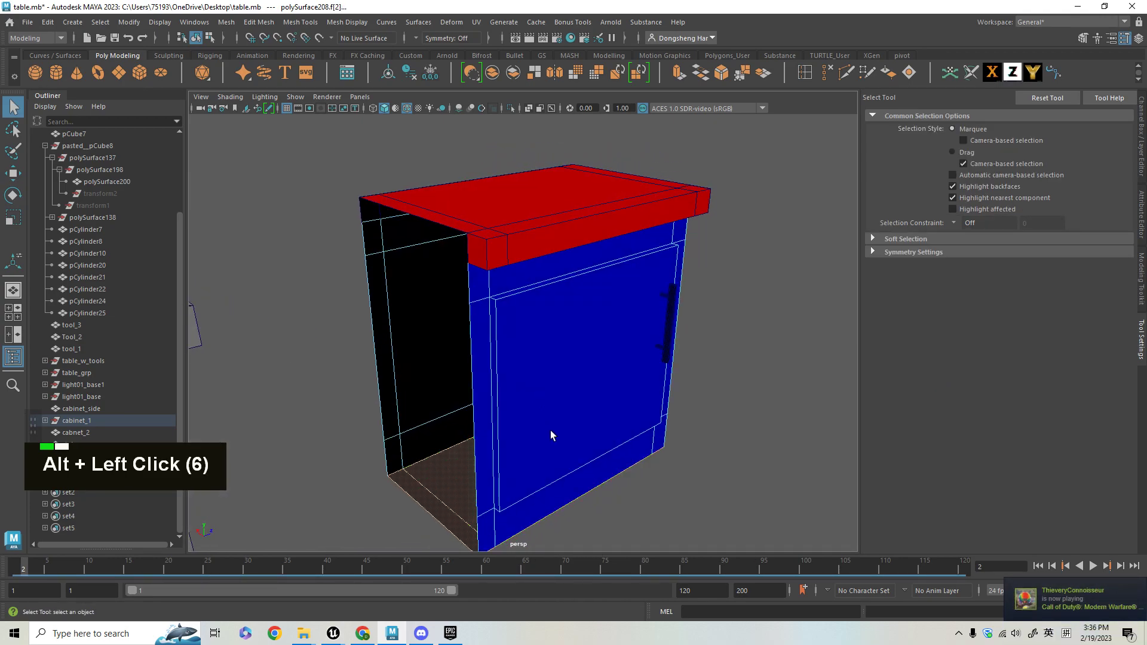
middle_click_drag(548, 424, 532, 399, "alt")
left_click_drag(532, 399, 558, 420, "alt")
middle_click_drag(558, 420, 578, 439, "alt")
left_click_drag(578, 438, 602, 333, "alt")
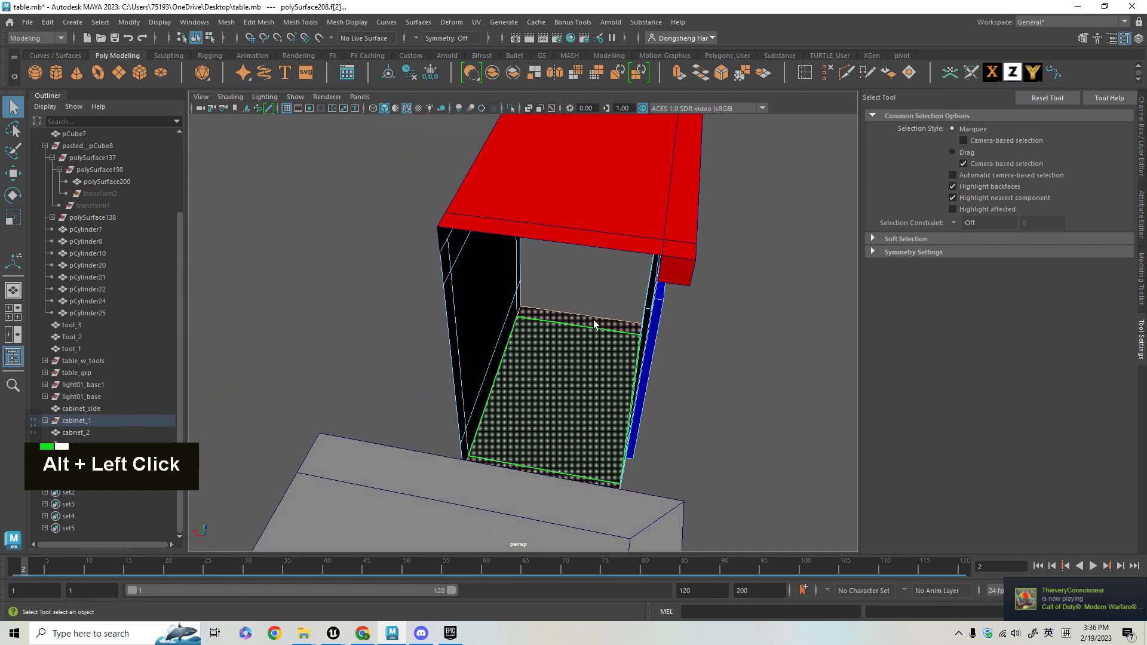
right_click_drag(645, 414, 642, 397, "alt")
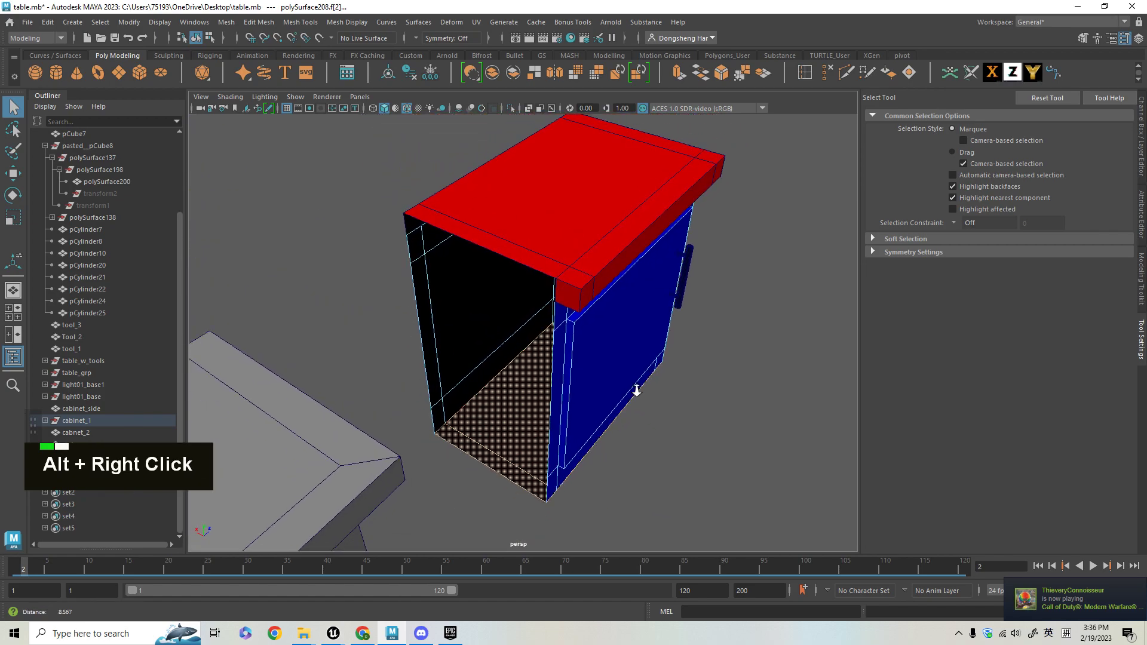
middle_click_drag(642, 397, 608, 483, "alt")
left_click_drag(608, 482, 571, 374, "alt")
right_click_drag(571, 373, 568, 389, "alt")
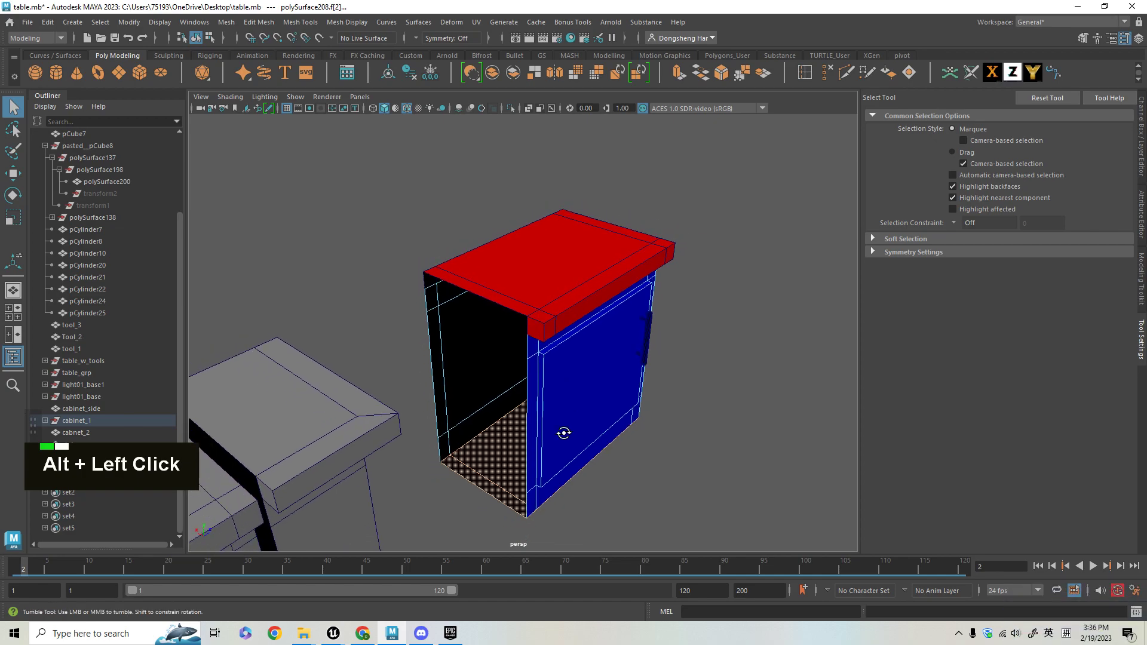
left_click_drag(563, 435, 532, 366, "alt")
right_click_drag(532, 366, 542, 425, "alt")
middle_click_drag(543, 425, 531, 361, "alt")
right_click_drag(531, 361, 512, 341, "alt")
middle_click_drag(511, 340, 513, 341, "alt")
scroll(520, 376, "up", 2, "alt")
left_click_drag(522, 371, 550, 353, "alt")
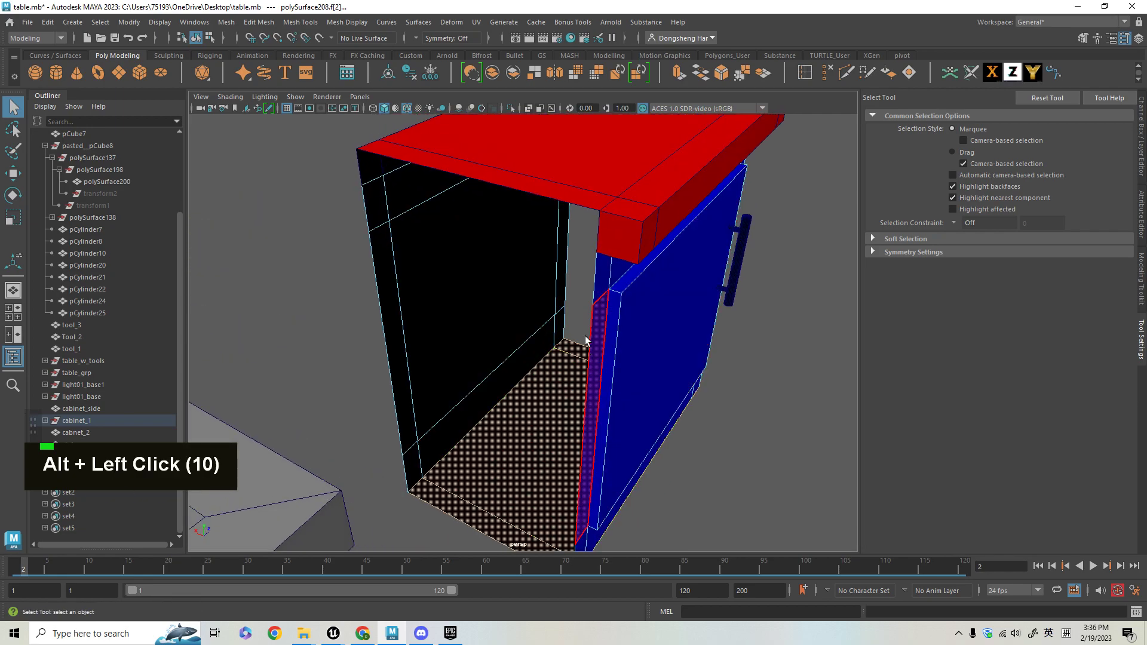
key("Delete")
left_click_drag(585, 337, 460, 317, "alt")
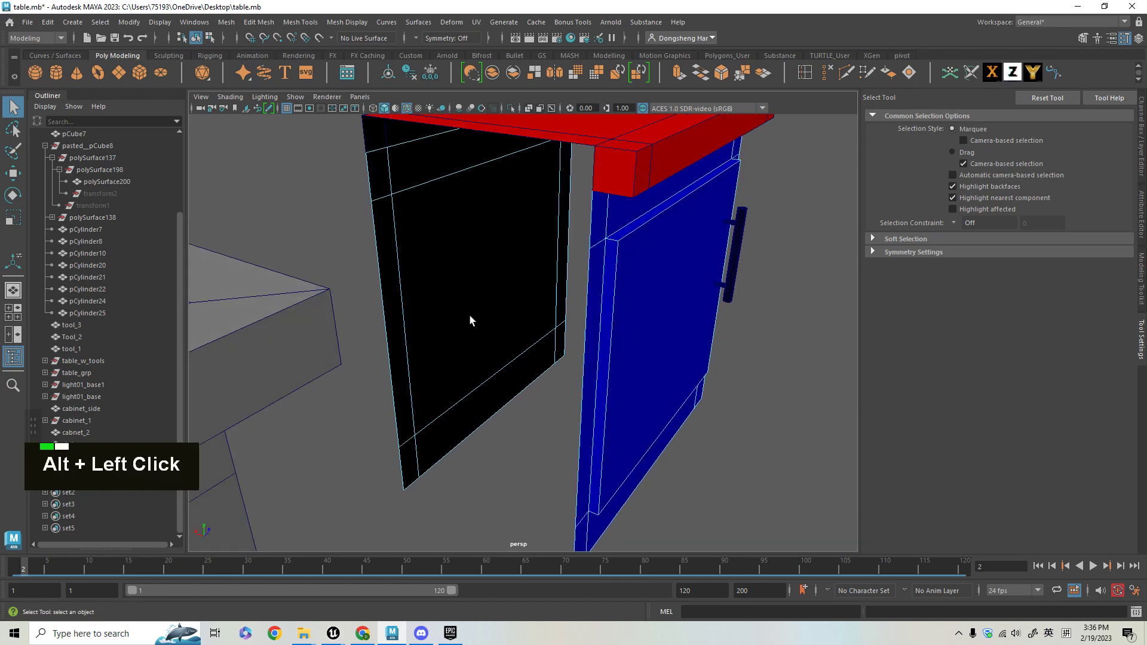
right_click_drag(640, 389, 635, 391, "alt")
left_click_drag(635, 392, 518, 378, "alt")
key("q")
key("Delete")
right_click_drag(482, 282, 547, 253)
left_click_drag(547, 254, 532, 323, "alt")
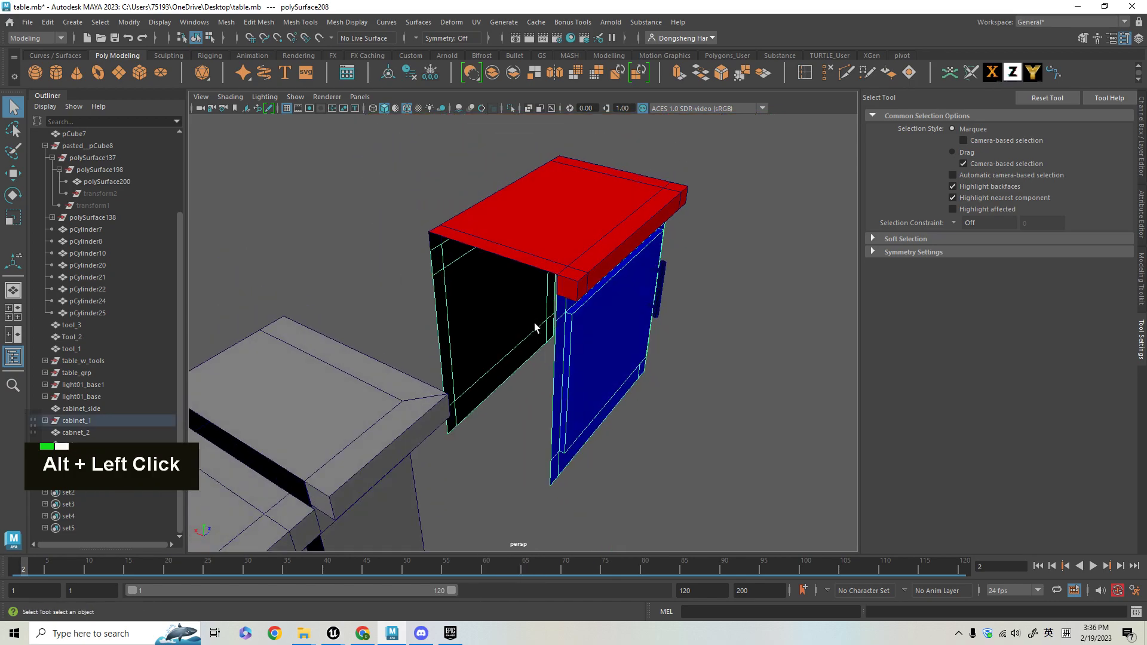
right_click_drag(532, 323, 511, 305, "alt")
left_click_drag(511, 305, 565, 331, "alt")
left_click_drag(551, 391, 673, 417, "alt")
Undo the deletion of the cabinet body's bottom faces
key("ctrl+z")
key("ctrl+z")
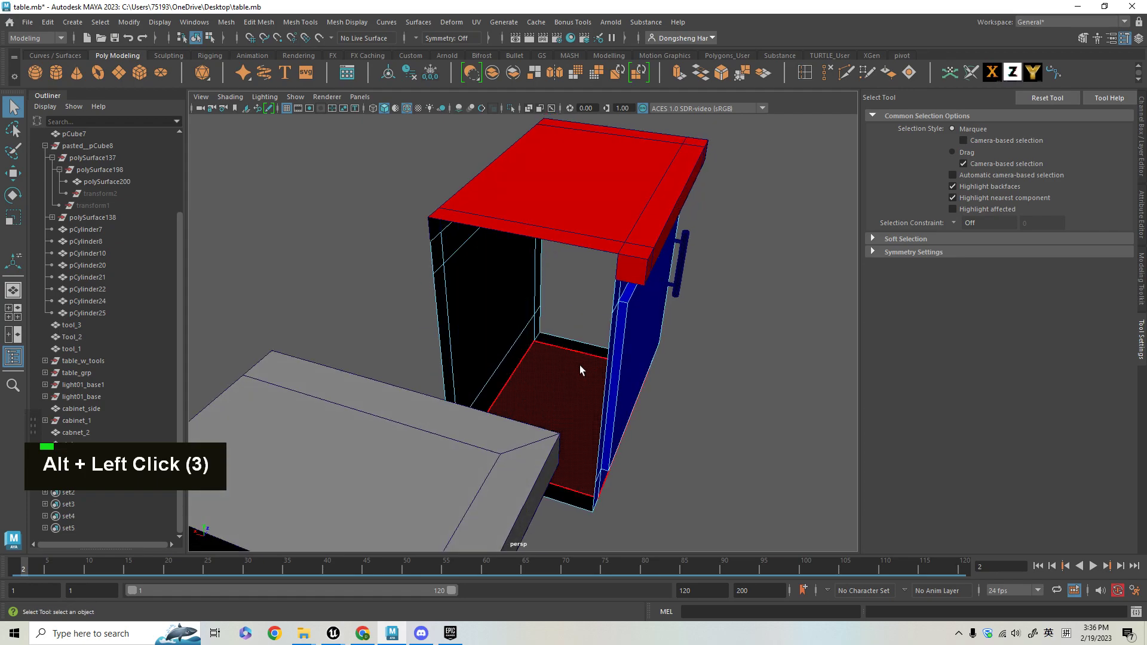
middle_click_drag(581, 374, 627, 396, "alt")
key("alt+q")
key("ctrl+z")
Return the cabinet body to object mode and open the UV Editor for it
right_click(589, 258)
right_click_drag(589, 259, 616, 277, "alt")
middle_click_drag(616, 277, 598, 353, "alt")
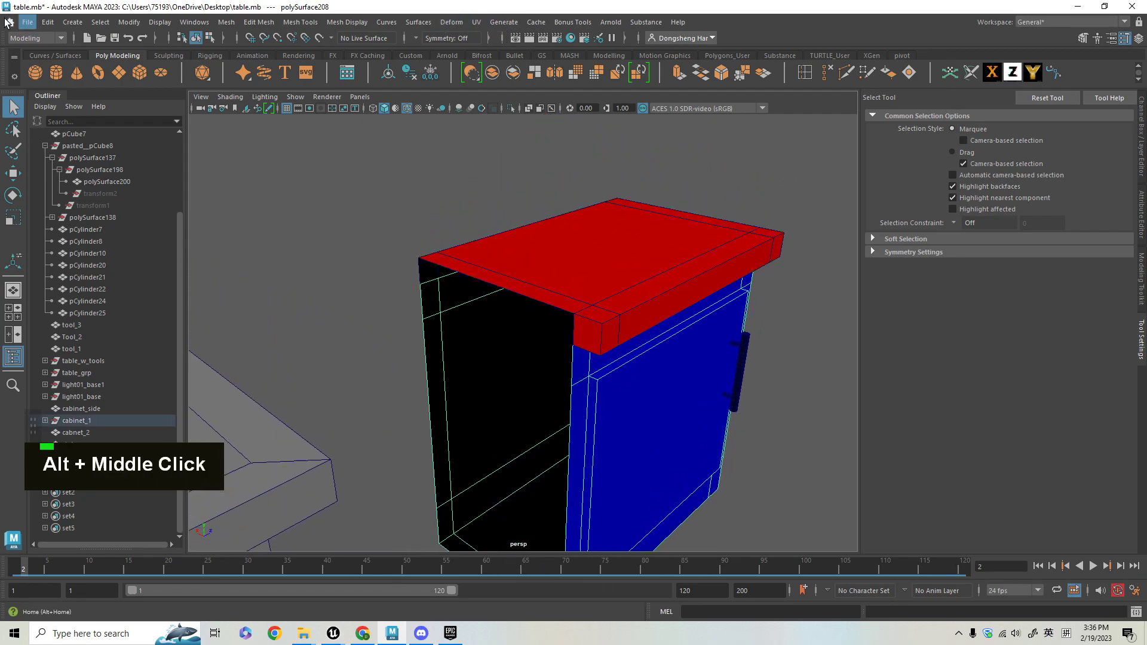
left_click(476, 23)
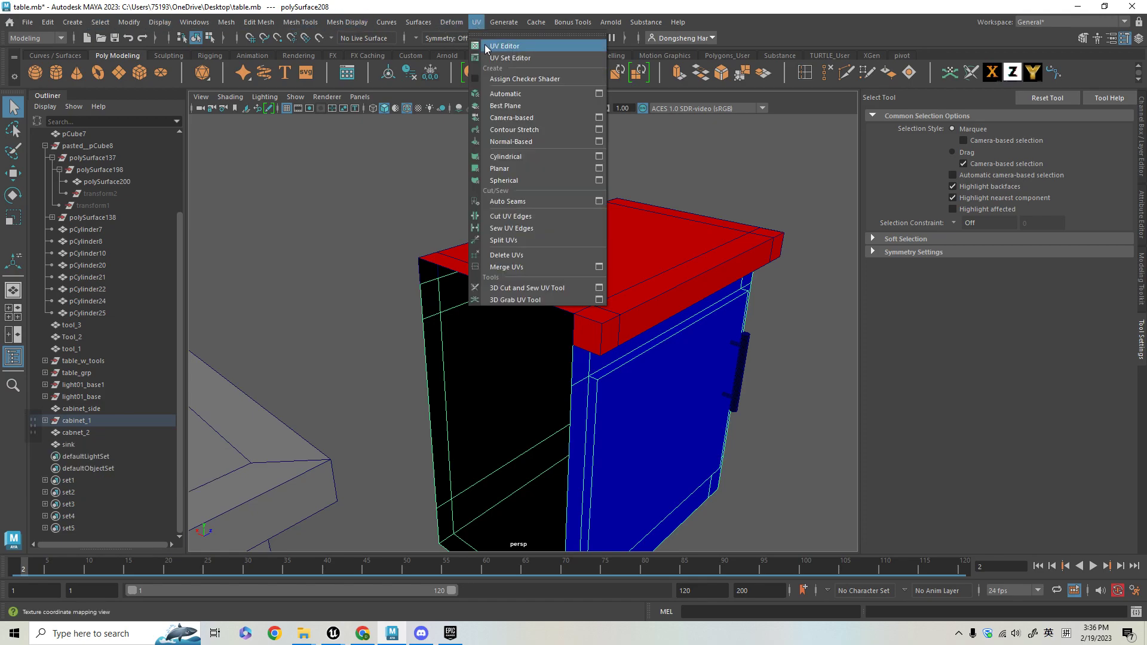
left_click(485, 45)
left_click_drag(593, 244, 584, 224, "alt")
left_click(442, 351, "alt")
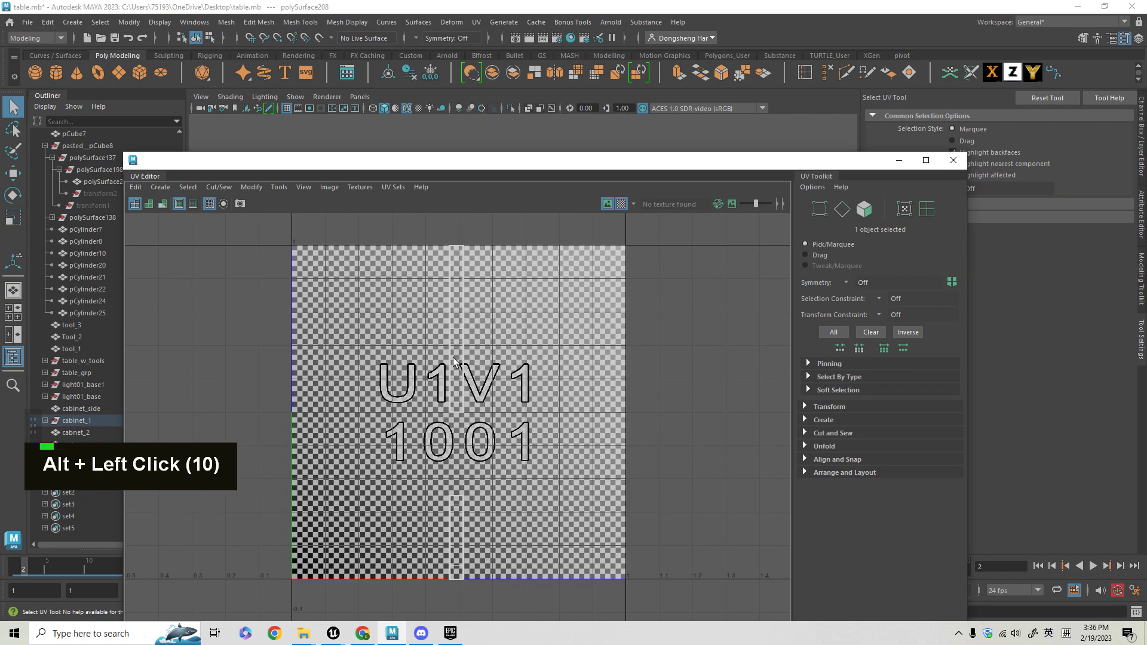
Place a smaller UV Editor window beside the viewport and display the checker map on the cabinet body
left_click(625, 206)
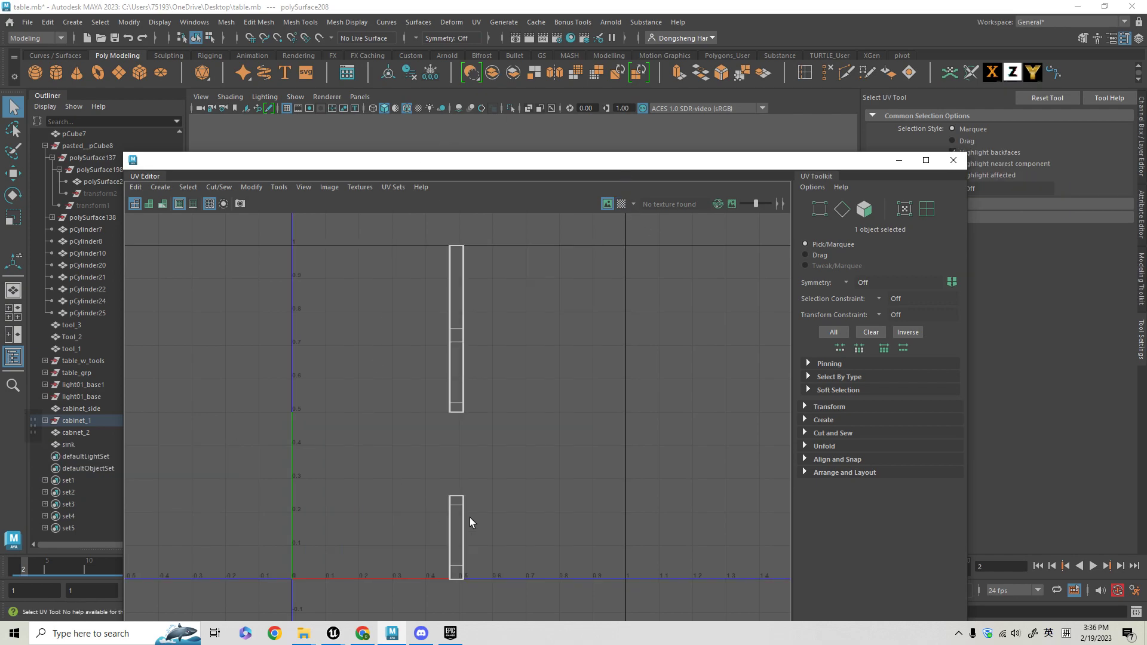
left_click_drag(124, 149, 370, 184)
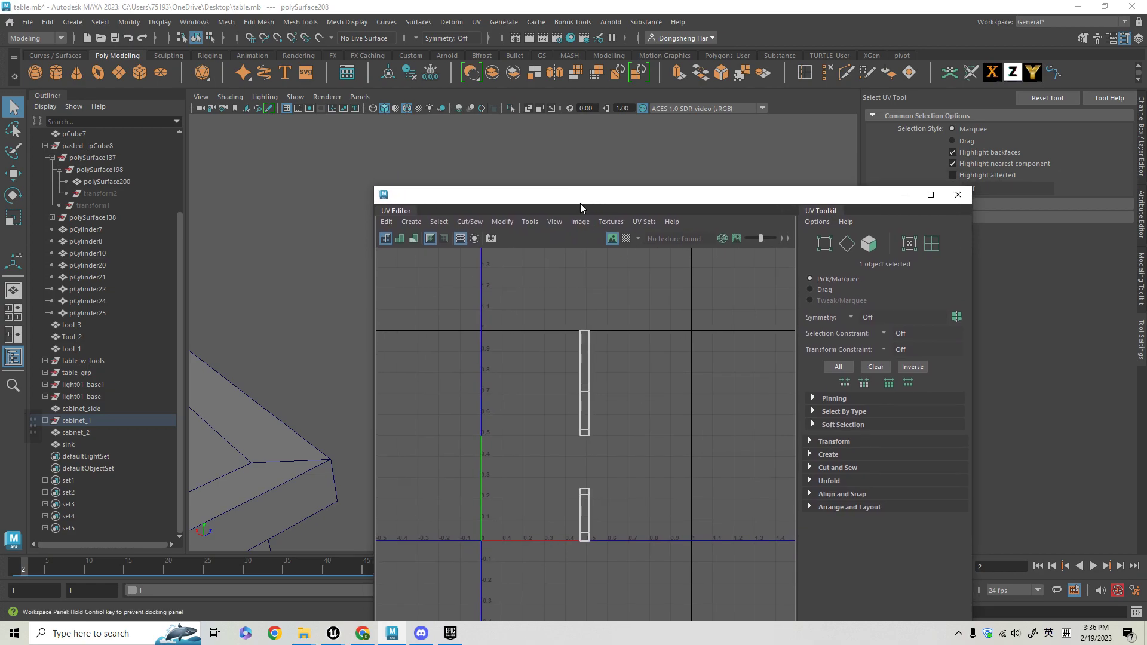
left_click_drag(579, 193, 889, 98)
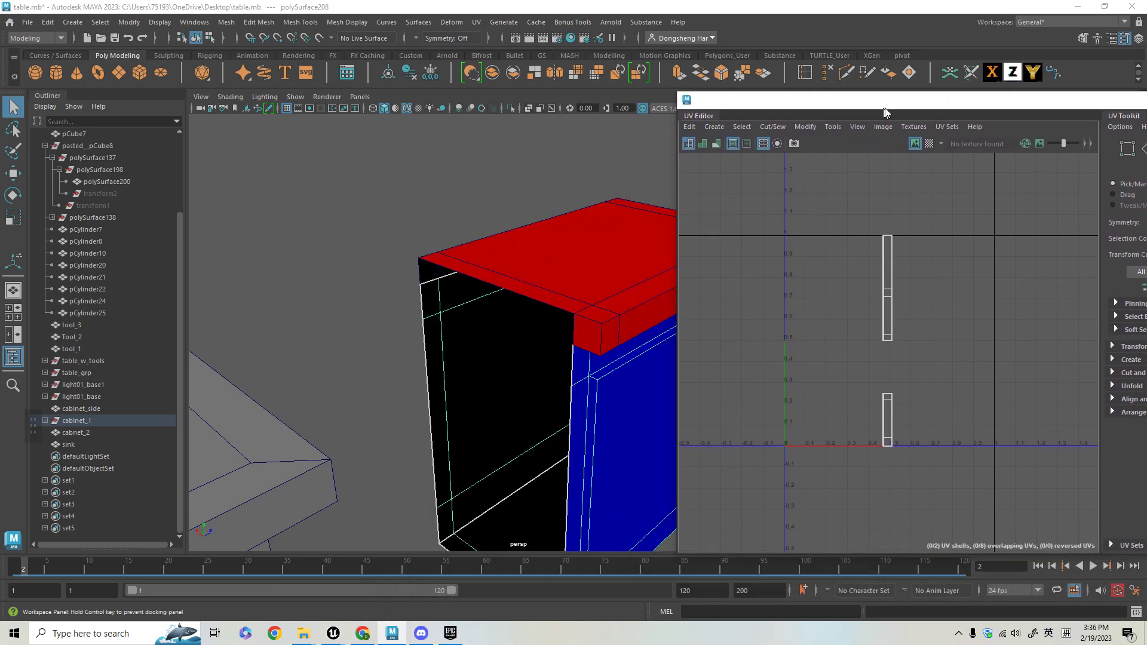
left_click(930, 142)
left_click_drag(525, 364, 499, 371, "alt")
mouse_move(499, 370)
right_mouse_down("alt")
mouse_move(529, 402)
mouse_move(507, 366)
right_mouse_up("alt")
left_click_drag(507, 366, 494, 440, "alt")
middle_click_drag(494, 440, 455, 312, "alt")
left_click_drag(456, 312, 509, 364, "alt")
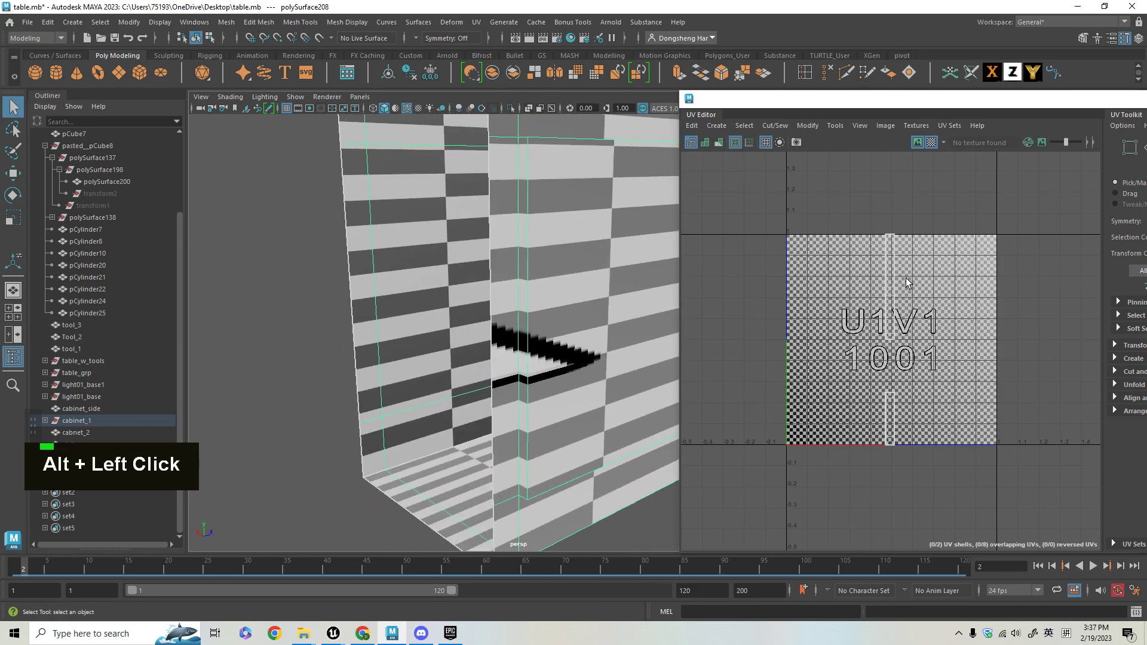
Select the taller UV shell covering the cabinet's front and bottom, and try rotating and moving it
right_click_drag(890, 293, 855, 255)
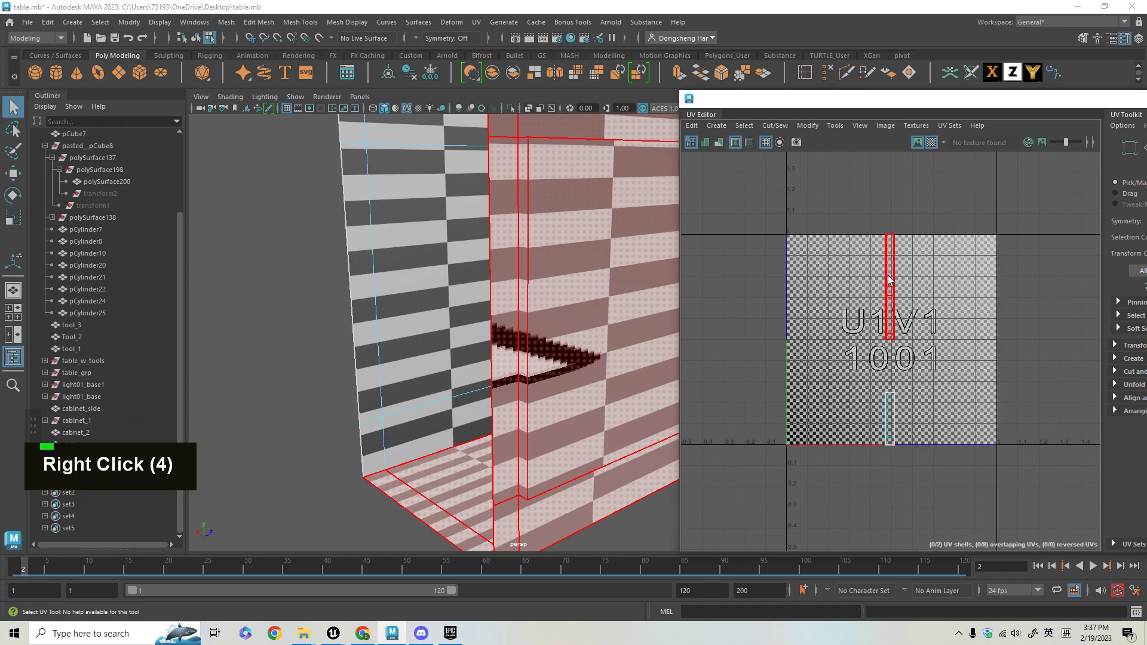
left_click(601, 427)
left_click_drag(601, 426, 574, 412, "alt")
right_click_drag(573, 412, 545, 384, "alt")
left_click_drag(545, 384, 505, 302, "alt")
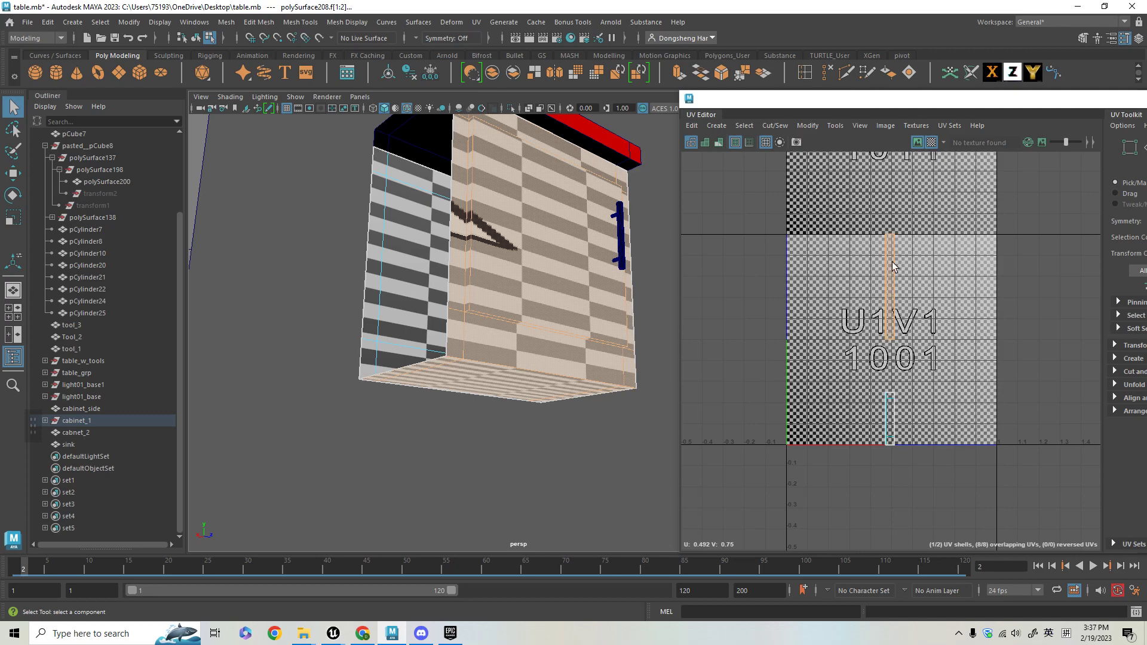
middle_click_drag(916, 353, 901, 360, "alt")
key("w")
key("alt+q")
left_click_drag(874, 299, 889, 322)
key("e")
left_click_drag(922, 253, 891, 469)
key("w")
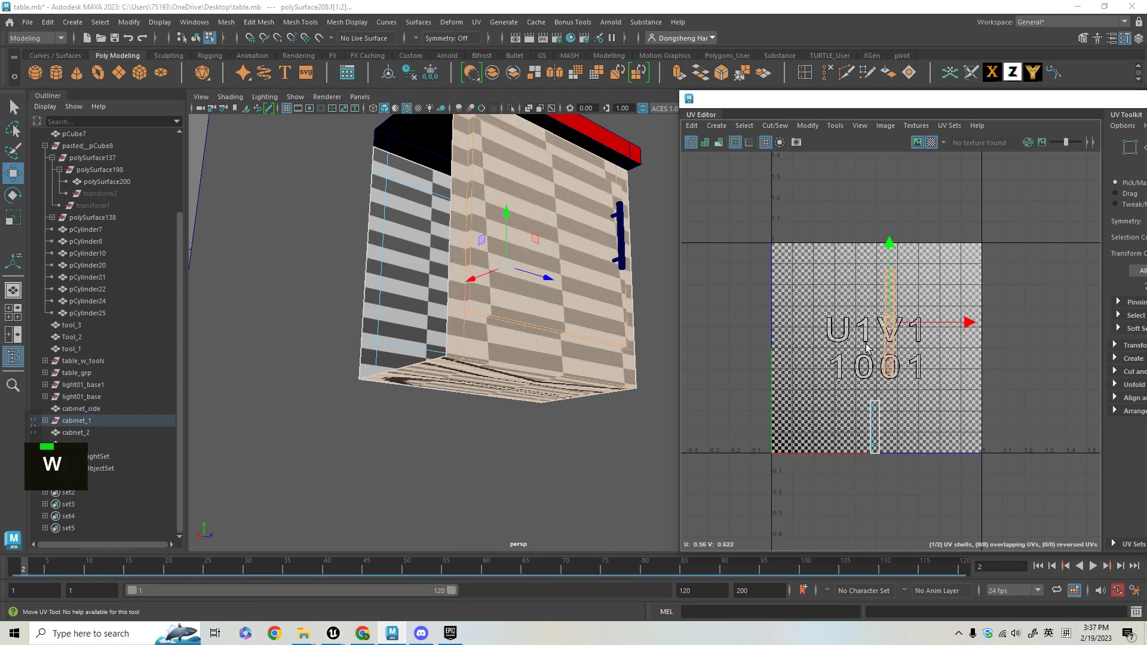
left_click_drag(896, 388, 897, 379)
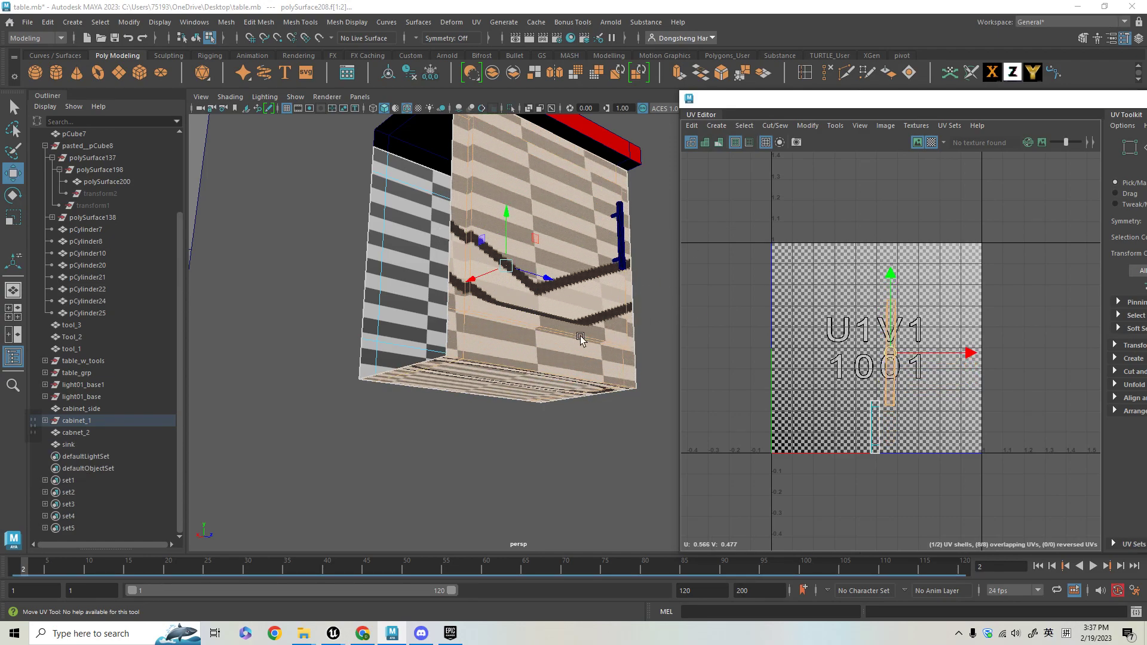
Select both UV shells of the cabinet body to compare their checker pattern
middle_click_drag(866, 339, 846, 307, "alt")
right_click_drag(816, 252, 809, 290, "alt")
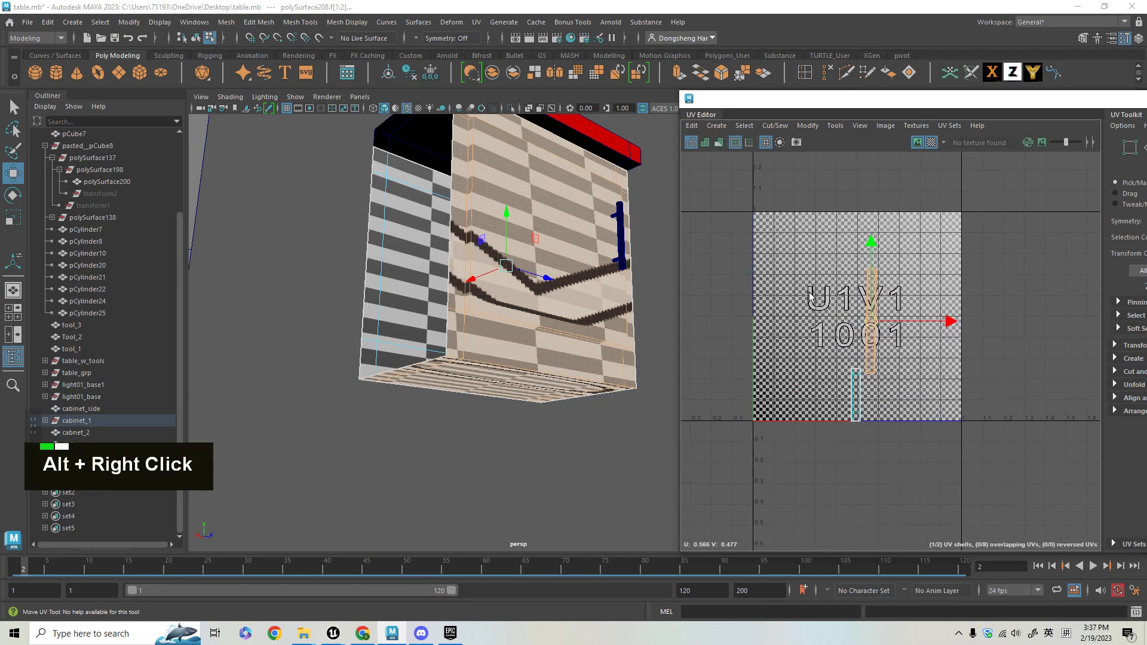
middle_click_drag(711, 300, 710, 344, "alt")
left_click(710, 344, "alt")
left_click(859, 437)
left_click(867, 353, "shift")
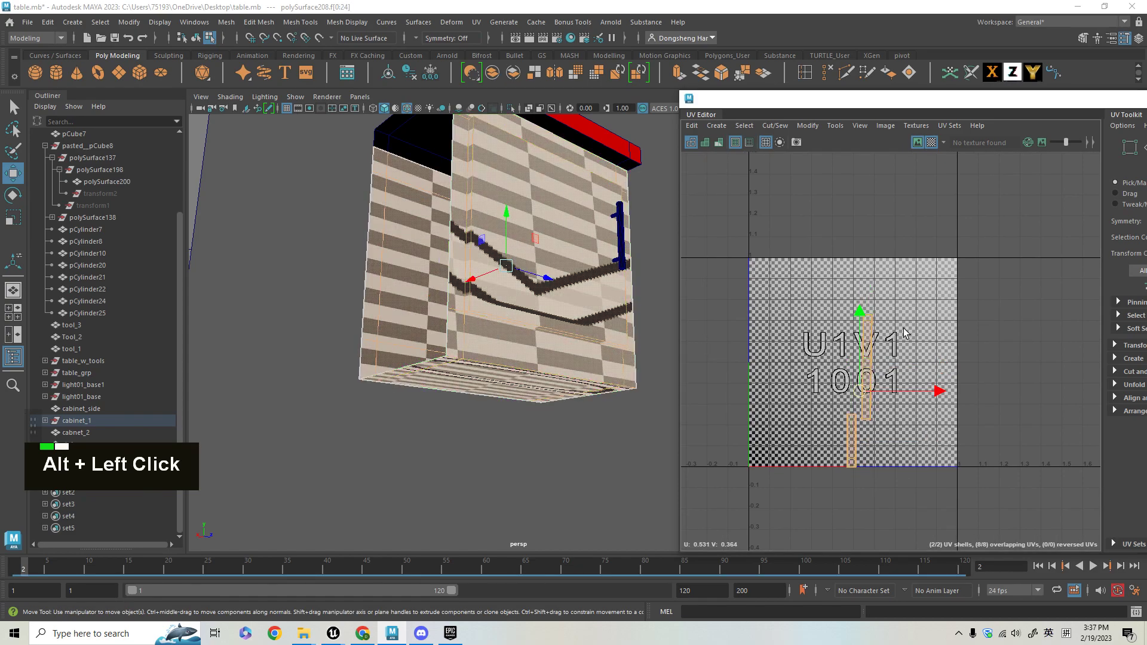
Move the taller UV shell so it sits directly above the shorter one
middle_click_drag(889, 307, 888, 351, "alt")
mouse_move(888, 351)
right_mouse_down("alt")
mouse_move(878, 325)
mouse_move(884, 342)
right_mouse_up("alt")
left_click(853, 479)
left_click(869, 439)
key("w")
left_click_drag(871, 439, 854, 387)
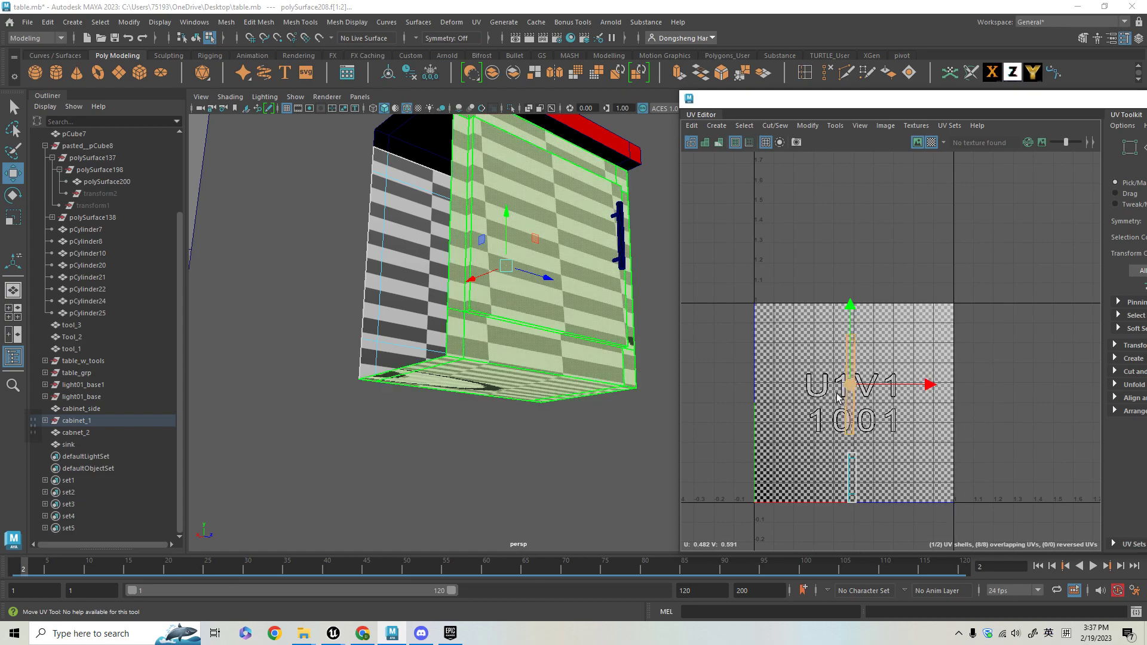
Select both UV shells and examine the checker stretching across the cabinet's side, front and underside
middle_click_drag(877, 461, 873, 421, "alt")
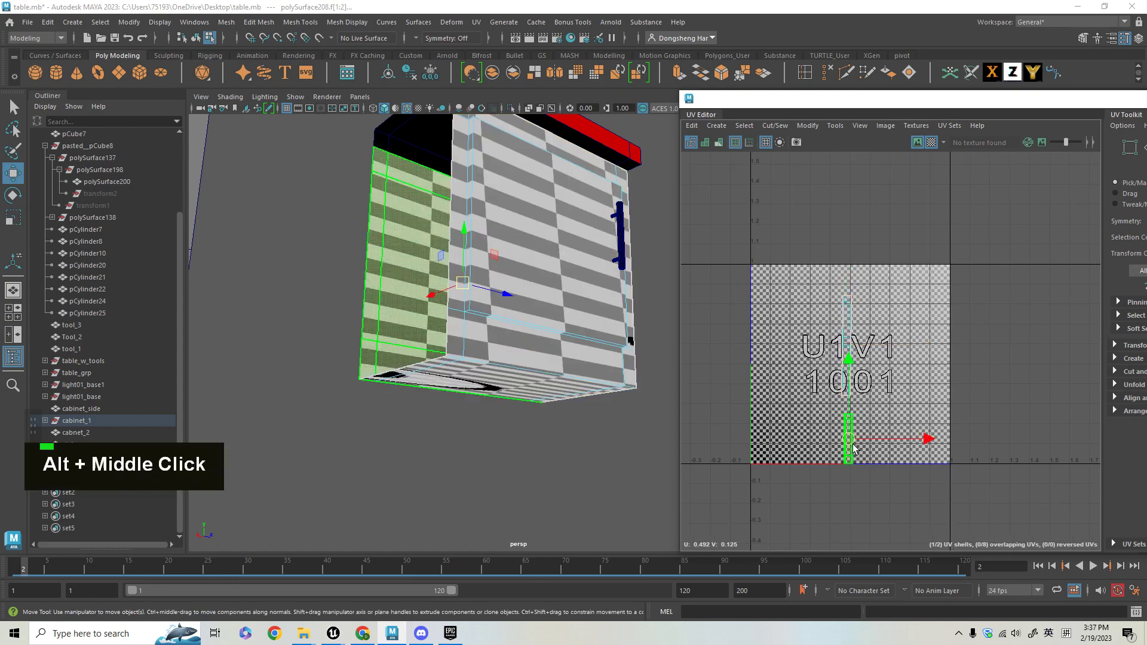
left_click(846, 332, "shift")
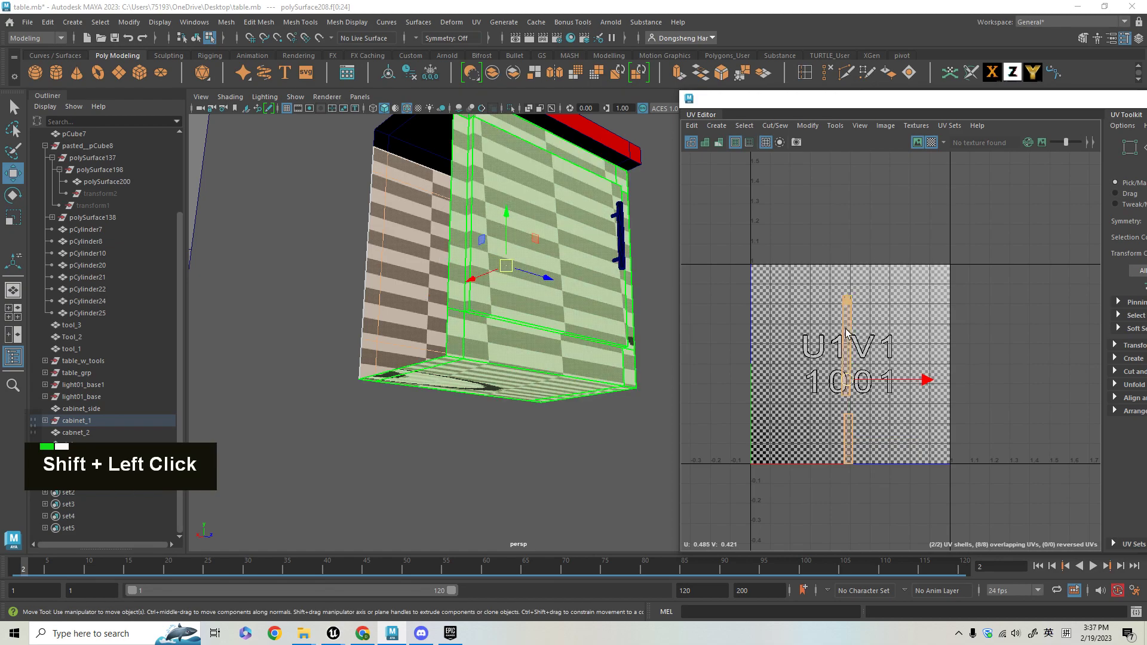
left_click_drag(529, 297, 531, 310, "alt")
middle_click_drag(530, 312, 528, 385, "alt")
left_click_drag(539, 377, 447, 438, "alt")
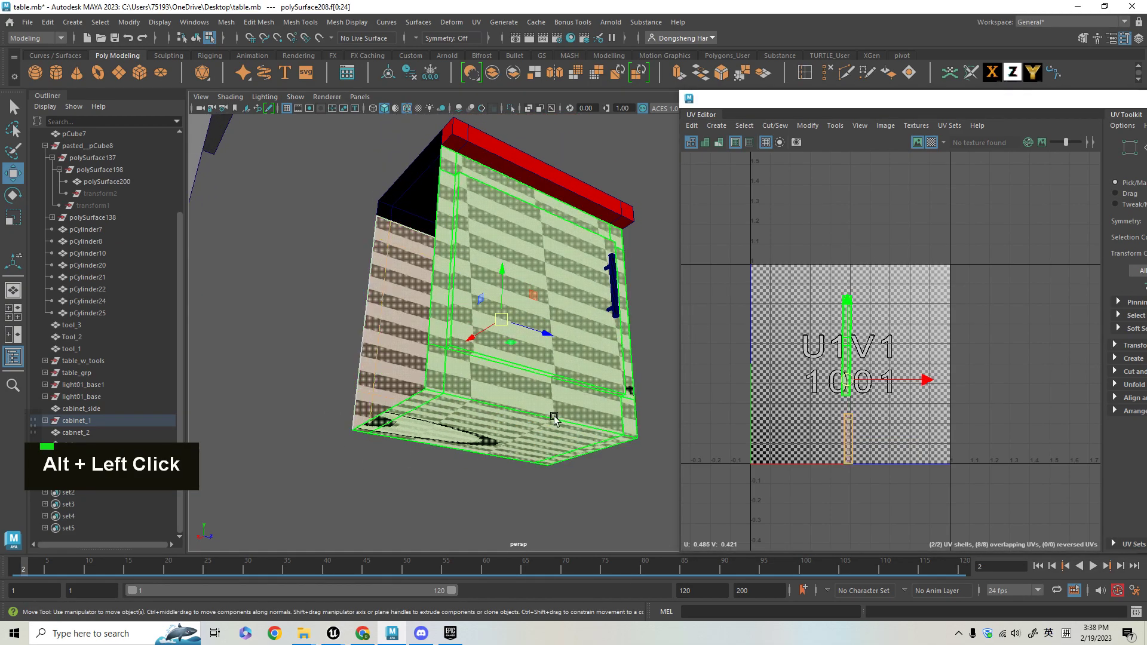
left_click(333, 321)
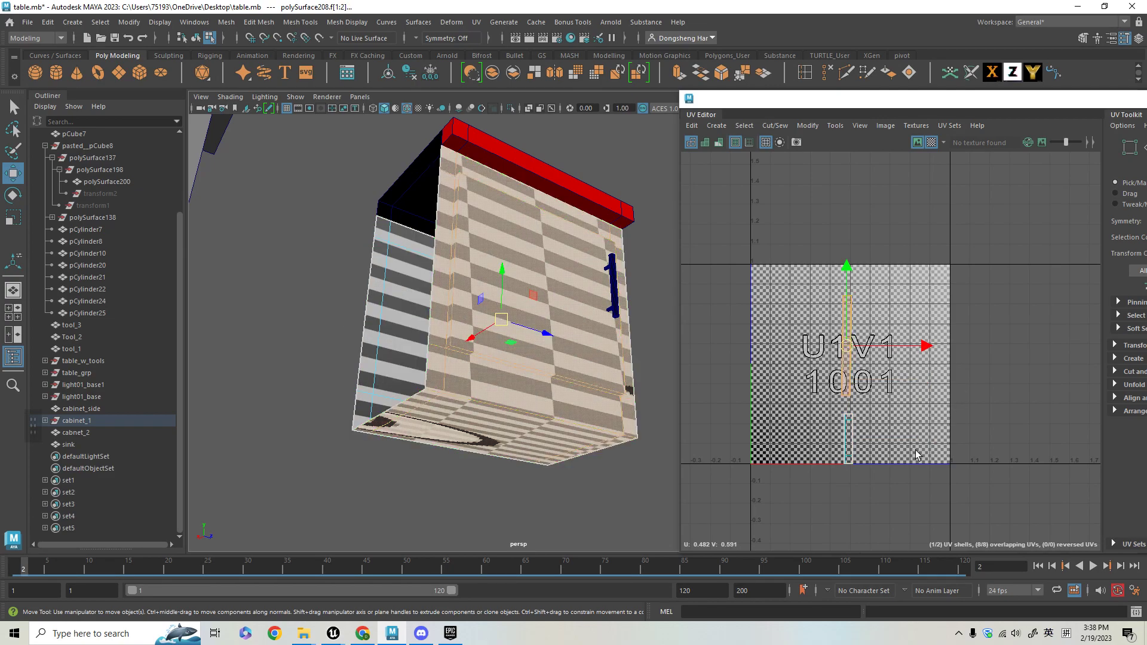
middle_click_drag(885, 457, 865, 456, "alt")
Select the cabinet body in object mode and apply Automatic UV mapping to it
right_click_drag(527, 271, 525, 263, "alt")
left_click_drag(525, 263, 557, 350, "alt")
right_click_drag(509, 277, 548, 251)
left_click(502, 322)
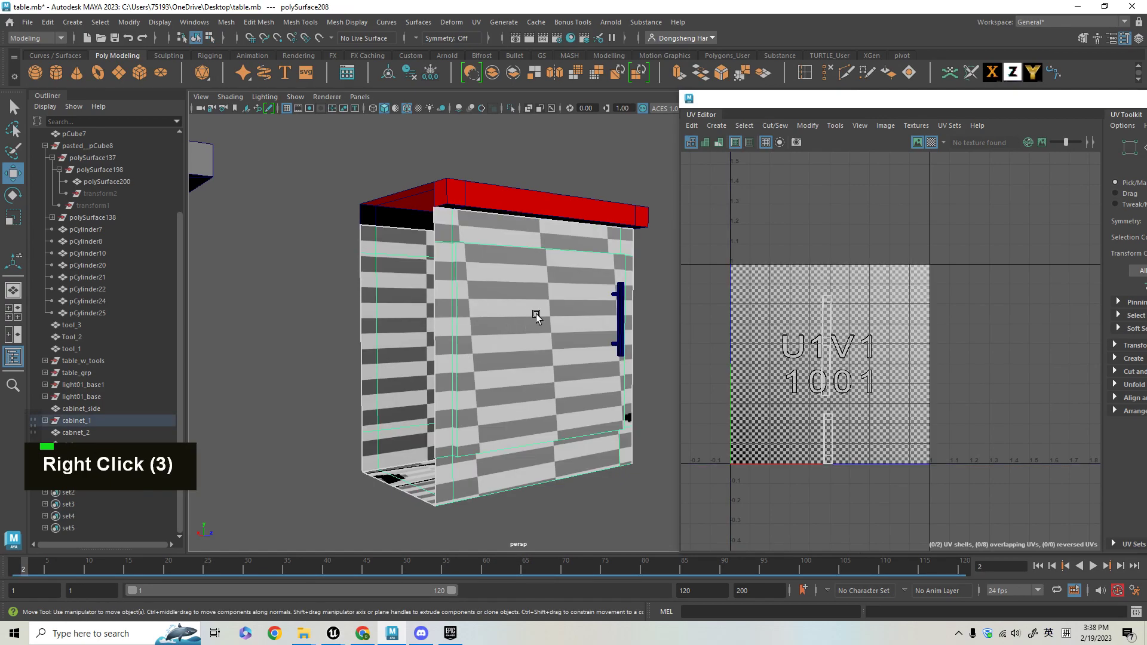
left_click(475, 24)
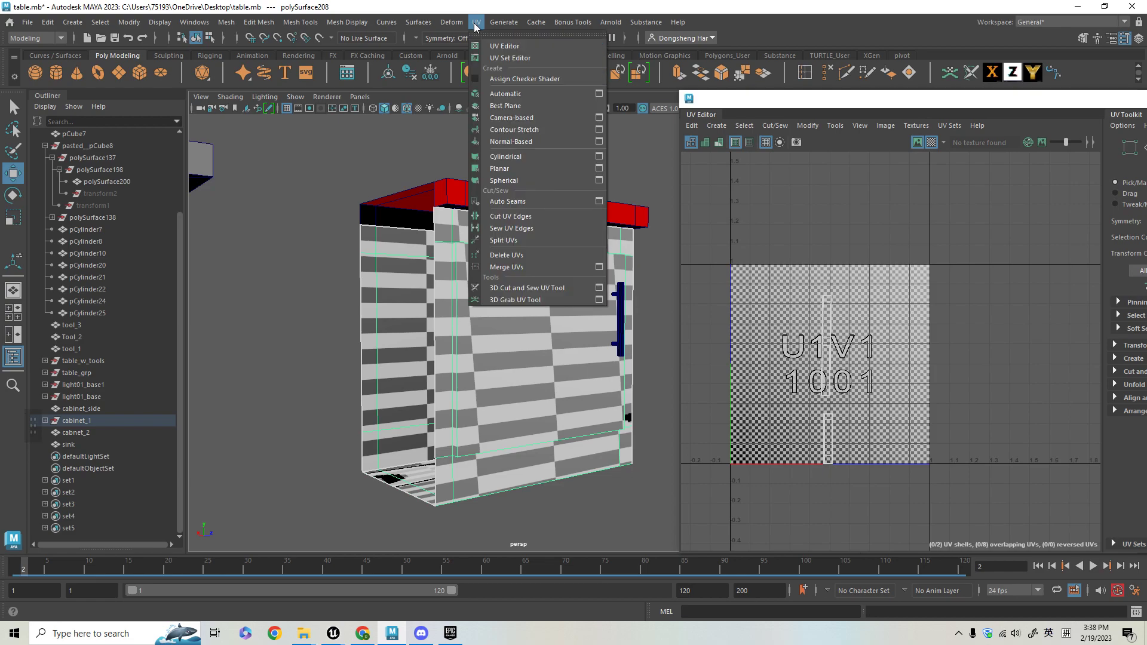
left_click(503, 95)
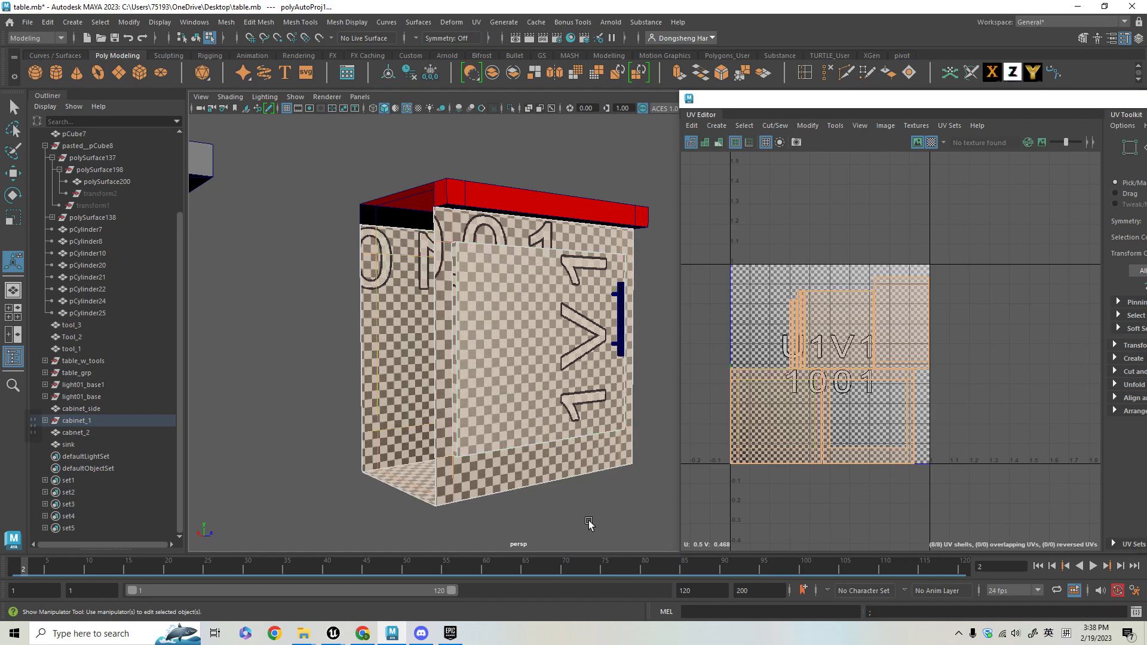
Select the door panel's UV shell and examine the checker pattern across the cabinet's front and side faces
right_click_drag(458, 461, 475, 389, "alt")
mouse_move(474, 388)
left_mouse_down("alt")
mouse_move(479, 354)
mouse_move(479, 431)
mouse_move(462, 390)
left_mouse_up("alt")
right_click_drag(505, 396, 570, 443, "alt")
middle_click_drag(570, 443, 568, 393, "alt")
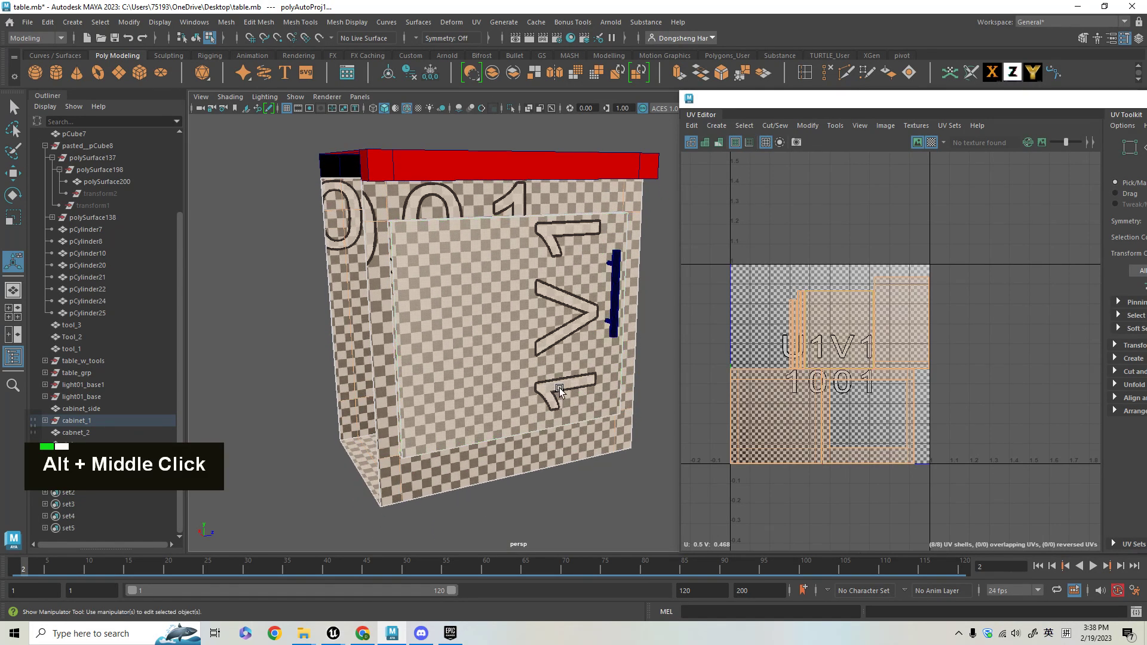
left_click_drag(568, 393, 654, 271, "alt")
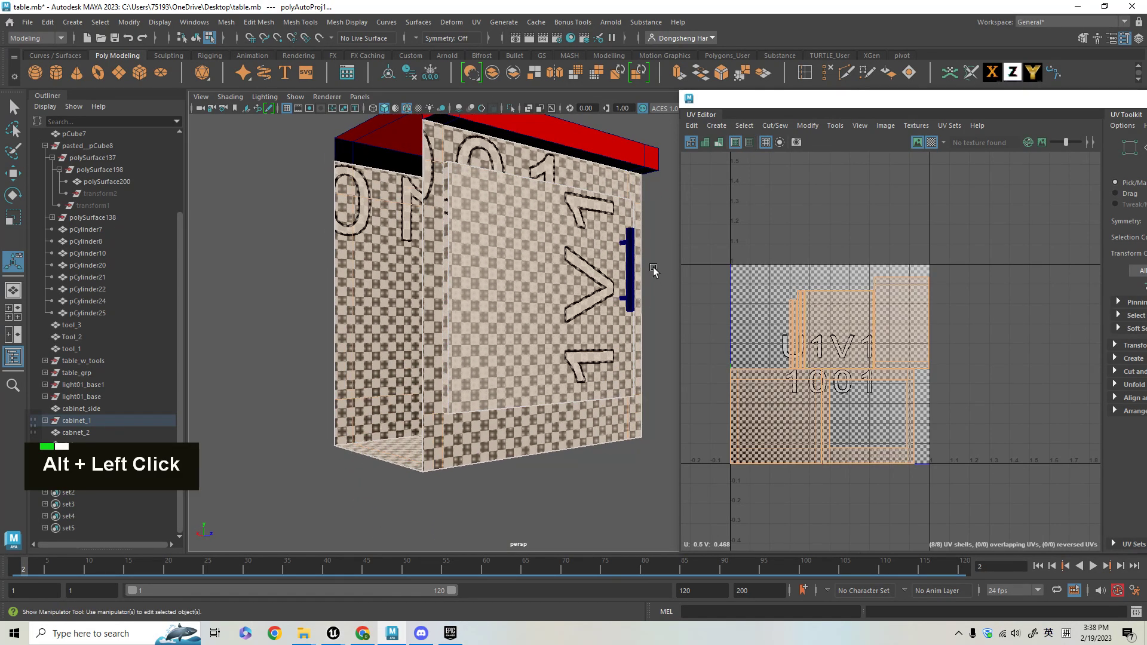
left_click(549, 278)
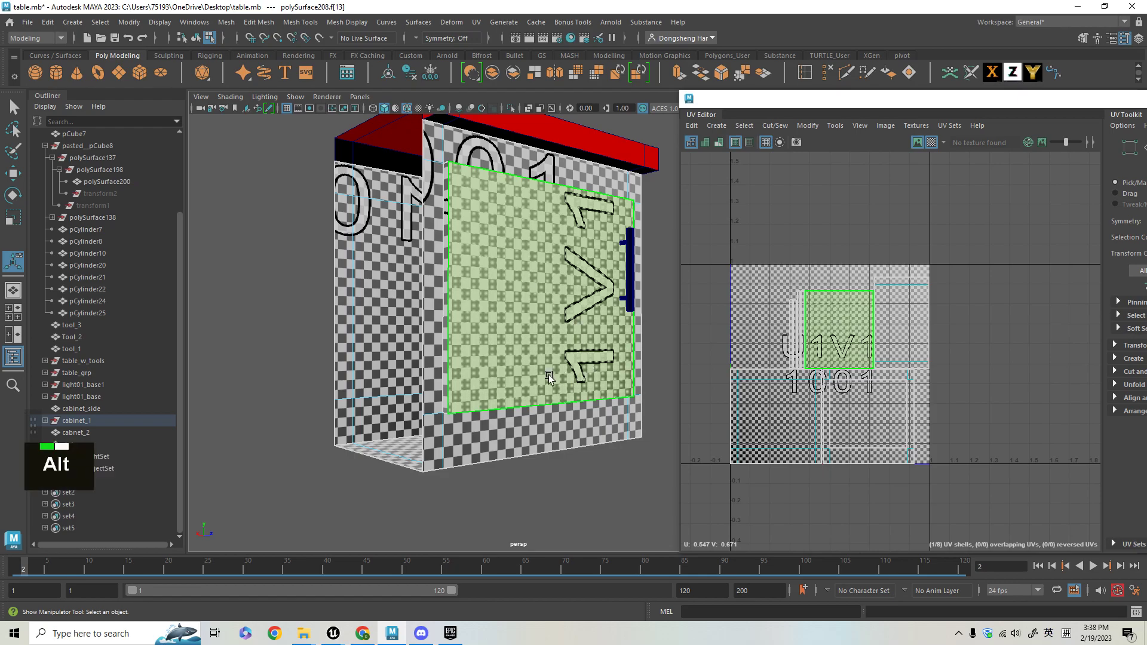
middle_click_drag(553, 375, 520, 373, "alt")
left_click_drag(520, 373, 396, 302, "alt")
middle_click_drag(397, 302, 418, 296, "alt")
left_click_drag(418, 296, 438, 274, "alt")
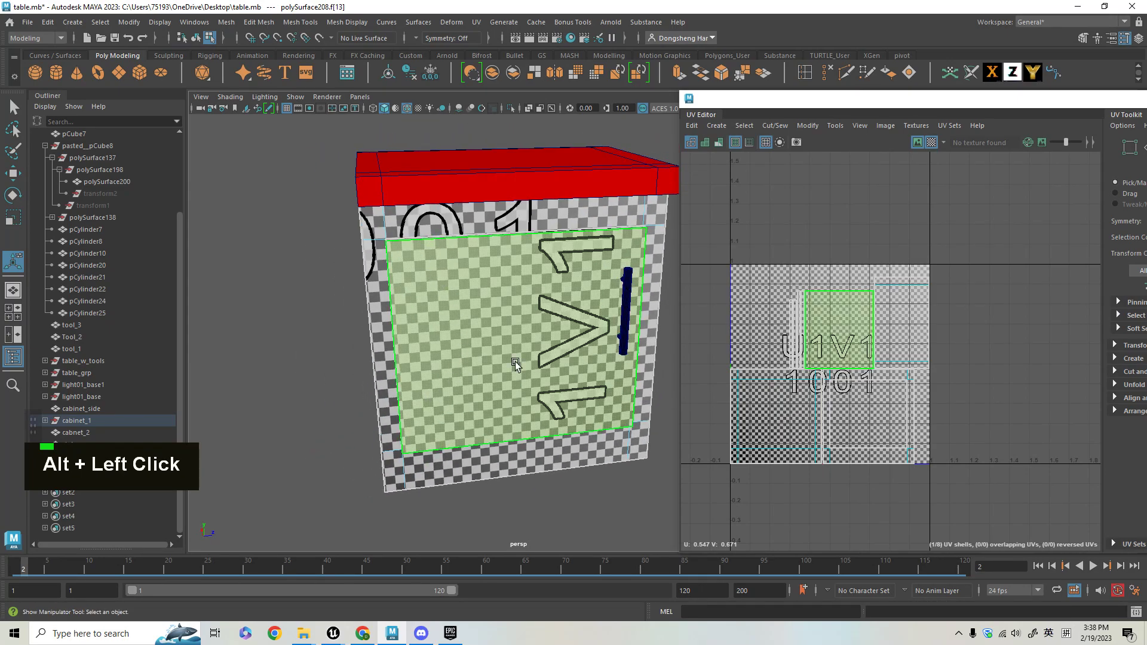
left_click_drag(510, 330, 525, 241, "alt")
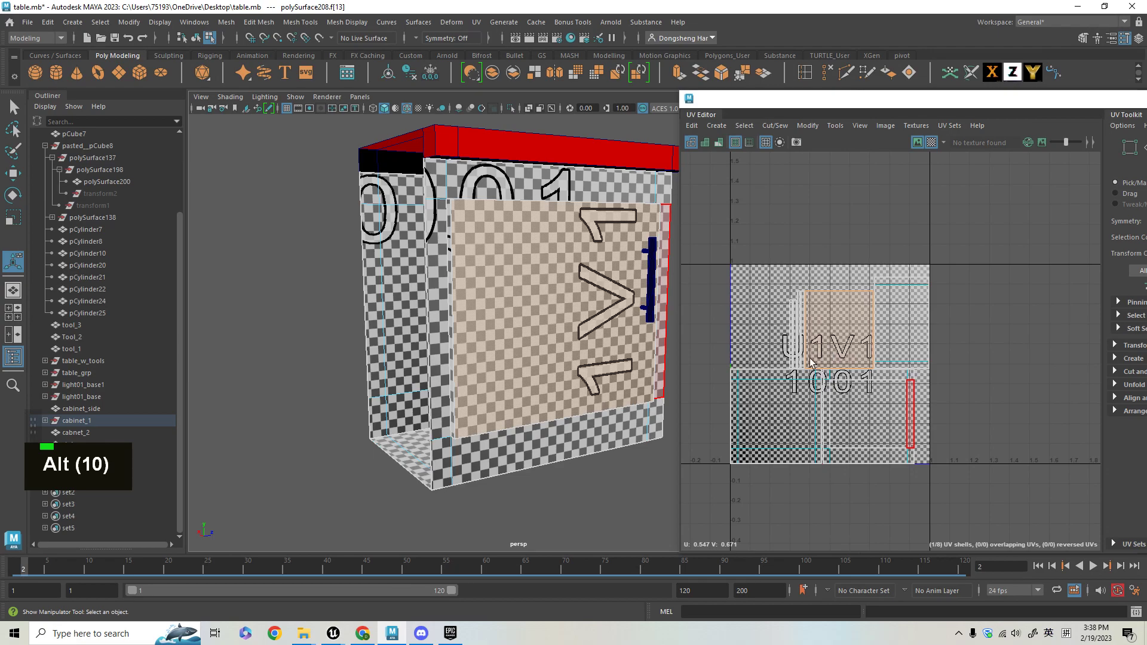
Select individual UV faces in the layout to compare them with the matching strips around the cabinet's front
left_click_drag(768, 280, 942, 436)
middle_click_drag(934, 452, 936, 407, "alt")
left_click_drag(824, 404, 884, 410)
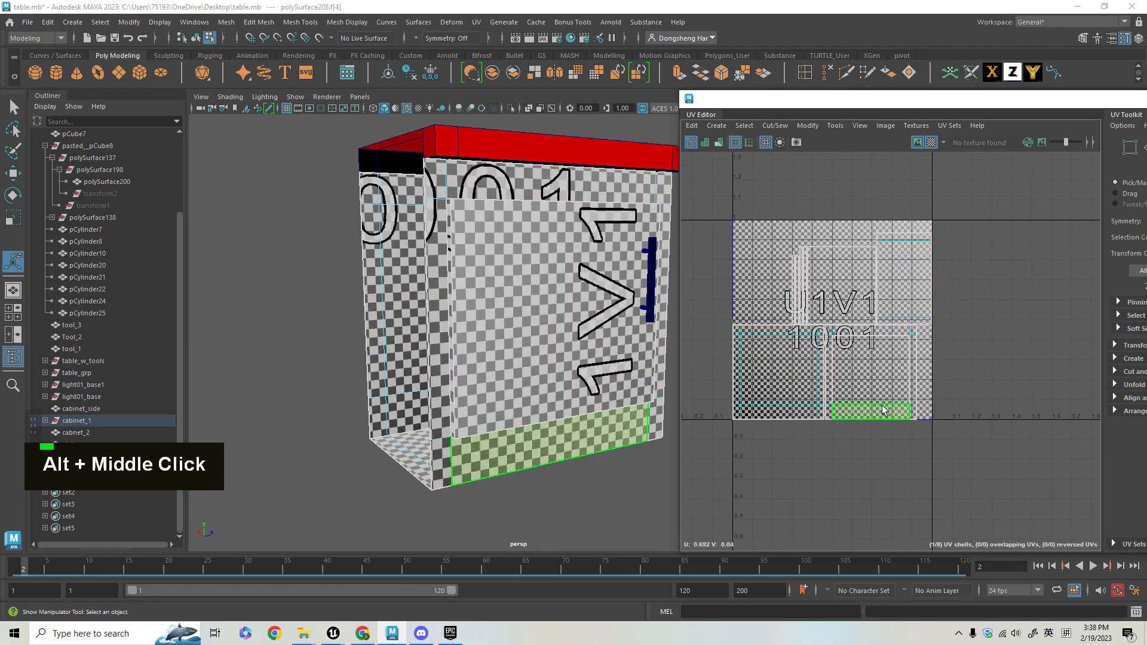
left_click(834, 411)
scroll(836, 412, "up", 5)
scroll(841, 407, "down", 5)
scroll(841, 400, "up", 1)
middle_click_drag(905, 349, 911, 381, "alt")
mouse_move(851, 291)
right_mouse_down("alt")
mouse_move(865, 292)
mouse_move(850, 291)
right_mouse_up("alt")
middle_click_drag(850, 291, 879, 353, "alt")
middle_click_drag(543, 281, 528, 290, "alt")
mouse_move(528, 290)
left_mouse_down("alt")
mouse_move(551, 323)
mouse_move(536, 298)
left_mouse_up("alt")
middle_click_drag(600, 248, 539, 263, "alt")
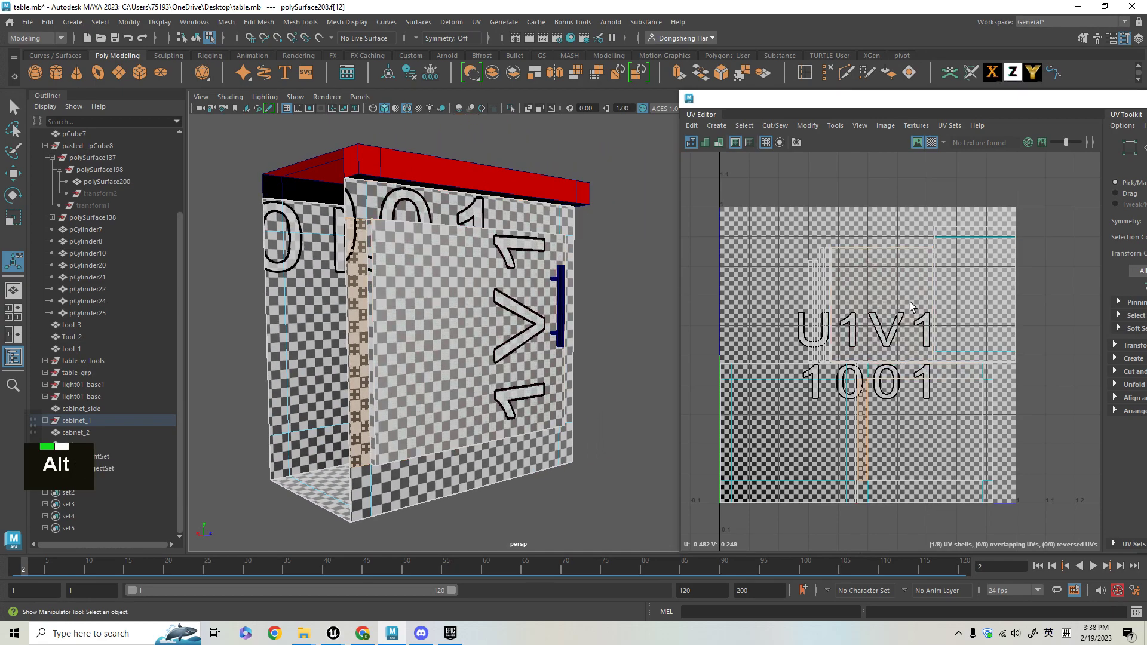
Rotate the door panel's UV shell a quarter turn so the checker lettering reads upright on the door
right_click_drag(897, 286, 875, 270)
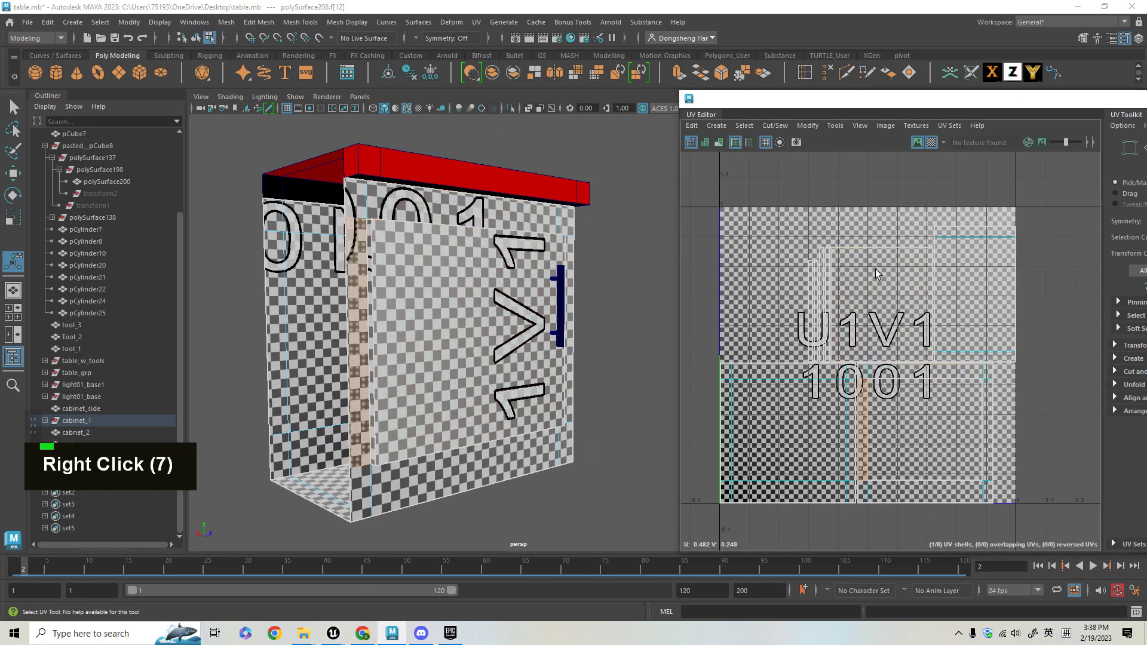
left_click(879, 270)
key("e")
scroll(866, 246, "up", 1)
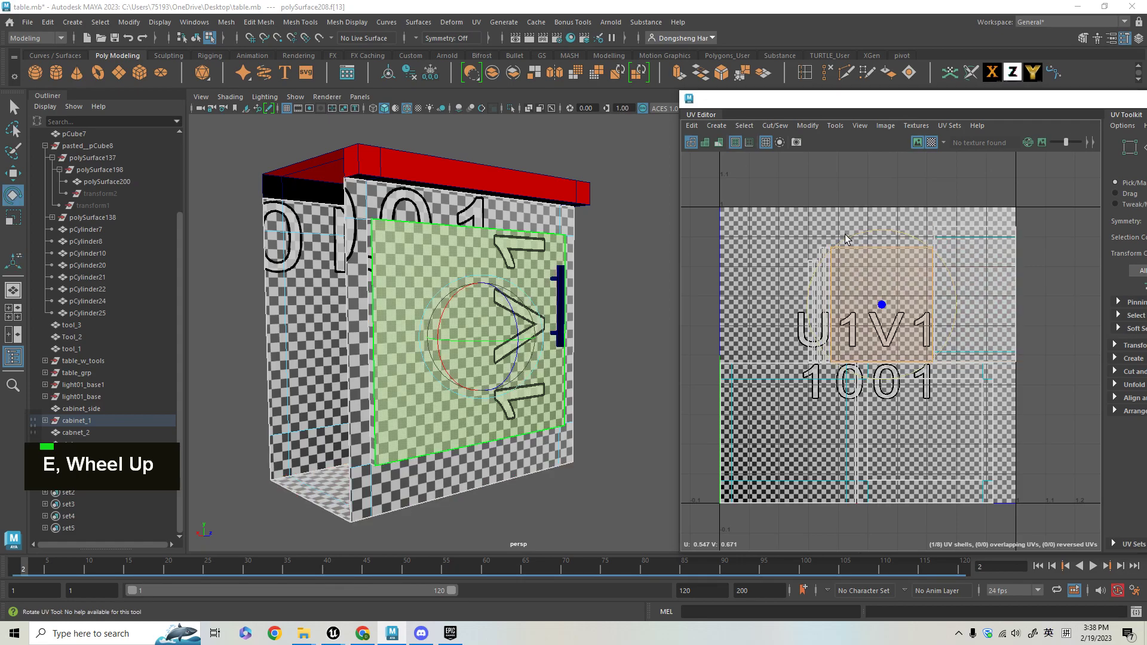
left_click_drag(897, 232, 734, 391)
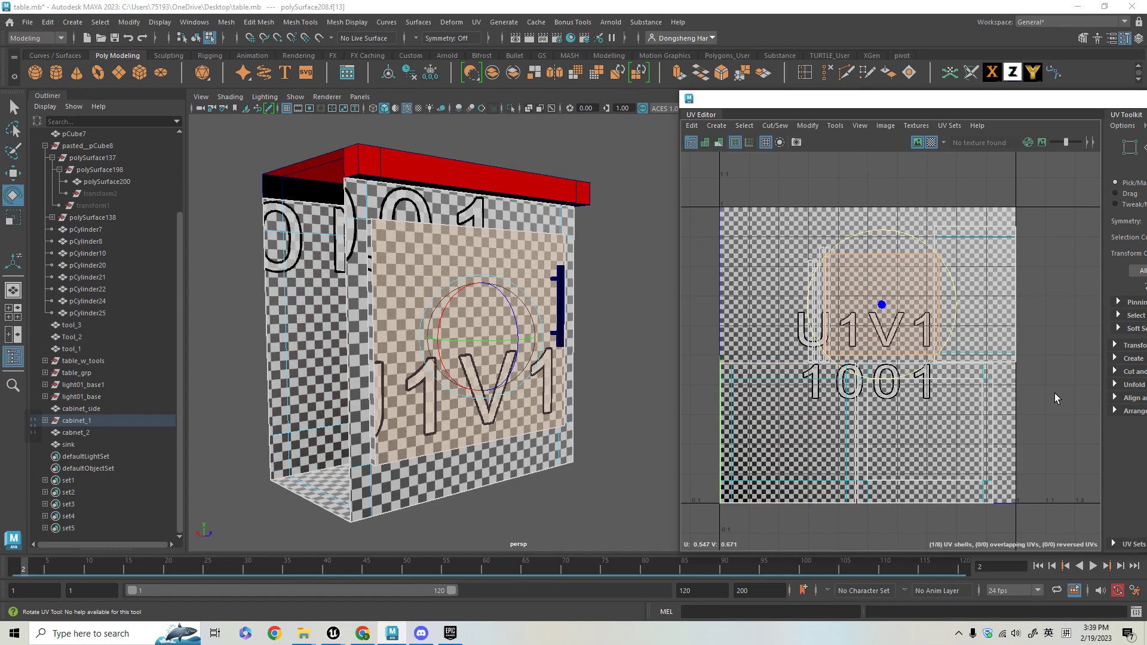
Move the front frame's UV shell up to the tile's centre and examine how the checker shifts on the cabinet
middle_click_drag(1018, 393, 1011, 345, "alt")
right_click_drag(1010, 343, 998, 351, "alt")
left_click_drag(998, 352, 992, 359, "alt")
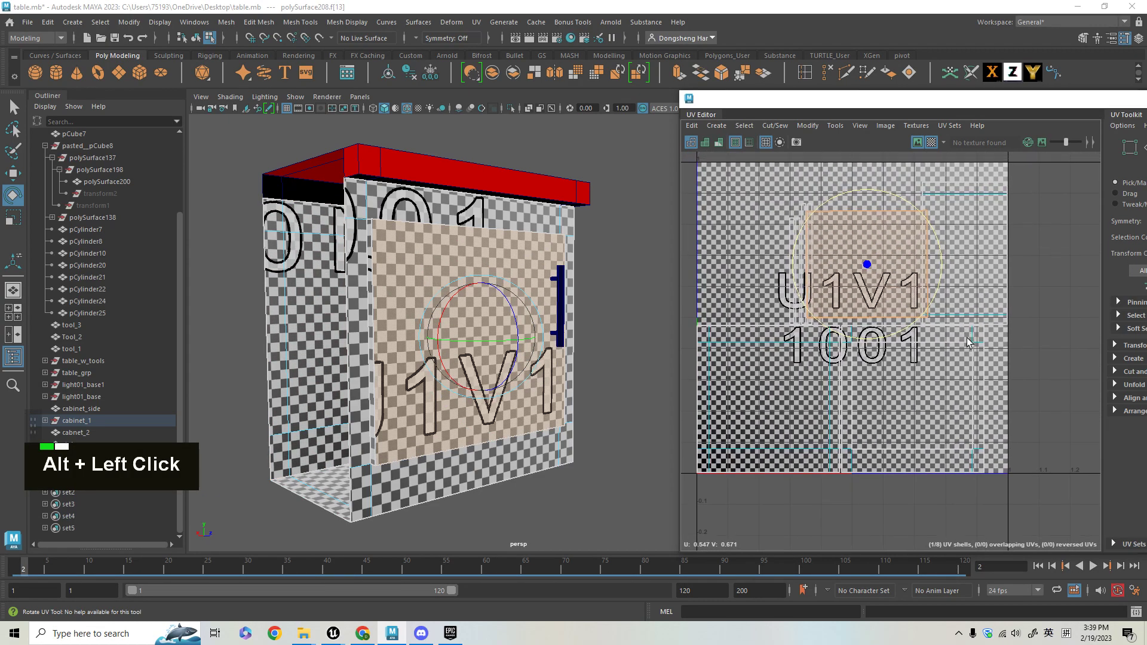
middle_click_drag(991, 359, 981, 362, "alt")
scroll(979, 353, "down", 1)
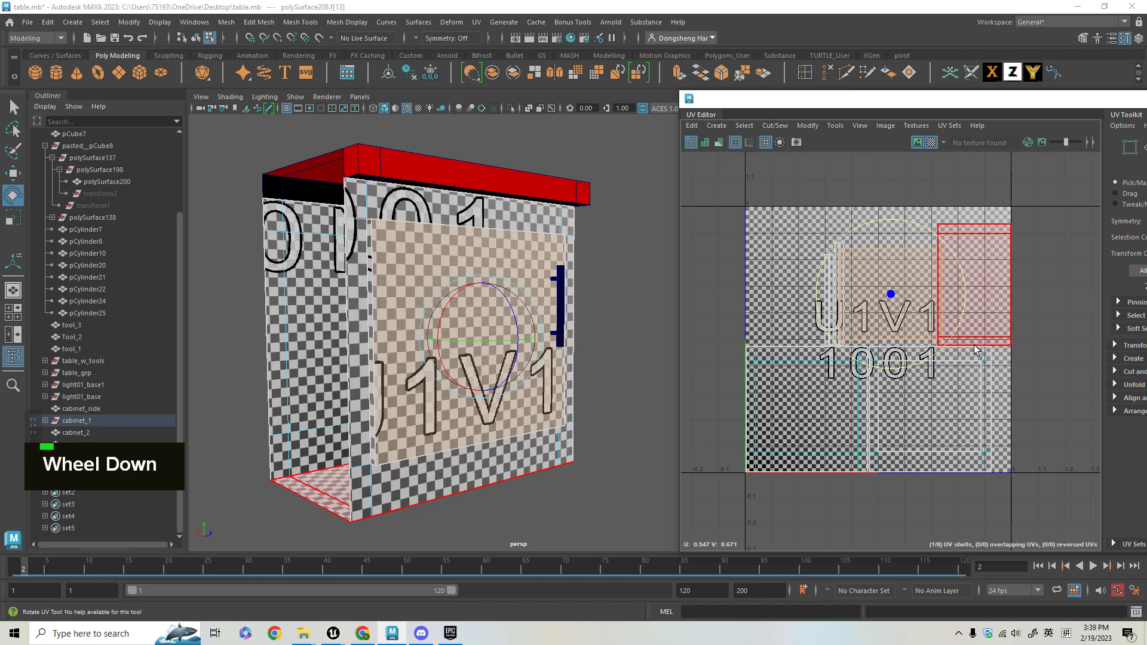
scroll(973, 344, "up", 1)
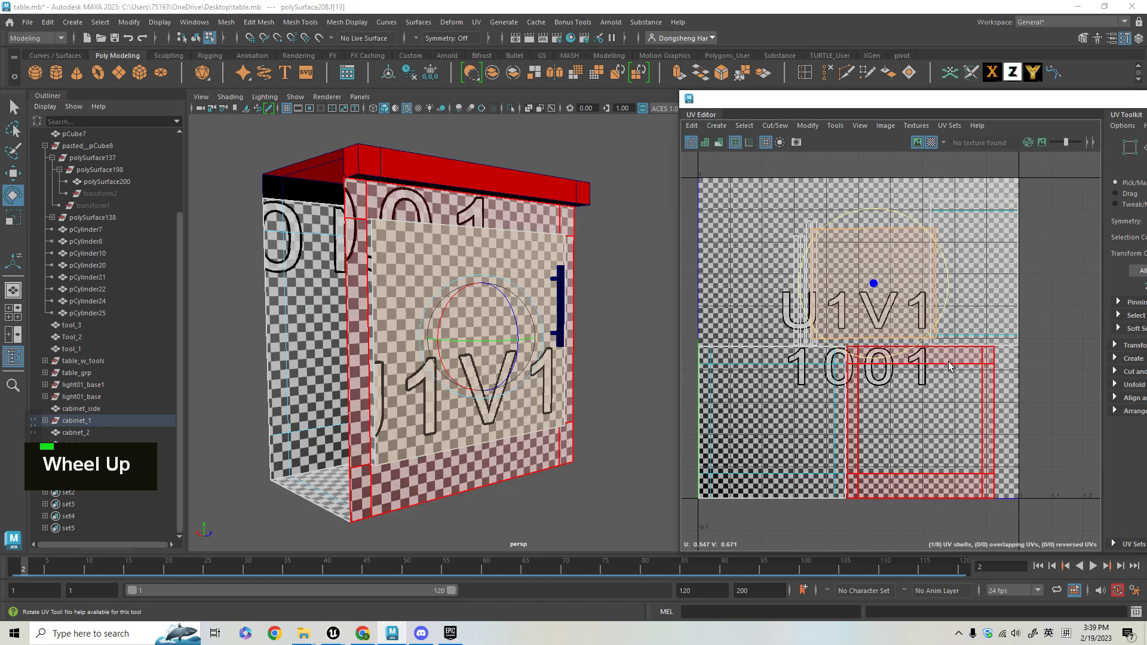
left_click(920, 420)
key("w")
left_click_drag(924, 422, 867, 374)
left_click_drag(394, 335, 622, 317, "alt")
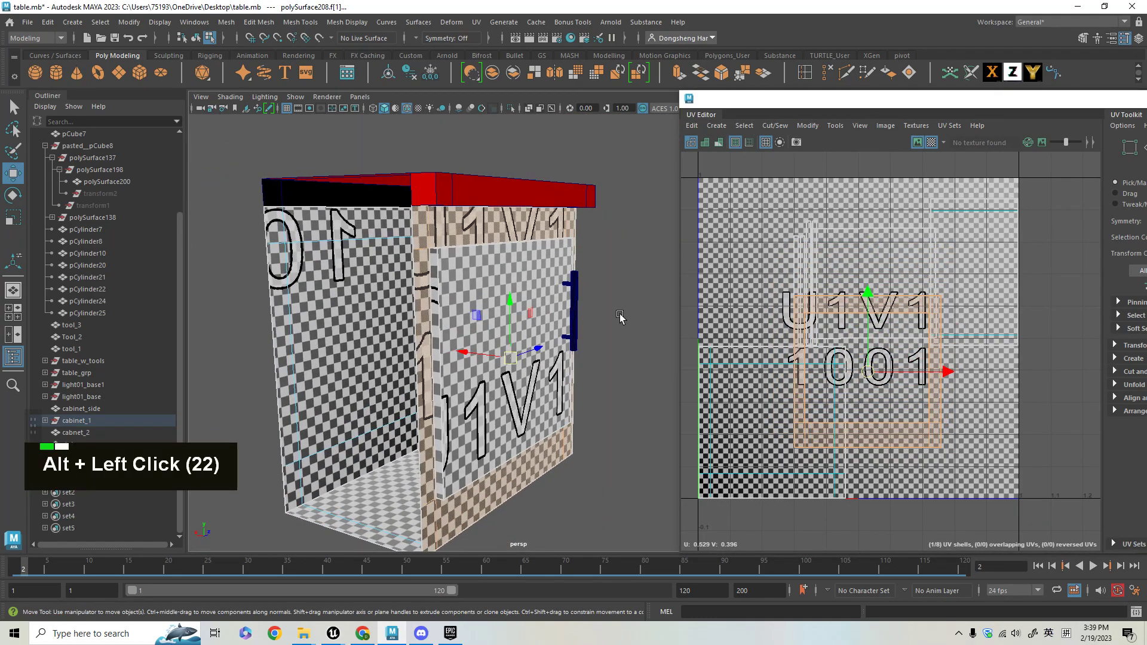
scroll(489, 357, "down", 2)
left_click_drag(490, 356, 466, 349, "alt")
right_click_drag(466, 350, 573, 353, "alt")
left_click_drag(573, 352, 649, 398, "alt")
Select all UV shells of the cabinet body and repack them into the tile with Layout
right_click_drag(837, 370, 928, 375, "alt")
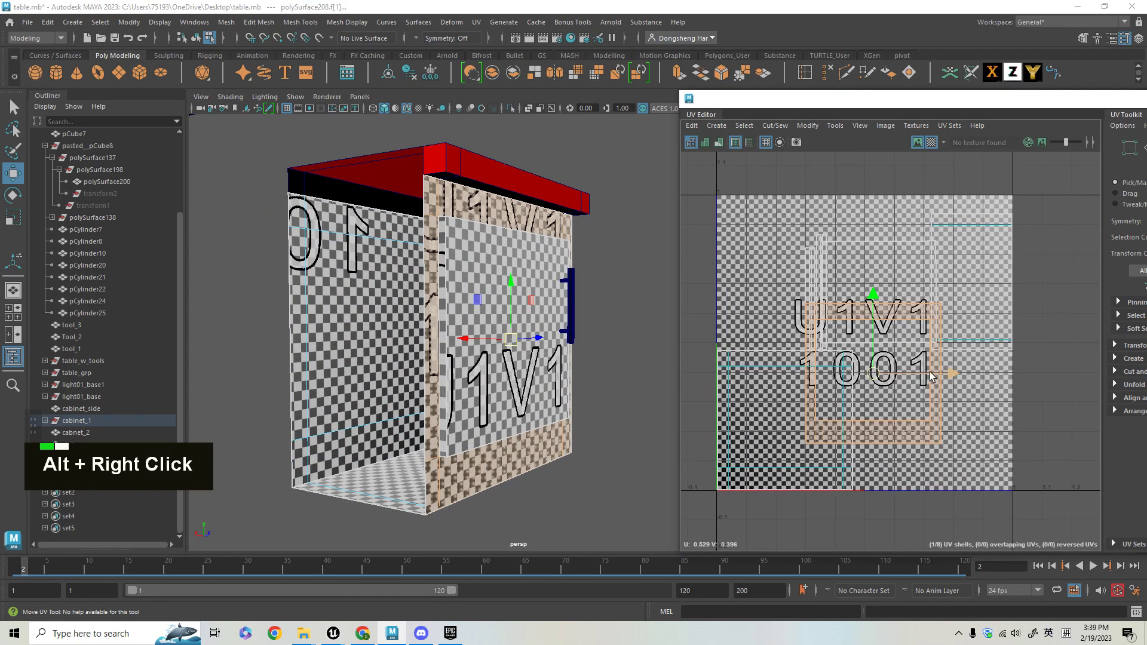
key("ctrl+shift+a")
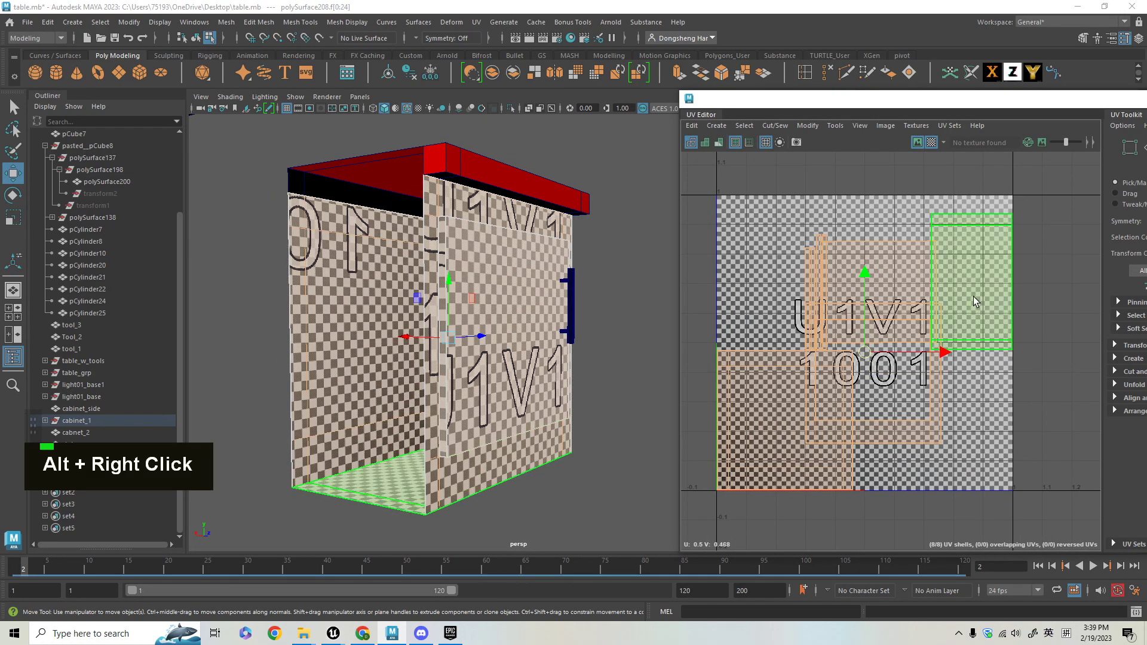
right_click_drag(968, 294, 920, 281, "alt")
left_click_drag(920, 281, 872, 153, "alt")
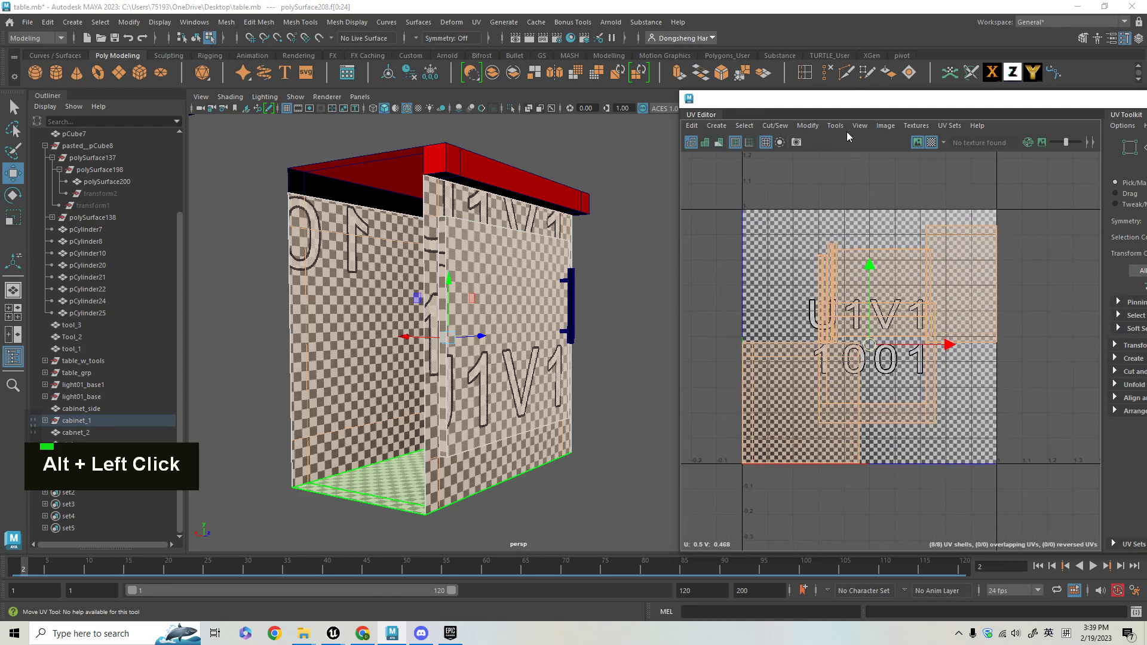
left_click(810, 128)
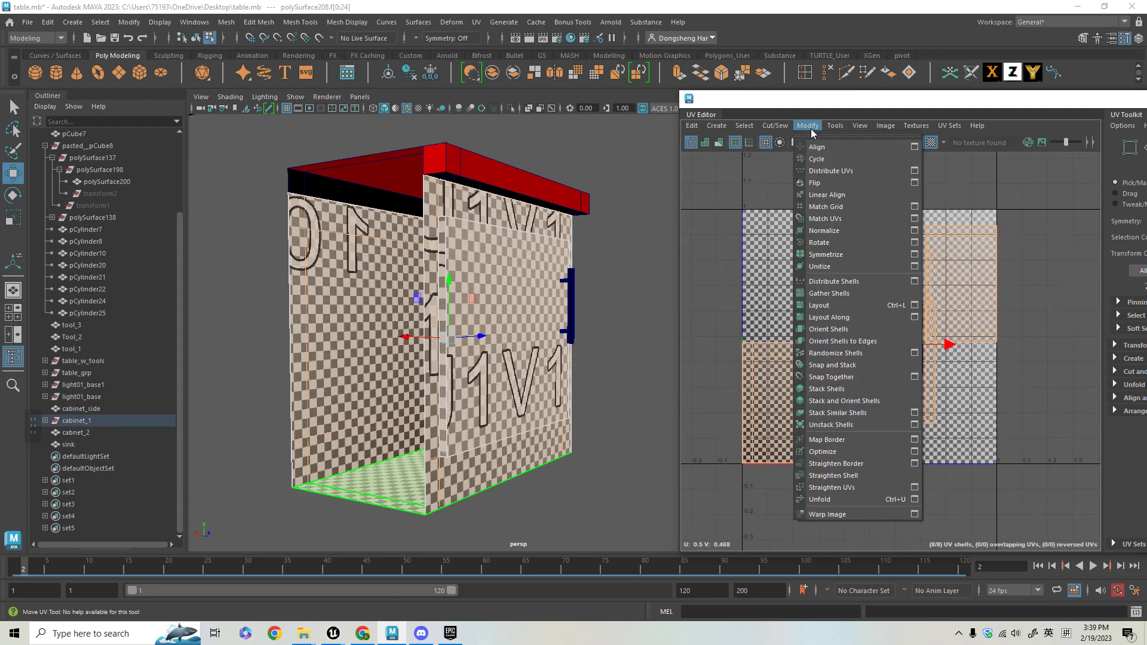
left_click(819, 305)
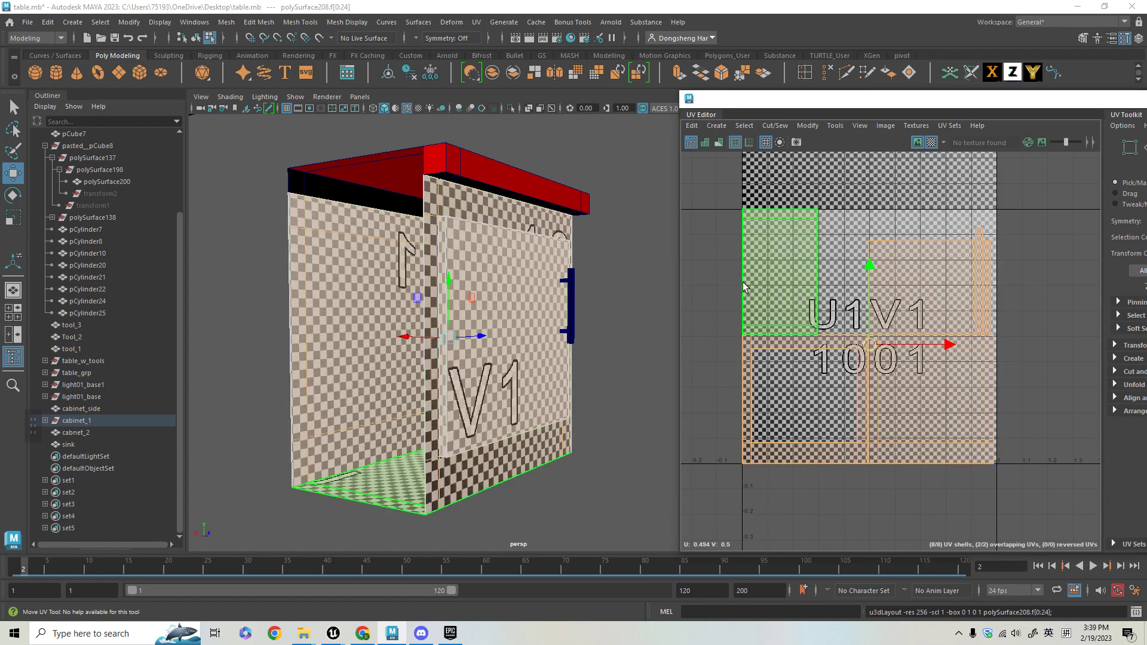
Scale all the cabinet body's UV shells up uniformly by about 1.59, beyond the tile's edges
middle_click_drag(941, 265, 930, 229, "alt")
right_click_drag(884, 251, 922, 271, "alt")
middle_click_drag(983, 347, 983, 418, "alt")
left_click_drag(495, 368, 485, 360, "alt")
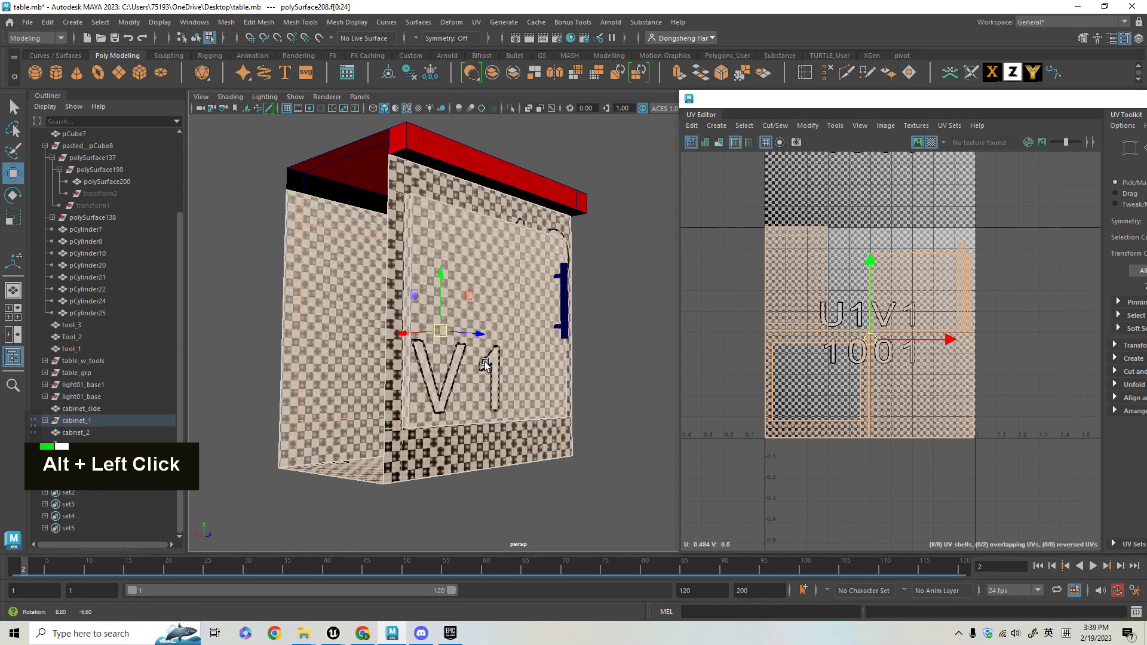
left_click_drag(335, 311, 456, 260, "alt")
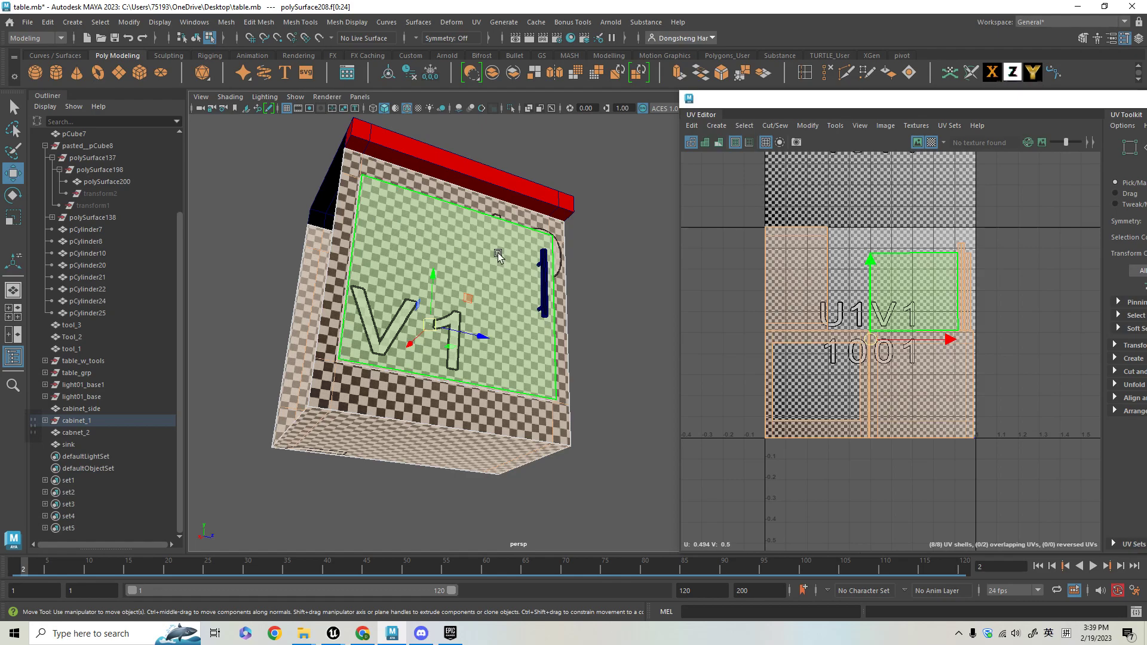
right_click_drag(778, 323, 896, 299, "alt")
key("r")
scroll(887, 362, "down", 1)
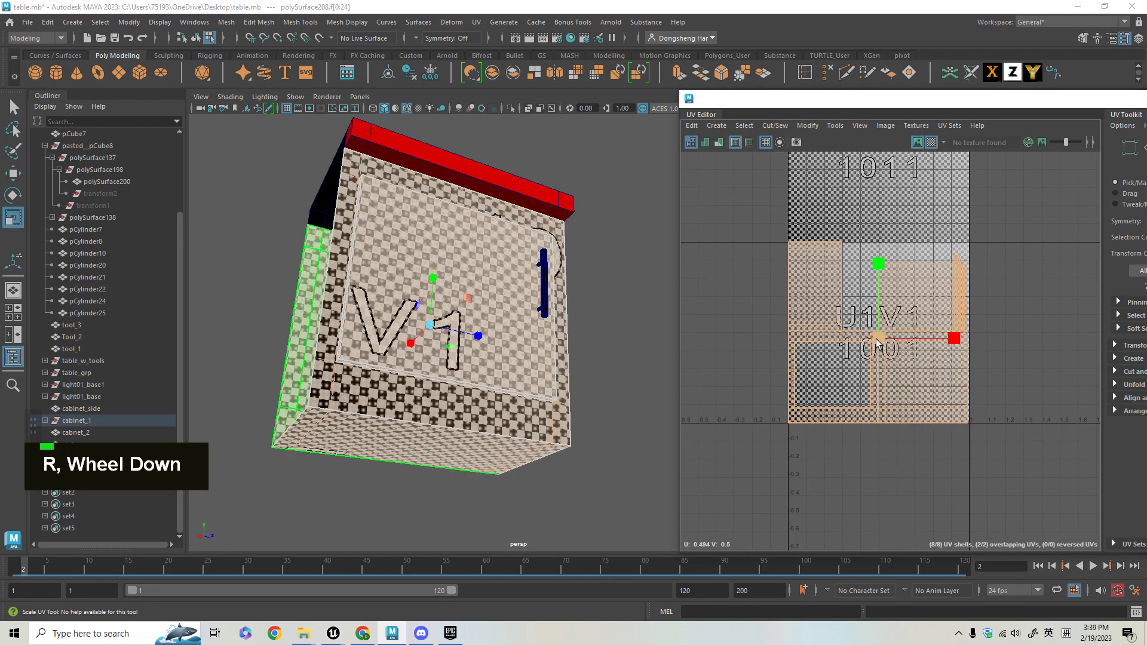
mouse_move(883, 344)
left_mouse_down()
mouse_move(933, 332)
mouse_move(860, 347)
mouse_move(880, 350)
left_mouse_up()
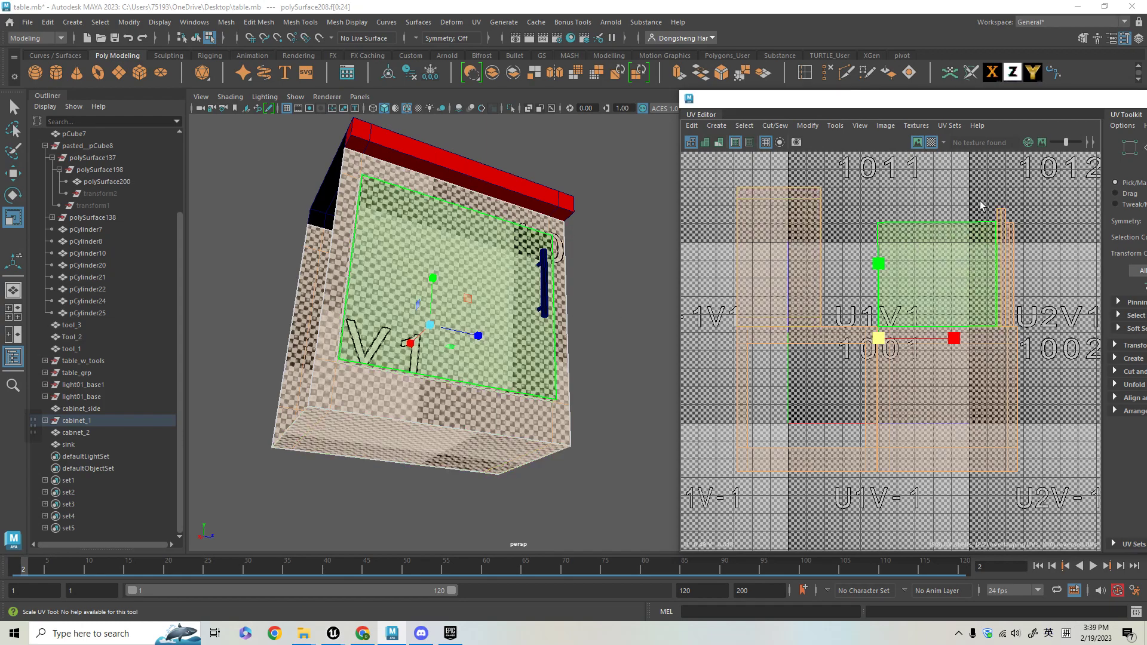
middle_click_drag(918, 436, 934, 404, "alt")
right_click_drag(933, 403, 914, 311, "alt")
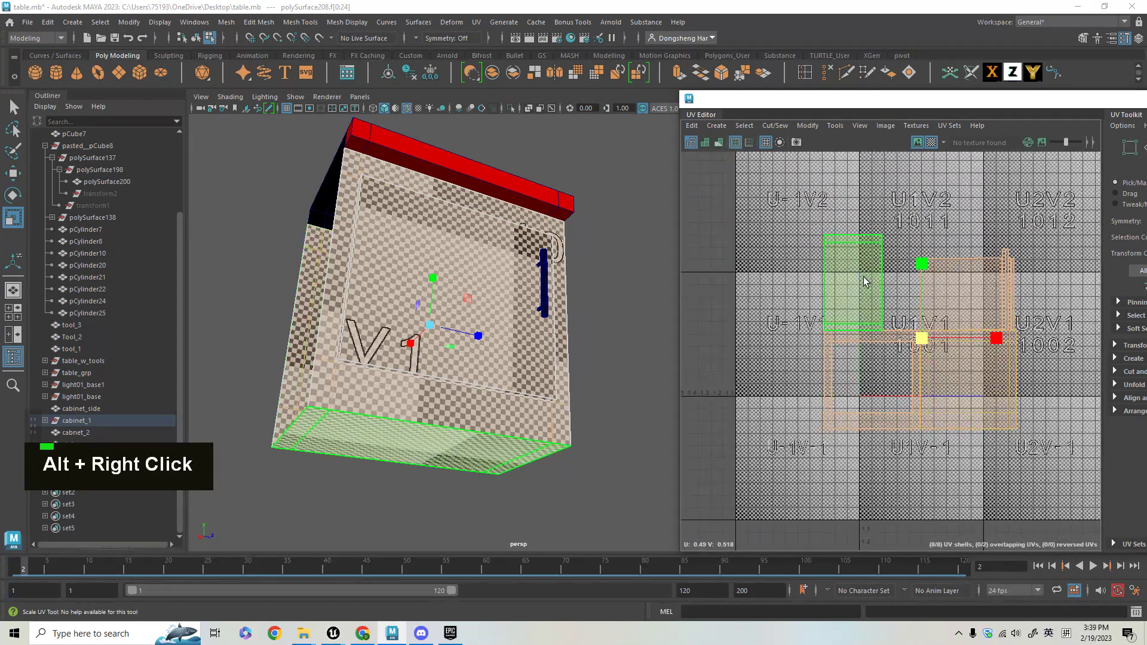
left_click(937, 358)
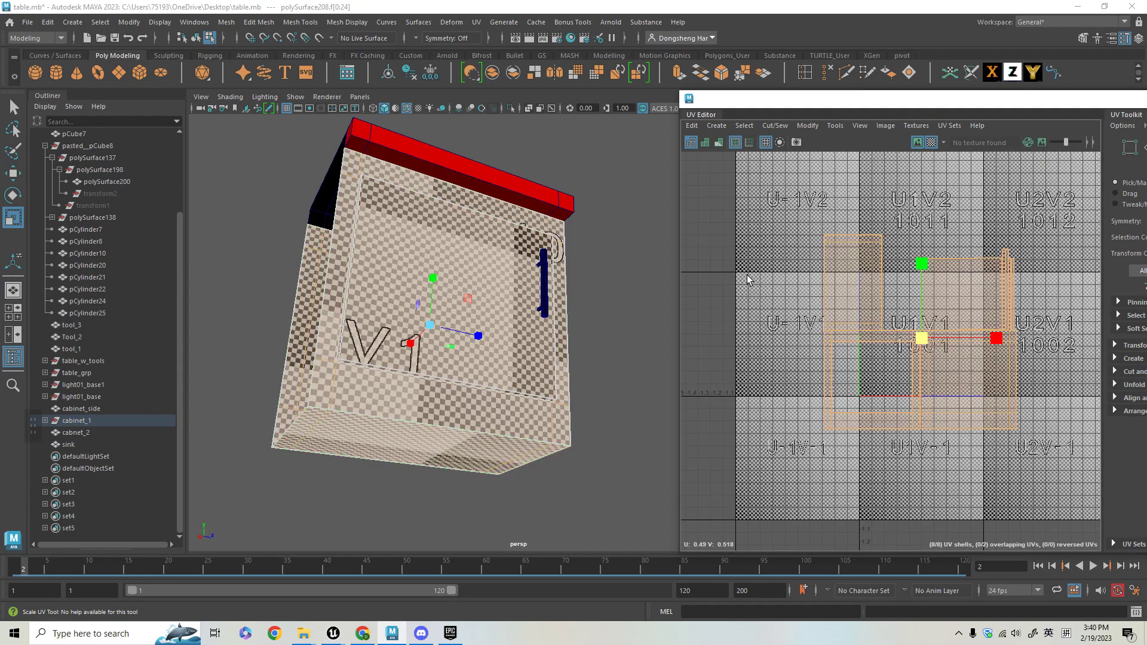
mouse_move(922, 338)
left_mouse_down()
mouse_move(946, 335)
mouse_move(923, 338)
left_mouse_up()
Undo the enlargement of the cabinet body's UV shells
key("ctrl+z")
key("ctrl+z")
key("ctrl+z")
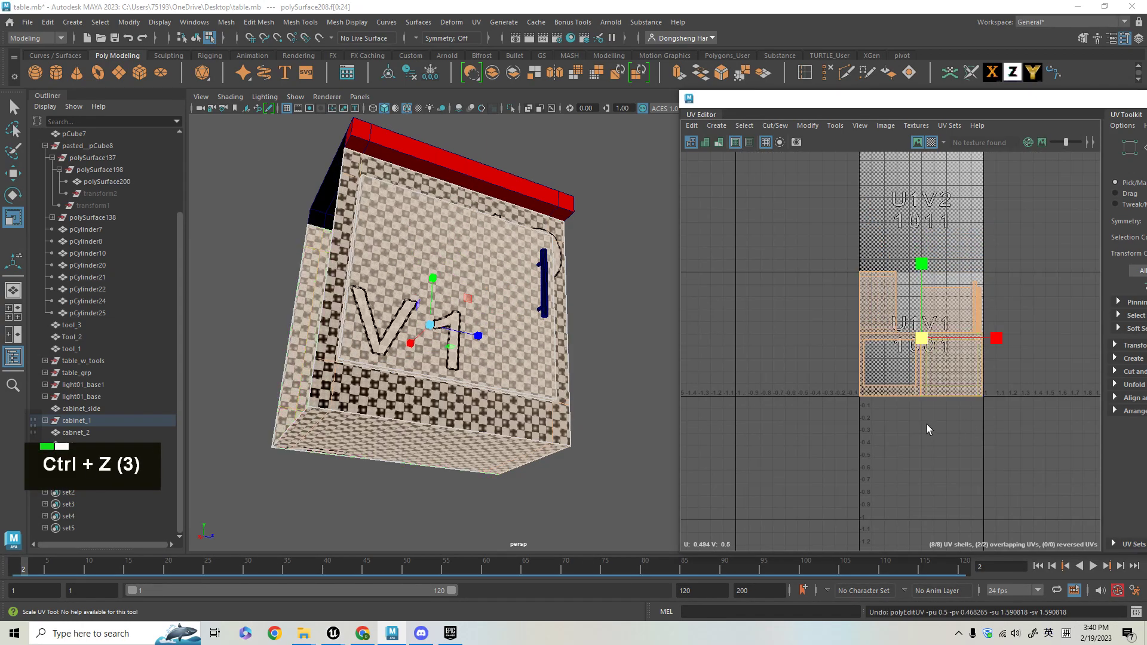
Select the door handle in object mode and apply Automatic UV mapping to it
right_click_drag(875, 257, 938, 349, "alt")
left_click_drag(488, 330, 525, 310, "alt")
right_click_drag(514, 253, 625, 242, "alt")
key("alt+q")
key("ctrl+z")
left_click(624, 242)
middle_click_drag(625, 242, 585, 262, "alt")
right_click_drag(585, 262, 540, 287, "alt")
left_click_drag(540, 287, 524, 375, "alt")
middle_click_drag(524, 376, 452, 228, "alt")
left_click_drag(452, 229, 508, 298, "alt")
middle_click_drag(507, 299, 539, 321, "alt")
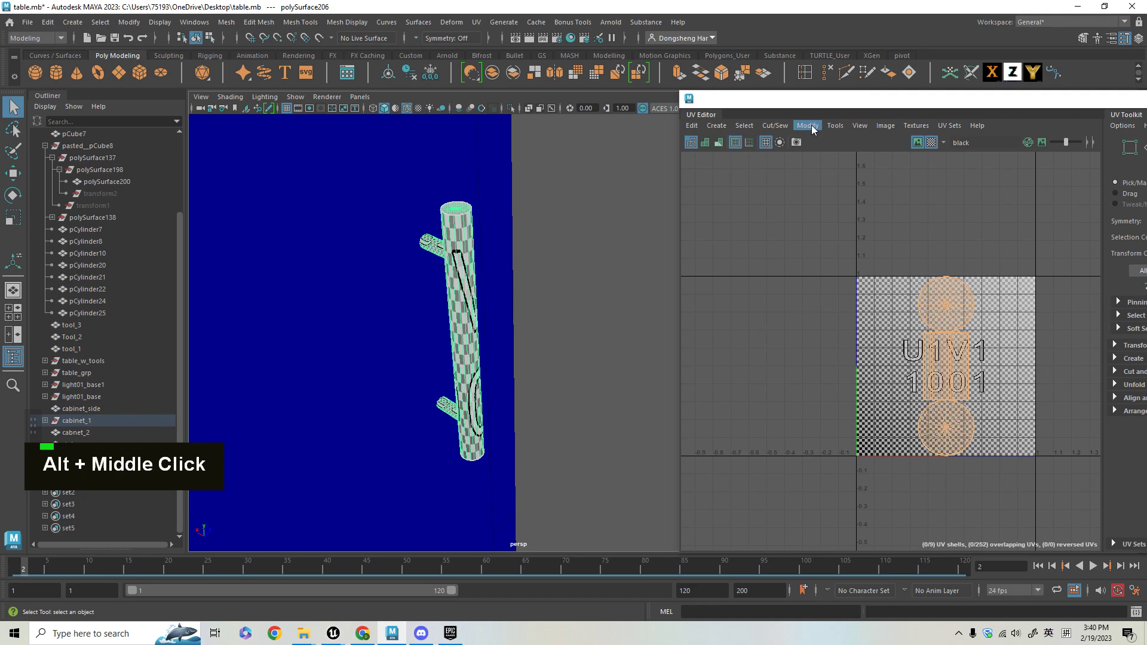
left_click(476, 22)
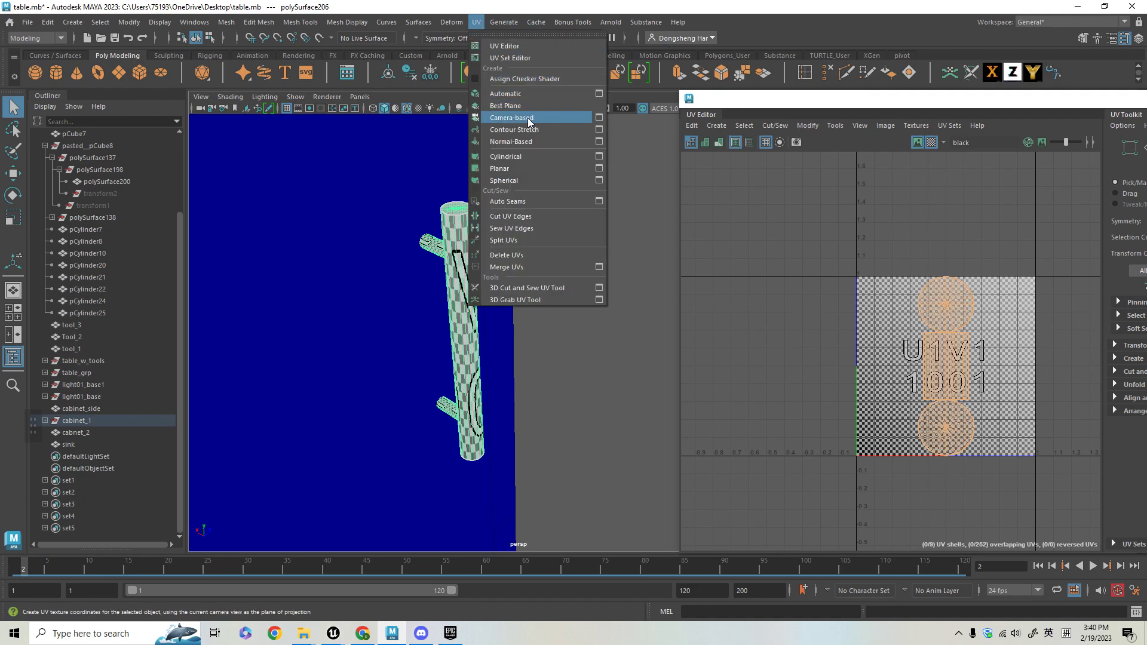
left_click(502, 99)
Examine the checker pattern and the seams along the door handle's bar and mounting posts
right_click_drag(402, 217, 447, 282, "alt")
left_click_drag(448, 281, 454, 251, "alt")
key("f")
key("alt+q")
right_click_drag(454, 251, 557, 235, "alt")
left_click_drag(558, 235, 548, 351, "alt")
middle_click_drag(548, 351, 550, 335, "alt")
right_click_drag(550, 335, 556, 213, "alt")
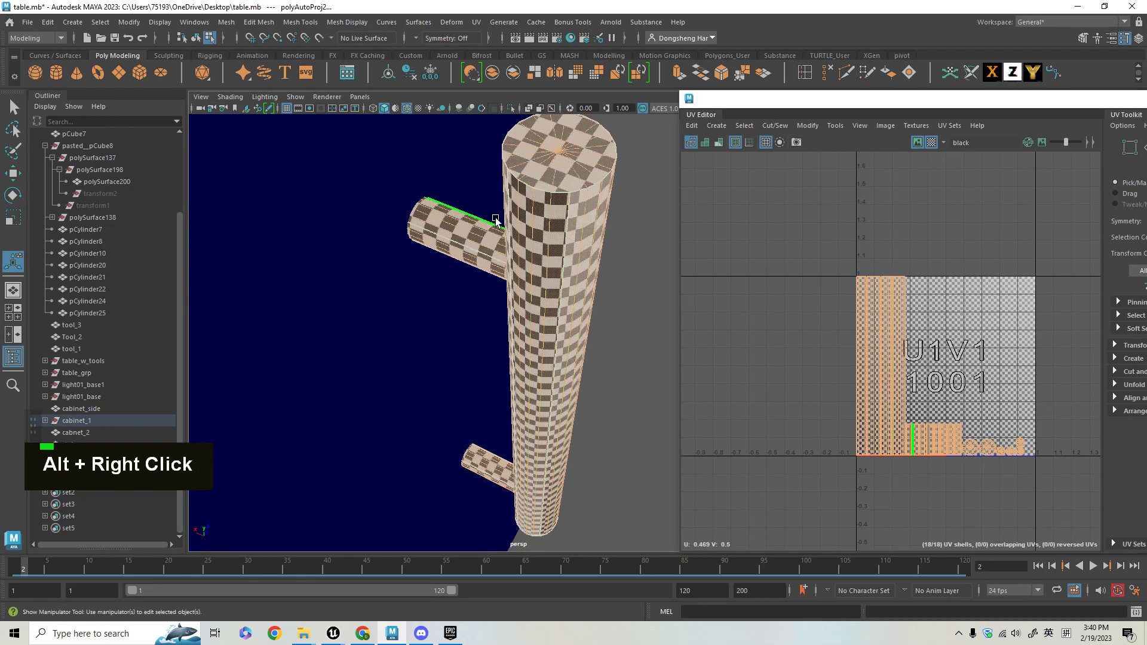
left_click_drag(550, 257, 605, 255, "alt")
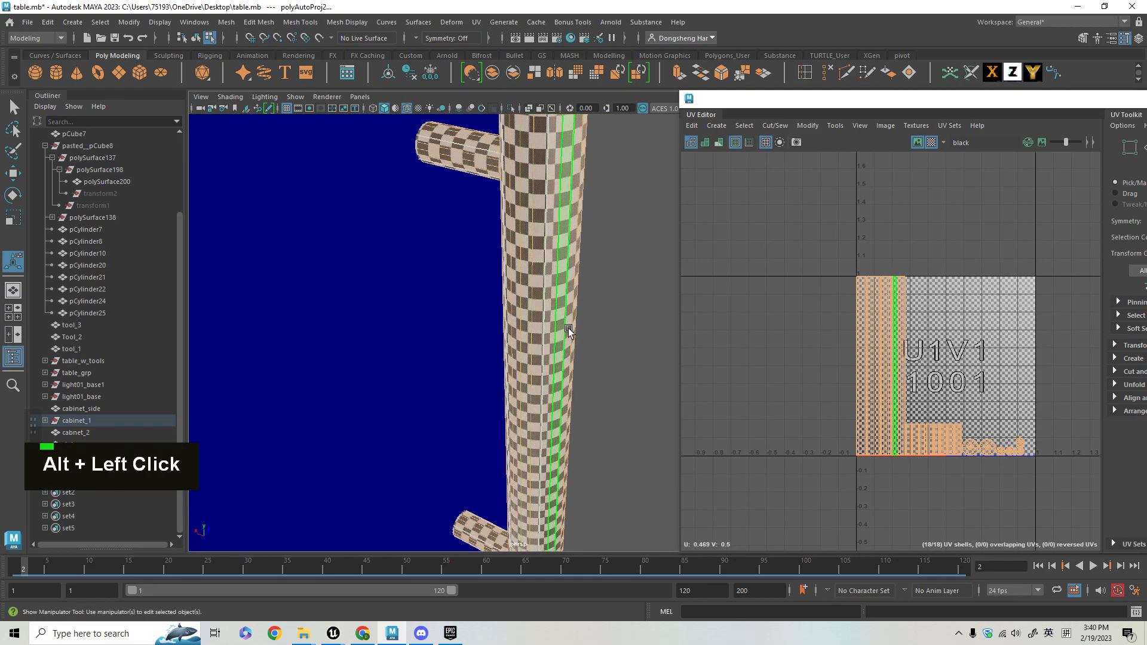
right_click_drag(612, 349, 626, 357, "alt")
left_click_drag(626, 357, 615, 343, "alt")
right_click_drag(614, 342, 568, 342, "alt")
mouse_move(568, 342)
left_mouse_down("alt")
mouse_move(564, 309)
mouse_move(564, 328)
left_mouse_up("alt")
mouse_move(564, 328)
right_mouse_down("alt")
mouse_move(557, 317)
mouse_move(559, 333)
right_mouse_up("alt")
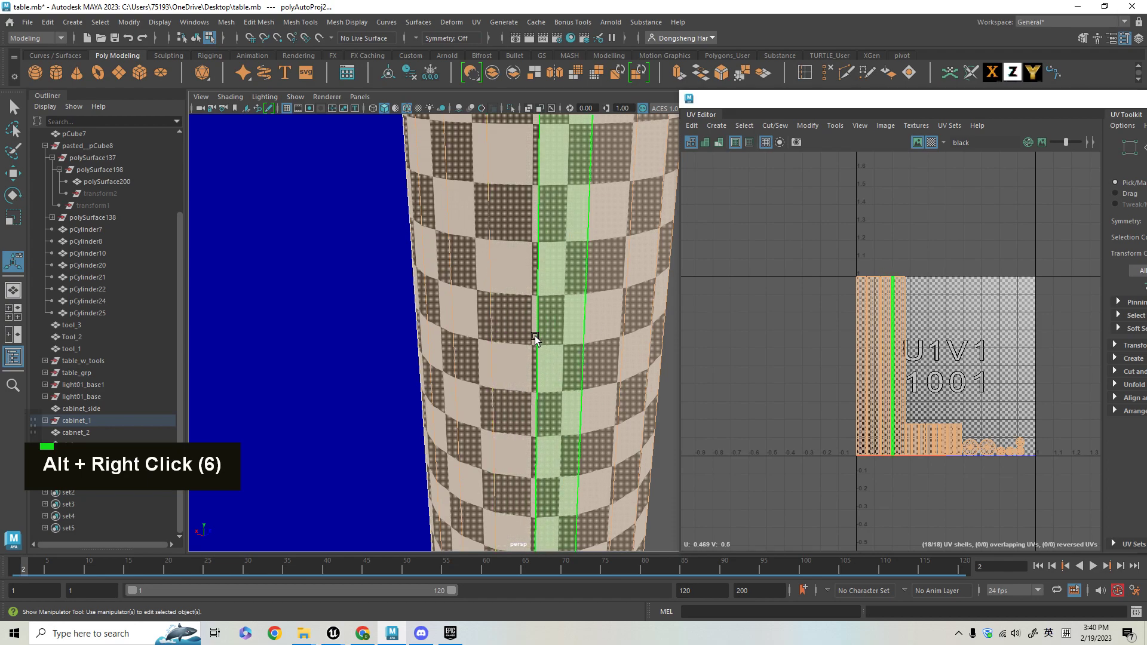
double_click(535, 339)
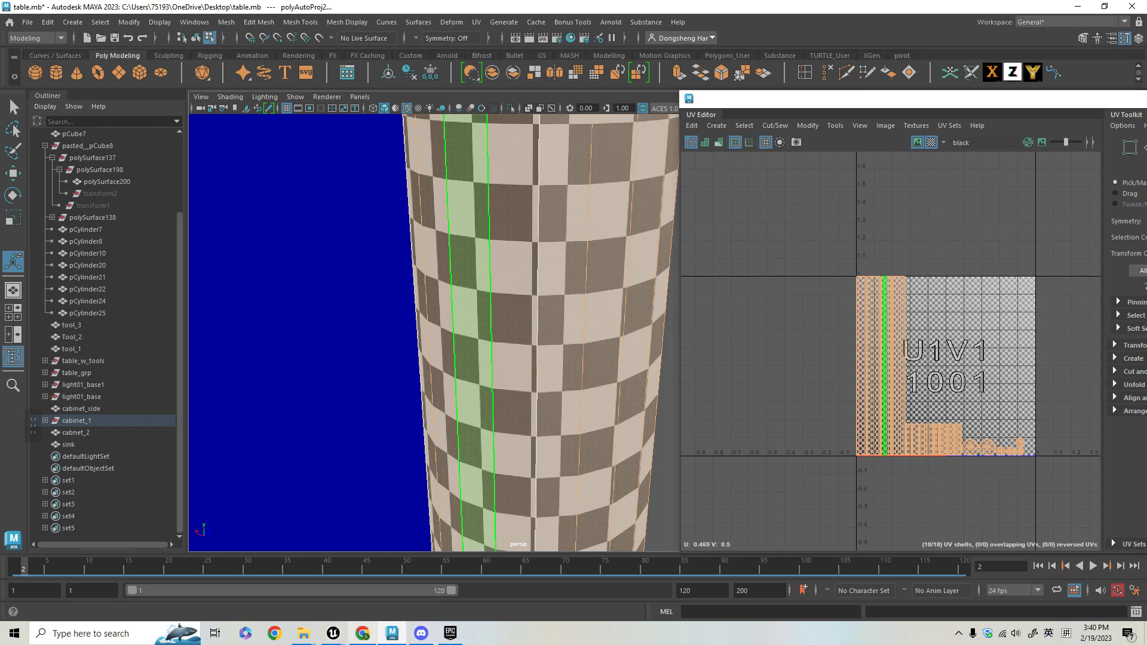
Switch to Unreal Engine and examine the textures on the cabinet's handle, door and countertop
mouse_move(334, 633)
left_click(281, 582)
left_click_drag(478, 335, 442, 299, "alt")
right_click_drag(442, 298, 537, 316, "alt")
middle_click_drag(538, 317, 496, 323, "alt")
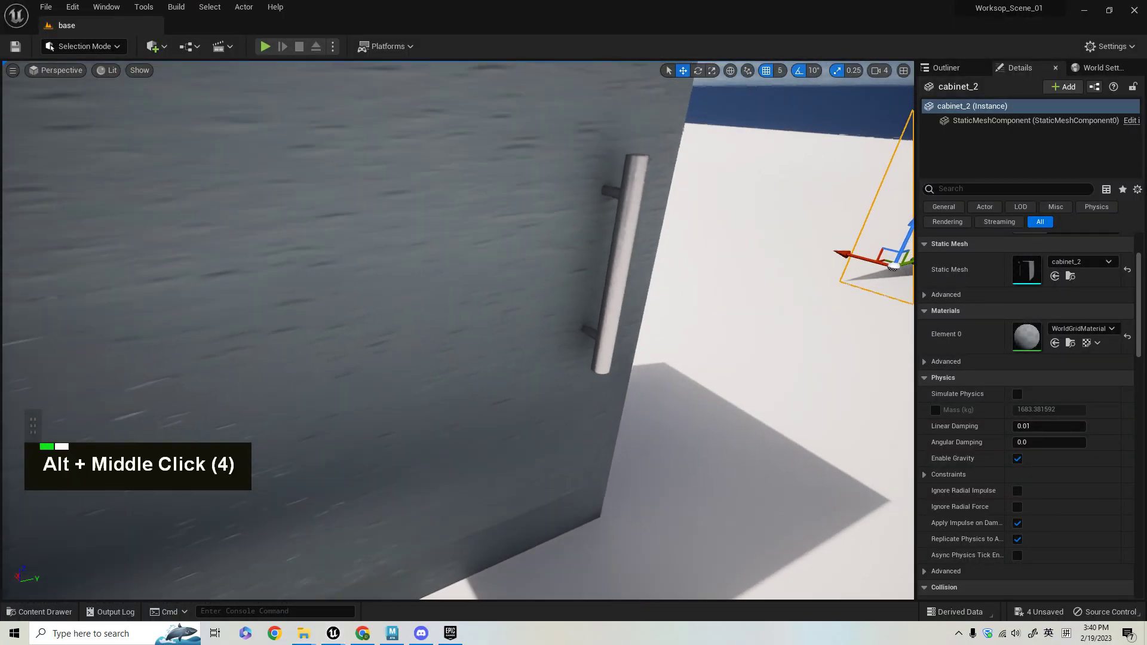
middle_click_drag(675, 144, 653, 305, "alt")
right_click_drag(652, 305, 711, 310, "alt")
middle_click_drag(711, 310, 621, 226, "alt")
right_click_drag(621, 227, 478, 238, "alt")
middle_click_drag(478, 239, 531, 263, "alt")
left_click_drag(531, 263, 477, 262, "alt")
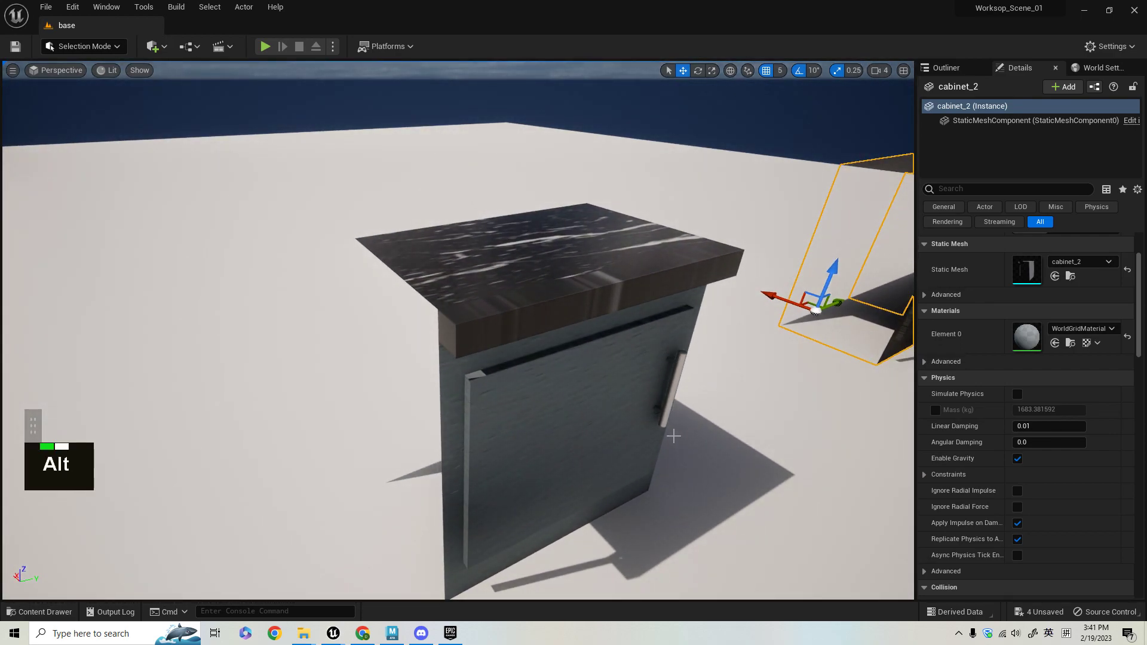
Switch to Maya, select the cabinet's countertop in object mode and apply Automatic UV mapping to it
key("alt+Tab")
right_click_drag(586, 352, 328, 302, "alt")
middle_click_drag(328, 303, 478, 343, "alt")
right_click_drag(478, 343, 440, 303, "alt")
middle_click_drag(440, 303, 495, 353, "alt")
key("q")
right_click_drag(474, 224, 501, 210)
left_click(468, 231)
middle_click_drag(540, 365, 530, 359, "alt")
right_click_drag(442, 234, 465, 253, "alt")
middle_click_drag(466, 253, 526, 271, "alt")
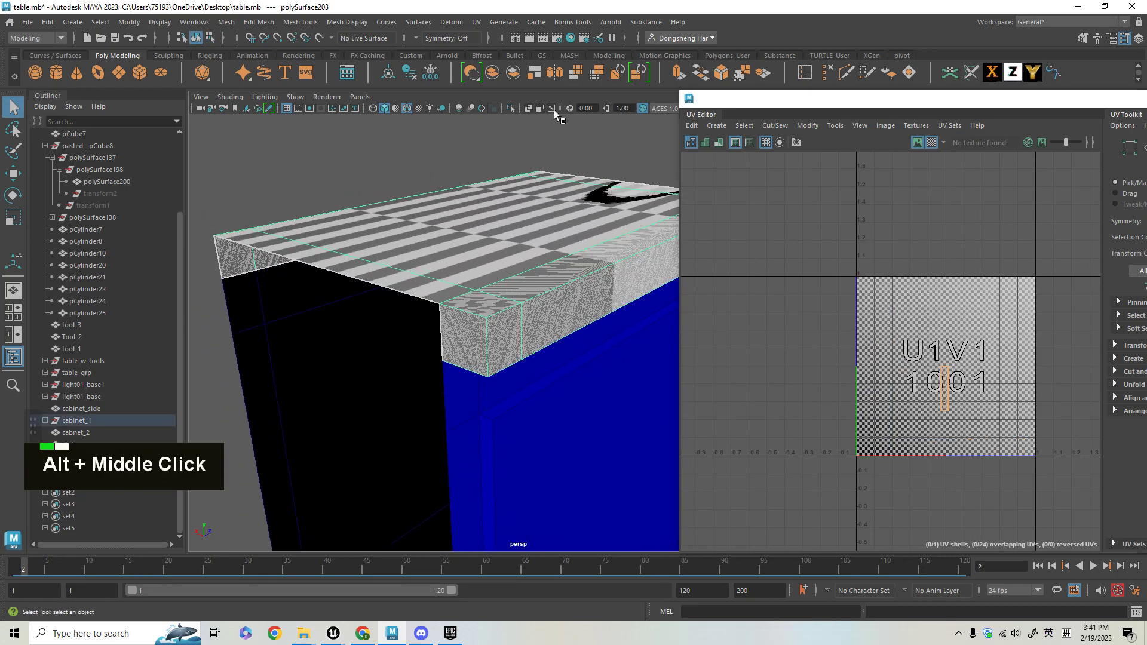
left_click(476, 24)
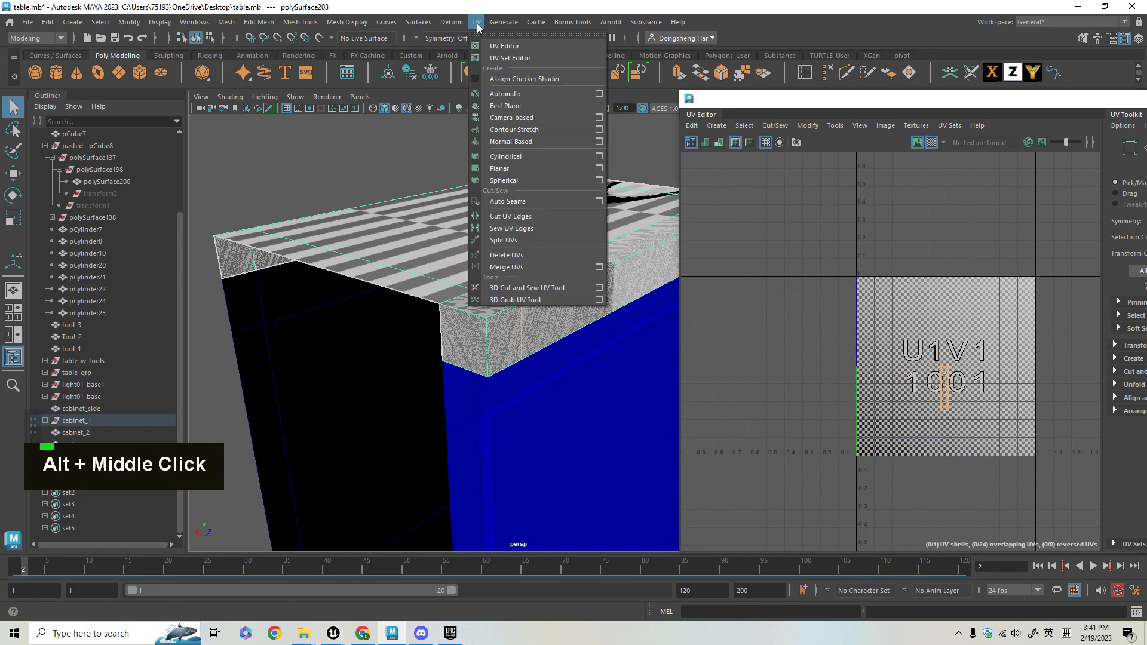
left_click(505, 94)
Examine the checker pattern on the countertop's top, front and corner faces along with their matching UV shells
right_click_drag(406, 260, 498, 329, "alt")
left_click_drag(498, 329, 483, 293, "alt")
middle_click_drag(484, 292, 466, 450, "alt")
left_click_drag(465, 450, 510, 416, "alt")
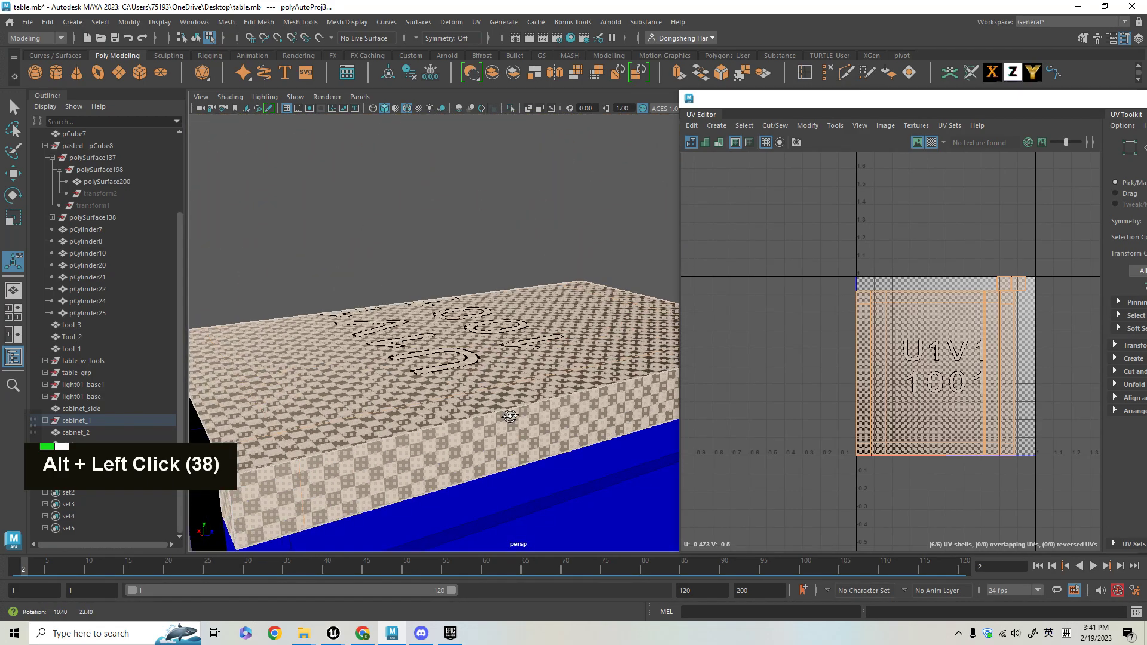
right_click(433, 381)
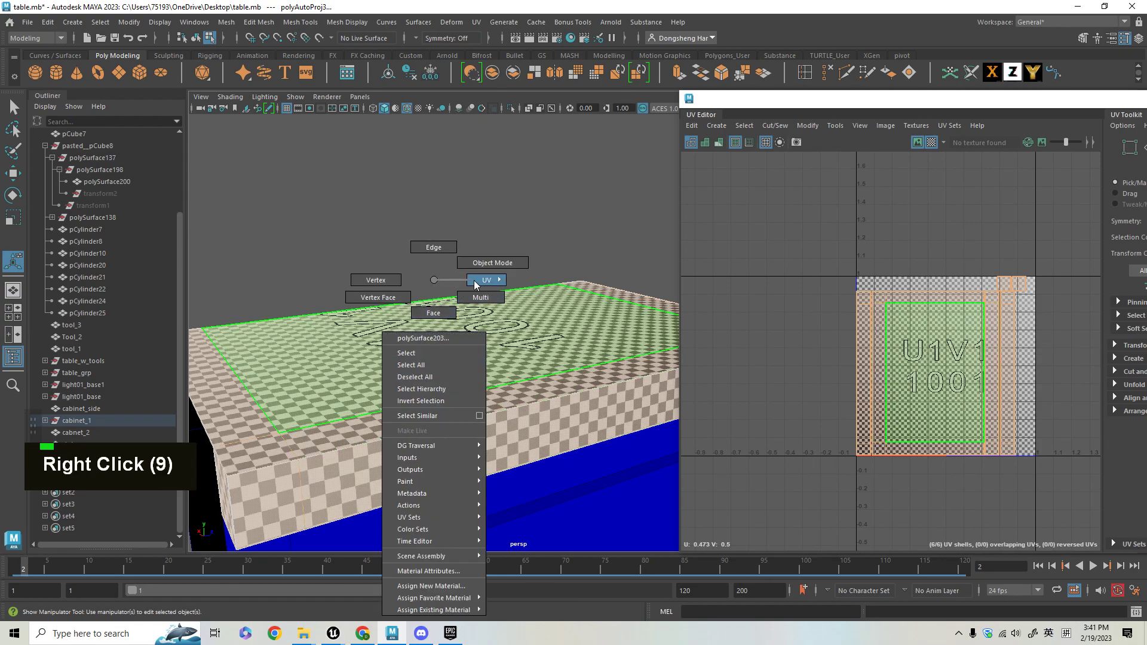
right_click_drag(474, 284, 475, 285)
right_click_drag(481, 328, 482, 327)
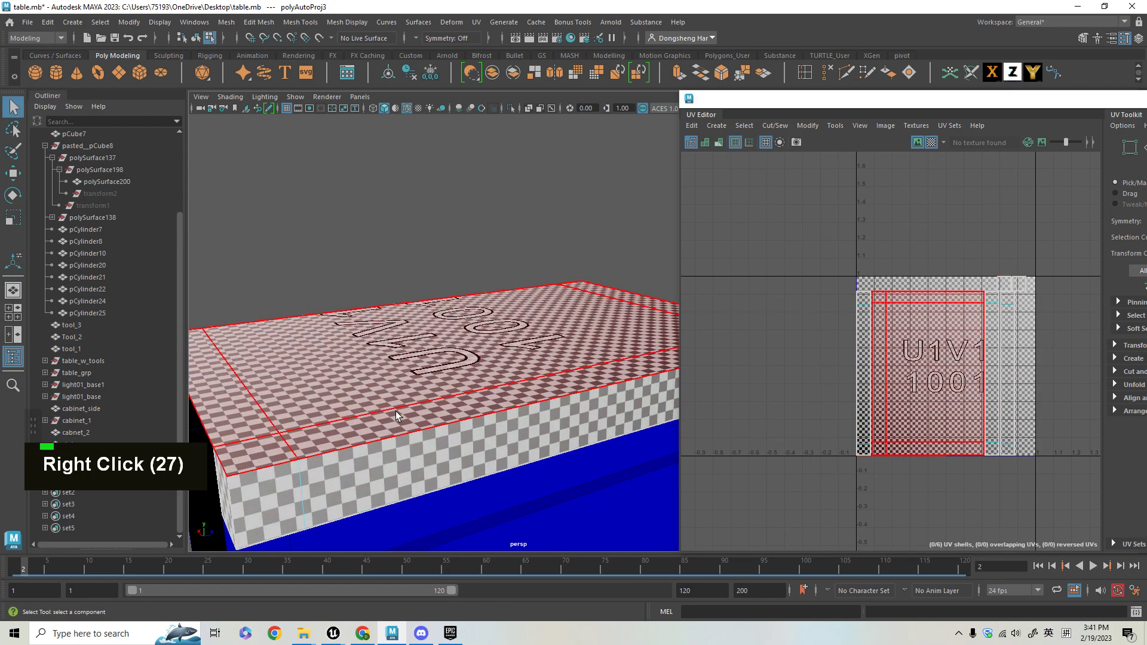
left_click_drag(463, 360, 512, 358, "alt")
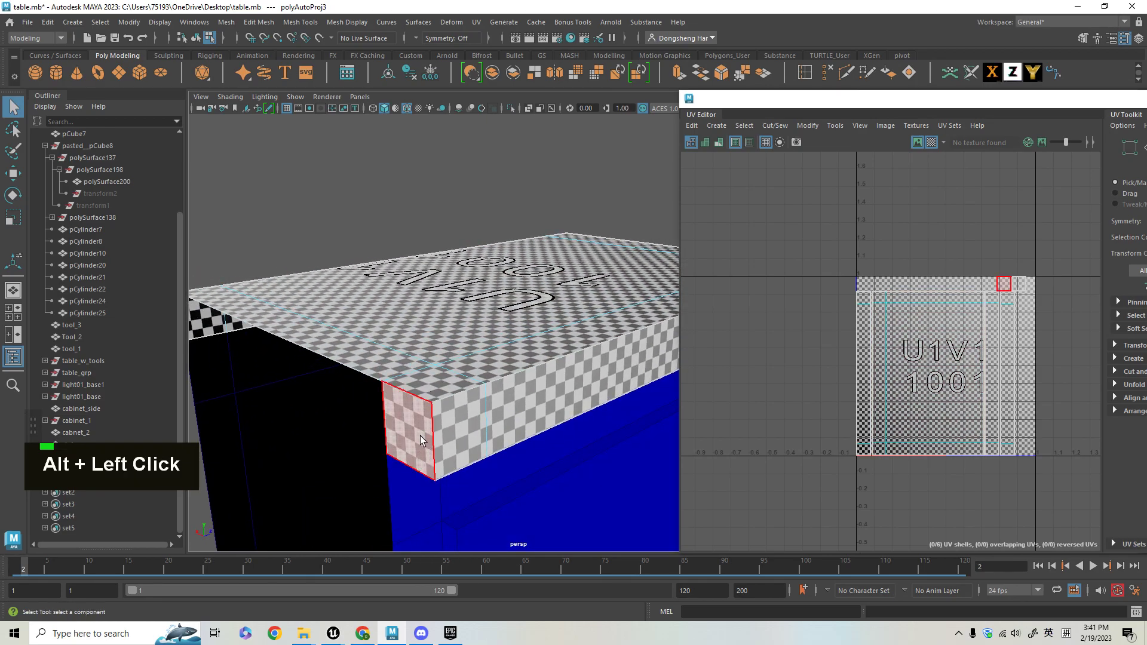
left_click(421, 440)
left_click_drag(535, 419, 486, 328, "alt")
key("f")
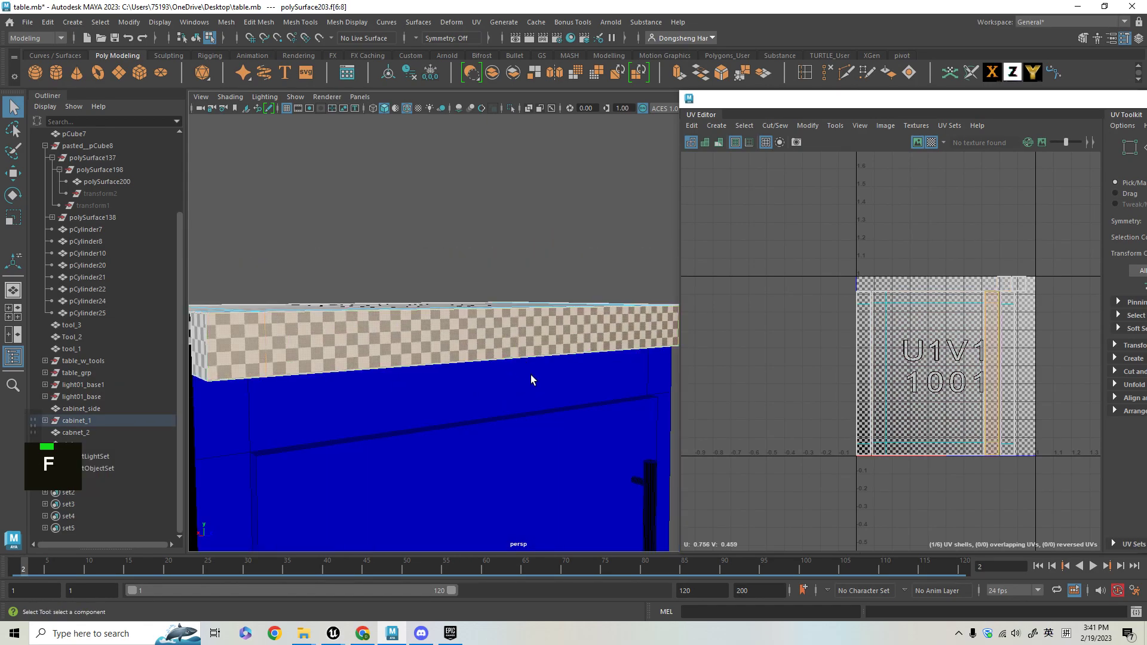
left_click_drag(522, 369, 569, 342, "alt")
left_click(507, 351)
right_click_drag(569, 346, 456, 379, "alt")
left_click_drag(455, 379, 478, 370, "alt")
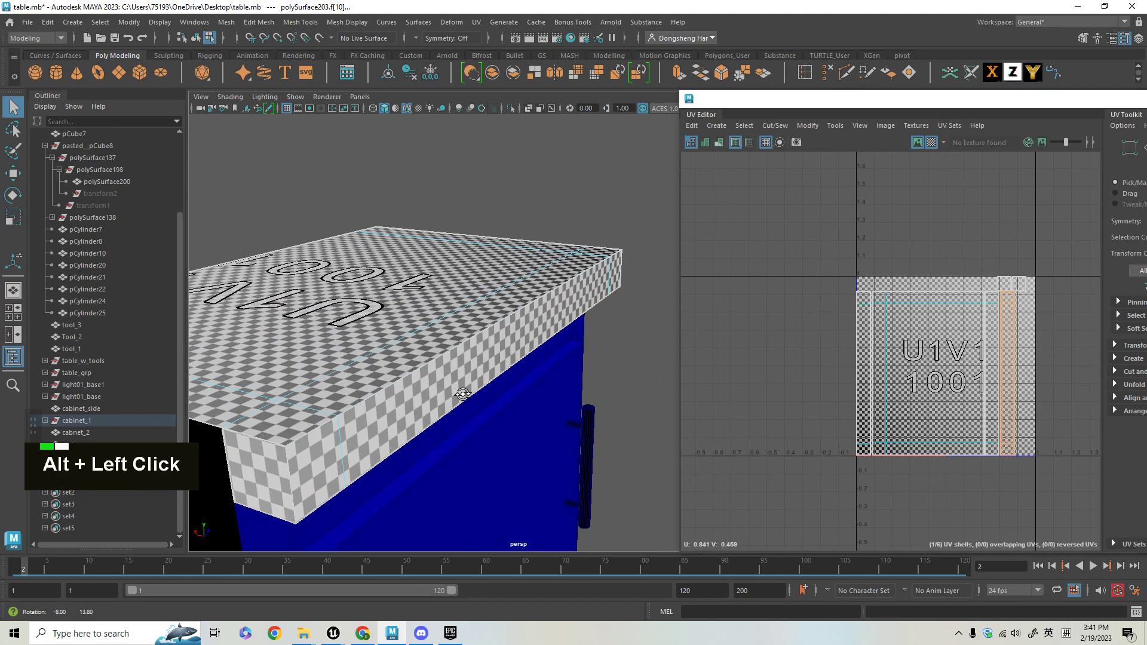
middle_click_drag(478, 371, 505, 357, "alt")
right_click_drag(505, 357, 445, 305, "alt")
Close the floating Content Browser in Unreal Engine and return to Maya
key("alt+Tab")
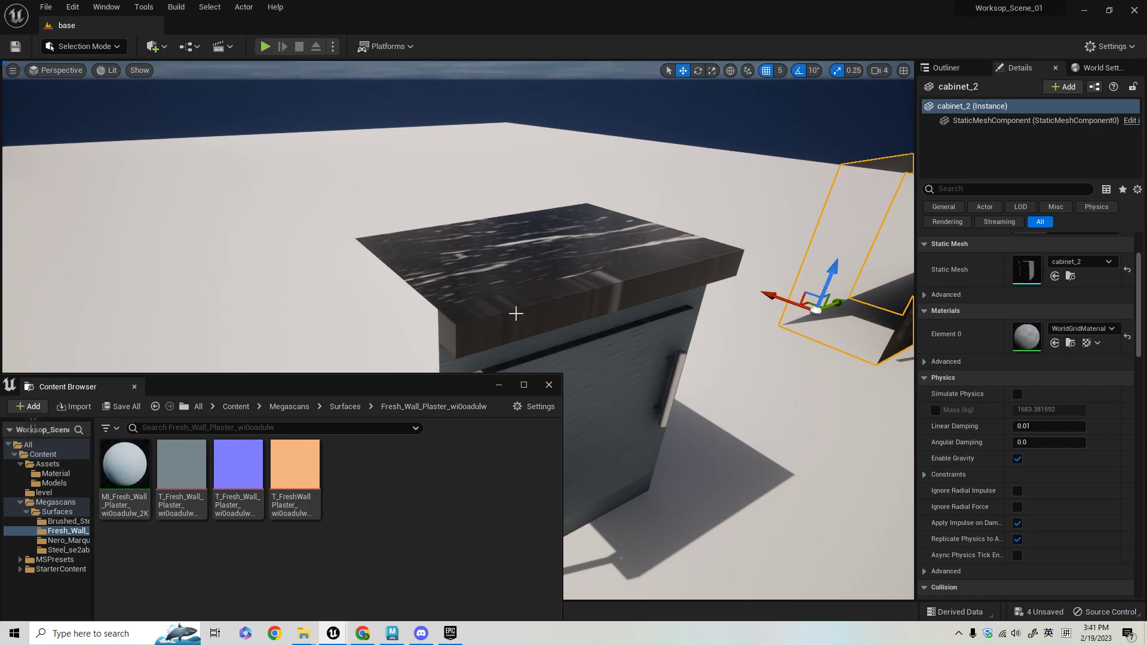
left_click(549, 386)
key("alt+Tab")
Leave face selection for object mode and select the whole cabinet_1 group
right_click_drag(578, 352, 578, 365, "alt")
middle_click_drag(577, 366, 606, 396, "alt")
mouse_move(606, 396)
left_mouse_down("alt")
mouse_move(617, 422)
mouse_move(621, 412)
left_mouse_up("alt")
key("q")
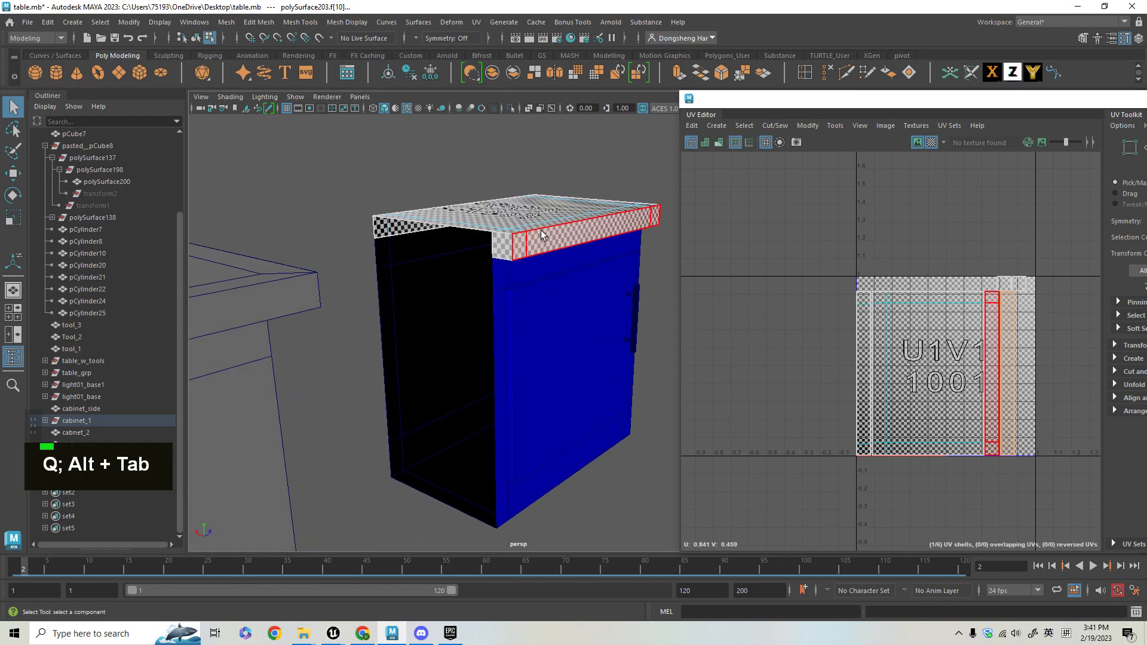
right_click_drag(520, 205, 571, 268, "alt")
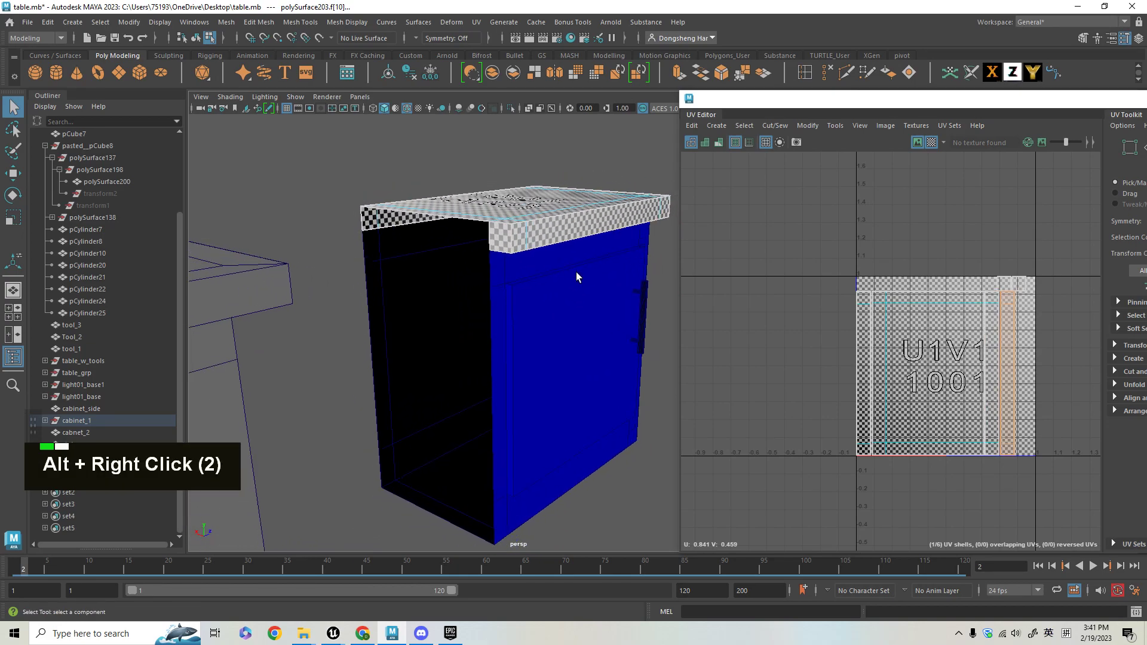
key("alt+q")
key("q")
right_click_drag(577, 217, 613, 198)
left_click(557, 169)
left_click(584, 235)
right_click_drag(608, 326, 585, 317, "alt")
left_click_drag(598, 359, 604, 369, "alt")
left_click(609, 332)
left_click(549, 239)
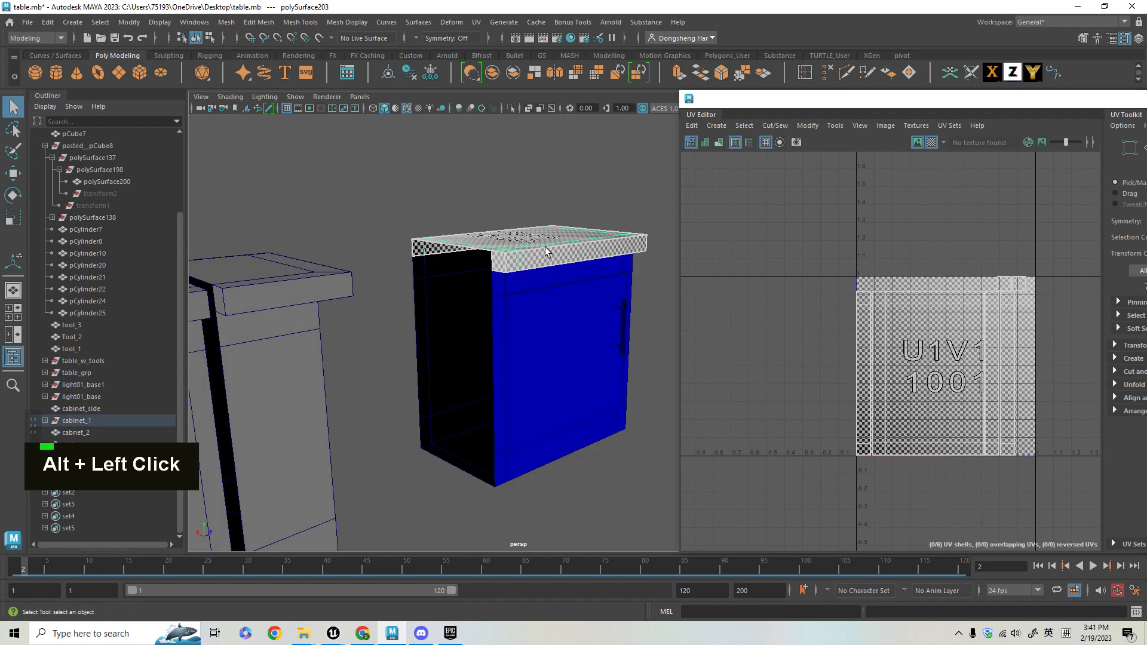
right_click_drag(629, 346, 586, 292, "alt")
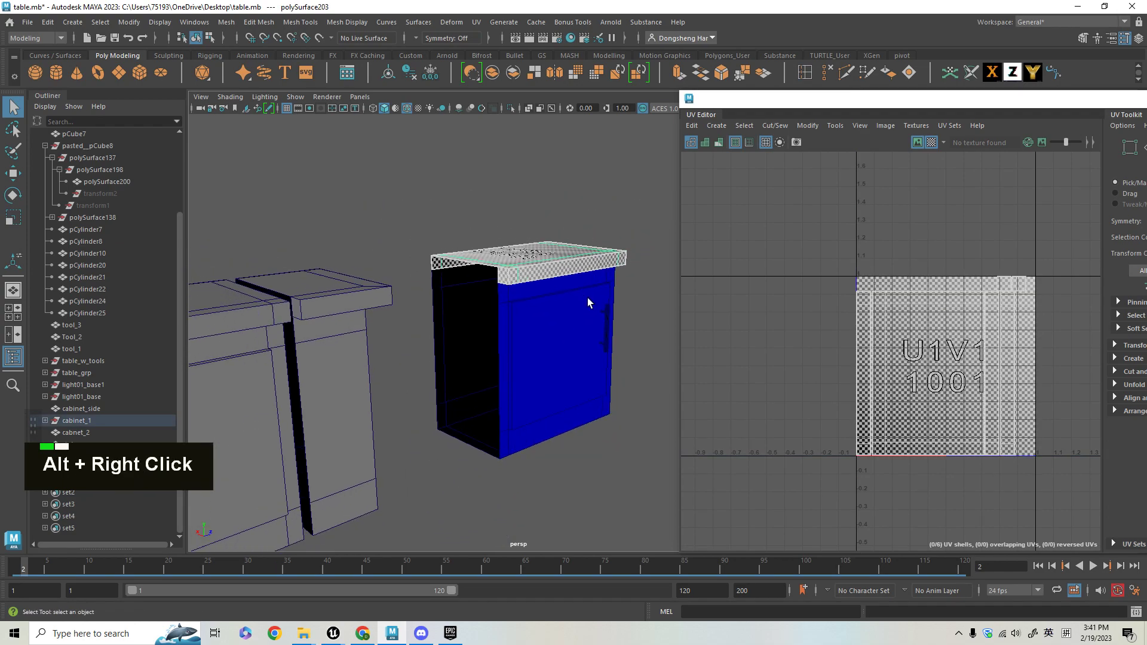
middle_click_drag(585, 293, 561, 373, "alt")
left_click(84, 420)
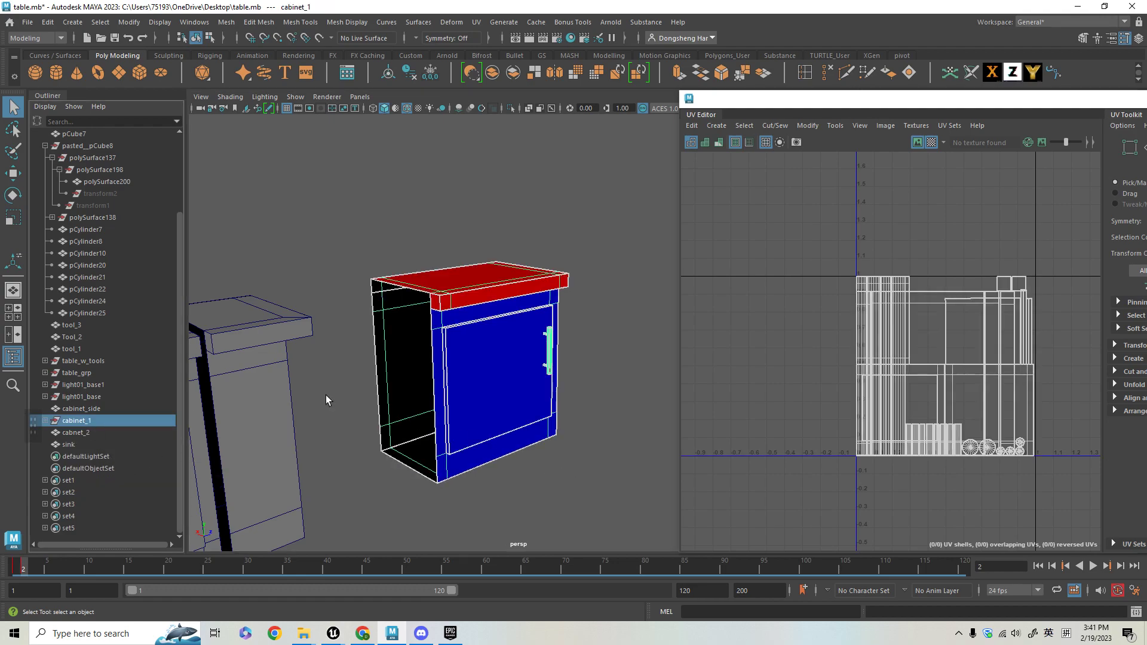
Go to frame 1 on the timeline and export the selected cabinet_1 group as FBX, overwriting cabinet_1.fbx
left_click_drag(263, 402, 28, 582, "alt")
left_click(25, 573)
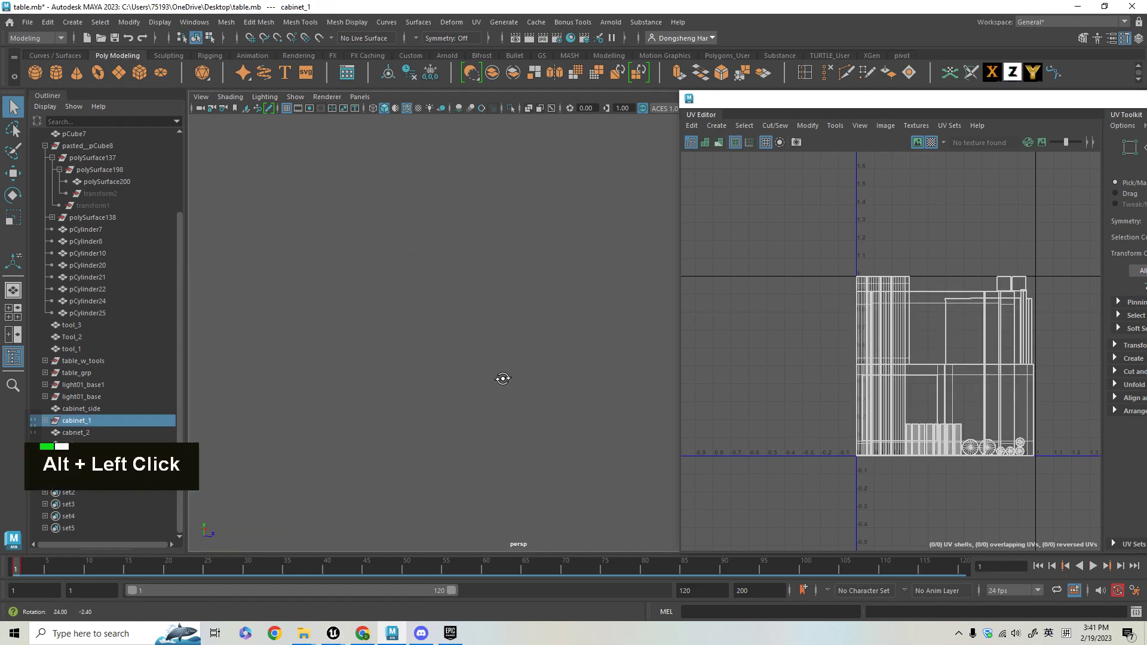
key("f")
key("alt+q")
left_click_drag(622, 384, 1, 25, "alt")
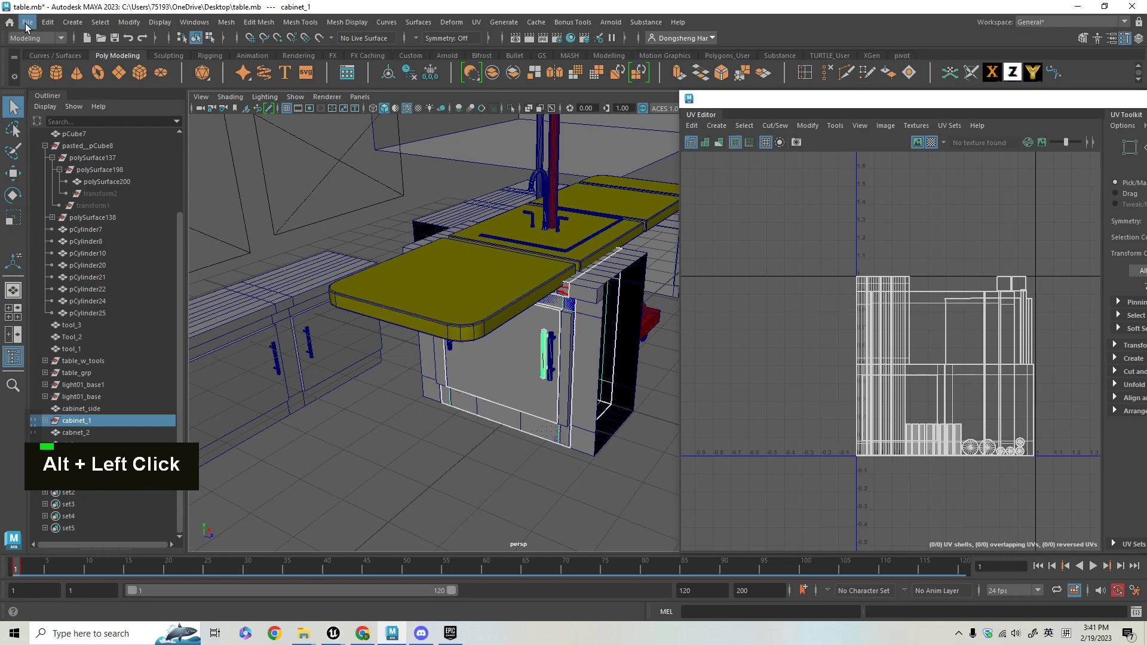
left_click(27, 24)
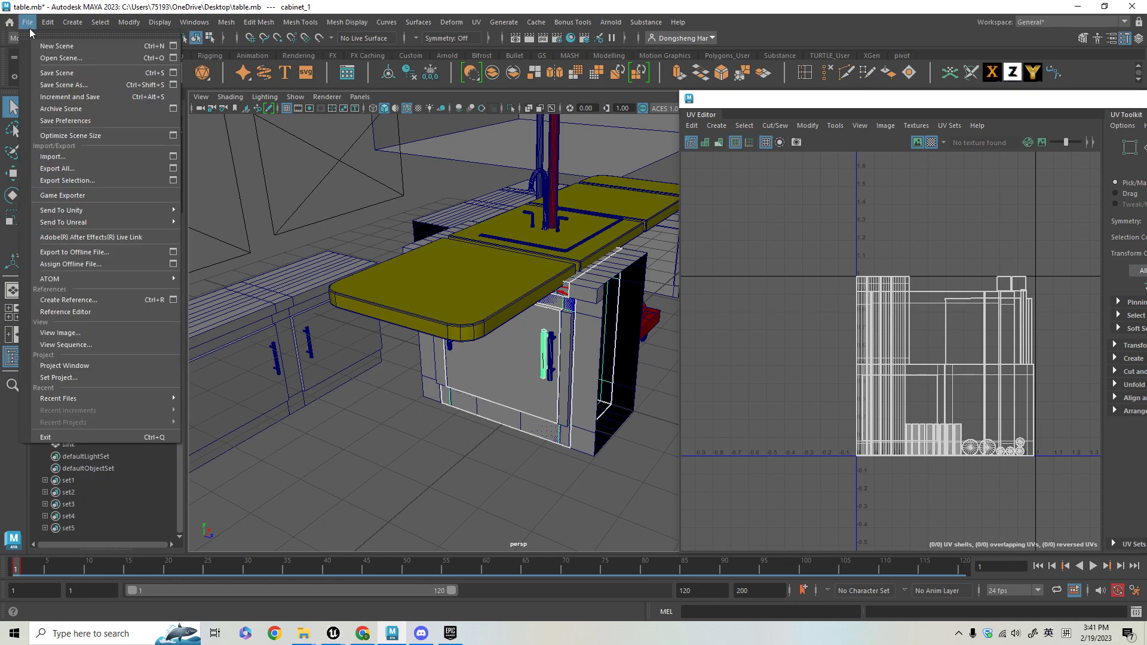
left_click(91, 181)
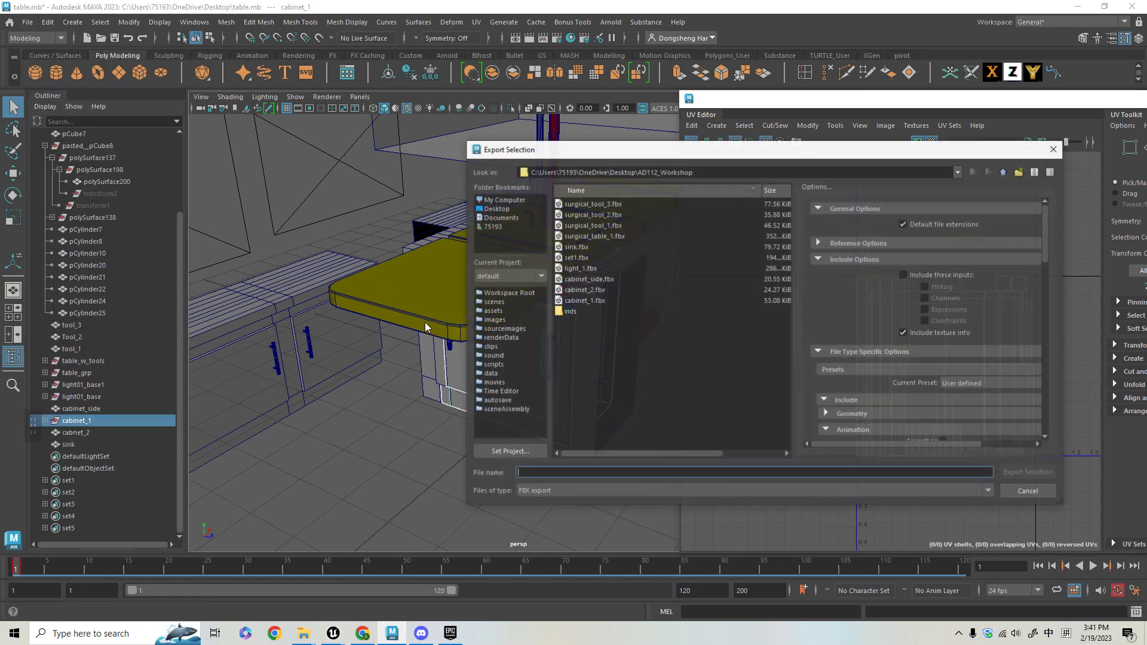
left_click(584, 300)
left_click(1029, 472)
left_click(727, 345)
Switch to Unreal Engine, open the static mesh of the cabinet placed in the level and reimport its base mesh
left_click(336, 635)
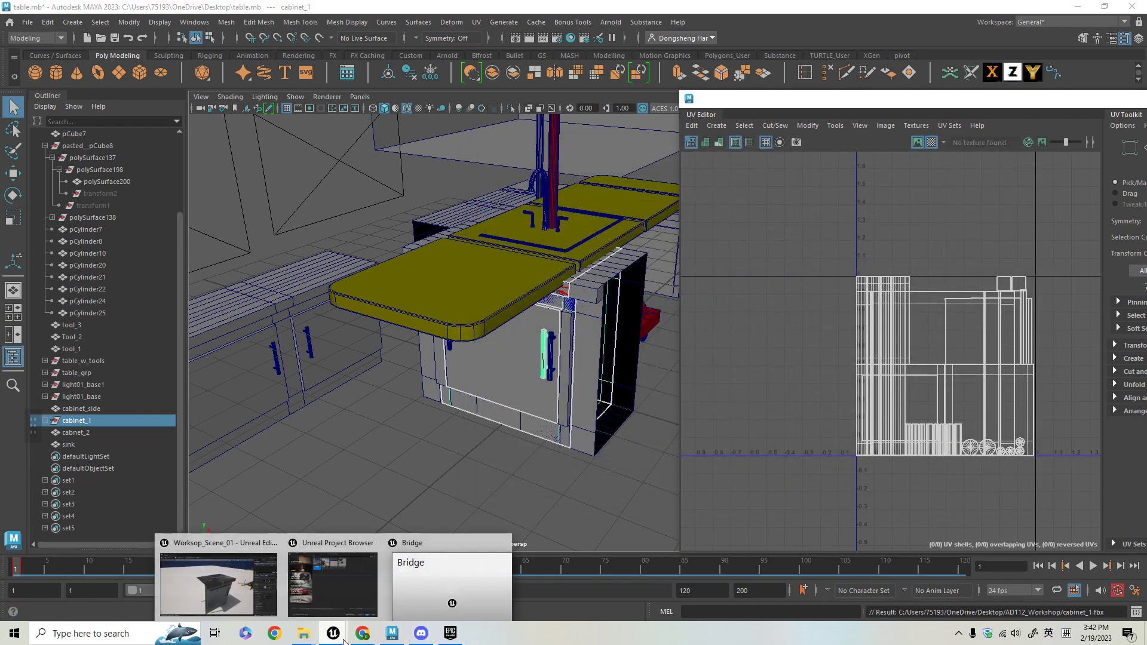
left_click(253, 584)
left_click(683, 360)
double_click(1024, 269)
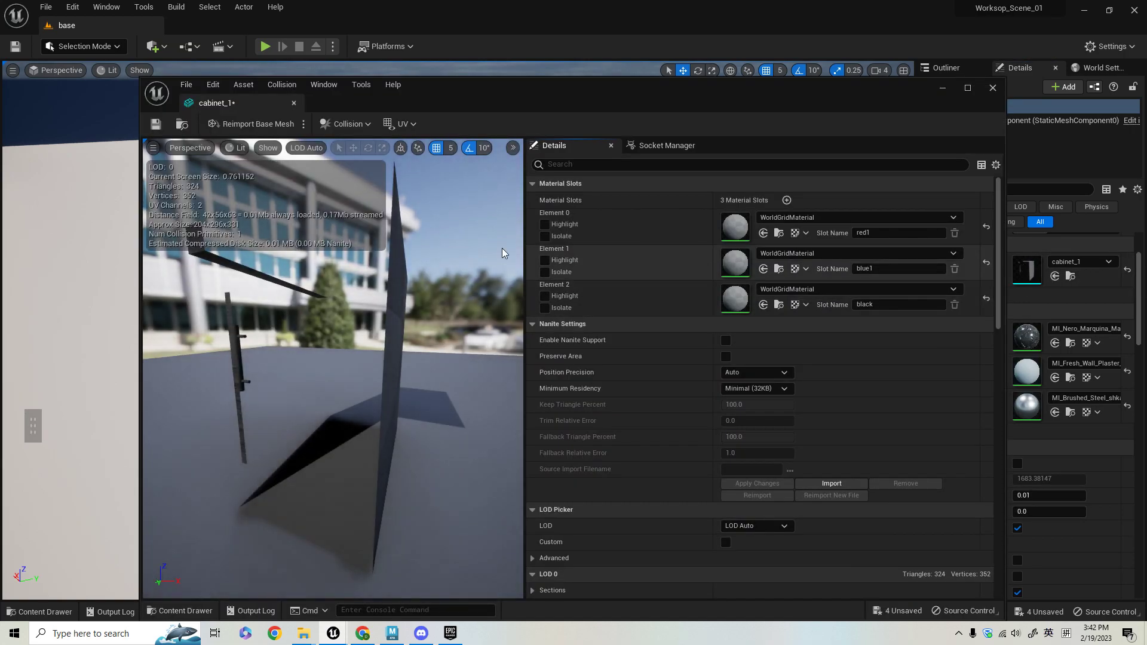
left_click(244, 138)
left_click_drag(411, 342, 325, 364, "alt")
mouse_move(324, 364)
right_mouse_down("alt")
mouse_move(299, 365)
mouse_move(320, 364)
right_mouse_up("alt")
left_click_drag(319, 364, 319, 294, "alt")
left_click_drag(333, 370, 721, 65, "alt")
left_click_drag(512, 92, 488, 58)
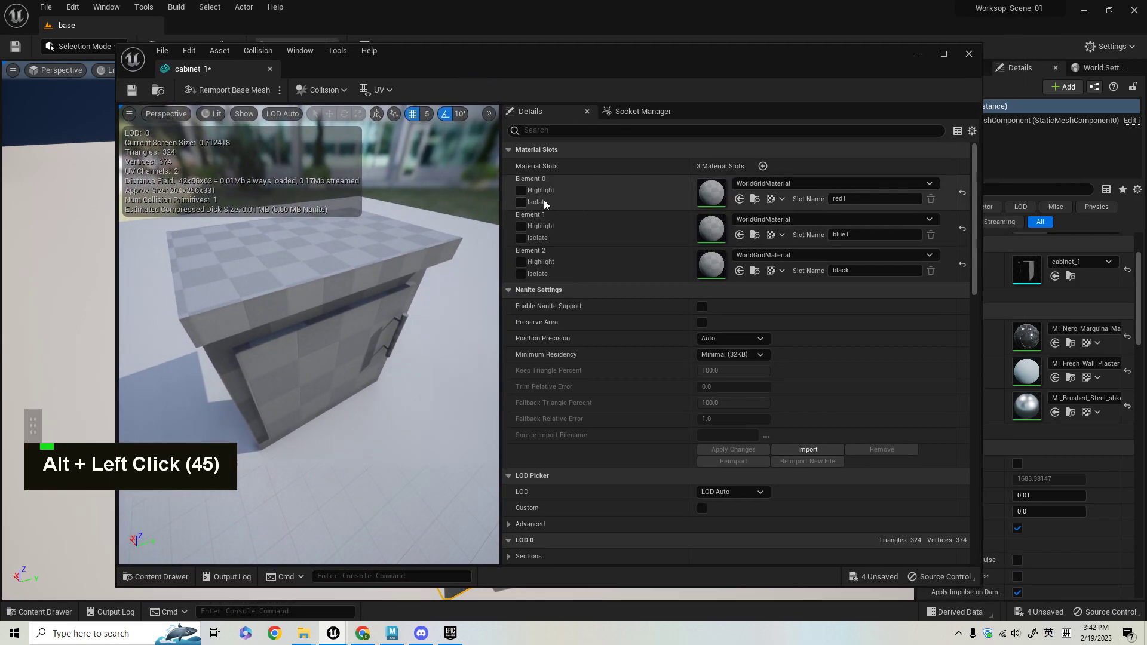
Highlight Element 0, assign MI_Nero_Marquina_Marble_wlhlabtv_2K to its red1 slot and save the cabinet_1 mesh
left_click(521, 191)
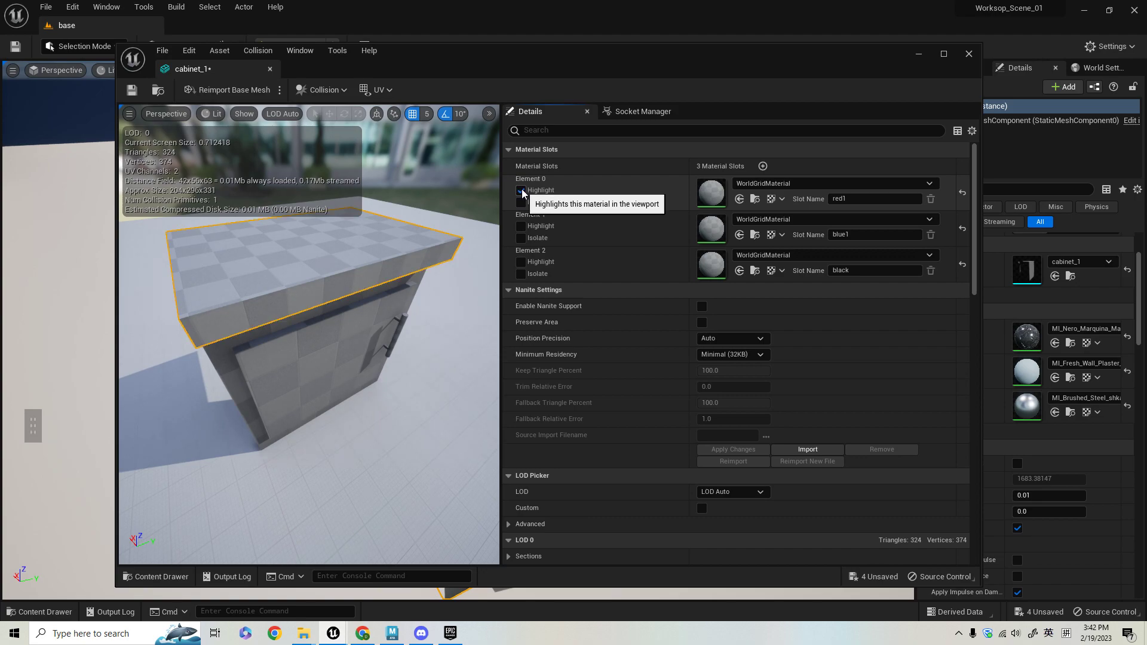
left_click(784, 185)
type("marbl")
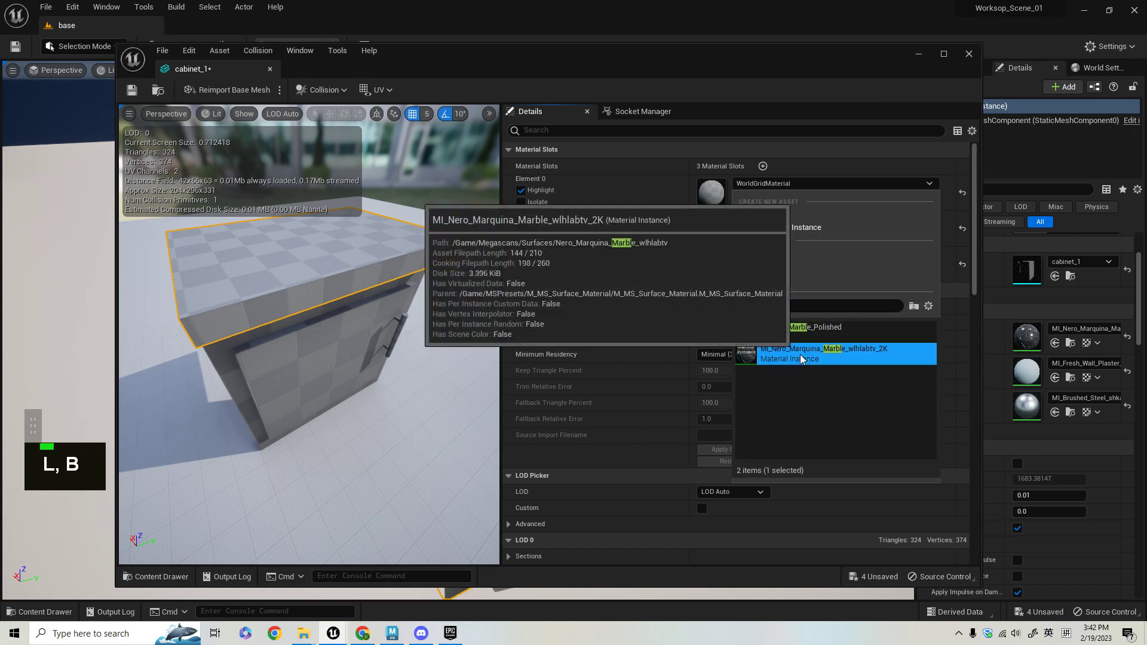
left_click(822, 352)
left_click_drag(316, 346, 347, 353, "alt")
right_click_drag(347, 353, 357, 329, "alt")
left_click_drag(357, 329, 373, 317, "alt")
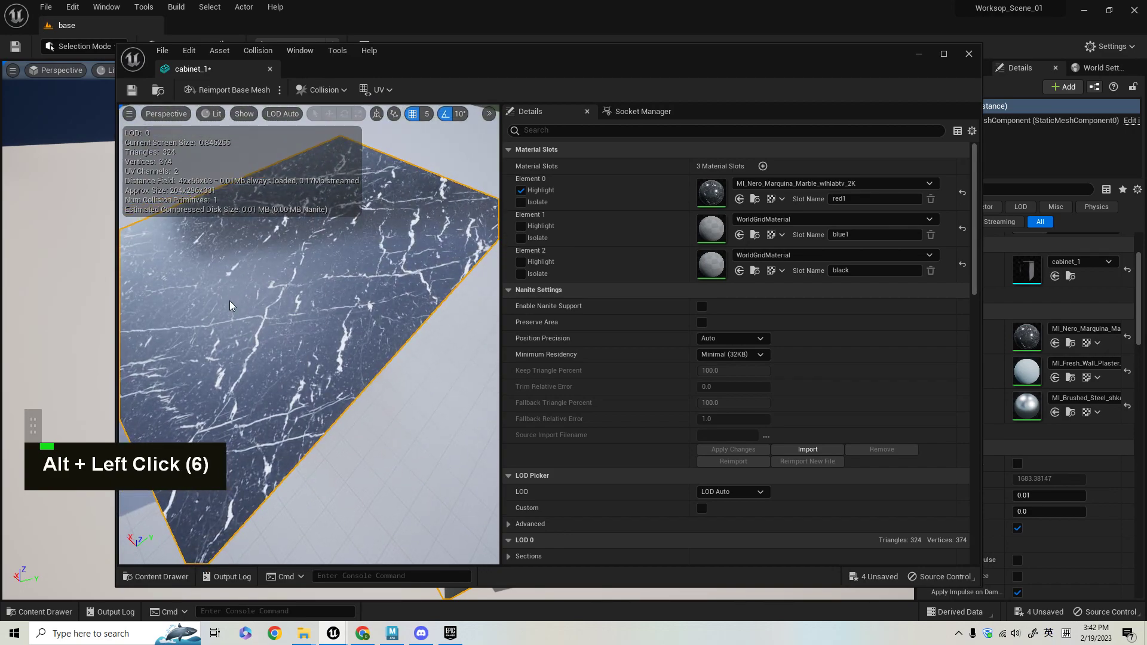
left_click(132, 89)
Move the static mesh editor off the cabinet in the level and close it
left_click_drag(533, 58, 512, 391)
left_click_drag(568, 227, 575, 206, "alt")
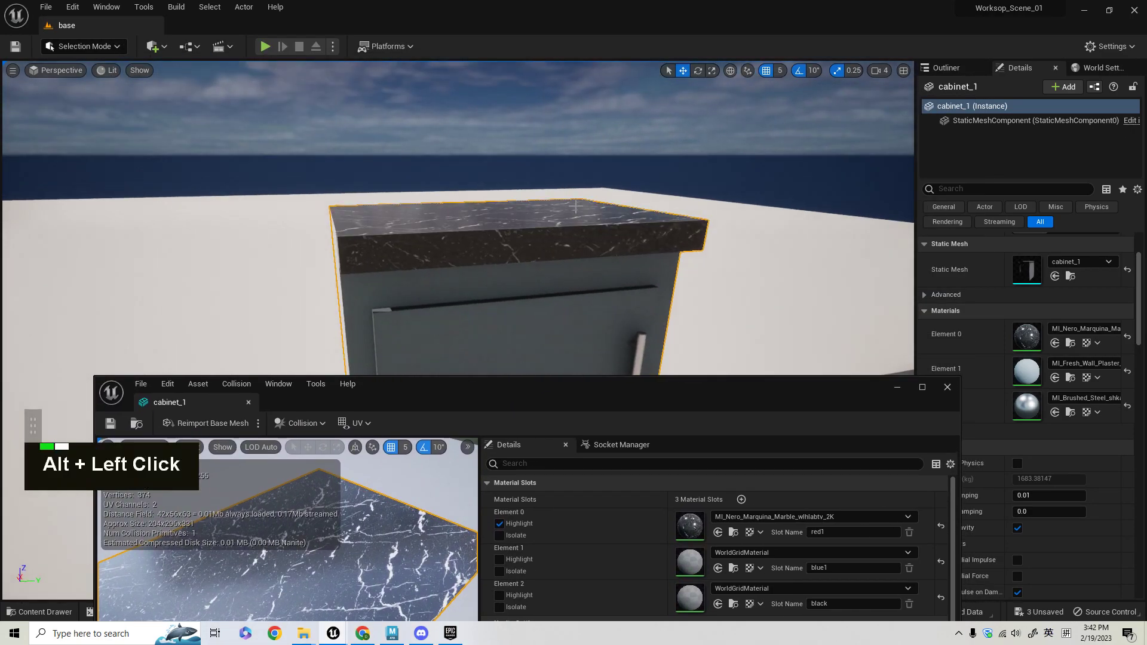
right_click_drag(576, 206, 657, 186, "alt")
right_click(657, 186, "alt")
left_click(947, 387)
Examine the marble across the countertop's top, edges and corners, and the textures on the door and handle
key("f")
left_click_drag(645, 222, 639, 203, "alt")
right_click_drag(639, 203, 651, 179, "alt")
middle_click_drag(651, 180, 662, 204, "alt")
left_click_drag(663, 203, 746, 191, "alt")
left_click(796, 299)
left_click_drag(792, 328, 502, 344, "alt")
left_click_drag(624, 286, 648, 288, "alt")
right_click_drag(648, 288, 666, 276, "alt")
left_click_drag(666, 276, 660, 281, "alt")
left_click(576, 423, "alt")
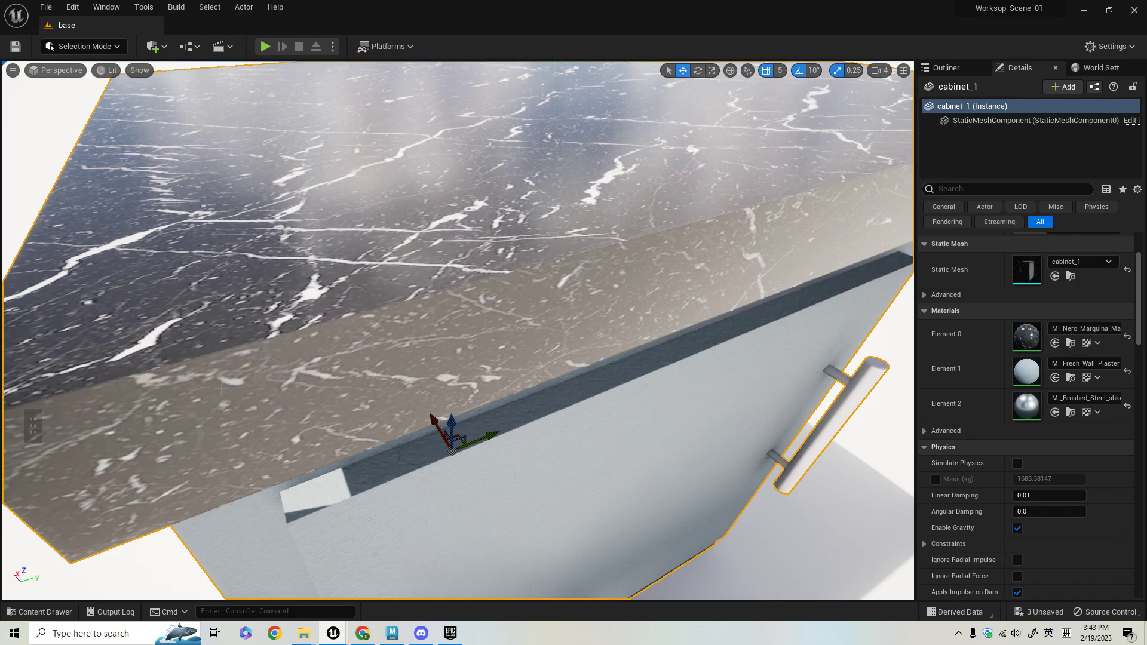
right_click_drag(453, 359, 454, 406, "alt")
left_click_drag(453, 406, 477, 394, "alt")
right_click_drag(478, 394, 478, 430, "alt")
mouse_move(709, 409)
left_mouse_down("alt")
mouse_move(752, 410)
mouse_move(709, 410)
left_mouse_up("alt")
right_click_drag(710, 410, 709, 445, "alt")
left_click_drag(709, 445, 747, 445, "alt")
left_click_drag(681, 413, 705, 414, "alt")
left_click_drag(657, 499, 687, 498, "alt")
right_click_drag(687, 499, 411, 259, "alt")
left_click_drag(411, 260, 423, 295, "alt")
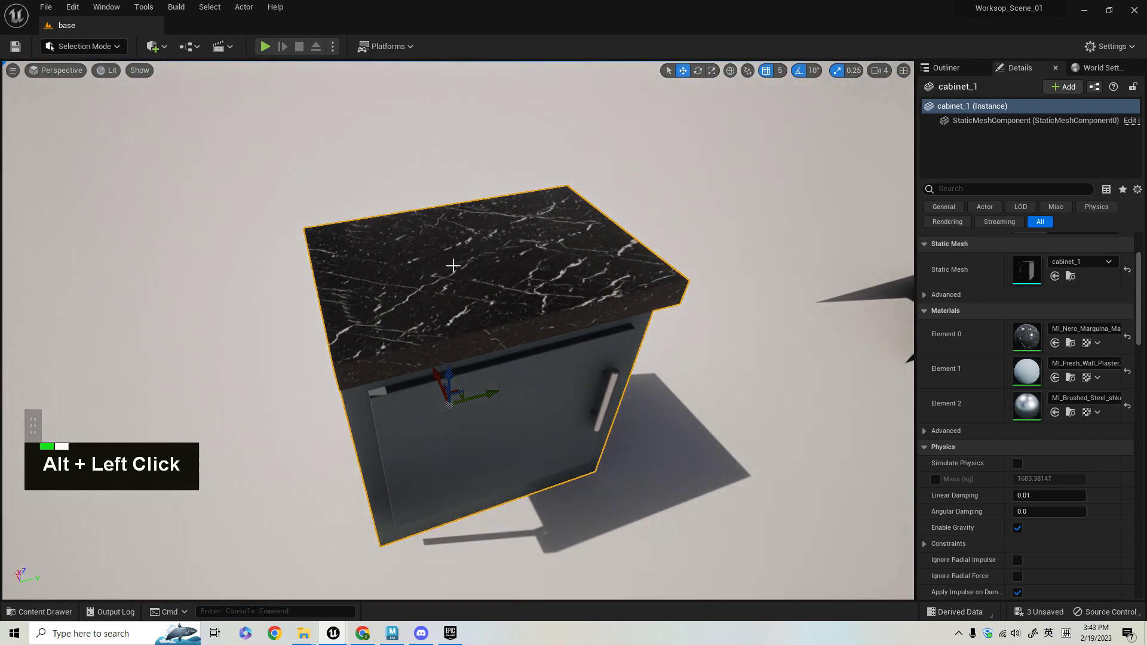
right_click_drag(424, 295, 424, 319, "alt")
left_click_drag(423, 319, 435, 325, "alt")
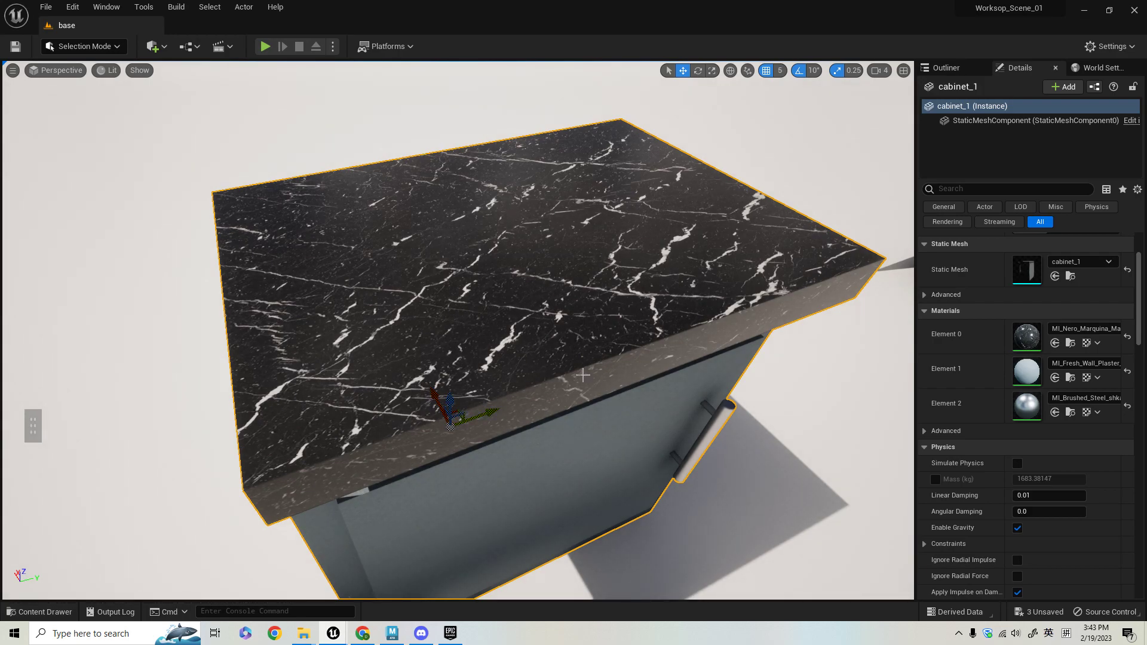
key("alt")
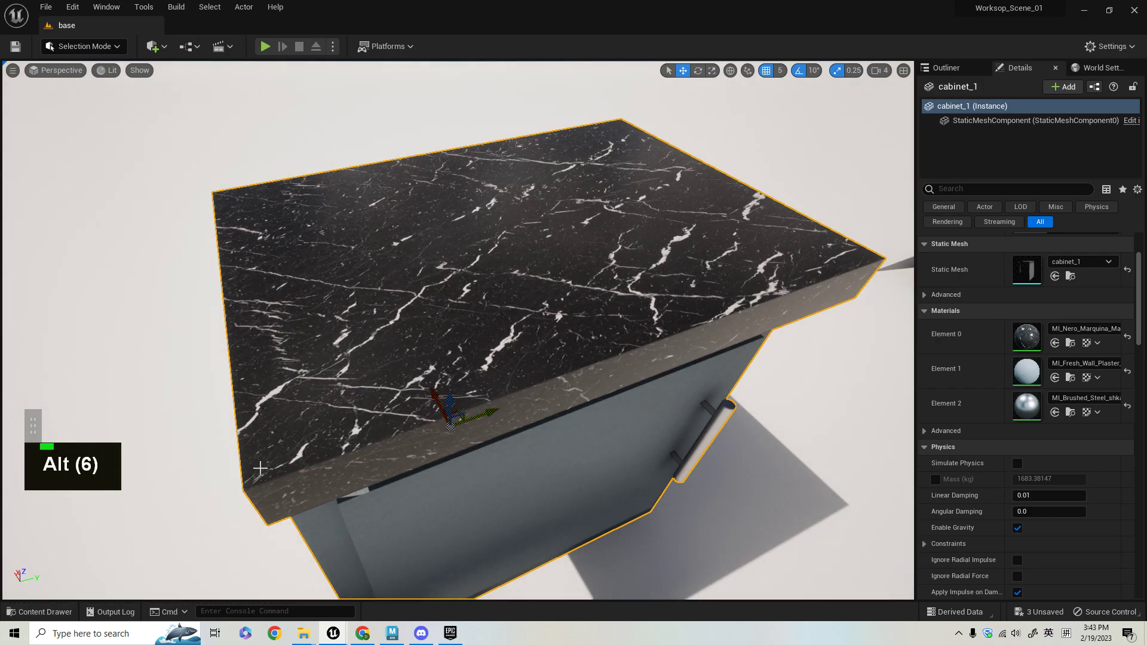
left_click_drag(685, 336, 647, 414, "alt")
Switch to Maya, go to frame 2 on the timeline and select only the cabinet's countertop mesh
key("alt+Tab")
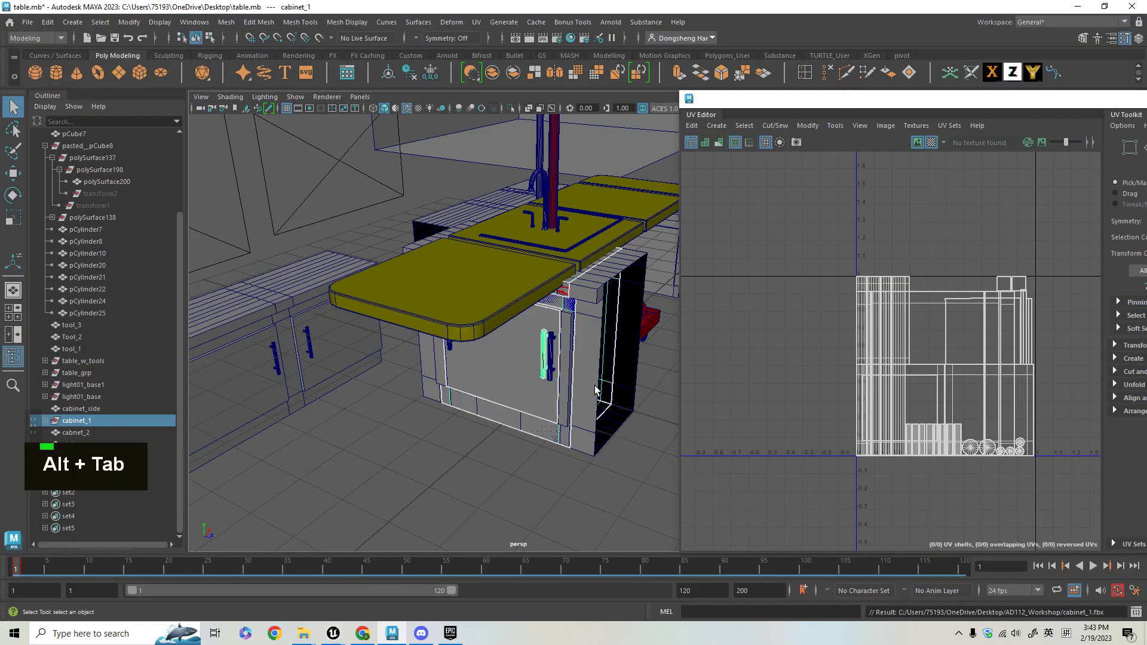
left_click(18, 570)
middle_click_drag(352, 380, 373, 393, "alt")
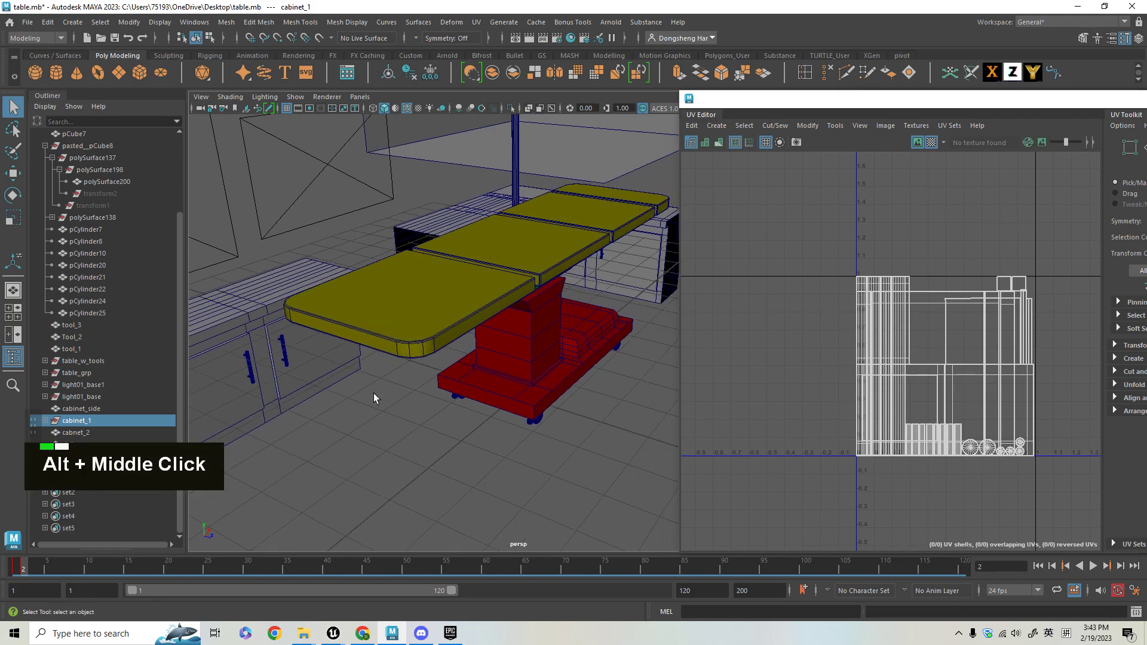
key("f")
right_click_drag(412, 257, 444, 242, "alt")
left_click_drag(444, 242, 481, 275, "alt")
right_click_drag(481, 274, 455, 235, "alt")
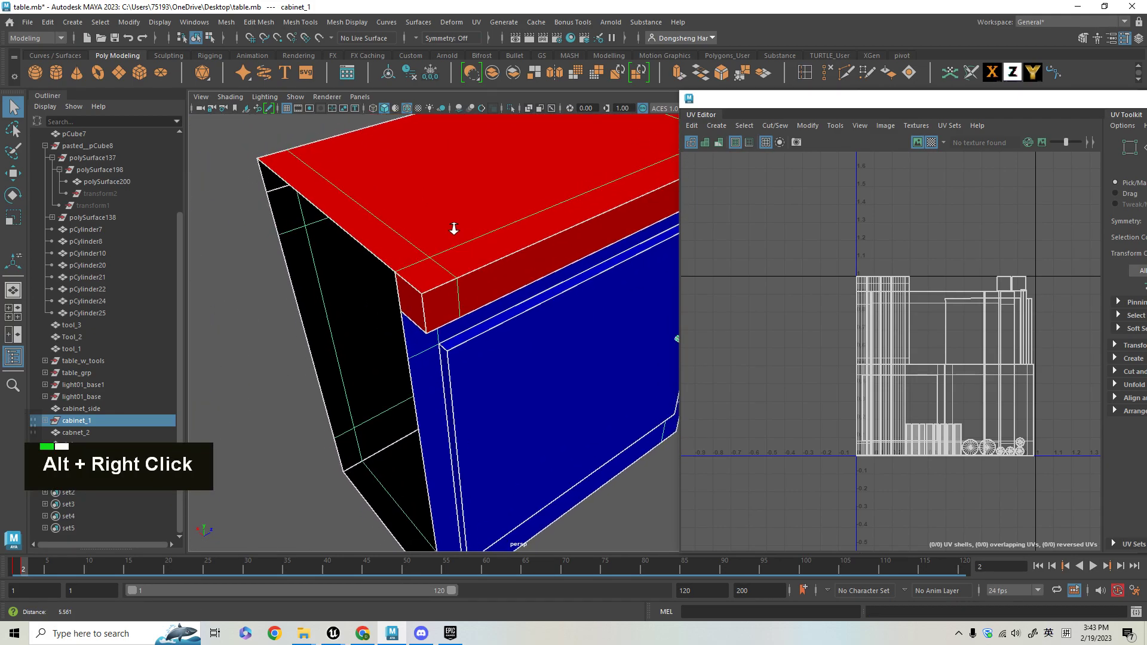
middle_click_drag(456, 235, 460, 379, "alt")
left_click_drag(461, 379, 535, 319, "alt")
left_click(511, 306)
right_click_drag(459, 250, 594, 261, "alt")
Close the UV Editor and inspect the countertop's edges and corners from several sides
left_click_drag(999, 112, 658, 224)
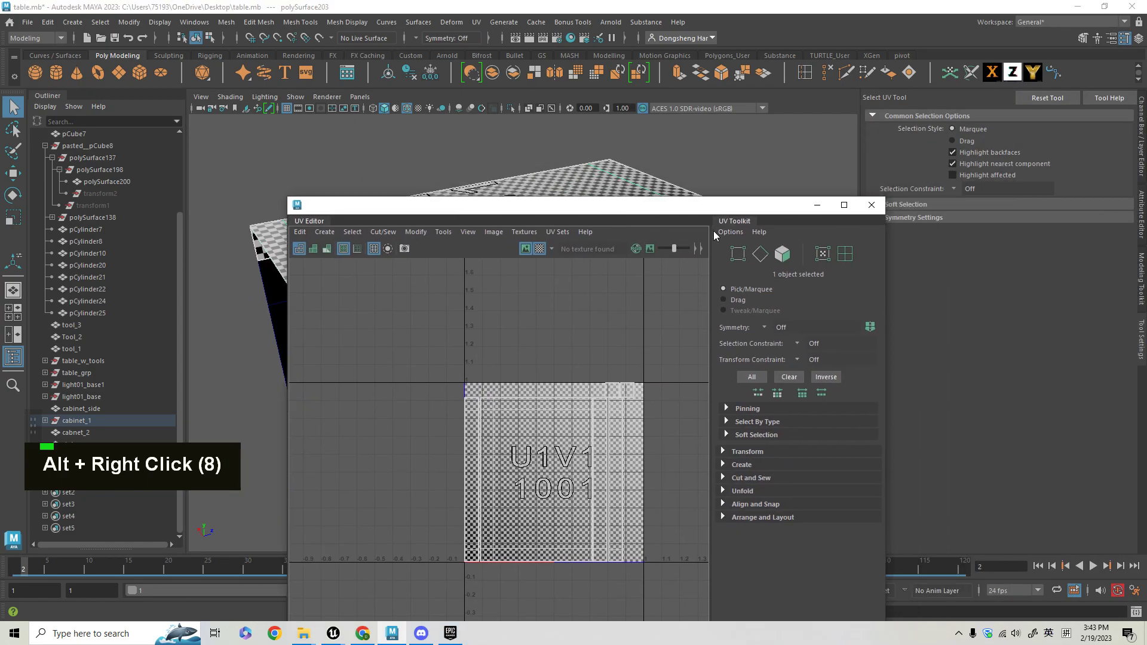
left_click(871, 205)
left_click_drag(450, 243, 504, 285, "alt")
left_click_drag(556, 374, 581, 371, "alt")
right_click_drag(581, 371, 519, 279, "alt")
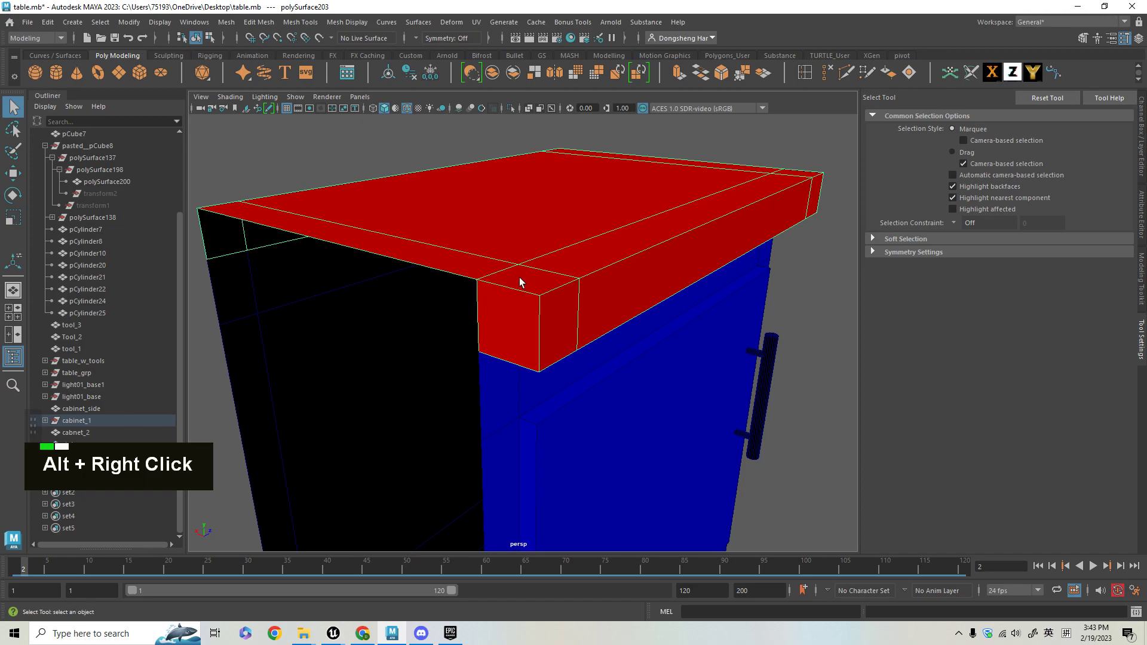
left_click_drag(621, 351, 733, 306, "alt")
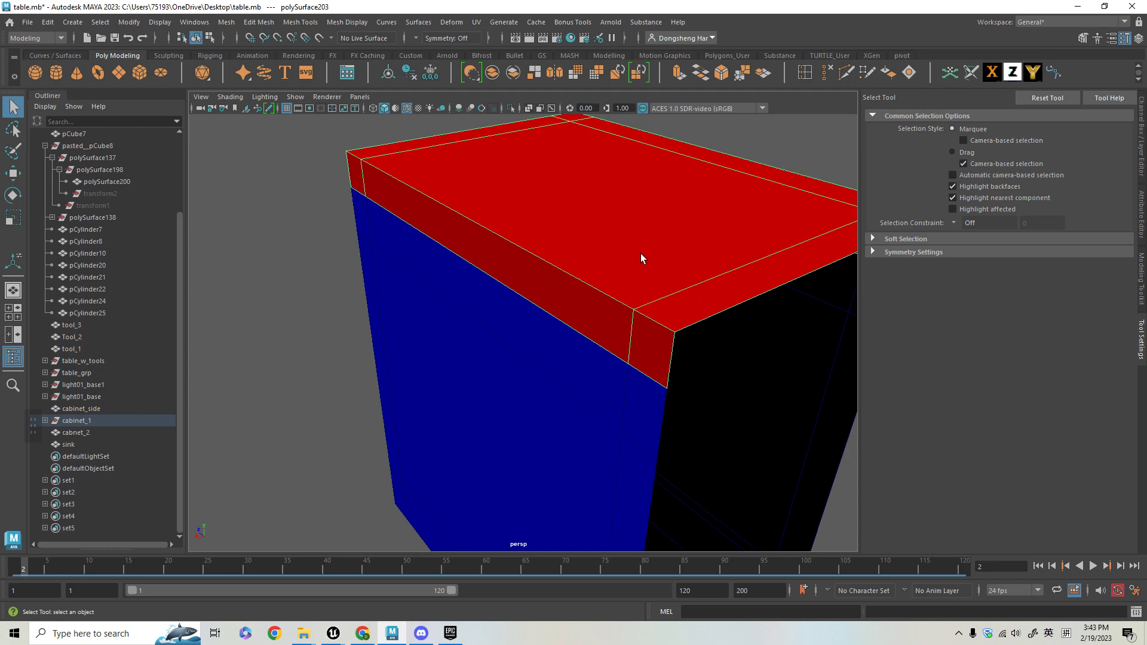
Inspect the countertop's front corner from above and below, picking its small end face
left_click_drag(743, 243, 526, 324, "alt")
left_click_drag(614, 343, 535, 268, "alt")
middle_click_drag(535, 268, 484, 255, "alt")
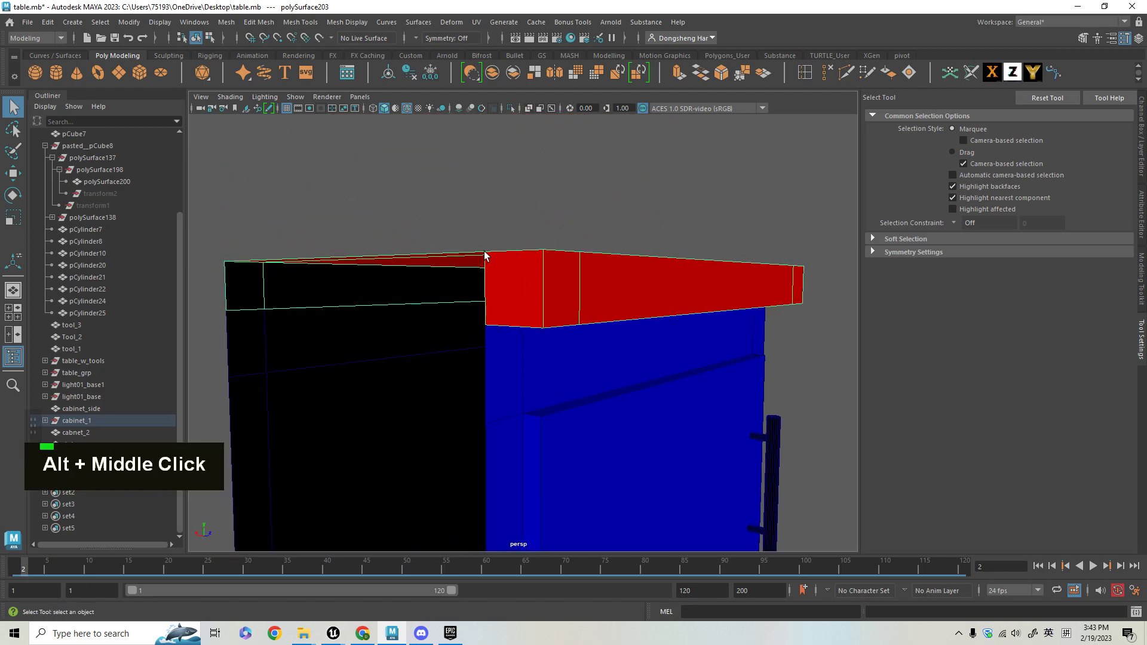
left_click_drag(542, 255, 488, 205, "alt")
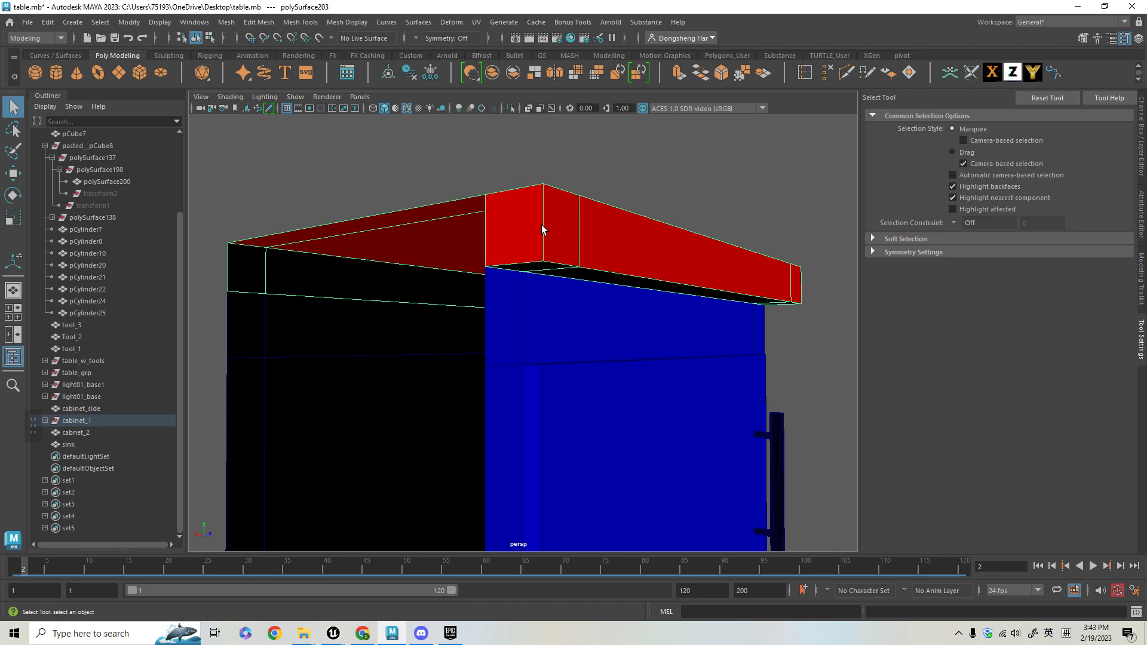
left_click_drag(574, 239, 569, 237, "alt")
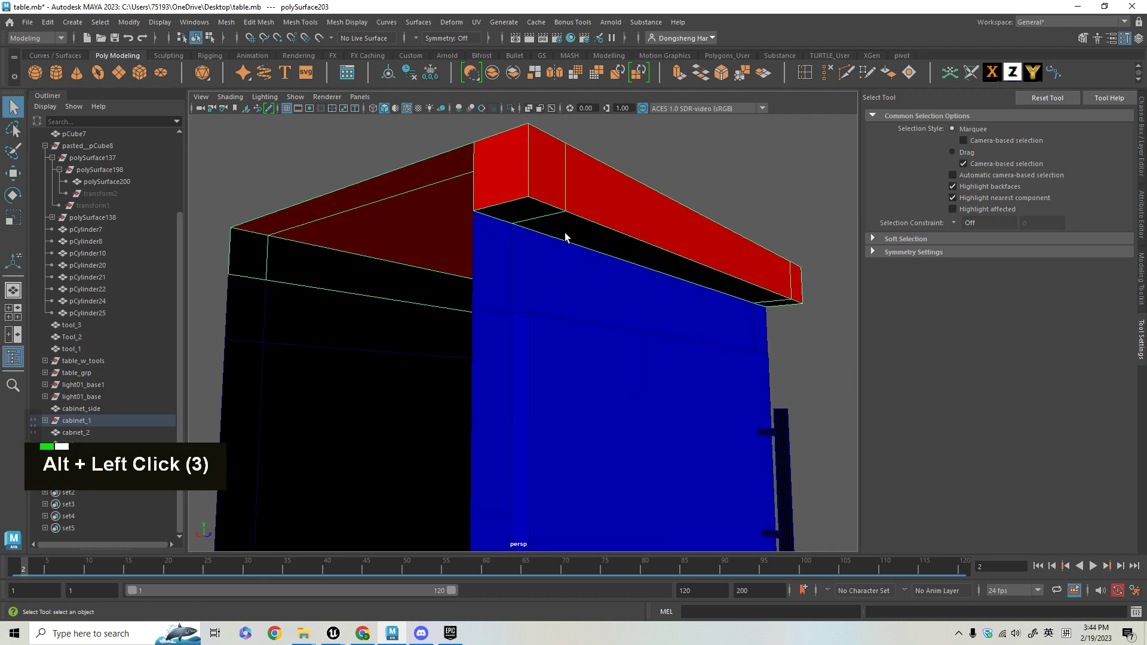
right_click_drag(497, 162, 497, 194)
left_click(497, 162)
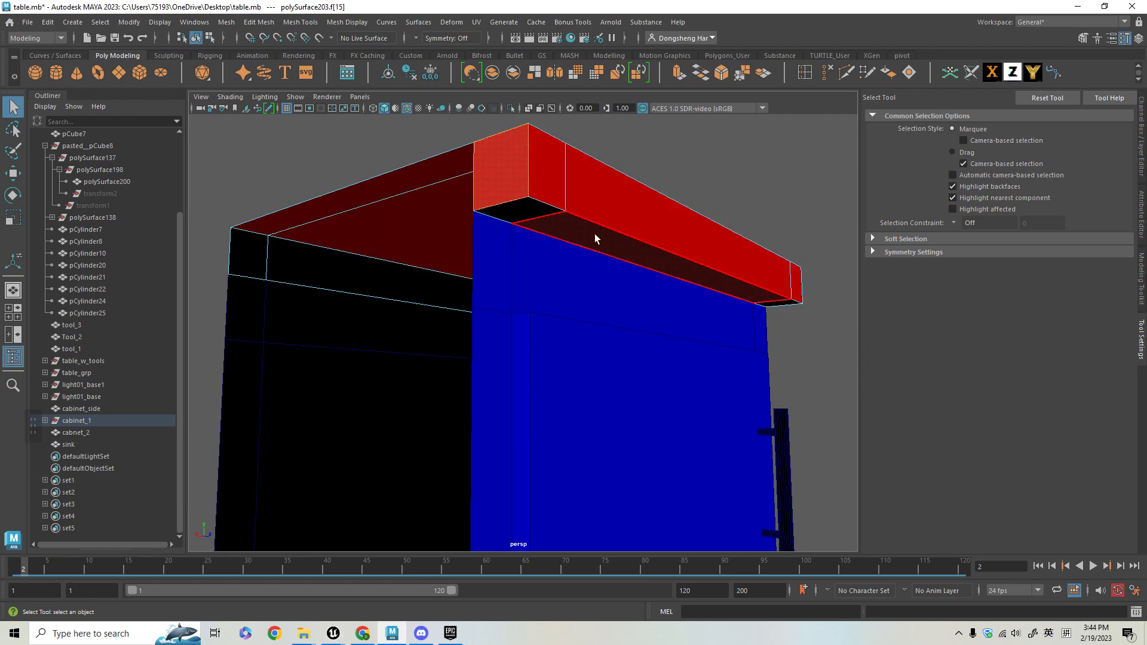
left_click_drag(732, 275, 550, 358, "alt")
left_click_drag(504, 289, 633, 263, "alt")
right_click_drag(633, 263, 647, 340, "alt")
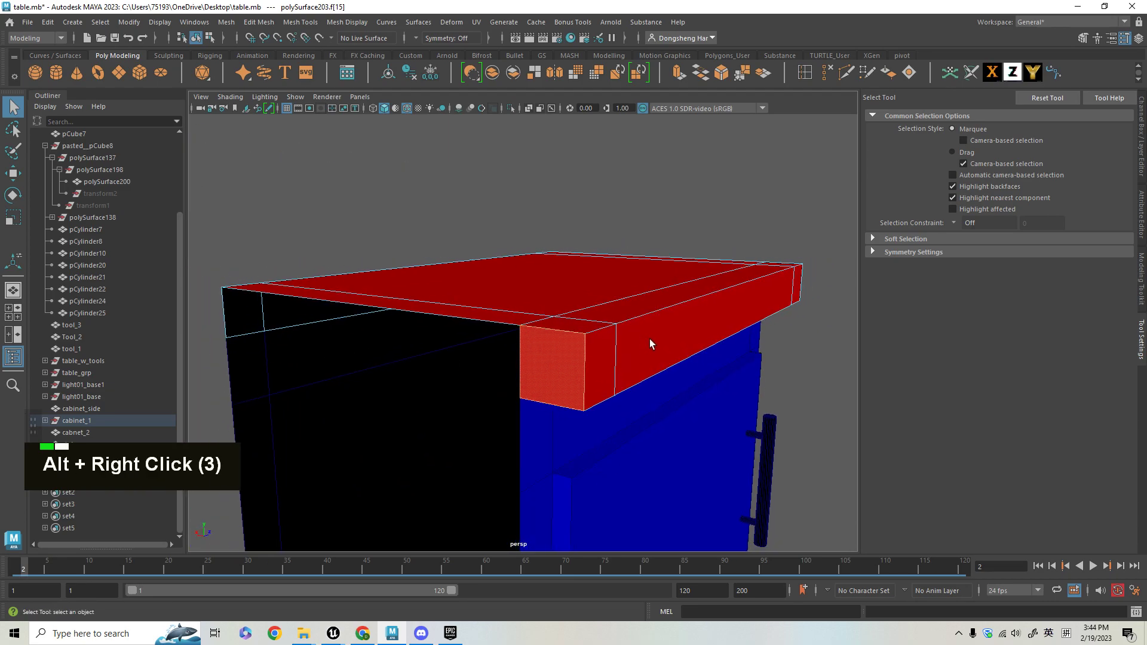
left_click_drag(648, 341, 630, 317, "alt")
right_click_drag(629, 317, 621, 295, "alt")
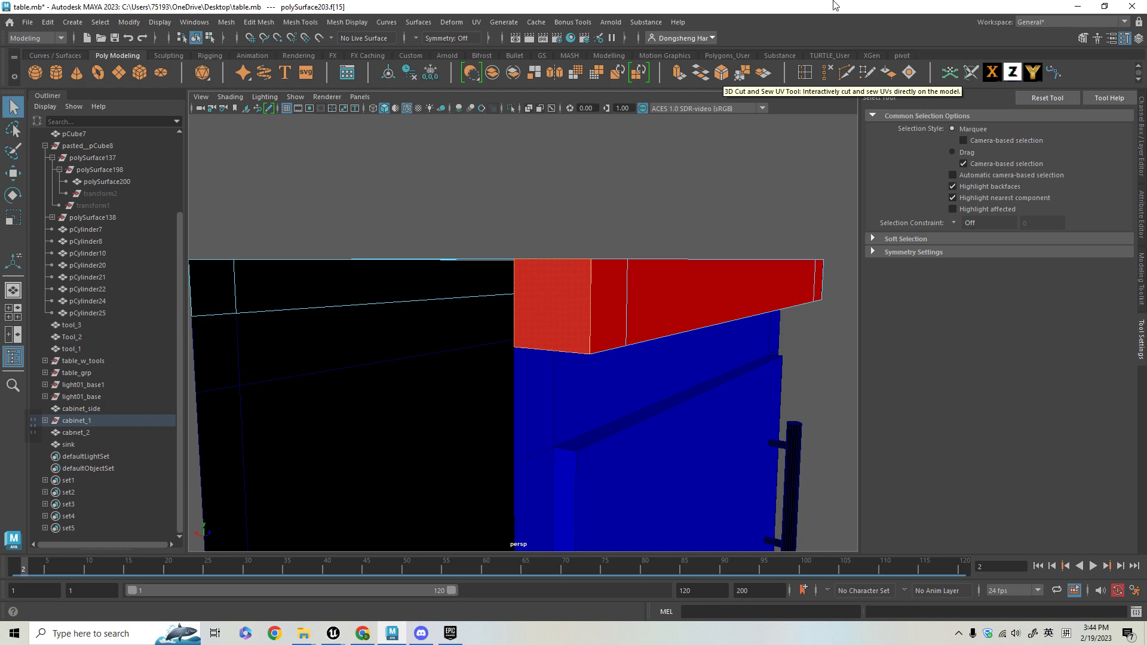
left_click(477, 22)
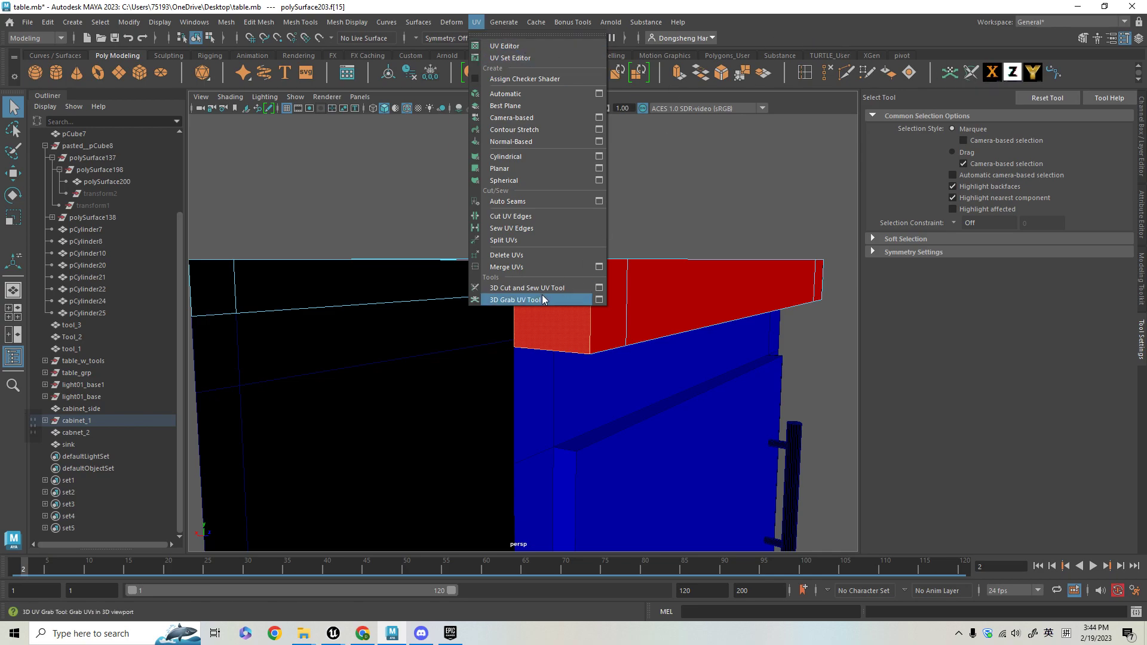
left_click(835, 18)
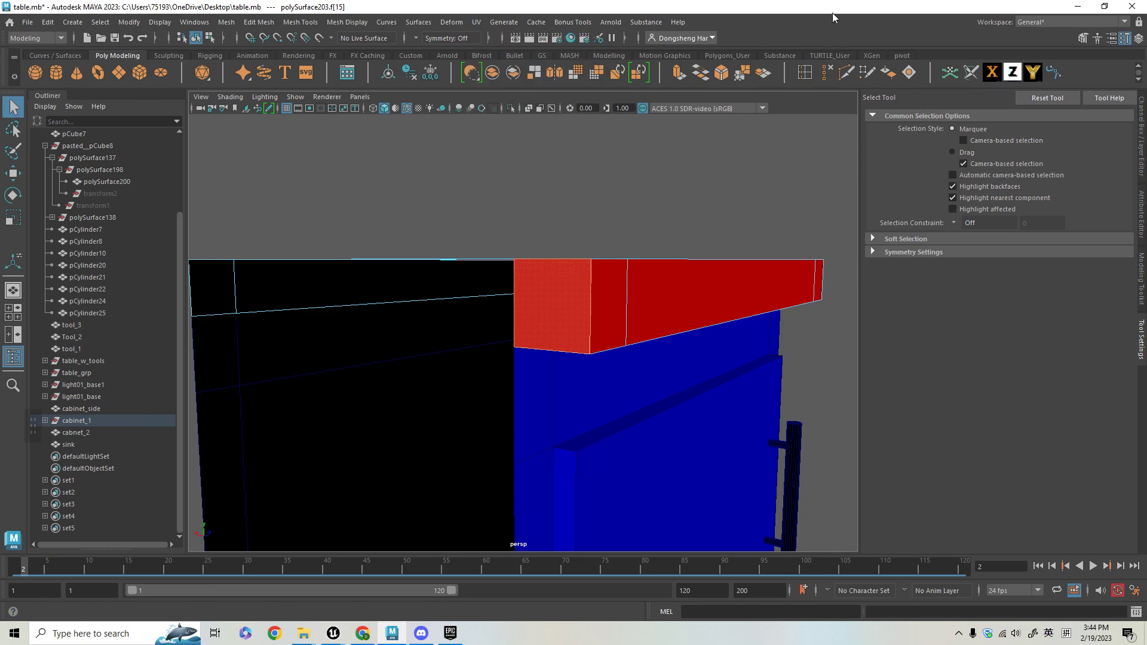
left_click(971, 72)
right_click_drag(725, 320, 596, 194, "alt")
left_click_drag(597, 195, 416, 312, "alt")
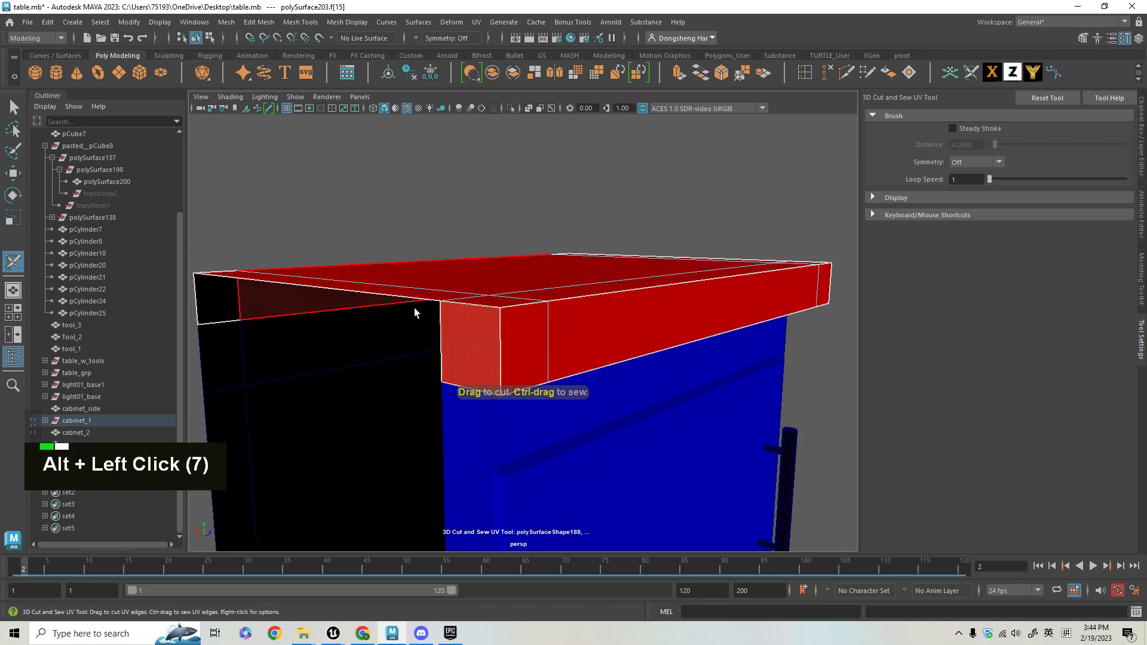
left_click_drag(558, 335, 484, 336, "alt")
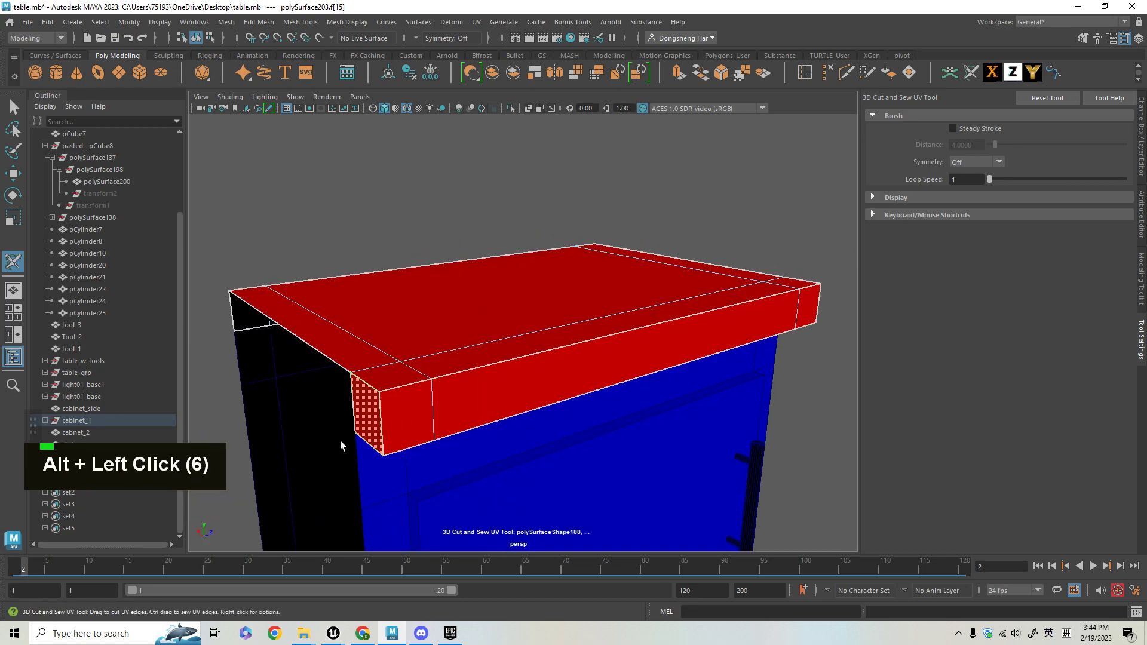
left_click_drag(418, 446, 457, 392, "alt")
left_click_drag(561, 381, 525, 286, "alt")
left_click_drag(597, 299, 510, 445, "alt")
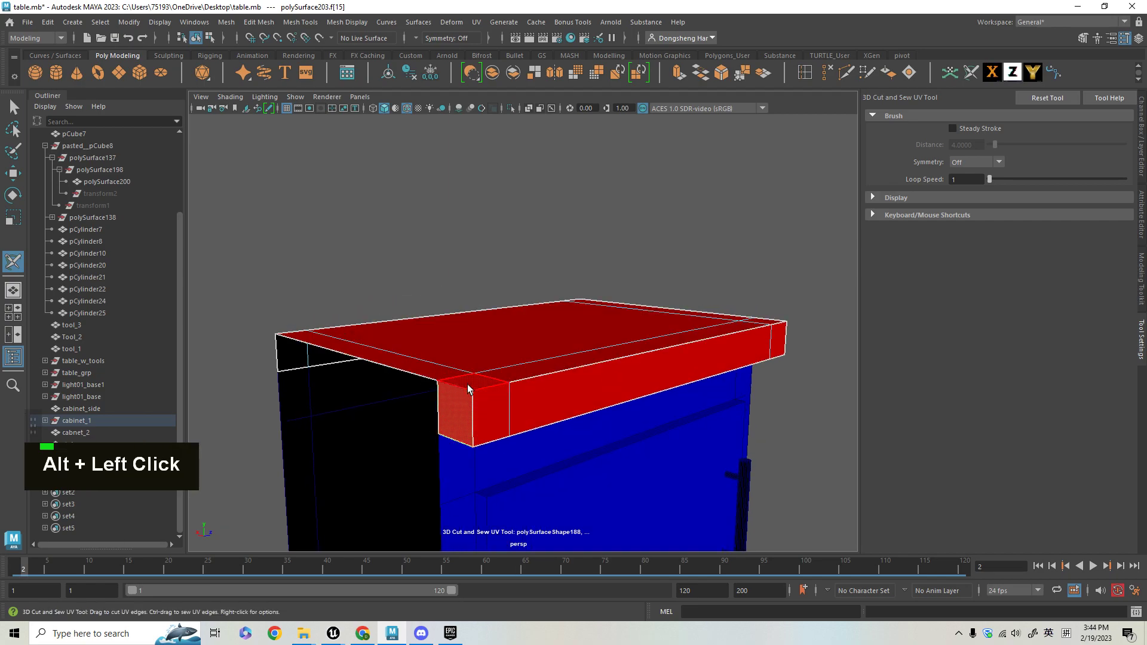
mouse_move(585, 431)
right_mouse_down("alt")
mouse_move(583, 416)
mouse_move(586, 434)
right_mouse_up("alt")
right_click_drag(510, 335, 529, 362)
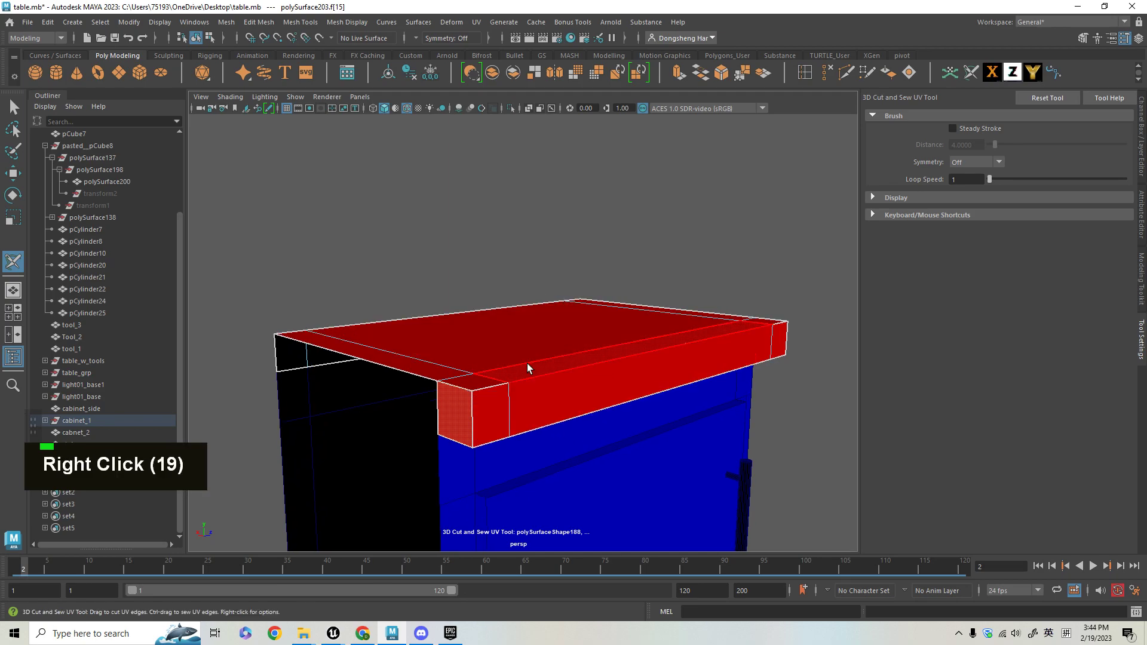
right_click_drag(493, 317, 495, 351)
key("q")
mouse_move(548, 391)
middle_mouse_down("alt")
mouse_move(545, 376)
mouse_move(556, 394)
middle_mouse_up("alt")
left_click_drag(547, 358, 567, 388, "alt")
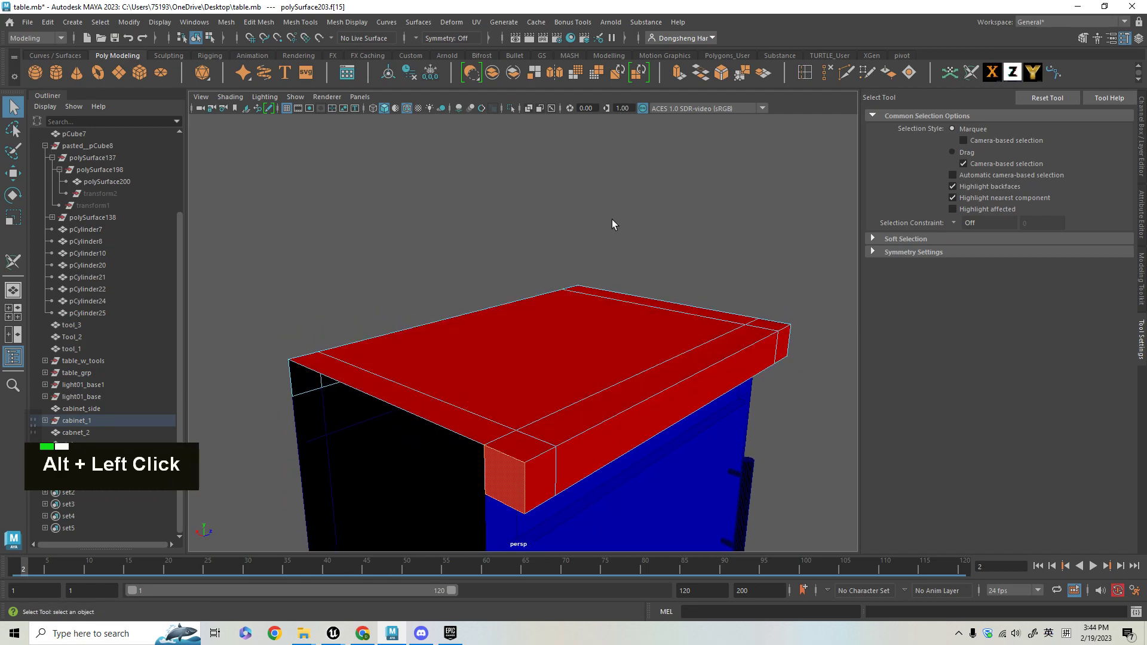
Reselect the whole countertop as an object and apply a camera-based UV projection to it
right_click_drag(566, 283, 604, 254)
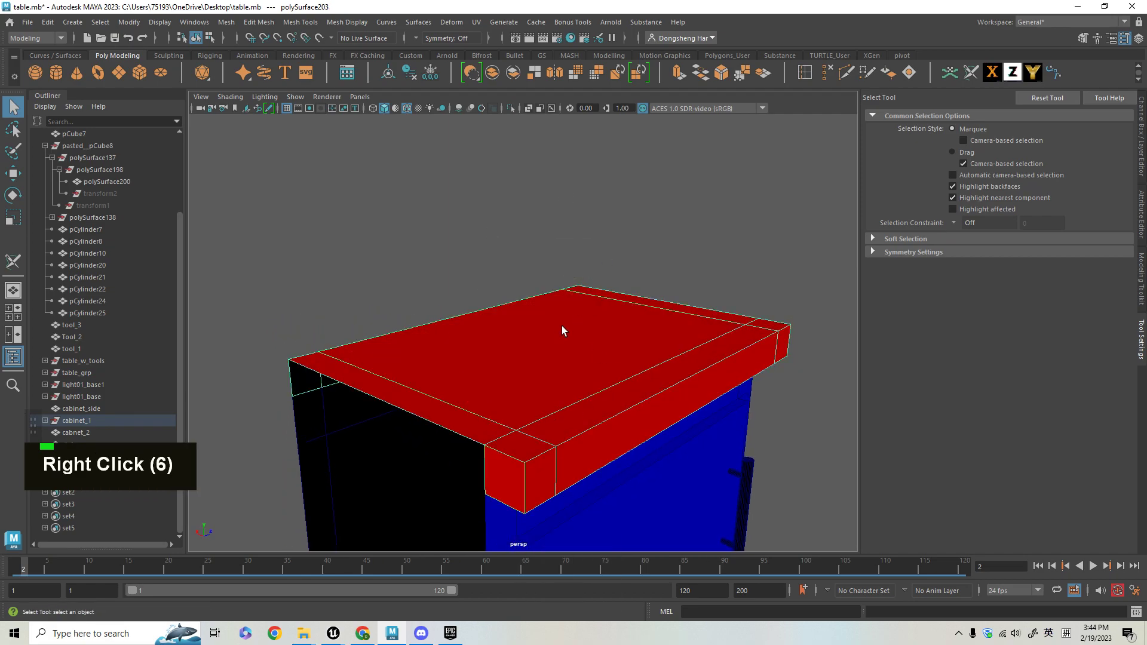
left_click(476, 22)
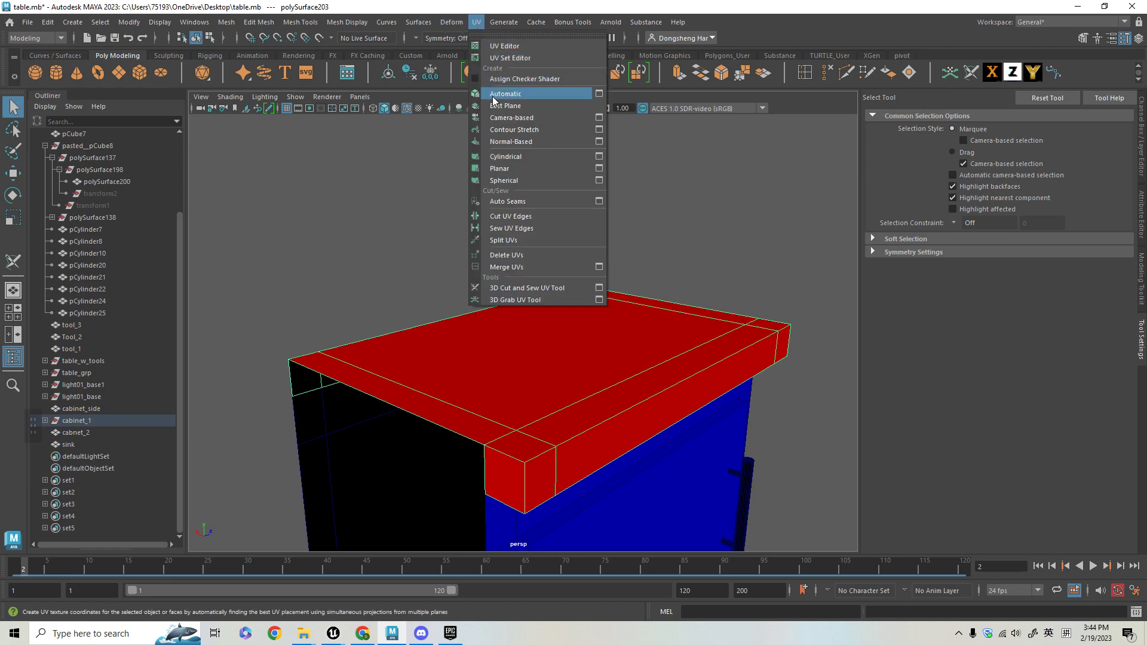
left_click(524, 122)
middle_click_drag(578, 347, 578, 321, "alt")
key("q")
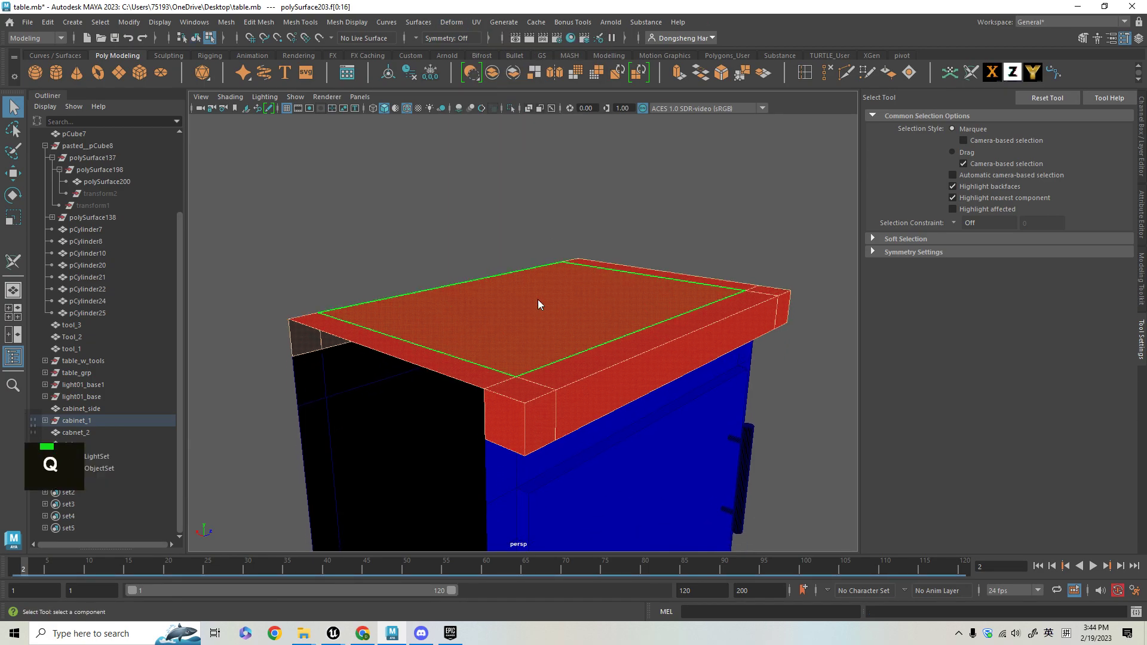
Return to object mode, check the countertop's projected UV layout in the UV Editor, and close the editor
right_click_drag(537, 300, 568, 264)
left_click(476, 22)
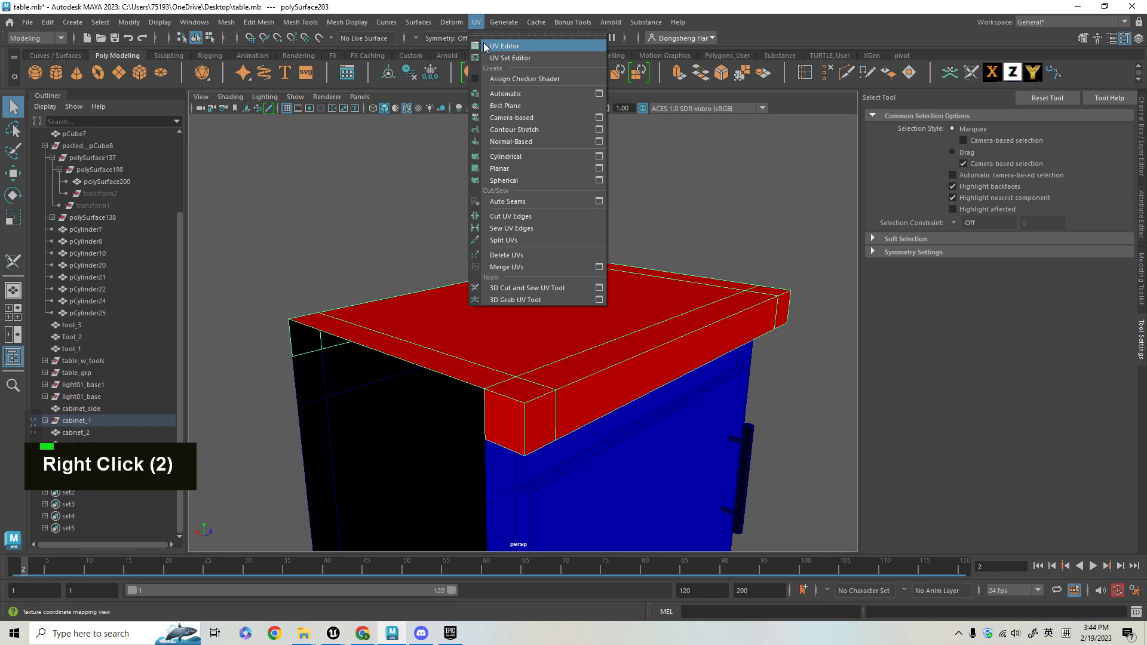
left_click(502, 43)
left_click_drag(578, 207, 756, 163)
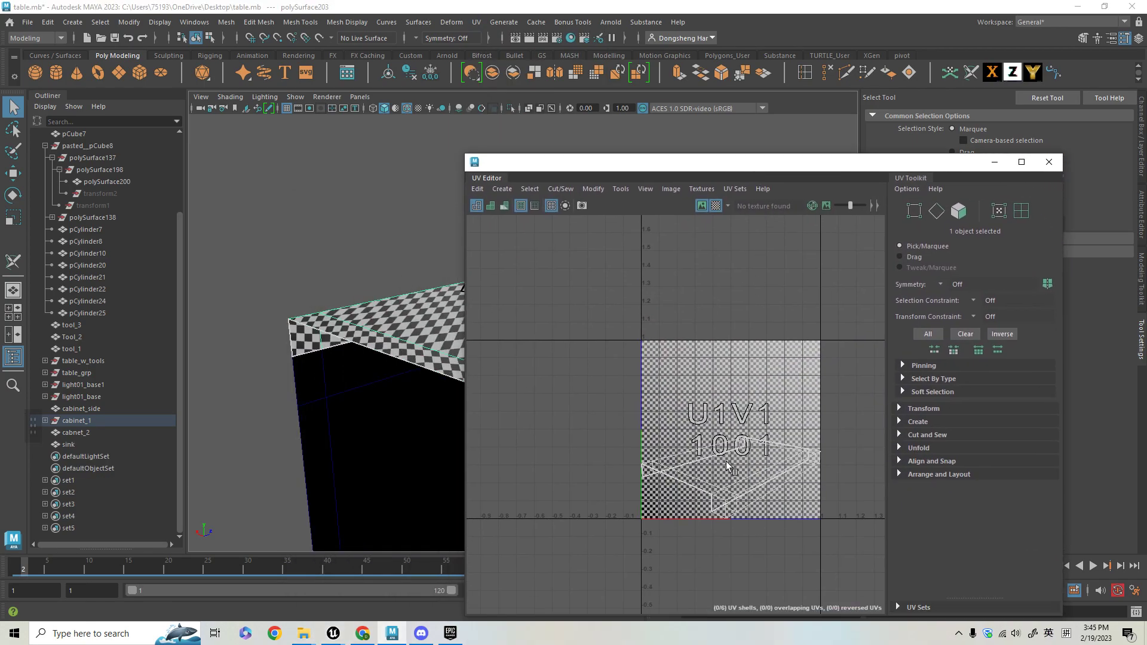
scroll(769, 500, "up", 5)
scroll(709, 472, "down", 3)
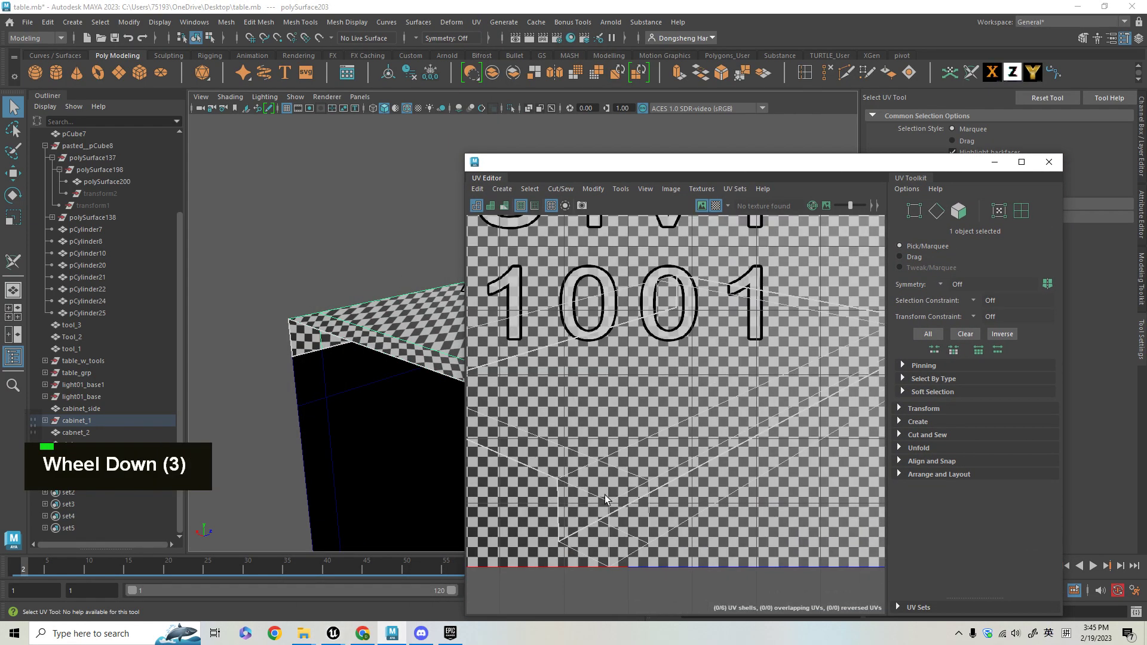
left_click(1048, 161)
left_click_drag(594, 311, 612, 227, "alt")
Reopen the UV Editor, examine the checker pattern on the countertop's top, front and corner, and close the editor
left_click(476, 22)
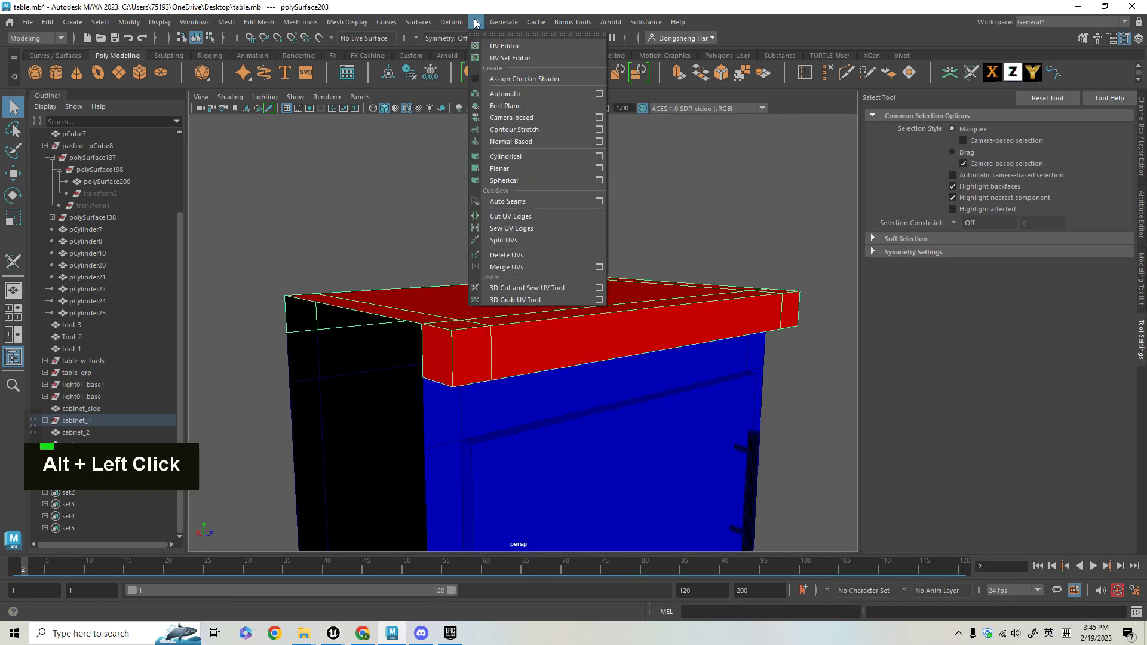
left_click(498, 43)
middle_click_drag(402, 335, 197, 337, "alt")
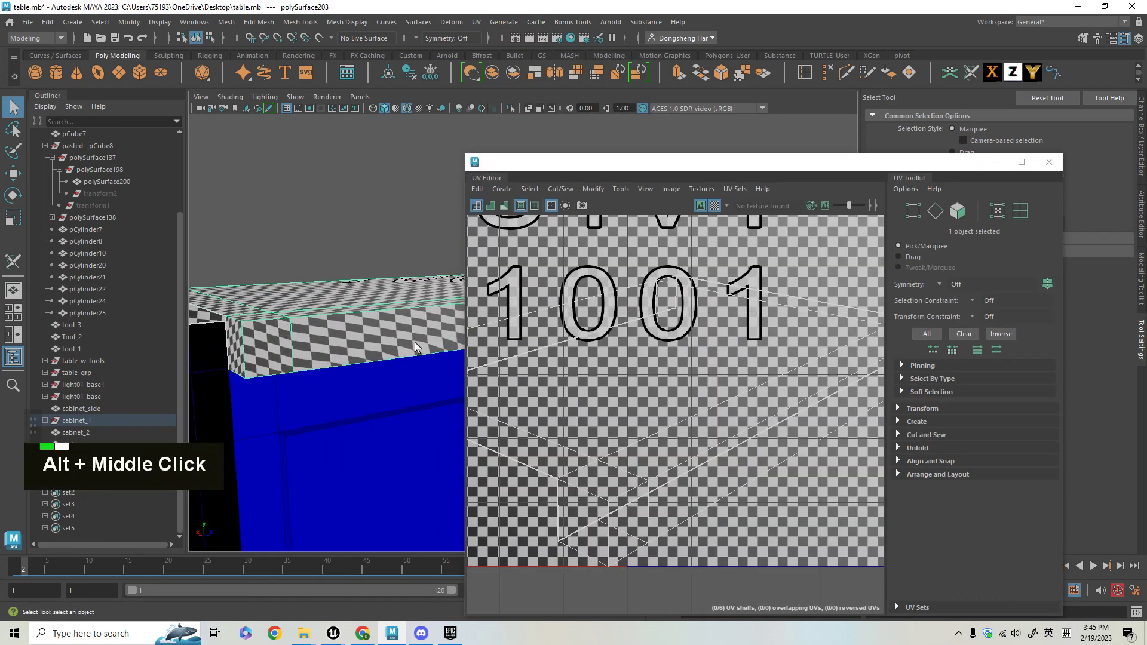
left_click_drag(198, 337, 209, 370, "alt")
left_click_drag(741, 154, 752, 174)
left_click_drag(645, 183, 947, 184)
left_click_drag(556, 352, 423, 288, "alt")
left_click_drag(409, 333, 500, 439, "alt")
right_click_drag(501, 439, 636, 252, "alt")
left_click_drag(532, 362, 562, 327, "alt")
left_click_drag(948, 186, 756, 190)
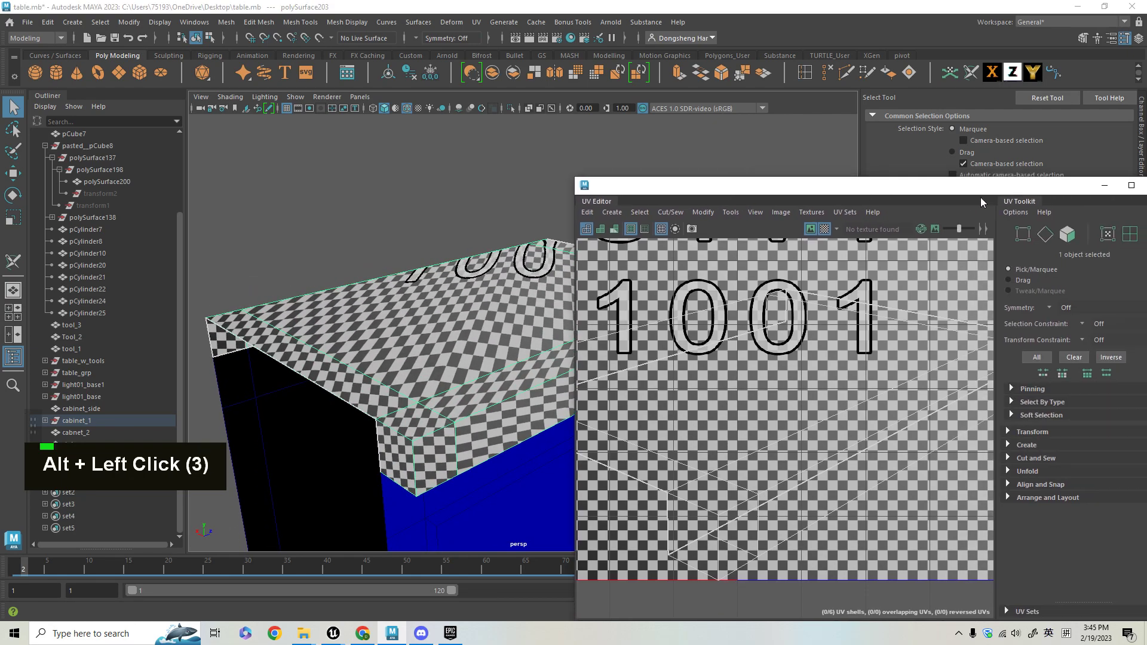
left_click_drag(1052, 191, 818, 190)
left_click(926, 185)
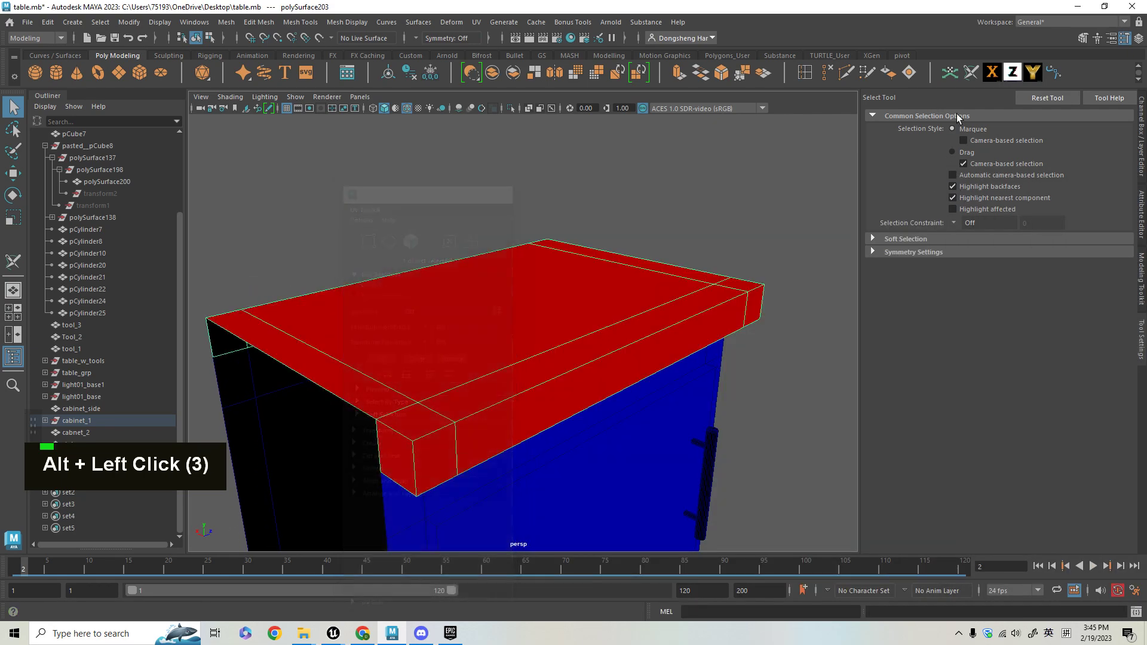
Cut UV seams along the top and bottom edges of the countertop's small corner end face with the 3D Cut and Sew UV Tool
left_click(971, 72)
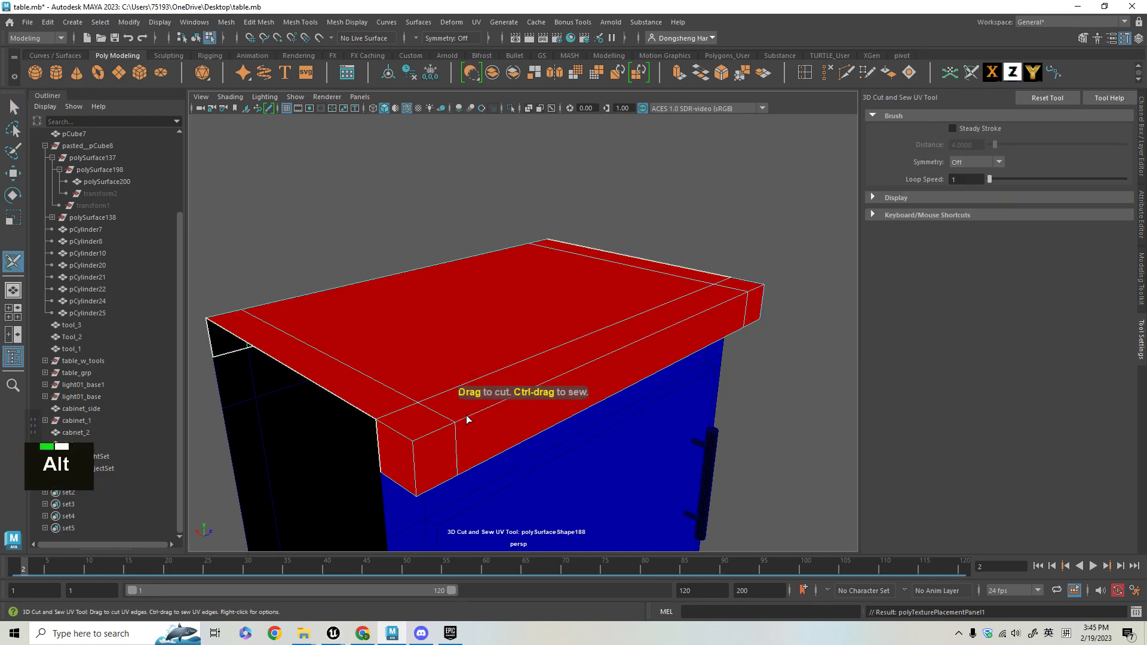
middle_click_drag(416, 485, 432, 462, "alt")
left_click_drag(431, 462, 506, 298, "alt")
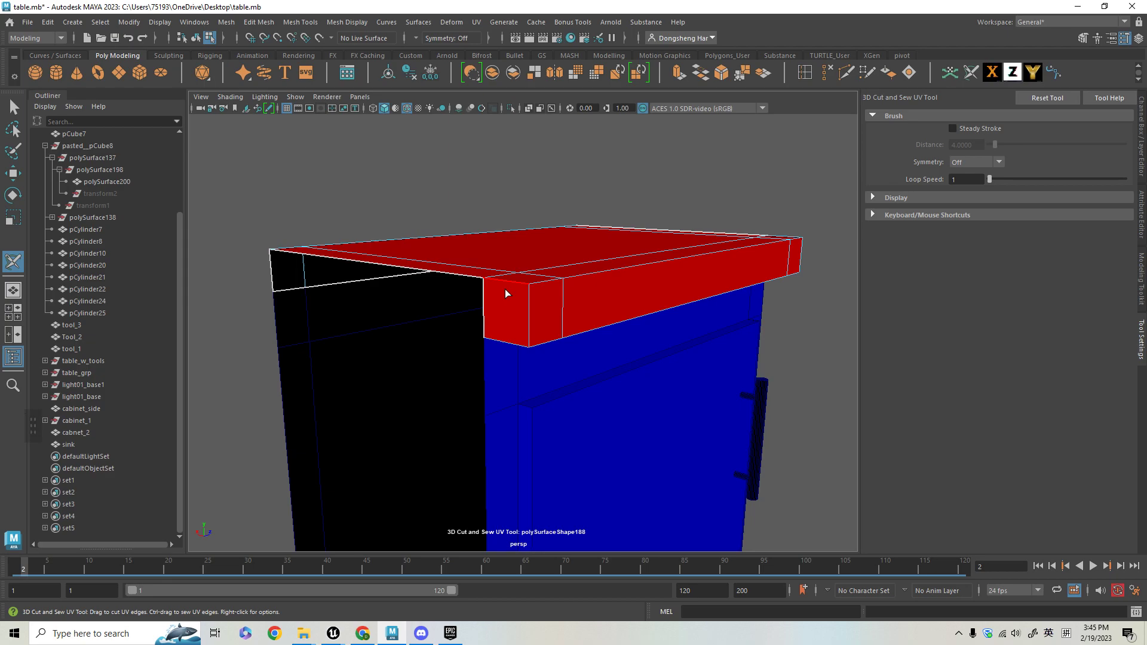
right_click_drag(545, 248, 535, 296, "alt")
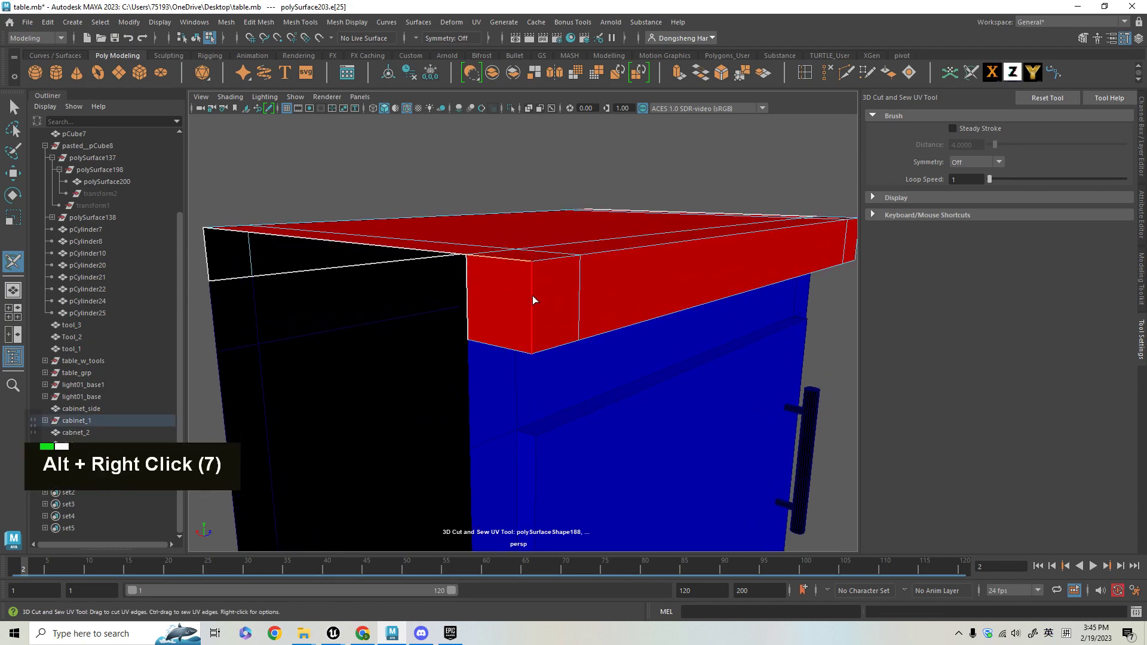
left_click(497, 256)
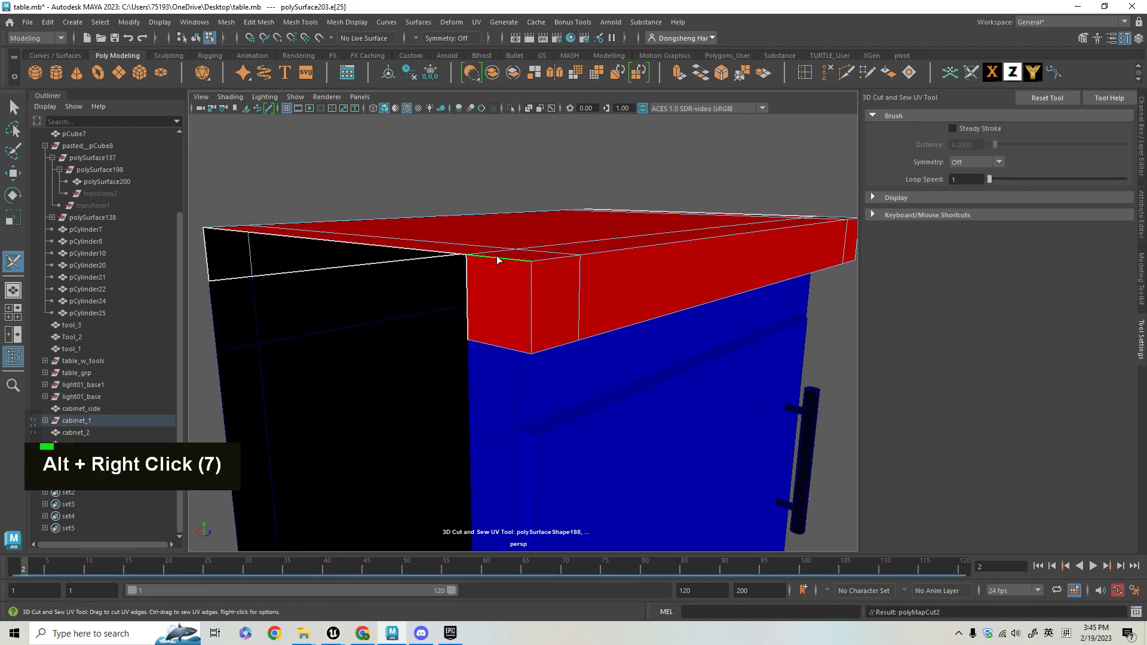
left_click(520, 295)
left_click_drag(598, 312, 464, 411, "alt")
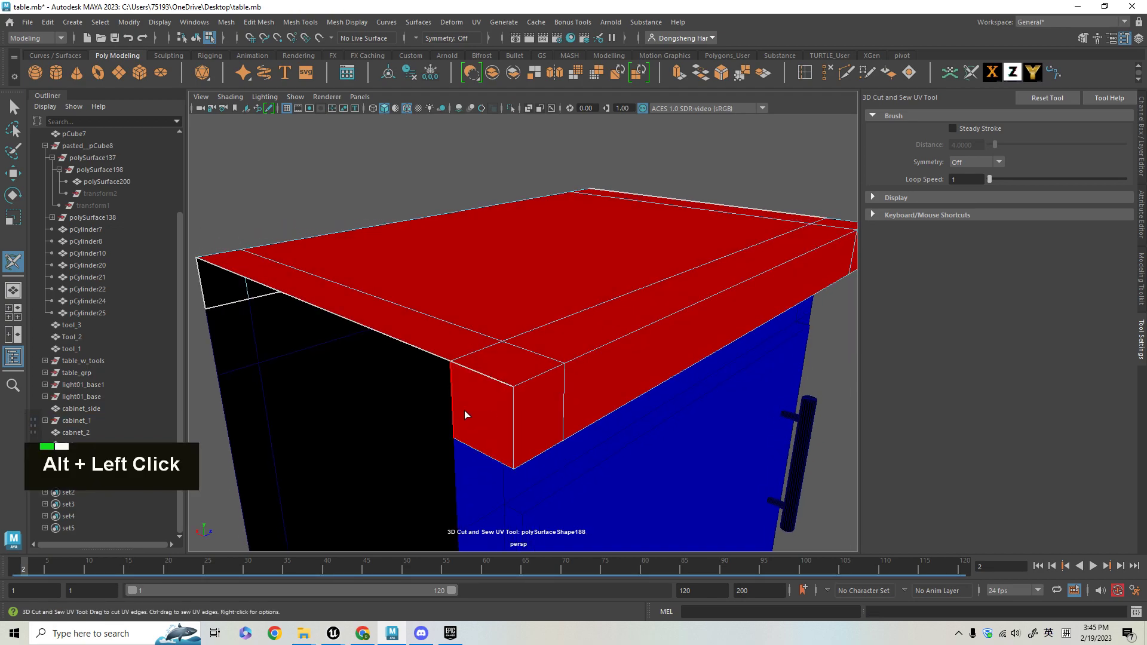
left_click(475, 376)
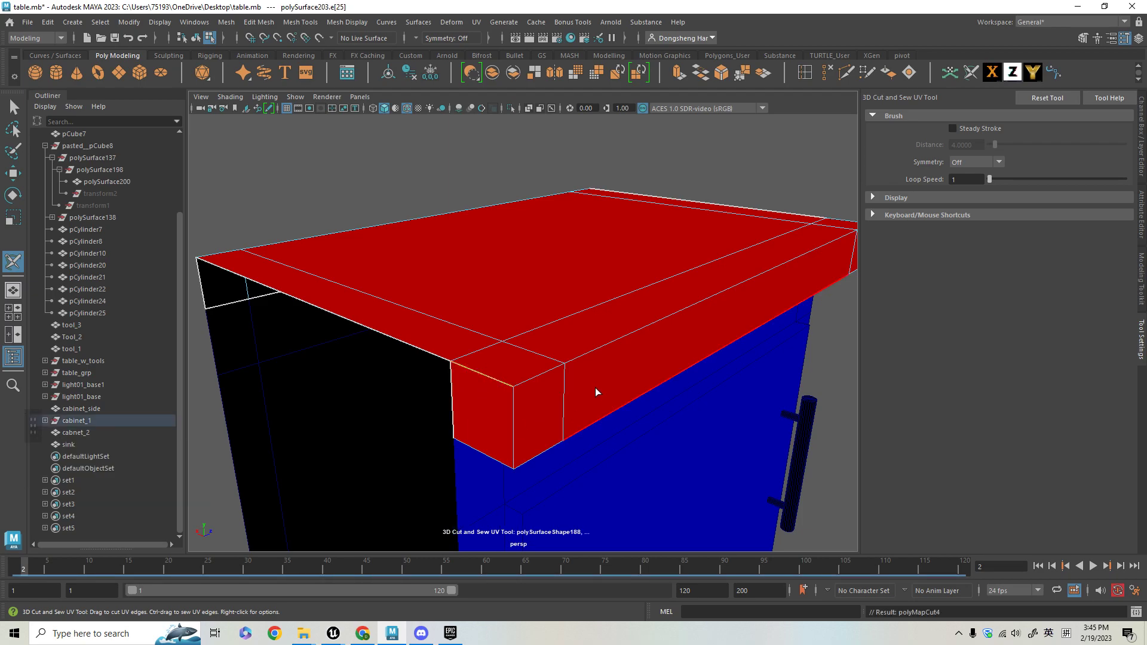
key("s")
left_click(485, 371)
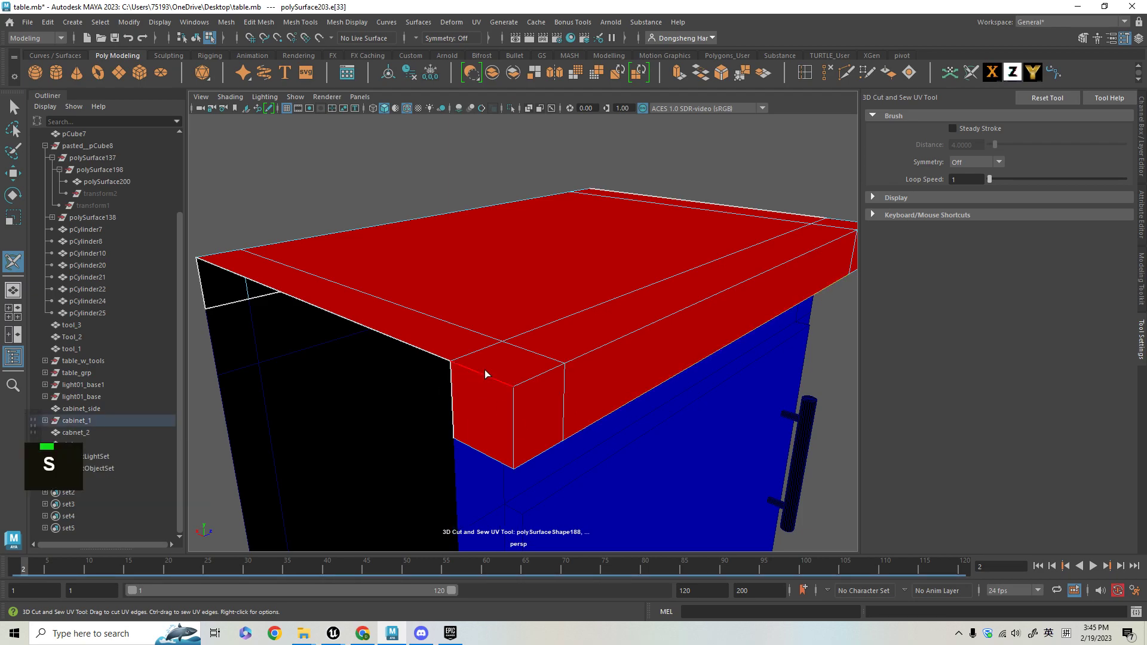
left_click_drag(499, 382, 564, 140, "alt")
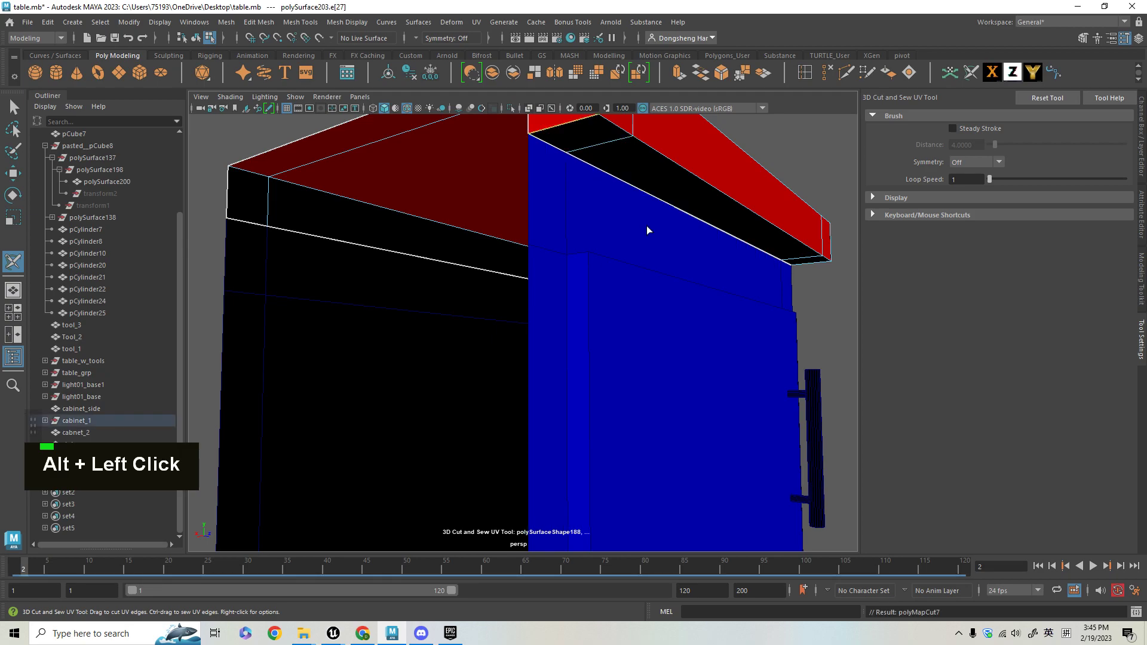
Examine the UV seams around the countertop's top, front edge, underside and corner from several angles
left_click_drag(666, 313, 565, 373, "alt")
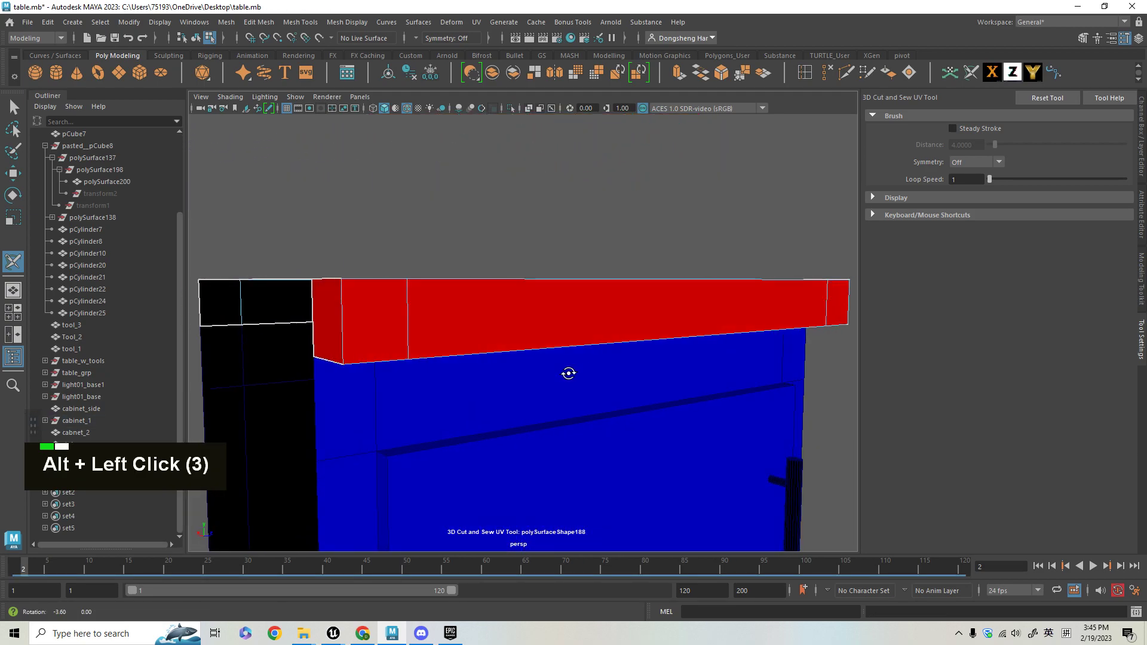
right_click_drag(565, 374, 568, 341, "alt")
left_click_drag(568, 340, 568, 374, "alt")
right_click_drag(568, 373, 535, 381, "alt")
middle_click_drag(535, 382, 518, 454, "alt")
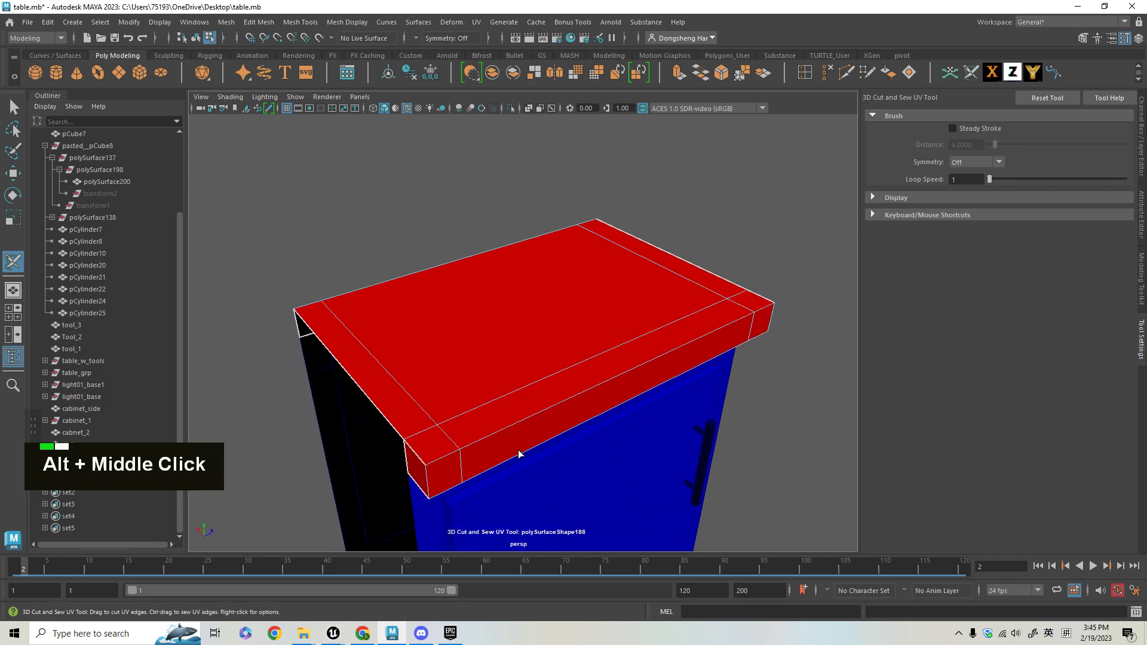
left_click_drag(519, 454, 461, 347, "alt")
left_click_drag(597, 392, 392, 208, "alt")
left_click_drag(740, 272, 485, 303, "alt")
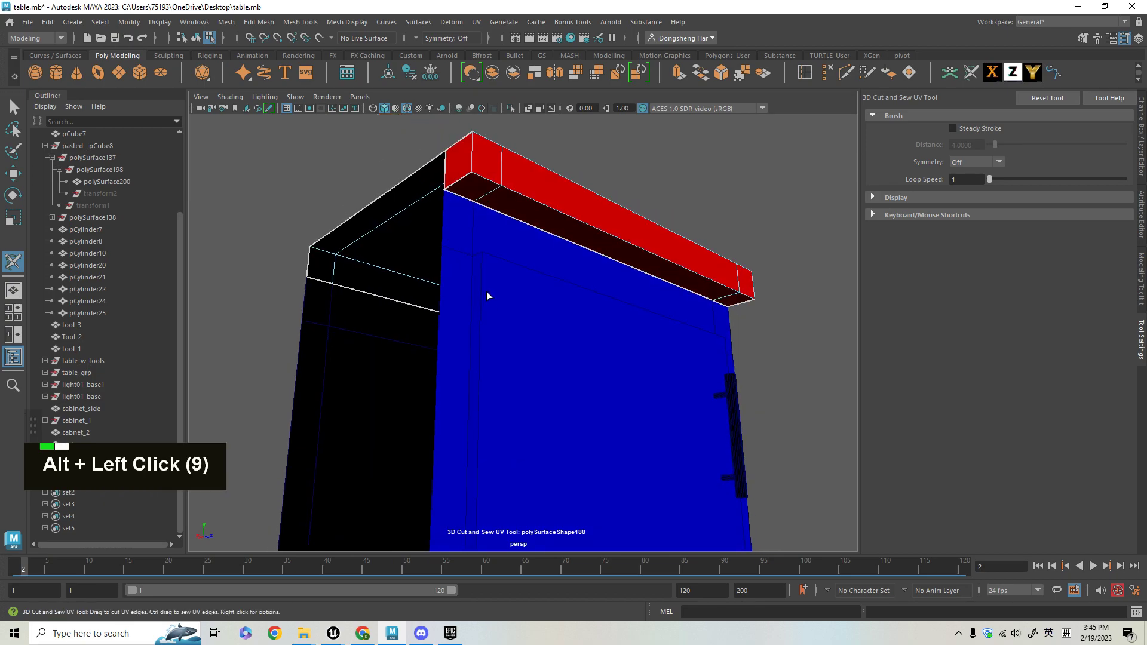
left_click_drag(468, 174, 521, 332, "alt")
left_click_drag(402, 178, 444, 320, "alt")
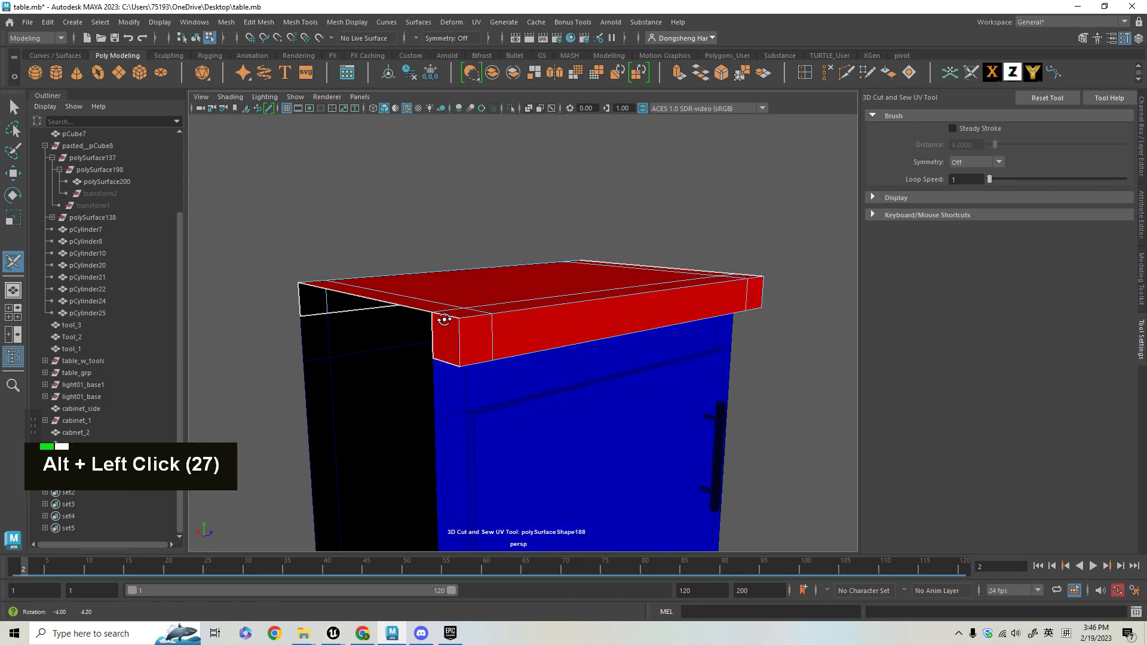
Open the UV Editor, examine the countertop's projected UV layout, and close the editor
left_click_drag(522, 326, 542, 266, "alt")
left_click(477, 22)
left_click(496, 35)
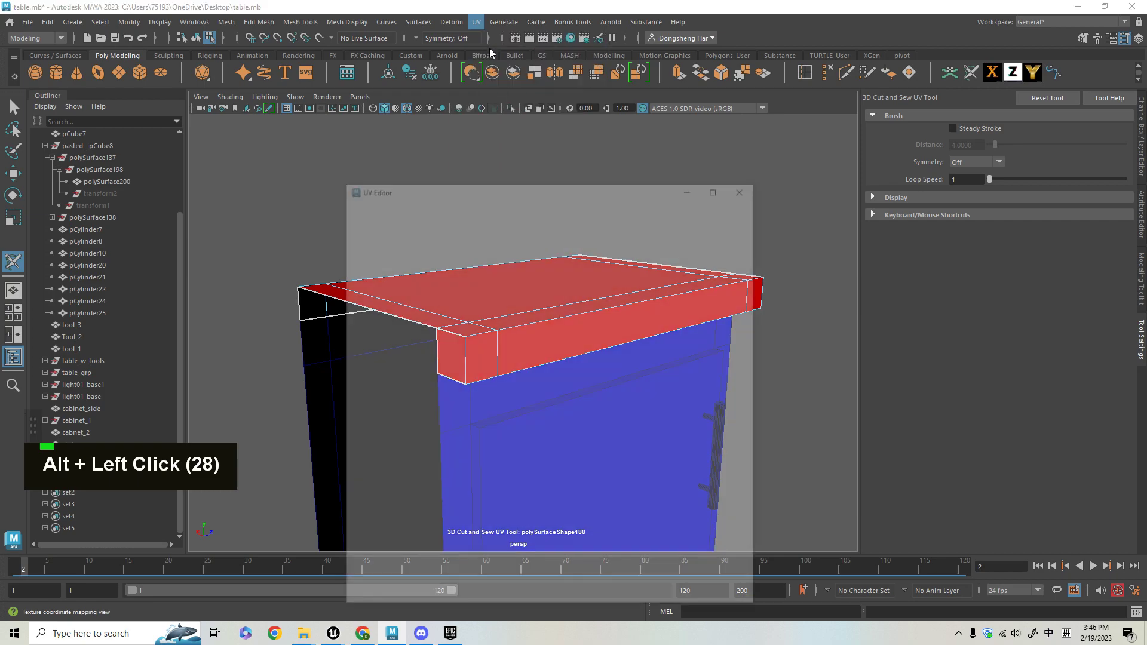
left_click_drag(622, 194, 738, 197)
scroll(590, 487, "down", 2)
scroll(546, 434, "up", 1)
scroll(597, 454, "down", 3)
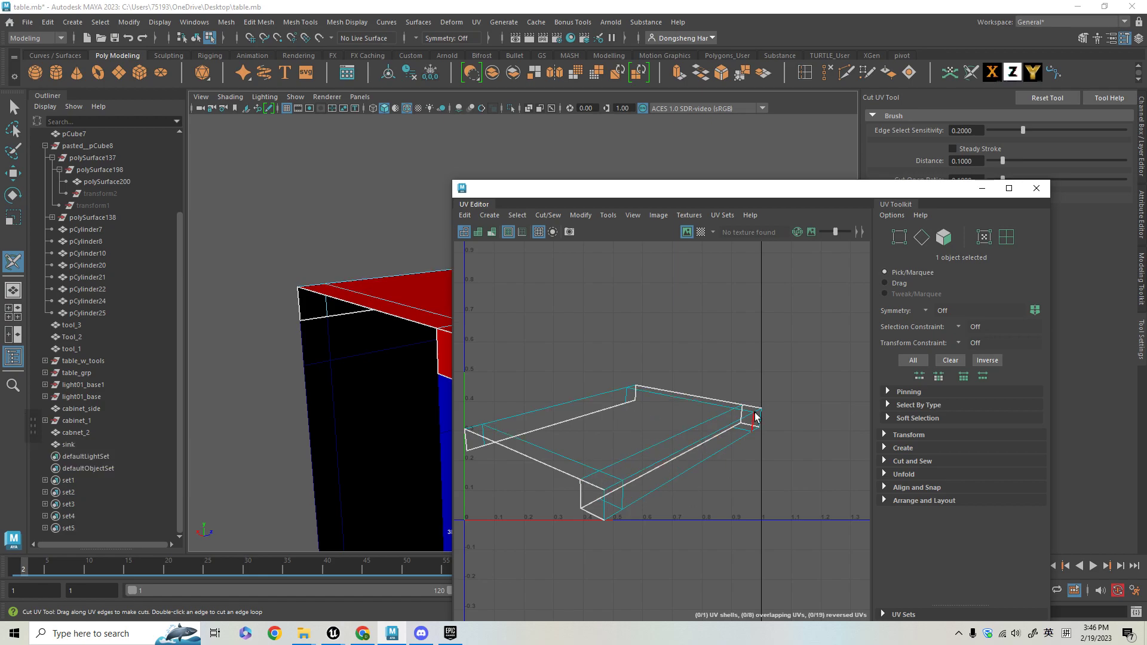
left_click(1036, 188)
Select the countertop's entire UV shell and apply Unfold and Layout to it from the 3D Cut and Sew UV Tool
right_click_drag(573, 287, 538, 281, "alt")
right_click(538, 280)
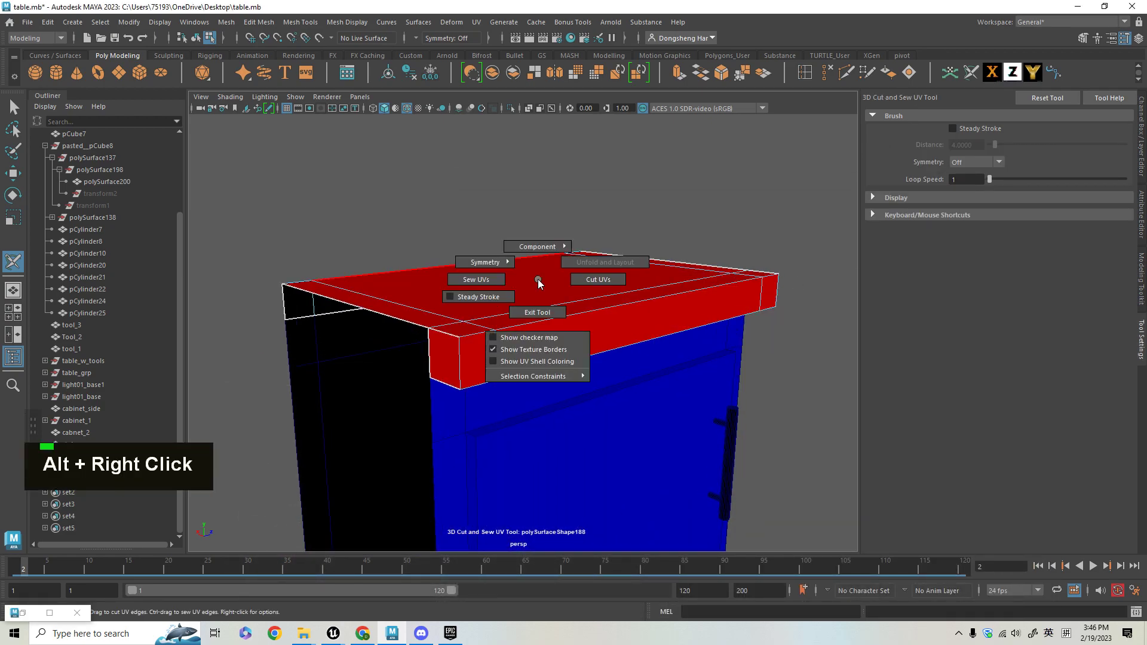
right_click(537, 282)
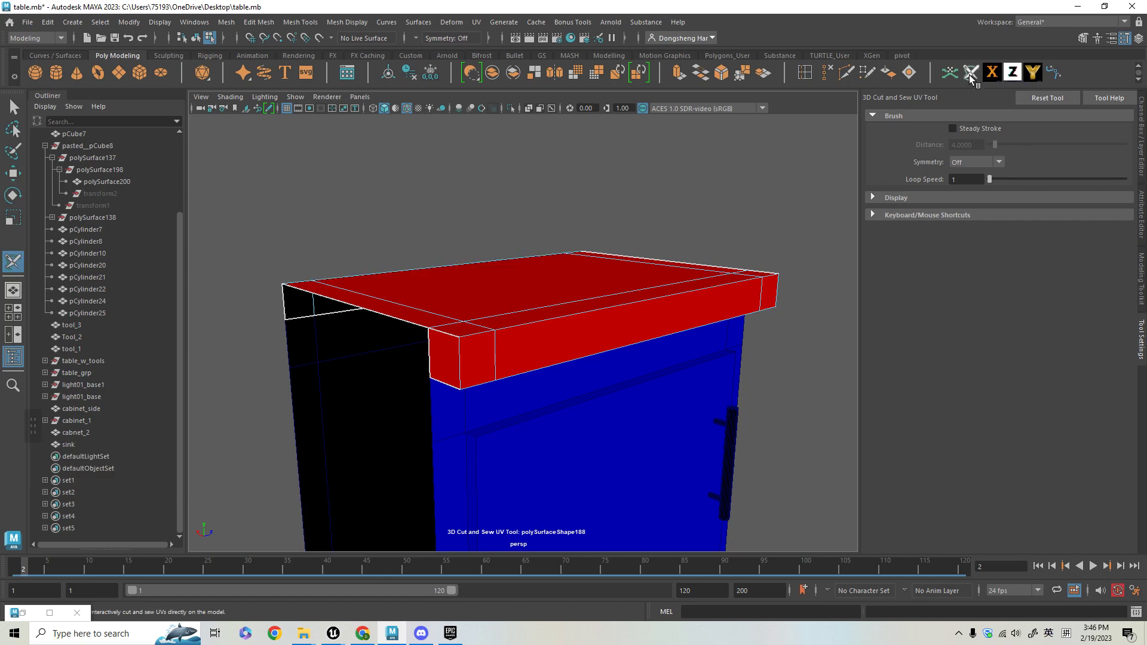
right_click(477, 282)
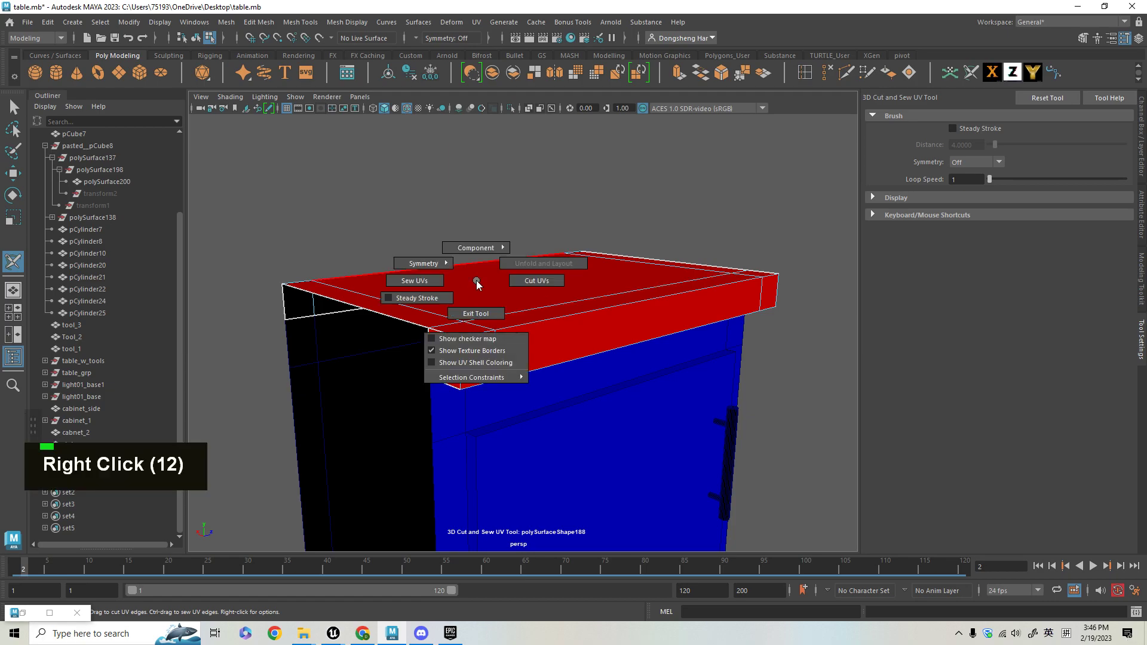
right_click_drag(476, 283, 531, 245)
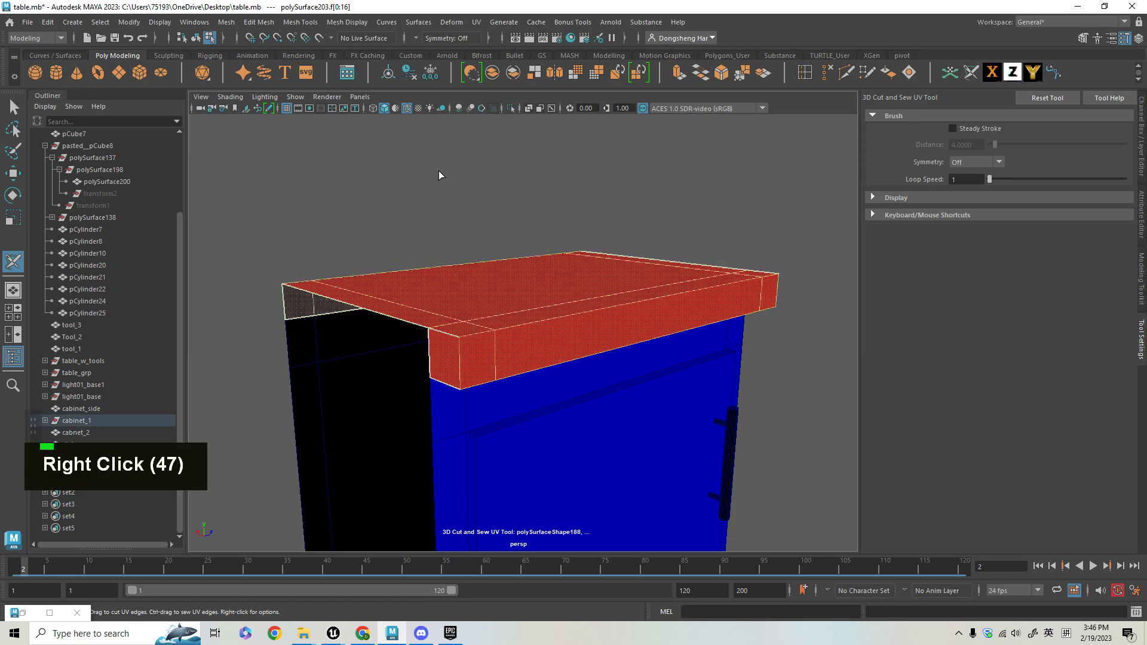
Reopen the UV Editor for the countertop's UV shell and place its window beside the cabinet
left_click_drag(830, 350, 630, 353, "alt")
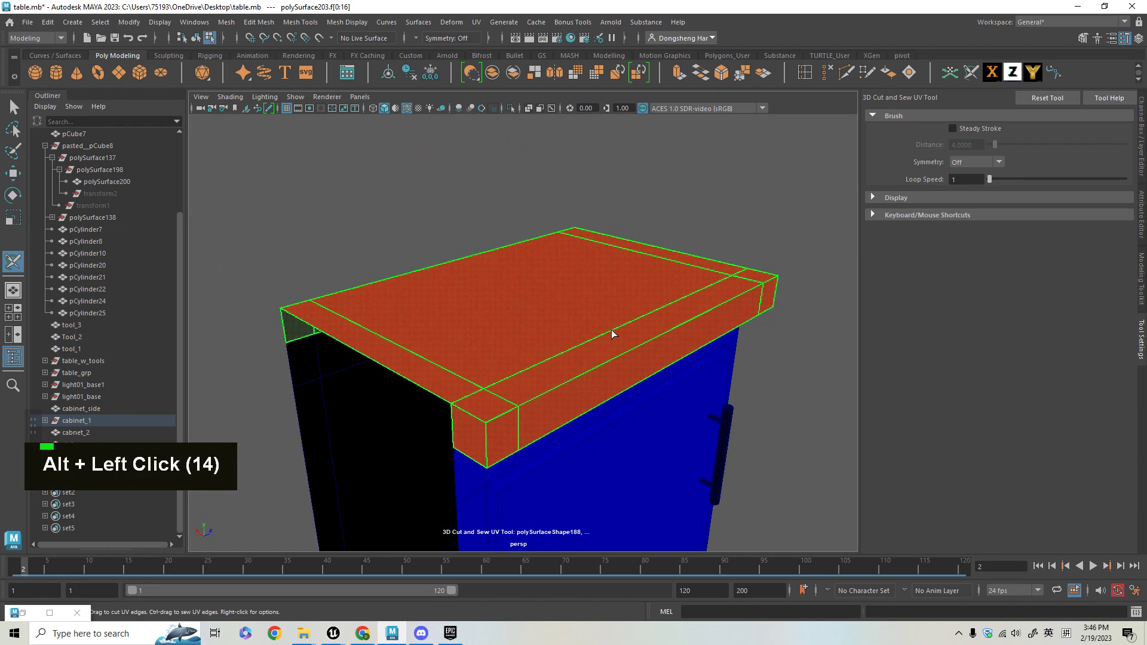
left_click_drag(598, 389, 567, 371, "alt")
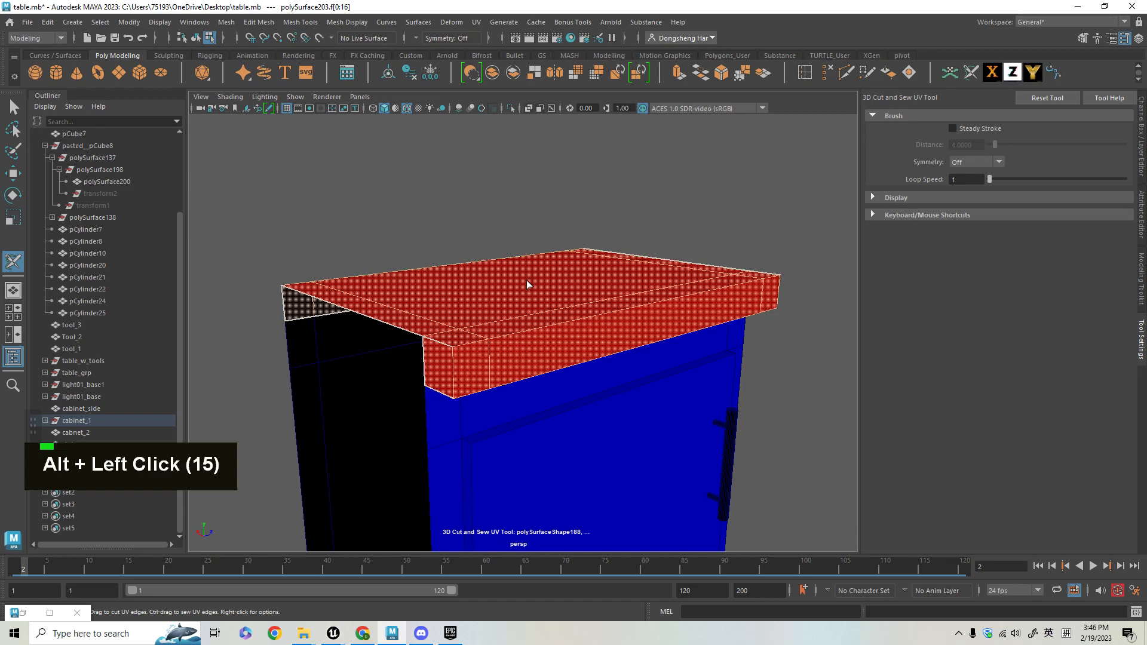
left_click_drag(512, 310, 507, 326, "alt")
left_click(476, 22)
left_click(488, 48)
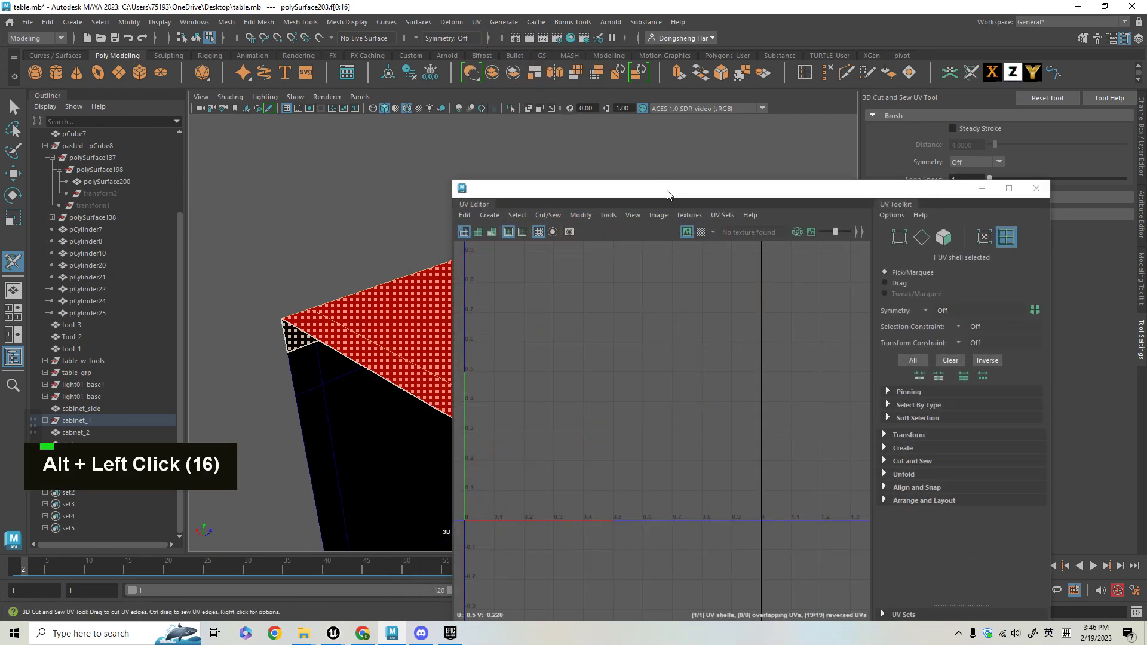
left_click_drag(598, 183, 783, 219)
Display the checker map on the unfolded countertop and examine the pattern on its top and front edge
scroll(765, 389, "down", 2)
middle_click_drag(765, 389, 858, 436, "alt")
middle_click_drag(507, 394, 422, 397, "alt")
left_click_drag(422, 396, 466, 312, "alt")
key("d")
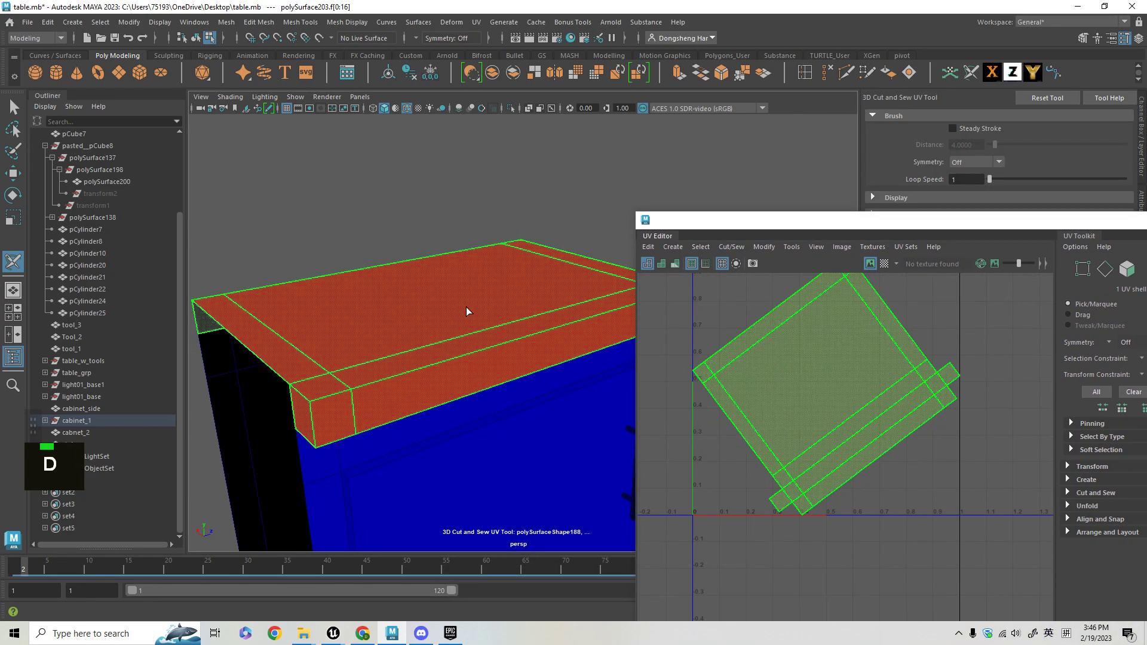
middle_click(952, 486, "alt")
middle_click_drag(800, 281, 800, 311, "alt")
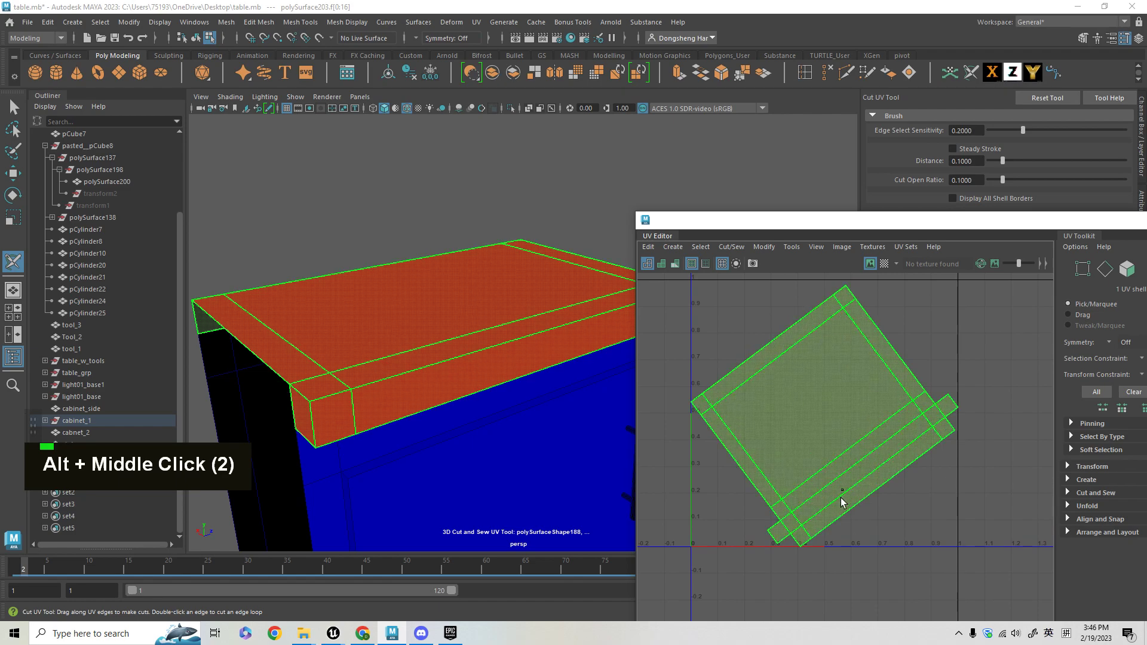
left_click(884, 264)
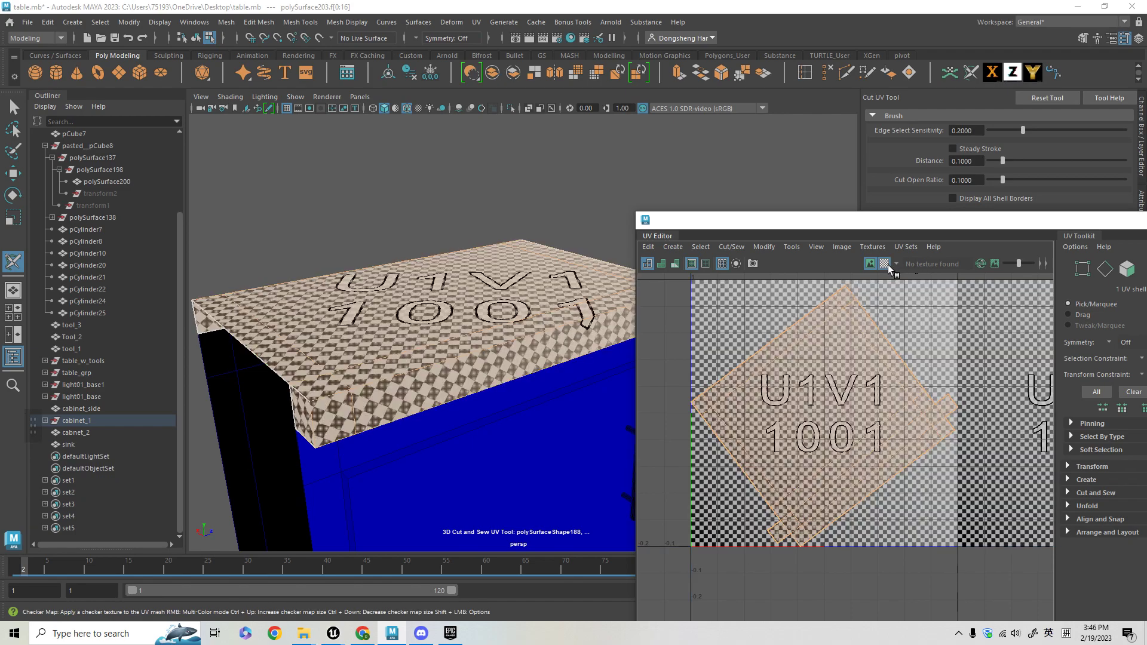
left_click_drag(454, 382, 621, 426, "alt")
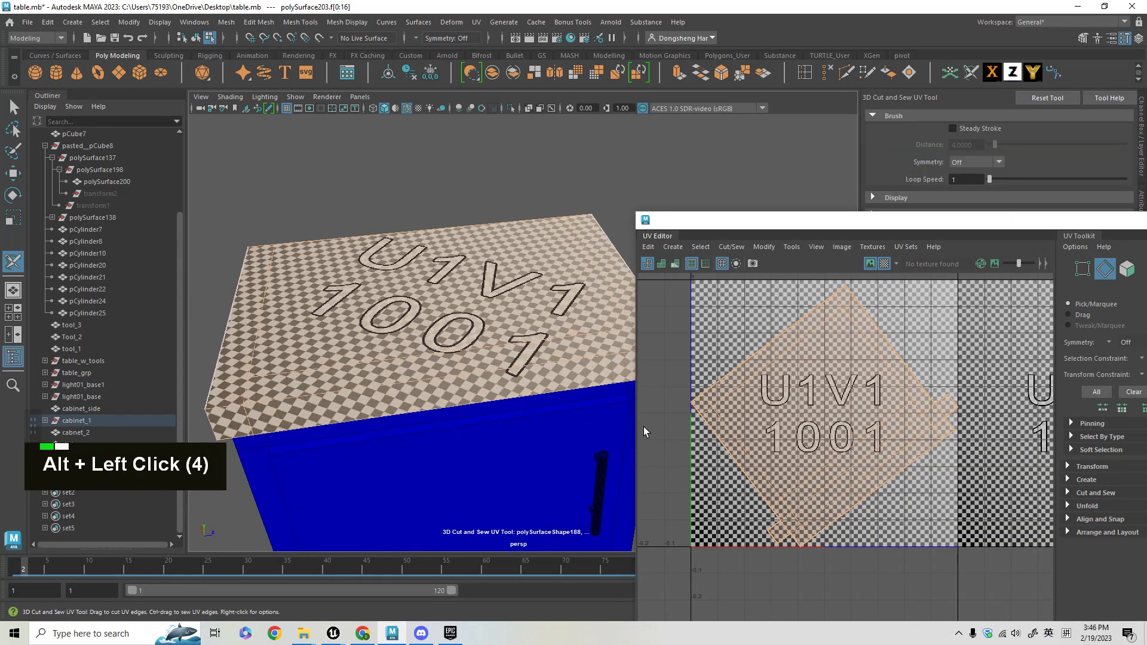
right_click_drag(509, 368, 530, 345, "alt")
left_click_drag(531, 345, 530, 299, "alt")
left_click_drag(533, 359, 478, 330, "alt")
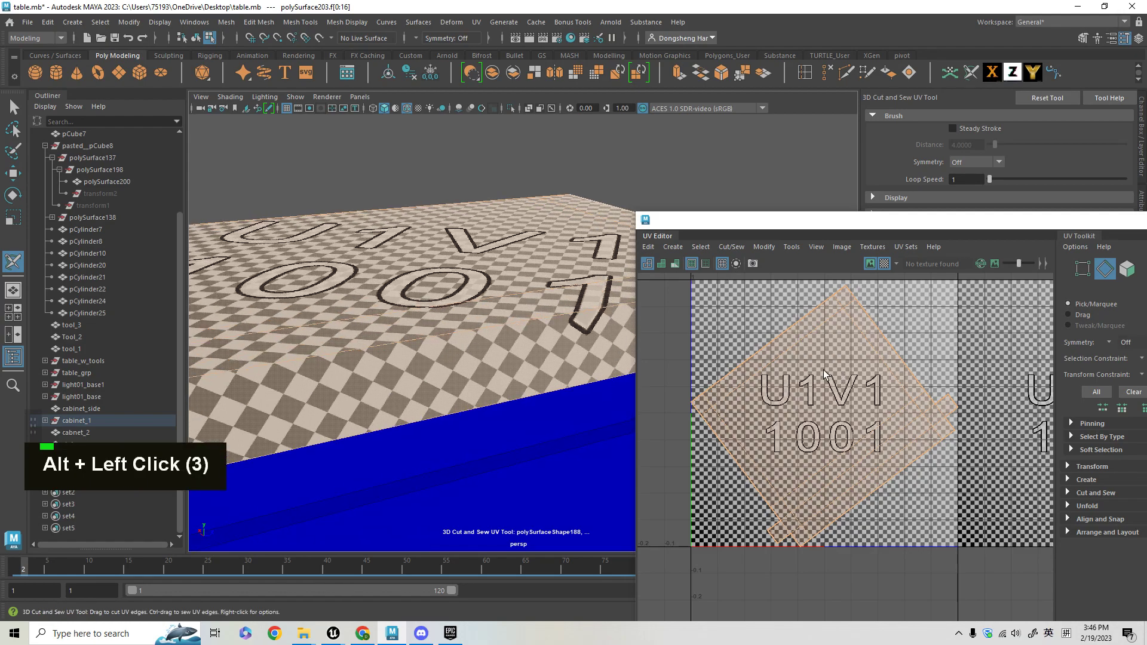
Try to straighten the countertop's UV shell by rotating it slightly by hand in the UV Editor
left_click(763, 247)
key("alt")
middle_click_drag(788, 358, 823, 333, "alt")
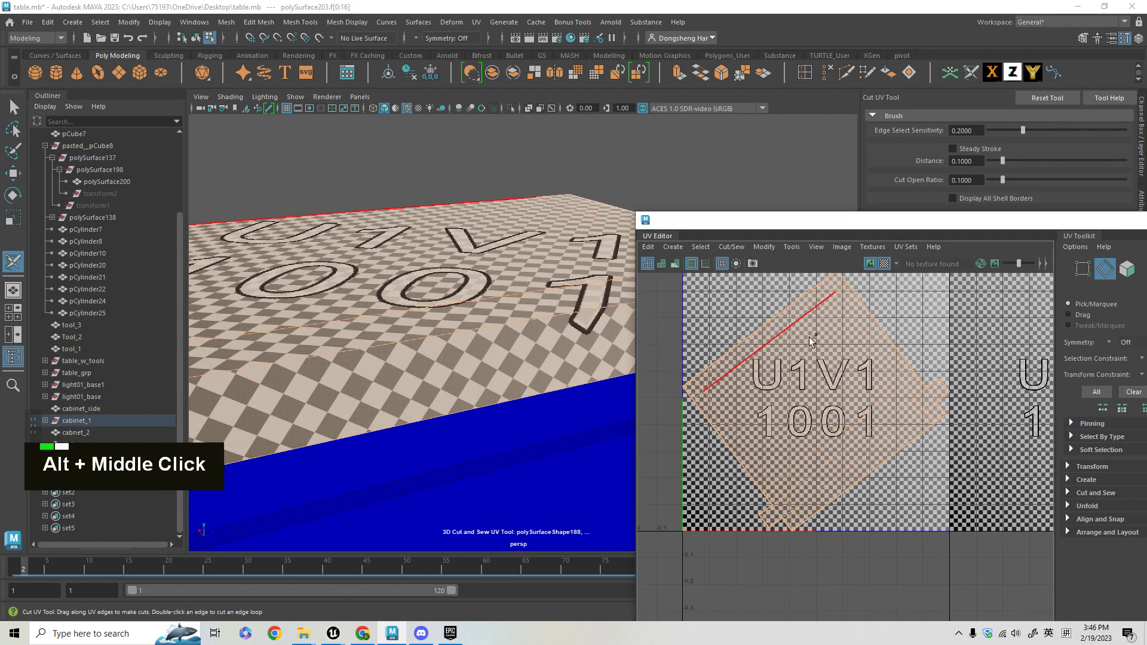
right_click_drag(830, 382, 831, 352, "alt")
key("alt+e")
left_click_drag(830, 351, 904, 412)
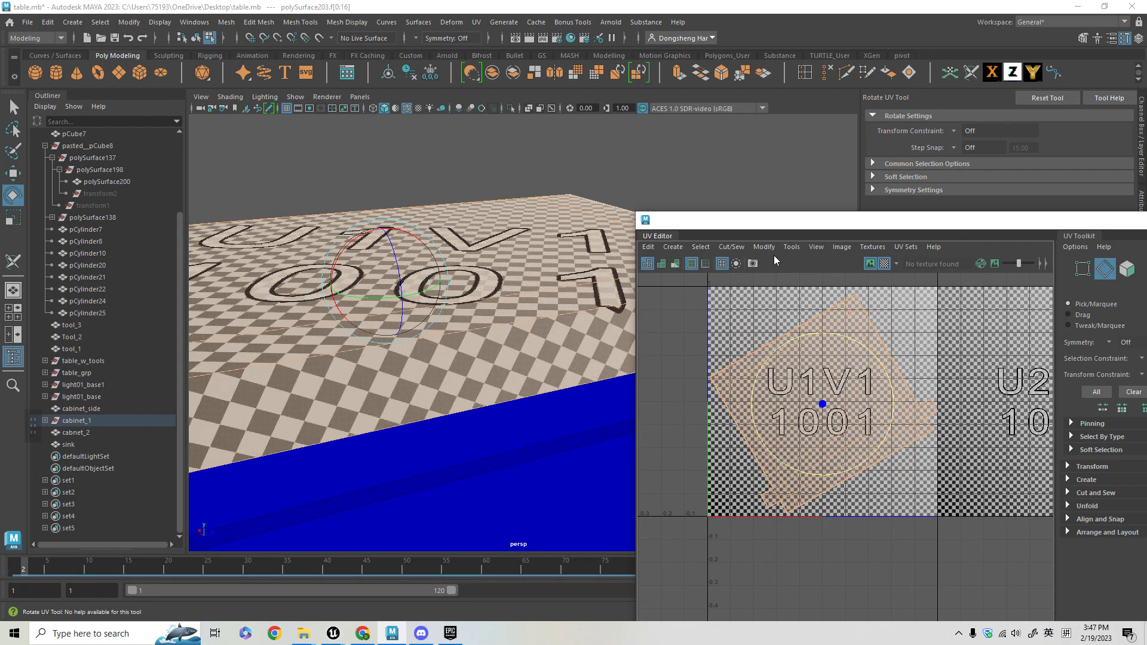
Align the countertop's UV shell to the UV axes with Orient Shells and check the checker direction on its top
left_click(765, 247)
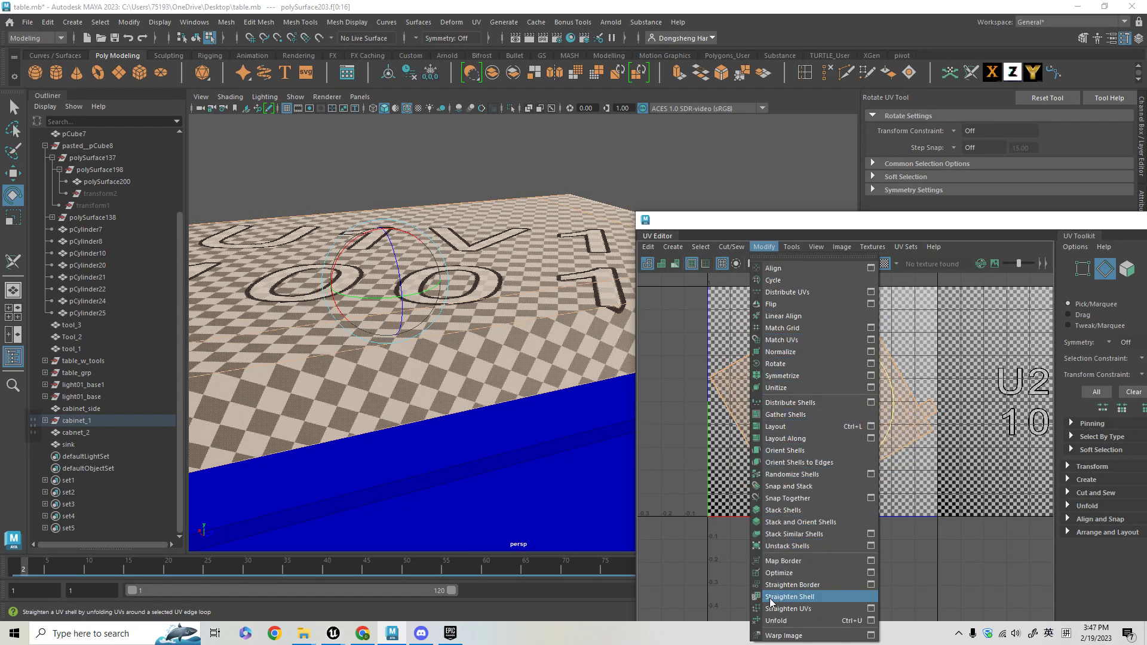
left_click(804, 451)
middle_click_drag(827, 534, 822, 511, "alt")
right_click_drag(860, 505, 843, 488, "alt")
left_click_drag(808, 506, 824, 533, "alt")
left_click_drag(471, 352, 525, 436, "alt")
right_click_drag(525, 436, 490, 418, "alt")
left_click_drag(519, 424, 597, 448, "alt")
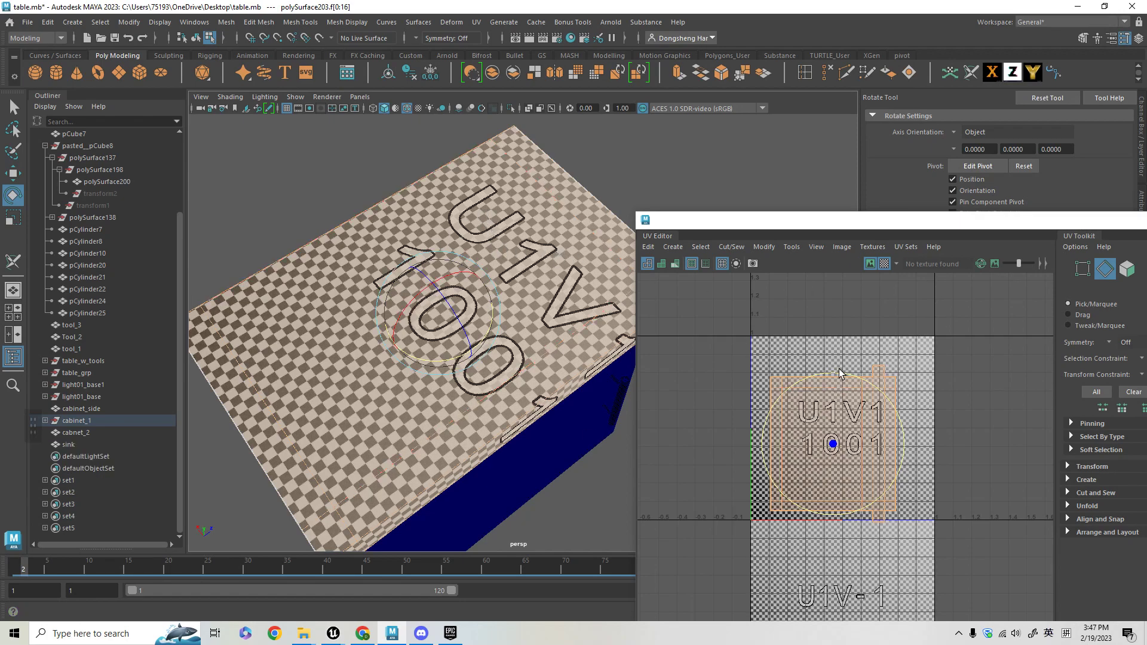
Rotate the countertop's UV shell about a quarter turn clockwise and realign it with Orient Shells
left_click_drag(529, 292, 445, 169, "alt")
left_click_drag(870, 381, 973, 522)
left_click_drag(493, 395, 490, 379, "alt")
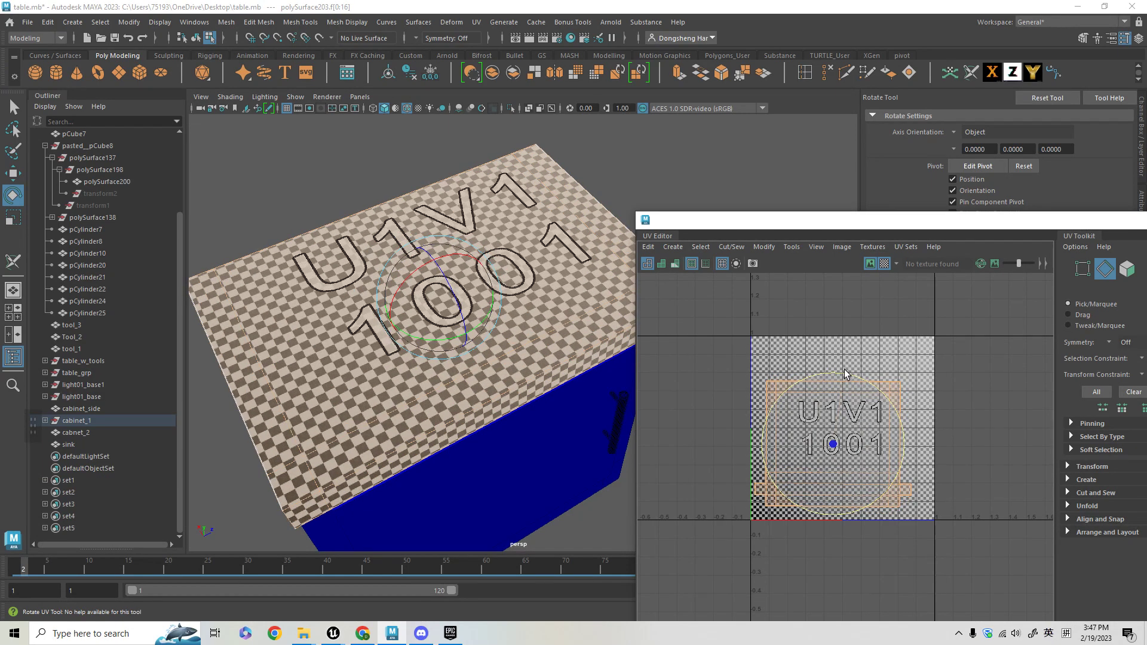
left_click_drag(884, 397, 888, 397, "alt")
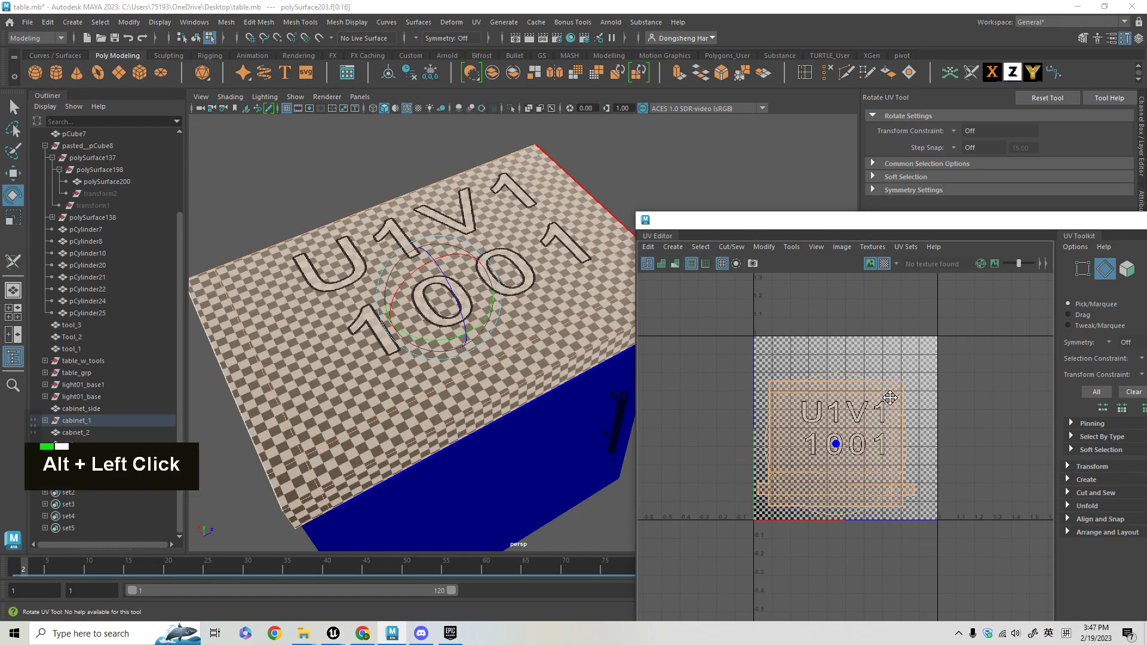
left_click(762, 247)
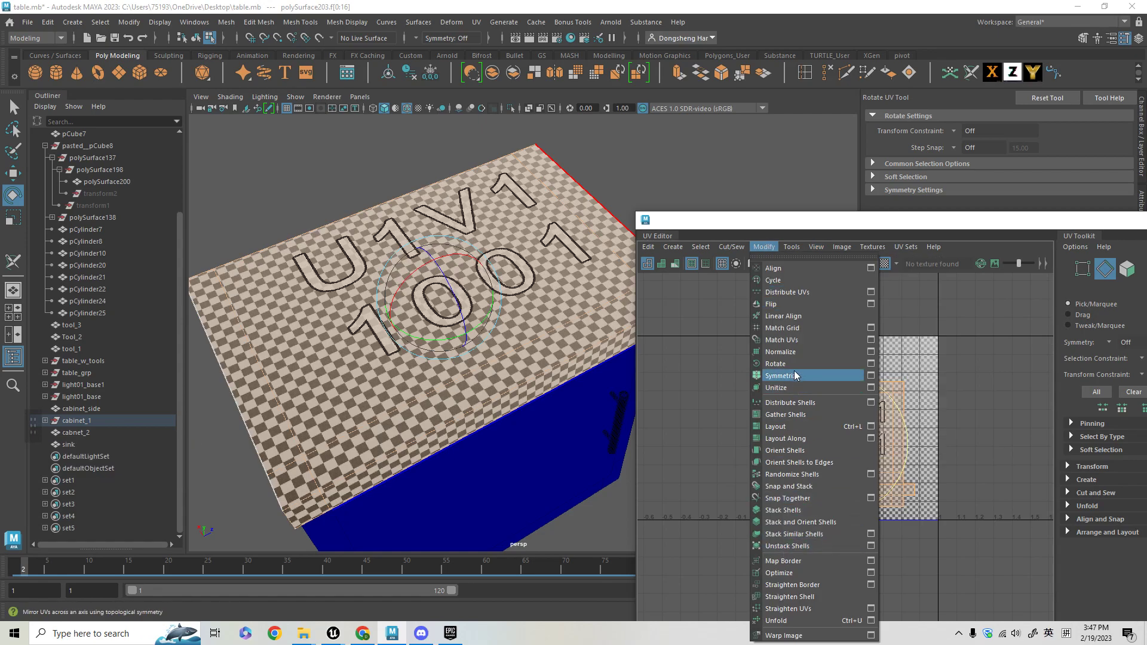
left_click(785, 450)
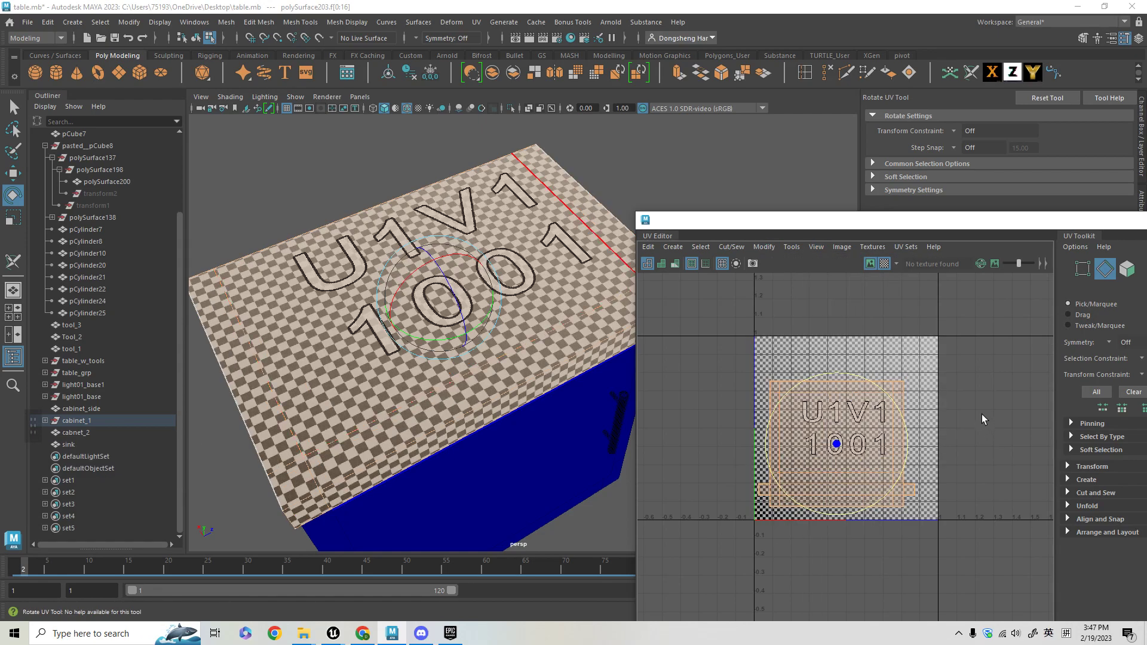
Scale the countertop's UV shell up uniformly until its main area roughly fills the U1V1 tile
right_click_drag(955, 414, 936, 407, "alt")
middle_click_drag(967, 368, 998, 362, "alt")
key("r")
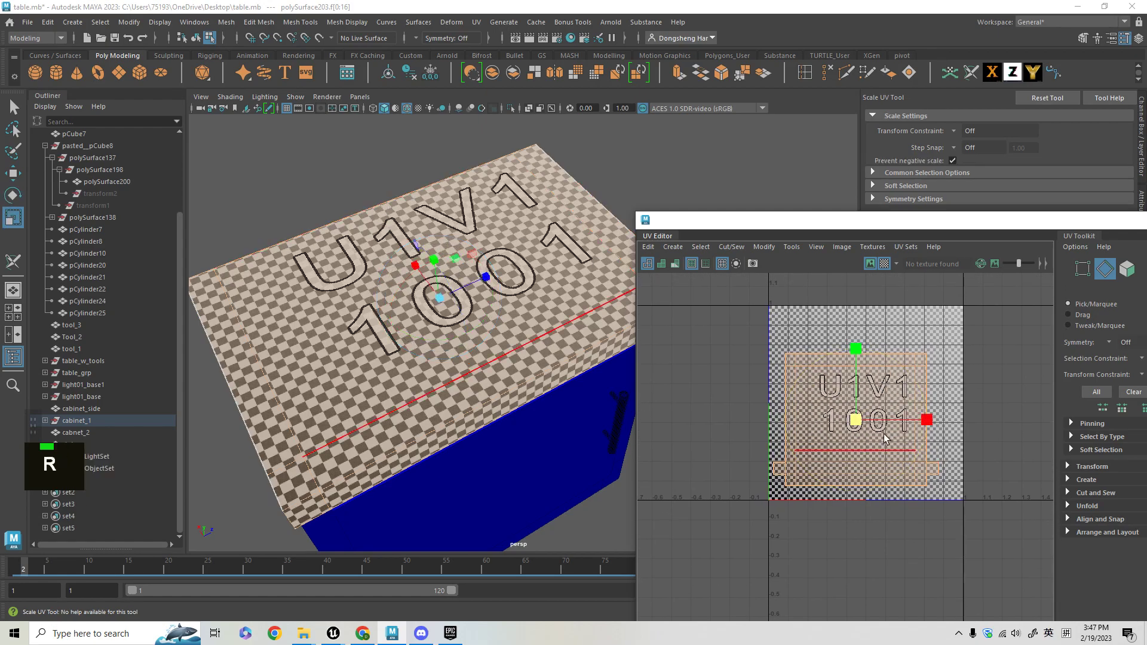
mouse_move(855, 421)
left_mouse_down()
mouse_move(904, 421)
mouse_move(865, 413)
left_mouse_up()
key("w")
right_click_drag(555, 462, 526, 463, "alt")
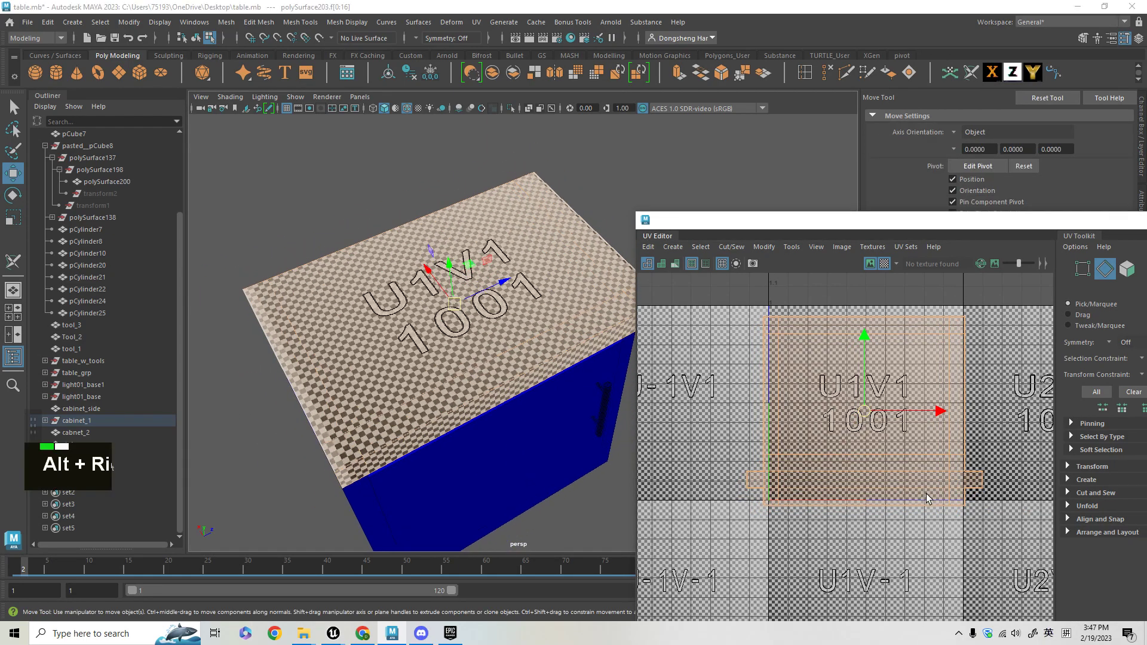
key("r")
left_click_drag(868, 418, 867, 416)
middle_click_drag(703, 516, 731, 443, "alt")
middle_click_drag(555, 396, 550, 332, "alt")
Return the countertop to object mode and check the checker pattern along its front edge
key("q")
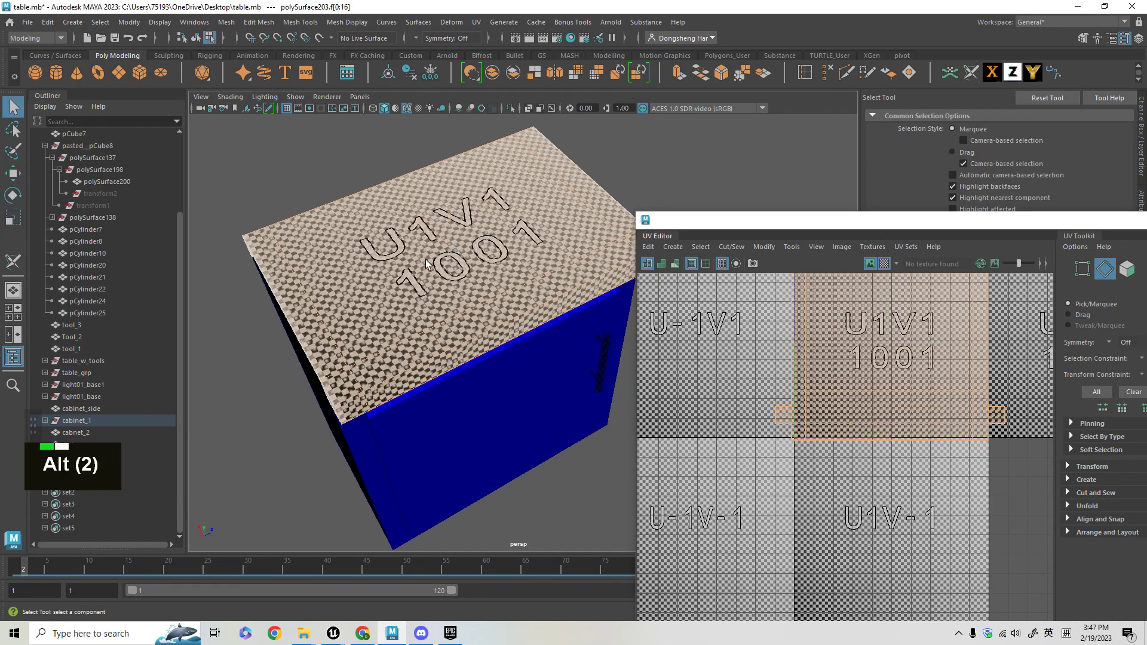
left_click_drag(413, 269, 432, 236, "alt")
right_click_drag(445, 214, 505, 196)
left_click_drag(530, 439, 520, 392, "alt")
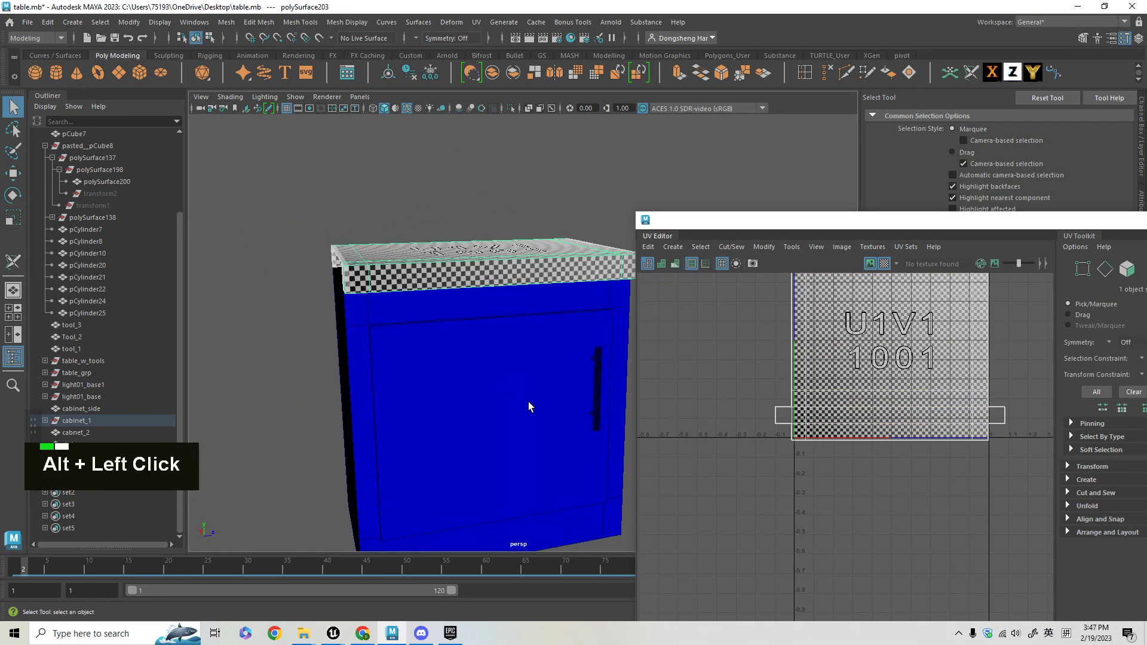
right_click_drag(520, 397, 556, 409, "alt")
left_click_drag(555, 410, 534, 489, "alt")
Switch to the Unreal Editor and examine the textures on the cabinet's countertop, door and handle from several angles
mouse_move(333, 632)
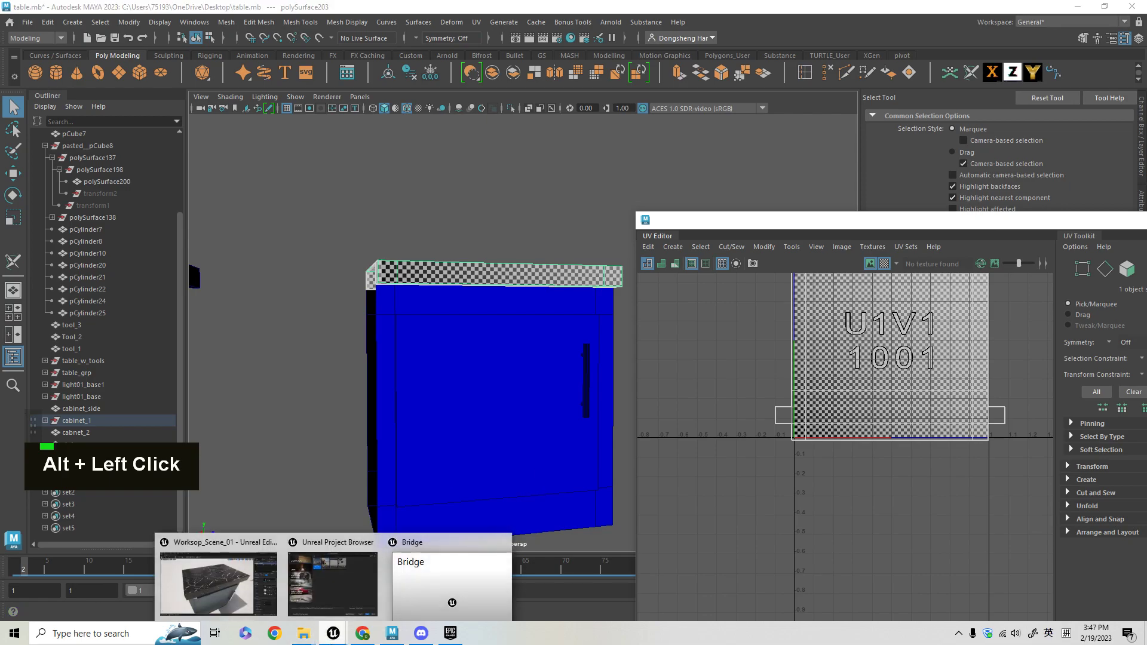
left_click(218, 576)
left_click_drag(504, 404, 514, 366, "alt")
mouse_move(514, 365)
right_mouse_down("alt")
mouse_move(528, 353)
mouse_move(510, 379)
right_mouse_up("alt")
left_click_drag(510, 379, 501, 394, "alt")
left_click(704, 420, "alt")
left_click_drag(703, 420, 695, 388, "alt")
left_click_drag(509, 328, 486, 337, "alt")
mouse_move(510, 328)
right_mouse_down("alt")
mouse_move(454, 327)
mouse_move(516, 327)
right_mouse_up("alt")
right_click_drag(397, 307, 471, 307, "alt")
left_click_drag(397, 307, 415, 280, "alt")
left_click_drag(473, 442, 364, 424, "alt")
right_click_drag(597, 421, 507, 421, "alt")
left_click_drag(555, 415, 634, 422, "alt")
right_click_drag(635, 422, 610, 427, "alt")
left_click_drag(611, 427, 615, 426, "alt")
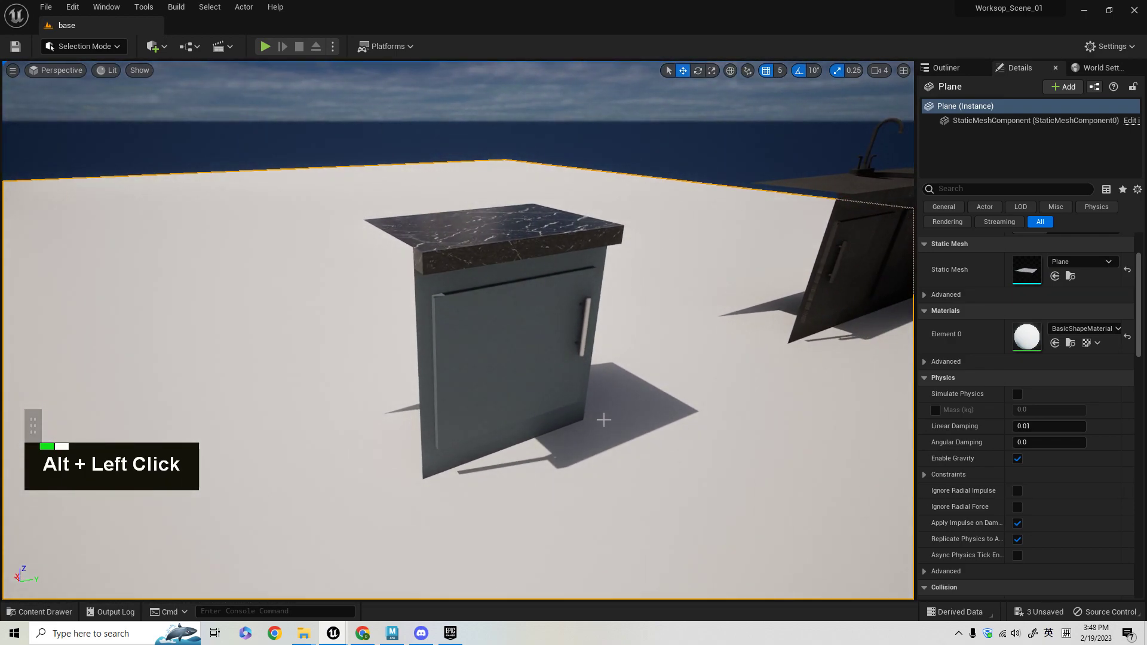
right_click_drag(456, 315, 496, 315, "alt")
left_click_drag(495, 315, 463, 318, "alt")
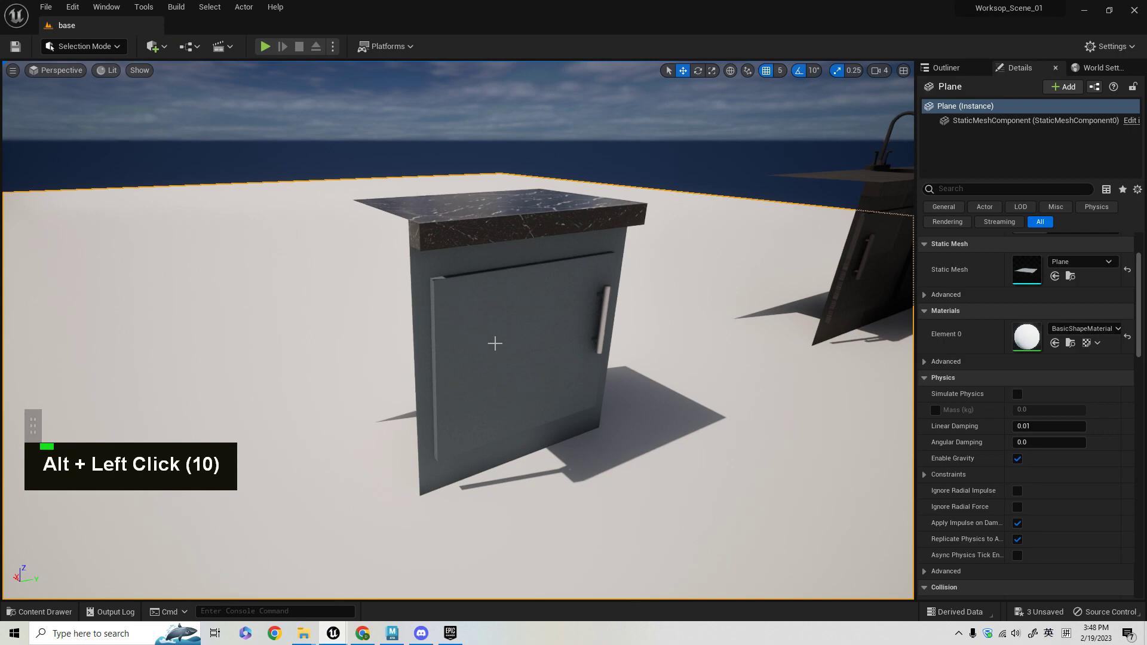
middle_click_drag(487, 341, 494, 303, "alt")
middle_click_drag(566, 335, 555, 436, "alt")
left_click_drag(666, 297, 661, 335, "alt")
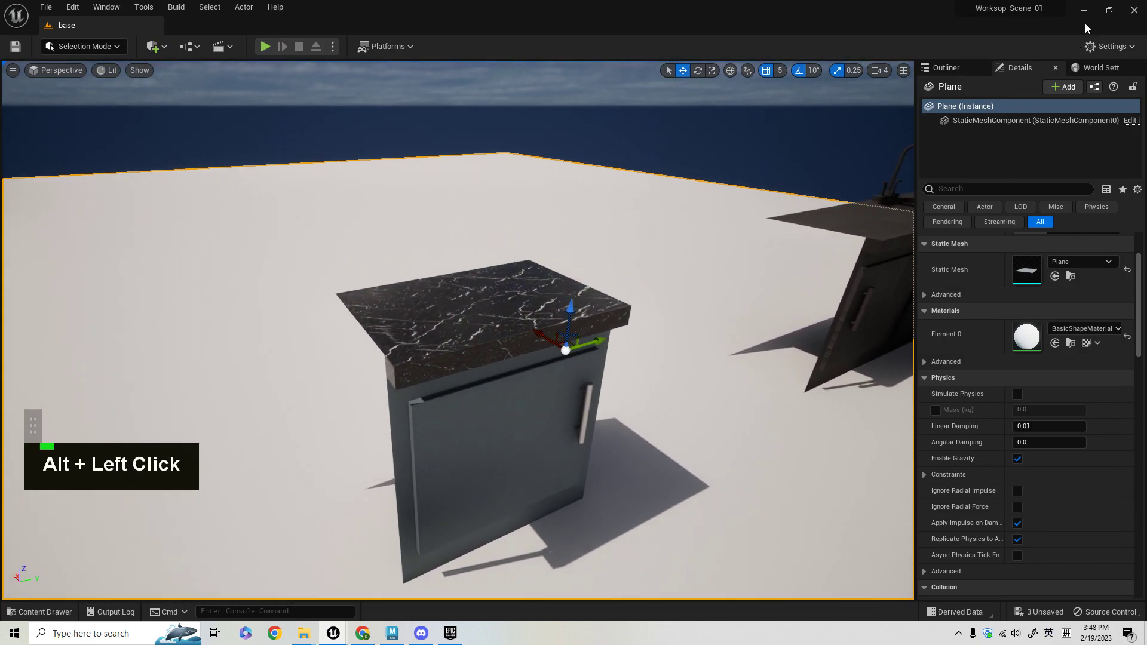
Switch back to Maya, select the cabinet_1 group, and start exporting the selection
left_click(1082, 10)
key("q")
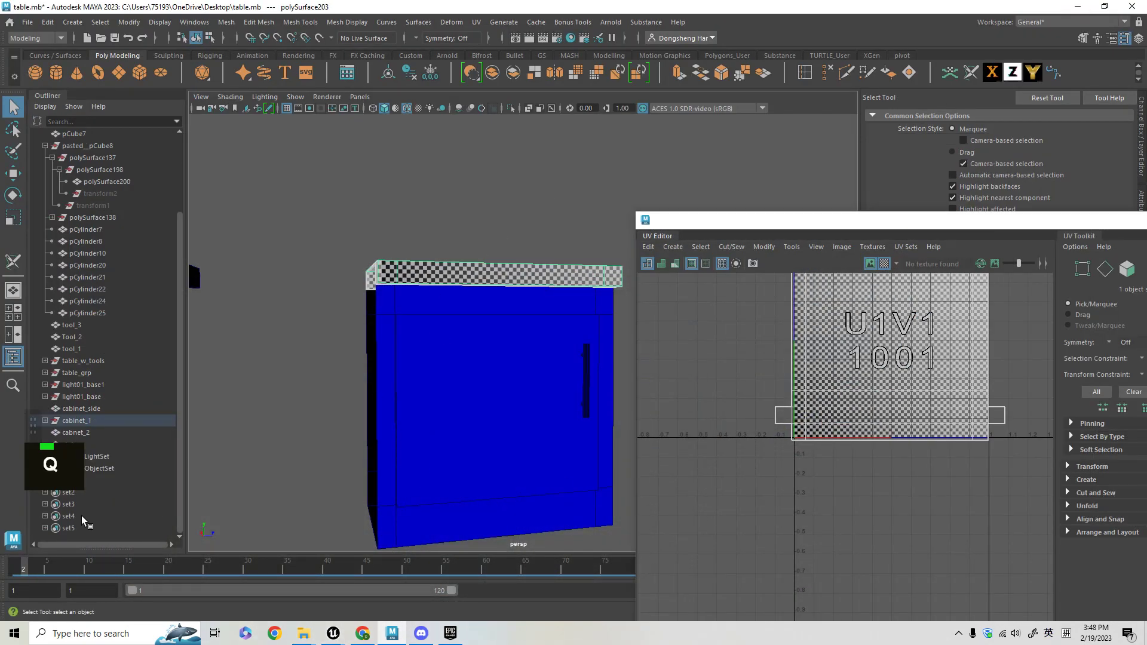
left_click(109, 421)
left_click_drag(457, 373, 386, 455, "alt")
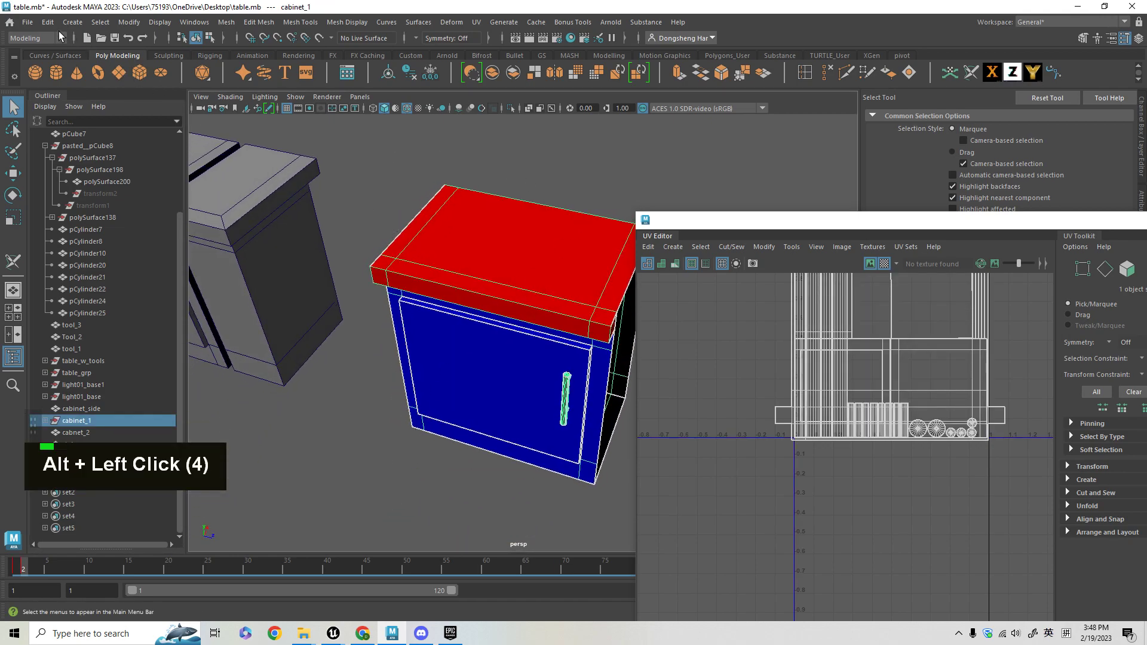
left_click(28, 22)
left_click(65, 180)
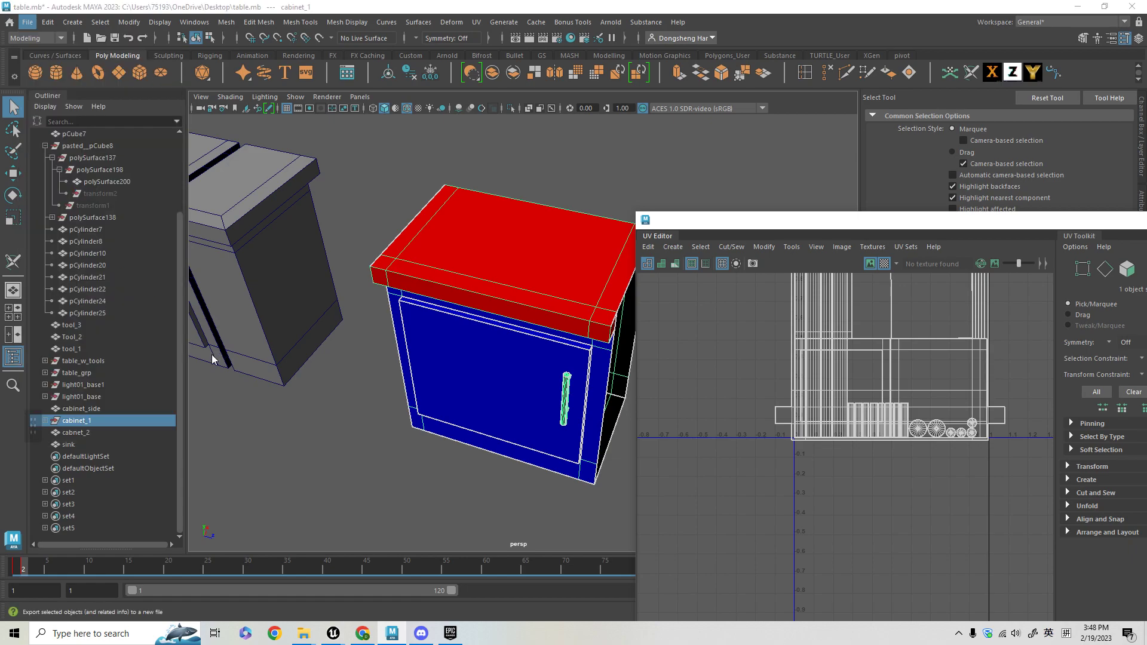
left_click(1027, 492)
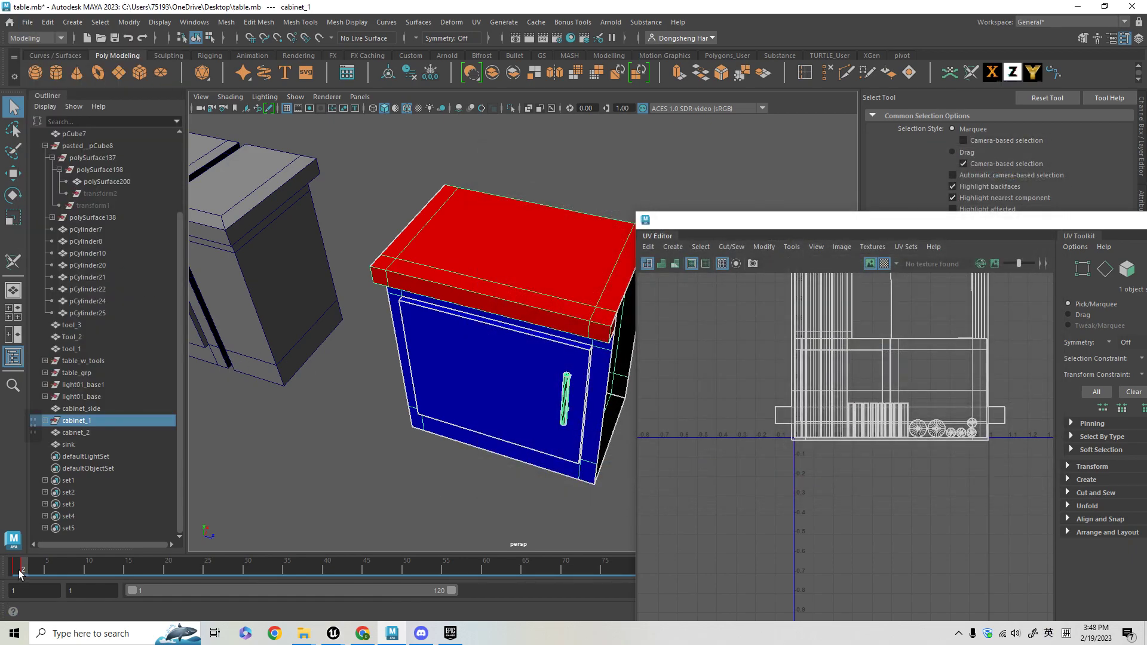
Set the timeline to frame 1 and bring the selected cabinet_1 group into view among the other cabinets
key("f")
key("q")
left_click_drag(513, 414, 62, 52, "alt")
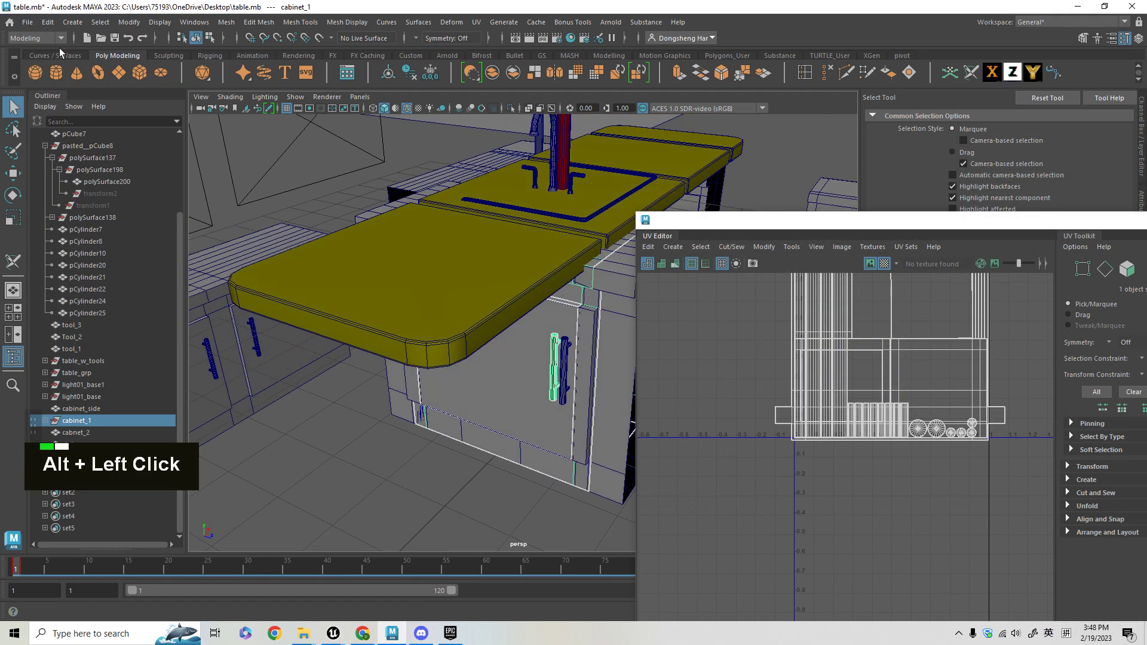
Export the selected cabinet_1 group as FBX, overwriting cabinet_1.fbx in the AD112_Workshop folder
left_click(26, 22)
left_click(66, 180)
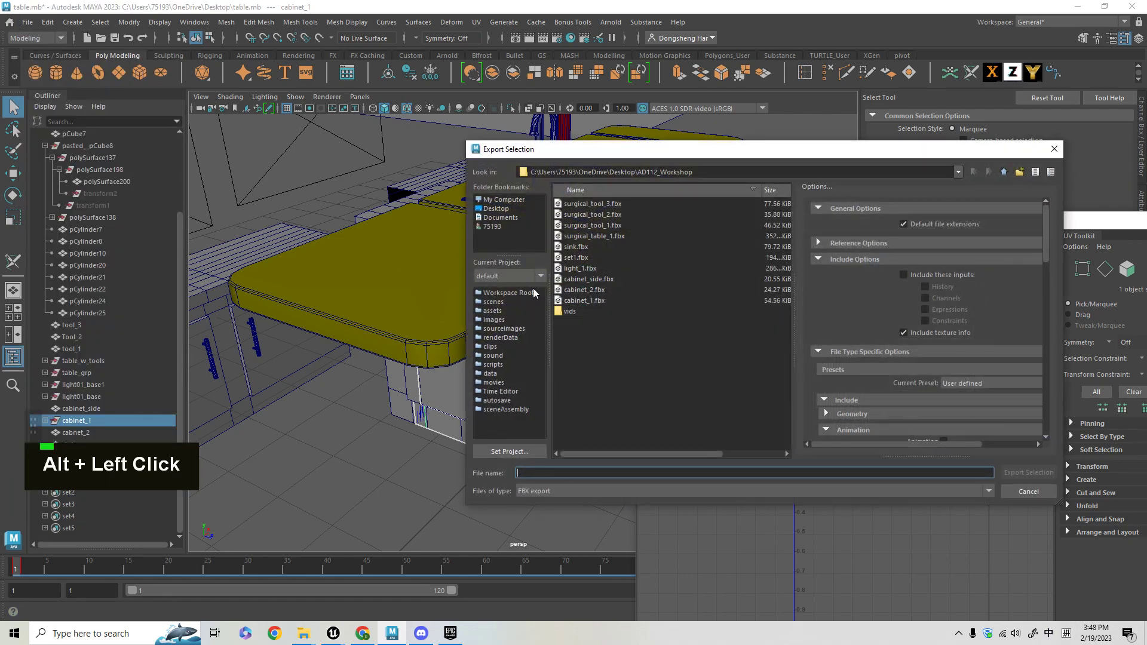
double_click(584, 300)
left_click(770, 377)
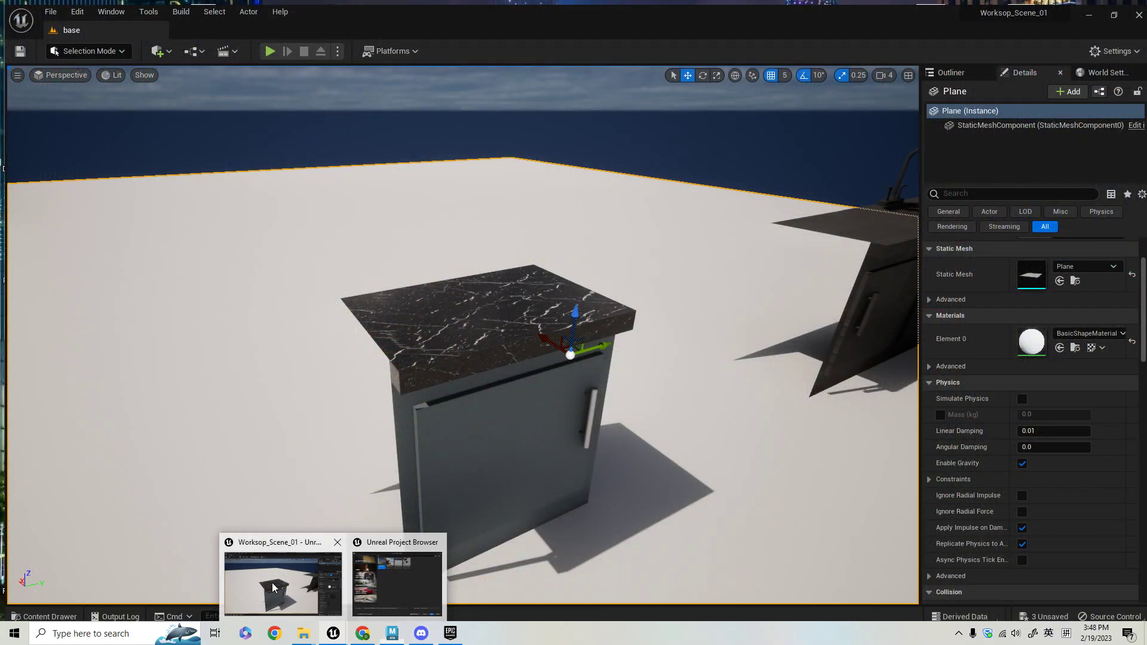
Switch to the Unreal Editor, open the static mesh of the placed cabinet_1, and reimport its base mesh
left_click(281, 574)
left_click(41, 612)
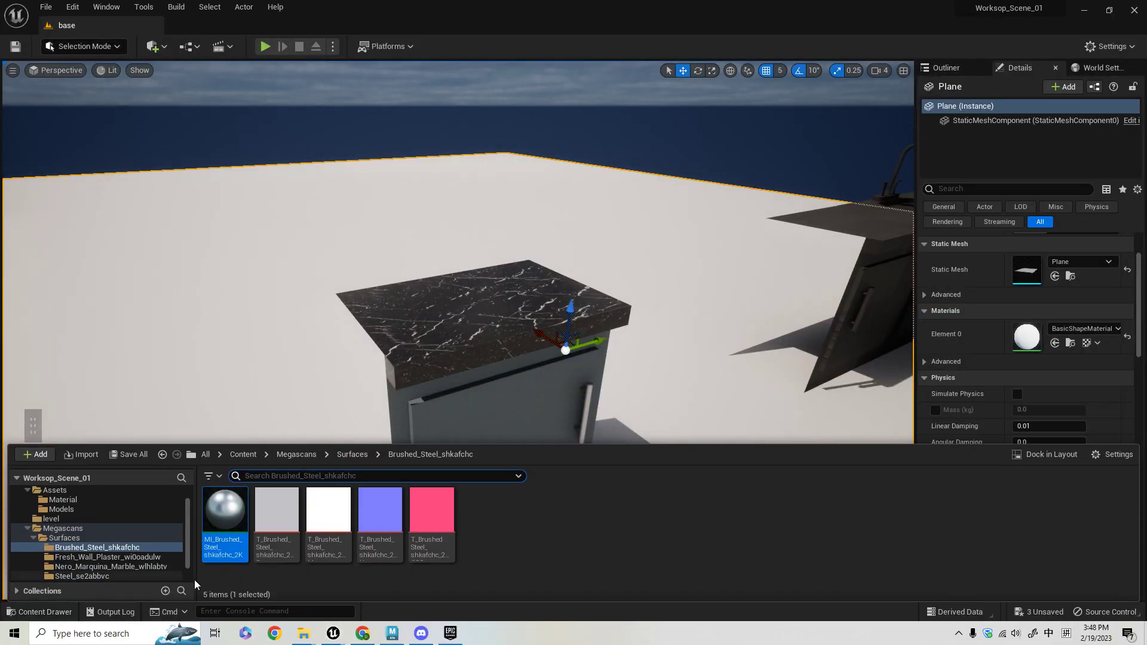
left_click(531, 352)
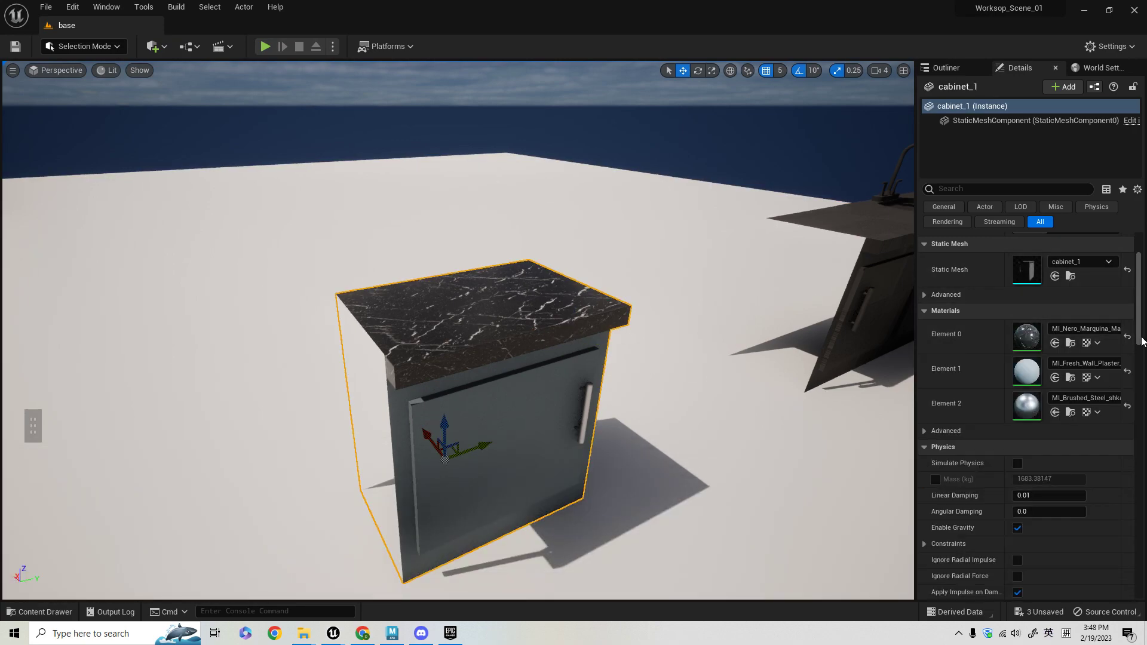
double_click(1019, 268)
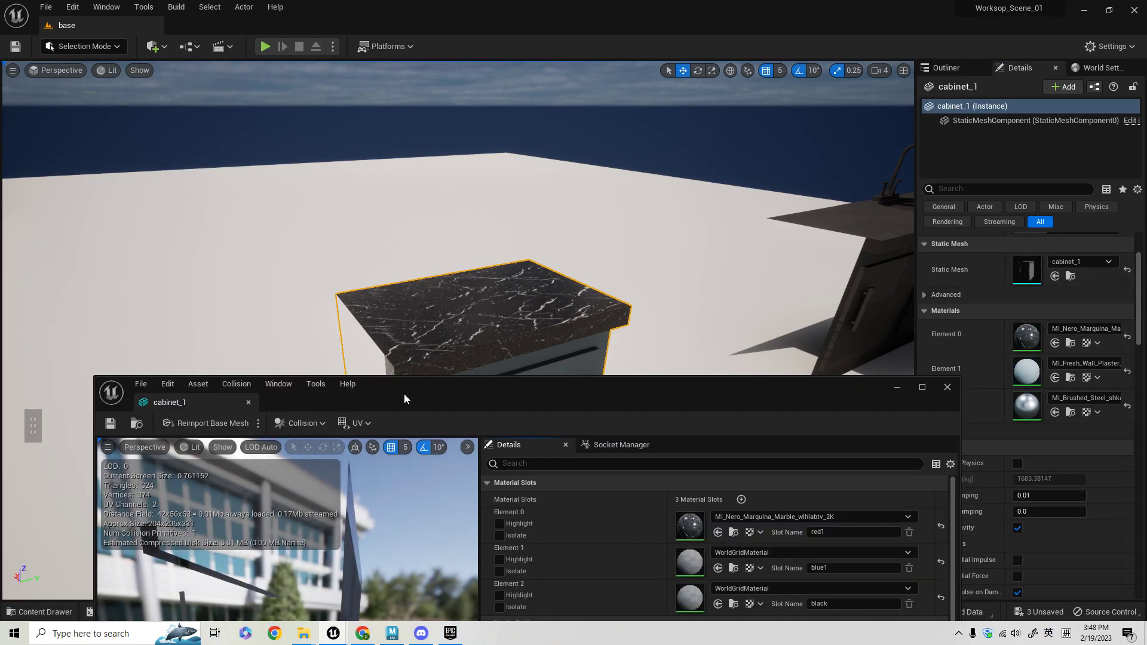
left_click_drag(397, 393, 436, 235)
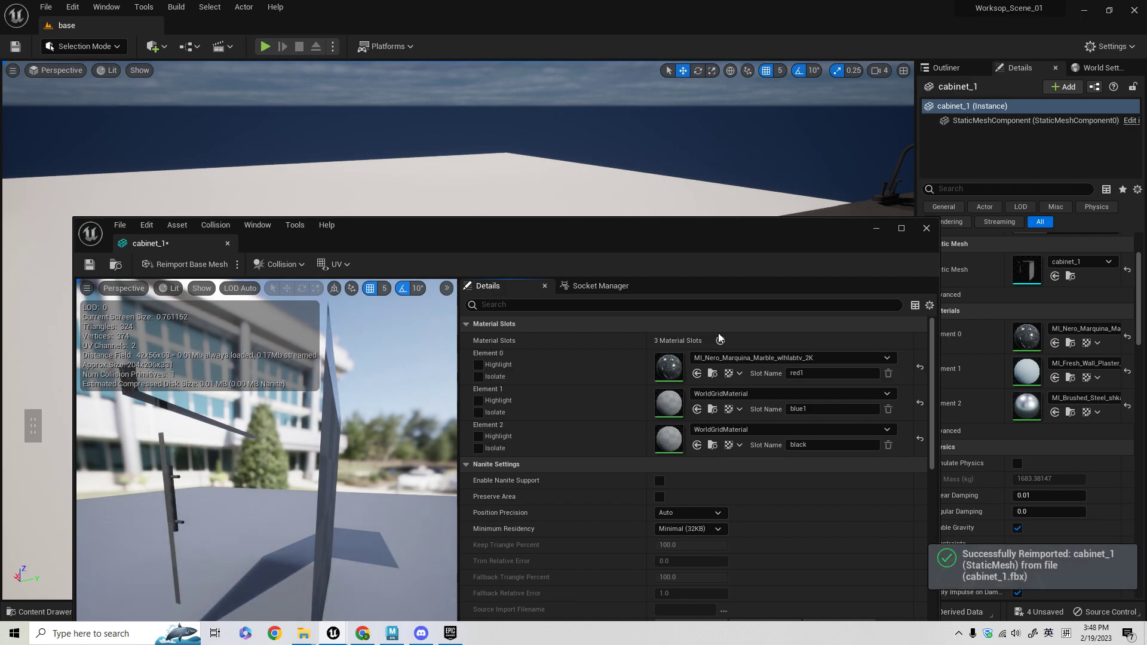
left_click(927, 228)
Examine the marble on cabinet_1's countertop and the door and handle textures from several angles, undoing any accidental move
right_click_drag(400, 297, 404, 297, "alt")
right_click_drag(528, 369, 588, 369, "alt")
left_click_drag(528, 369, 531, 421, "alt")
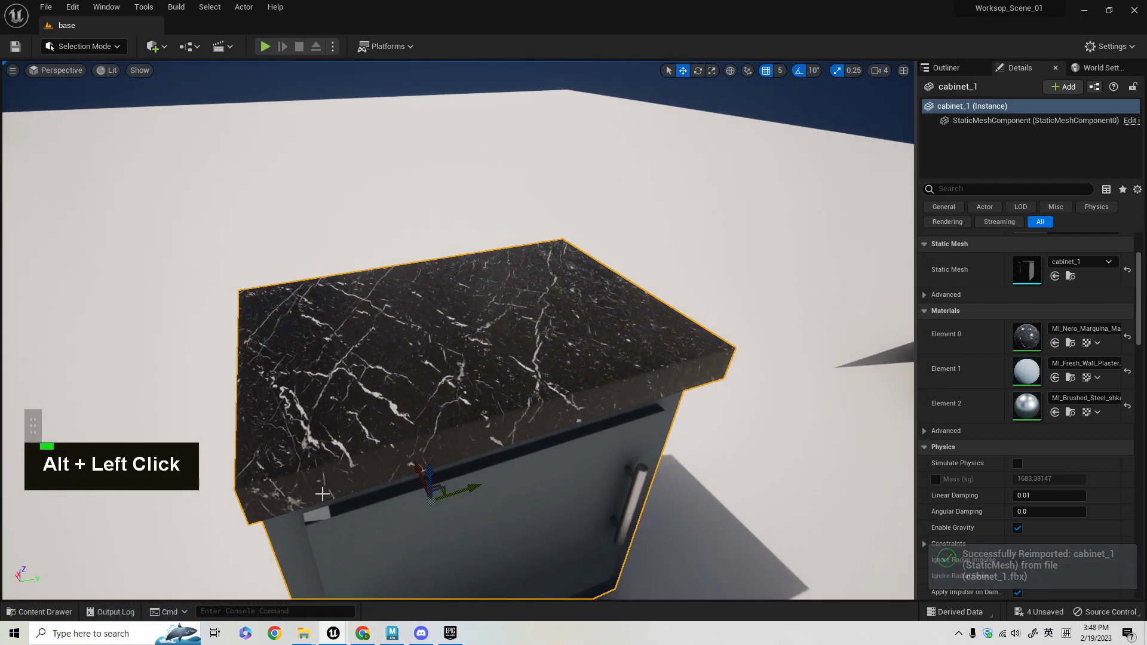
left_click_drag(422, 473, 422, 472, "alt")
key("ctrl+z")
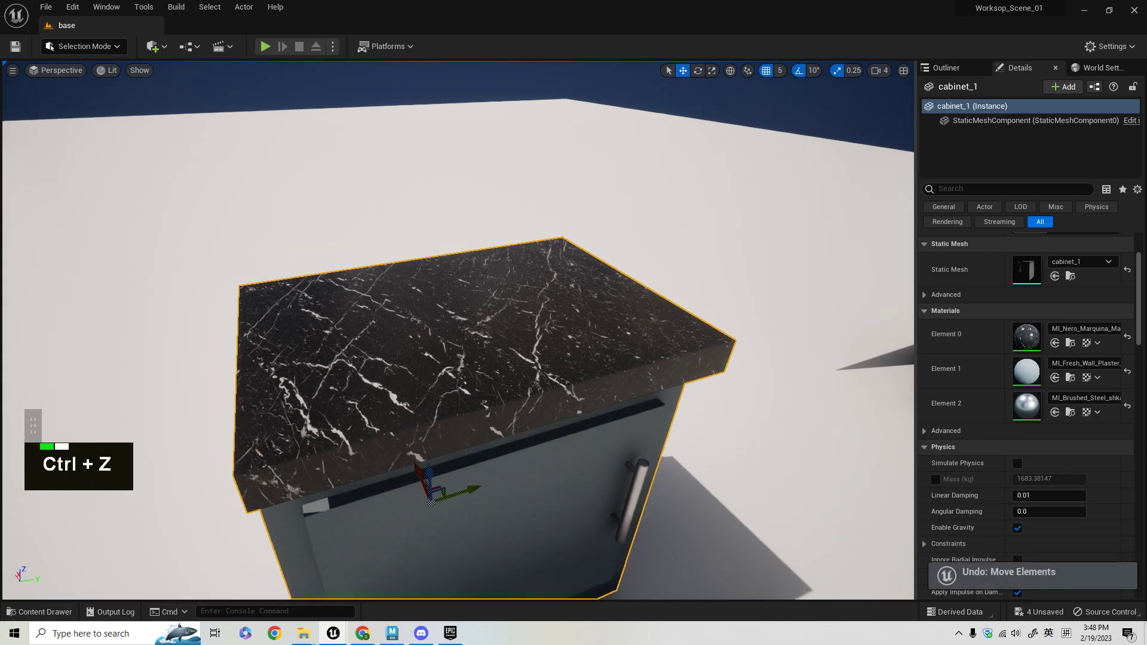
left_click_drag(322, 400, 322, 361, "alt")
left_click_drag(532, 235, 481, 277, "alt")
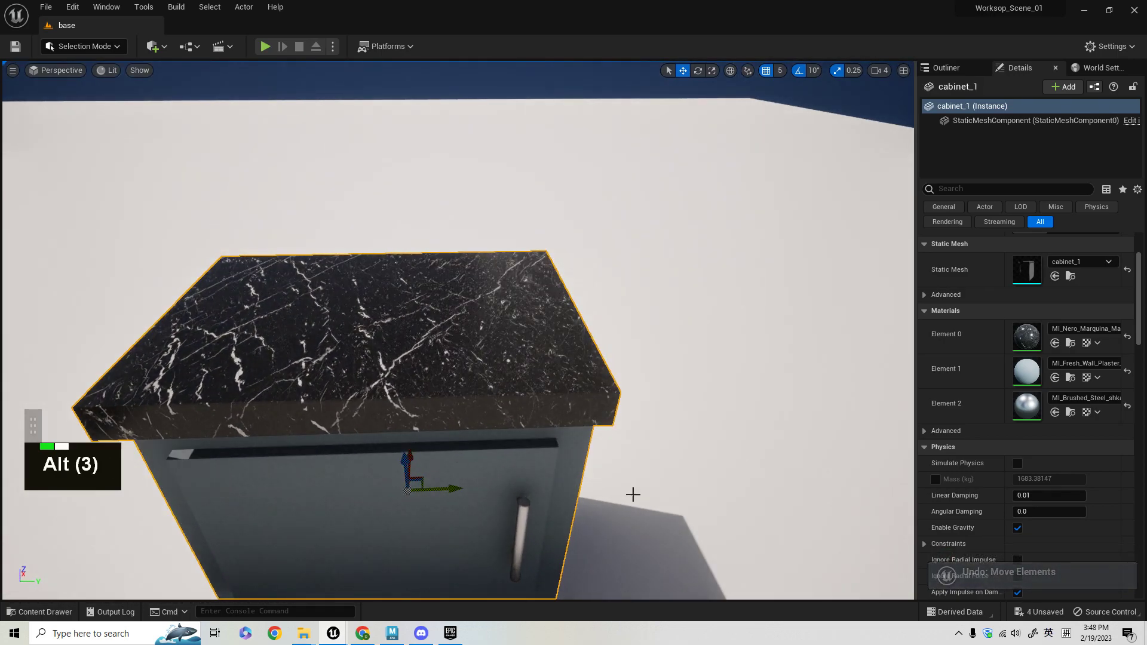
right_click_drag(629, 502, 679, 522, "alt")
left_click_drag(679, 522, 628, 419, "alt")
right_click_drag(628, 419, 628, 416, "alt")
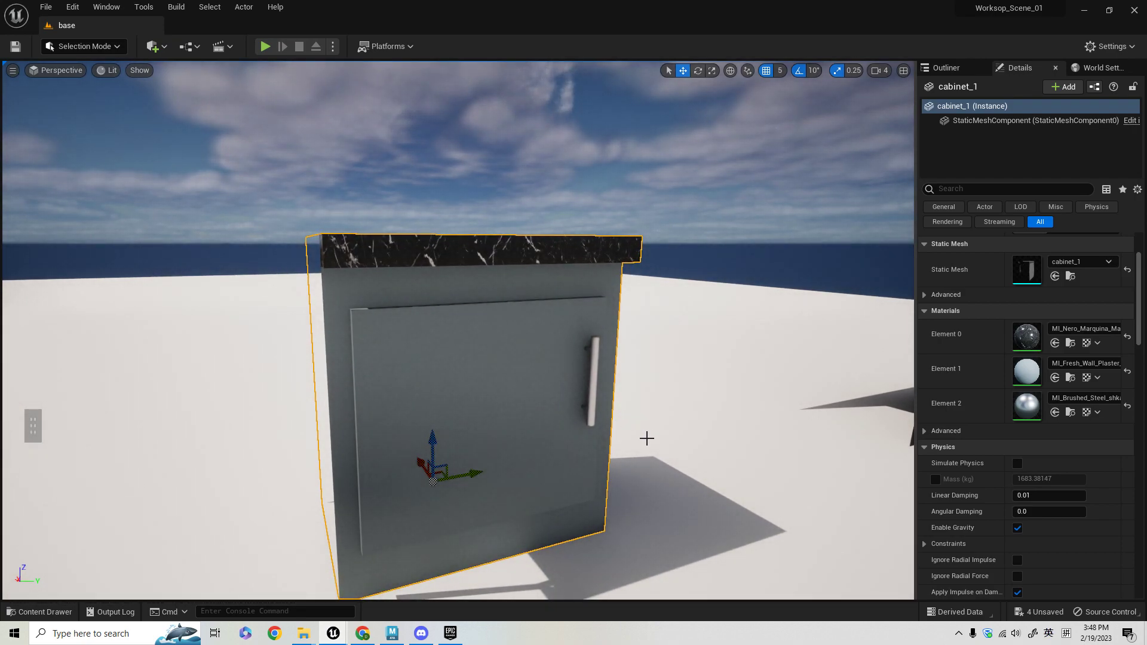
Bring the neighbouring sink cabinet into view and select the sink mesh
middle_click_drag(706, 405, 690, 407, "alt")
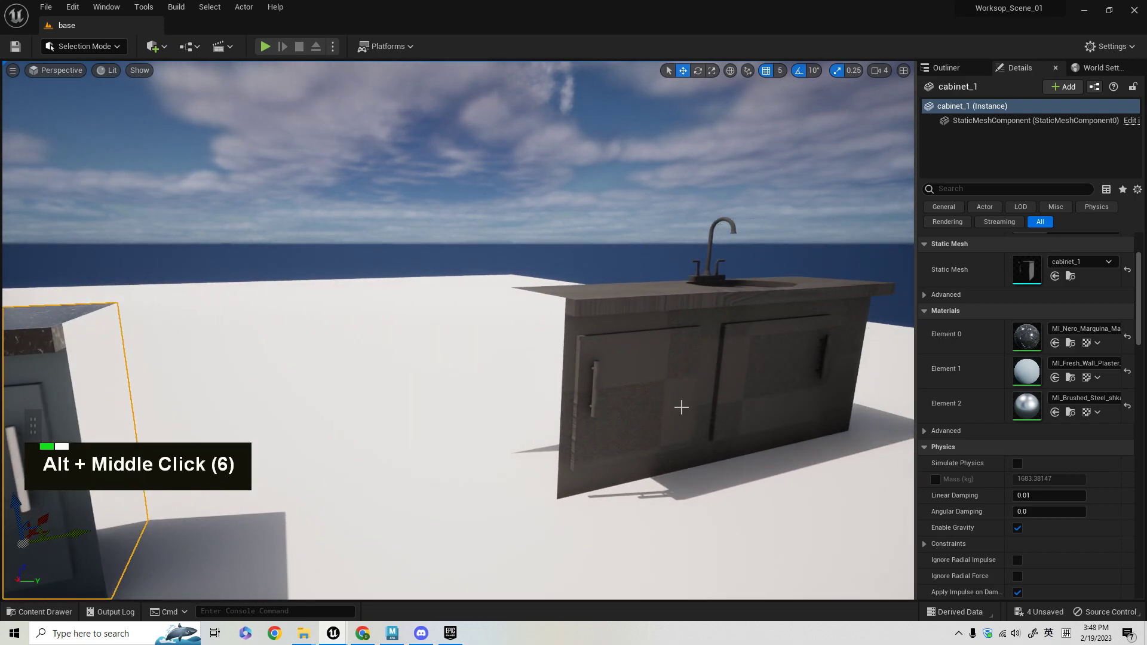
right_click_drag(646, 358, 660, 353, "alt")
left_click_drag(661, 353, 633, 347, "alt")
middle_click_drag(634, 347, 504, 300, "alt")
left_click_drag(503, 300, 504, 323, "alt")
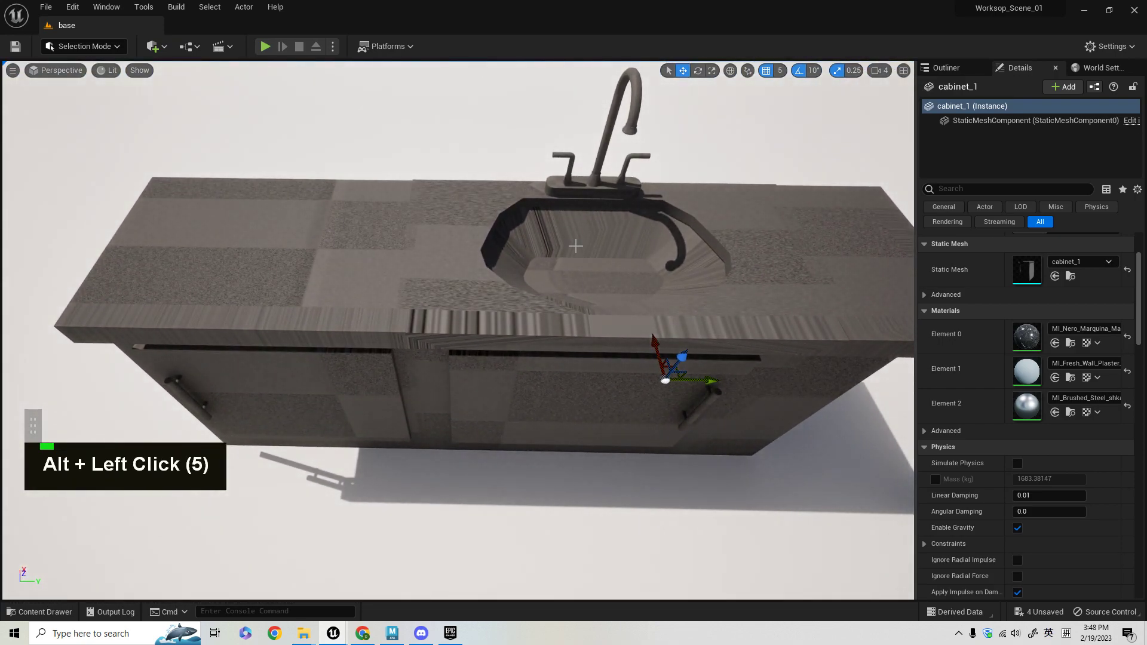
left_click(665, 213)
right_click_drag(665, 213, 687, 191, "alt")
mouse_move(595, 352)
left_mouse_down()
mouse_move(167, 343)
mouse_move(596, 346)
left_mouse_up()
middle_click_drag(692, 306, 704, 341, "alt")
middle_click_drag(692, 307, 645, 334, "alt")
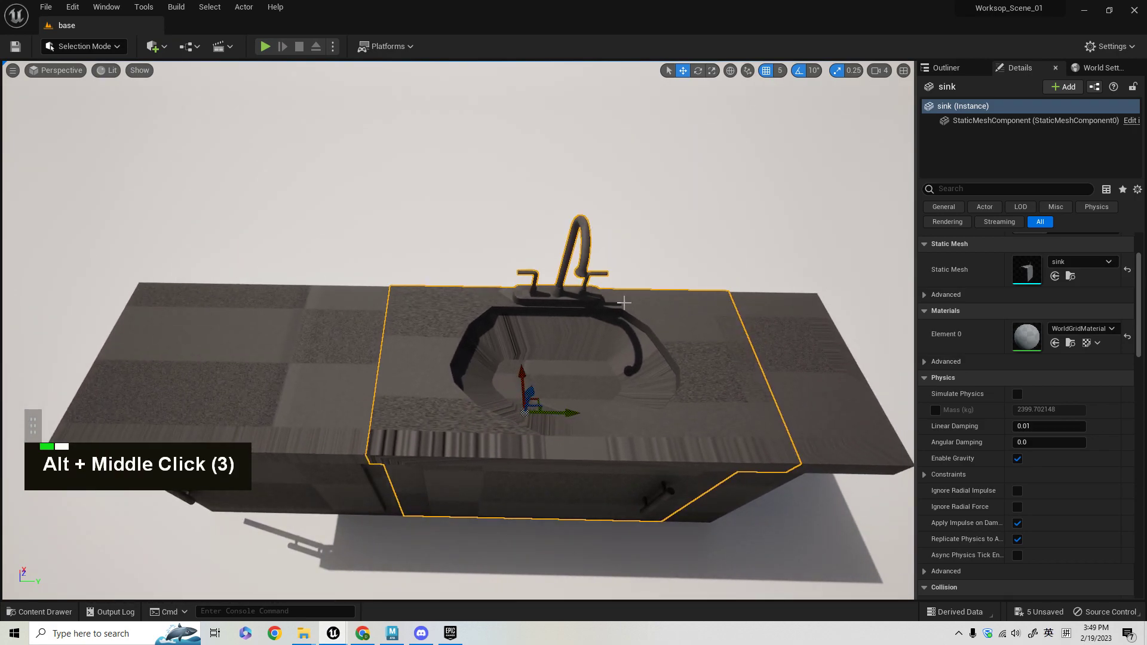
Examine the texture mapping on the sink's faucet, basin and countertop edge up close
right_click_drag(622, 302, 663, 304, "alt")
left_click_drag(624, 303, 642, 340, "alt")
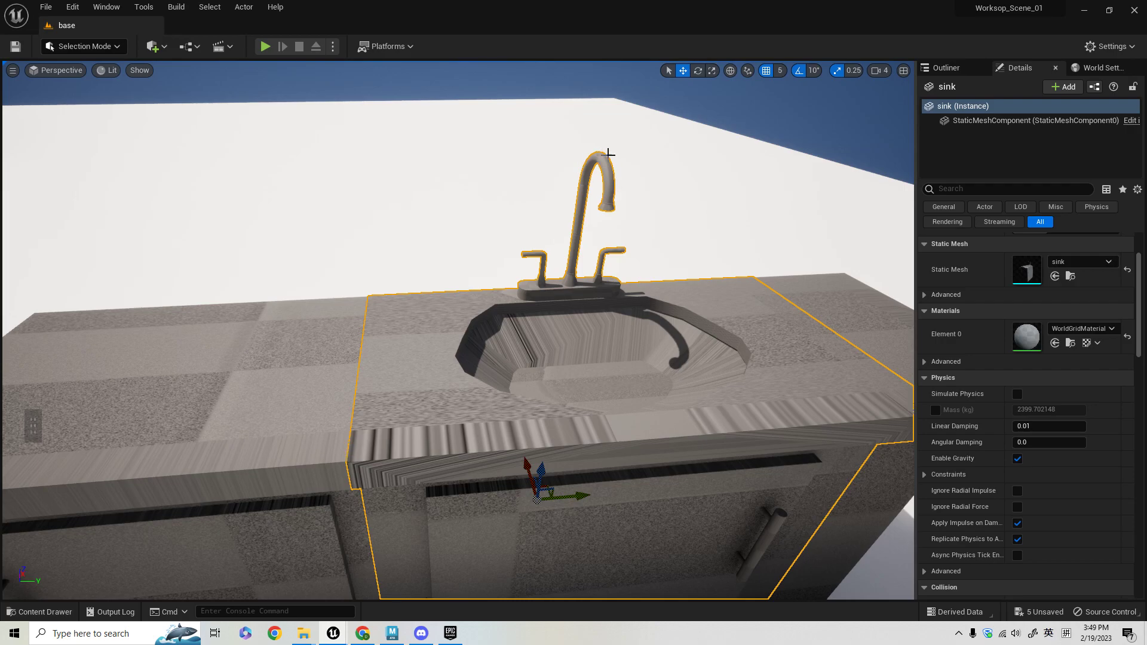
right_click_drag(642, 438, 675, 474, "alt")
left_click_drag(675, 473, 609, 400, "alt")
right_click_drag(609, 400, 603, 378, "alt")
right_click_drag(564, 316, 591, 344, "alt")
left_click_drag(592, 344, 640, 385, "alt")
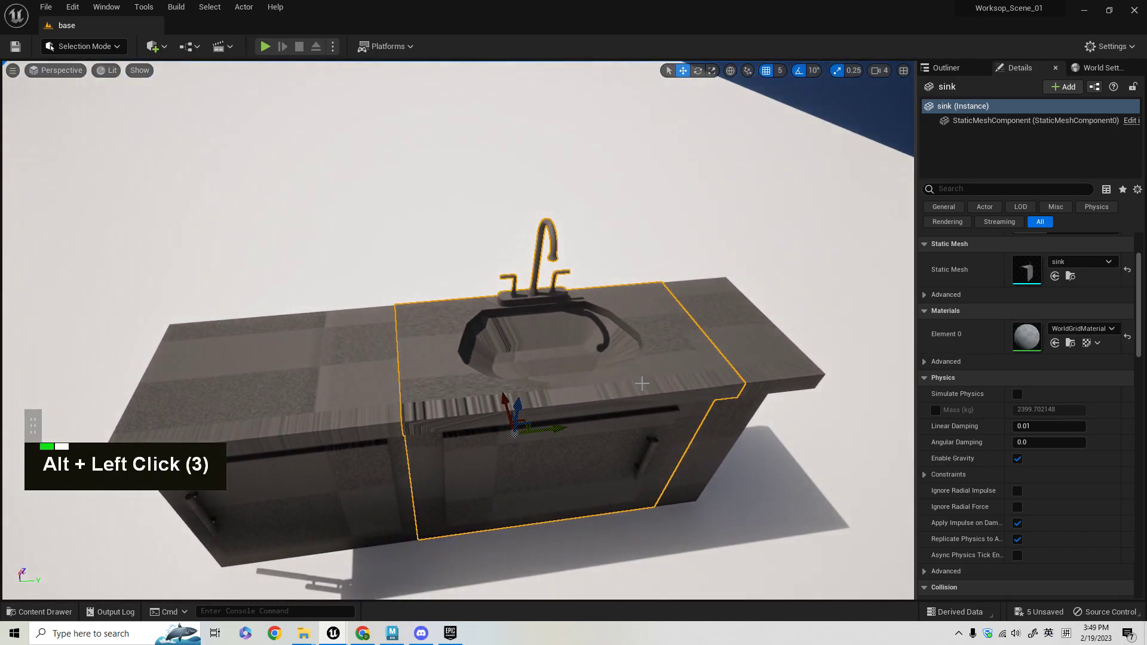
Switch back to Maya, set the timeline to frame 2, and close the UV Editor
mouse_move(394, 635)
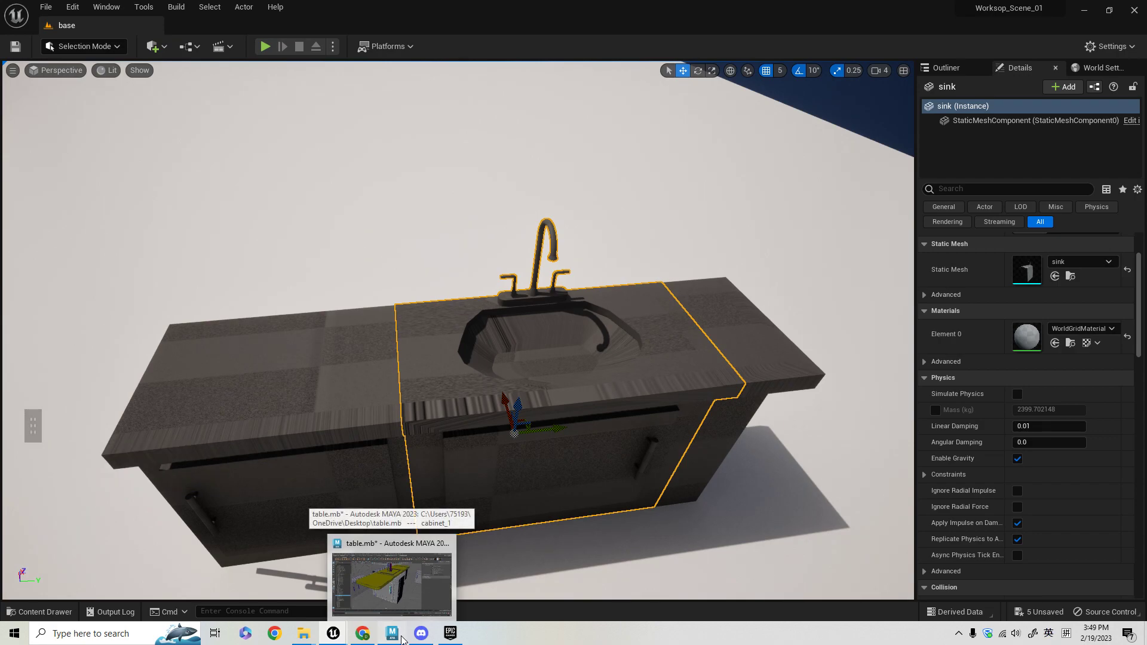
left_click(391, 573)
left_click(24, 572)
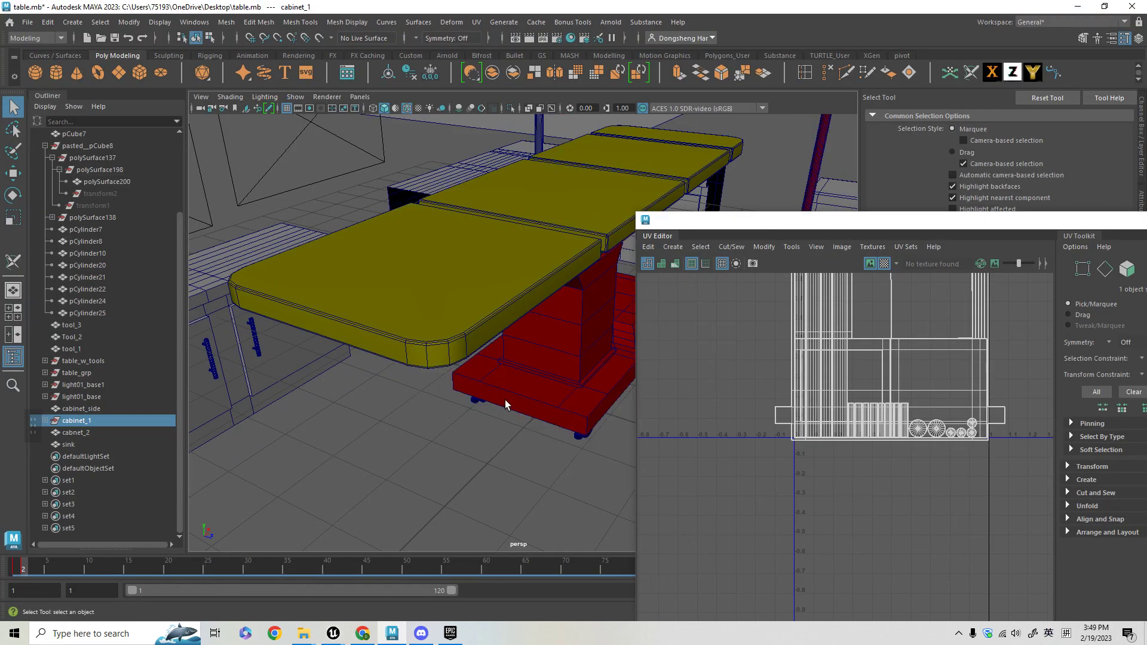
middle_click_drag(505, 403, 374, 392, "alt")
key("f")
key("ctrl+z")
left_click_drag(1019, 223, 670, 225)
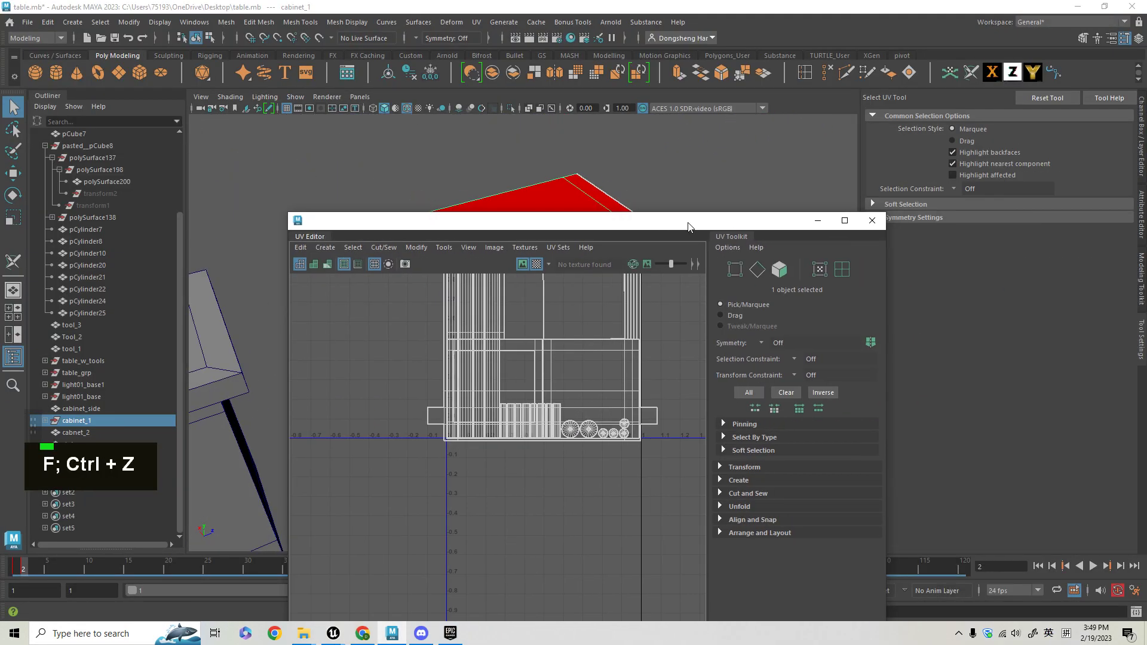
left_click(873, 221)
Select the sink model and frame it, viewing its front, basin and countertop
middle_click_drag(501, 402, 583, 404, "alt")
right_click_drag(583, 404, 502, 321, "alt")
left_click(472, 334)
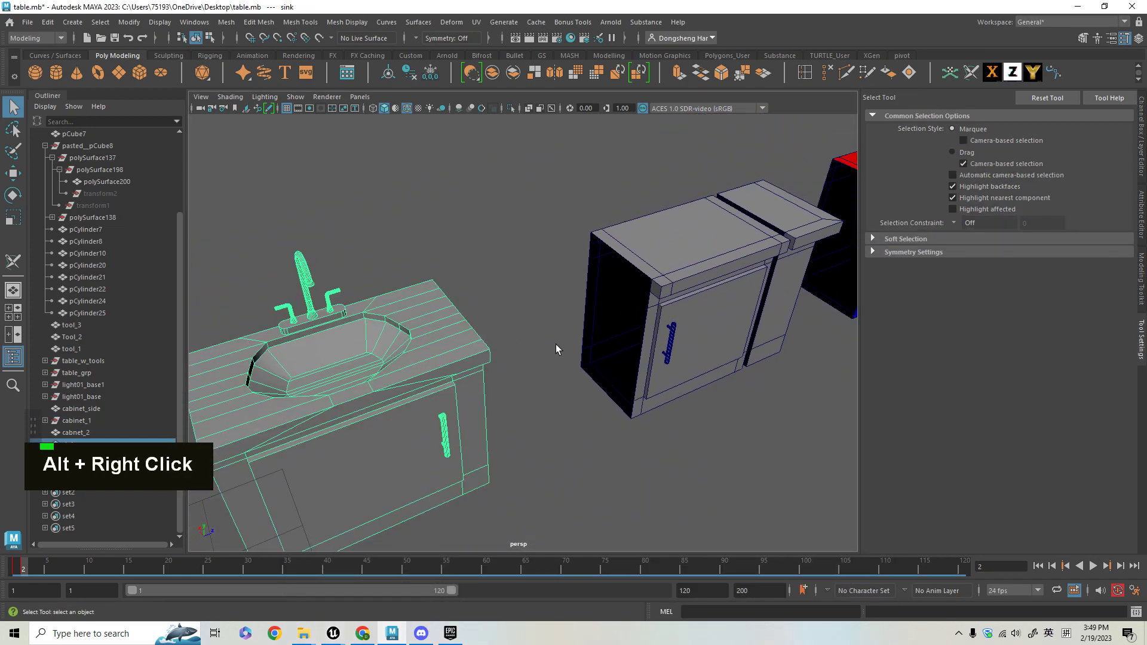
key("f")
left_click_drag(641, 373, 543, 396, "alt")
right_click_drag(543, 397, 456, 330, "alt")
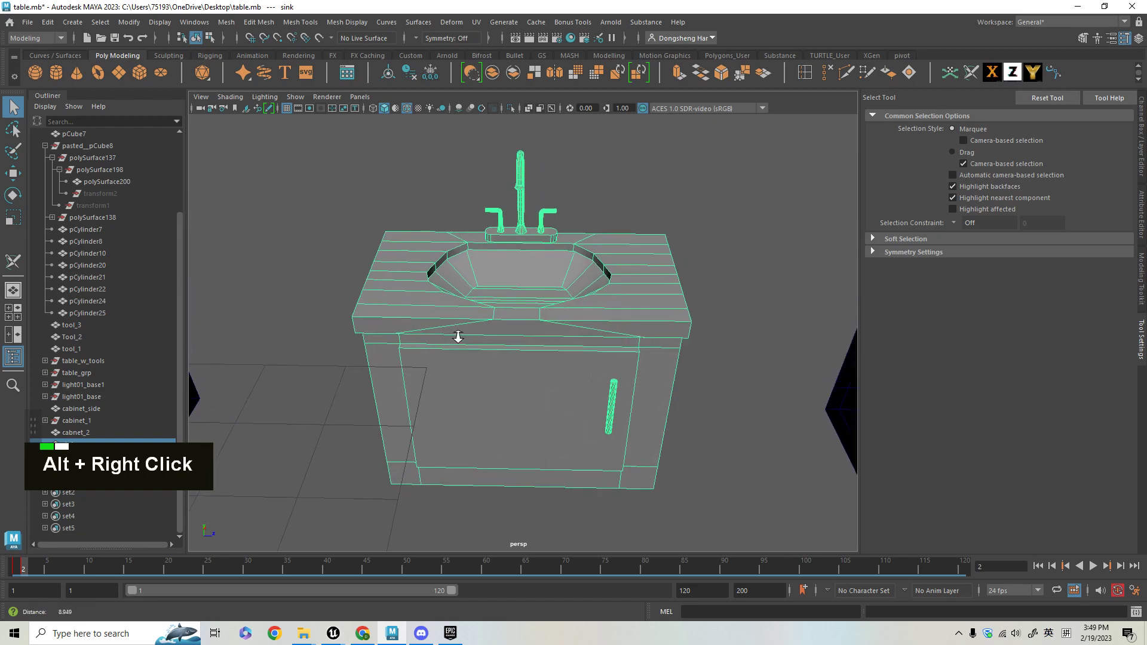
left_click_drag(455, 330, 481, 417, "alt")
middle_click_drag(522, 313, 568, 294, "alt")
left_click_drag(568, 294, 490, 184, "alt")
right_click_drag(489, 185, 502, 191, "alt")
left_click_drag(503, 192, 439, 328, "alt")
Switch the sink to face selection and check the faces on the countertop's edge and underside
right_click_drag(430, 286, 416, 360)
key("q")
left_click(416, 360)
left_click_drag(424, 332, 417, 259, "alt")
right_click_drag(417, 259, 491, 243, "alt")
left_click_drag(490, 243, 478, 203, "alt")
left_click(487, 233, "shift")
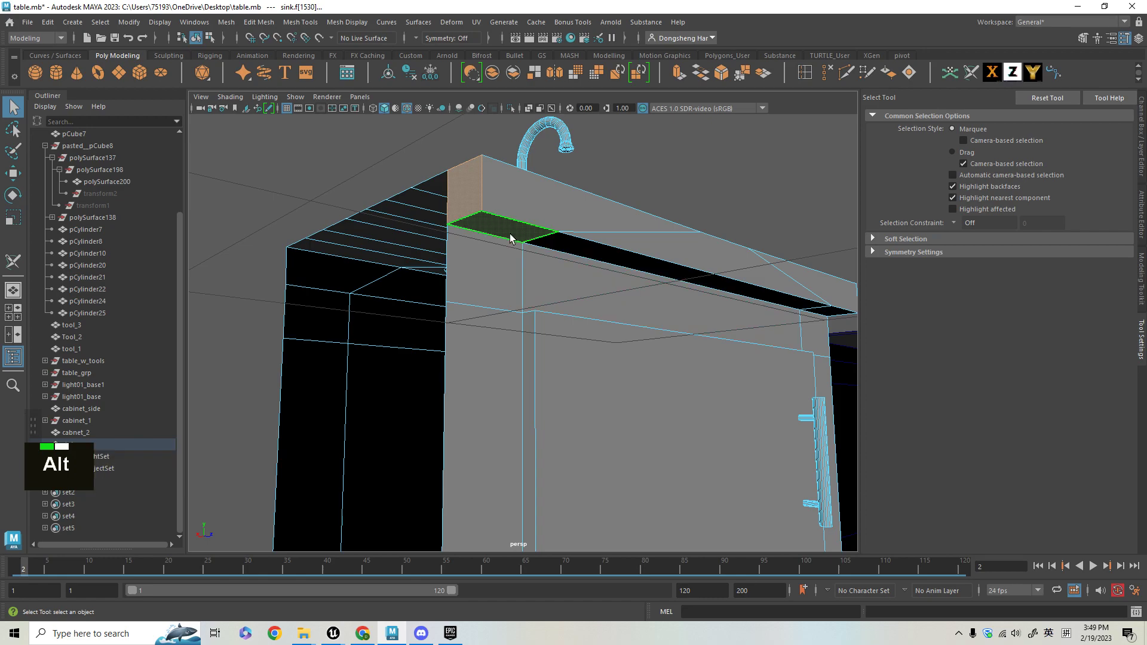
left_click_drag(585, 266, 543, 327, "alt")
middle_click_drag(544, 327, 510, 403, "alt")
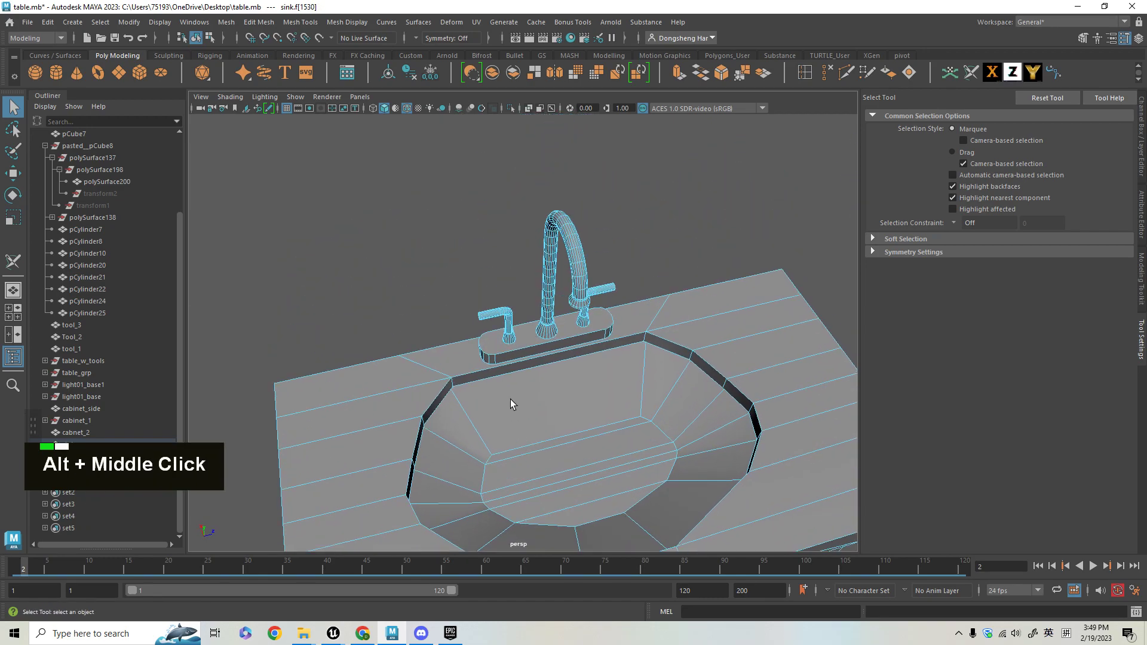
Select all faces of the faucet, its two handles and its base, and separate them from the sink cabinet
left_click_drag(510, 402, 509, 378, "alt")
double_click(492, 347)
right_click_drag(492, 346, 556, 377, "alt")
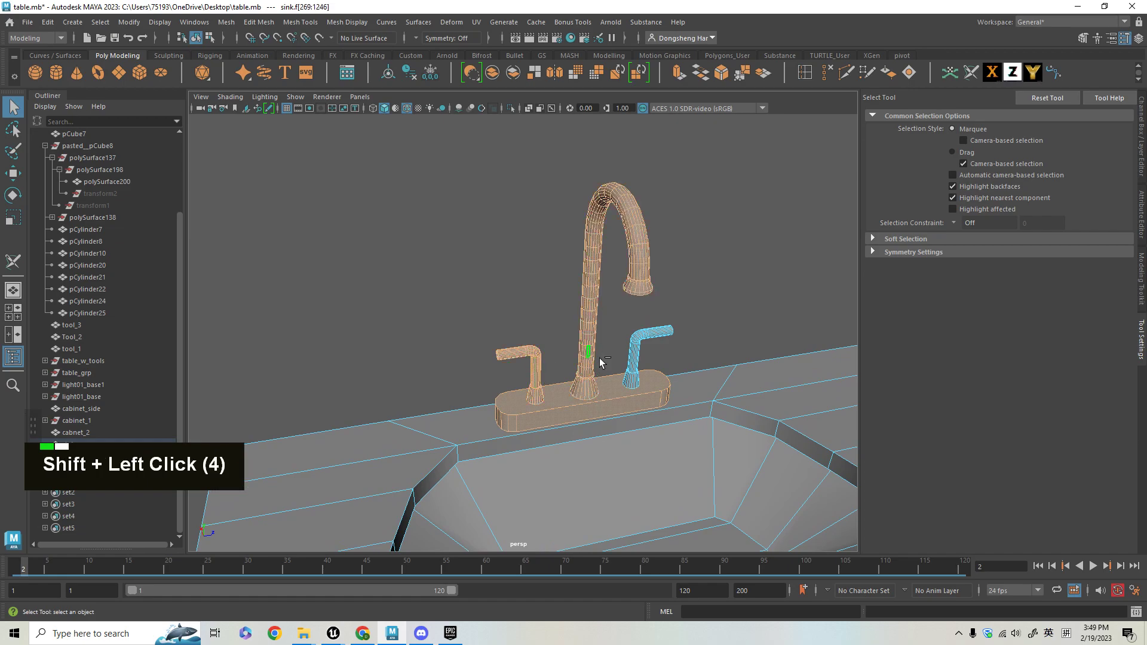
right_click_drag(684, 409, 607, 390, "alt")
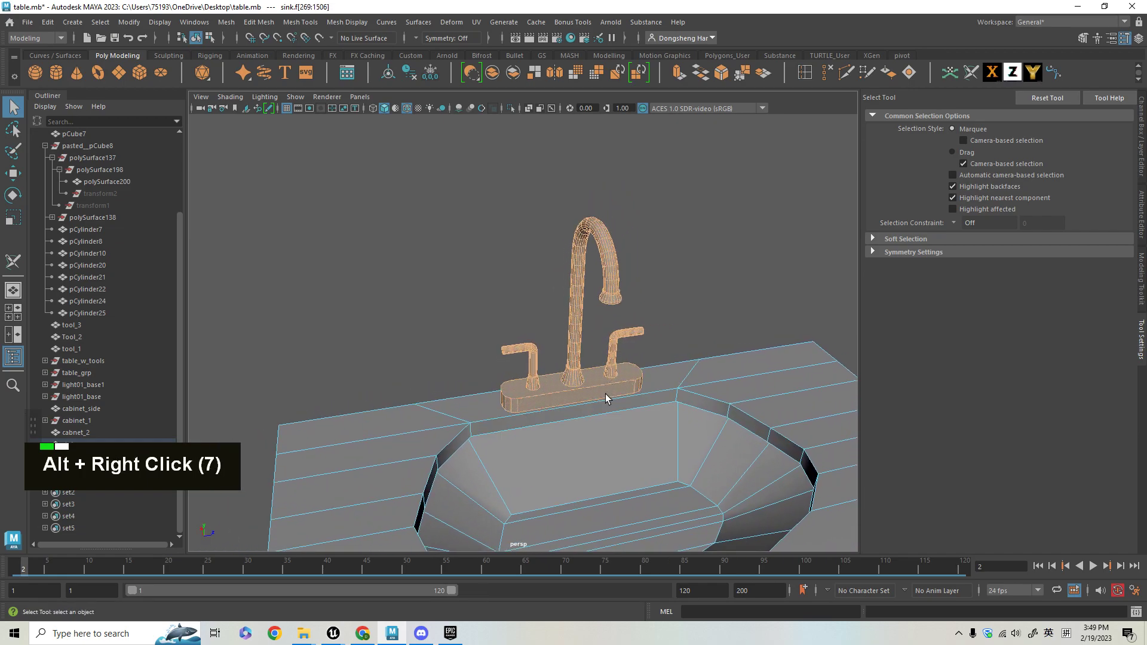
middle_click_drag(607, 391, 594, 353, "alt")
left_click_drag(594, 353, 504, 92, "alt")
left_click(509, 74)
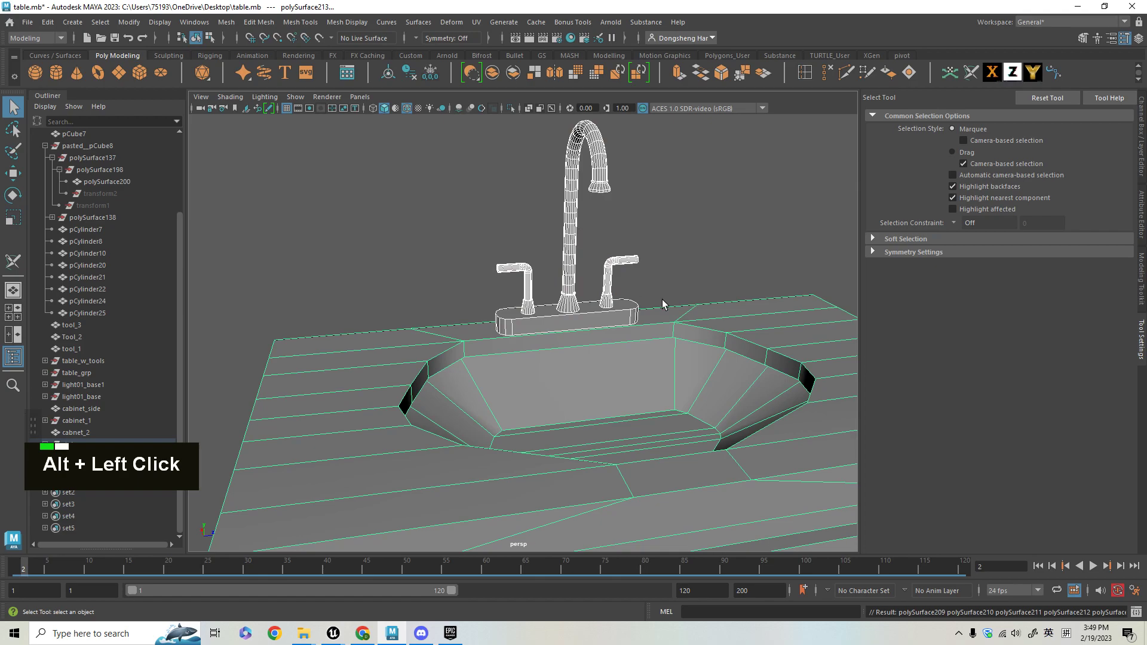
Deselect the cabinet body and combine the separated faucet parts into one object
right_click_drag(662, 300, 597, 256, "alt")
left_click(435, 411, "ctrl")
left_click_drag(584, 370, 538, 197, "alt")
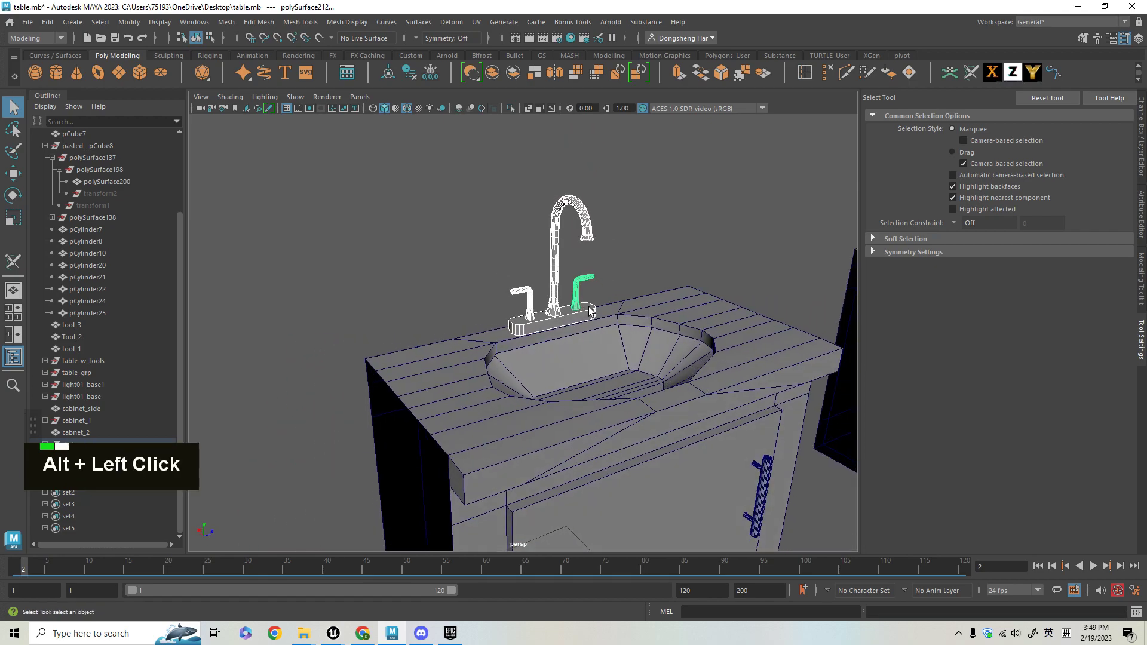
right_click_drag(537, 197, 561, 212, "alt")
left_click(492, 73)
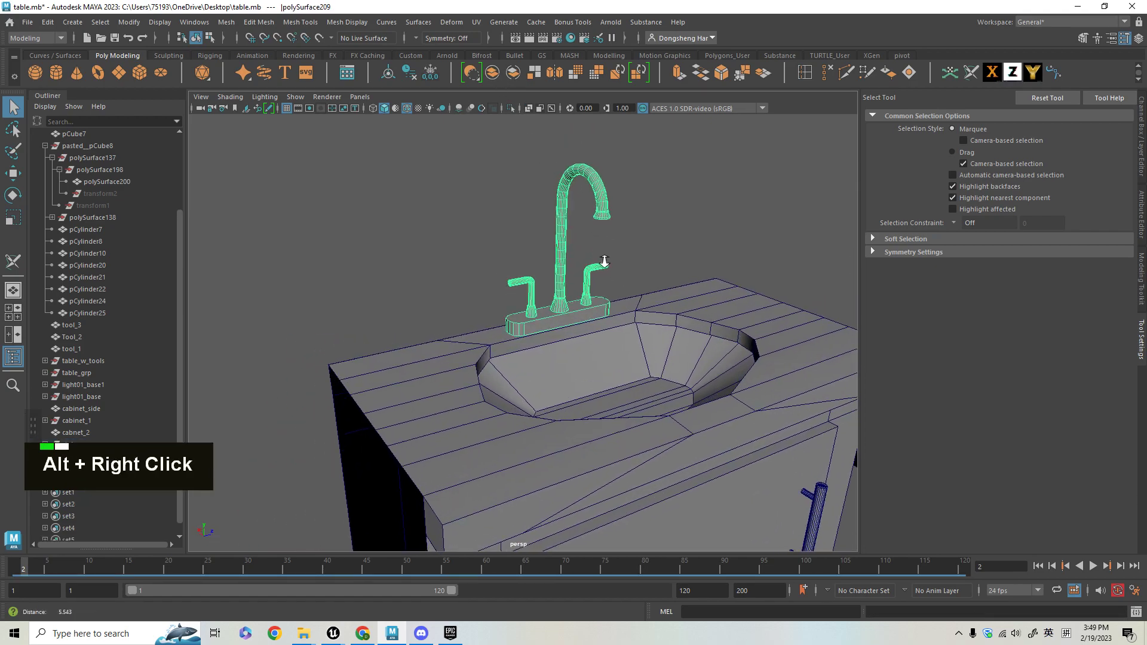
left_click_drag(630, 476, 612, 409, "alt")
right_click_drag(611, 409, 528, 203, "alt")
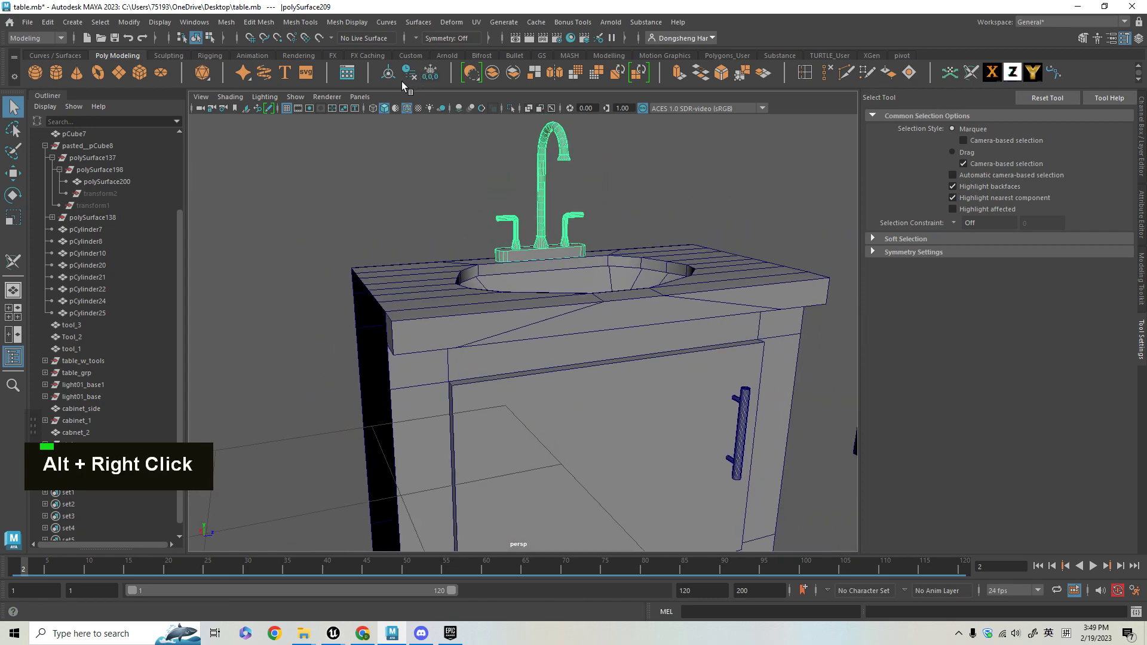
Select the sink's cabinet body, frame it, and switch it to face selection
left_click_drag(472, 166, 682, 421, "alt")
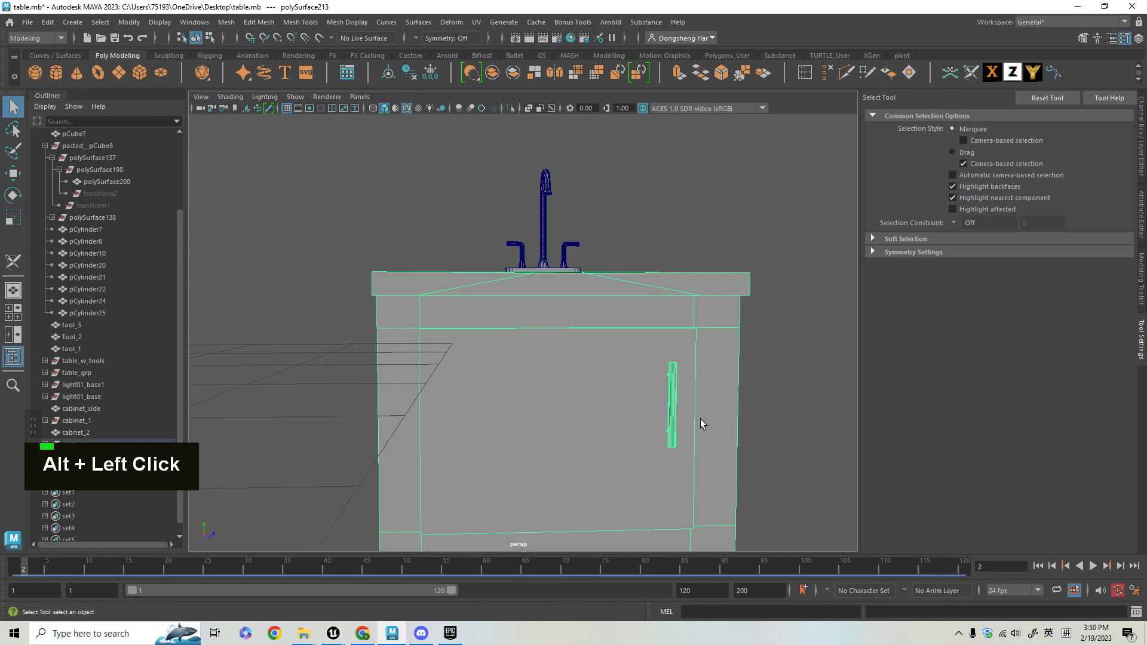
key("f")
left_click_drag(657, 351, 679, 275, "alt")
right_click(675, 302)
Select the faces of the door handle's bar and both mounts, and extract them from the cabinet body
left_click(679, 290)
key("q")
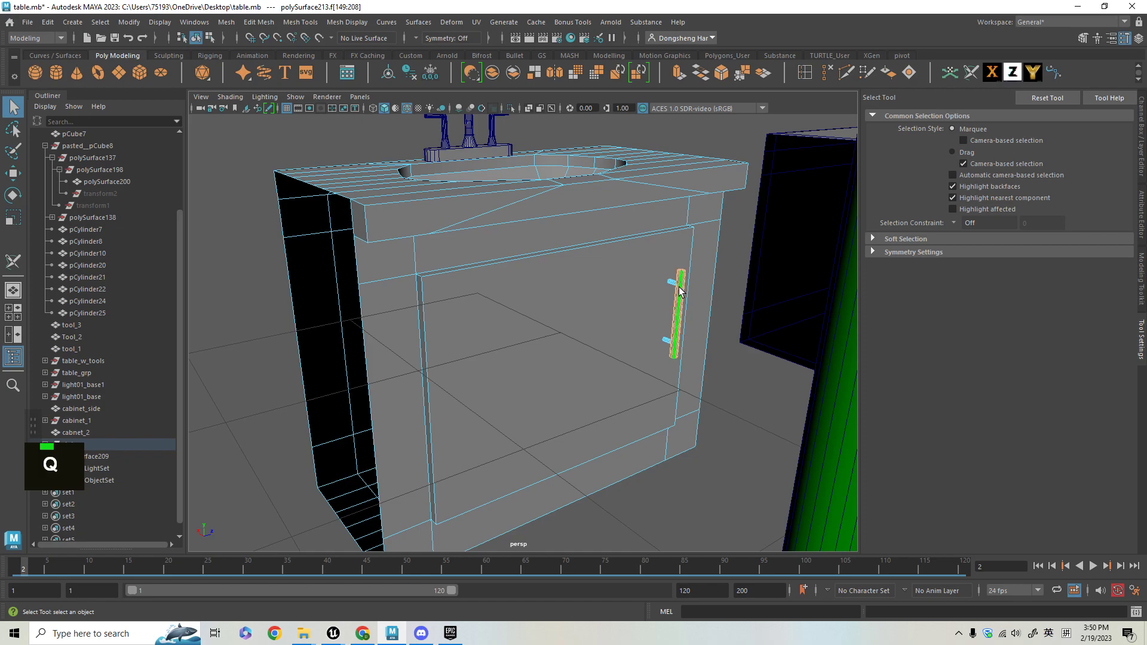
left_click(671, 286, "shift")
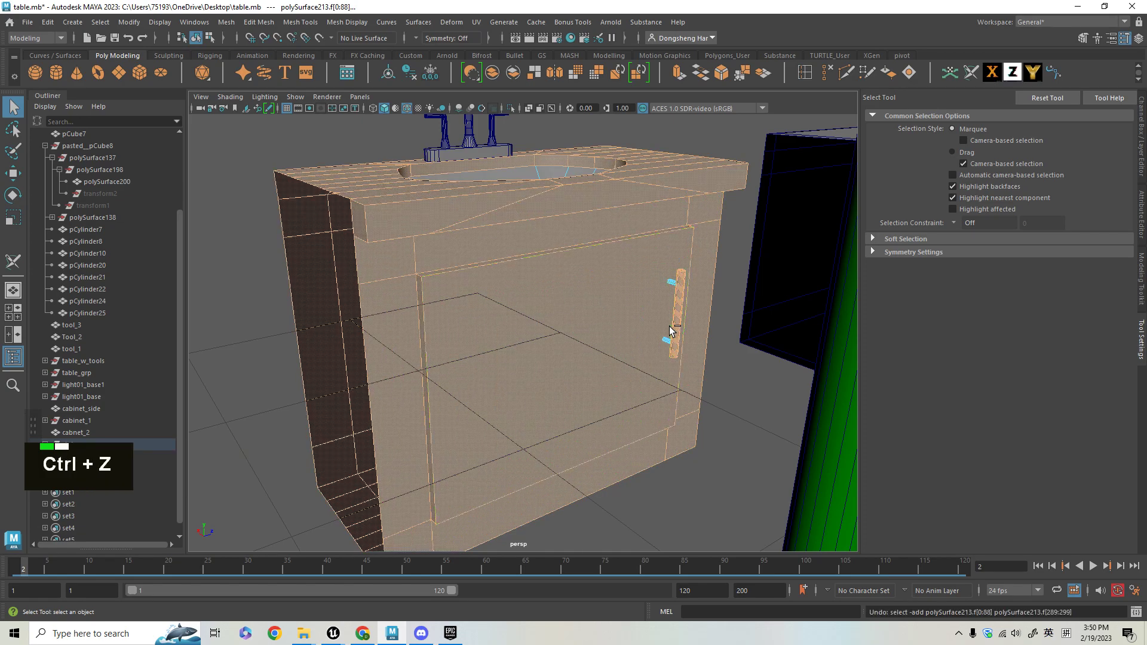
key("ctrl+z")
key("ctrl+z")
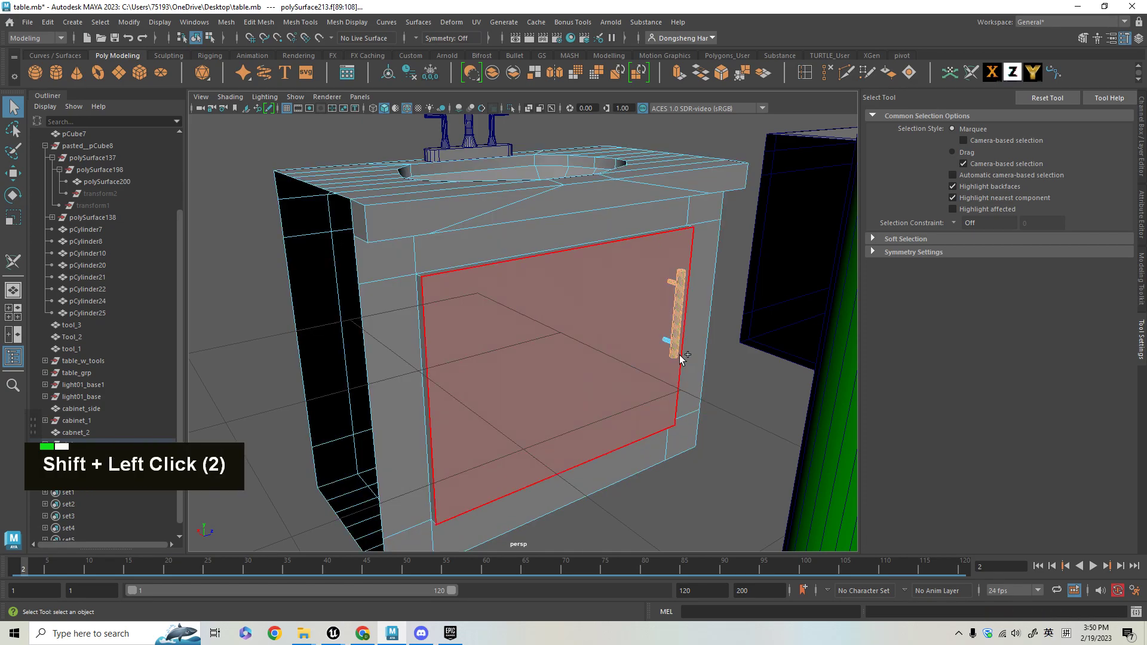
right_click_drag(675, 361, 540, 230, "alt")
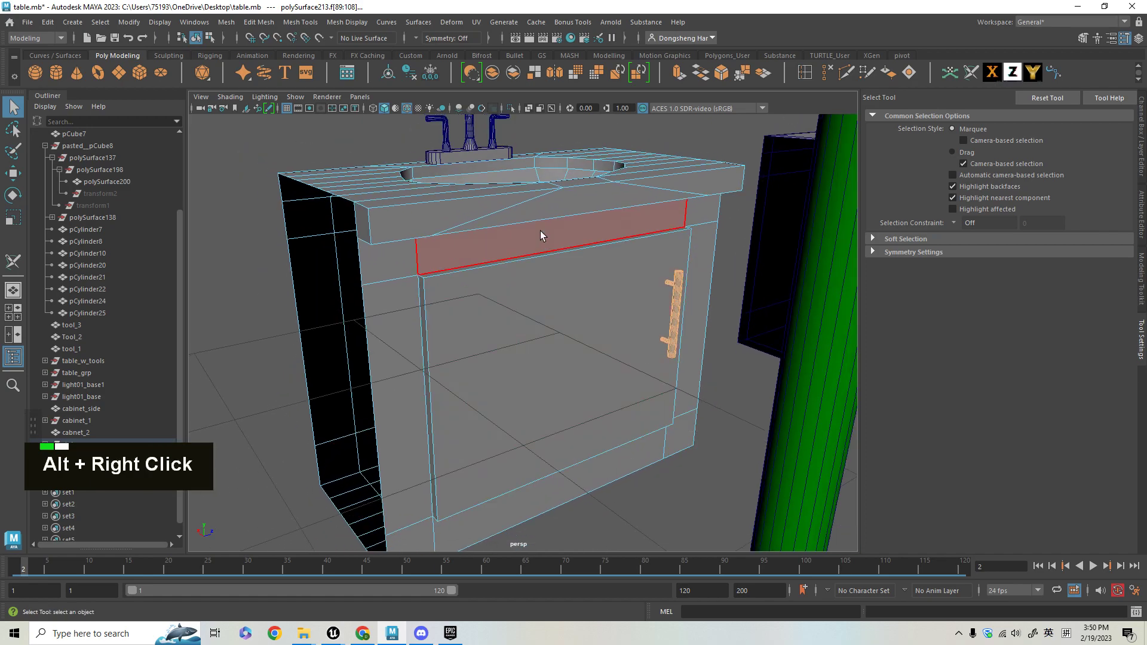
left_click(532, 75)
middle_click_drag(630, 291, 528, 253, "alt")
right_click_drag(528, 253, 528, 295, "alt")
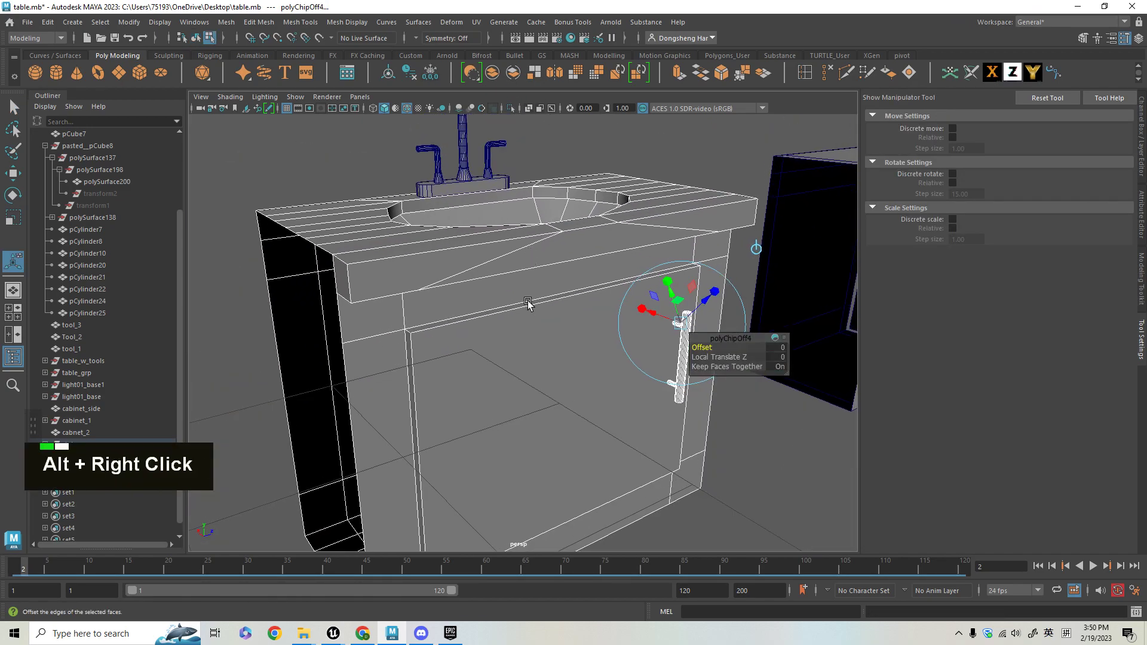
key("q")
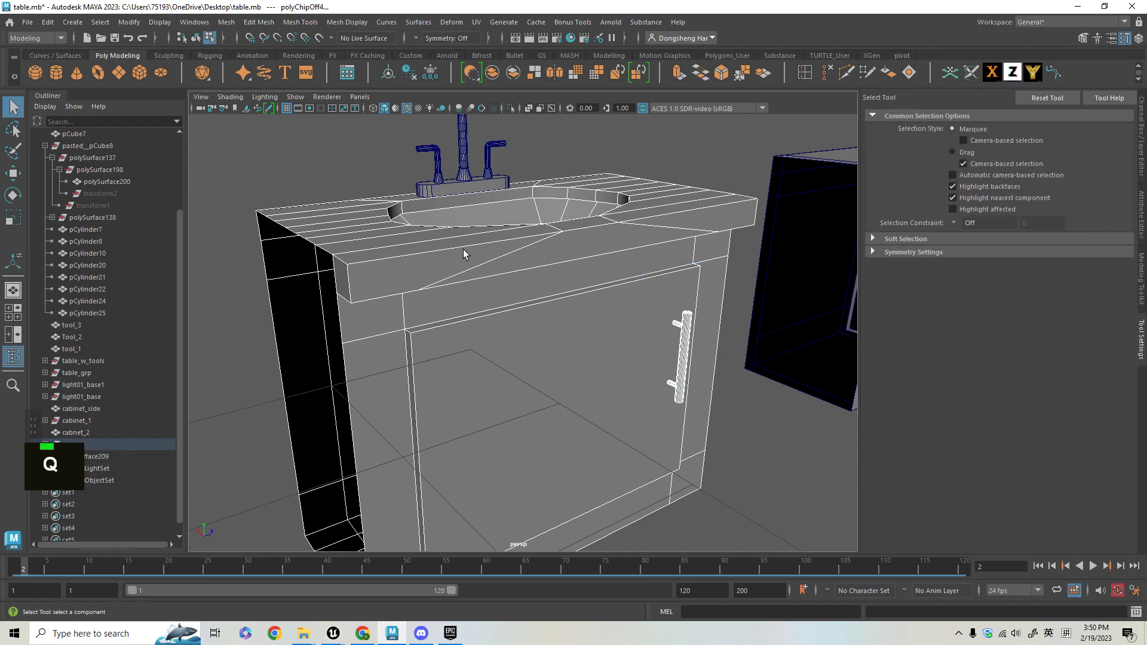
Deselect the cabinet body and combine the extracted door handle parts into one object
left_click(555, 301, "ctrl")
right_click_drag(469, 248, 490, 320)
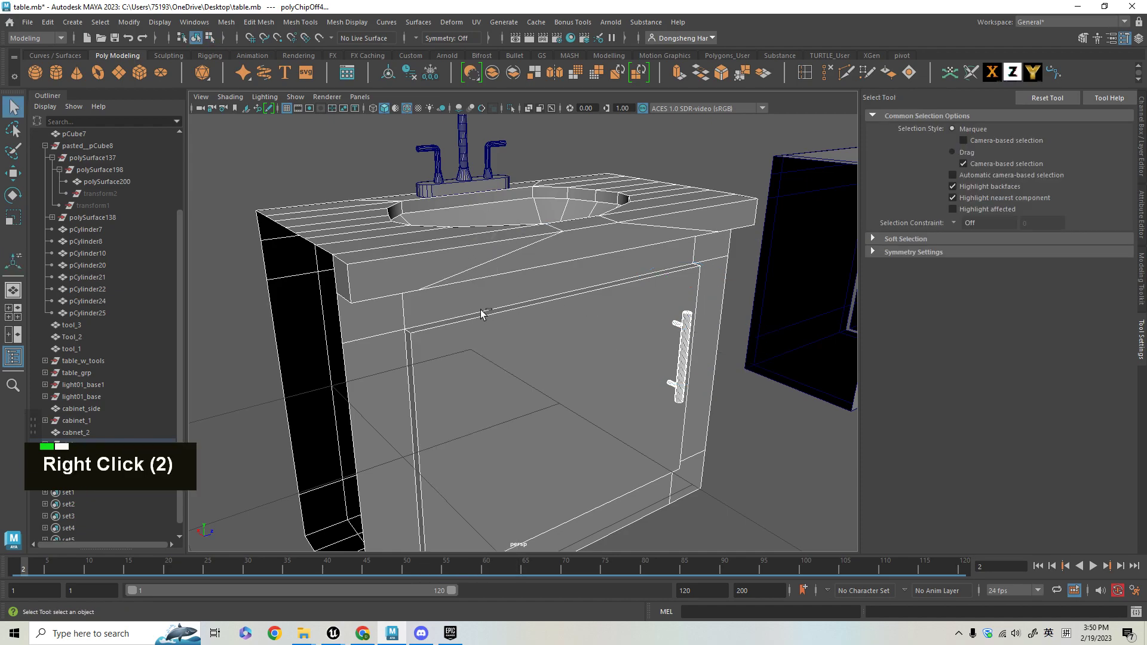
right_click_drag(527, 286, 492, 111, "alt")
middle_click_drag(645, 412, 520, 545, "alt")
left_click_drag(520, 544, 618, 301, "alt")
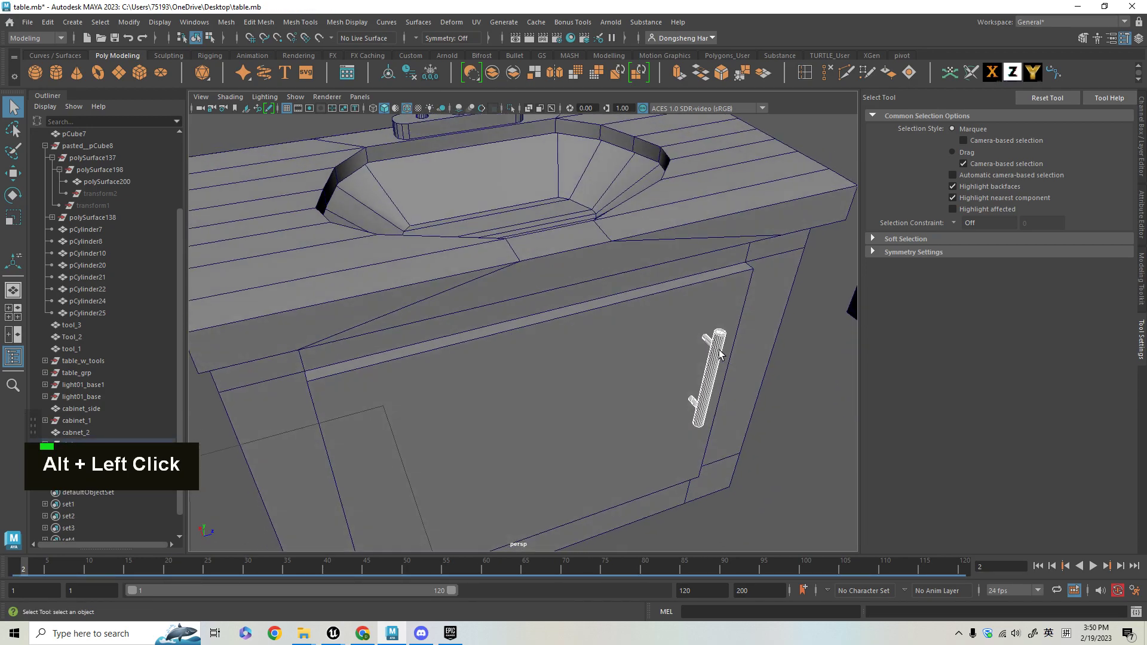
right_click_drag(606, 306, 594, 373, "alt")
Switch the sink's cabinet body to face selection and select the front edge face of the countertop
left_click(584, 251)
middle_click_drag(594, 372, 698, 305, "alt")
left_click_drag(699, 304, 520, 358, "alt")
left_click_drag(586, 341, 454, 251, "alt")
middle_click_drag(454, 251, 428, 224, "alt")
right_click_drag(428, 225, 425, 261)
key("q")
left_click(392, 266)
left_click_drag(392, 267, 481, 306, "alt")
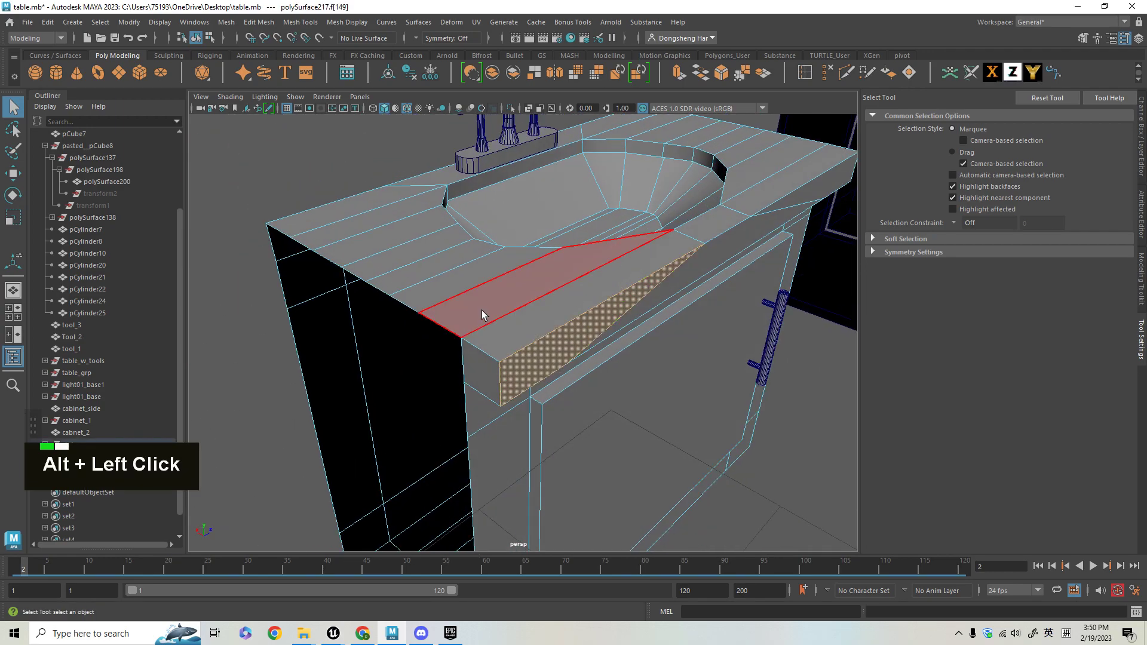
Add the countertop's remaining top and edge faces all around the basin to the selection
left_click(536, 367, "shift")
left_click_drag(537, 367, 577, 315, "alt")
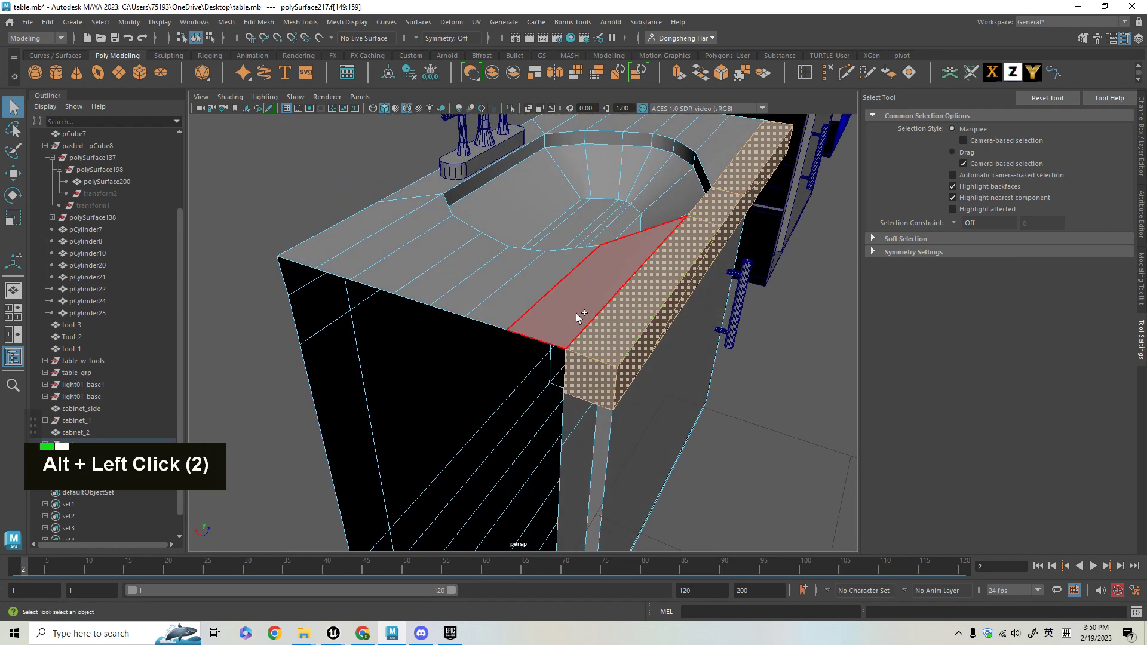
left_click_drag(499, 303, 596, 289, "alt")
left_click(550, 247, "shift")
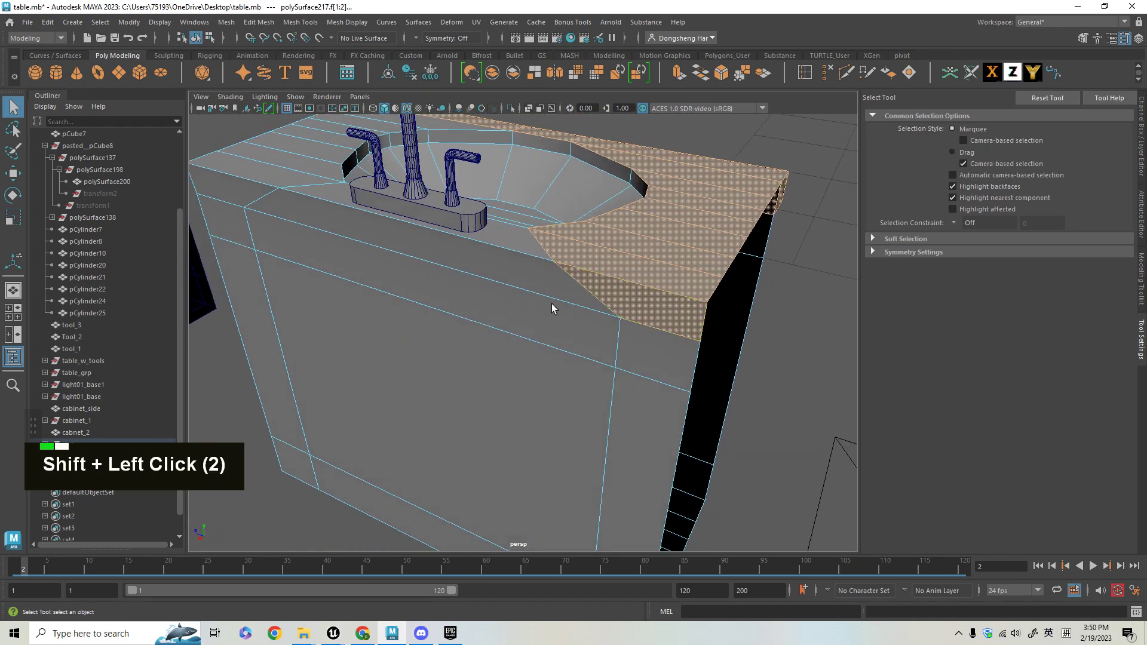
left_click_drag(431, 331, 440, 369, "alt")
middle_click_drag(440, 368, 469, 286, "alt")
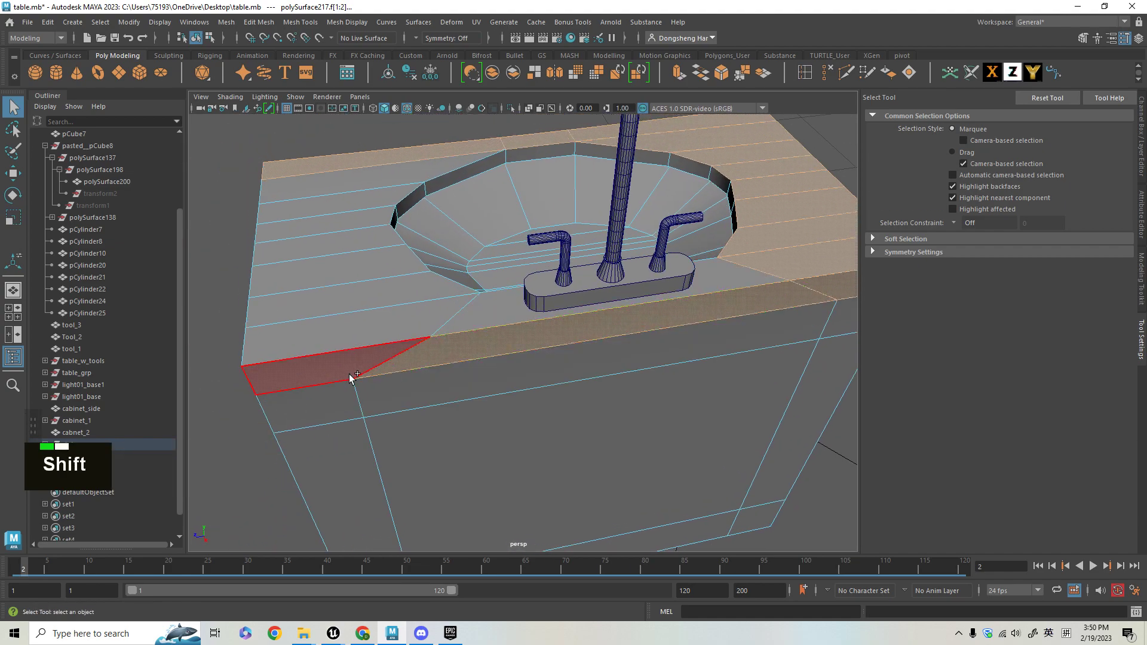
left_click(327, 187, "shift")
Extract the selected countertop faces from the cabinet body as a separate object
left_click_drag(514, 315, 583, 380, "alt")
right_click_drag(584, 380, 558, 277, "alt")
middle_click_drag(558, 276, 545, 414, "alt")
left_click_drag(545, 414, 601, 381, "alt")
right_click_drag(601, 381, 522, 374, "alt")
left_click_drag(522, 374, 437, 321, "alt")
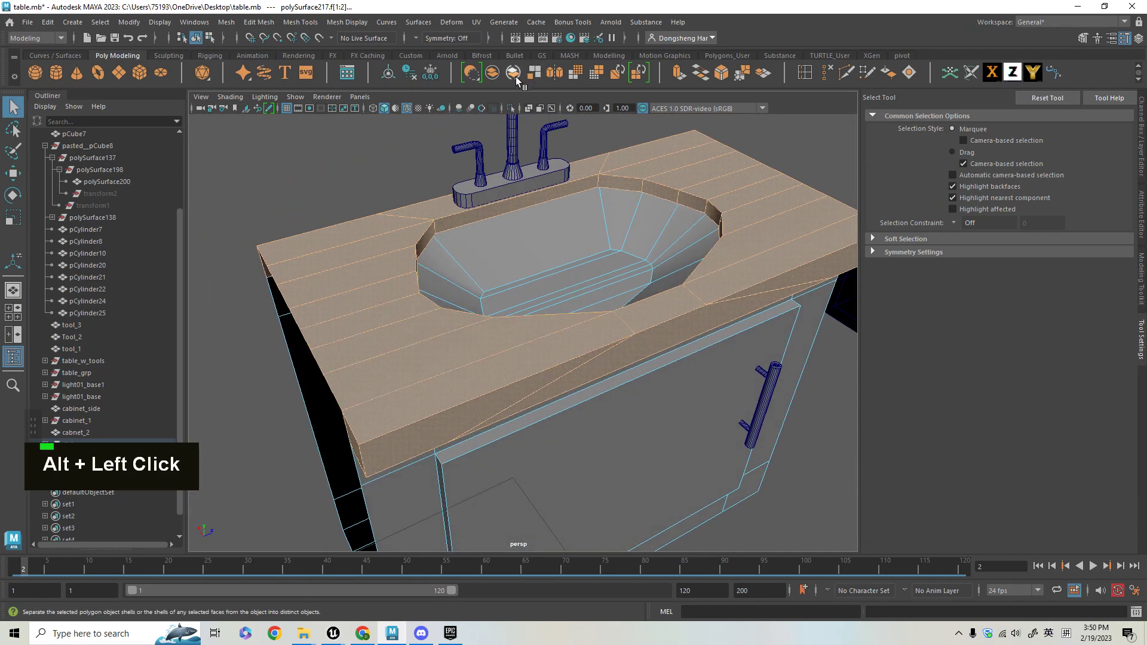
key("g")
mouse_move(421, 258)
right_mouse_down("alt")
mouse_move(455, 254)
mouse_move(421, 257)
right_mouse_up("alt")
key("q")
Switch the remaining body with the basin to face selection and select a face of the basin
left_click(411, 346)
middle_click_drag(489, 333, 540, 379, "alt")
left_click_drag(540, 378, 622, 326, "alt")
left_click(601, 293)
right_click_drag(630, 297, 627, 312)
left_click_drag(627, 312, 746, 222, "alt")
Box-select the faces across the basin in the top view and return to the perspective view
key("space")
key("q")
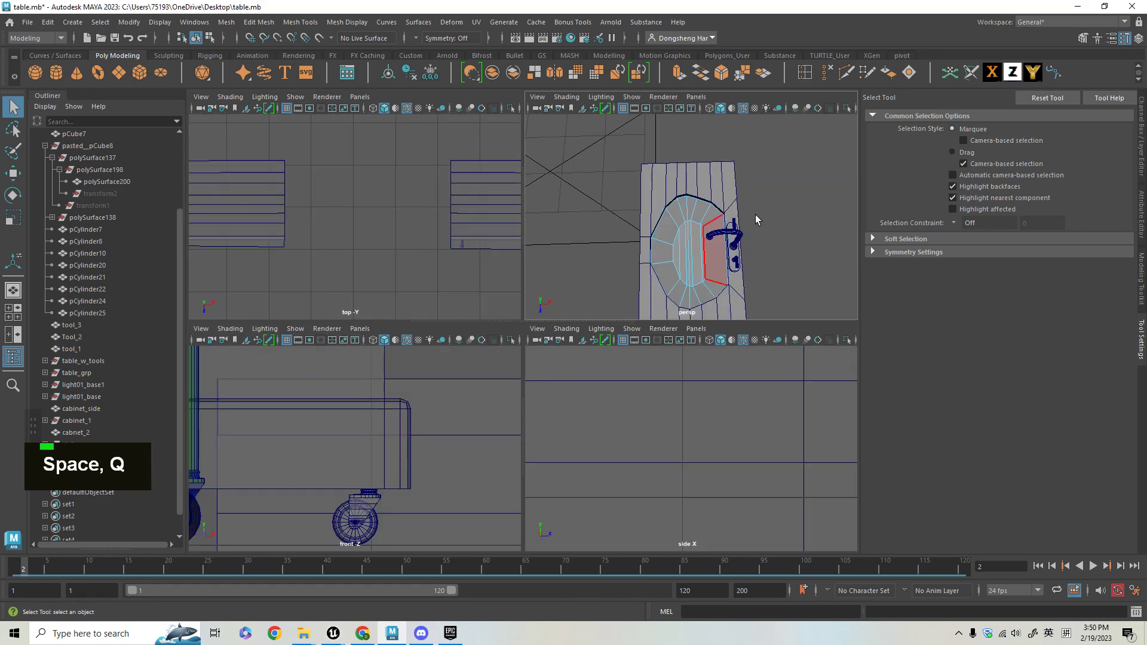
key("space")
right_click_drag(463, 228, 696, 476, "alt")
left_click_drag(696, 476, 681, 453)
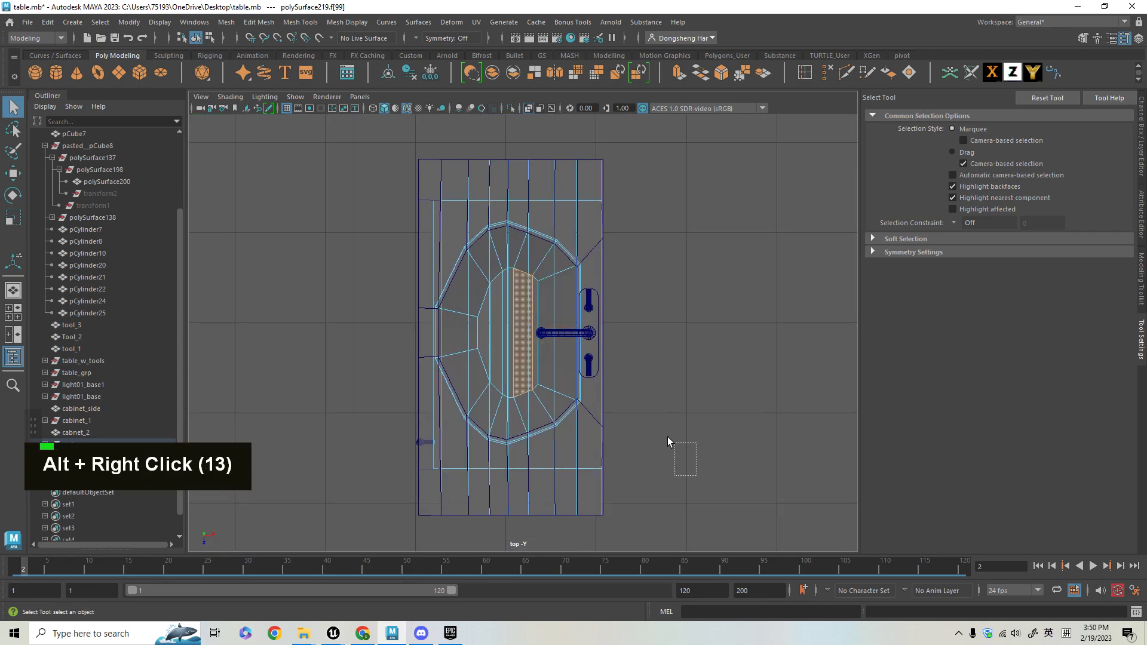
left_click_drag(433, 205, 434, 206)
key("space")
key("space")
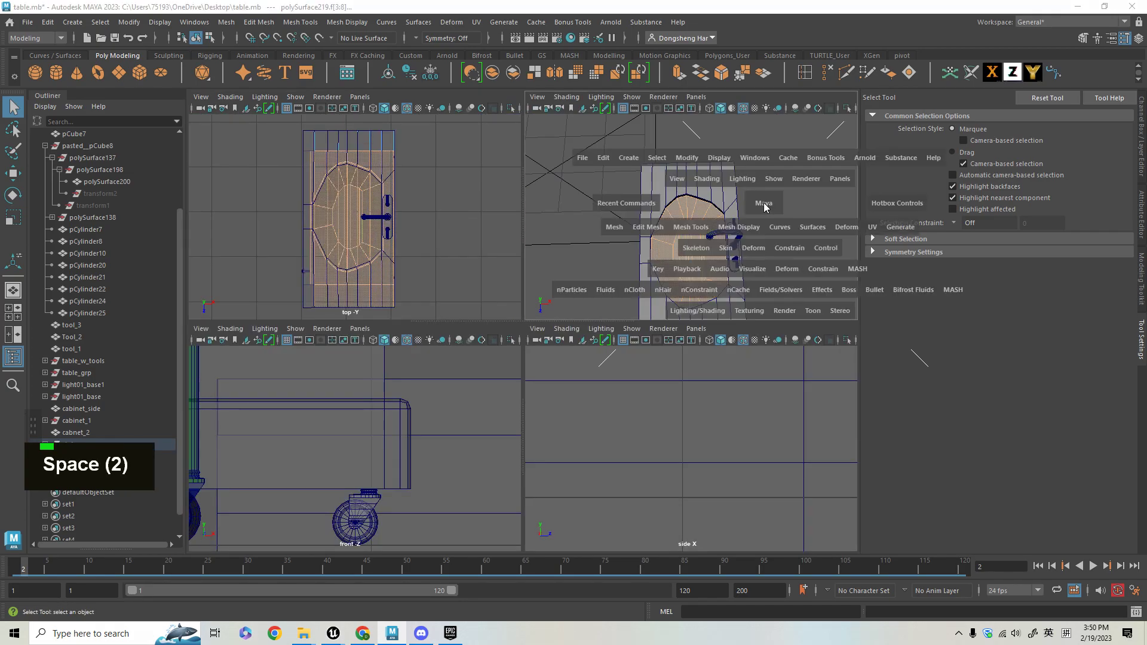
Deselect the cabinet's lower faces and its upper wall faces around the basin
left_click_drag(677, 268, 742, 425, "alt")
middle_click_drag(743, 425, 714, 312, "alt")
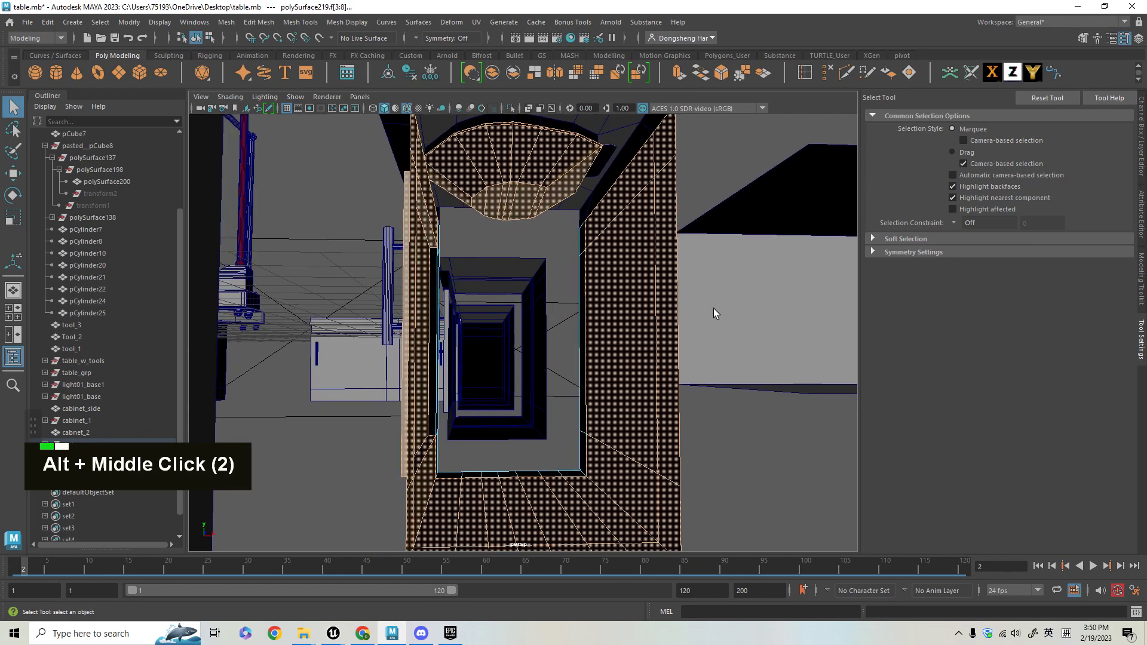
right_click_drag(714, 312, 722, 392, "alt")
left_click_drag(722, 392, 645, 402, "alt")
left_click_drag(704, 412, 639, 412, "alt")
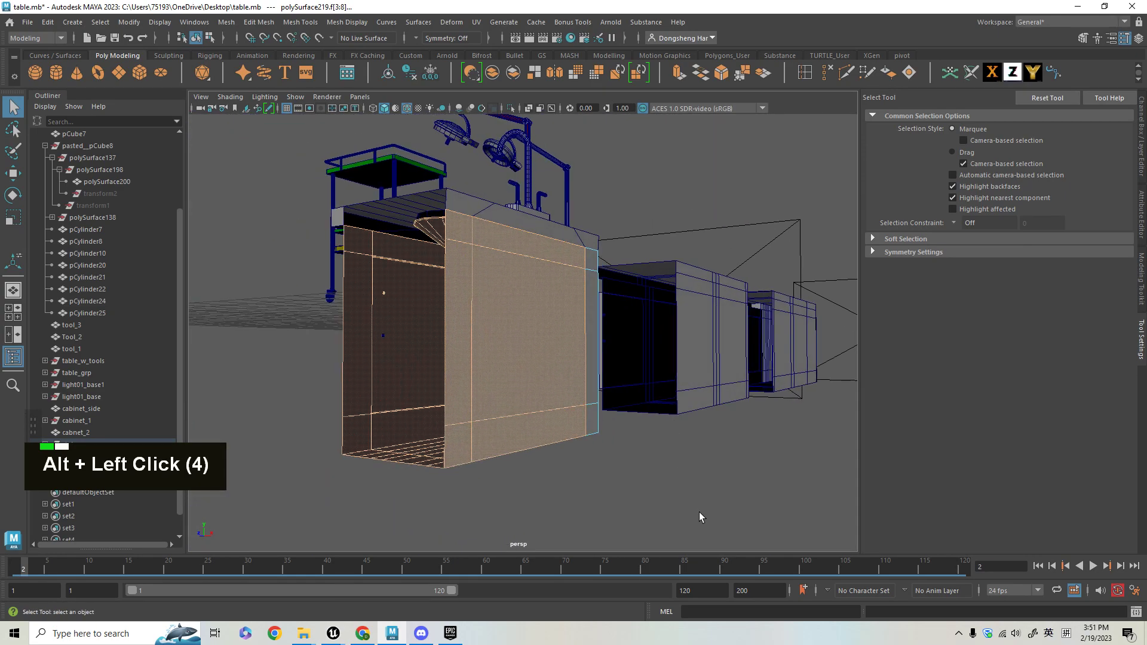
left_click_drag(694, 513, 282, 342, "ctrl")
right_click_drag(471, 283, 476, 302, "alt")
middle_click_drag(476, 303, 522, 314, "alt")
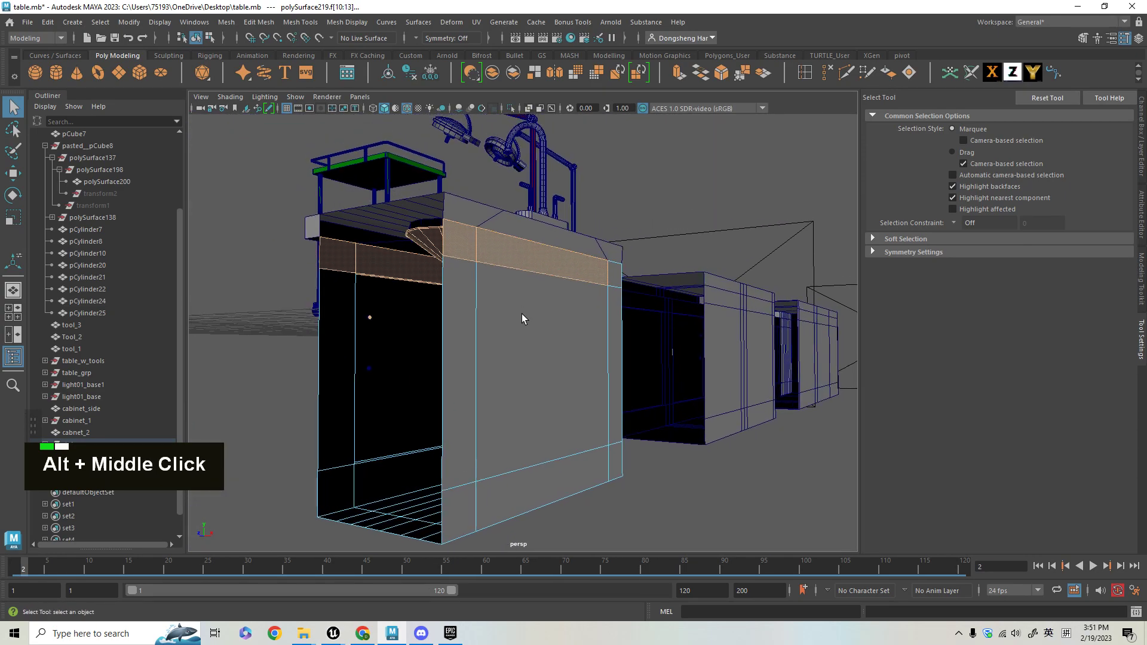
left_click(524, 253, "ctrl")
left_click(384, 266, "ctrl")
left_click(342, 263, "ctrl")
Deselect the strip above the door and the handle mount's end-cap faces so that only the basin stays selected
left_click_drag(421, 364, 534, 354, "alt")
right_click_drag(534, 353, 543, 384, "alt")
left_click_drag(542, 384, 475, 389, "alt")
right_click_drag(474, 389, 398, 410, "alt")
middle_click_drag(399, 410, 452, 381, "alt")
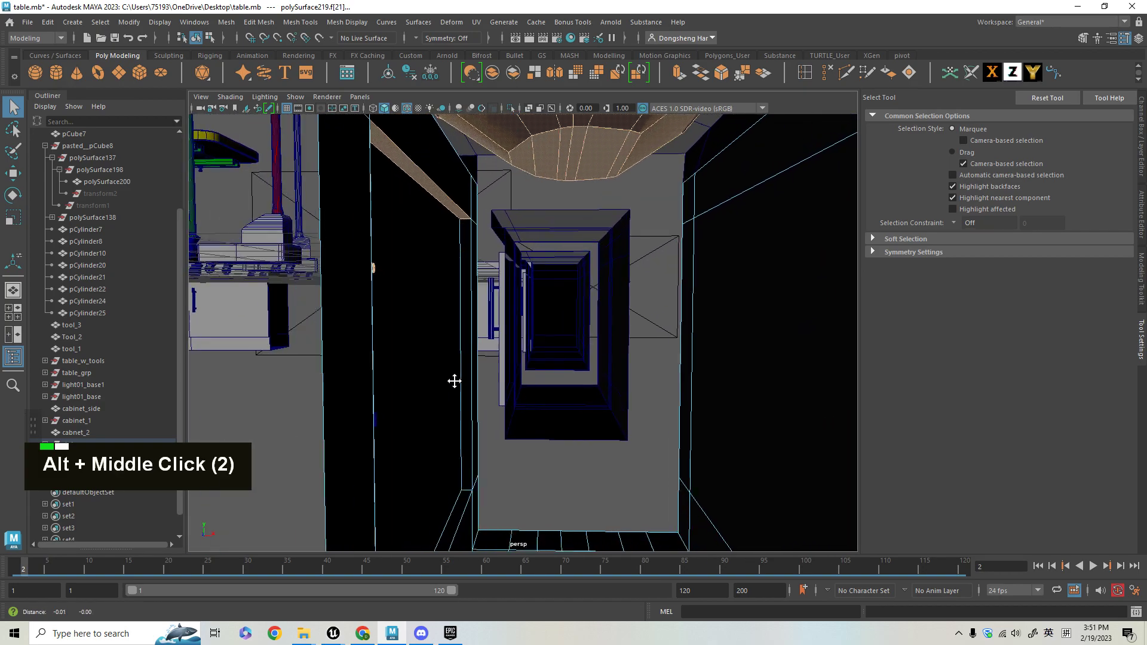
right_click_drag(452, 381, 391, 339, "alt")
middle_click_drag(369, 407, 346, 239, "alt")
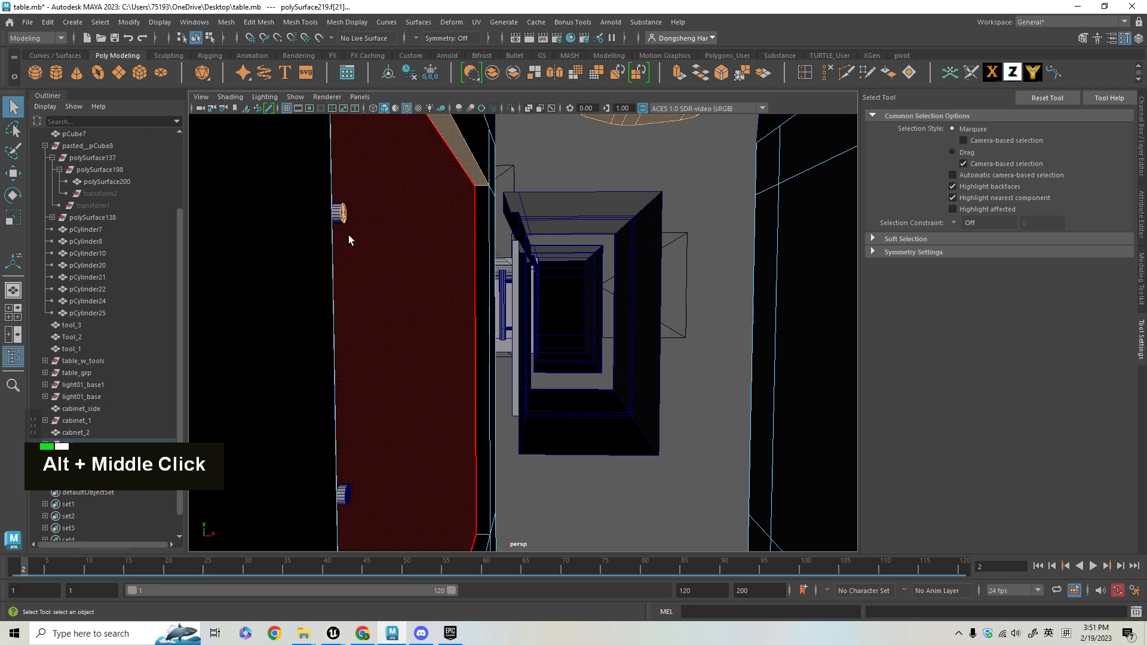
right_click_drag(384, 249, 391, 239, "alt")
left_click_drag(390, 240, 315, 430, "alt")
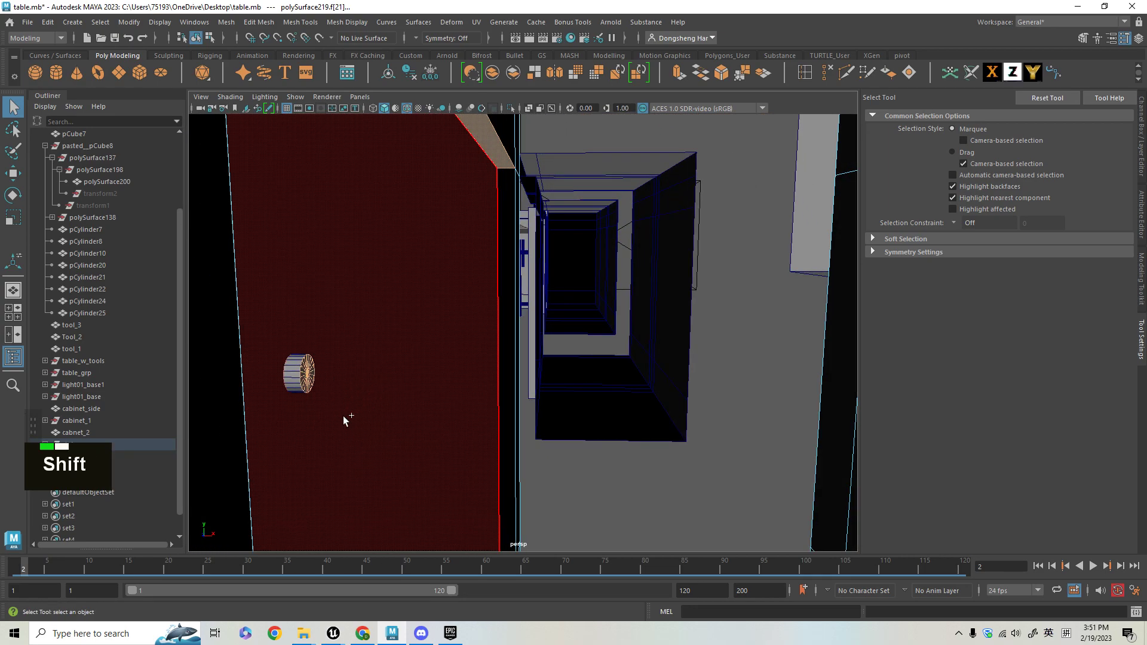
right_click_drag(331, 442, 519, 379, "alt")
left_click_drag(519, 379, 410, 378, "alt")
left_click_drag(503, 435, 624, 358, "alt")
mouse_move(642, 426)
left_mouse_down("alt")
mouse_move(770, 378)
mouse_move(629, 361)
mouse_move(643, 428)
mouse_move(651, 421)
left_mouse_up("alt")
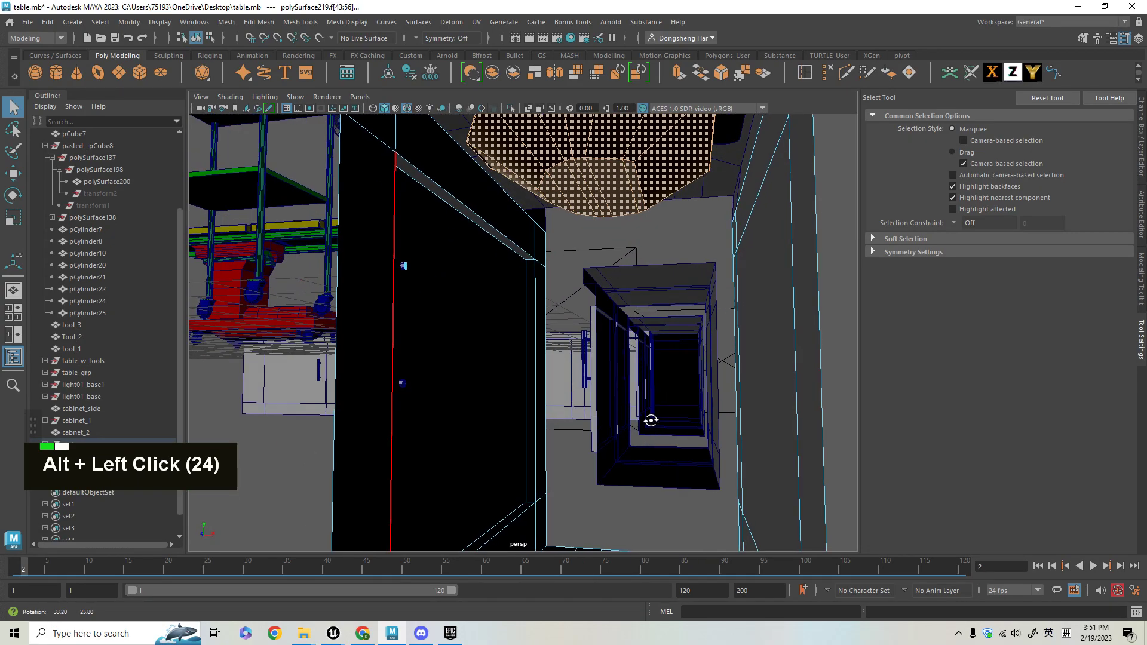
Extract the selected basin faces from the cabinet body as a separate object
right_click_drag(651, 421, 576, 389, "alt")
left_click_drag(576, 388, 594, 367, "alt")
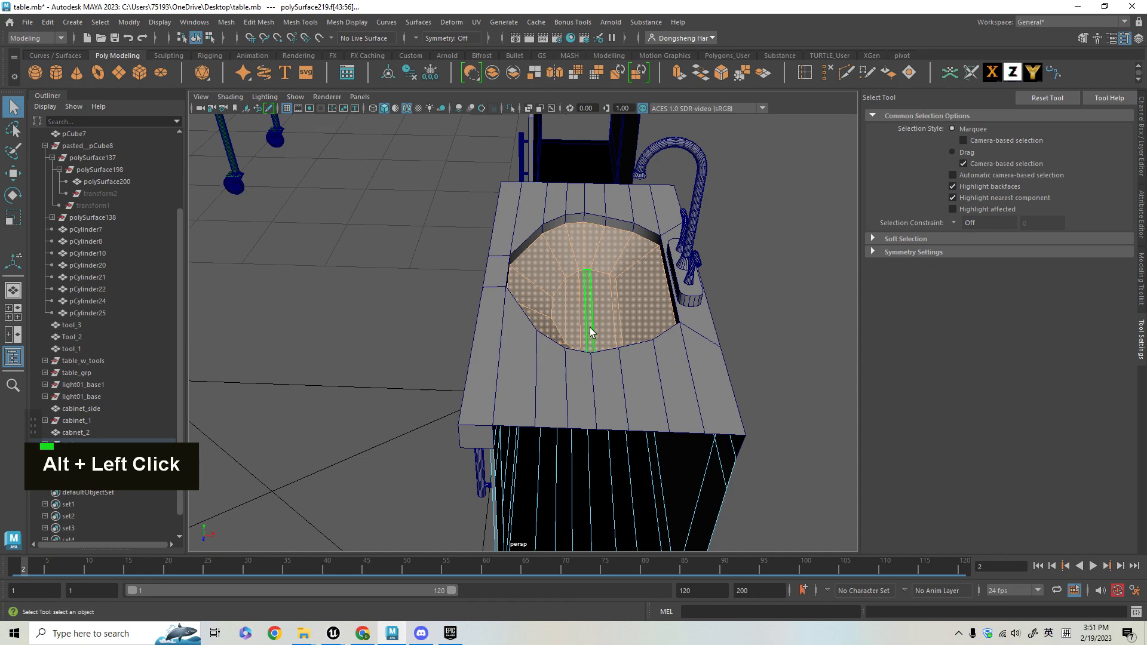
key("g")
middle_click_drag(574, 346, 561, 366, "alt")
key("q")
Select the basin as an object, center its pivot and delete its construction history
key("space")
right_click_drag(576, 279, 611, 275)
key("w")
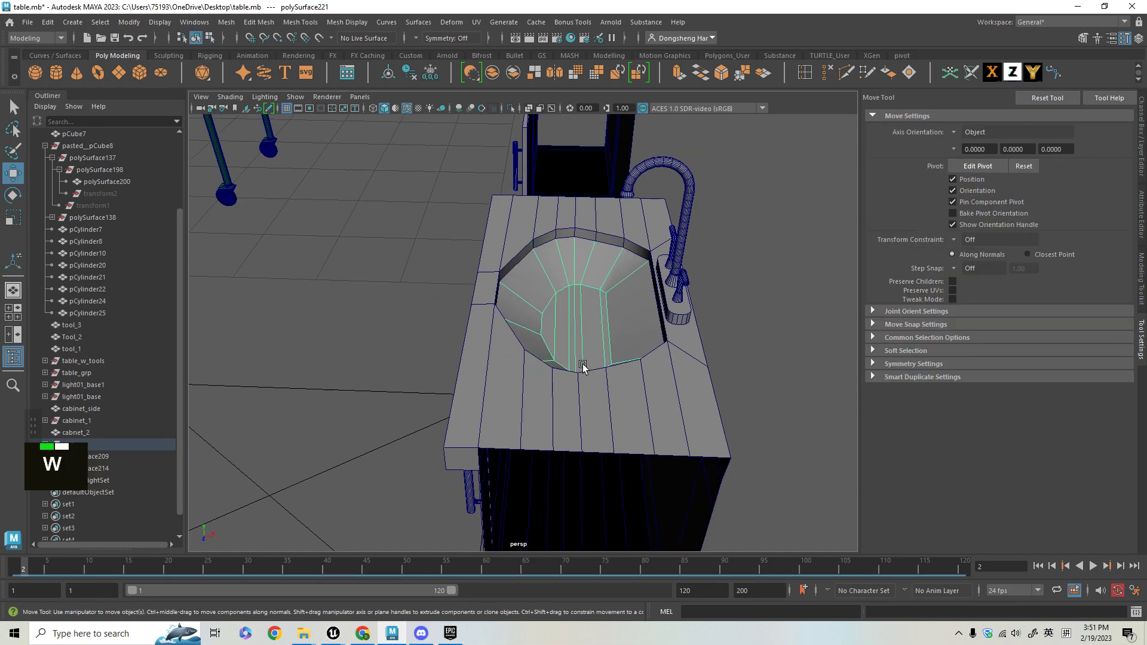
left_click_drag(583, 366, 580, 340, "alt")
left_click_drag(526, 157, 494, 197, "alt")
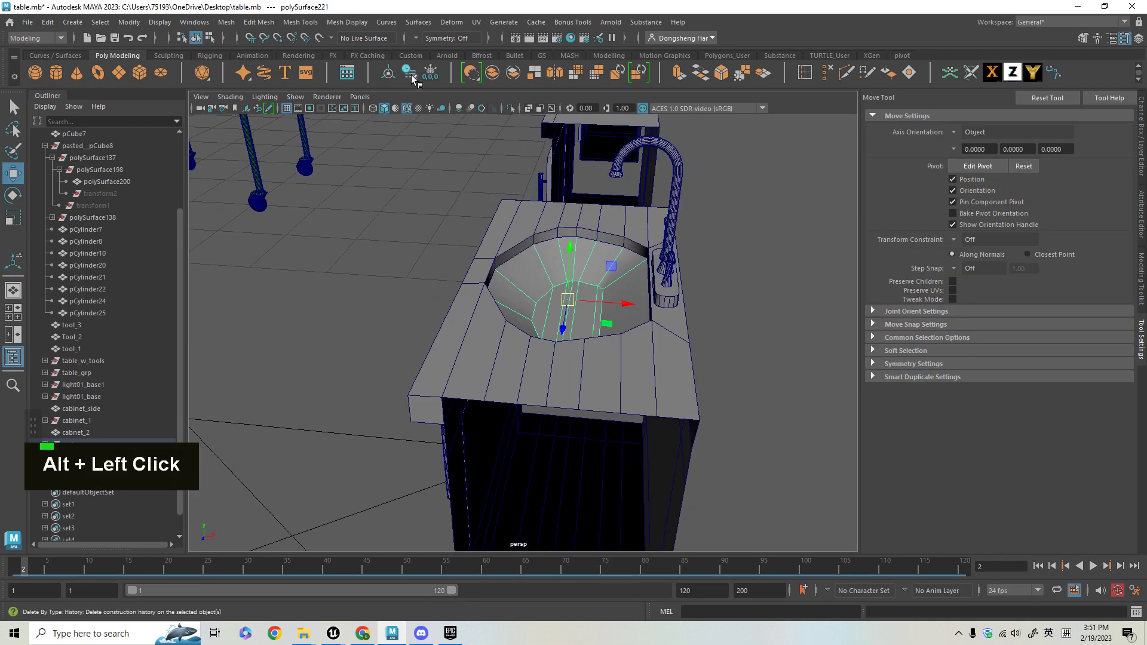
Select the leftover end-cap faces of the handle mount inside the cabinet body and delete them
left_click_drag(475, 293, 535, 279, "alt")
right_click_drag(648, 360, 657, 371, "alt")
left_click_drag(657, 371, 613, 364, "alt")
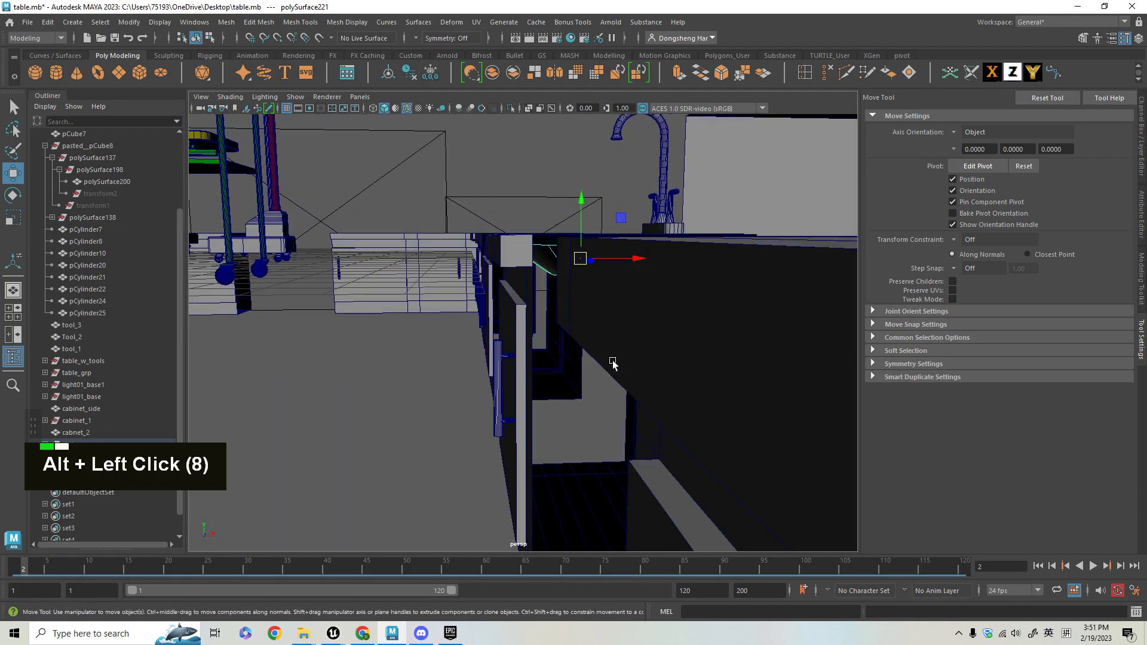
left_click_drag(491, 371, 583, 435, "alt")
right_click_drag(584, 435, 594, 468, "alt")
middle_click_drag(593, 468, 435, 341, "alt")
right_click_drag(435, 341, 279, 409, "alt")
middle_click_drag(279, 407, 336, 385, "alt")
right_click_drag(305, 349, 305, 313)
key("q")
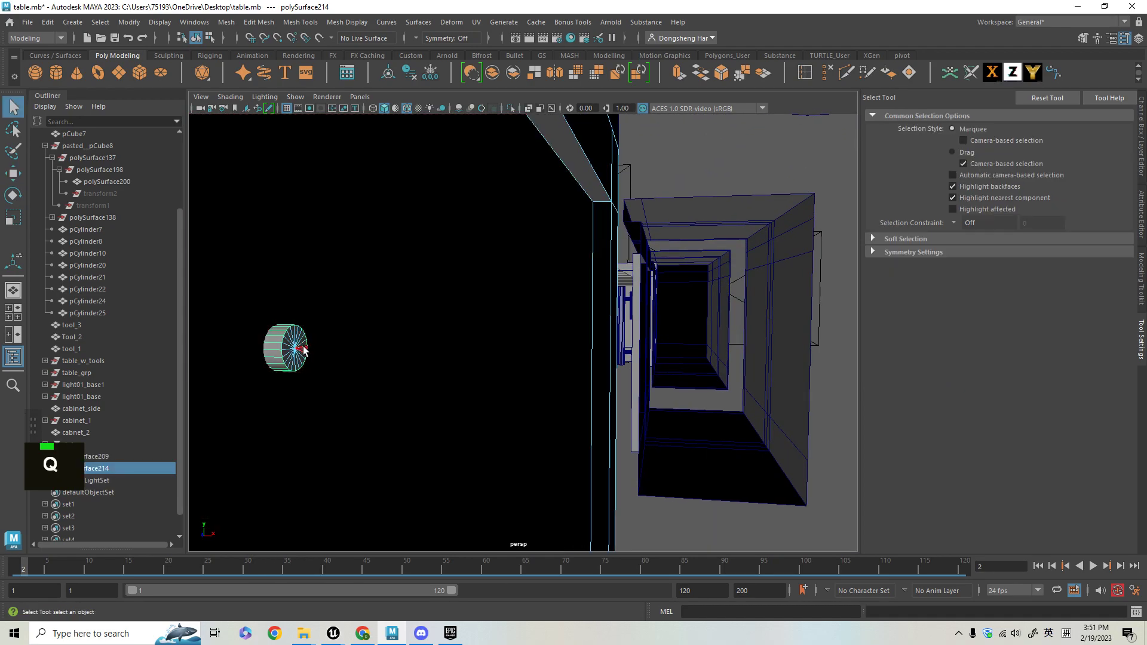
double_click(299, 350)
middle_click_drag(330, 386, 383, 424, "alt")
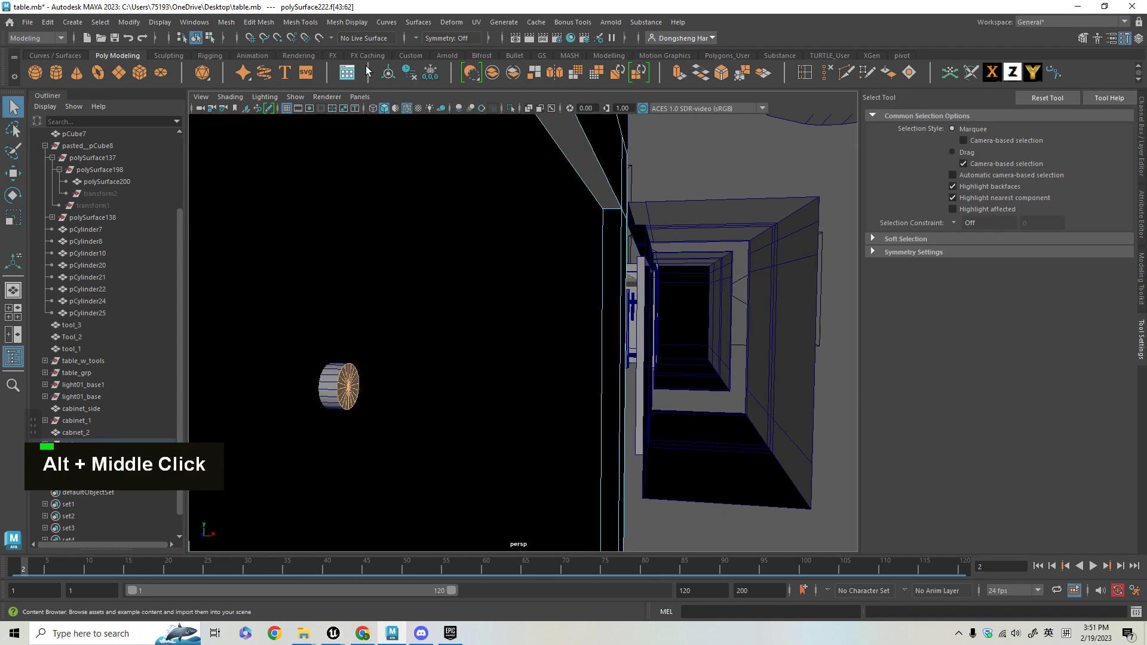
Return to object selection and select the door handle to check its mounts inside the cabinet
right_click_drag(524, 320, 405, 258, "alt")
left_click_drag(404, 258, 546, 384, "alt")
key("q")
right_click_drag(563, 282, 584, 255)
left_click(556, 281)
left_click_drag(577, 412, 642, 423, "alt")
right_click_drag(370, 365, 417, 395, "alt")
middle_click_drag(341, 399, 431, 330, "alt")
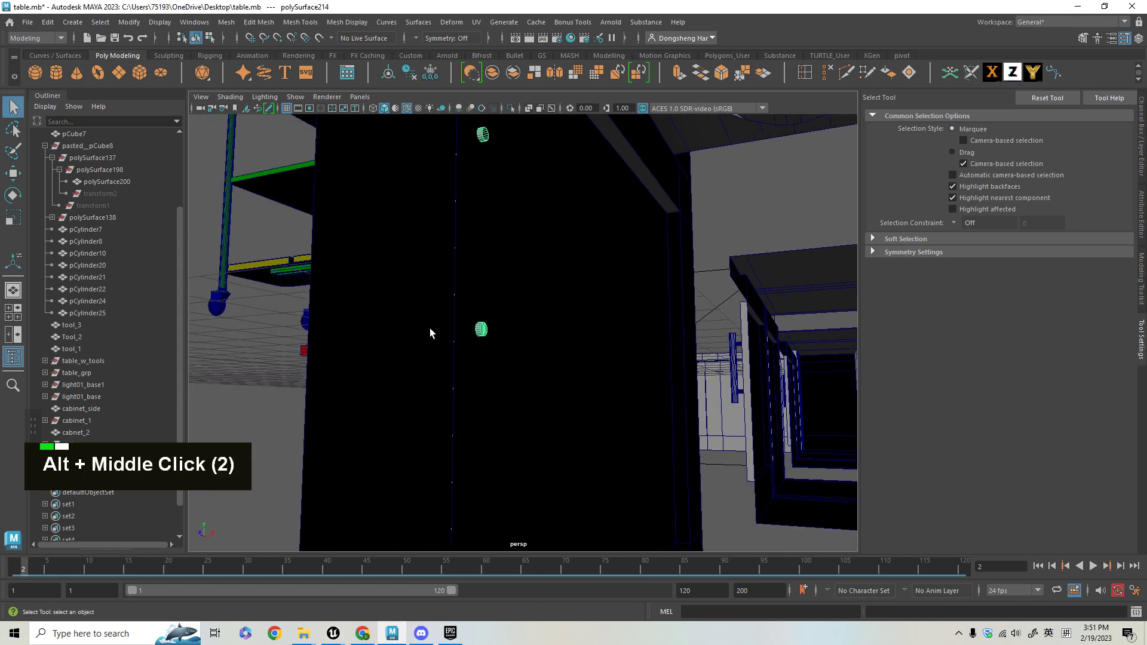
right_click_drag(431, 330, 463, 368, "alt")
Inspect the door's face around the handle mount and reselect the door handle
right_click_drag(444, 280, 462, 325)
left_click(462, 327)
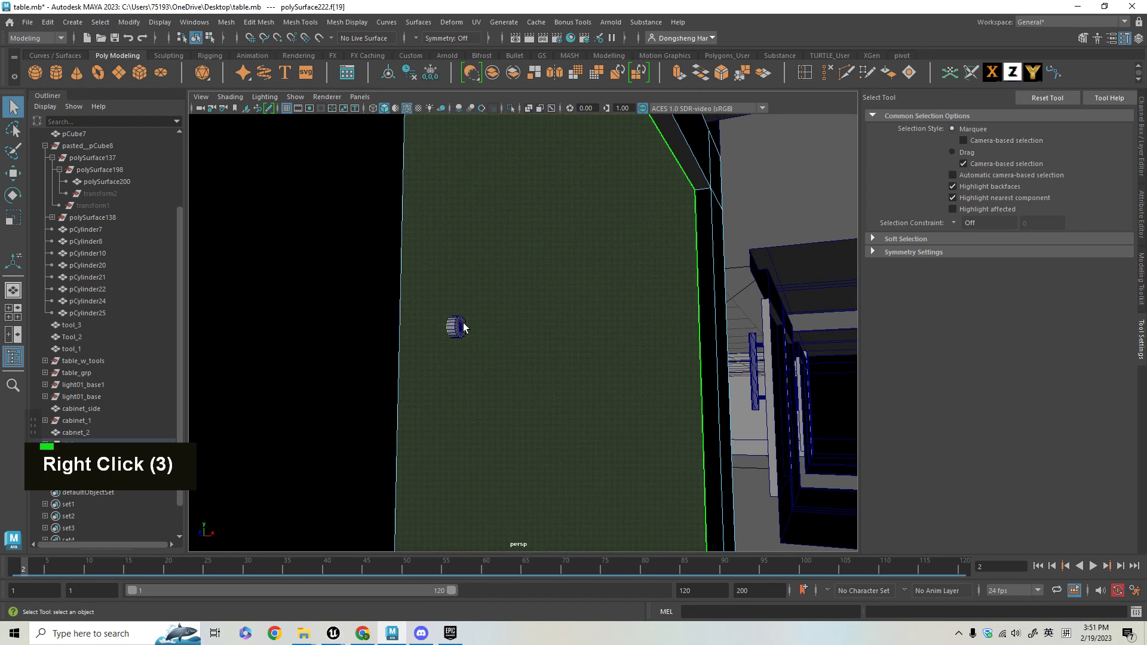
middle_click_drag(485, 390, 665, 412, "alt")
mouse_move(665, 412)
left_mouse_down("alt")
mouse_move(691, 418)
mouse_move(668, 413)
left_mouse_up("alt")
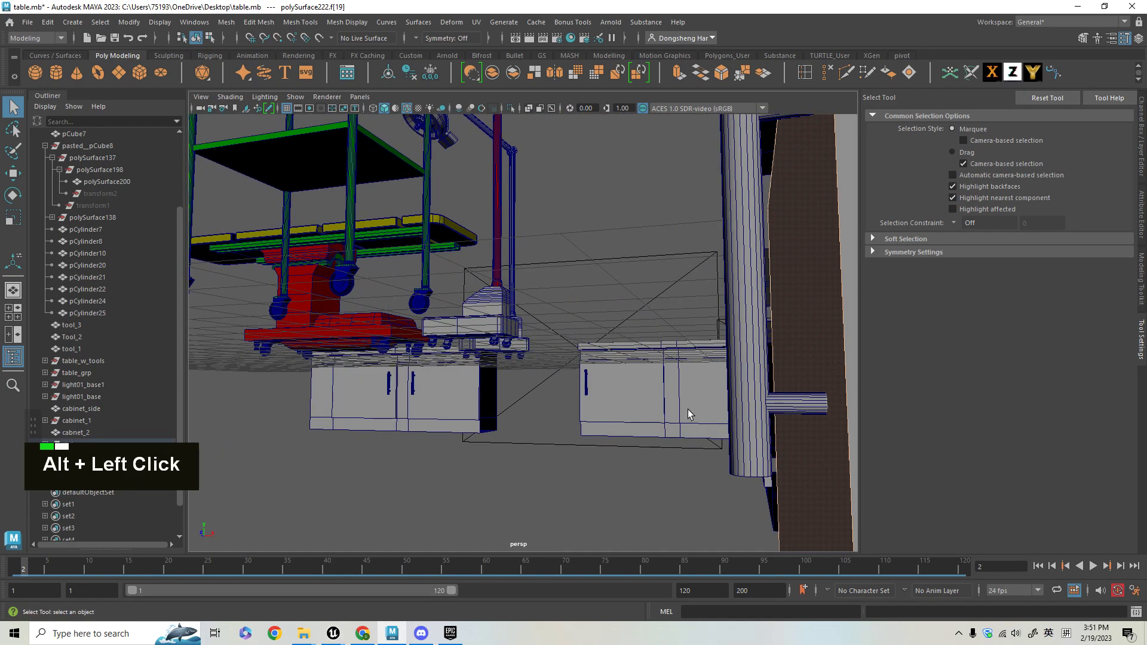
left_click(760, 391)
left_click_drag(759, 391, 550, 382, "alt")
middle_click_drag(550, 382, 510, 381, "alt")
right_click_drag(478, 406, 513, 442, "alt")
middle_click_drag(453, 472, 487, 377, "alt")
right_click_drag(344, 292, 367, 311, "alt")
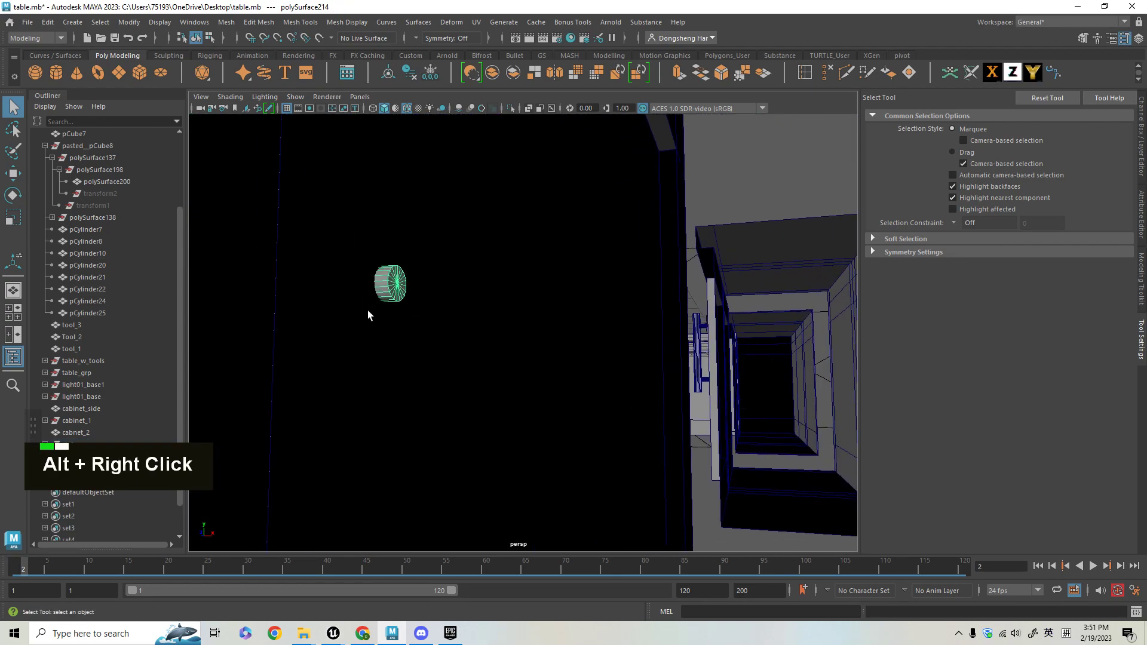
Select the end-cap faces of the handle mount behind the door, and return the handle to object selection
right_click(396, 272)
right_click_drag(396, 272, 401, 292)
key("f")
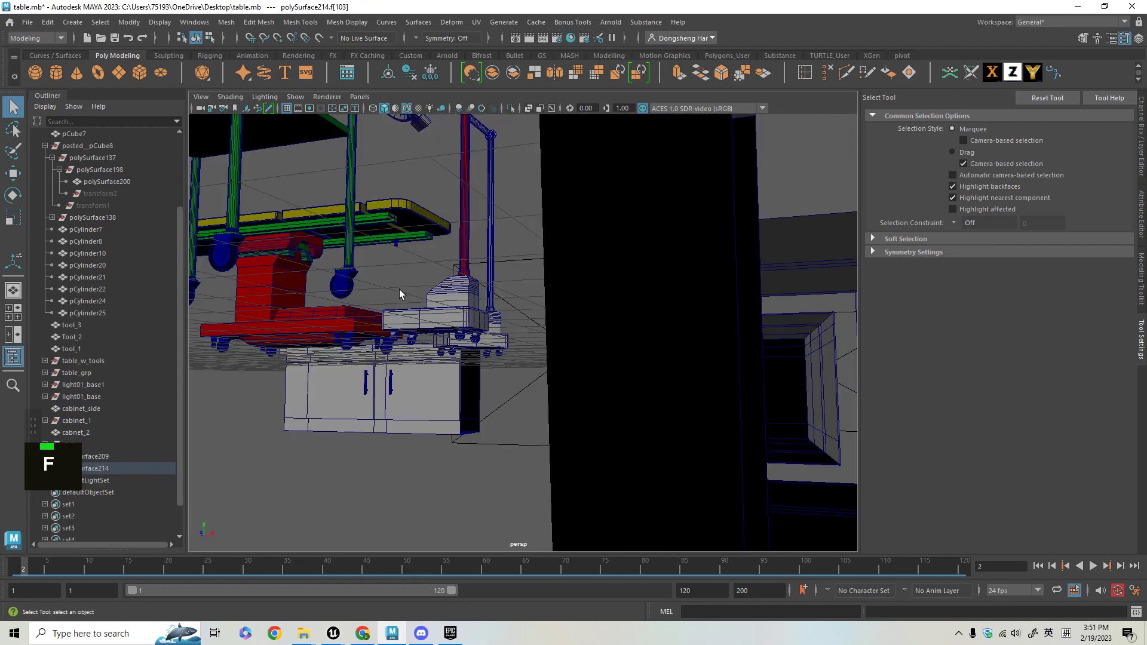
left_click_drag(678, 366, 554, 325, "alt")
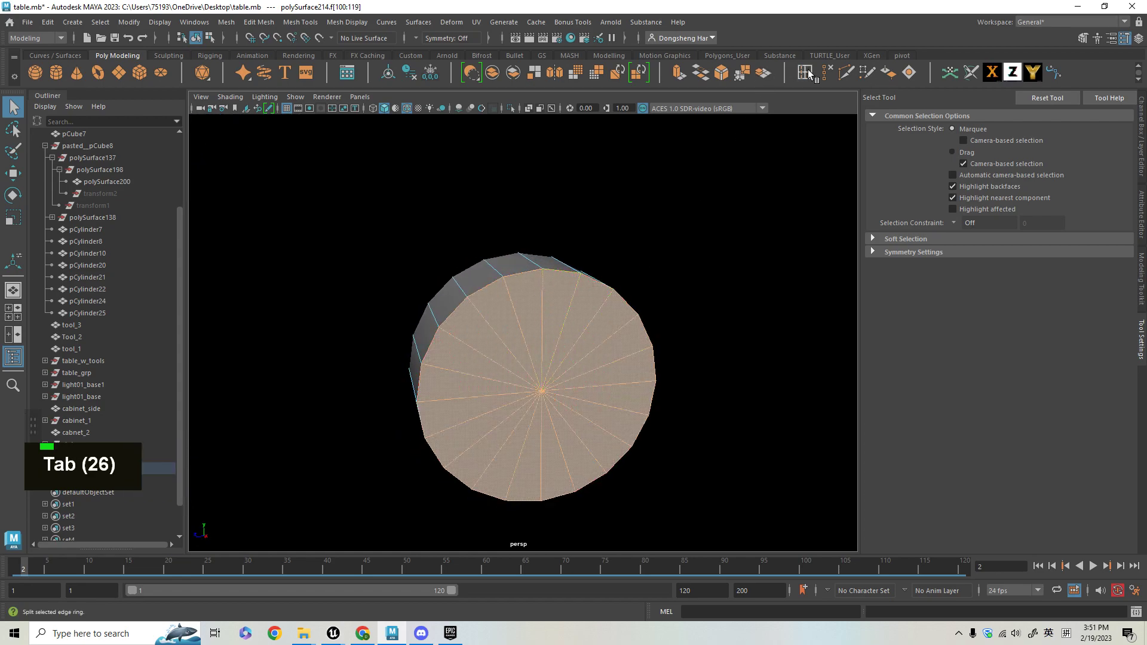
left_click(827, 73)
right_click_drag(663, 197, 540, 266, "alt")
left_click_drag(539, 267, 550, 310, "alt")
key("alt+q")
right_click_drag(487, 245, 625, 335)
left_click_drag(625, 335, 600, 309, "alt")
right_click_drag(600, 309, 607, 383, "alt")
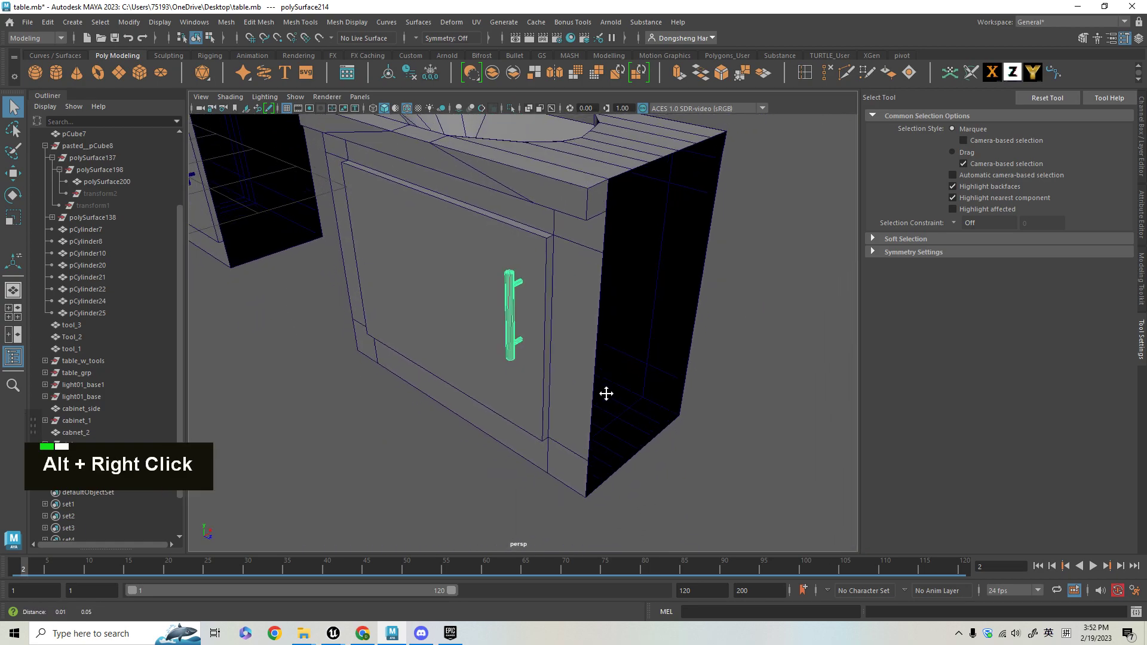
Select the faucet and frame it to check the separated sink parts
left_click_drag(607, 383, 609, 387, "alt")
left_click(443, 190)
key("f")
left_click_drag(609, 256, 645, 358, "alt")
right_click_drag(645, 359, 560, 345, "alt")
left_click_drag(560, 345, 573, 417, "alt")
middle_click_drag(574, 417, 531, 288, "alt")
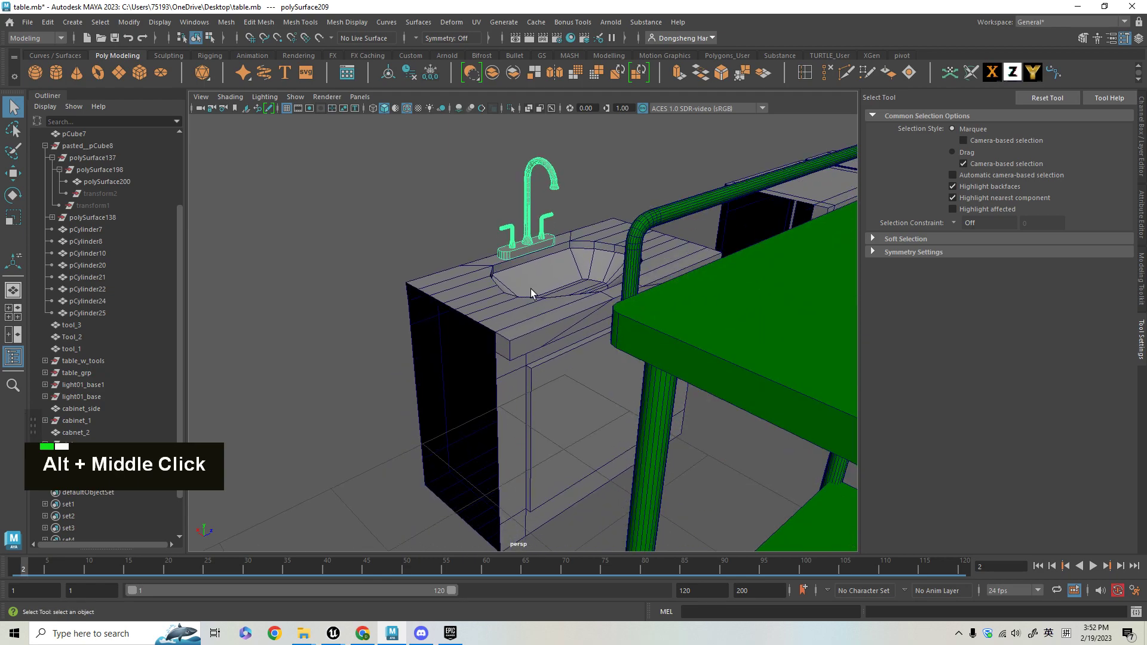
Select the sink's countertop and assign the existing red material to it
right_click_drag(530, 288, 540, 324, "alt")
left_click(519, 285)
right_click_drag(519, 285, 563, 342, "alt")
middle_click_drag(563, 343, 599, 376, "alt")
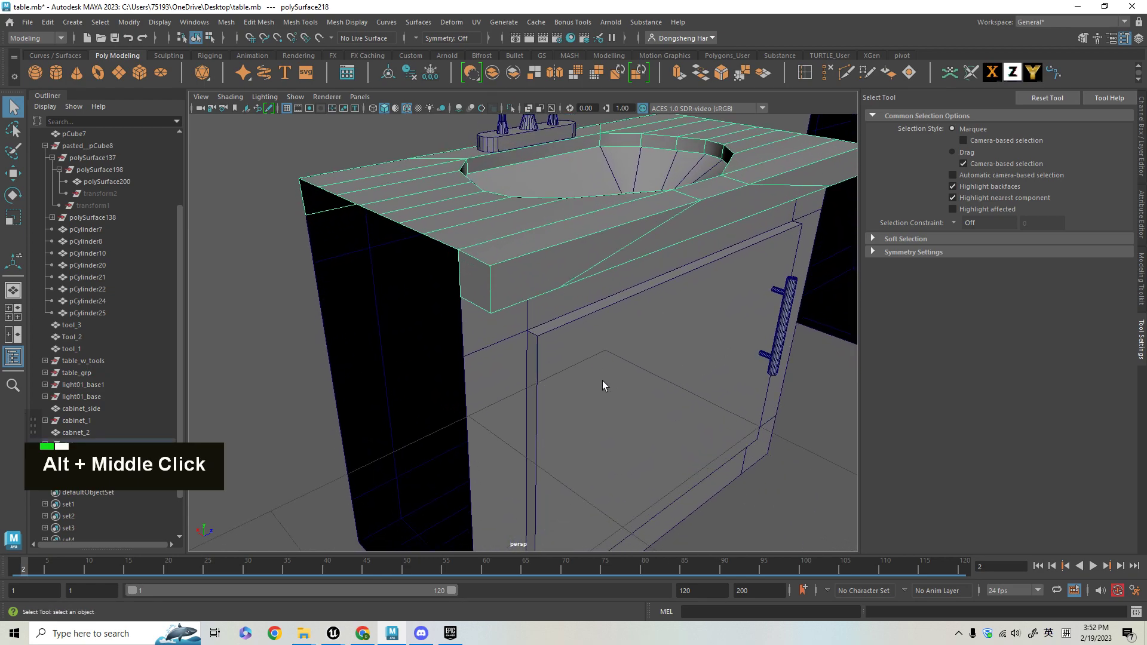
right_click_drag(598, 376, 552, 304, "alt")
left_click_drag(552, 304, 605, 377, "alt")
middle_click_drag(605, 378, 558, 430, "alt")
left_click_drag(558, 430, 596, 393, "alt")
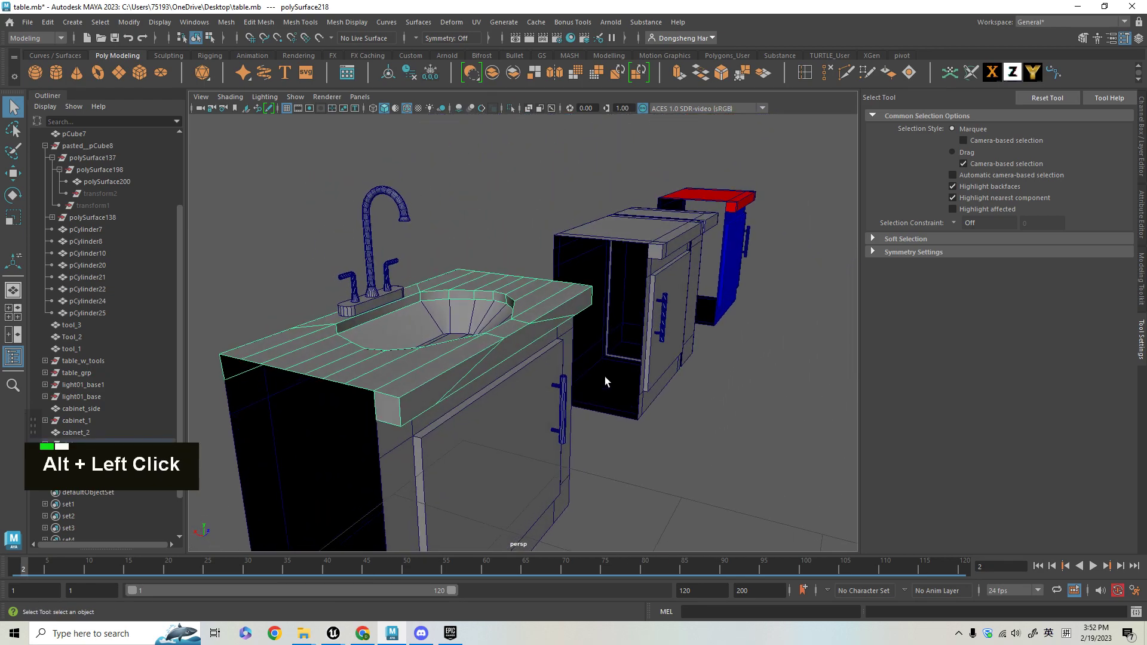
mouse_move(419, 376)
right_mouse_down("shift")
mouse_move(421, 290)
mouse_move(406, 369)
right_mouse_up("shift")
right_click_drag(389, 579, 552, 601)
right_click_drag(507, 173, 513, 228)
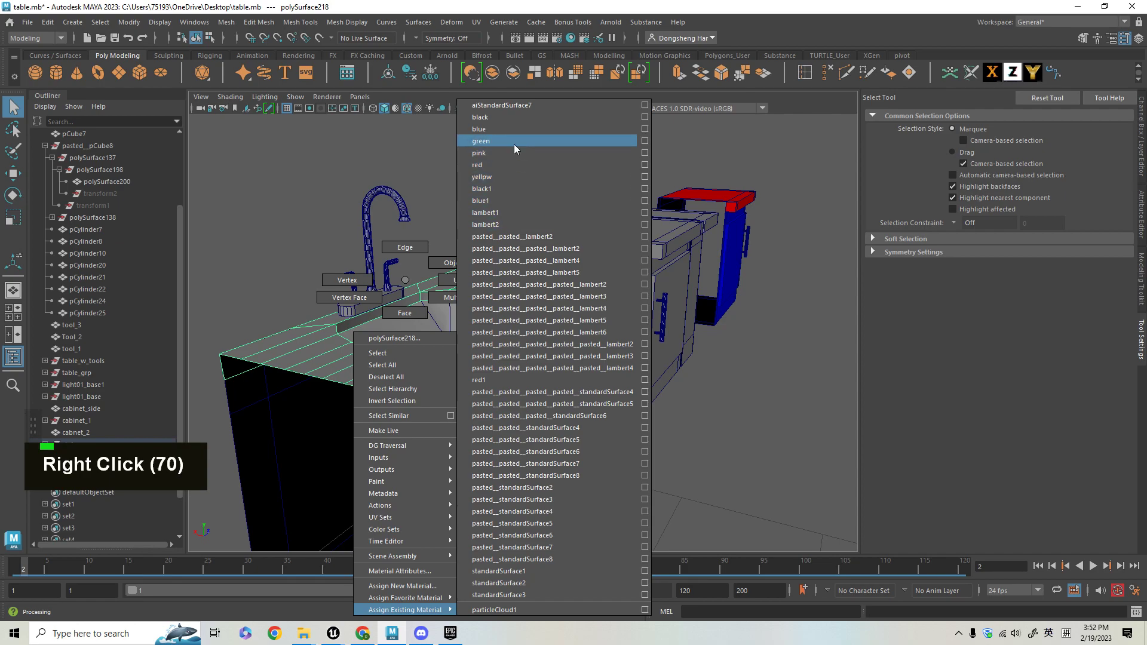
right_click_drag(514, 145, 513, 163)
Select the sink's cabinet body and assign the existing blue material to it
mouse_move(532, 385)
left_mouse_down("alt")
mouse_move(551, 387)
mouse_move(538, 396)
left_mouse_up("alt")
middle_click_drag(538, 396, 528, 381, "alt")
left_click_drag(527, 382, 565, 377, "alt")
left_click(566, 382)
right_click_drag(442, 316, 463, 319, "alt")
left_click_drag(479, 409, 487, 372, "alt")
right_click_drag(492, 280, 492, 330)
right_click_drag(475, 593, 471, 610)
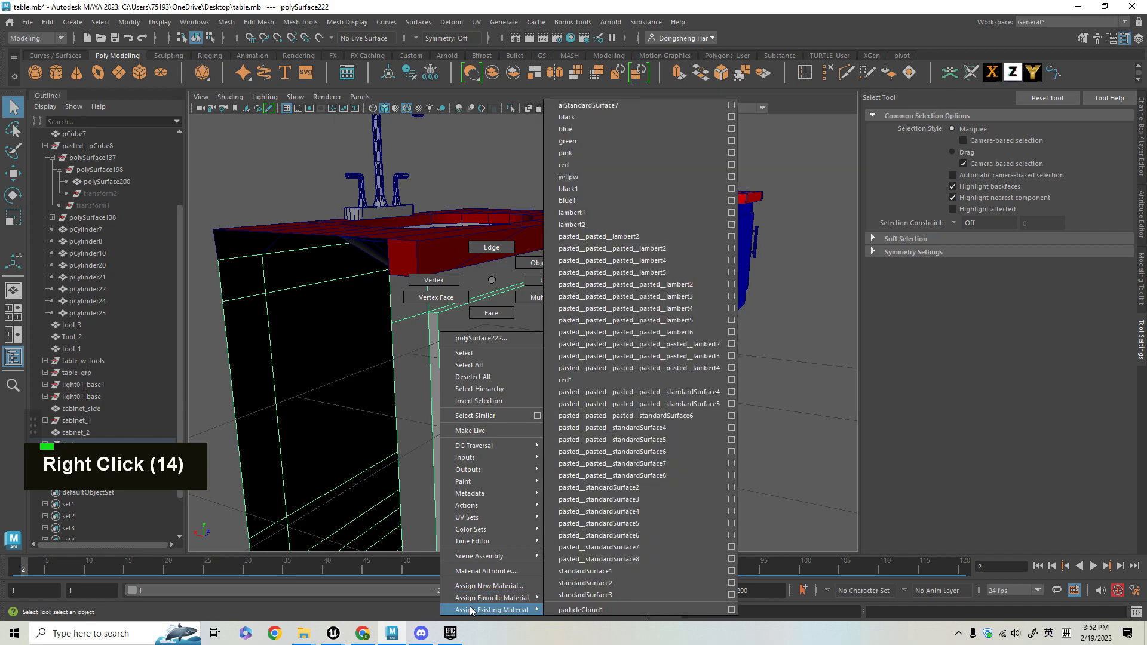
right_click_drag(582, 162, 566, 129)
Select the door handle on the sink cabinet and assign the existing black material to it
left_click_drag(572, 224, 615, 370, "alt")
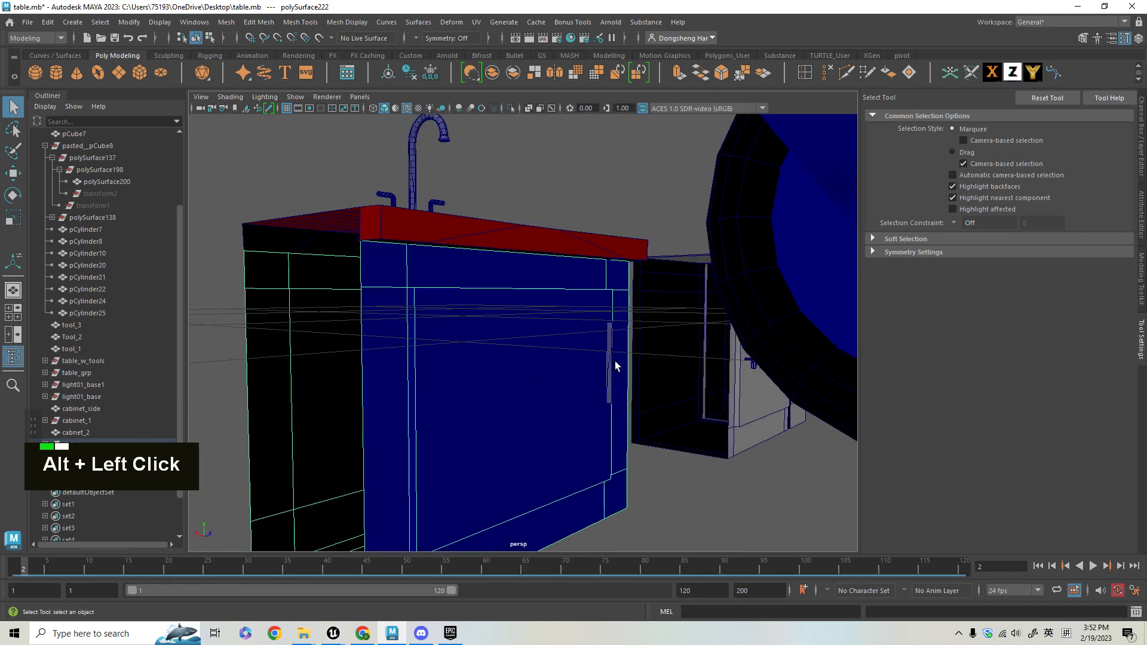
left_click(611, 338)
right_click_drag(609, 279, 686, 219)
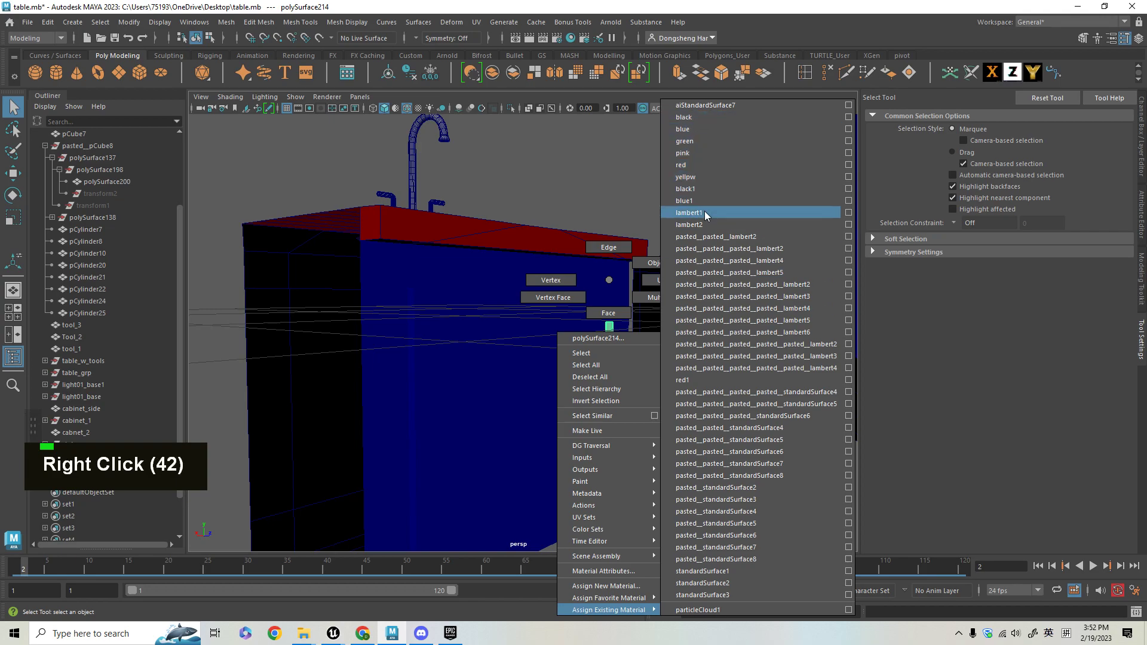
right_click_drag(706, 121, 705, 120)
Select the faucet and assign the existing black material to it
left_click_drag(598, 299, 491, 390, "alt")
right_click_drag(492, 389, 330, 248, "alt")
middle_click_drag(330, 249, 408, 403, "alt")
left_click_drag(408, 404, 404, 474, "alt")
left_click(405, 472)
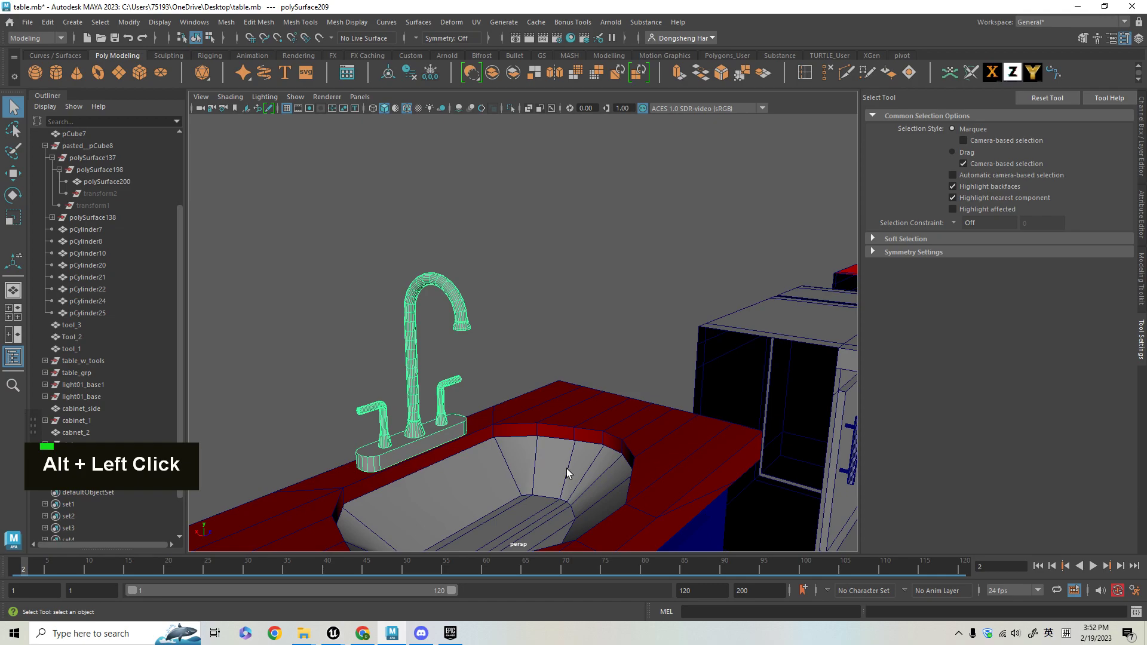
middle_click_drag(553, 464, 548, 332, "alt")
left_click_drag(547, 333, 443, 270, "alt")
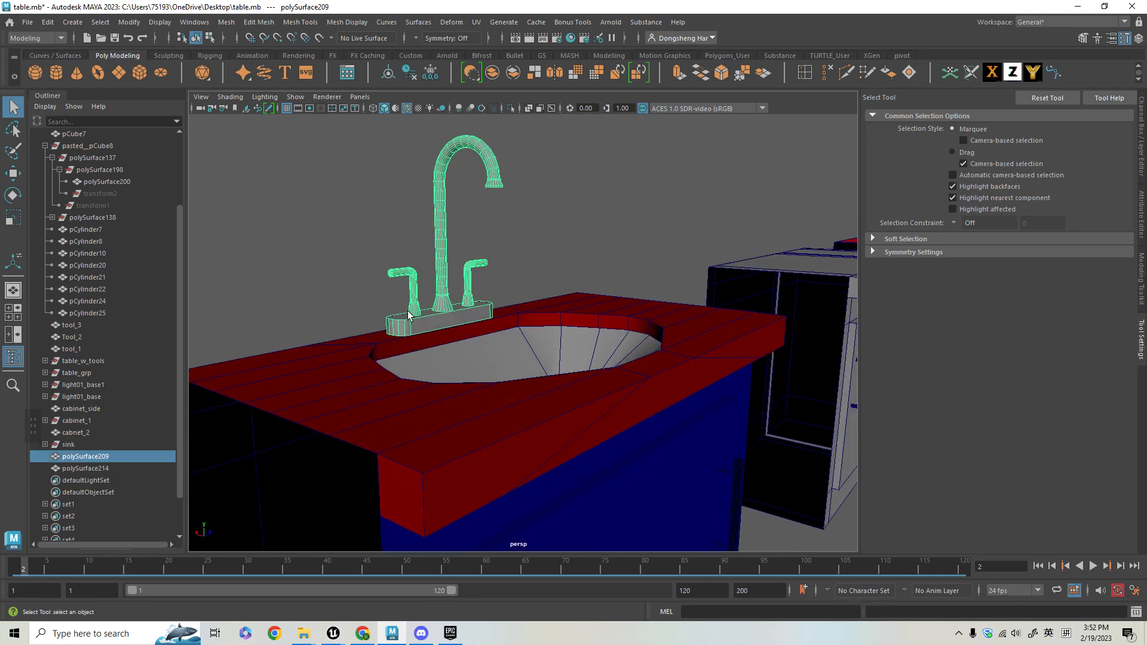
right_click(443, 321)
right_click_drag(443, 511, 542, 610)
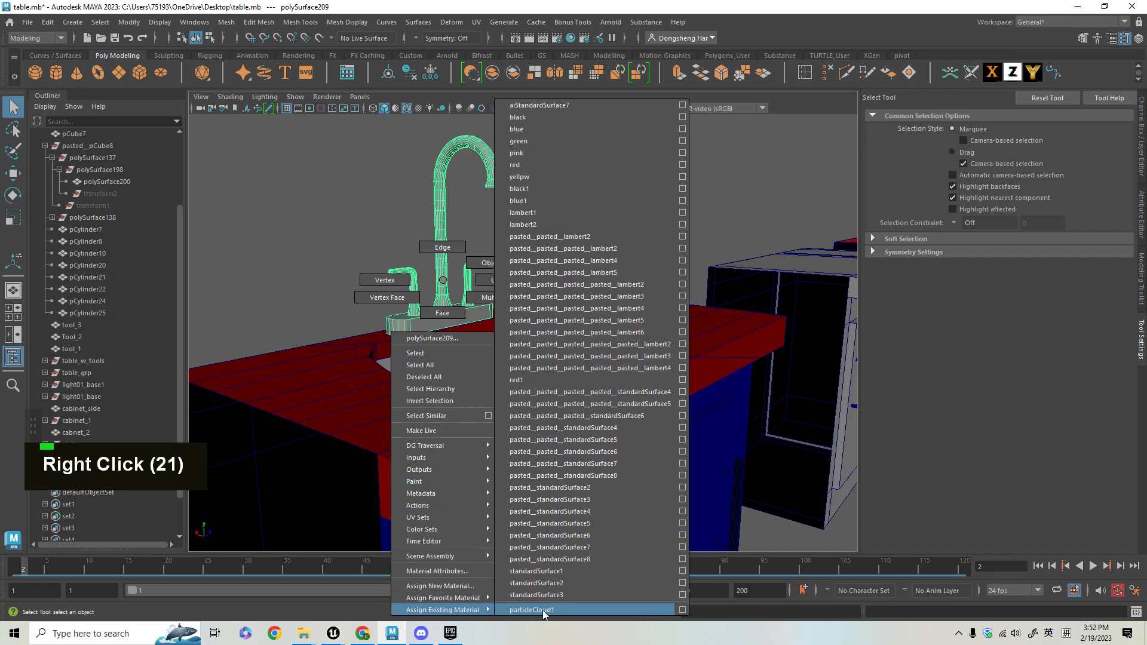
right_click_drag(557, 126, 551, 127)
Assign the existing green material to the sink's basin
left_click_drag(556, 251, 564, 442, "alt")
right_click_drag(564, 442, 566, 468, "alt")
left_click_drag(565, 469, 558, 266, "alt")
middle_click_drag(558, 266, 559, 244, "alt")
right_click_drag(559, 241, 686, 141)
Select the countertop and examine its top surface, front edge and basin opening
left_click_drag(663, 310, 654, 340, "alt")
middle_click_drag(654, 340, 610, 504, "alt")
right_click_drag(609, 504, 547, 482, "alt")
middle_click_drag(547, 482, 568, 376, "alt")
right_click_drag(567, 376, 617, 463, "alt")
middle_click_drag(617, 463, 645, 381, "alt")
left_click_drag(645, 381, 479, 46, "alt")
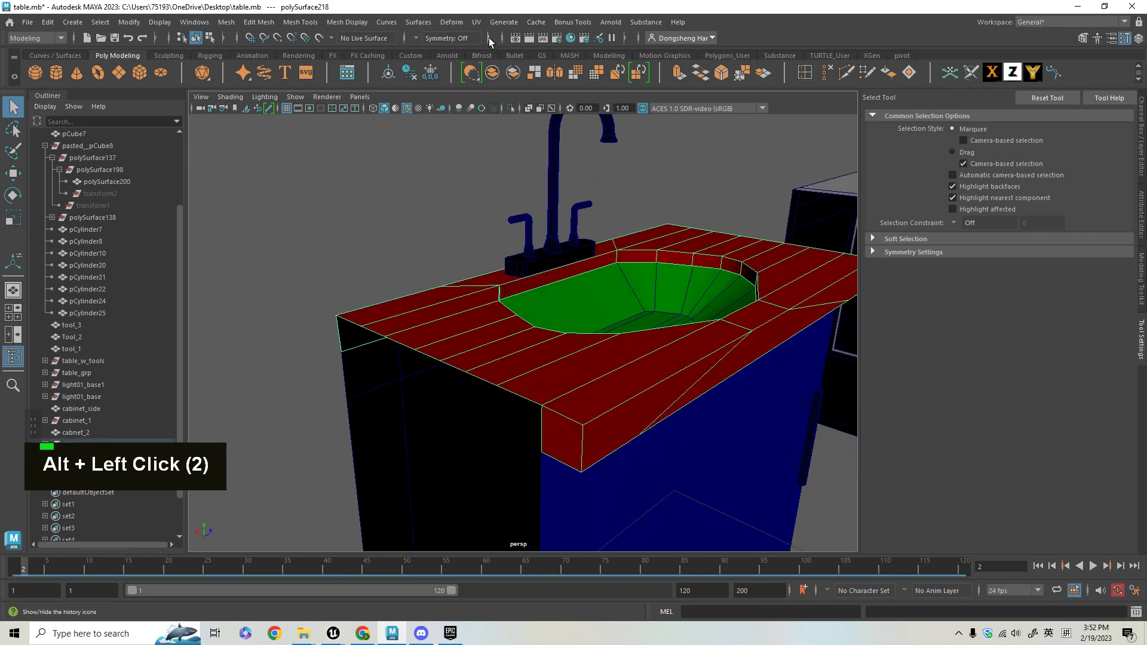
middle_click_drag(615, 248, 705, 256, "alt")
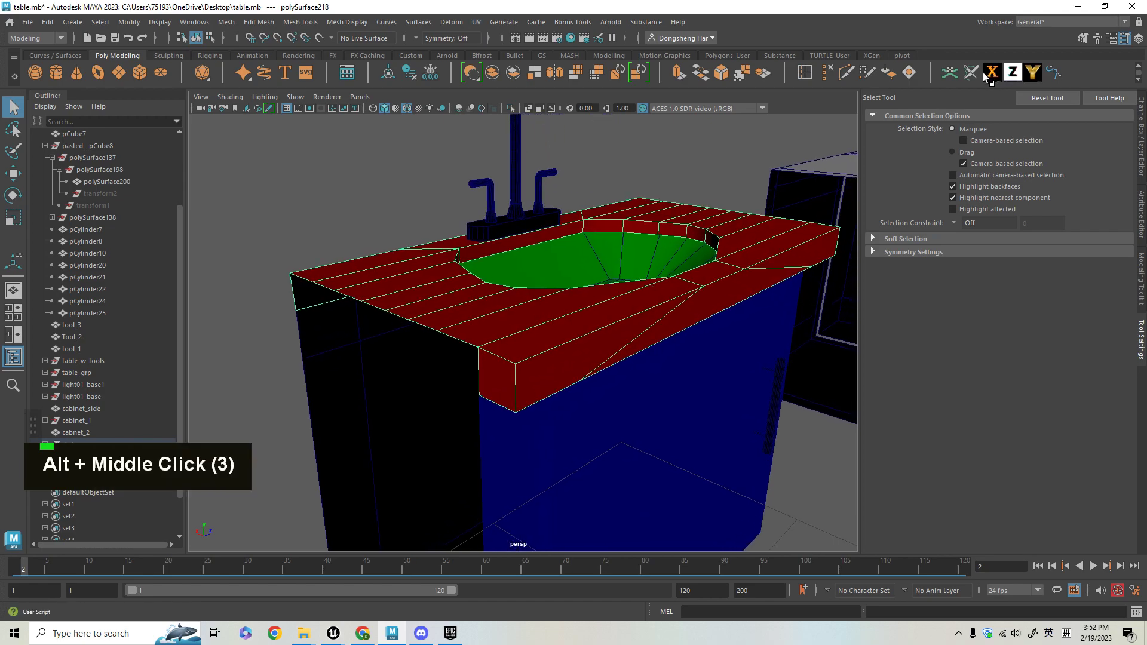
right_click_drag(600, 384, 591, 340, "alt")
left_click_drag(591, 339, 583, 263, "alt")
right_click_drag(583, 262, 720, 233, "alt")
left_click_drag(720, 233, 577, 368, "alt")
key("q")
right_click_drag(421, 279, 453, 310)
right_click(444, 307)
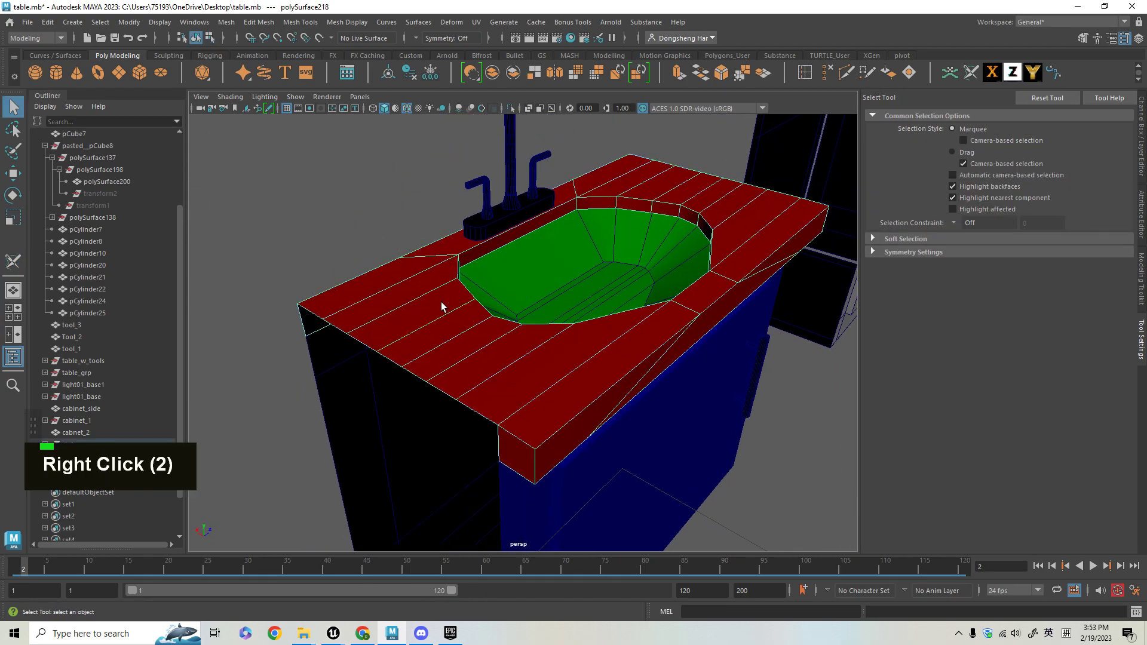
middle_click_drag(443, 308, 650, 229, "alt")
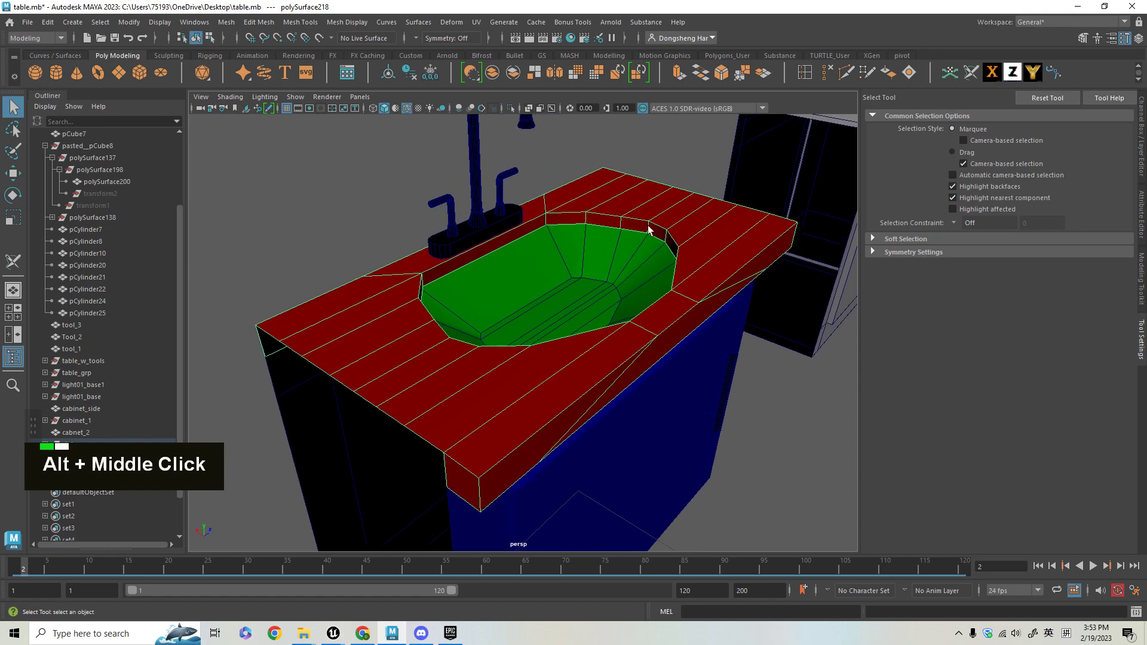
left_click(741, 78)
middle_click_drag(692, 436, 705, 381, "alt")
key("q")
right_click(569, 401)
Apply a camera-based UV projection to the countertop and return it to object selection
middle_click_drag(569, 401, 680, 384, "alt")
left_click_drag(681, 384, 660, 373, "alt")
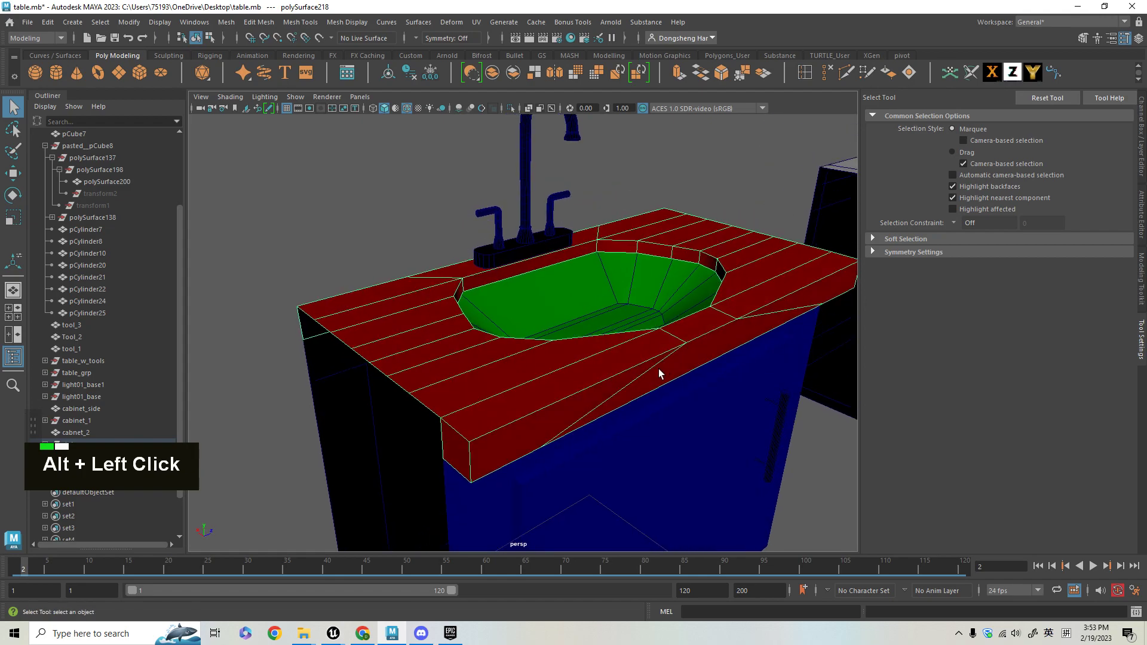
left_click(476, 22)
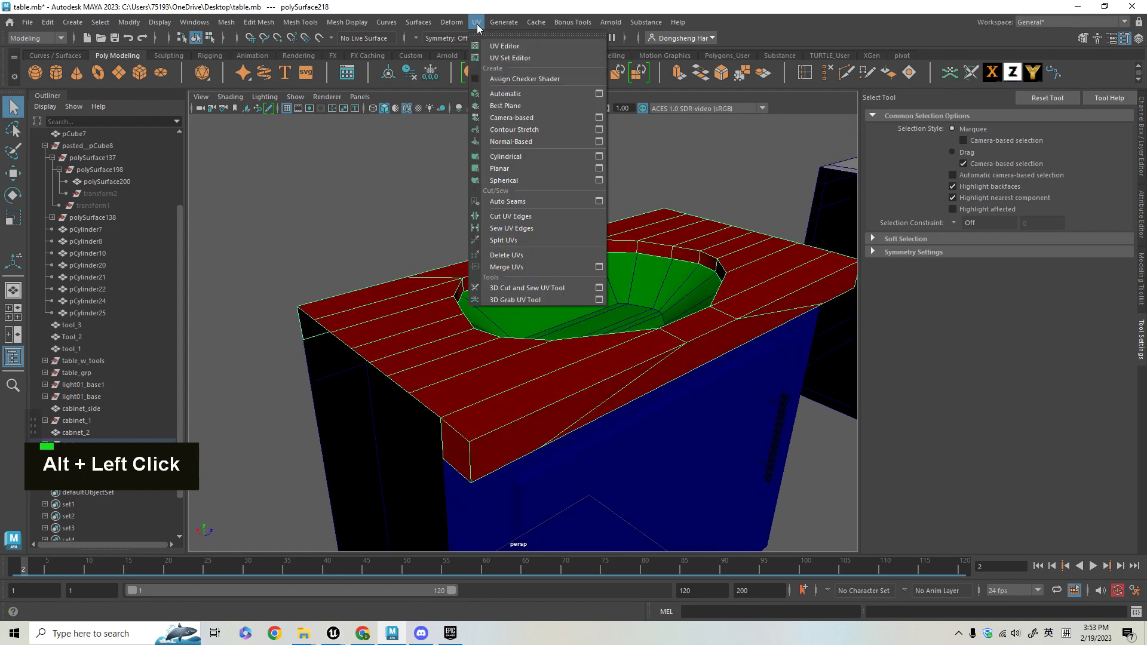
left_click(511, 118)
scroll(511, 118, "down", 3)
middle_click_drag(442, 287, 427, 279, "alt")
key("q")
right_click_drag(426, 280, 485, 263)
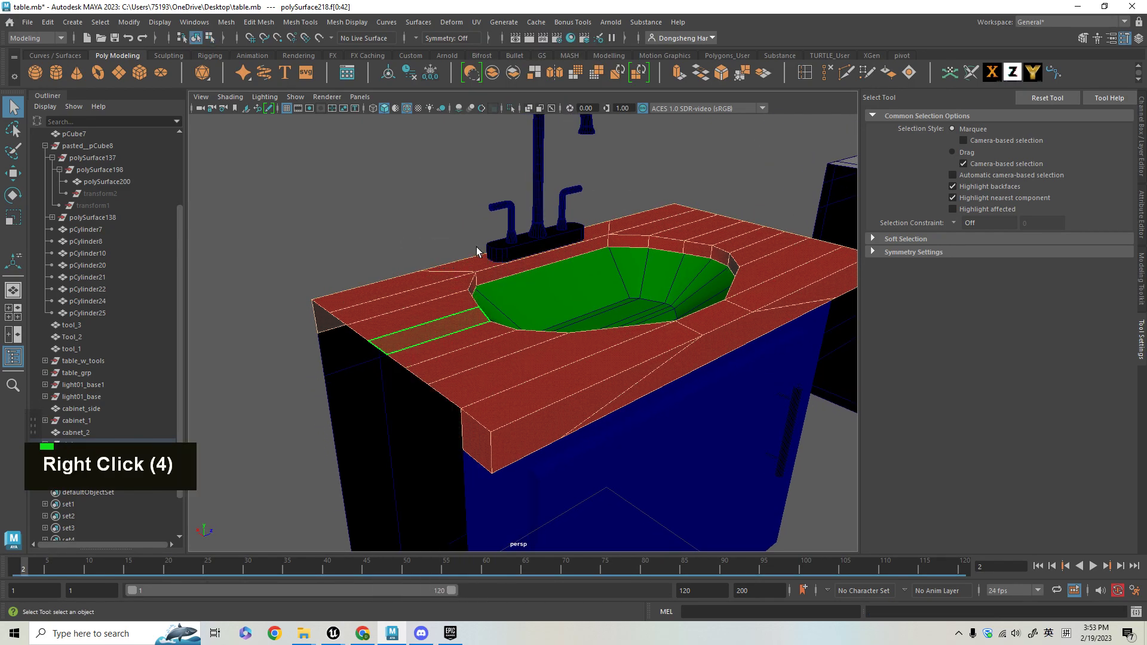
Check the countertop's projected UVs in the UV Editor and close the editor
left_click(477, 23)
left_click(496, 46)
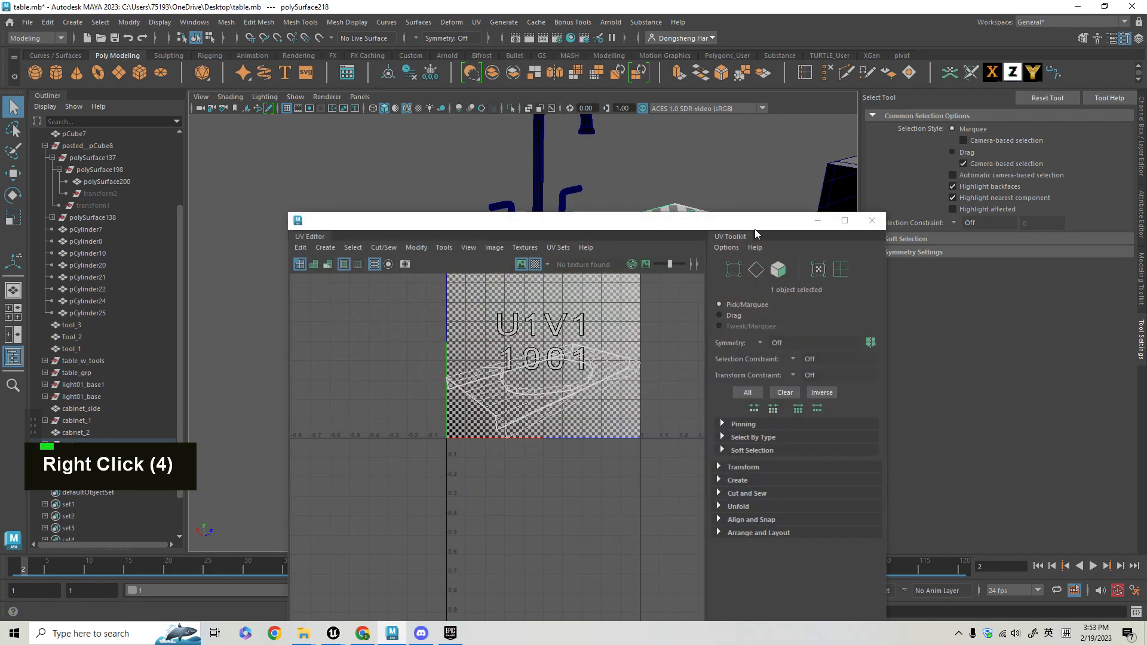
left_click(878, 222)
left_click_drag(552, 382, 513, 373, "alt")
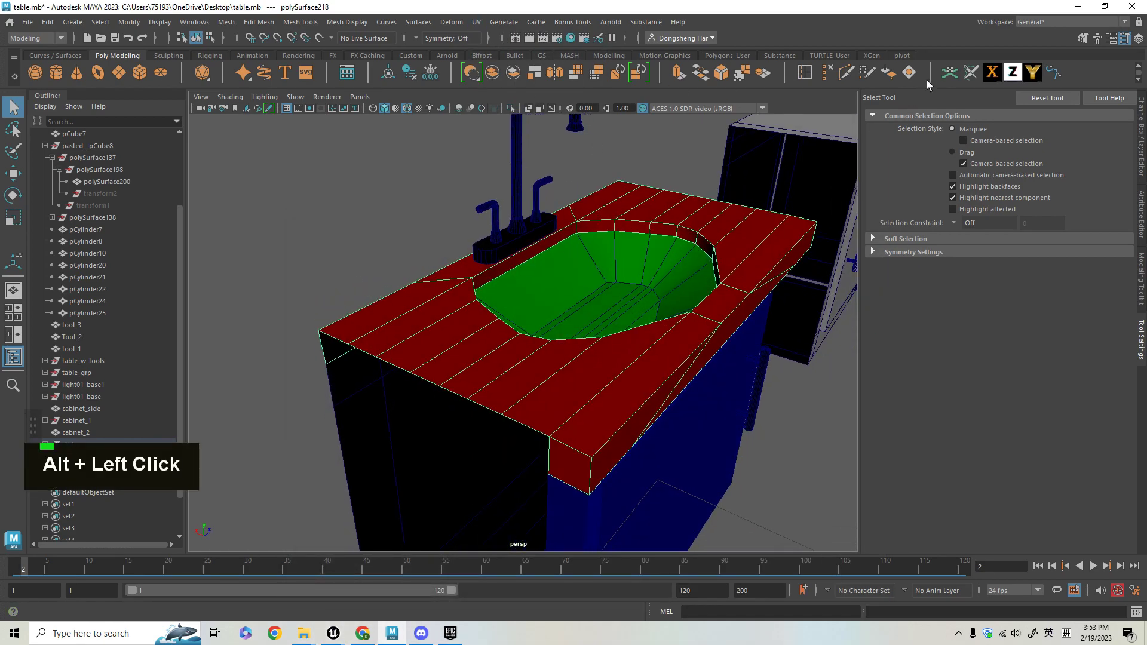
Cut the countertop's UVs at its outer corner edges with the 3D Cut and Sew UV Tool
left_click(969, 71)
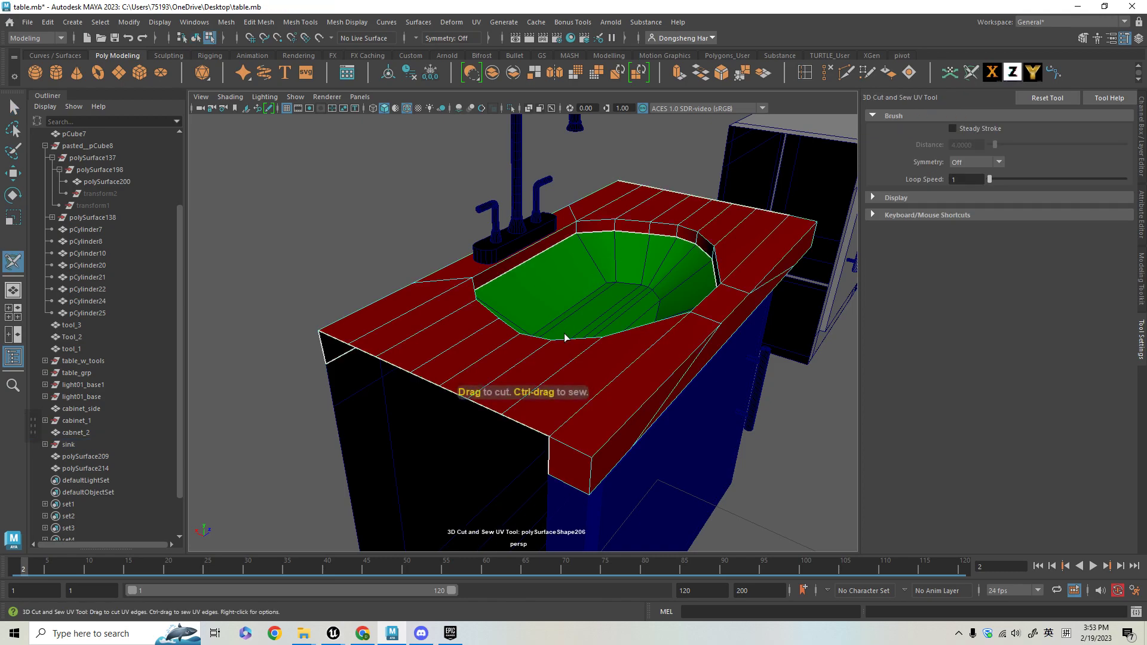
left_click_drag(560, 331, 667, 317, "alt")
mouse_move(588, 442)
left_mouse_down("alt")
mouse_move(591, 394)
mouse_move(584, 430)
mouse_move(593, 424)
left_mouse_up("alt")
right_click_drag(593, 424, 663, 415, "alt")
left_click_drag(663, 414, 605, 235, "alt")
left_click_drag(685, 240, 426, 213, "alt")
left_click(409, 345, "shift")
left_click_drag(409, 345, 561, 430, "alt")
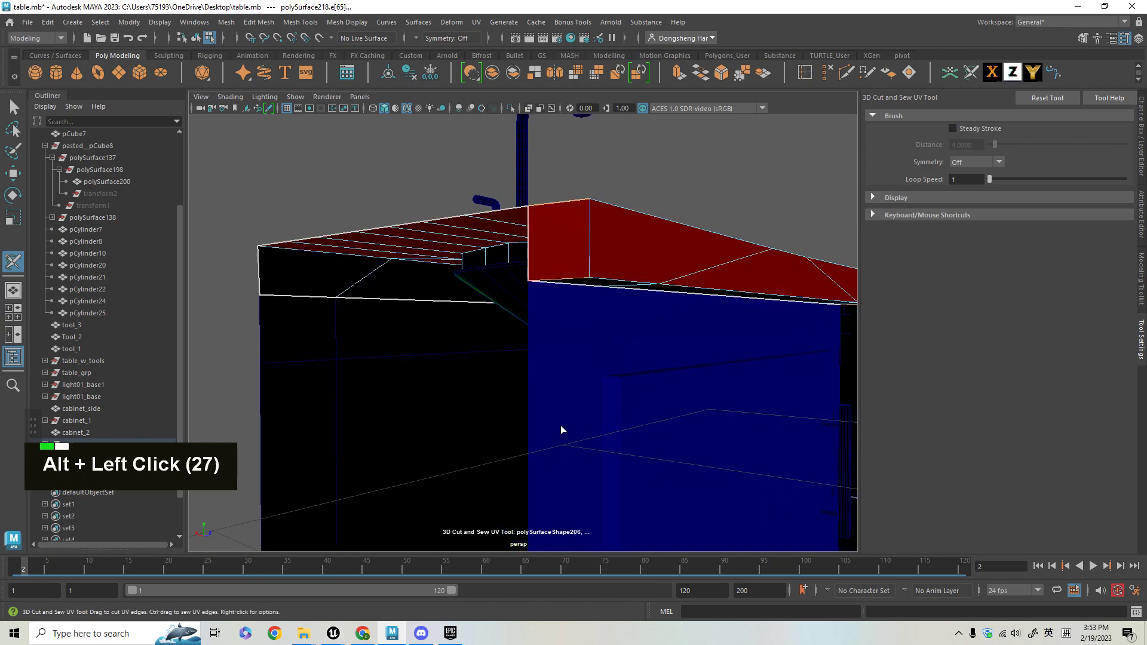
key("x")
Try to select edges along the lower border of the countertop's rim, and undo the last selection
key("q")
left_click_drag(667, 409, 364, 191, "alt")
left_click(377, 190)
left_click(436, 192, "shift")
left_click(447, 214, "shift")
mouse_move(446, 214)
left_mouse_down("alt")
mouse_move(481, 230)
mouse_move(431, 229)
left_mouse_up("alt")
key("ctrl+z")
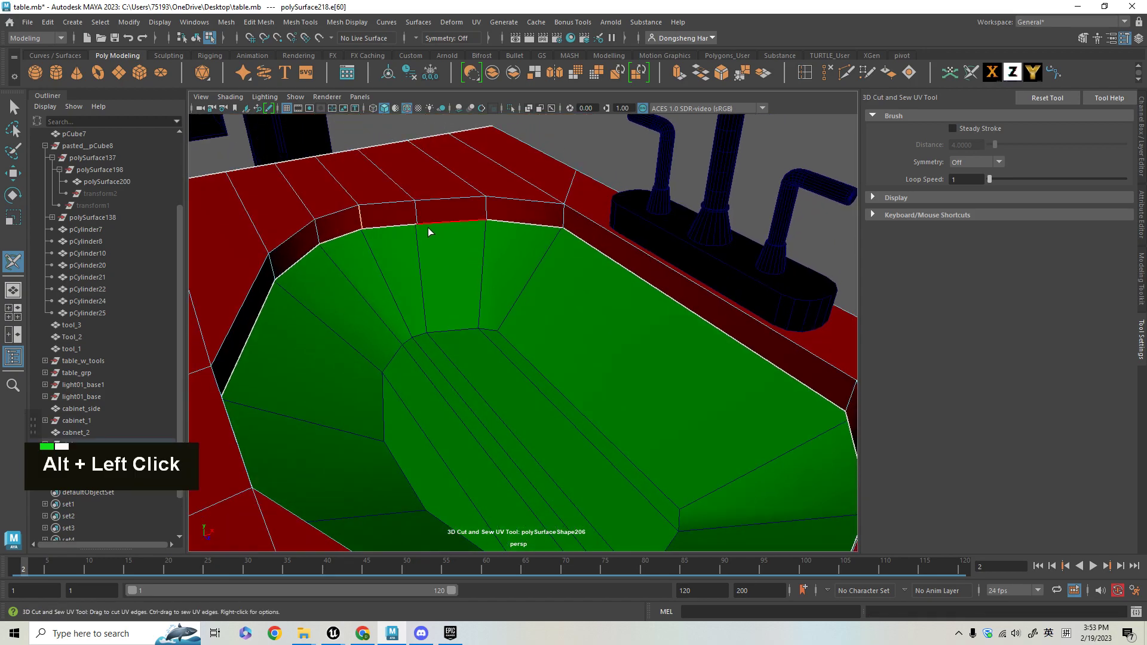
Select the short vertical edges around the countertop's basin opening and cut the UVs along them
left_click(316, 238, "shift")
key("f")
key("Tab")
left_click_drag(545, 376, 514, 415, "alt")
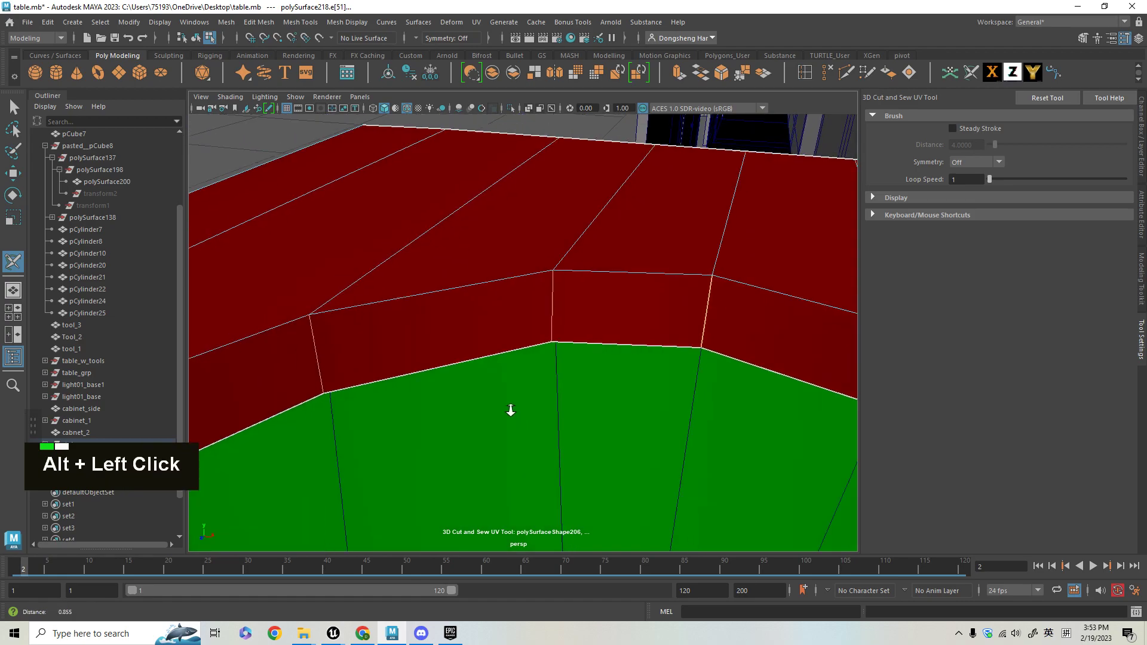
right_click_drag(514, 415, 430, 366, "alt")
left_click_drag(430, 366, 470, 449, "alt")
left_click(403, 235, "shift")
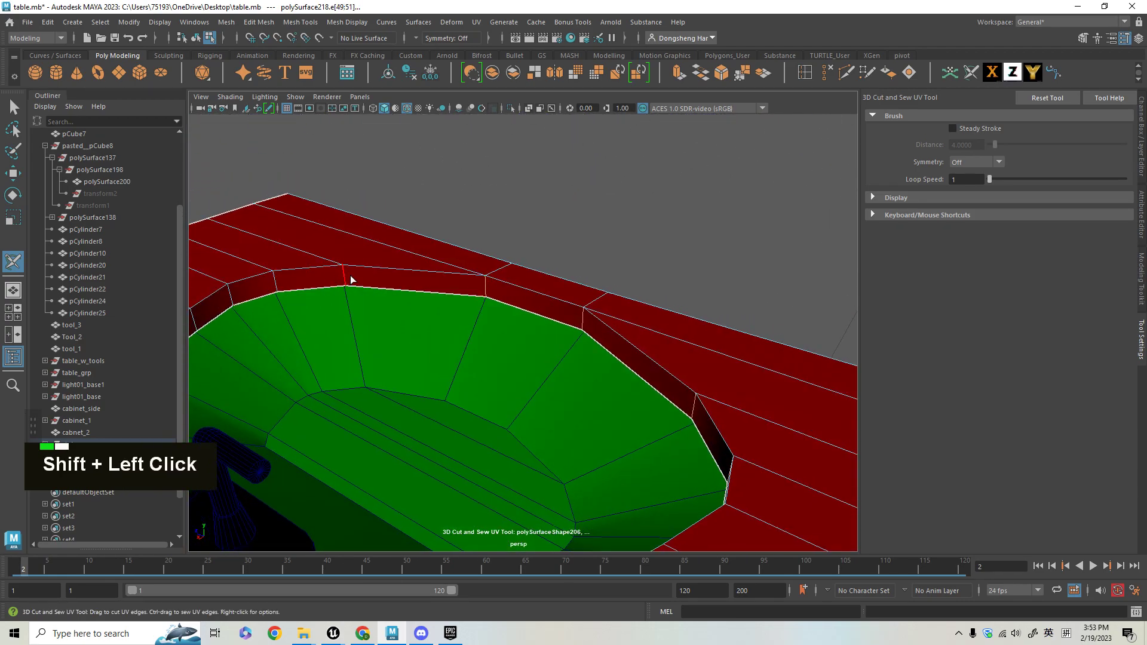
left_click_drag(271, 286, 582, 258, "alt")
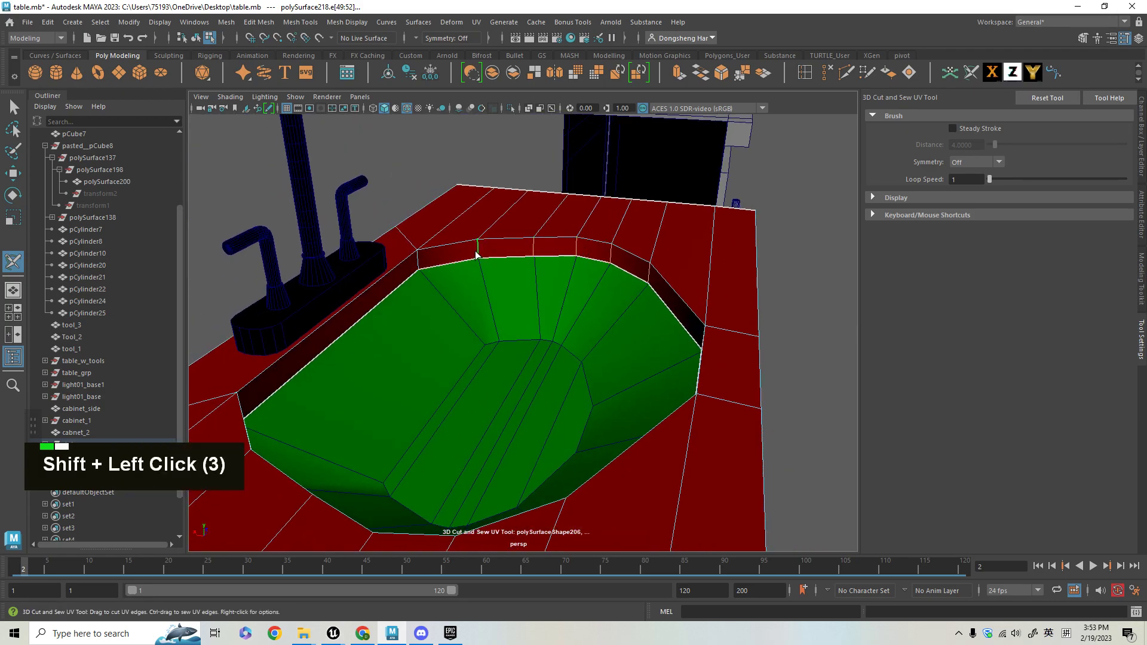
left_click_drag(420, 265, 447, 335, "alt")
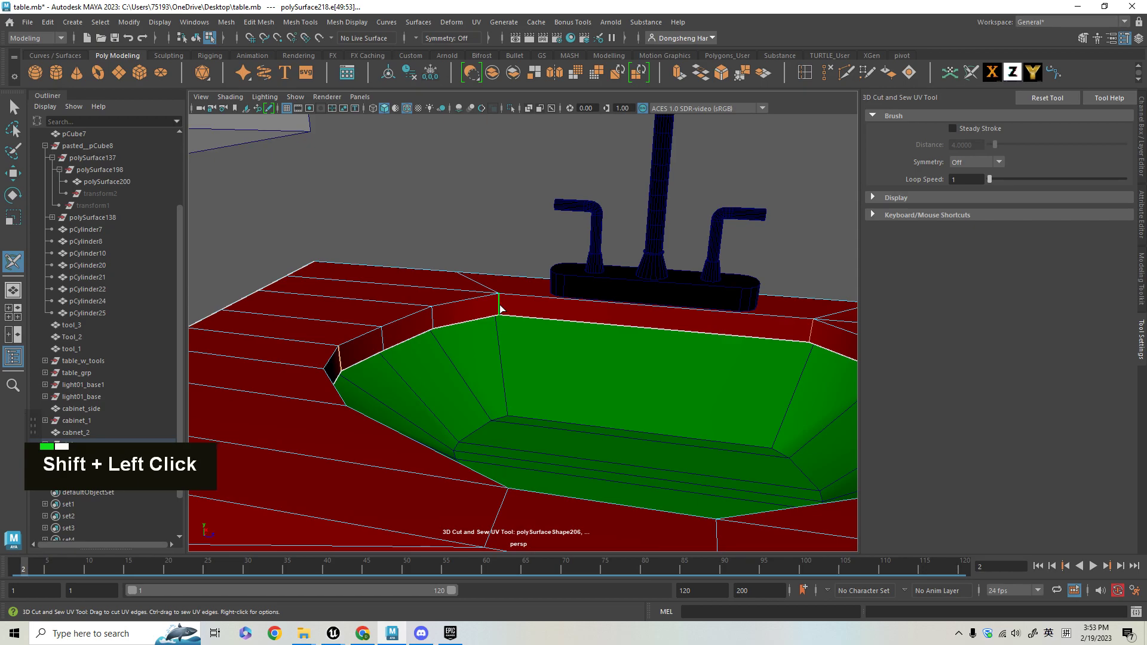
key("x")
key("f")
Select all of the countertop's faces and open their UVs in the UV Editor
right_click_drag(524, 400, 555, 313, "alt")
left_click_drag(555, 313, 642, 404, "alt")
right_click_drag(643, 404, 577, 352, "alt")
left_click_drag(577, 351, 581, 397, "alt")
right_click_drag(581, 396, 620, 438, "alt")
left_click_drag(620, 437, 658, 418, "alt")
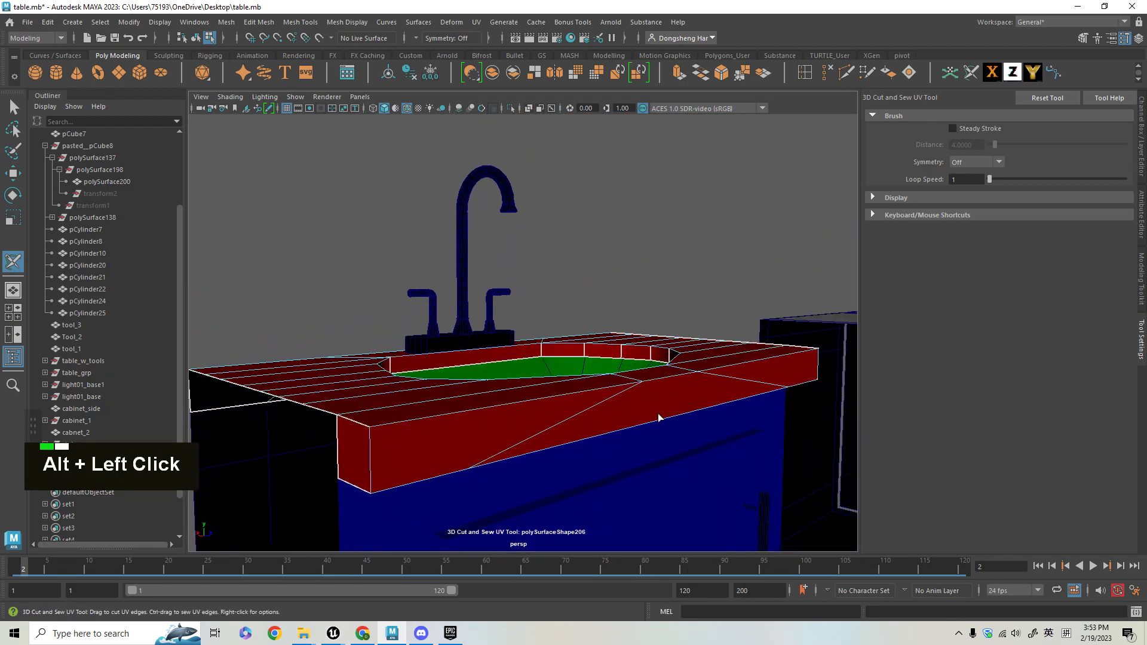
right_click(392, 395)
right_click_drag(391, 362, 449, 364)
left_click_drag(503, 412, 491, 415, "alt")
left_click_drag(431, 239, 447, 291, "alt")
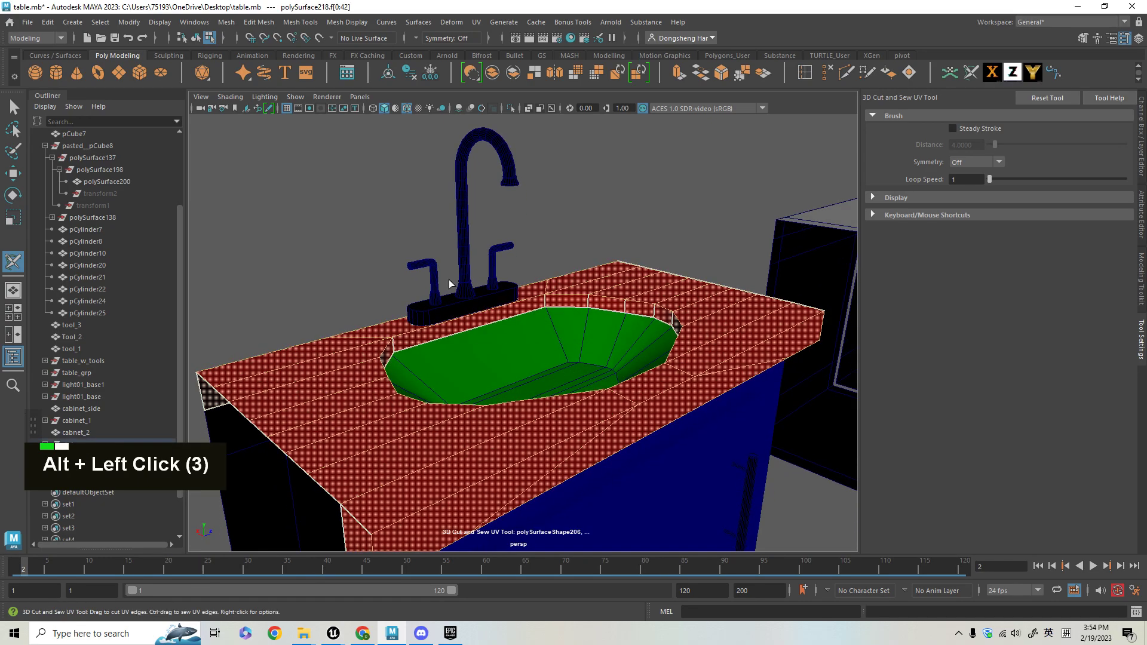
left_click(495, 70)
left_click(471, 23)
left_click(485, 43)
Examine the countertop's UV shell, its basin opening and its borders against the checker pattern, and close the UV Editor
middle_click_drag(561, 400, 547, 394, "alt")
scroll(511, 400, "up", 1)
key("d")
scroll(537, 404, "up", 3)
scroll(561, 406, "down", 1)
scroll(540, 387, "up", 2)
scroll(539, 387, "down", 1)
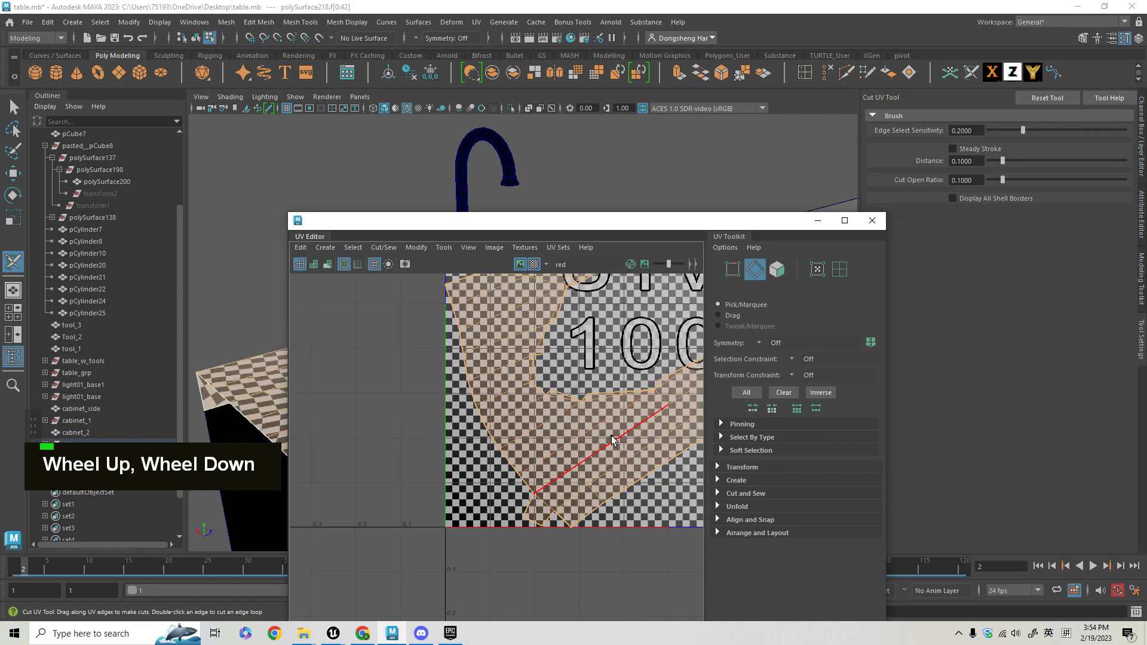
middle_click_drag(610, 440, 471, 467, "alt")
right_click_drag(470, 467, 591, 436, "alt")
middle_click_drag(591, 436, 438, 461, "alt")
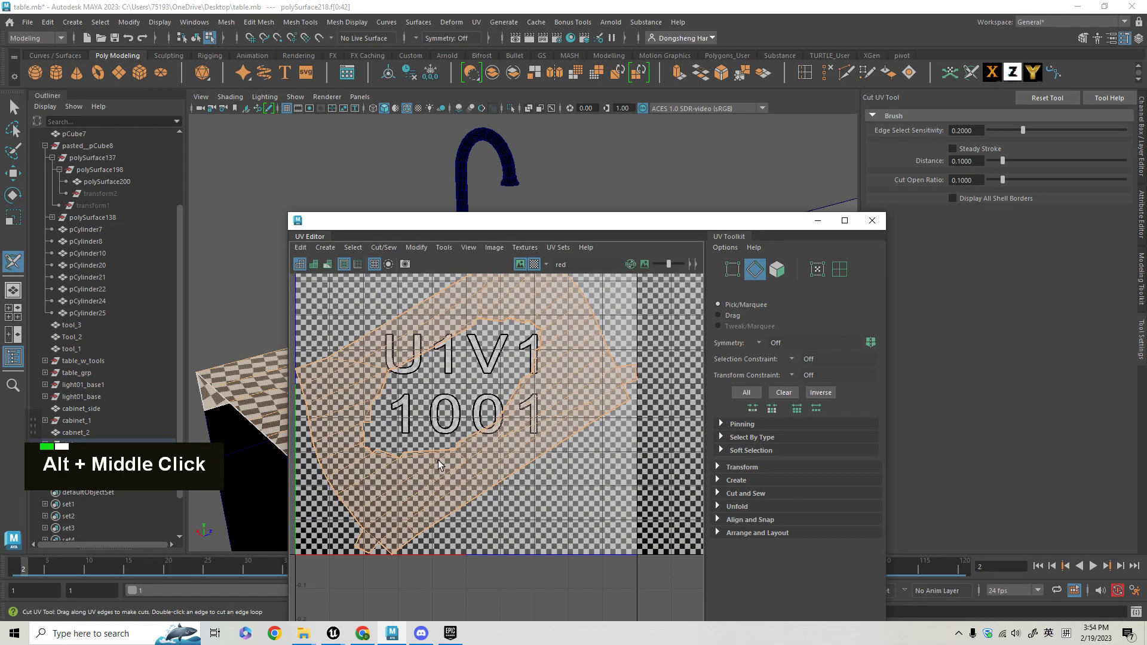
middle_click_drag(569, 393, 600, 447, "alt")
middle_click_drag(460, 428, 578, 484, "alt")
scroll(533, 466, "up", 3)
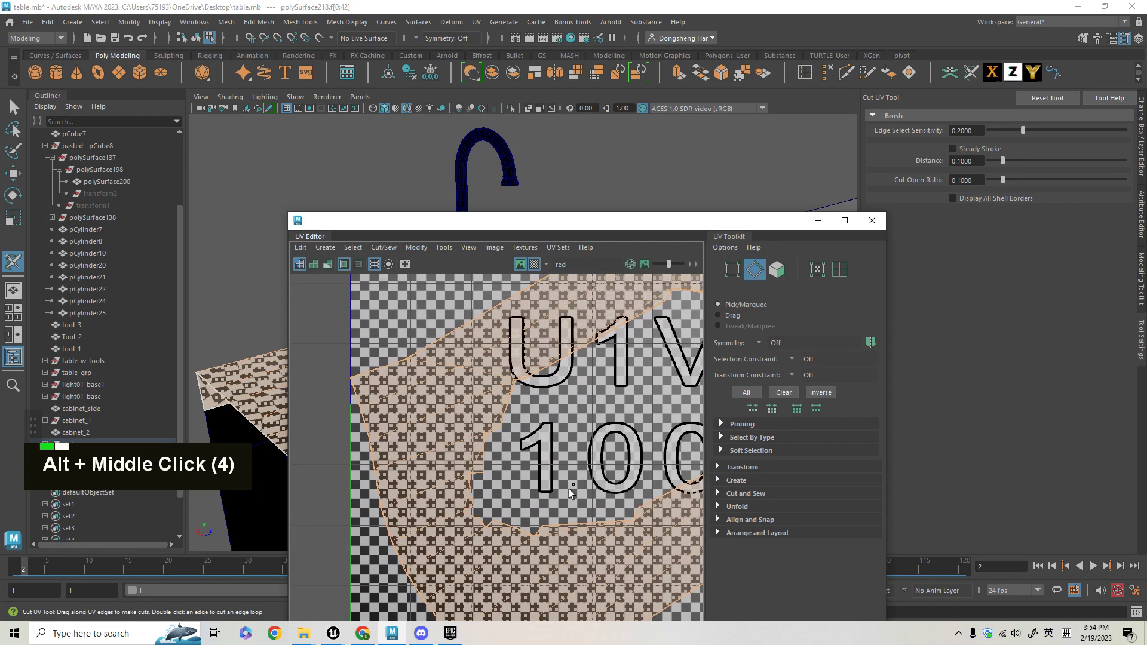
left_click(872, 220)
Undo the recent changes back to the edge selection around the countertop's basin opening
left_click_drag(454, 442, 639, 439, "alt")
key("ctrl+z")
key("ctrl+z")
key("ctrl+z")
key("ctrl+z")
key("ctrl+z")
key("ctrl+z")
key("ctrl+z")
left_click_drag(418, 296, 364, 317, "alt")
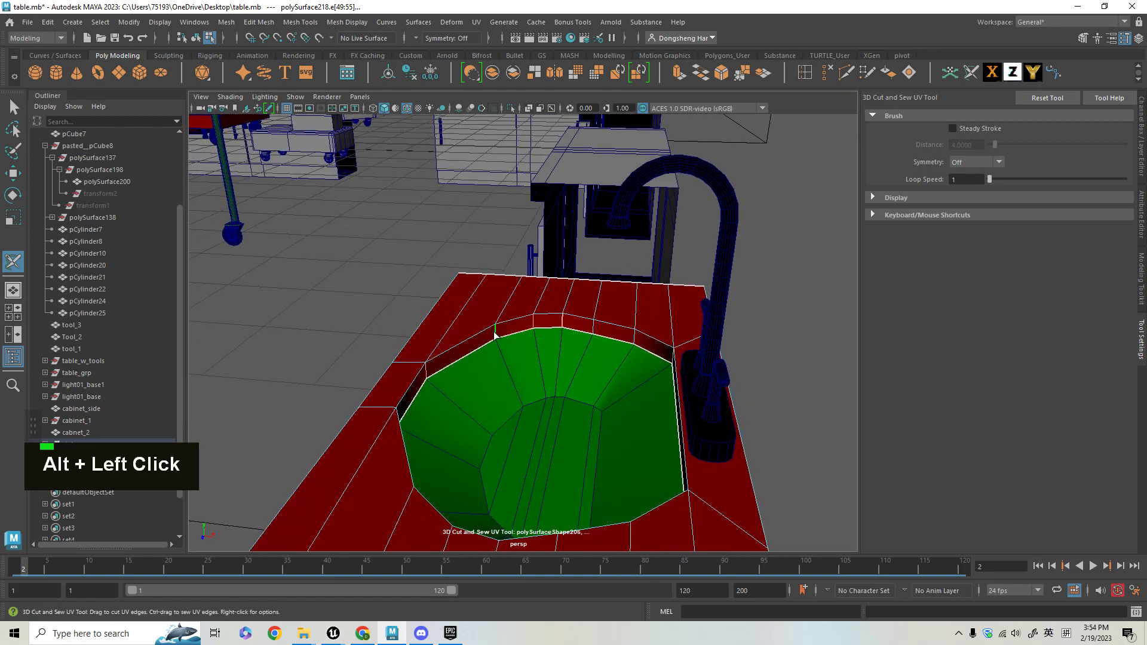
Add the missing edges of the basin opening's rim to the selection and cut the countertop's UVs along them
left_click_drag(486, 346, 484, 418, "alt")
left_click(363, 396, "shift")
left_click(663, 330, "shift")
key("x")
key("ctrl+z")
right_click_drag(400, 376, 412, 379, "alt")
left_click(399, 360, "shift")
key("x")
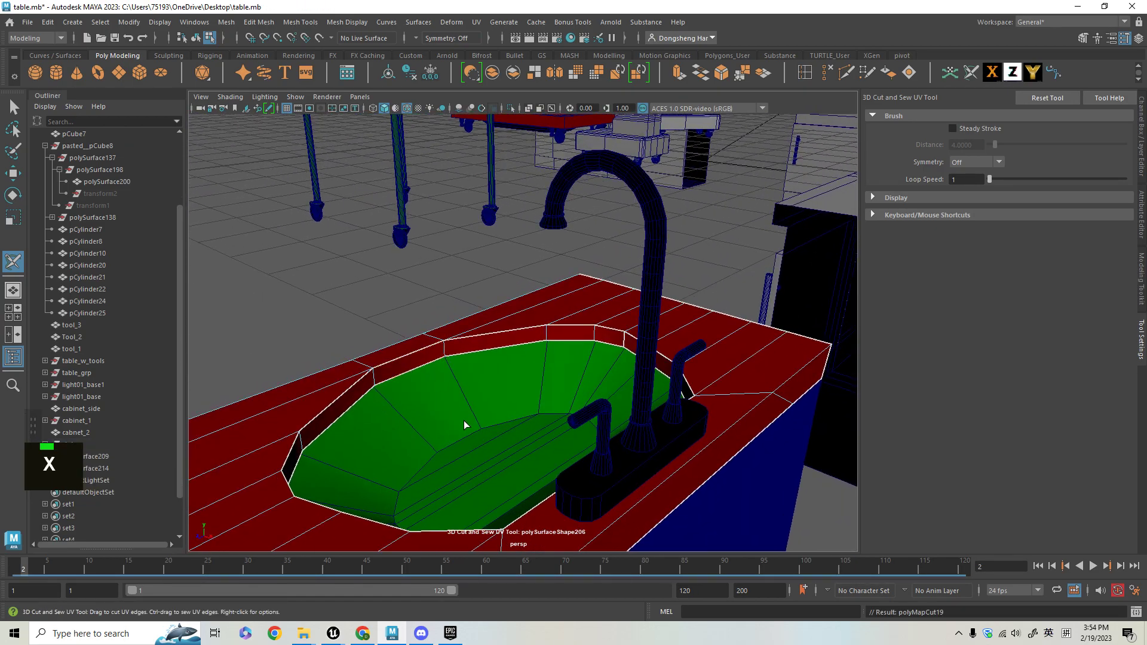
Cut the UVs across the sink opening's rim wall along its short vertical edges
right_click_drag(463, 420, 396, 402, "alt")
left_click_drag(397, 401, 315, 471, "alt")
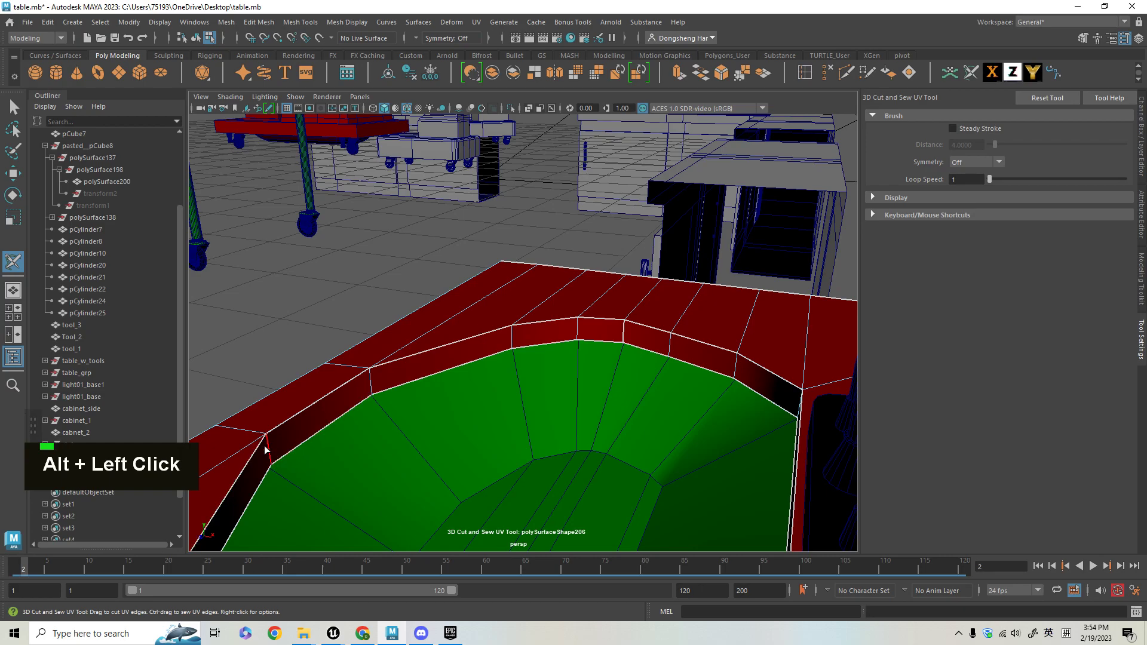
left_click_drag(729, 446, 658, 430, "alt")
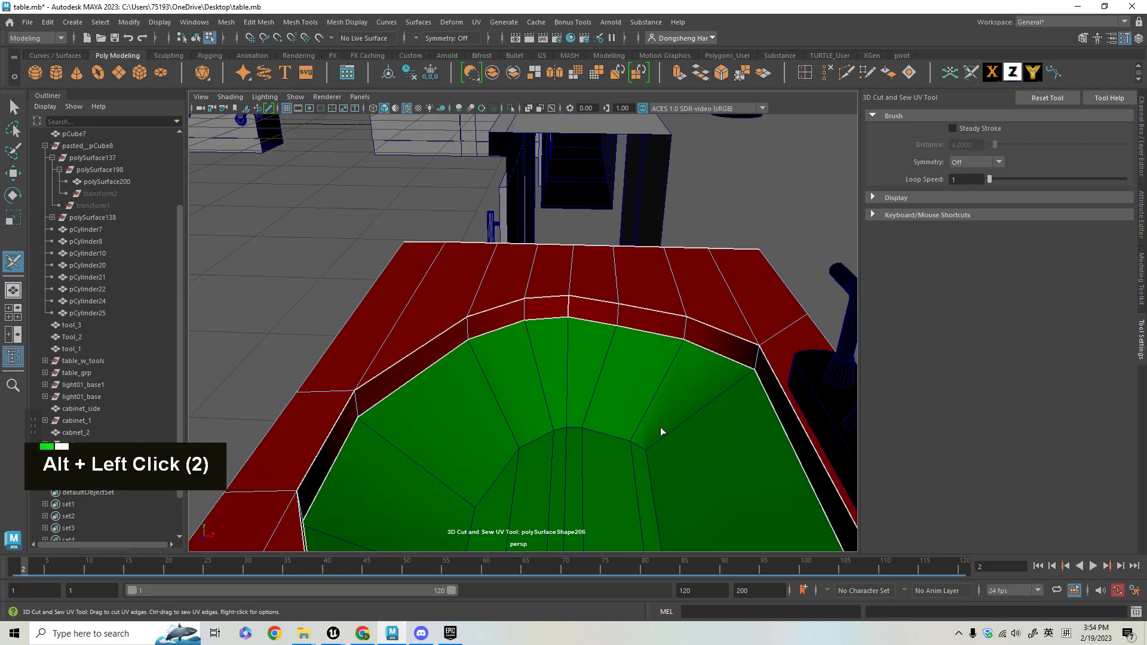
right_click_drag(657, 430, 647, 430, "alt")
left_click_drag(647, 430, 369, 415, "alt")
key("x")
left_click_drag(474, 453, 593, 381, "alt")
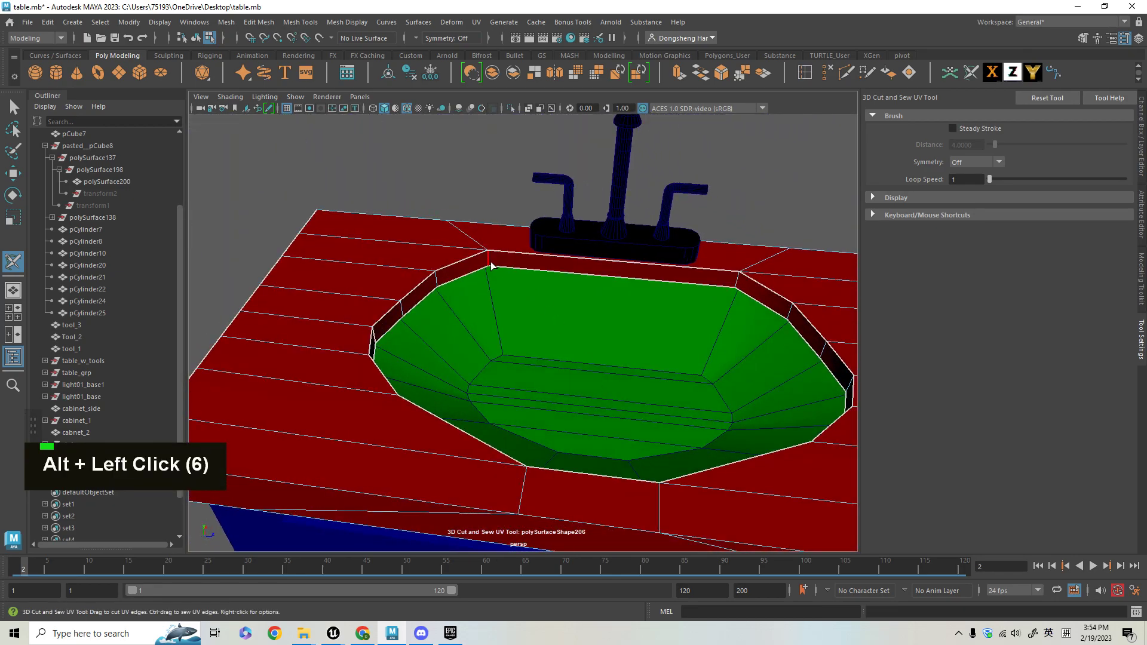
Undo the last two UV edits on the sink rim and cut the rim wall at a short vertical edge
left_click_drag(729, 302, 821, 430, "alt")
key("ctrl+z")
key("ctrl+z")
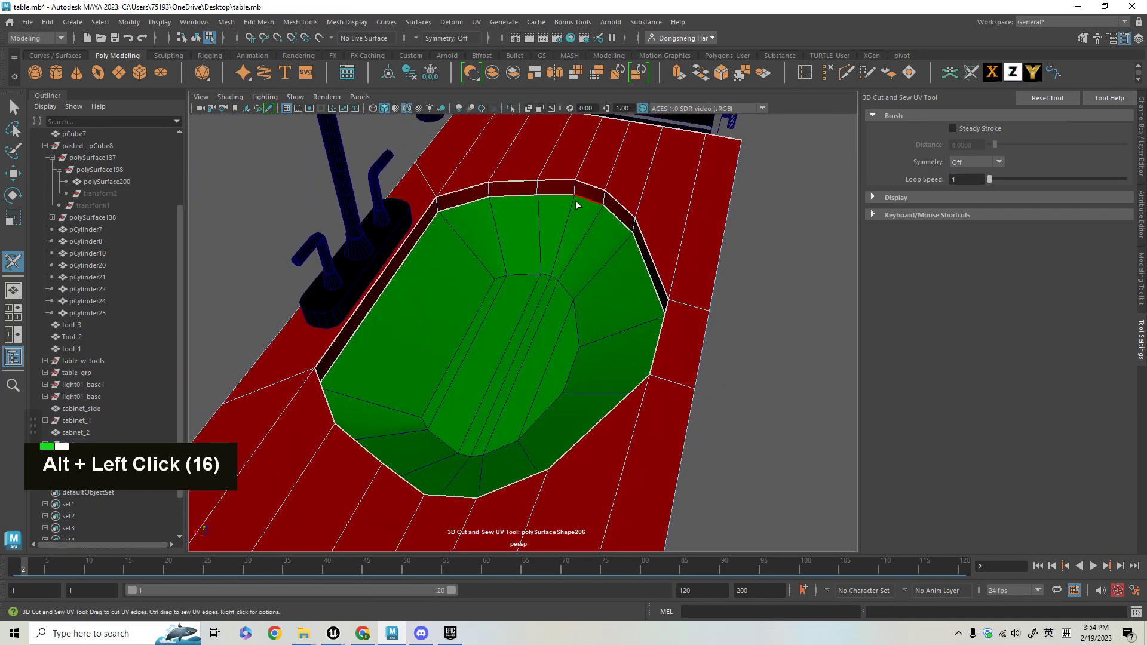
key("x")
left_click_drag(693, 362, 559, 341, "alt")
right_click_drag(559, 341, 552, 389, "alt")
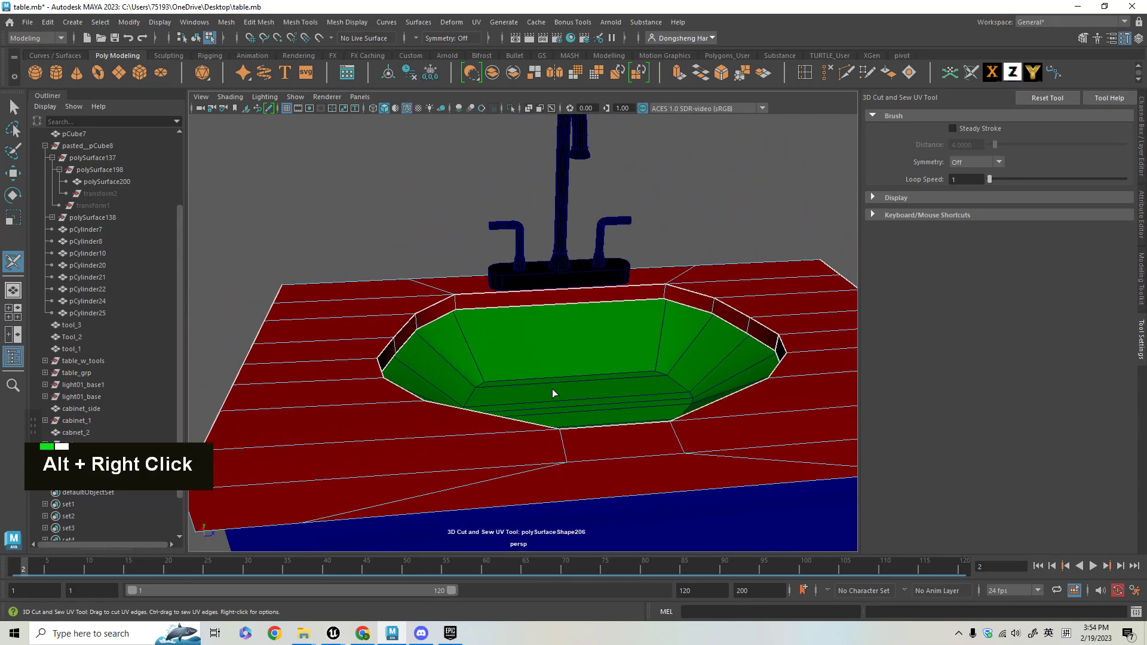
Select the sink countertop's UV shells, including the rim wall, and lay them out
right_click(449, 308)
right_click_drag(448, 309, 471, 282)
left_click(473, 303)
left_click_drag(573, 350, 469, 380, "alt")
left_click(456, 344)
left_click(433, 326)
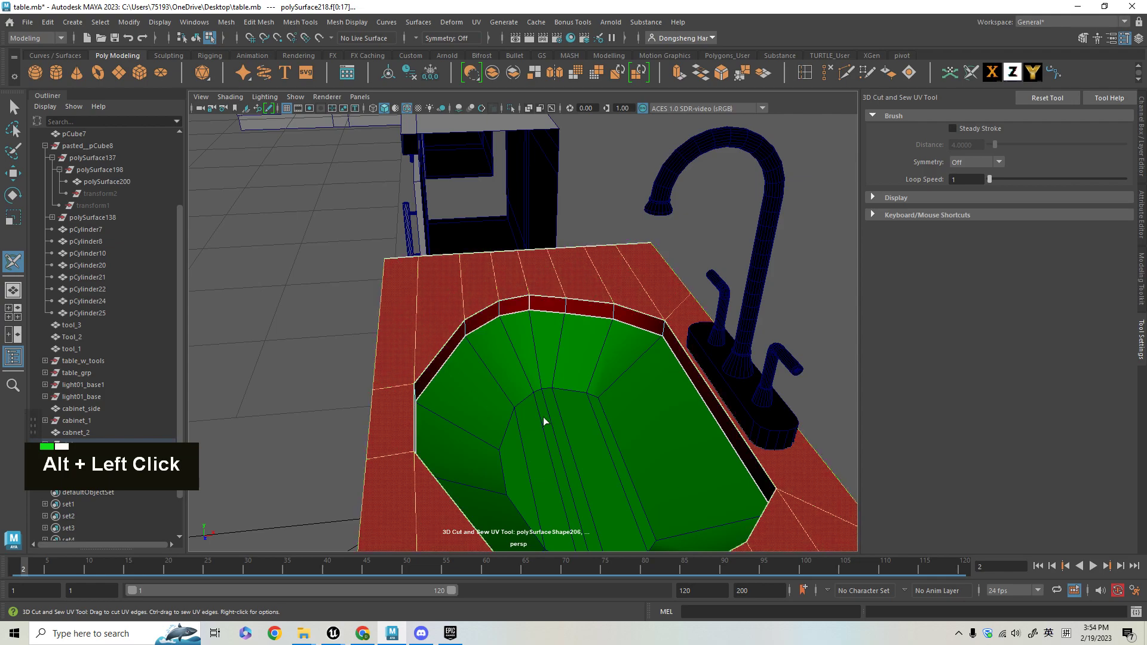
left_click_drag(522, 416, 639, 359, "alt")
right_click_drag(639, 358, 584, 330, "alt")
left_click_drag(584, 330, 545, 416, "alt")
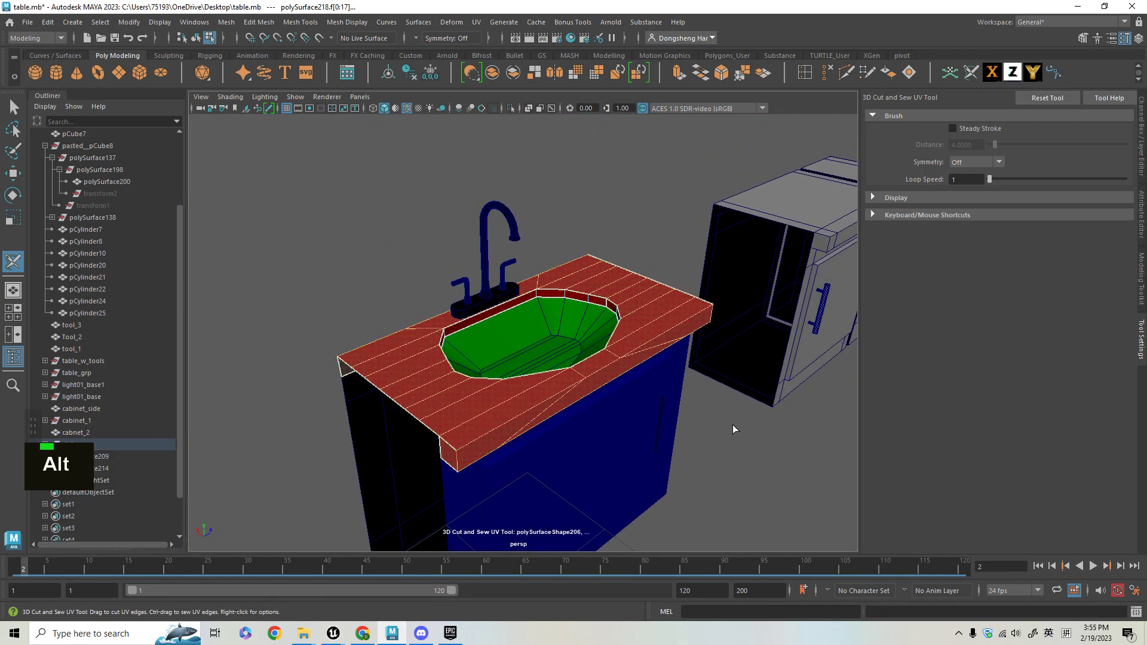
Open the UV Editor and frame the sink countertop's shells in the 1001 tile
left_click(476, 22)
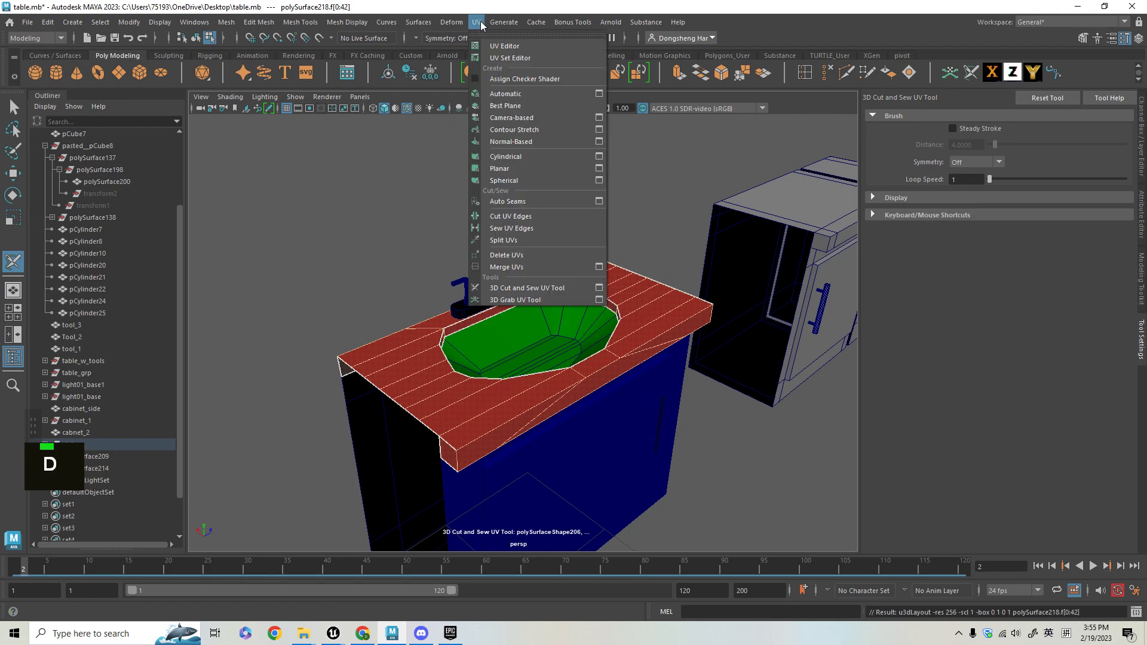
left_click(488, 45)
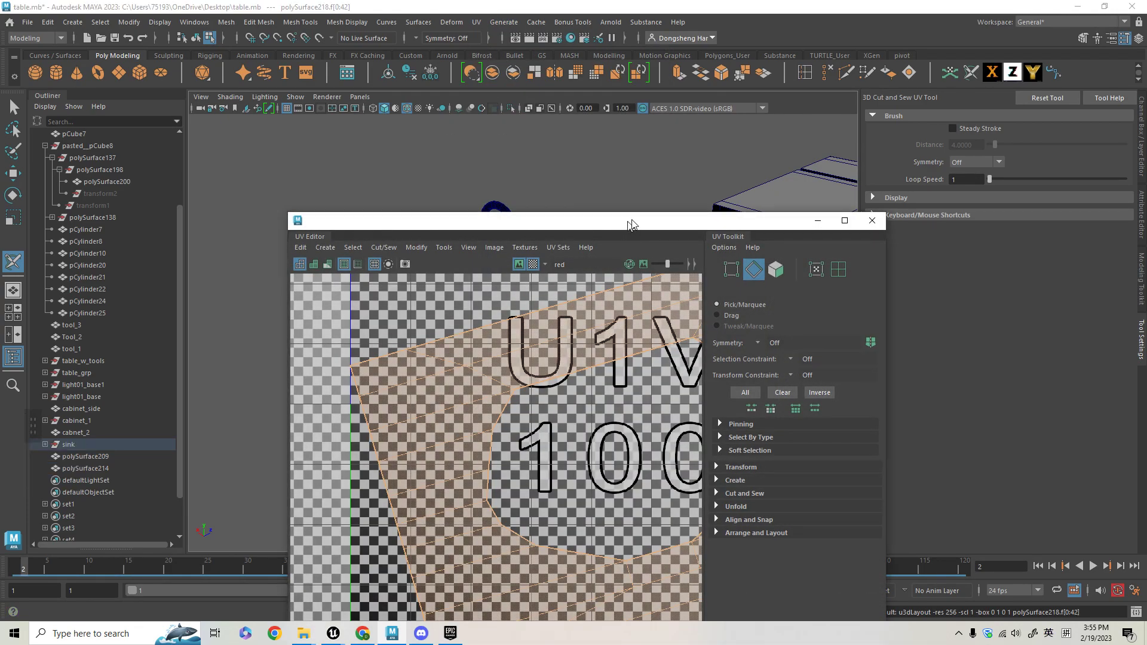
left_click_drag(625, 226, 702, 197)
scroll(566, 416, "down", 3)
scroll(566, 416, "up", 1)
scroll(566, 416, "down", 3)
middle_click_drag(566, 416, 489, 416, "alt")
middle_click_drag(627, 382, 626, 394, "alt")
middle_click_drag(644, 449, 646, 461, "alt")
middle_click_drag(571, 418, 643, 346, "alt")
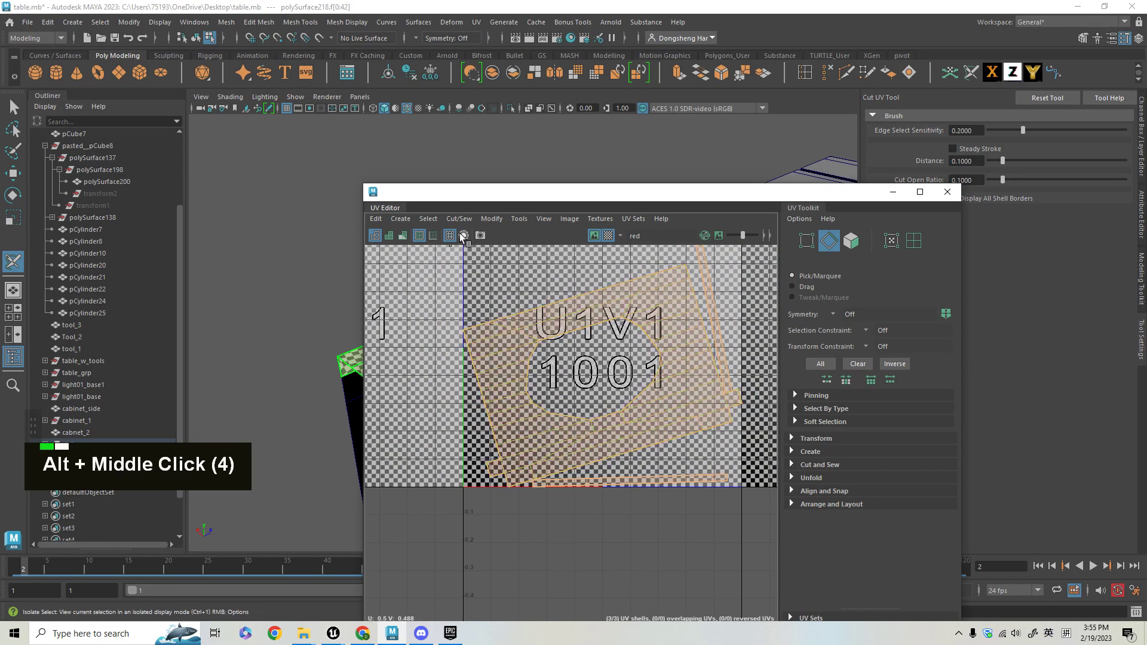
Straighten all the countertop's UV shells with Orient Shells
left_click(491, 219)
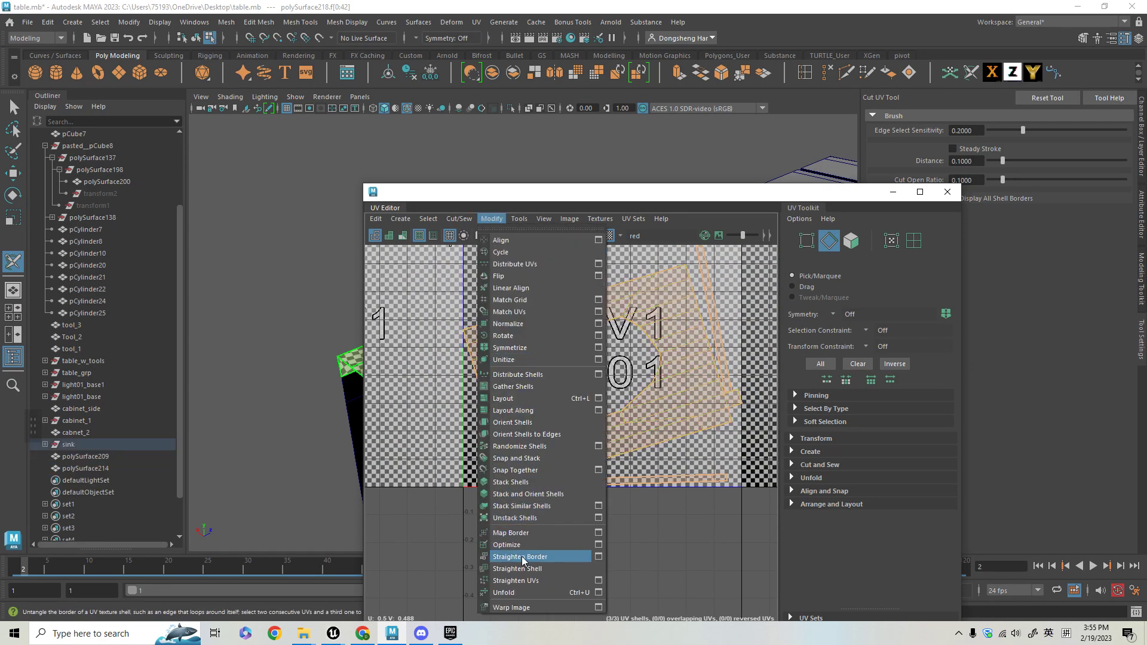
left_click(520, 423)
left_click_drag(663, 437, 659, 478, "alt")
Rotate the main countertop UV shell by about 90 degrees so its long side runs horizontally, and move the UV Editor off the sink
right_click(637, 376)
right_click(639, 375)
right_click(639, 375)
key("q")
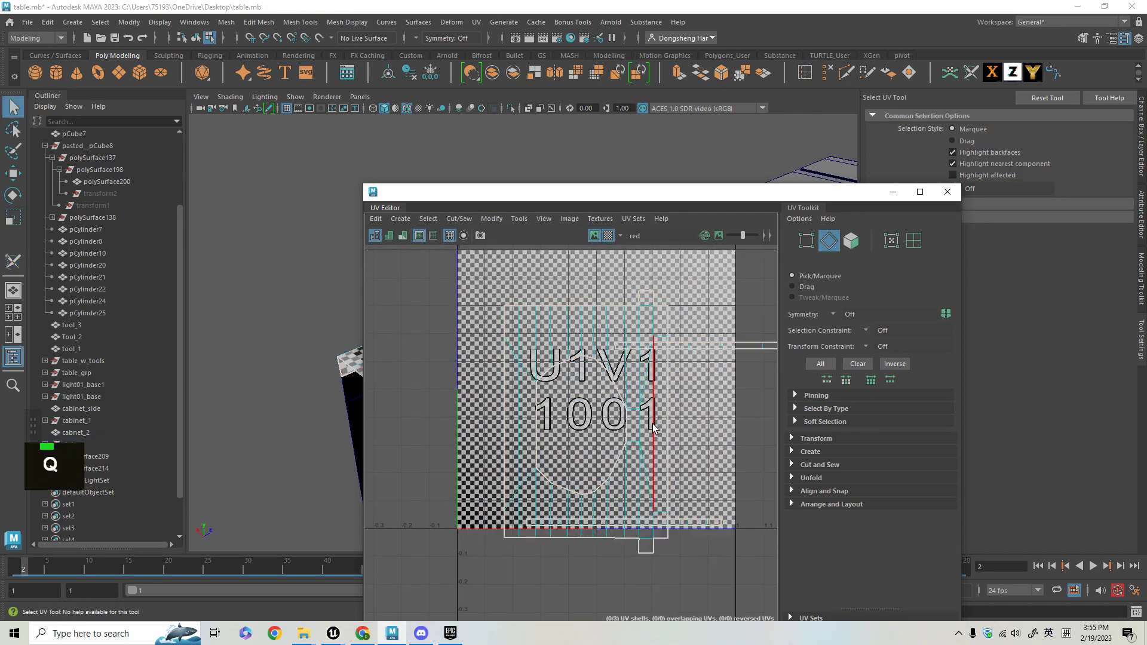
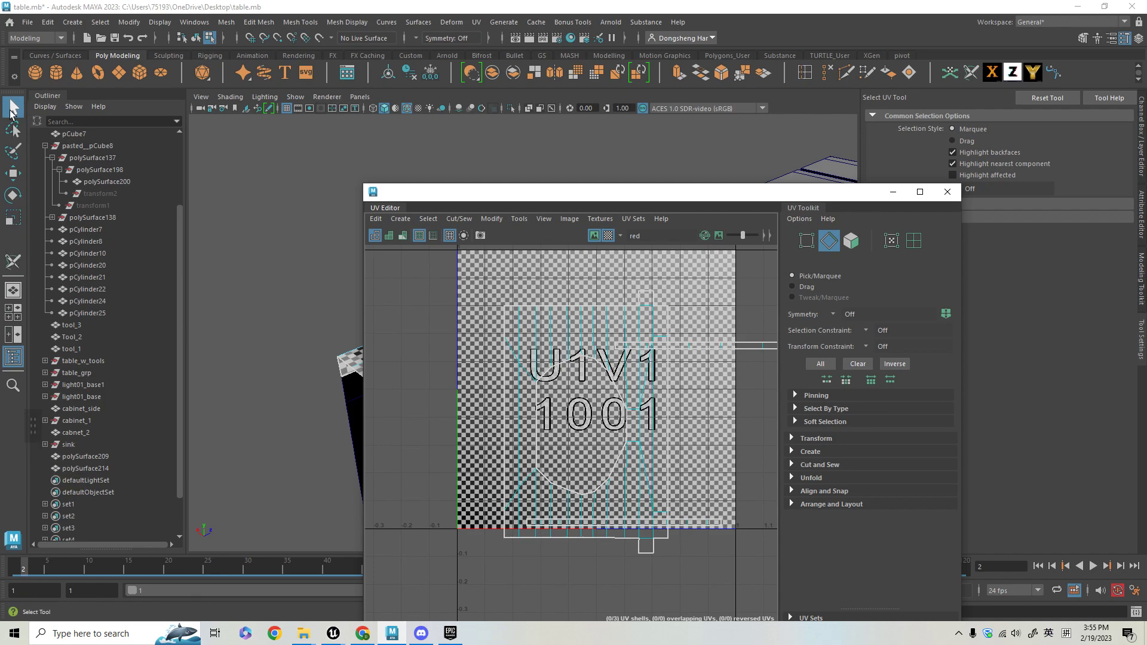
right_click(656, 391)
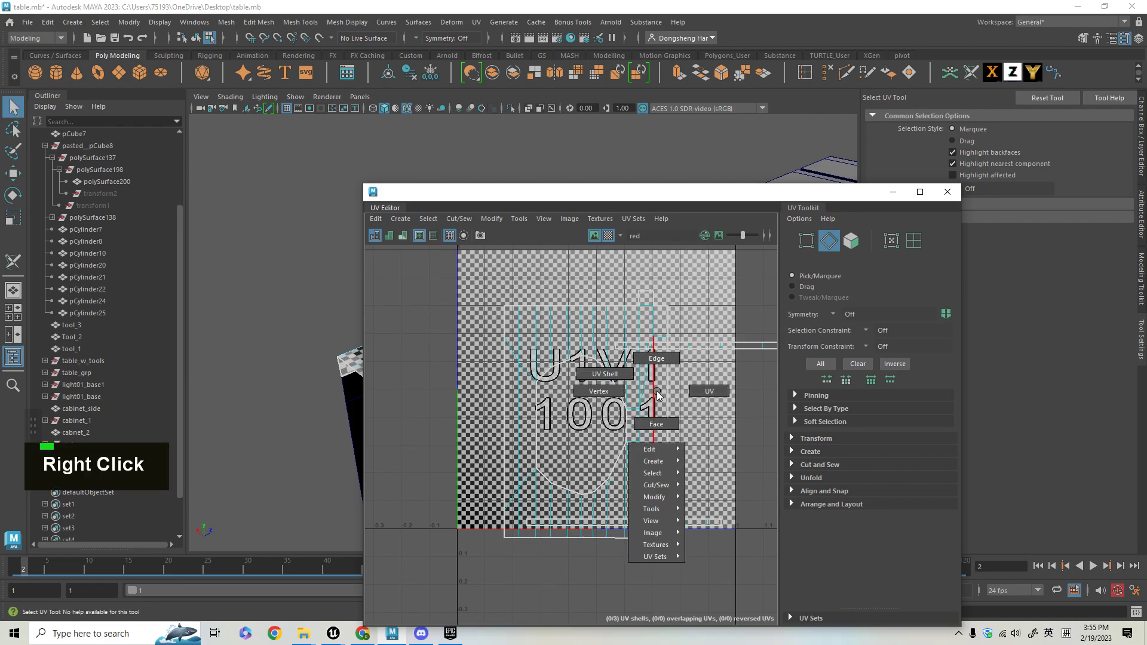
right_click_drag(622, 371, 621, 372)
left_click(668, 415)
key("e")
left_click_drag(632, 367, 697, 453)
left_click_drag(633, 192, 923, 179)
left_click_drag(867, 340, 875, 341)
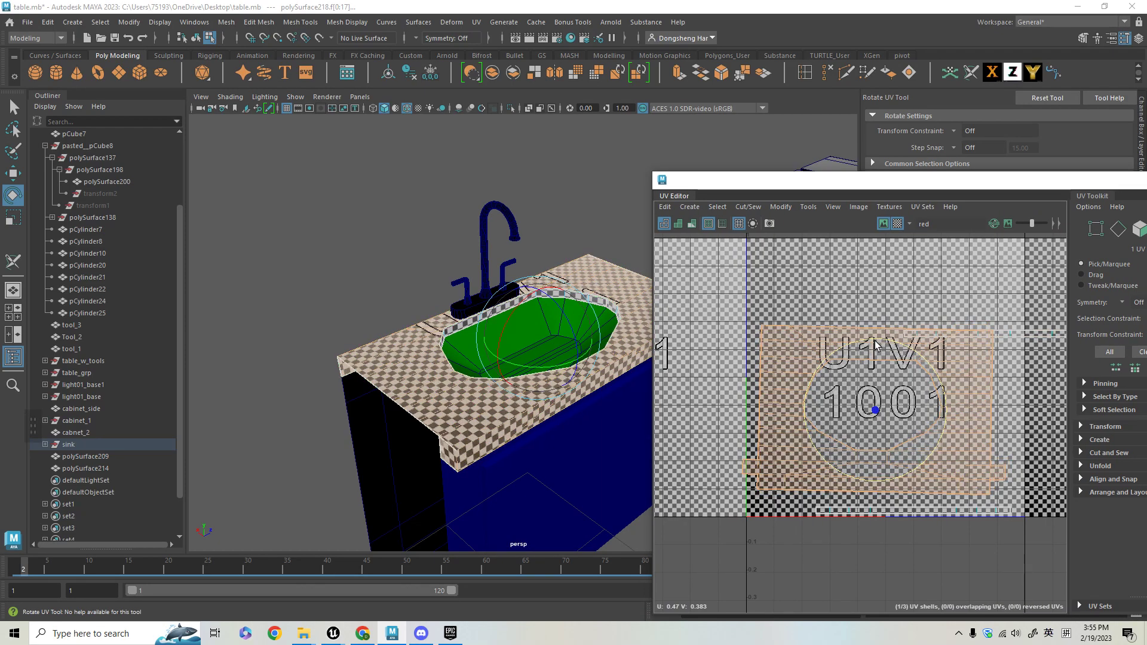
Move the main countertop shell up within the tile and align it with Orient Shells
middle_click_drag(1037, 370, 989, 374, "alt")
key("alt+w")
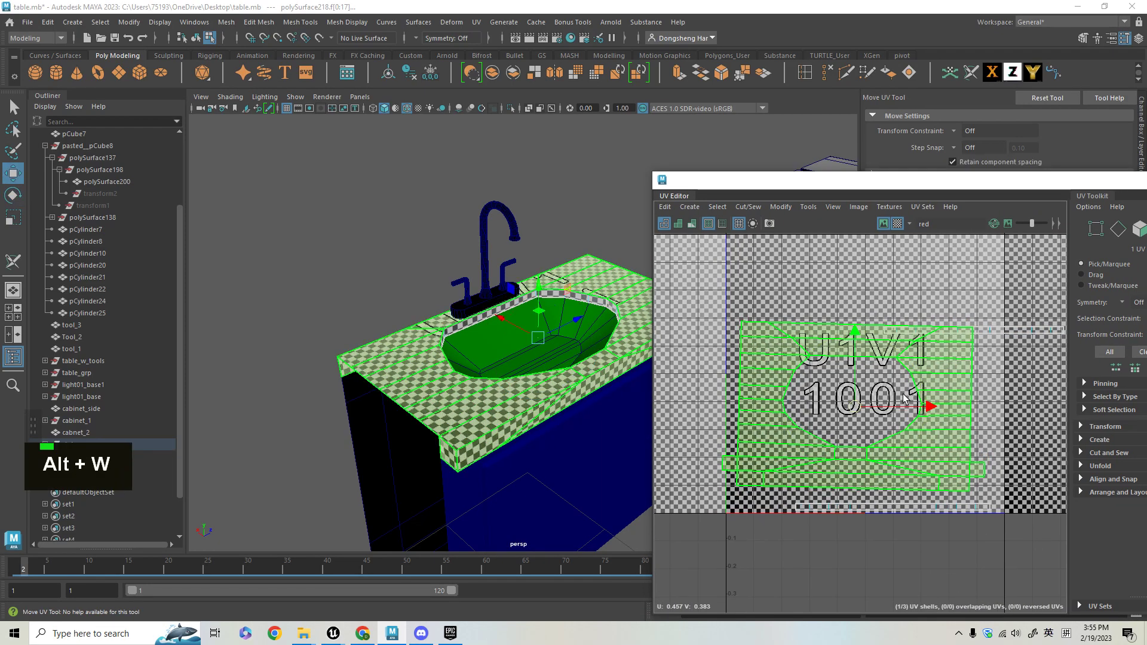
left_click(780, 208)
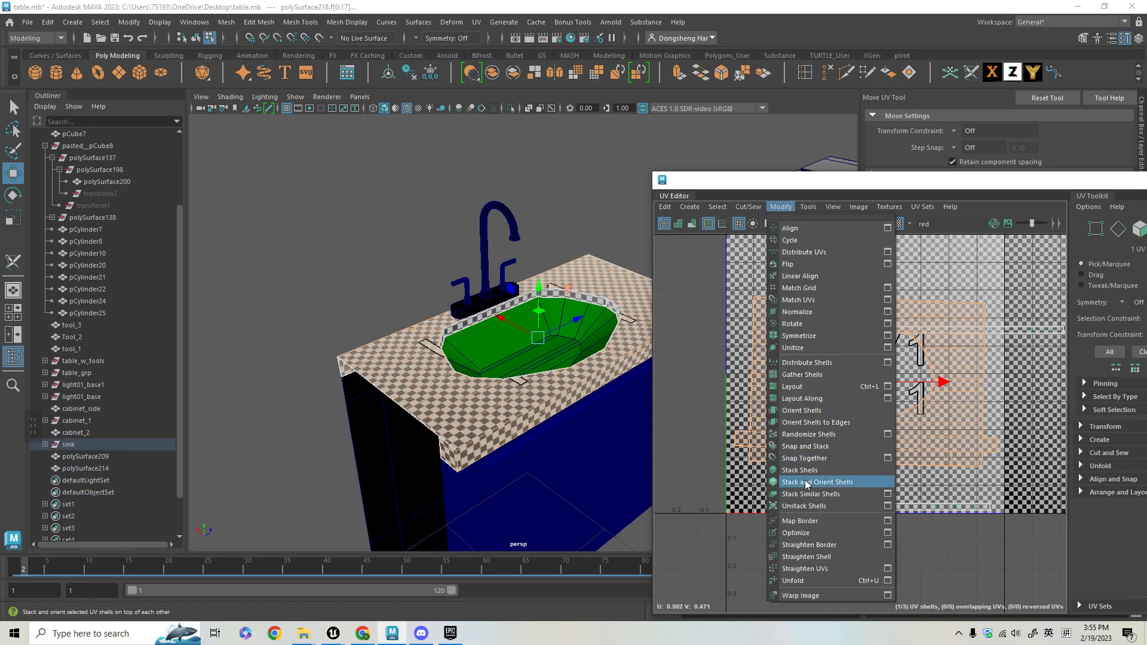
left_click(792, 410)
right_click_drag(992, 423, 963, 430, "alt")
Select all three countertop UV shells and pack them with Layout Along
left_click_drag(1029, 517, 821, 273)
middle_click_drag(991, 390, 945, 352, "alt")
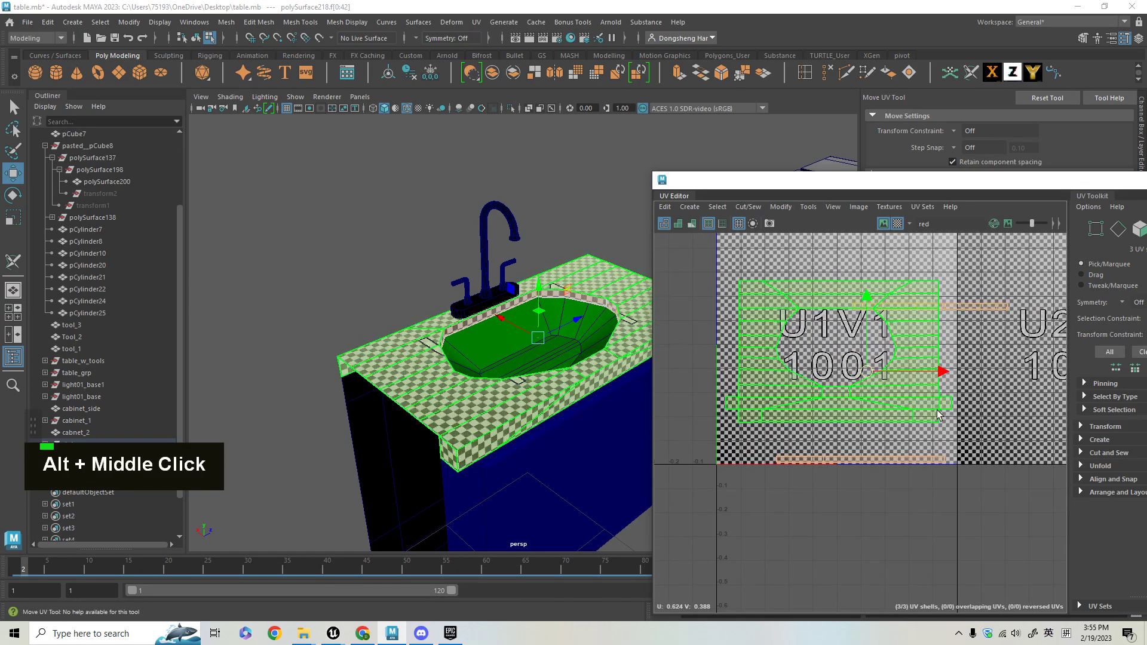
left_click(781, 207)
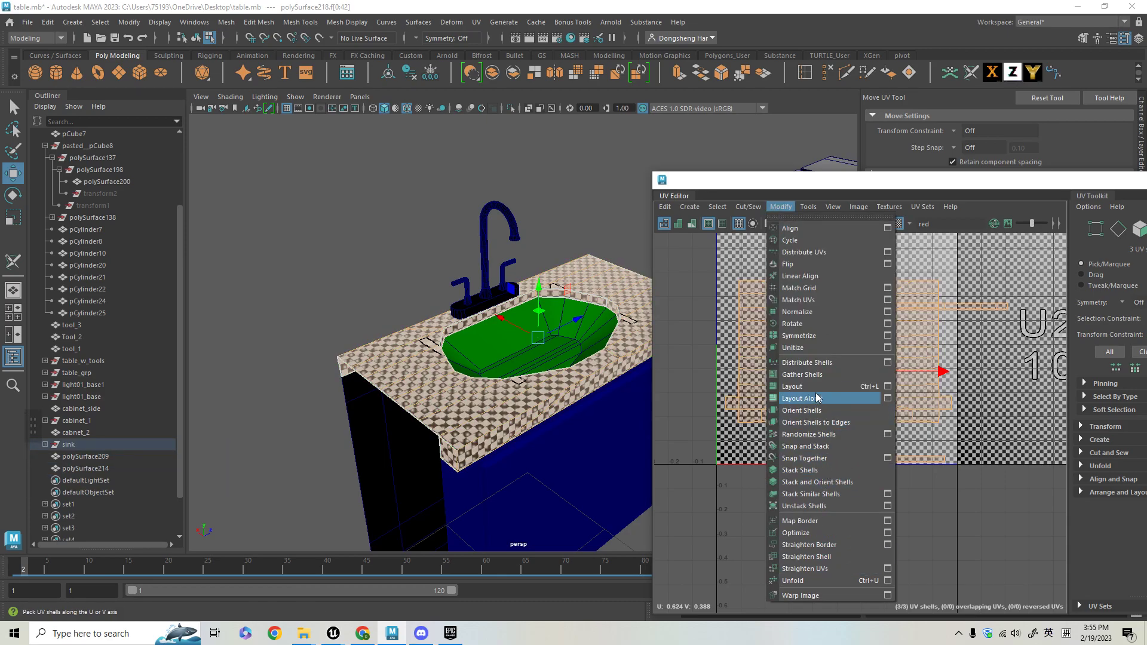
left_click(836, 397)
middle_click_drag(879, 455, 869, 474, "alt")
right_click_drag(869, 475, 871, 323, "alt")
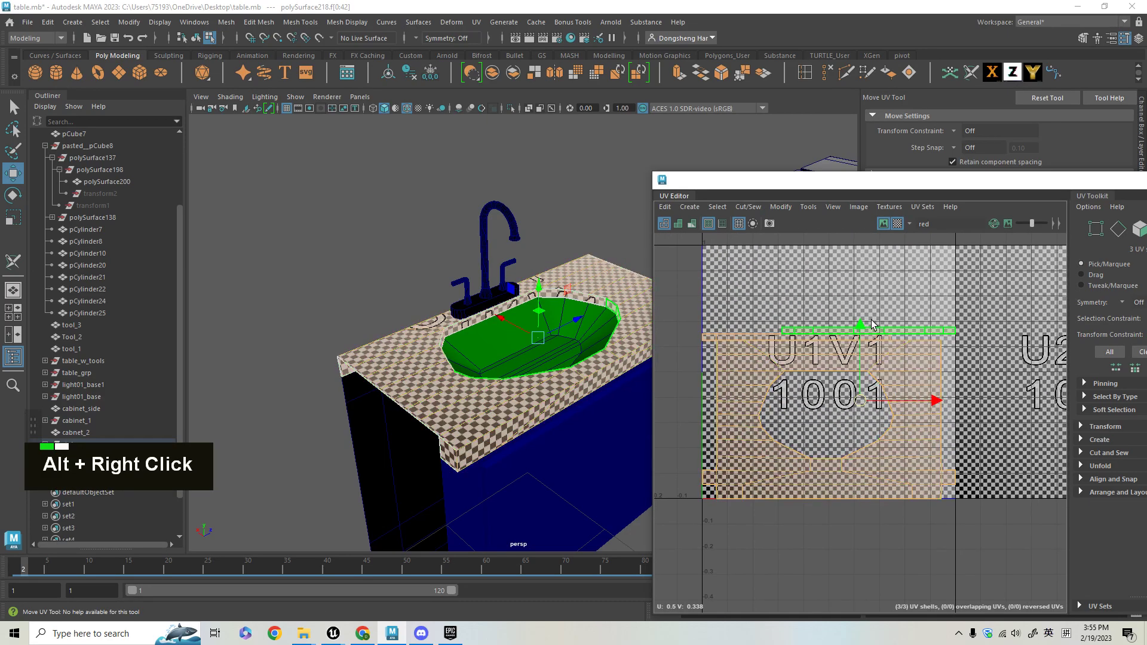
Slide the two thin rim shells horizontally to centre them above the main countertop shell, and check the checker pattern on the rim
left_click(796, 338)
left_click_drag(868, 337, 872, 337)
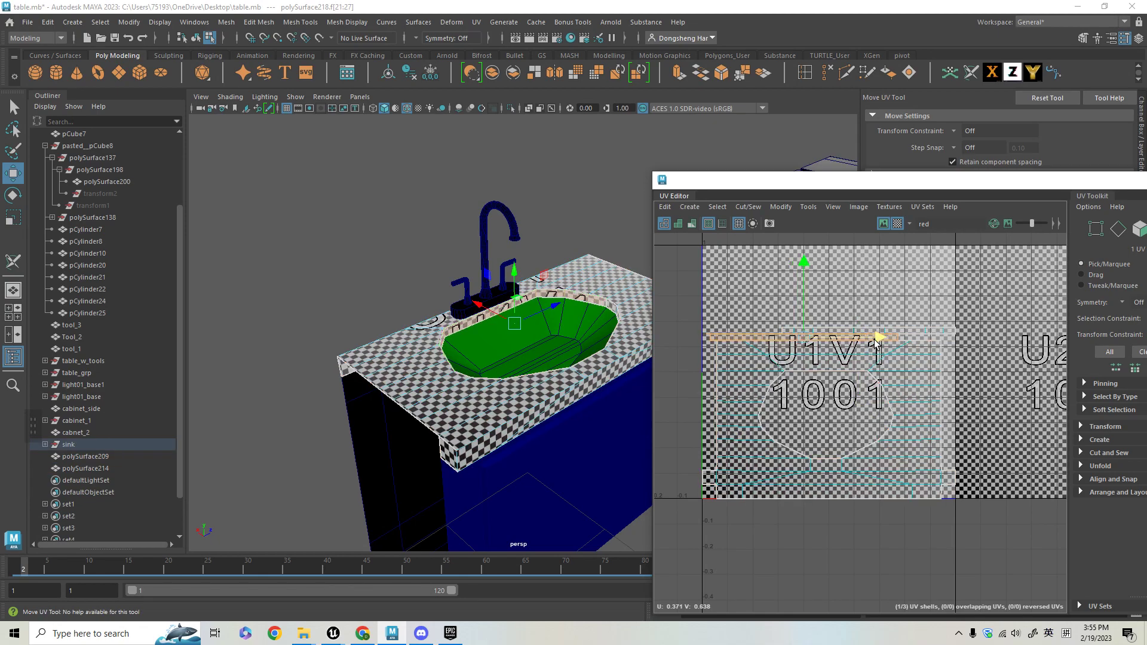
left_click(905, 338)
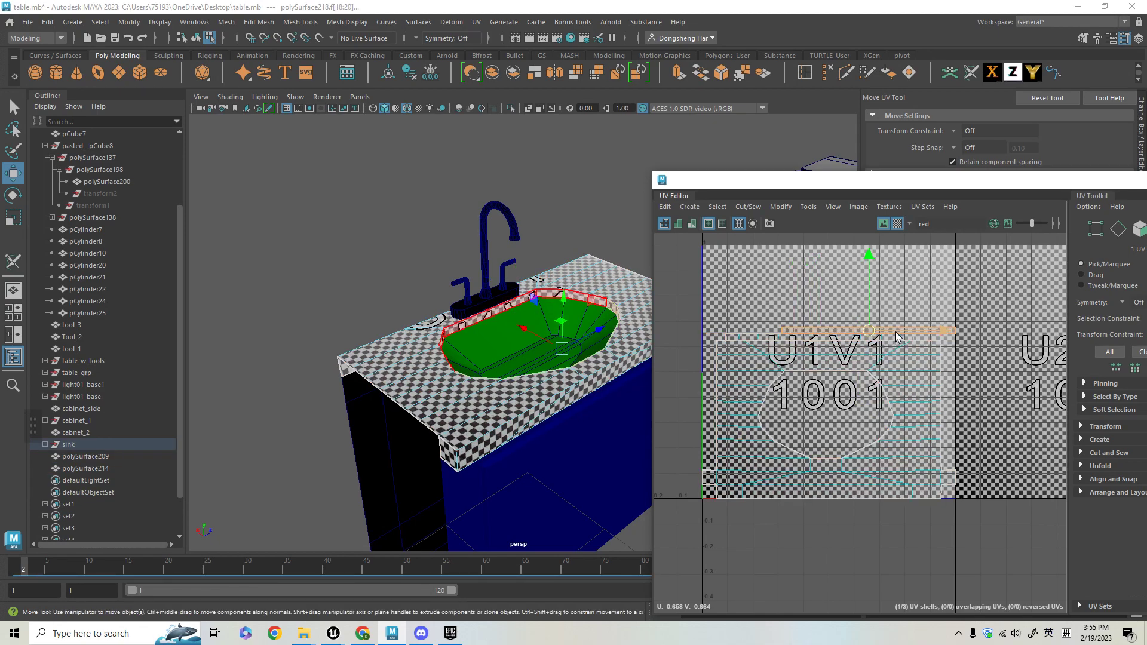
left_click_drag(942, 335, 906, 332)
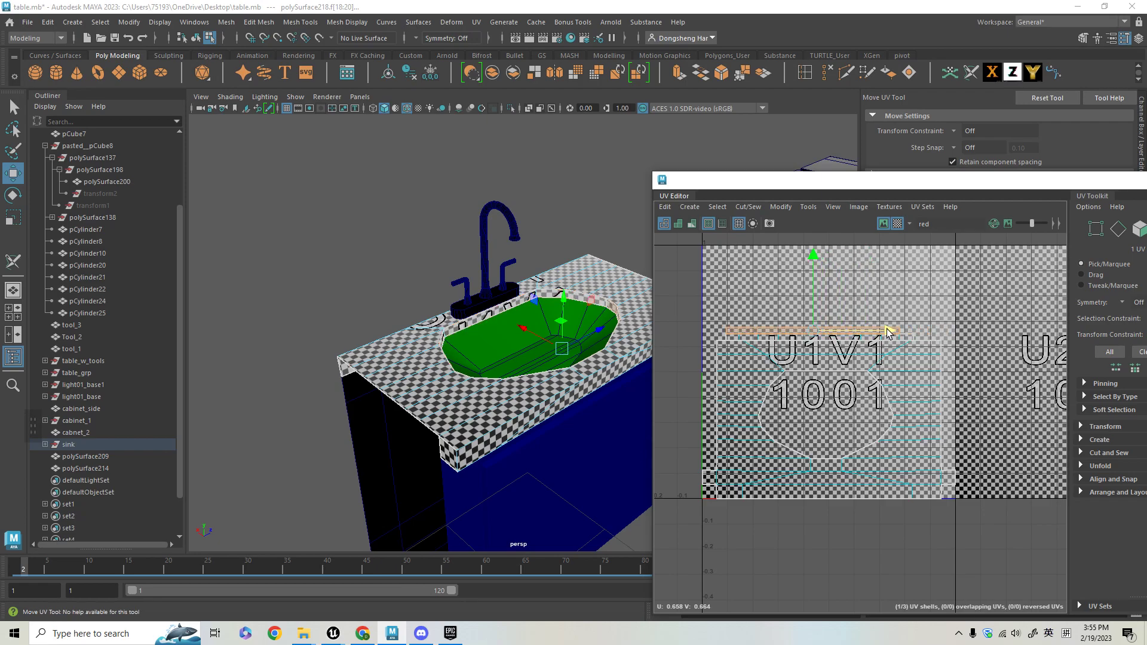
right_click_drag(749, 328, 771, 330, "alt")
right_click_drag(566, 434, 582, 466, "alt")
left_click_drag(581, 465, 422, 407, "alt")
middle_click_drag(422, 407, 496, 270, "alt")
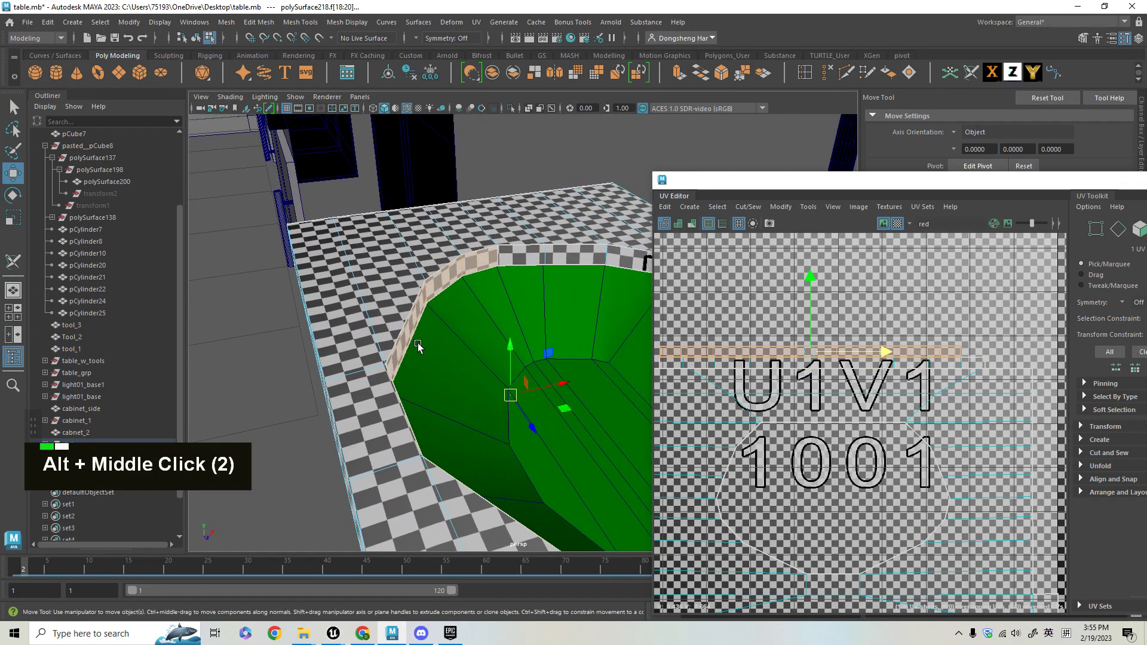
middle_click_drag(944, 388, 952, 401, "alt")
right_click_drag(953, 401, 972, 451, "alt")
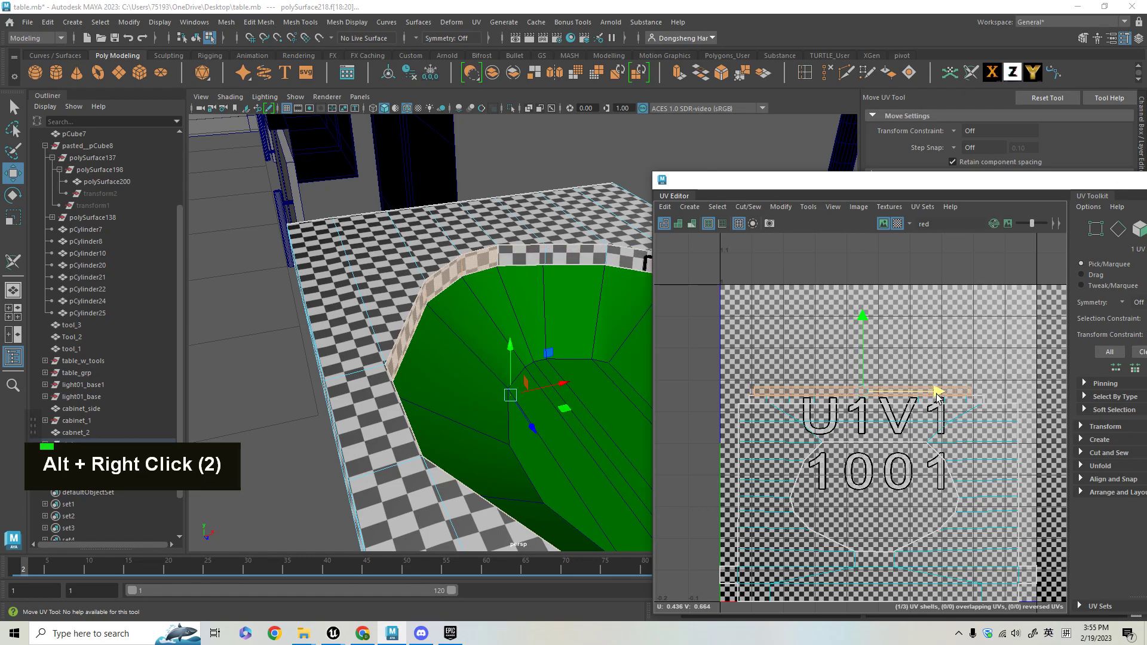
right_click_drag(936, 395, 954, 402, "alt")
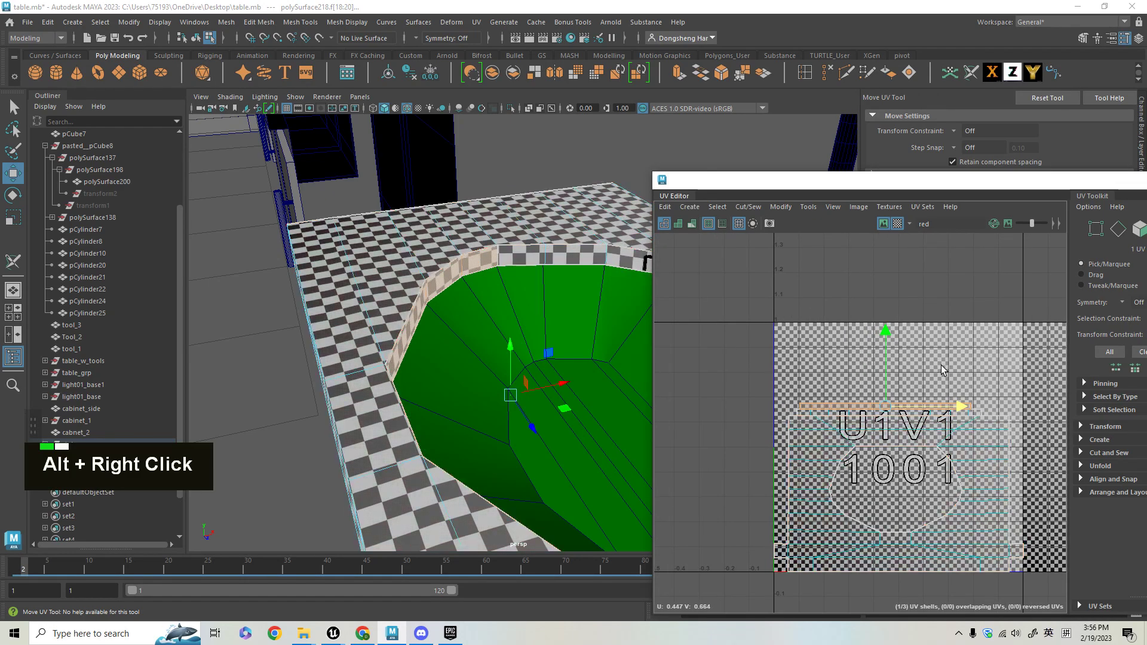
Select all three UV shells, scale them up slightly, and move them up so the main shell fits the tile's lower edge
key("ctrl+F11")
middle_click_drag(954, 402, 956, 405, "alt")
right_click_drag(956, 404, 860, 436, "alt")
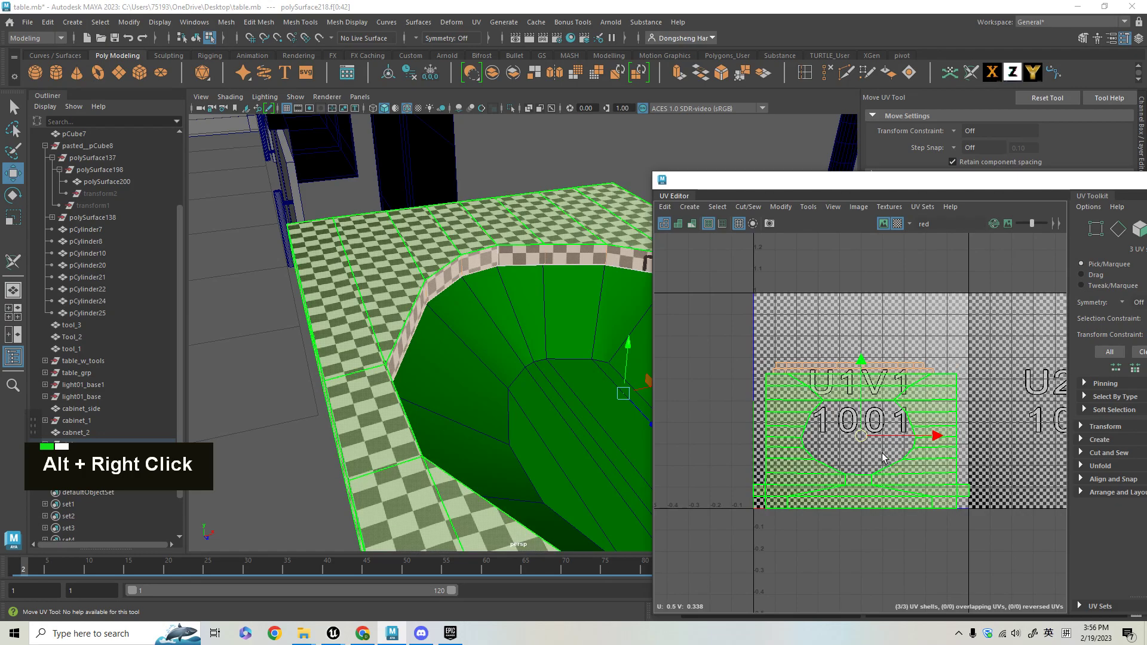
key("r")
key("w")
left_click(382, 376)
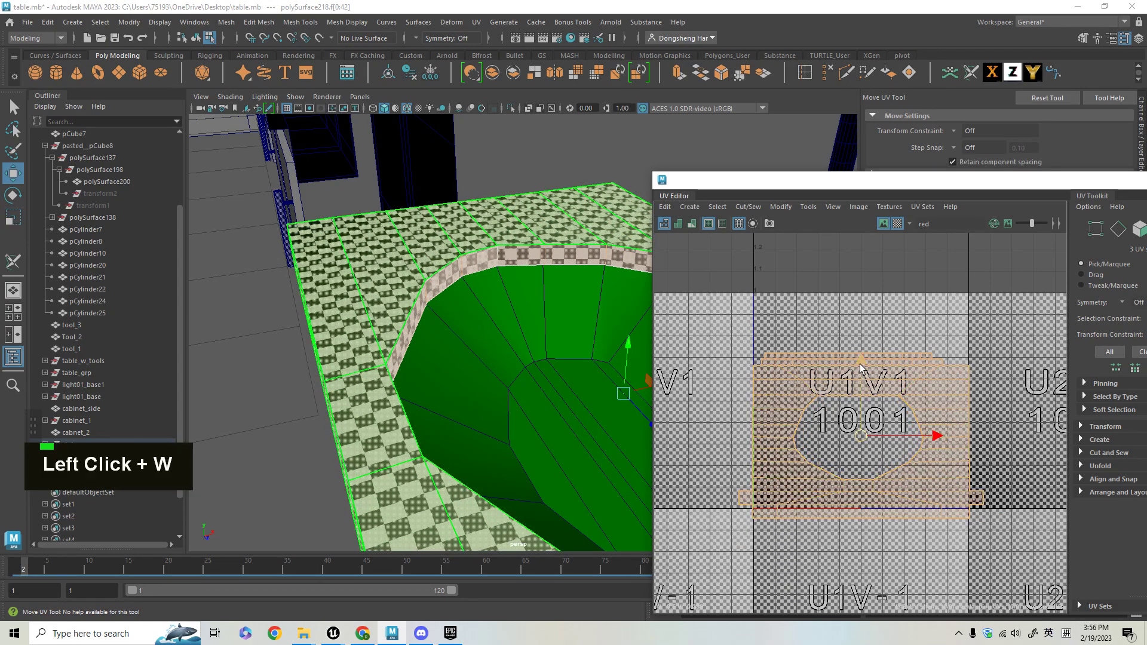
Inspect the checker pattern across the sink countertop and rim, and bring the neighbouring cabinets into view
right_click_drag(418, 382, 394, 385, "alt")
left_click_drag(394, 385, 454, 418, "alt")
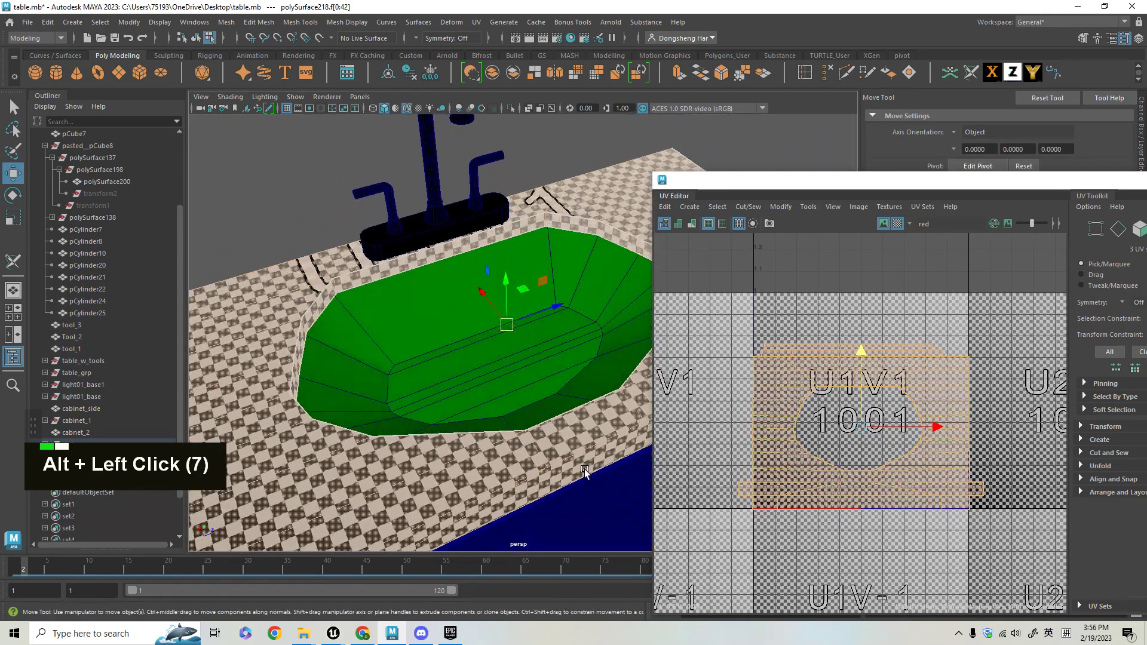
right_click_drag(454, 418, 494, 478, "alt")
left_click_drag(494, 478, 529, 448, "alt")
right_click_drag(530, 448, 440, 443, "alt")
middle_click_drag(440, 442, 524, 429, "alt")
left_click_drag(524, 429, 521, 432, "alt")
middle_click_drag(520, 432, 468, 453, "alt")
right_click_drag(469, 453, 436, 453, "alt")
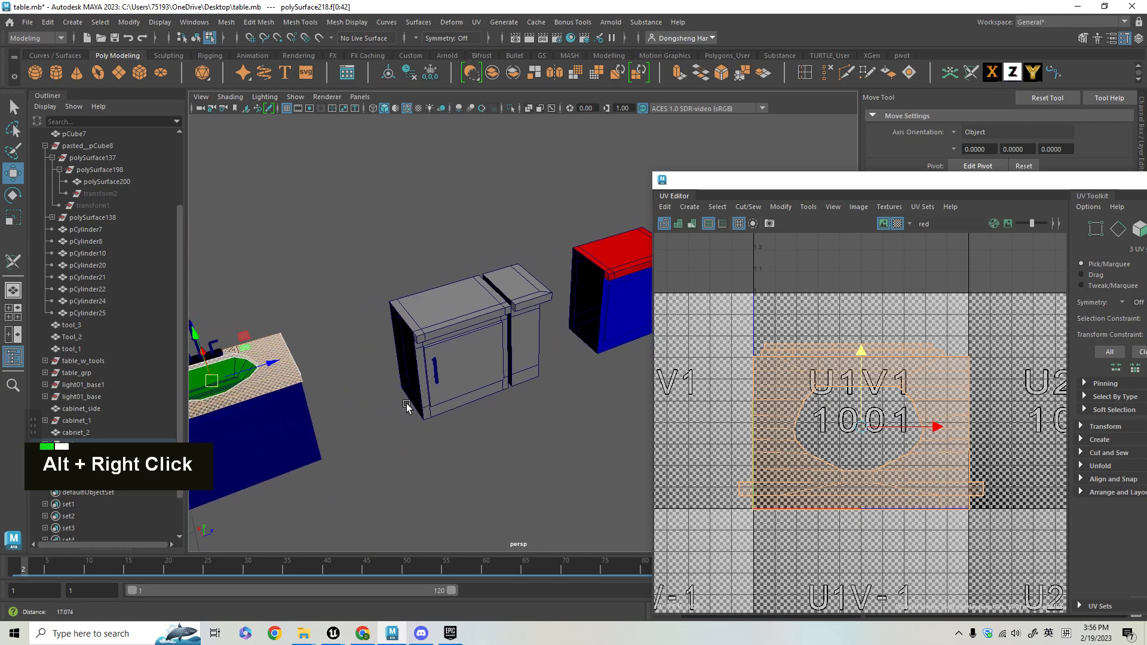
Select the far cabinet's top together with the sink countertop to compare their checker sizes, moving the UV Editor out of the way
left_click(618, 276, "shift")
key("q")
right_click(648, 223)
left_click(317, 429)
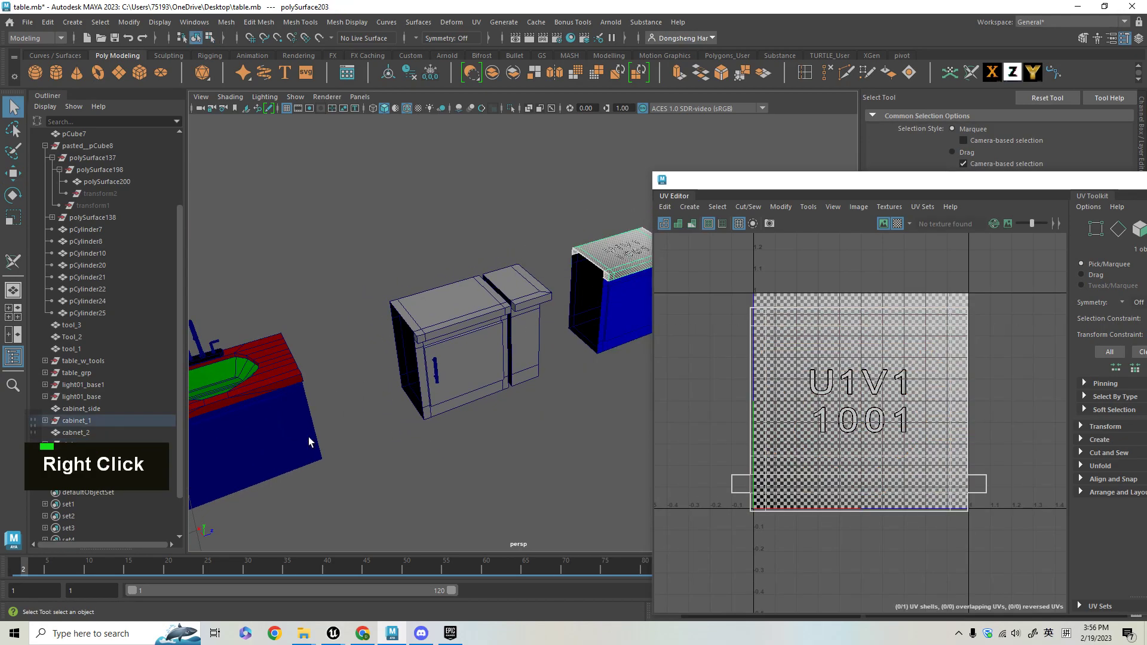
left_click(279, 372, "shift")
middle_click_drag(333, 458, 404, 423, "alt")
left_click_drag(757, 187, 332, 428)
right_click(734, 207)
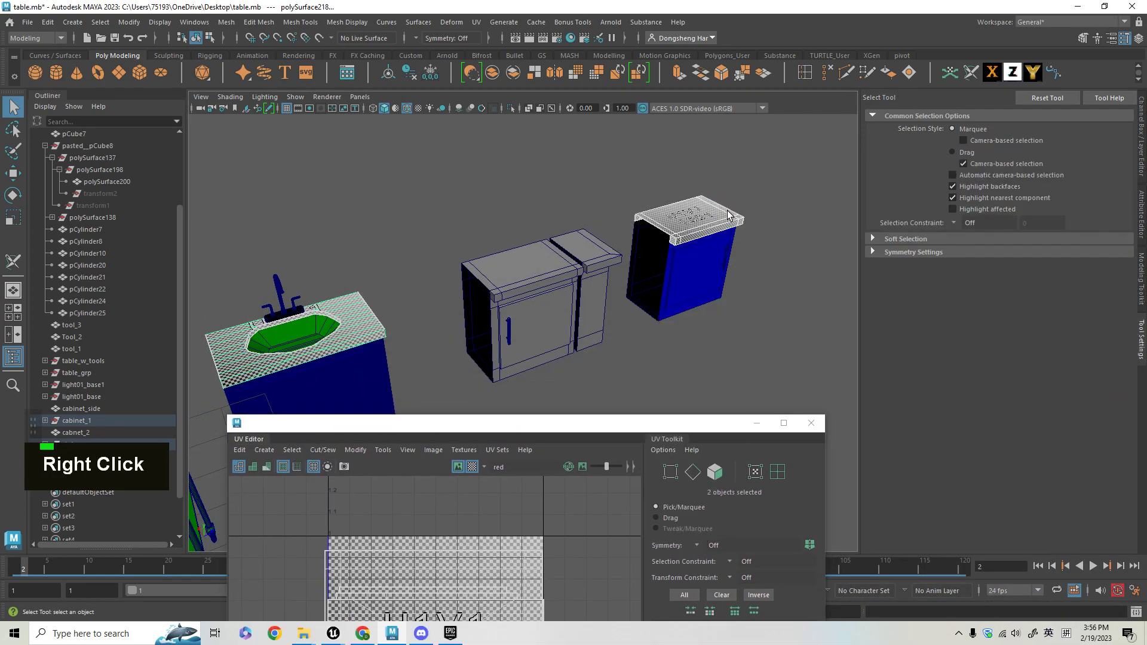
Select the cabinet_1 group and move it directly beside the sink cabinet
left_click(758, 291, "shift")
key("w")
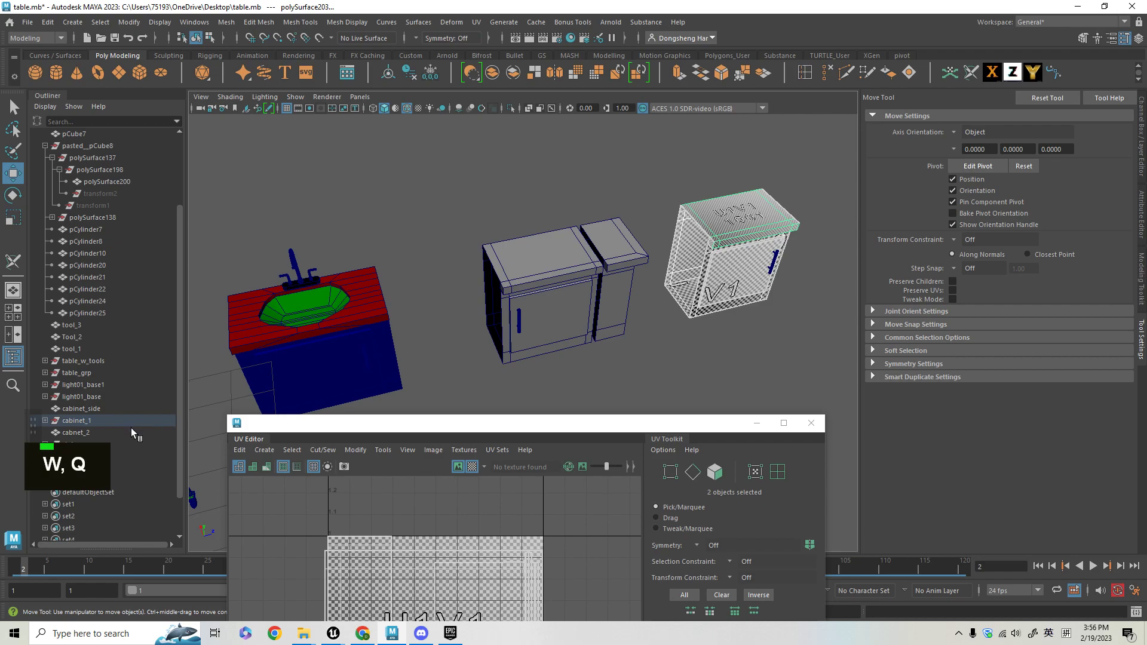
left_click(114, 422)
middle_click_drag(640, 362, 703, 308, "alt")
left_click_drag(729, 291, 472, 343)
middle_click_drag(511, 251, 616, 263, "alt")
right_click_drag(616, 263, 639, 281, "alt")
middle_click_drag(639, 281, 657, 298, "alt")
right_click_drag(656, 299, 686, 334, "alt")
middle_click_drag(687, 334, 707, 360, "alt")
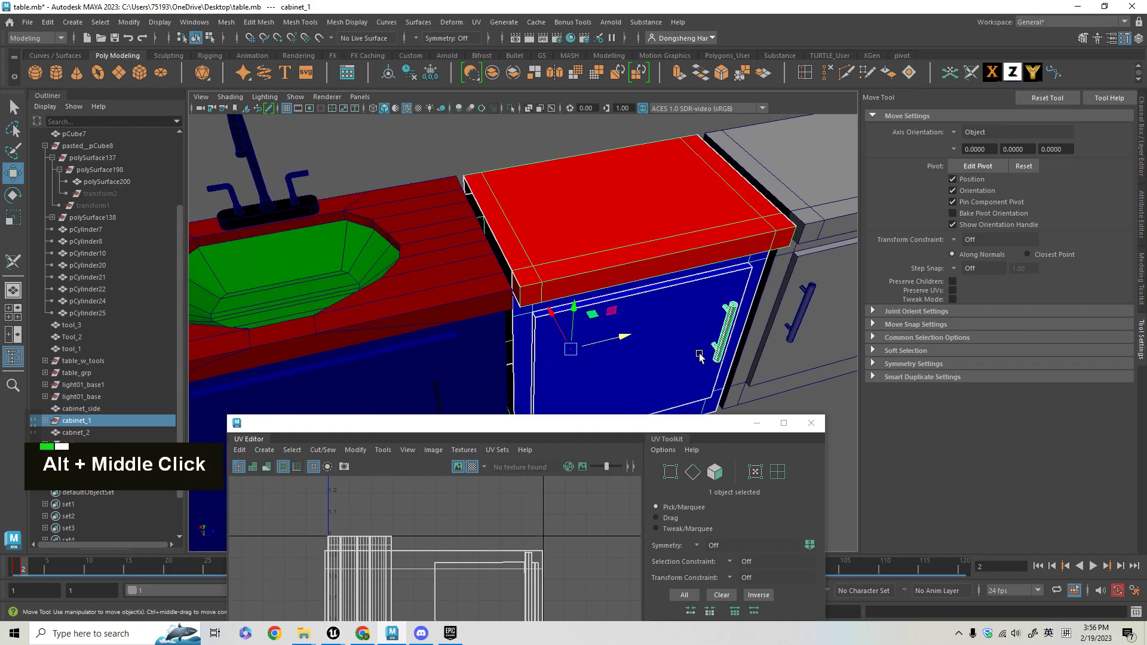
Select the sink countertop and the adjacent cabinet_1 top together to compare their checker scale
key("q")
left_click(444, 285)
left_click(581, 258, "shift")
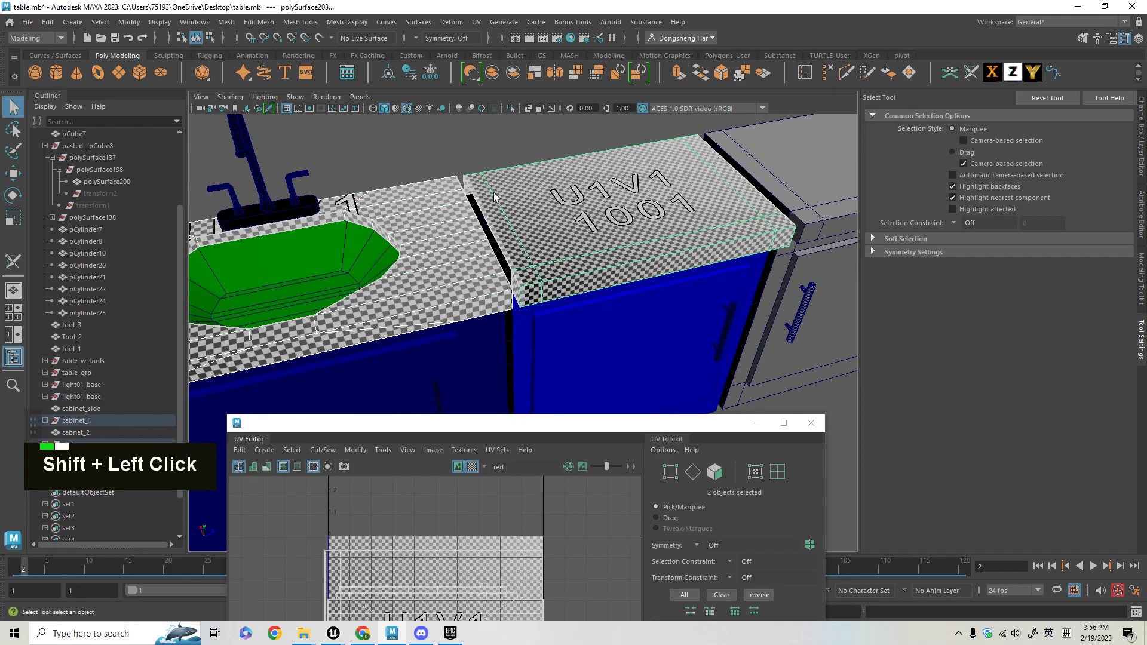
Select all of the sink countertop's UV shells and scale them up slightly and uniformly
right_click_drag(580, 258, 553, 334, "alt")
left_click_drag(551, 333, 574, 311, "alt")
right_click_drag(573, 311, 583, 294, "alt")
middle_click_drag(584, 295, 453, 299, "alt")
right_click_drag(476, 284, 419, 247, "alt")
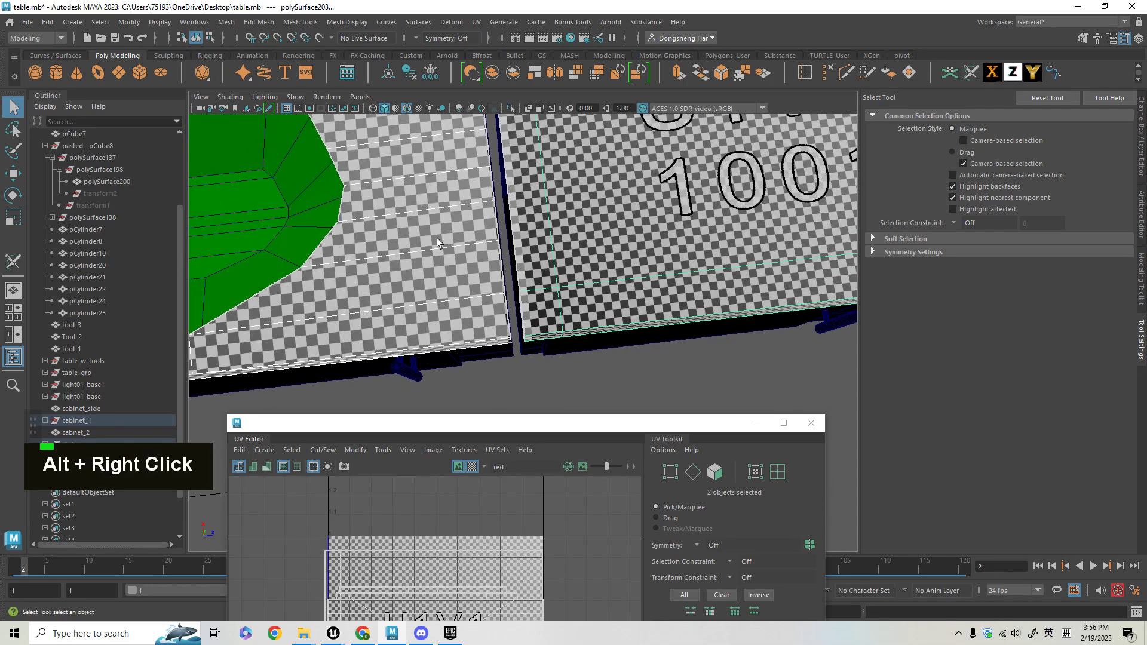
left_click(460, 277)
left_click_drag(514, 427, 695, 229)
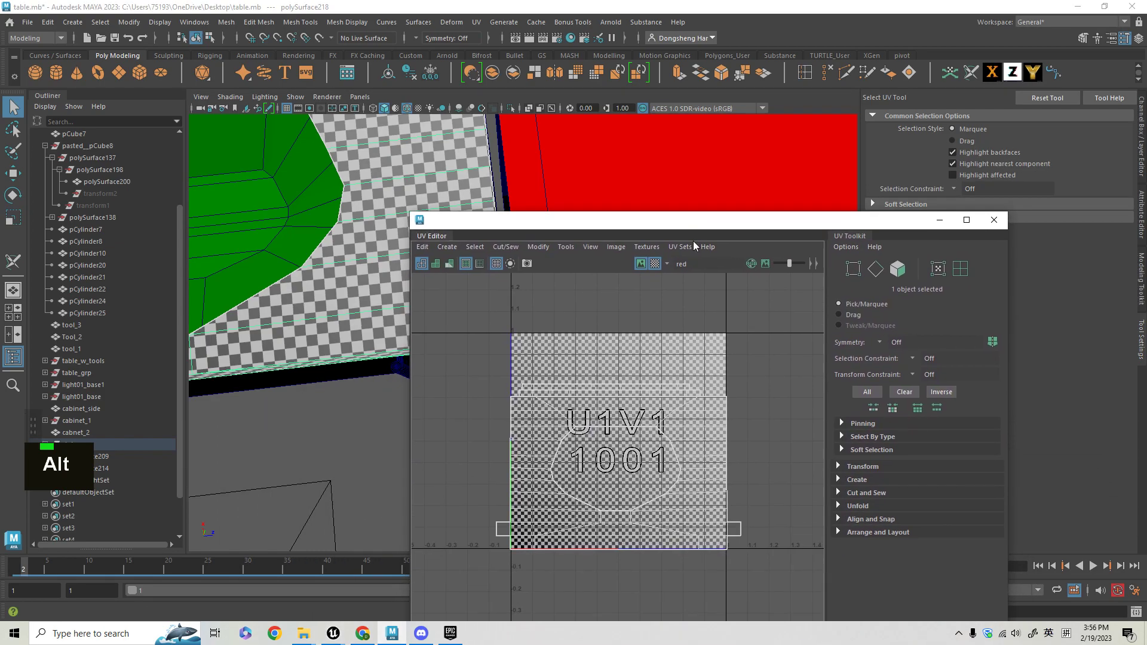
right_click_drag(696, 441, 644, 470)
left_click(644, 470)
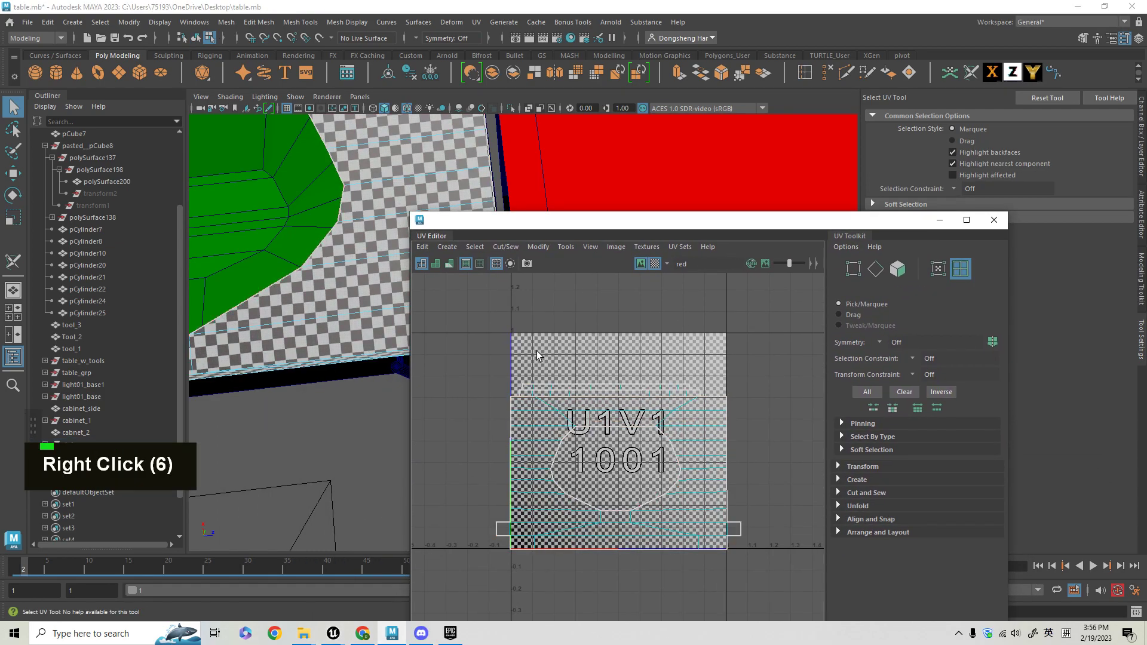
key("r")
left_click_drag(621, 470, 632, 468)
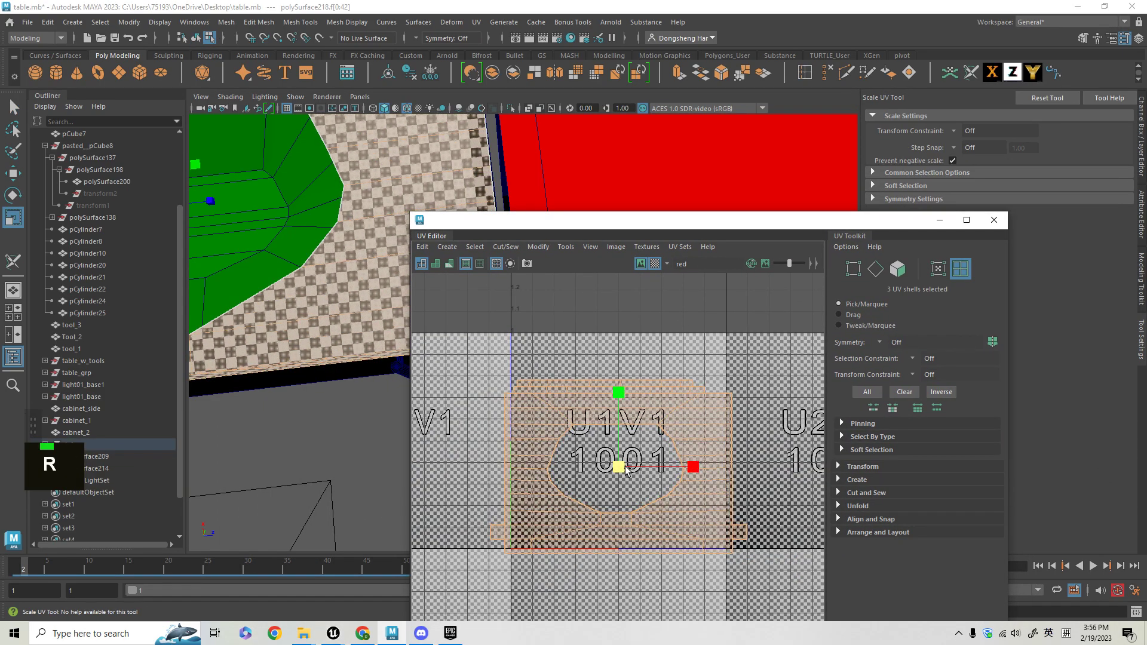
Select the cabinet_1 top and the sink countertop as objects to compare their checker sizes across the seam
left_click_drag(860, 221, 755, 494)
key("q")
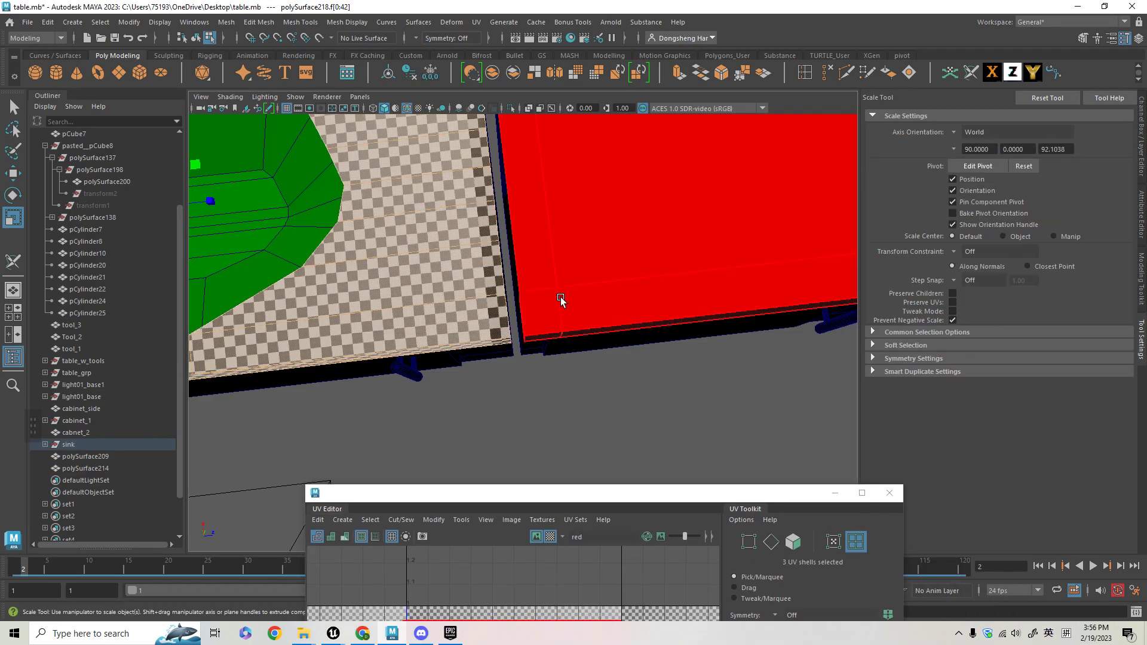
right_click_drag(581, 222, 624, 205)
left_click(420, 296, "shift")
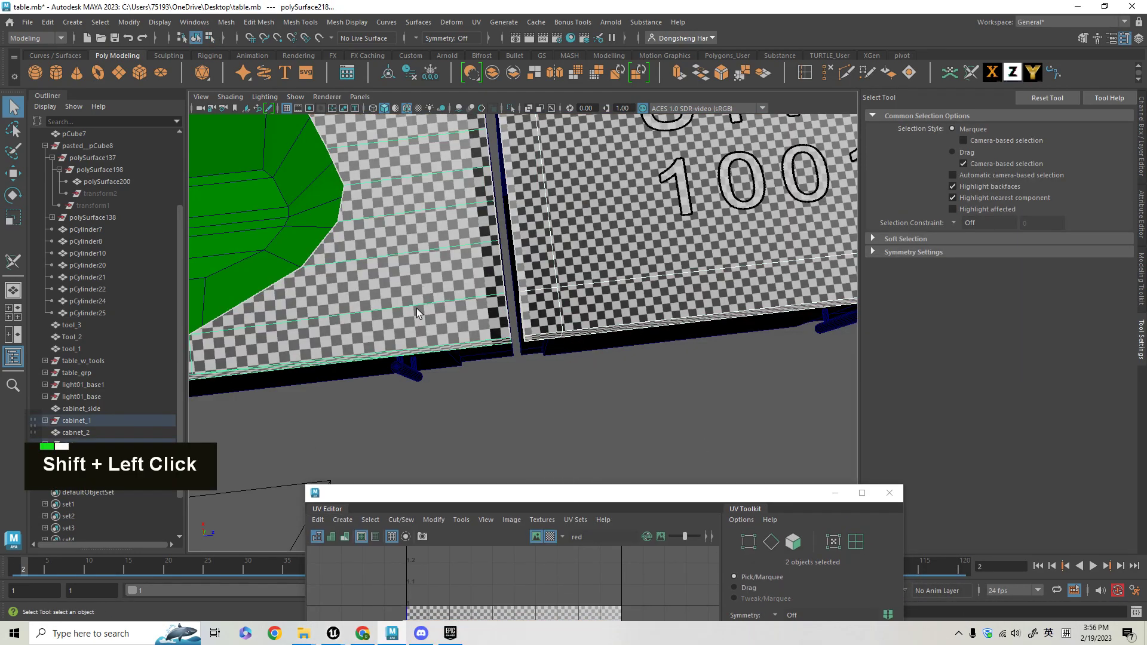
key("alt")
Reselect the sink countertop's UV shells, scale them up further uniformly, and close the UV Editor
left_click(475, 286)
left_click_drag(568, 493, 624, 246)
right_click_drag(556, 440, 500, 426)
left_click_drag(493, 375, 615, 540)
key("r")
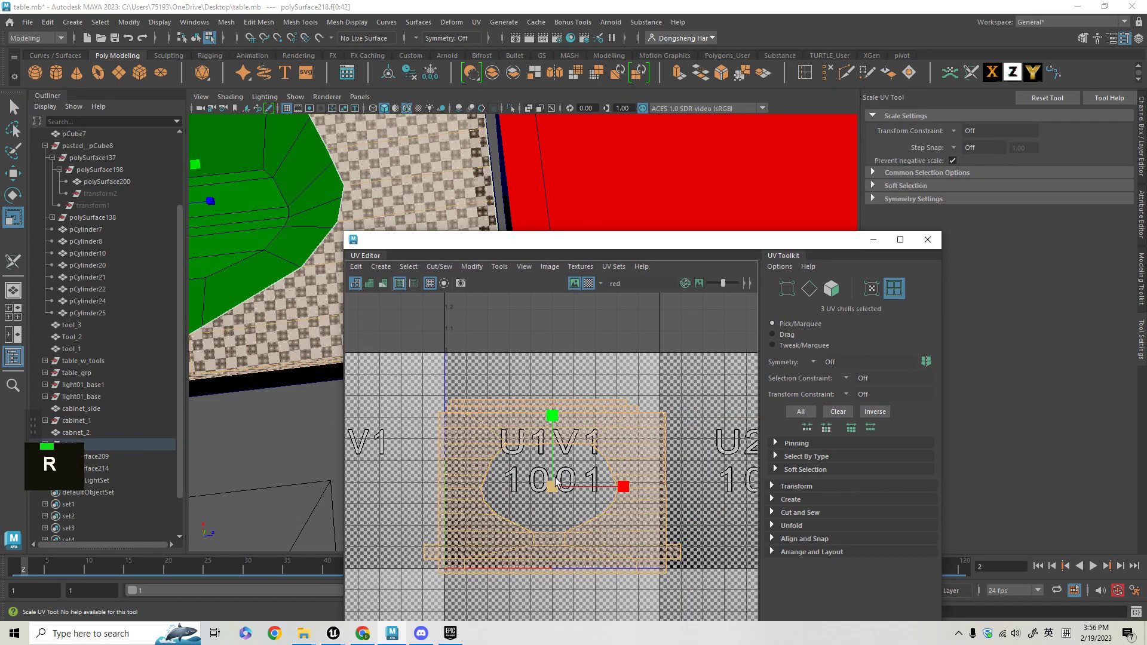
key("q")
left_click(928, 240)
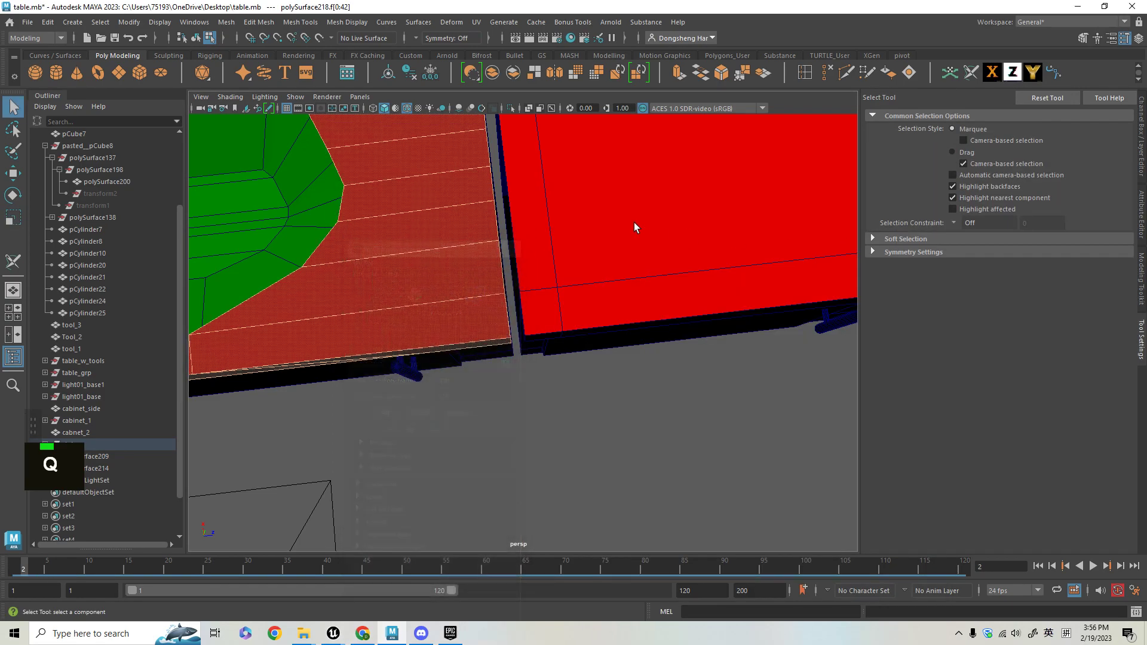
Select the sink countertop together with the cabinet_1 top and reopen the UV Editor to compare their checker scale
right_click_drag(456, 235, 512, 204)
left_click(528, 277)
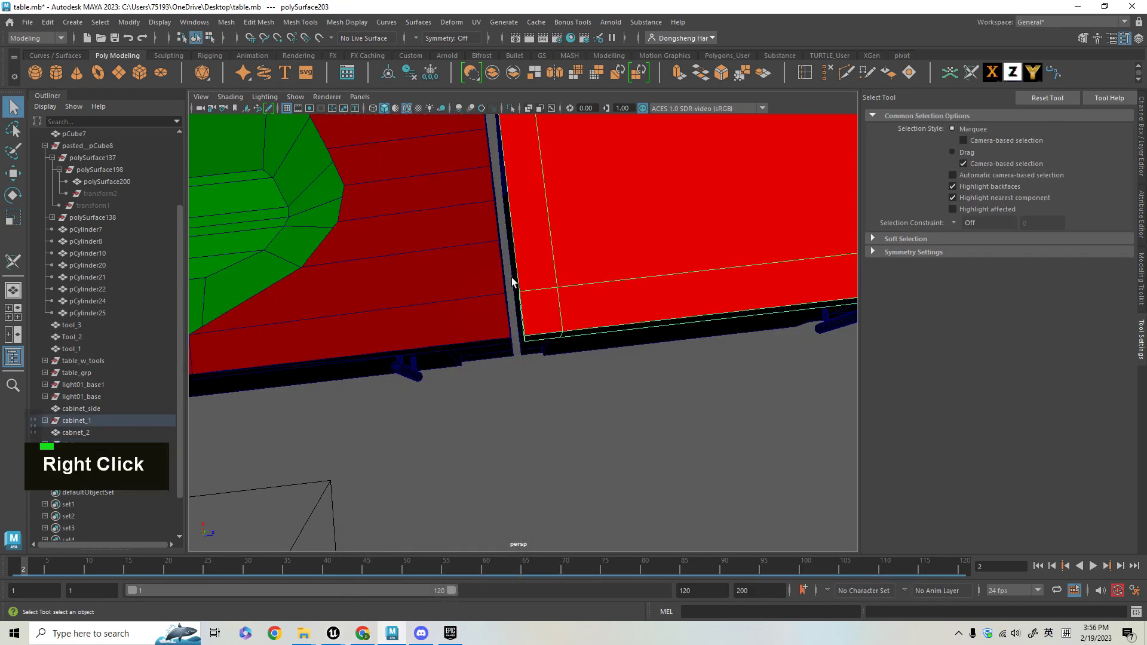
left_click(529, 239, "shift")
left_click(476, 23)
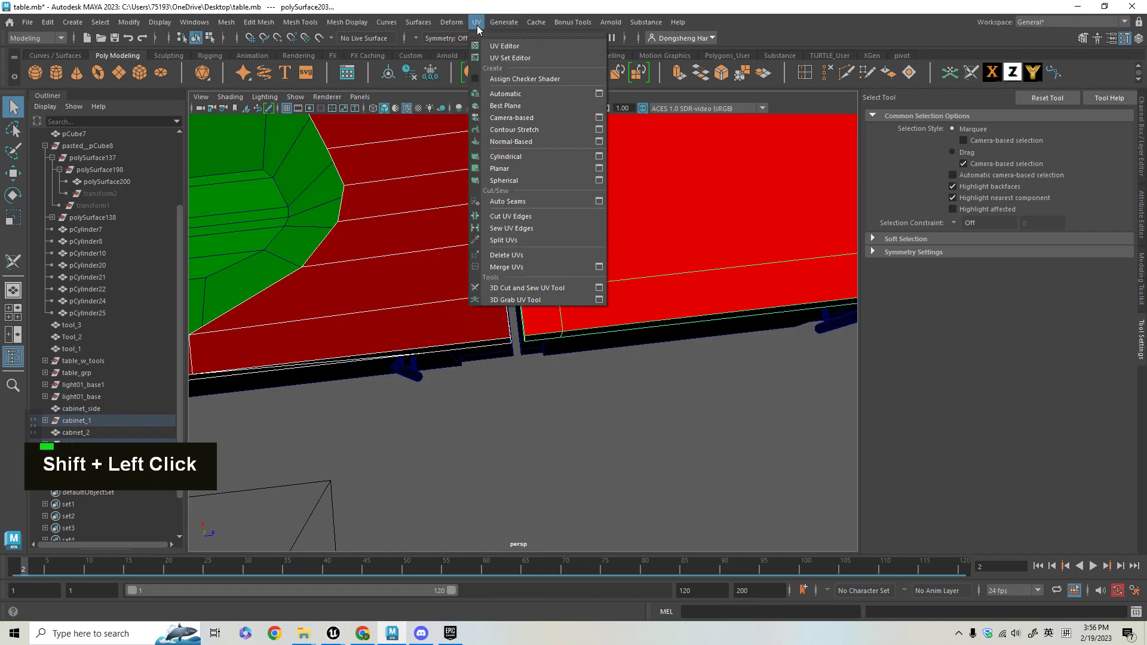
left_click(519, 46)
left_click_drag(588, 251, 823, 305)
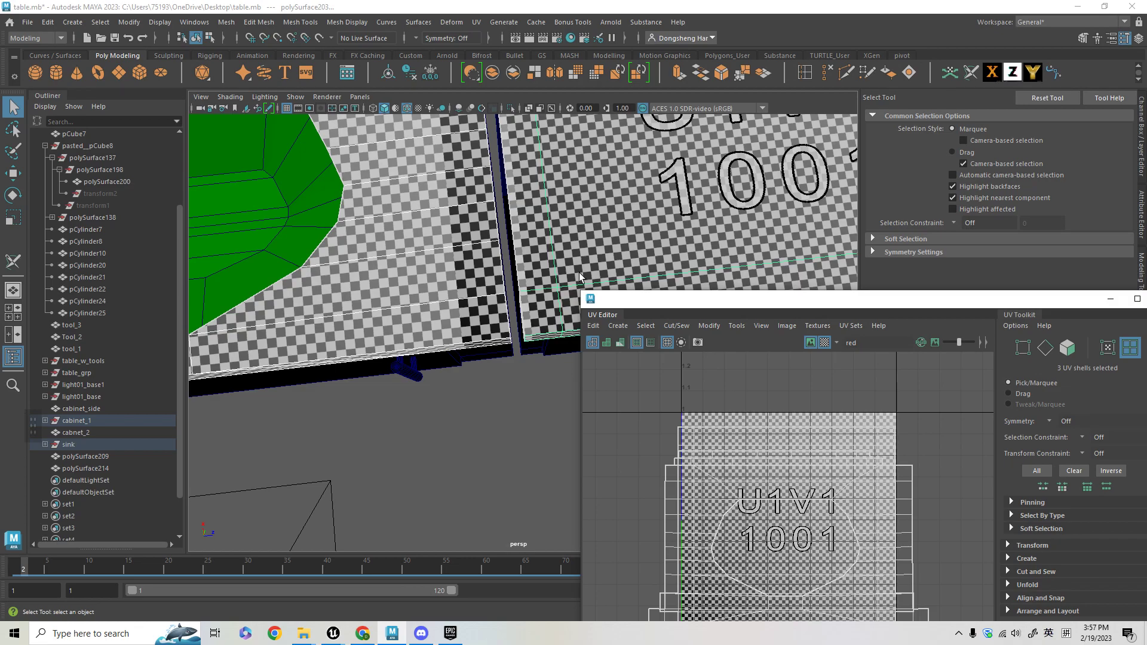
left_click_drag(759, 299, 336, 267)
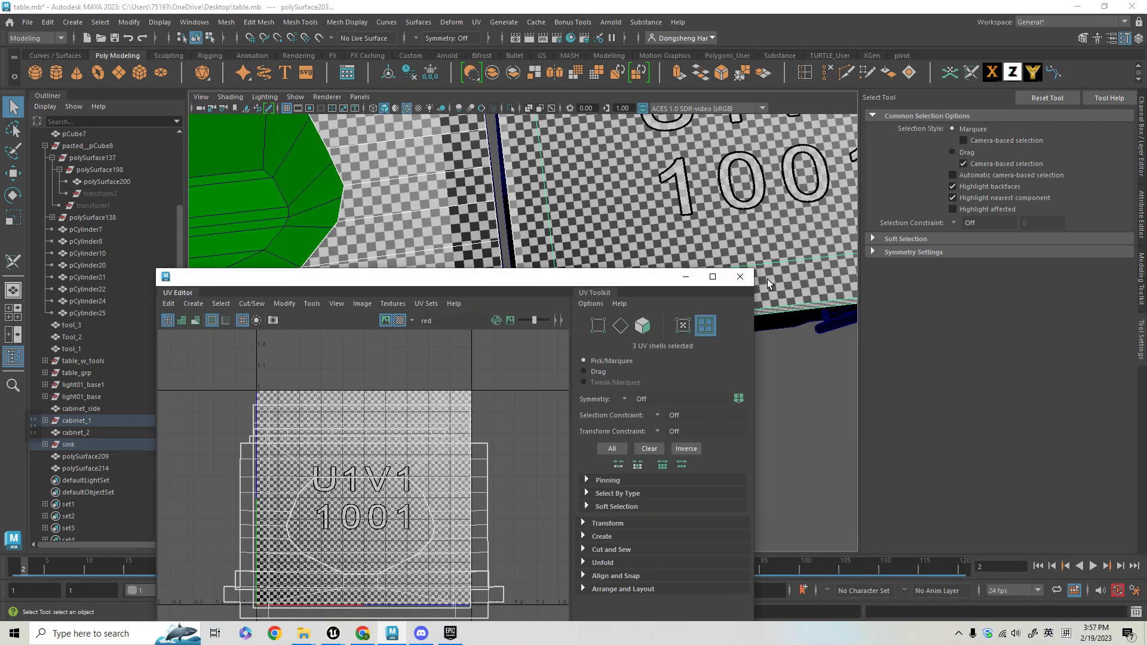
Close the UV Editor and look over the sink cabinet and cabinet_1 side by side
left_click(756, 267)
left_click_drag(593, 371, 676, 409, "alt")
right_click_drag(589, 300, 557, 351, "alt")
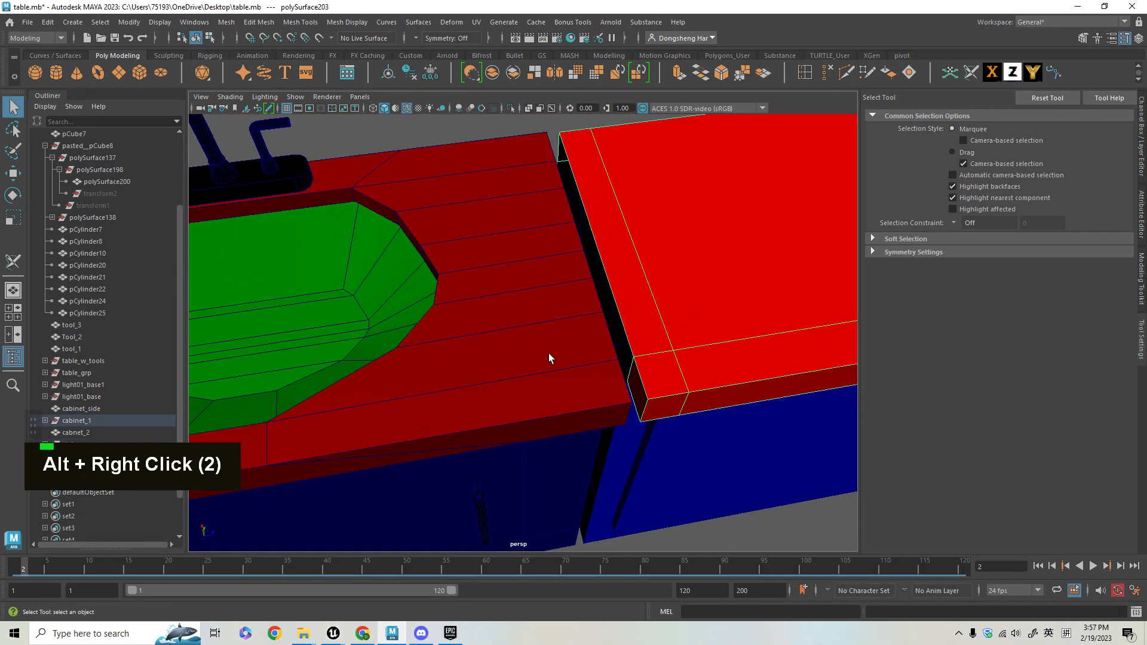
middle_click_drag(668, 445, 711, 447, "alt")
right_click_drag(711, 446, 661, 430, "alt")
left_click_drag(661, 430, 645, 455, "alt")
middle_click_drag(602, 494, 620, 454, "alt")
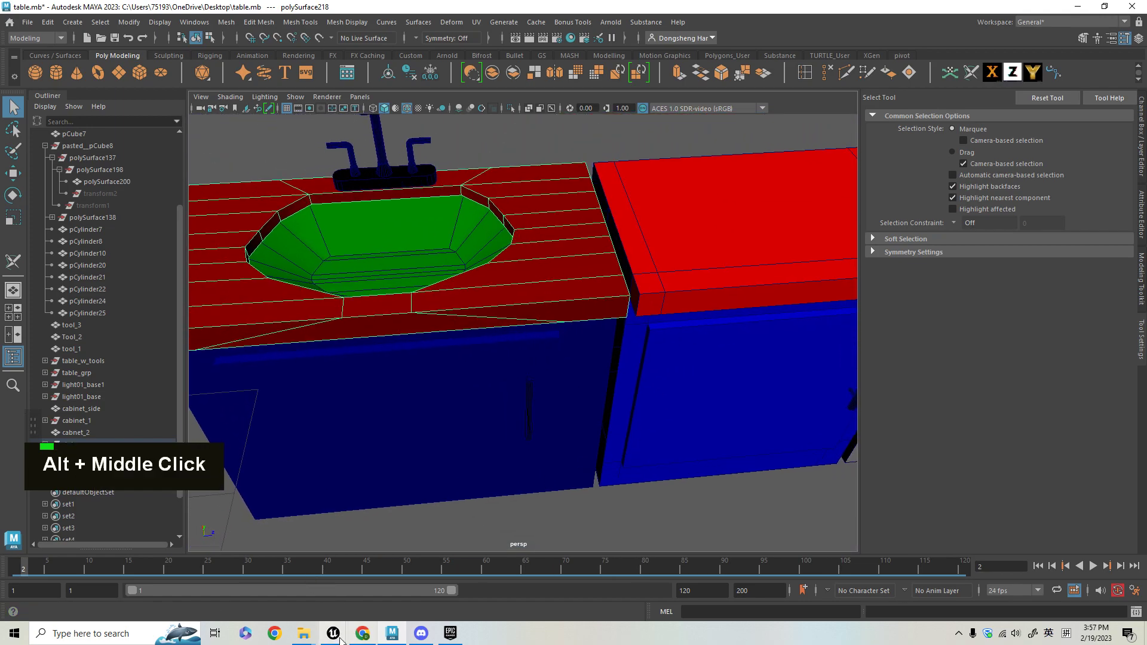
Switch to the Worksop_Scene_01 project in Unreal Editor, select cabinet_1 and frame it to examine its marble top
mouse_move(337, 637)
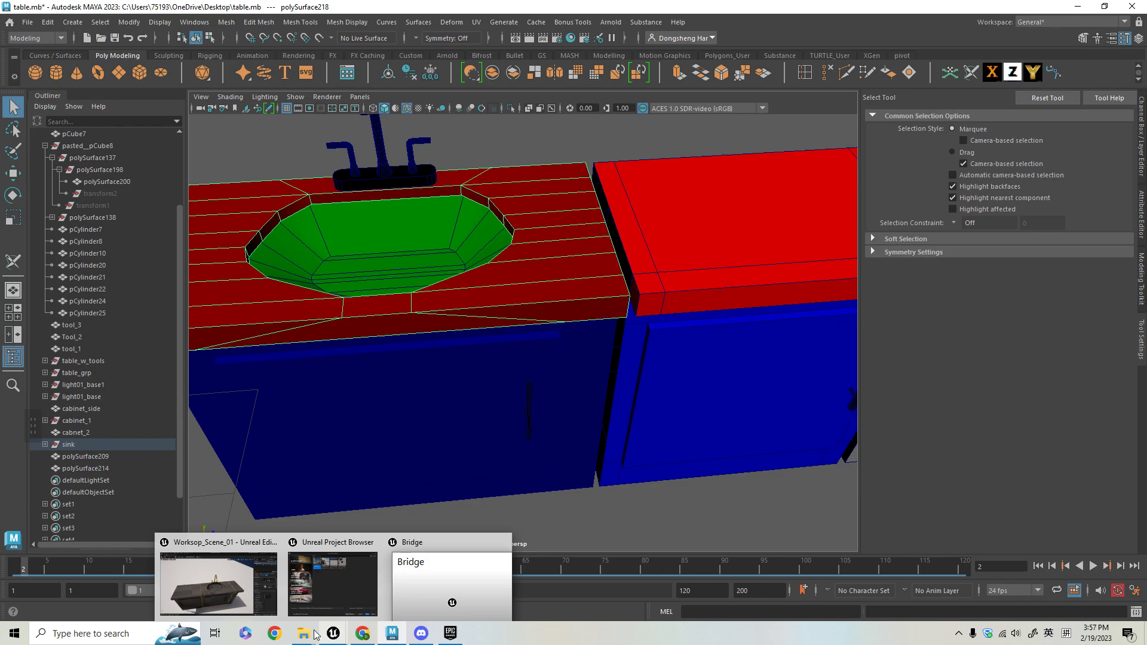
mouse_move(227, 601)
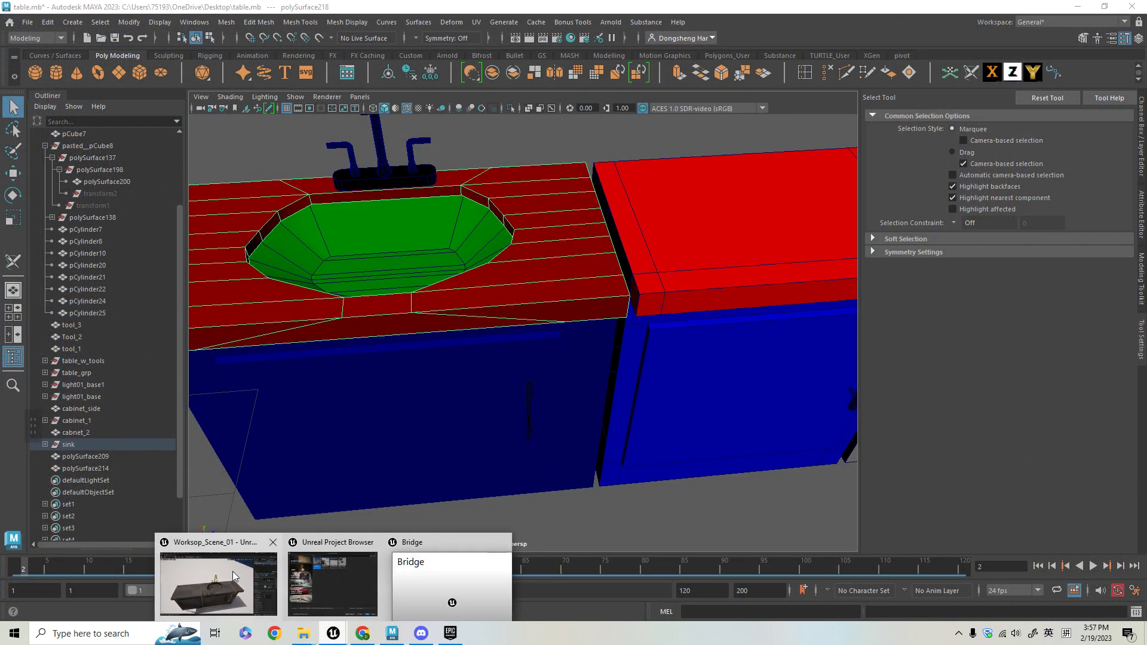
left_click(236, 582)
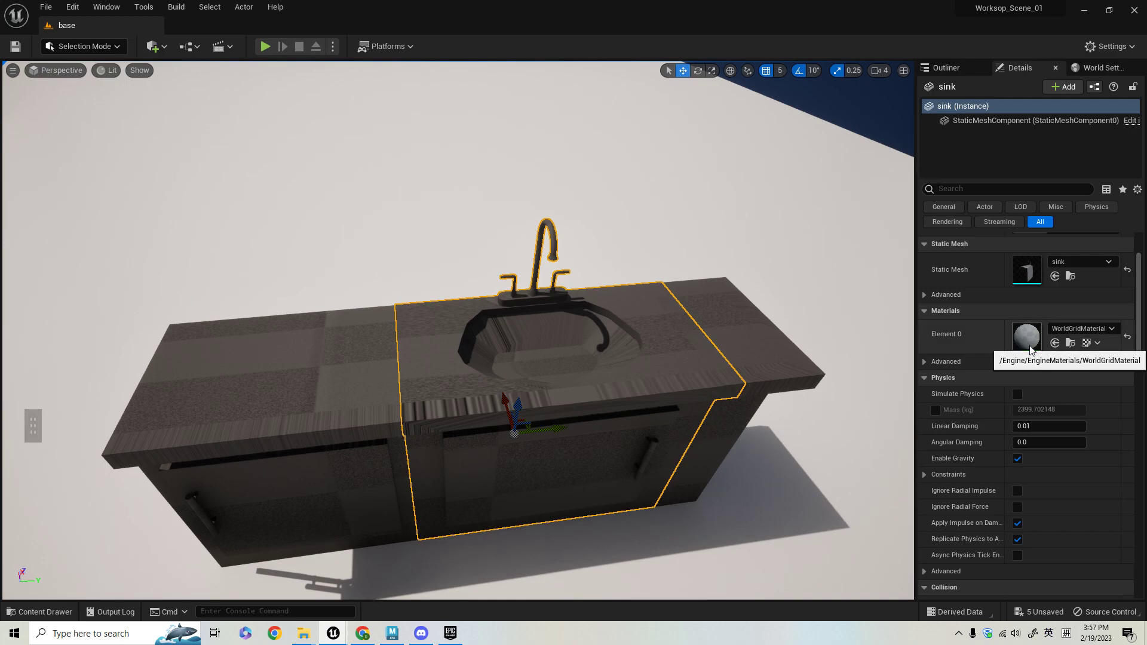
mouse_move(362, 427)
middle_mouse_down("alt")
mouse_move(251, 442)
mouse_move(358, 439)
middle_mouse_up("alt")
left_click_drag(358, 439, 121, 427, "alt")
left_click_drag(104, 357, 102, 305, "alt")
left_click(103, 305)
key("f")
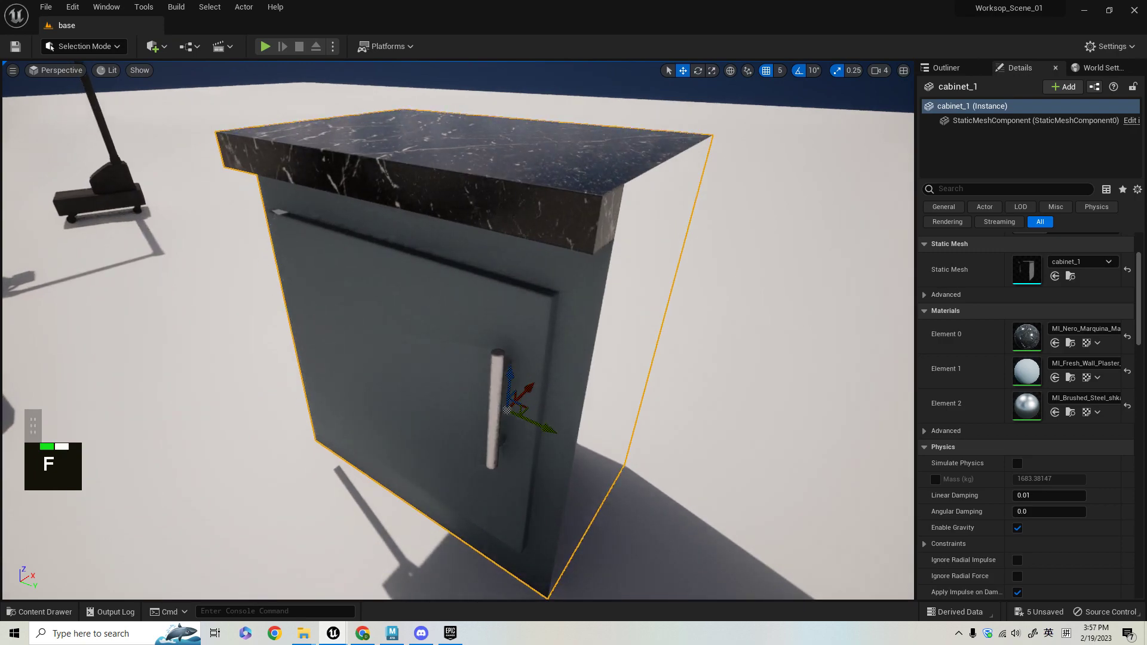
left_click_drag(172, 240, 179, 334, "alt")
Browse to cabinet_1's Element 0 marble material in the content browser and select the T_Nero_Marquina_Marble_wlhlabtv_2K_D texture
left_click(42, 611)
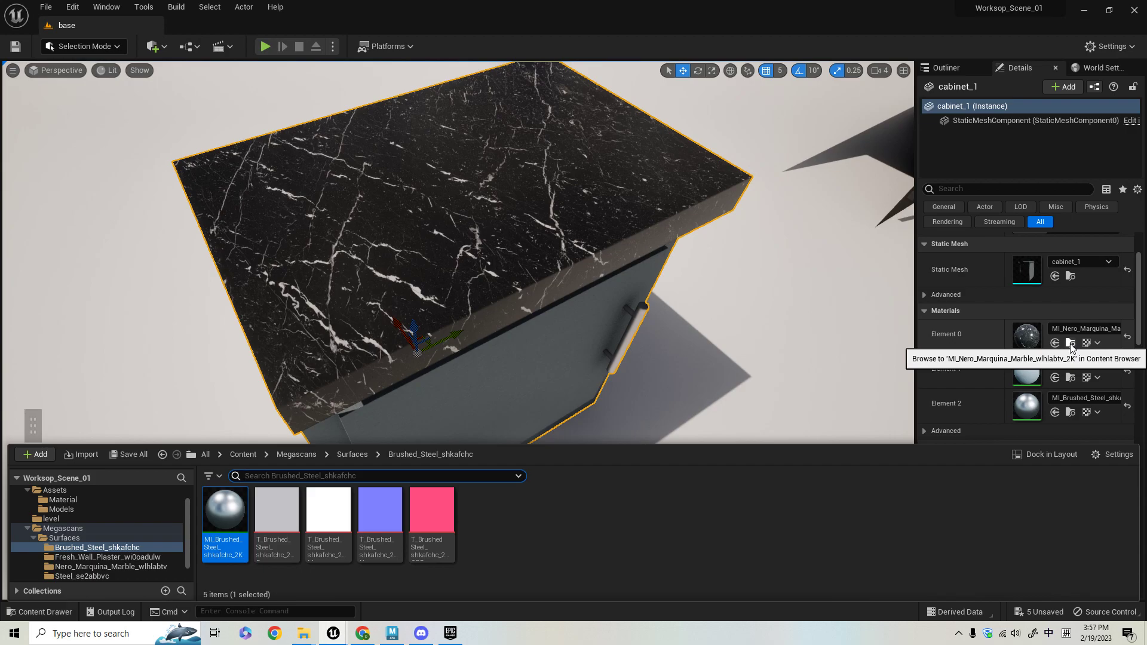
left_click(1070, 345)
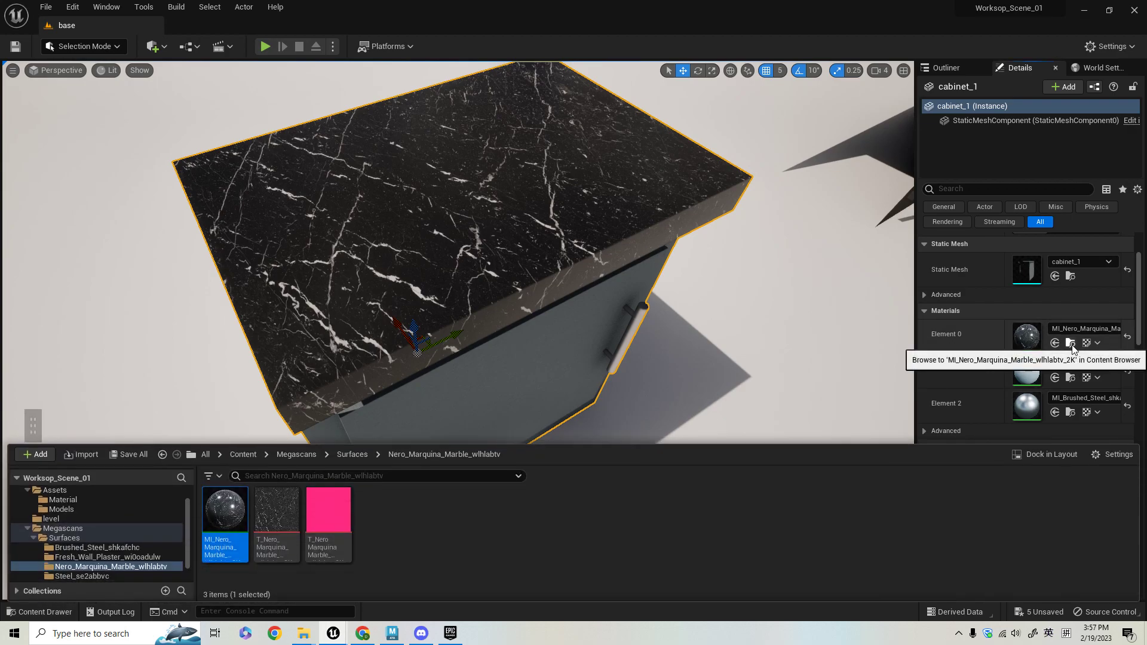
left_click(275, 520)
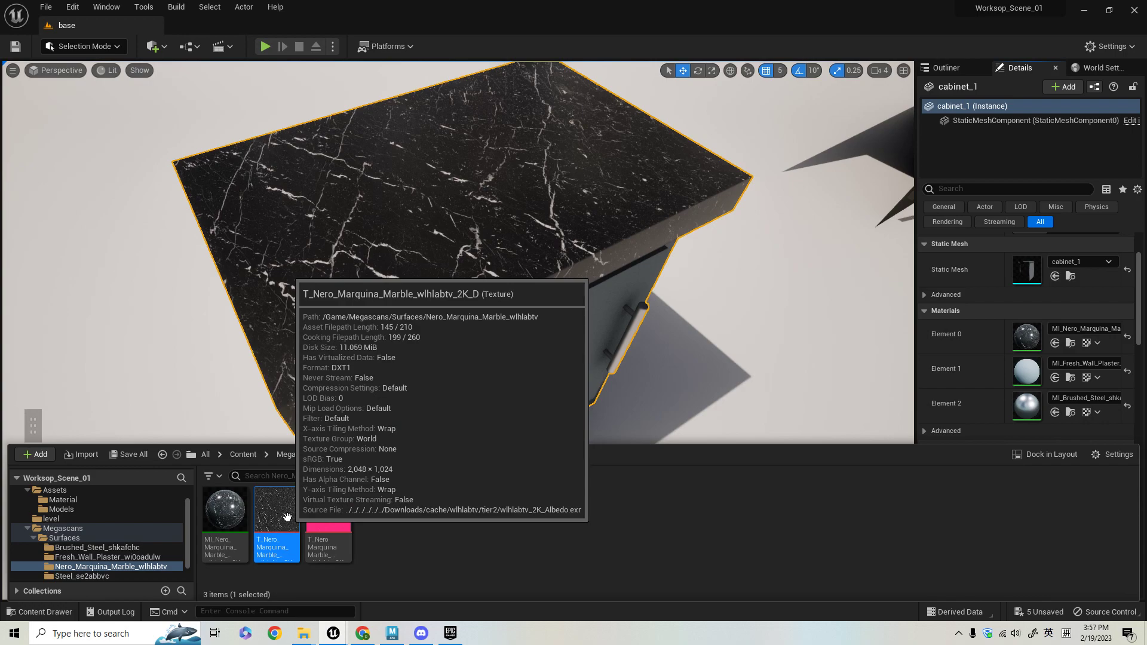
Export the selected marble texture to the Desktop as an EXR file named T_Nero_Marquina_Marble_wlhlabtv_2K_D
right_click(286, 517)
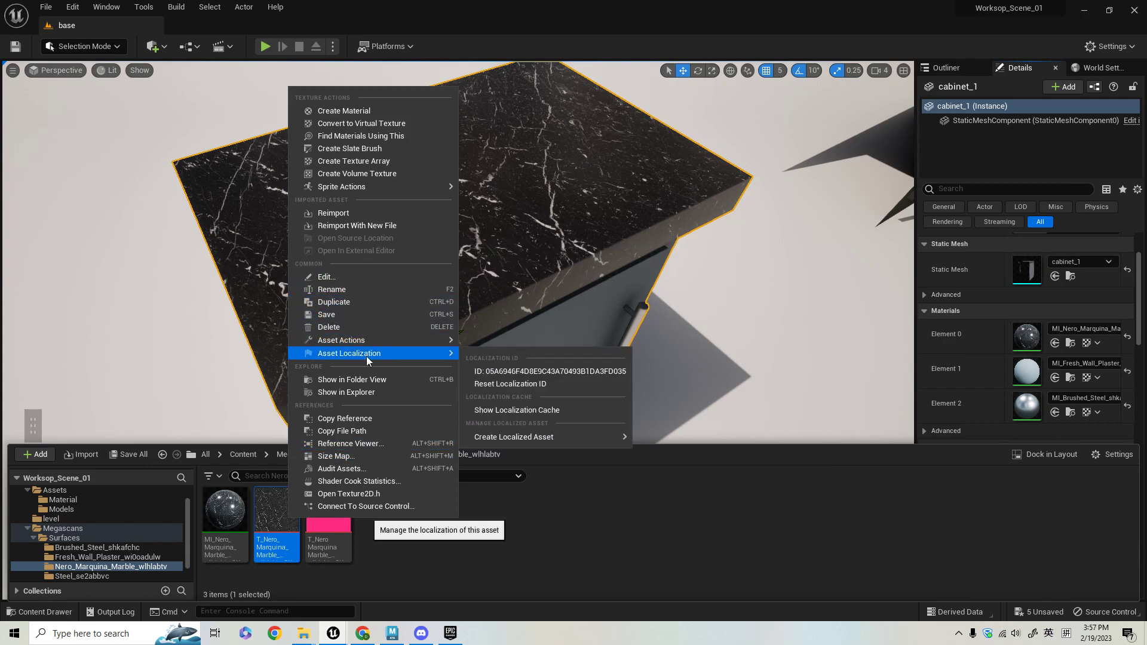
mouse_move(368, 342)
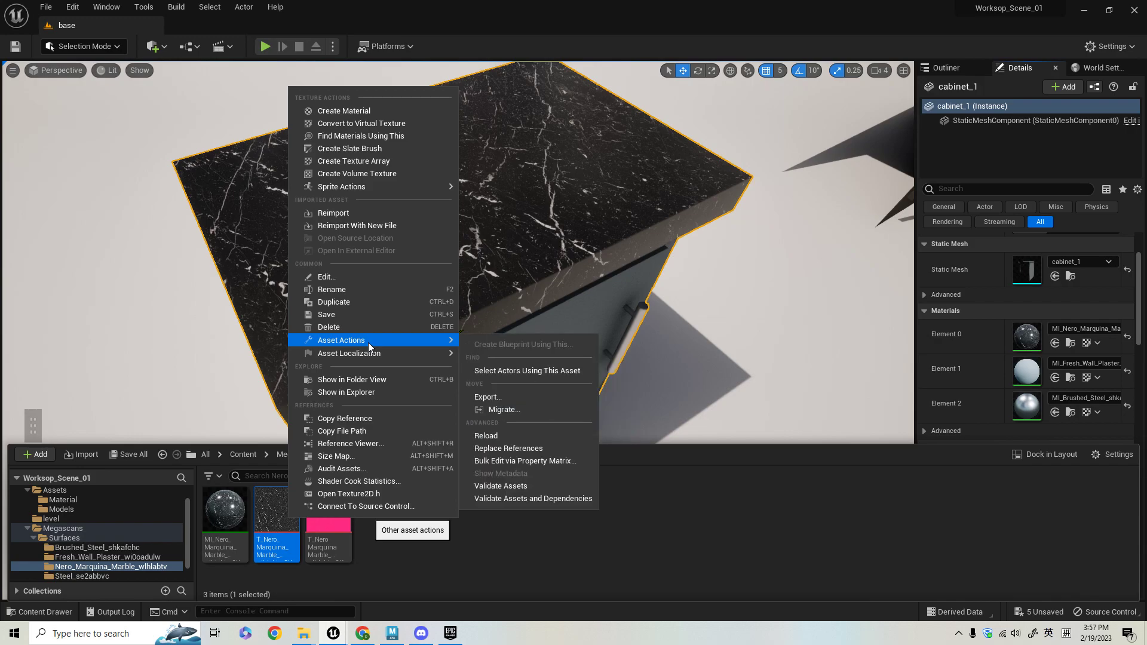
left_click(526, 398)
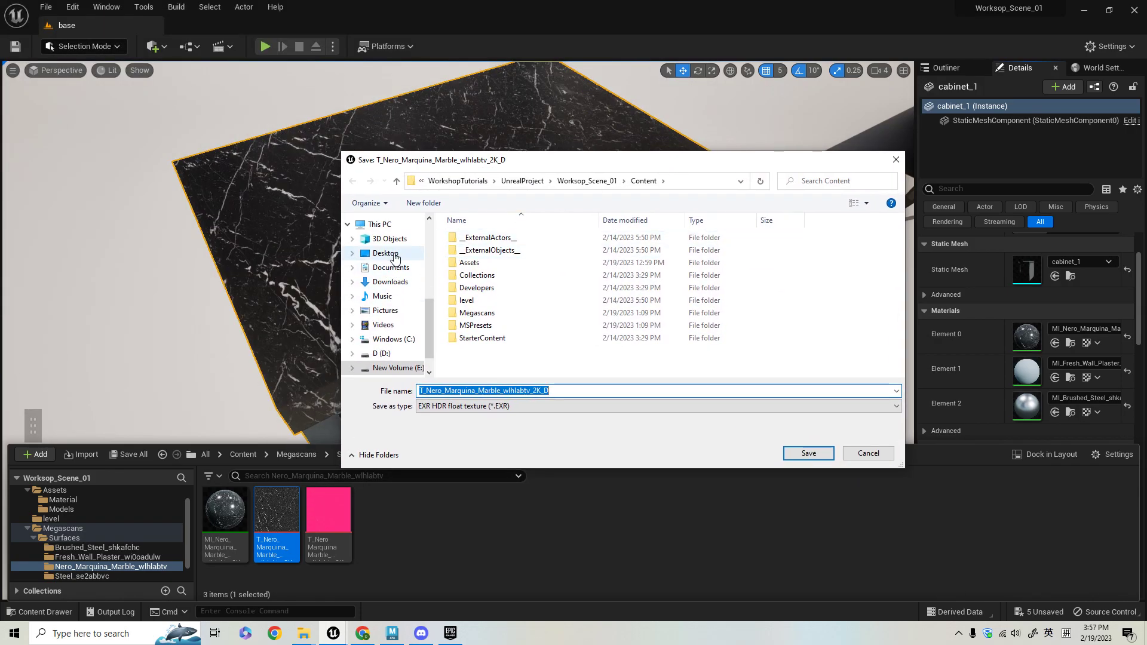
left_click(385, 254)
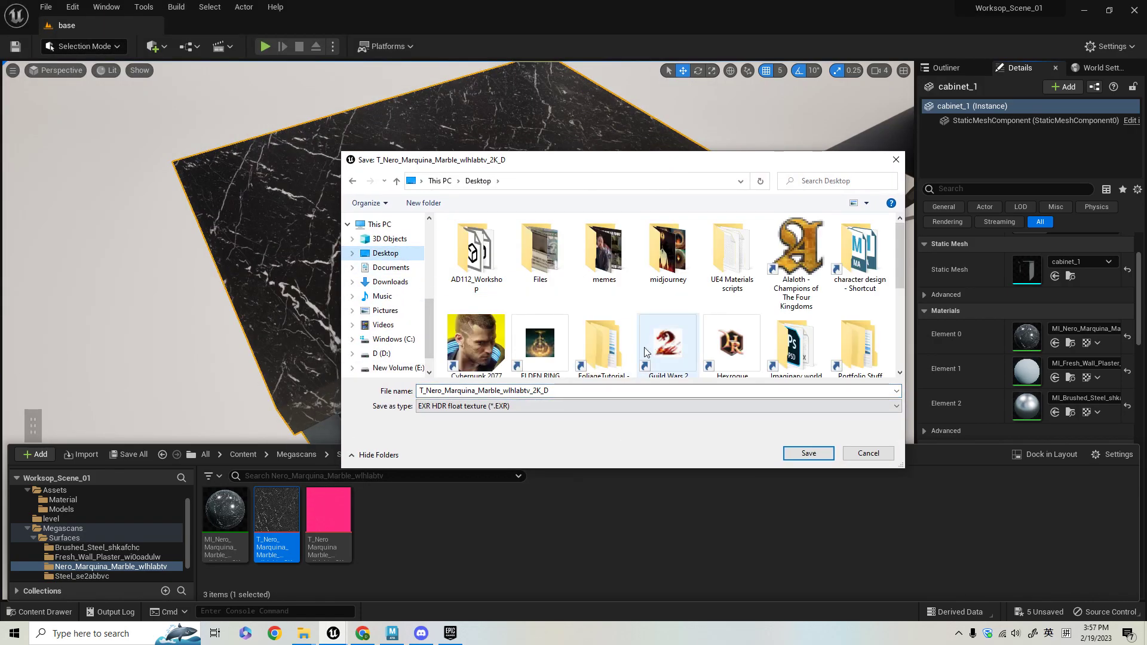
scroll(647, 348, "down", 8)
left_click(808, 453)
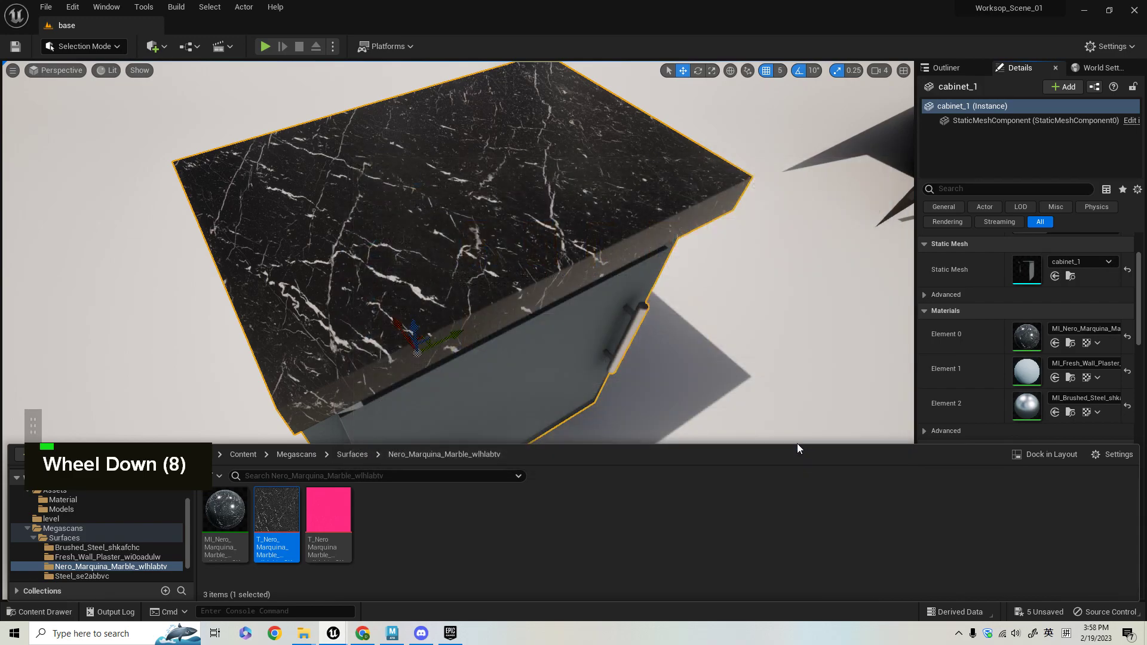
Move the exported marble texture file to a clear spot on the desktop and return to Maya
left_click(1146, 635)
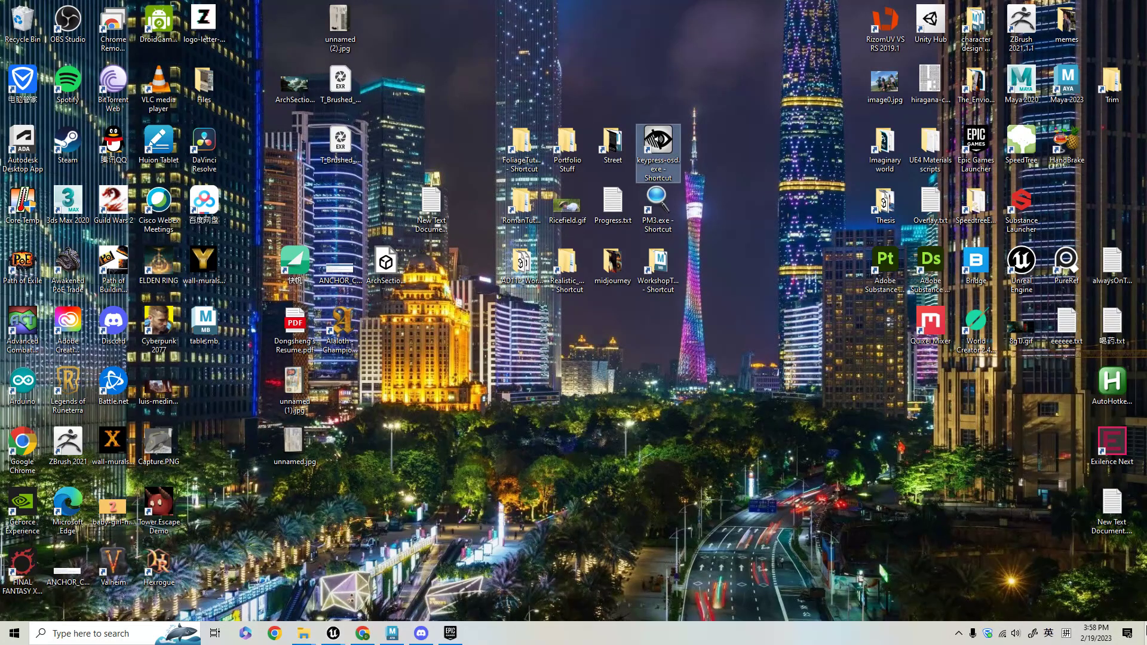
left_click_drag(204, 385, 525, 343)
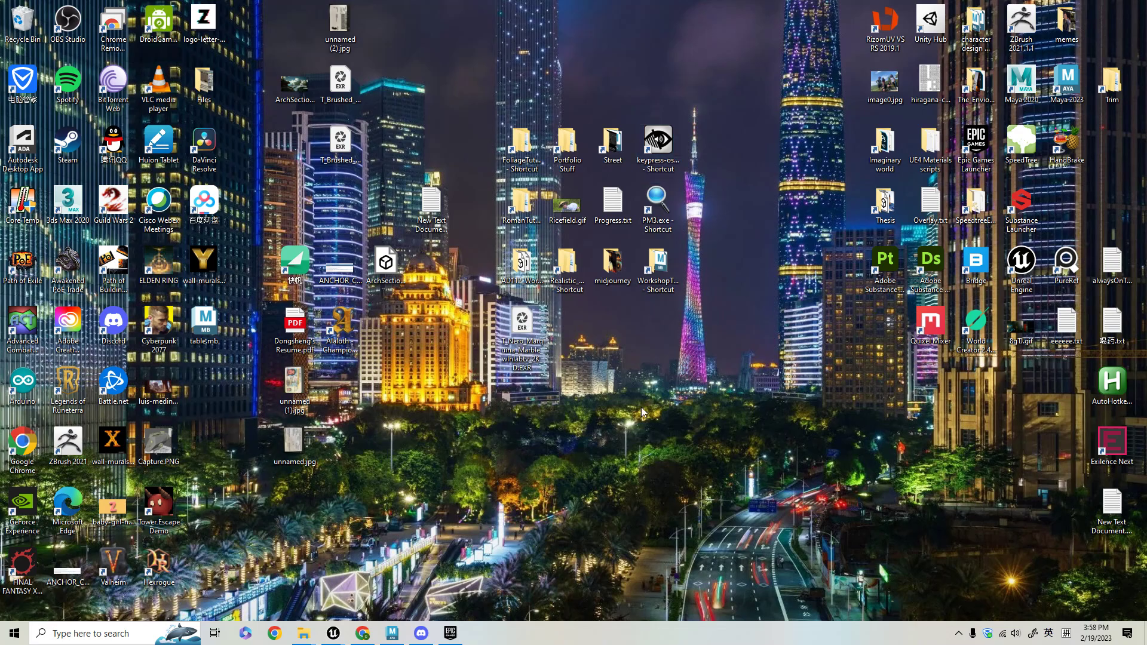
left_click(395, 633)
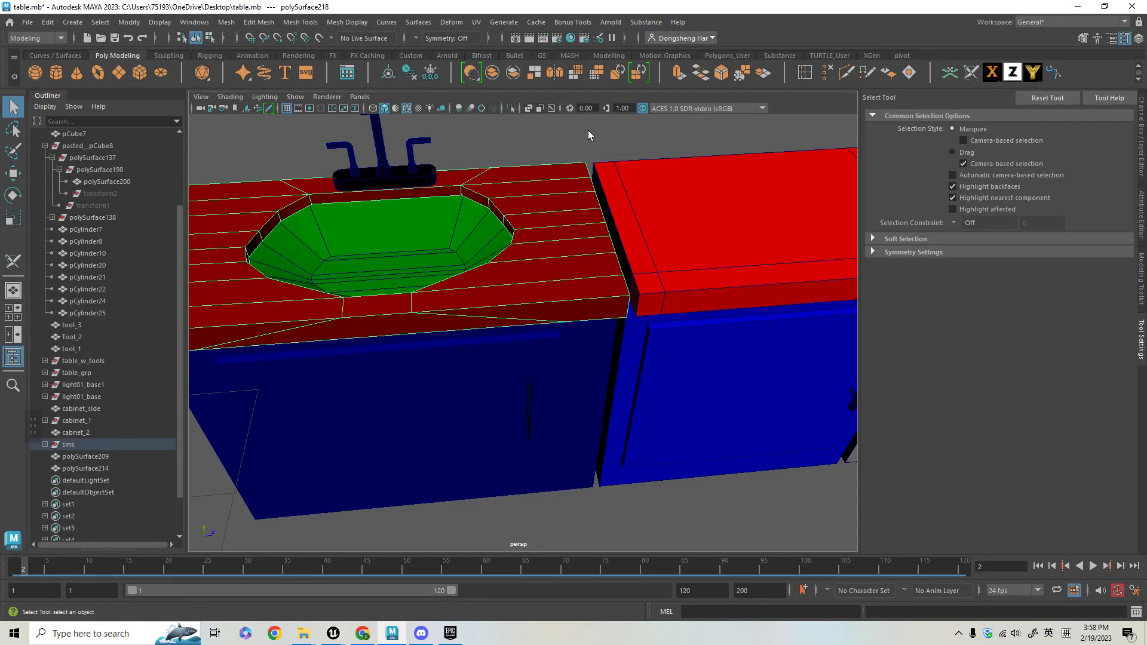
Open Hypershade with the sink countertop's red material network and shift its nodes to make room beside them
left_click(571, 38)
left_click_drag(561, 338, 853, 160)
left_click(596, 343)
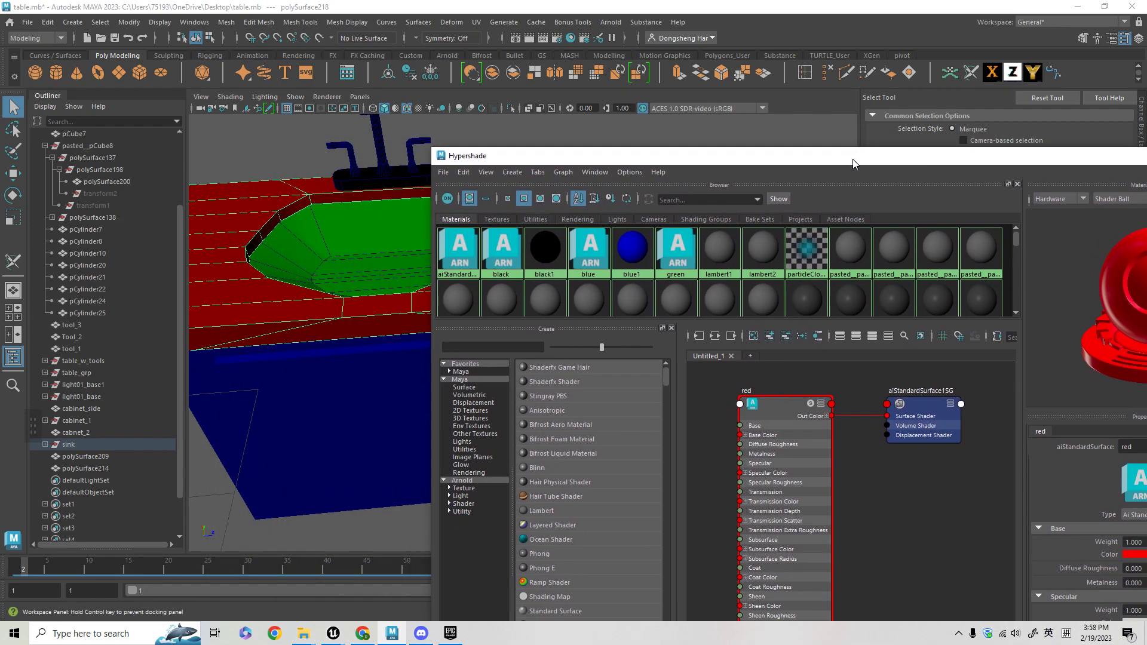
left_click_drag(798, 404, 885, 405)
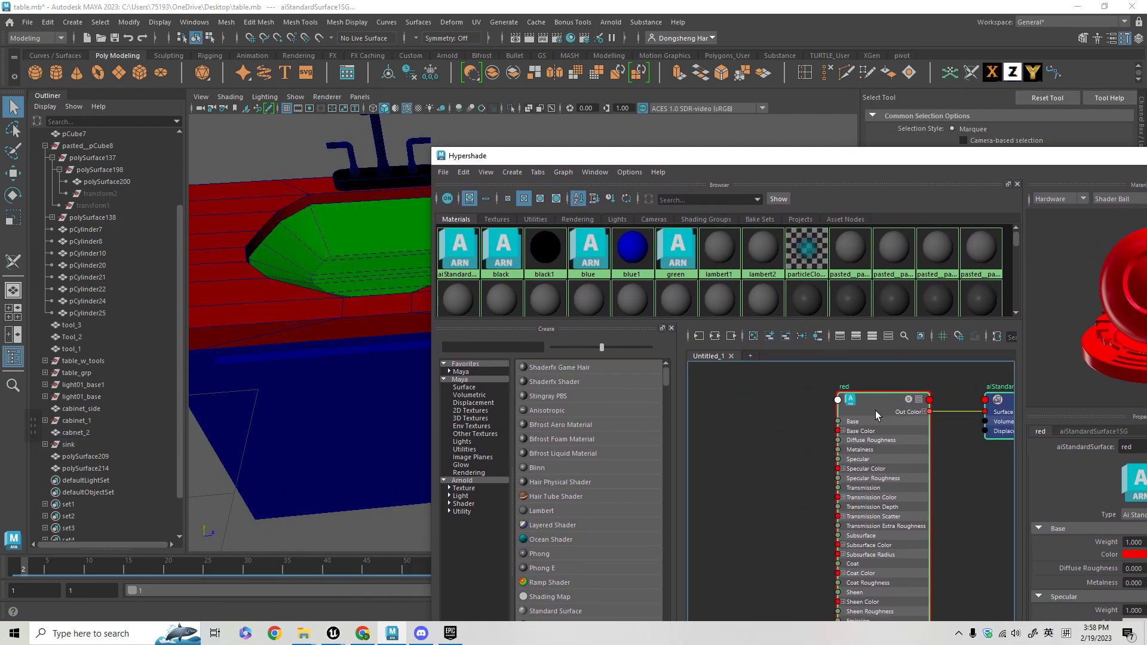
mouse_move(764, 499)
middle_mouse_down()
mouse_move(763, 486)
mouse_move(765, 512)
middle_mouse_up()
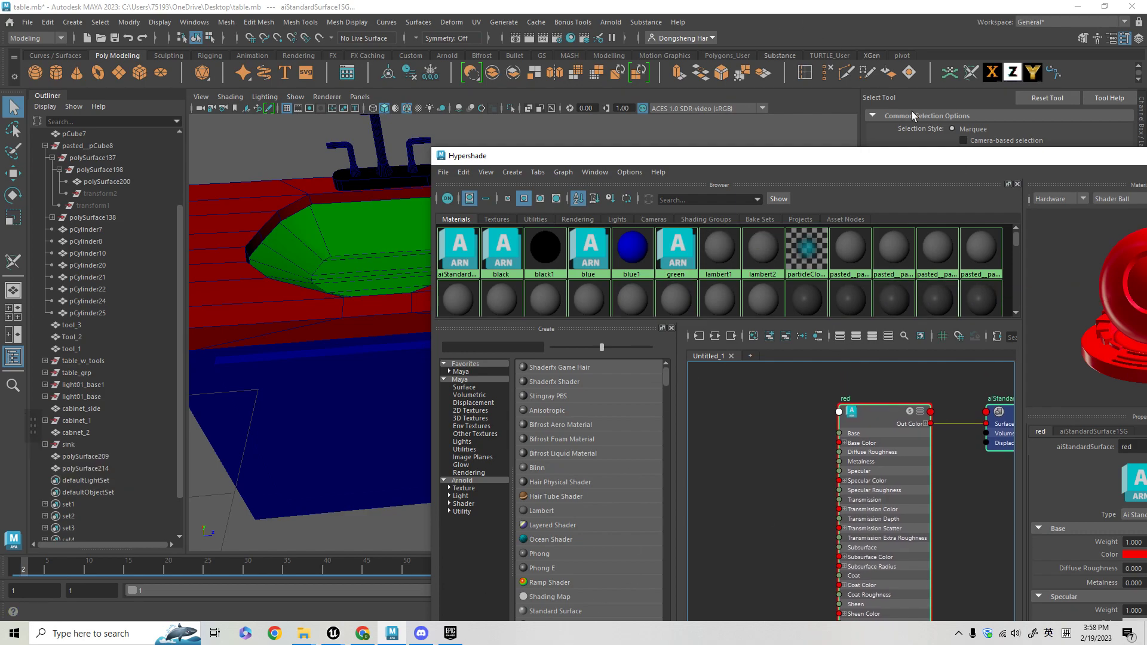
Minimize Maya's main window to uncover the exported marble texture file on the desktop
left_click(1146, 634)
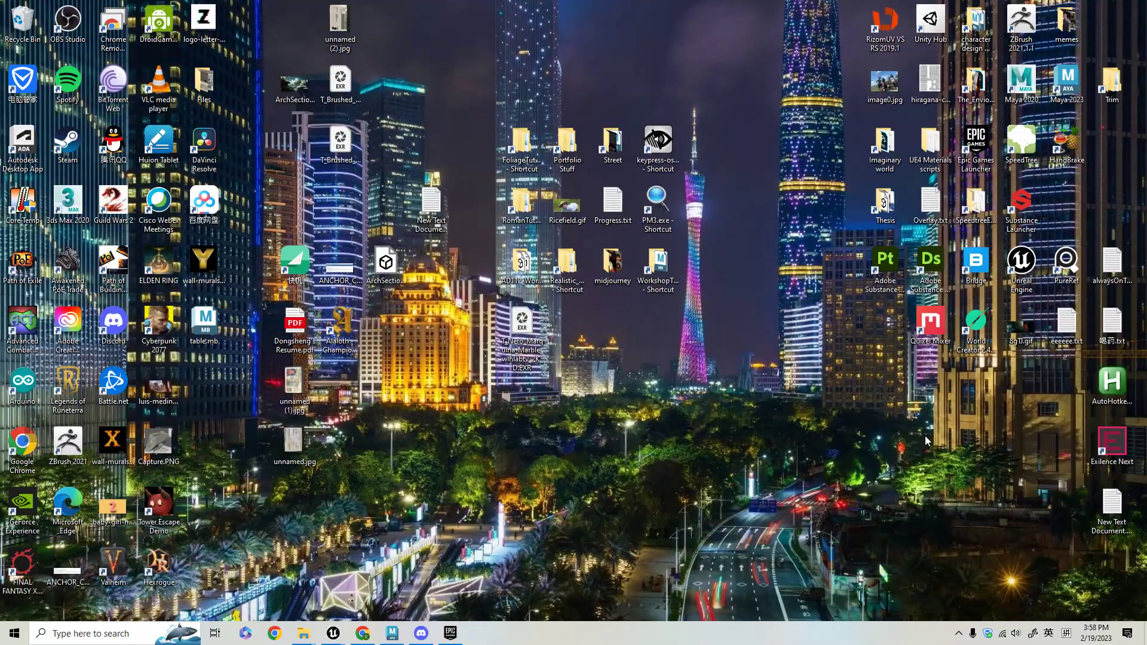
left_click(391, 634)
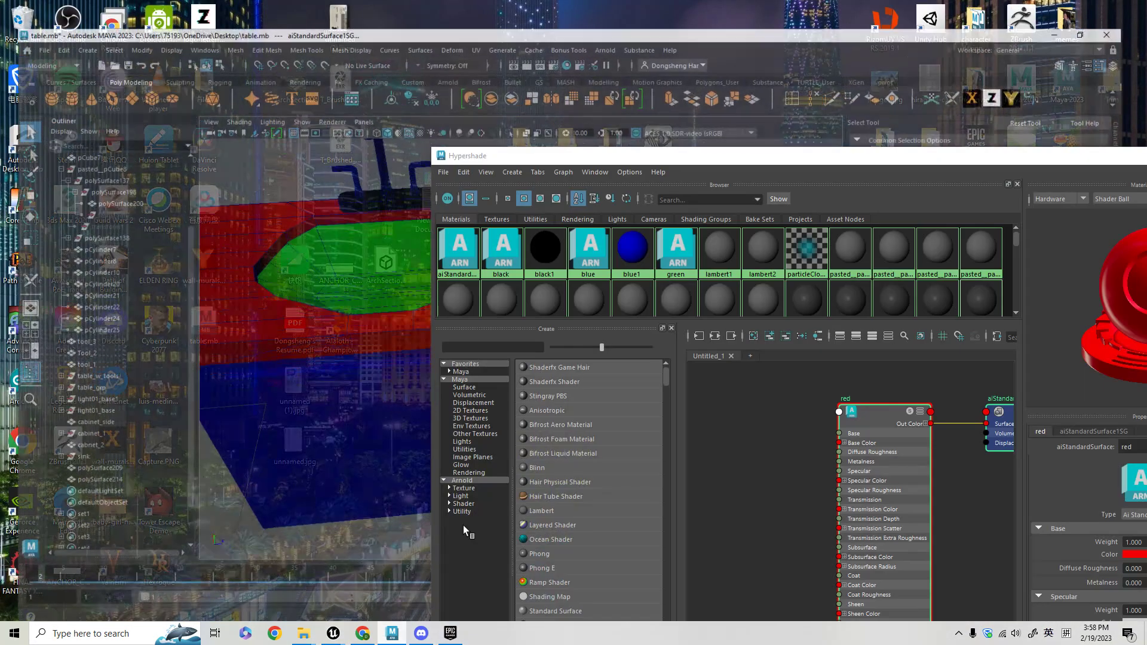
left_click(1077, 7)
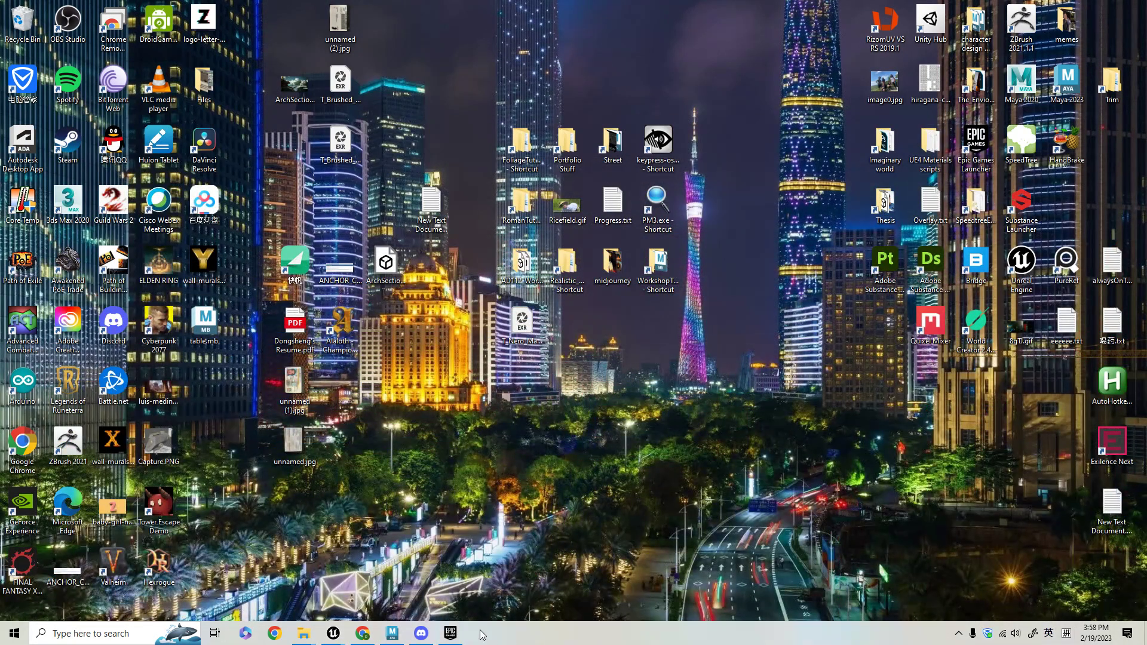
Bring Maya back and rearrange its windows and the marble texture file so Hypershade's node graph and the file are both accessible
left_click(391, 633)
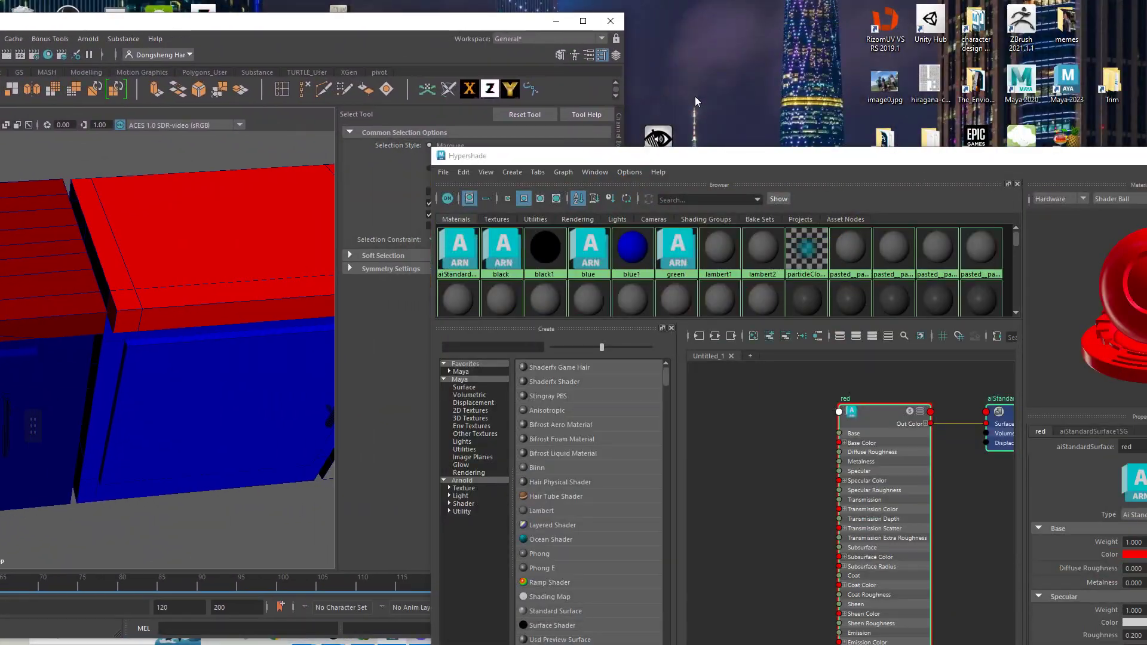
left_click_drag(641, 163, 111, 247)
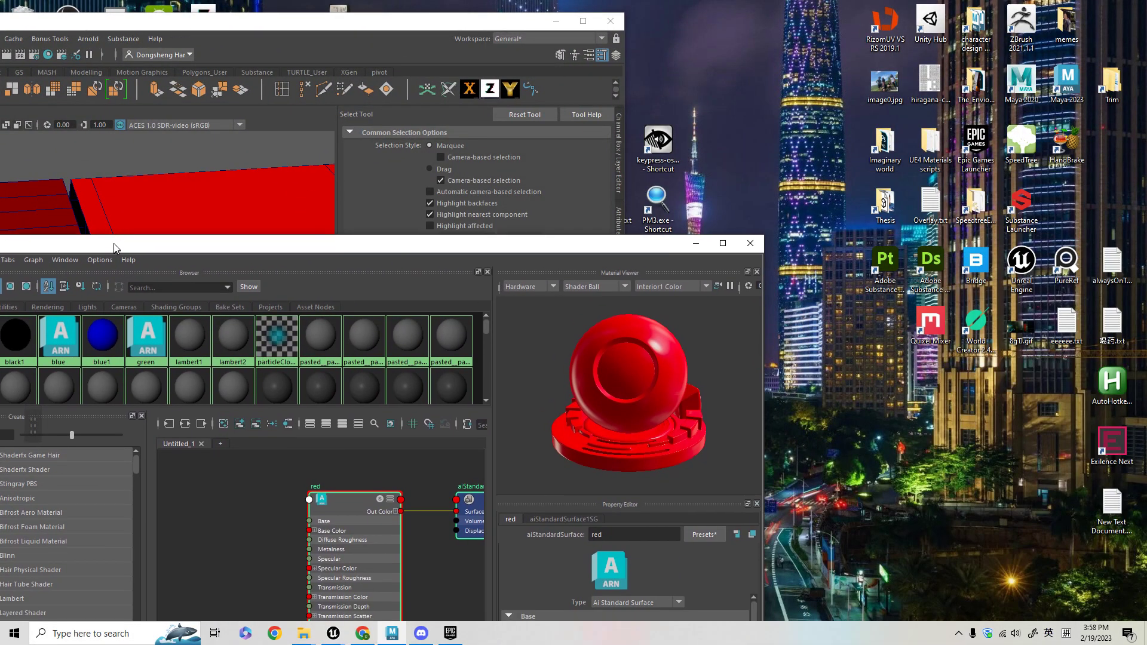
left_click_drag(376, 247, 227, 102)
left_click_drag(443, 28, 315, 16)
left_click_drag(410, 76, 367, 70)
left_click_drag(532, 333, 846, 332)
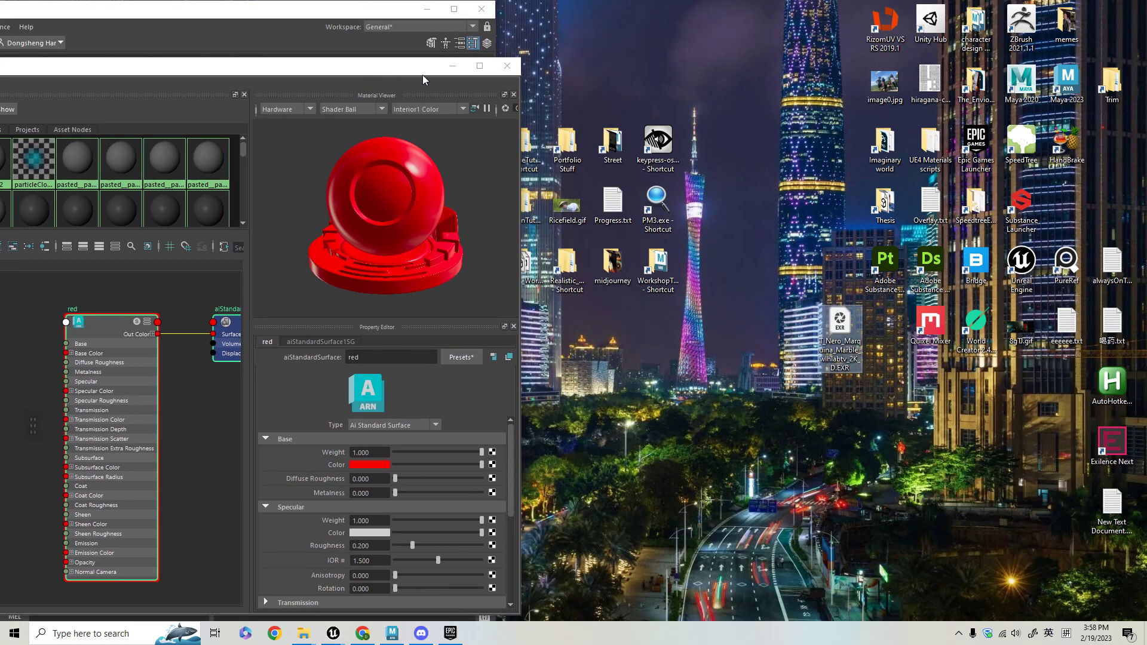
left_click_drag(419, 74, 701, 74)
Import the marble EXR file into Hypershade's node graph and connect its Out Color to the red material's Base Color
left_click_drag(845, 338, 179, 363)
left_click(309, 421, "shift")
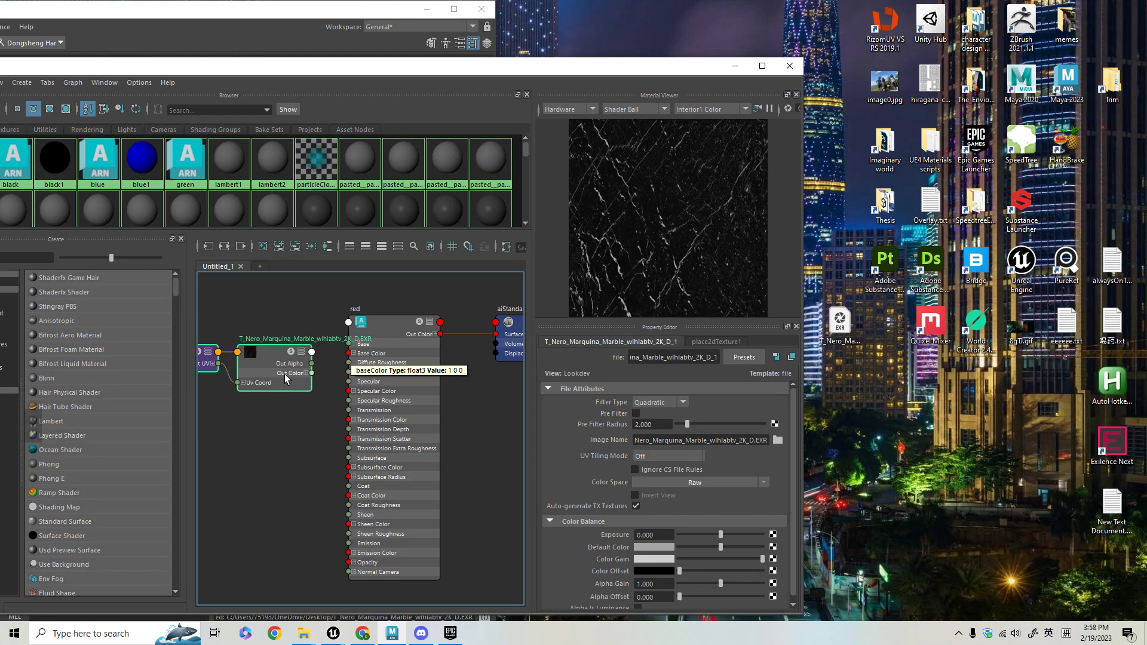
left_click_drag(312, 372, 348, 353)
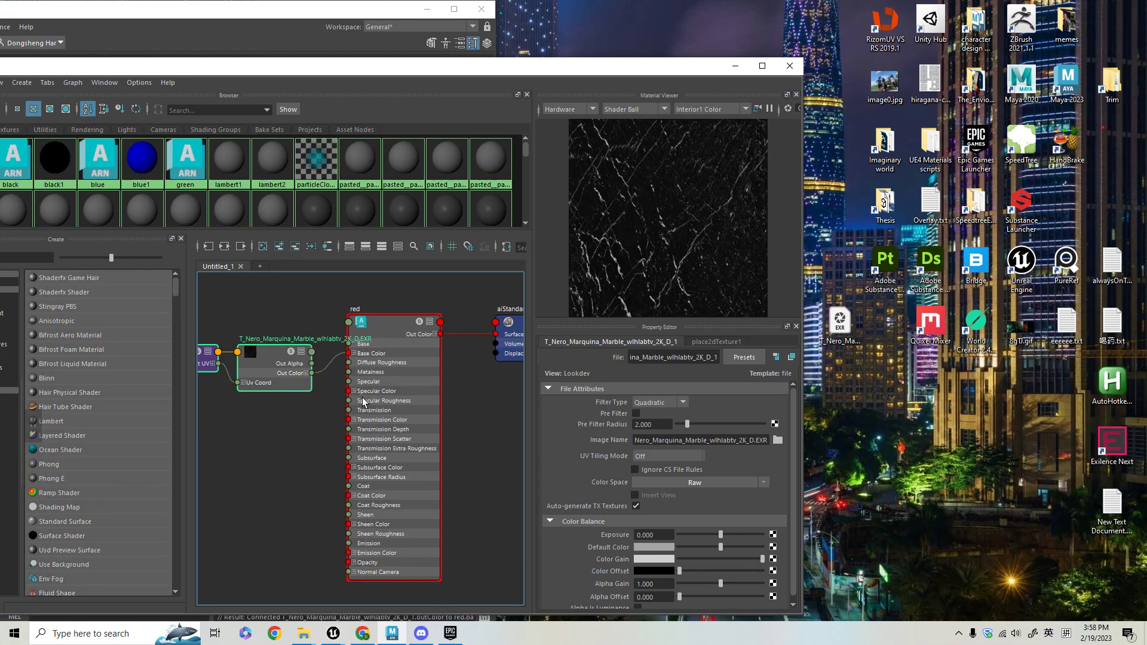
Maximize Maya's main window, close Hypershade and turn on textured display in the perspective viewport
left_click_drag(486, 72, 933, 104)
left_click_drag(365, 13, 621, 1)
left_click_drag(884, 105, 701, 339)
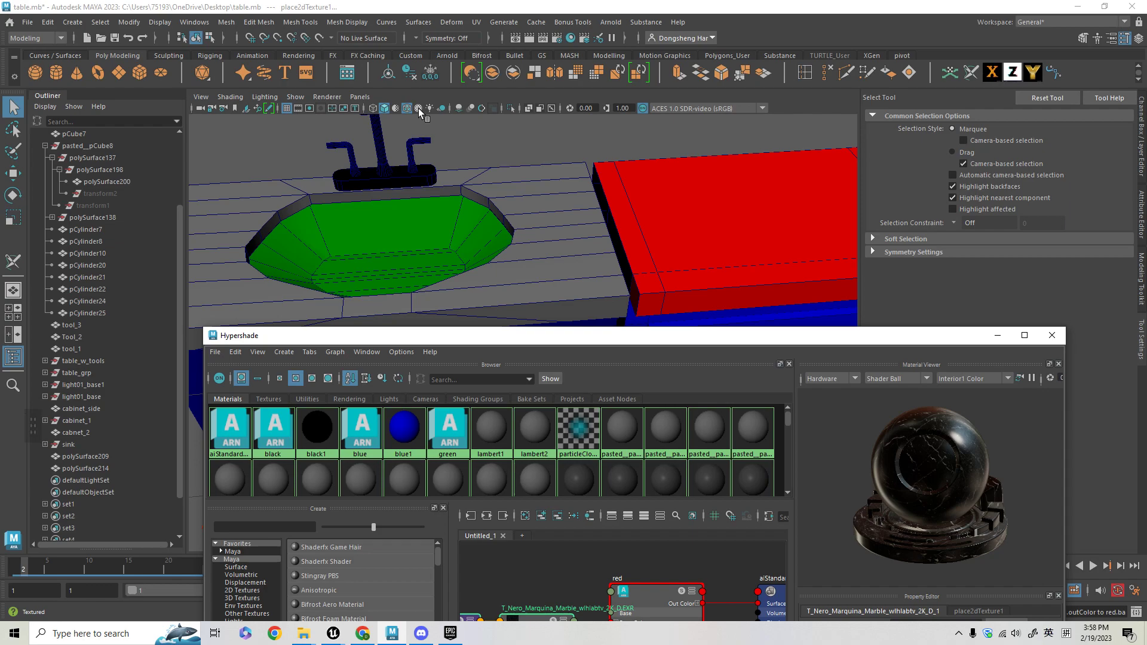
left_click(1049, 336)
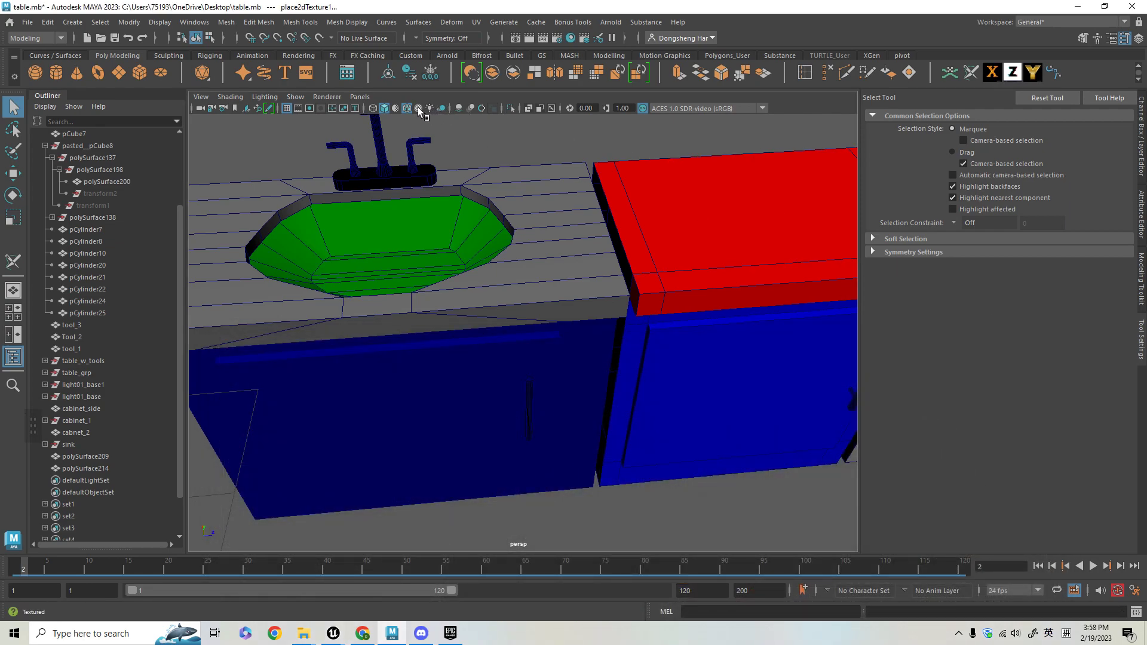
left_click(418, 109)
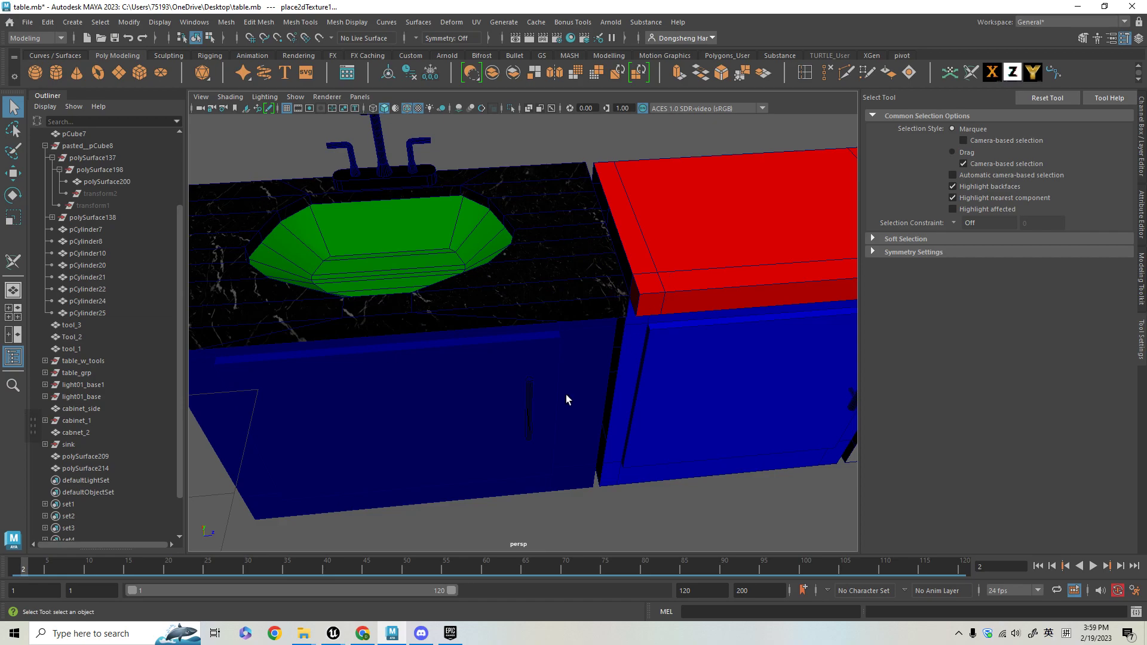
Assign the marble-textured red material to the neighbouring cabinet's top
middle_click_drag(567, 275, 655, 362, "alt")
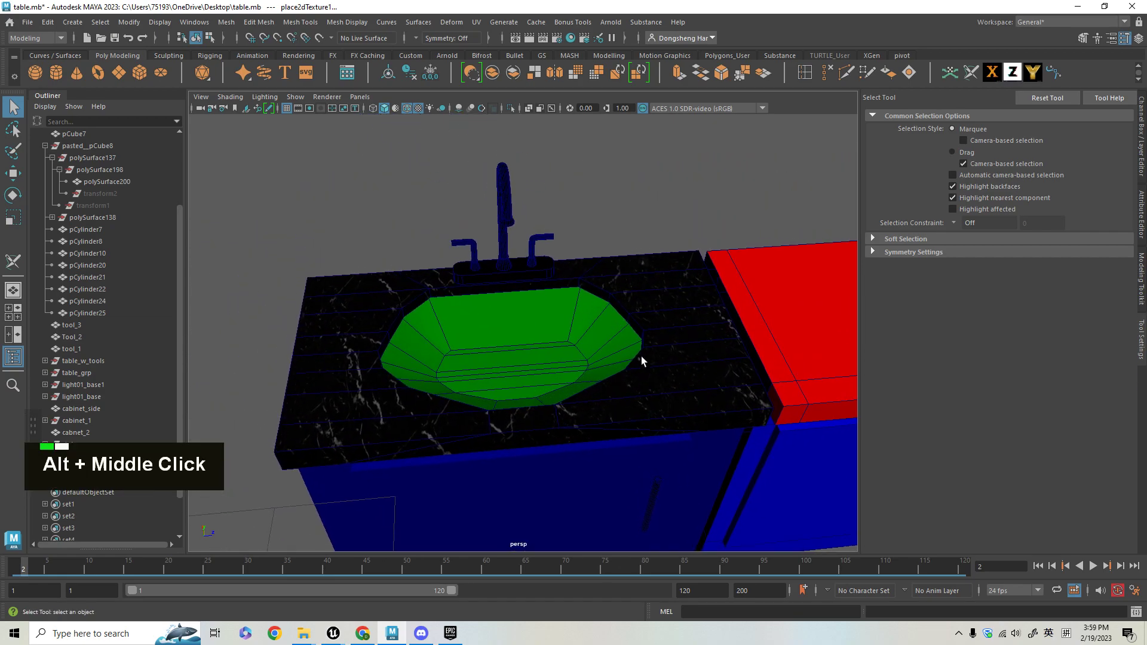
left_click_drag(655, 361, 583, 316, "alt")
right_click_drag(583, 316, 638, 359, "alt")
middle_click_drag(637, 358, 541, 313, "alt")
left_click(729, 280)
middle_click_drag(730, 281, 556, 356, "alt")
right_click(606, 252)
right_click_drag(636, 569, 717, 165)
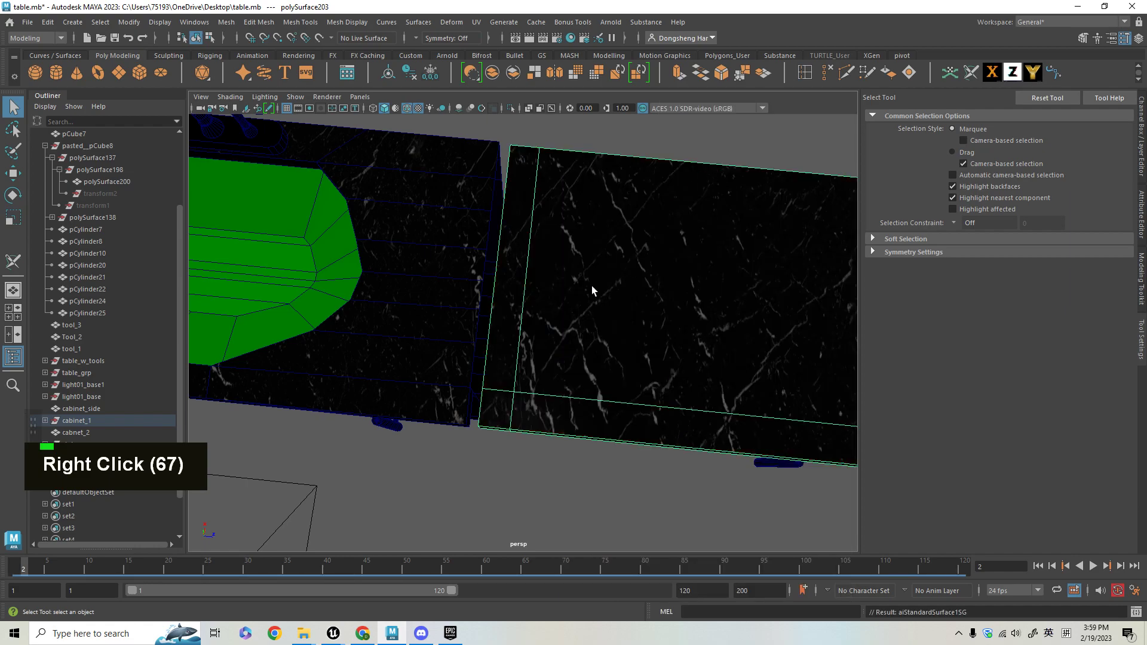
Examine the scale and direction of the marble veins on the sink countertop and the neighbouring cabinet's top
left_click(523, 461)
left_click_drag(593, 434, 615, 405, "alt")
right_click_drag(615, 405, 651, 331, "alt")
left_click_drag(650, 330, 512, 418, "alt")
right_click_drag(512, 417, 384, 353, "alt")
middle_click_drag(384, 353, 647, 360, "alt")
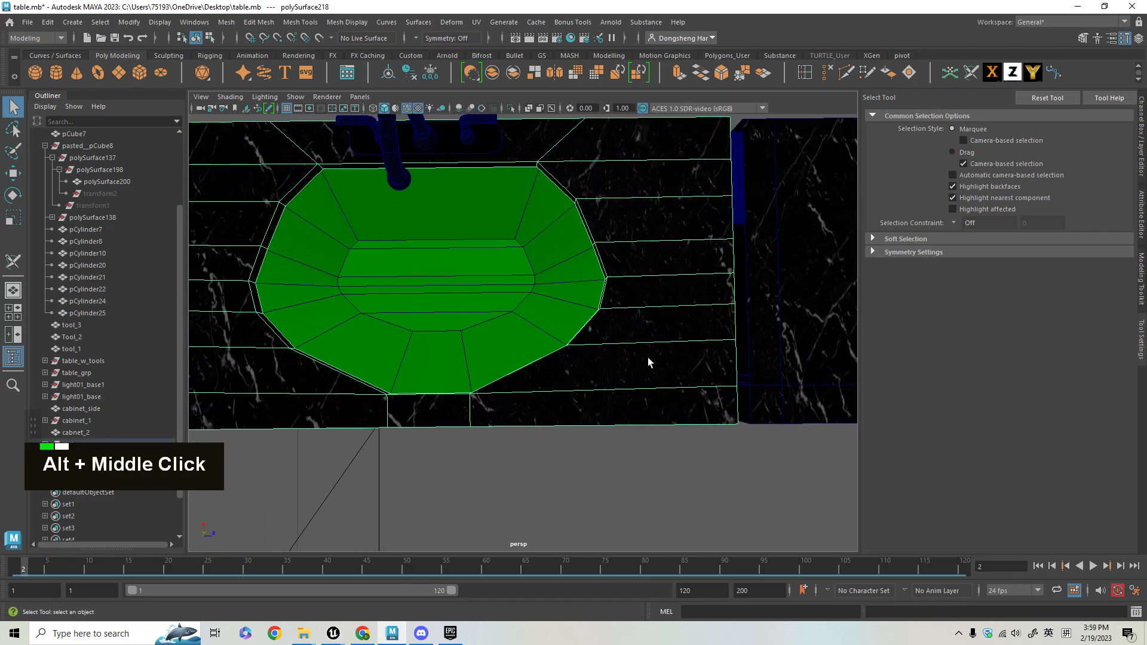
left_click_drag(647, 361, 533, 381, "alt")
middle_click_drag(533, 380, 624, 384, "alt")
right_click_drag(625, 384, 576, 342, "alt")
middle_click_drag(575, 343, 427, 440, "alt")
left_click_drag(428, 440, 604, 364, "alt")
left_click(604, 363)
left_click_drag(724, 388, 654, 204, "alt")
middle_click_drag(734, 438, 661, 302, "alt")
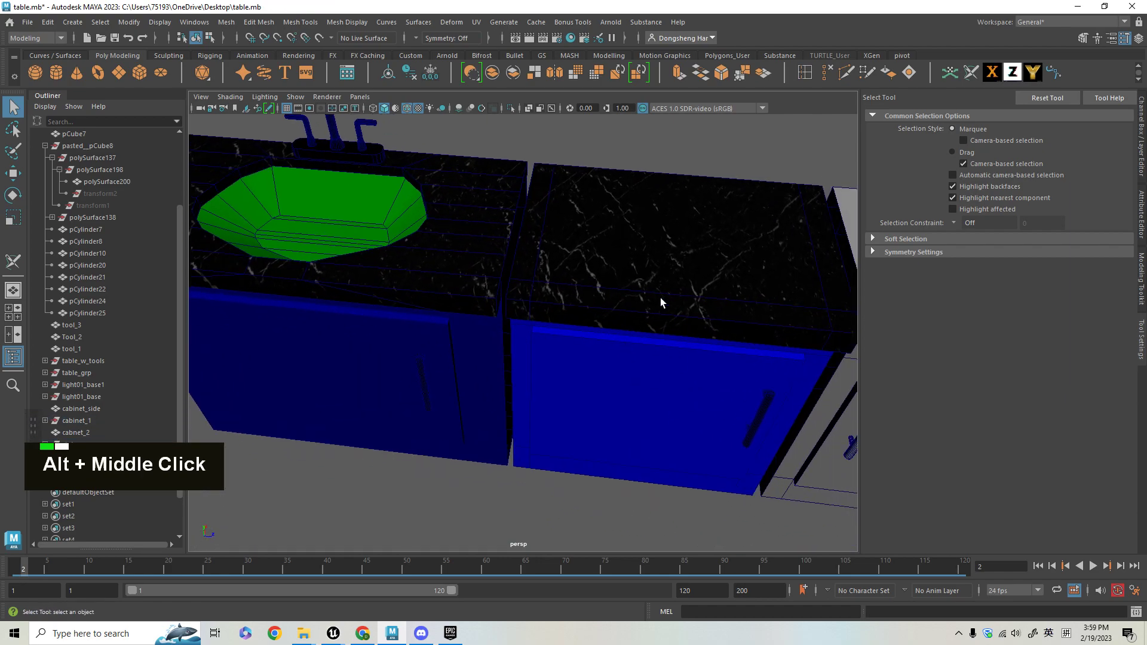
Move the whole cabinet_1 group sideways until it sits against the sink cabinet without a gap
left_click(661, 302)
left_click(83, 420)
key("alt+w")
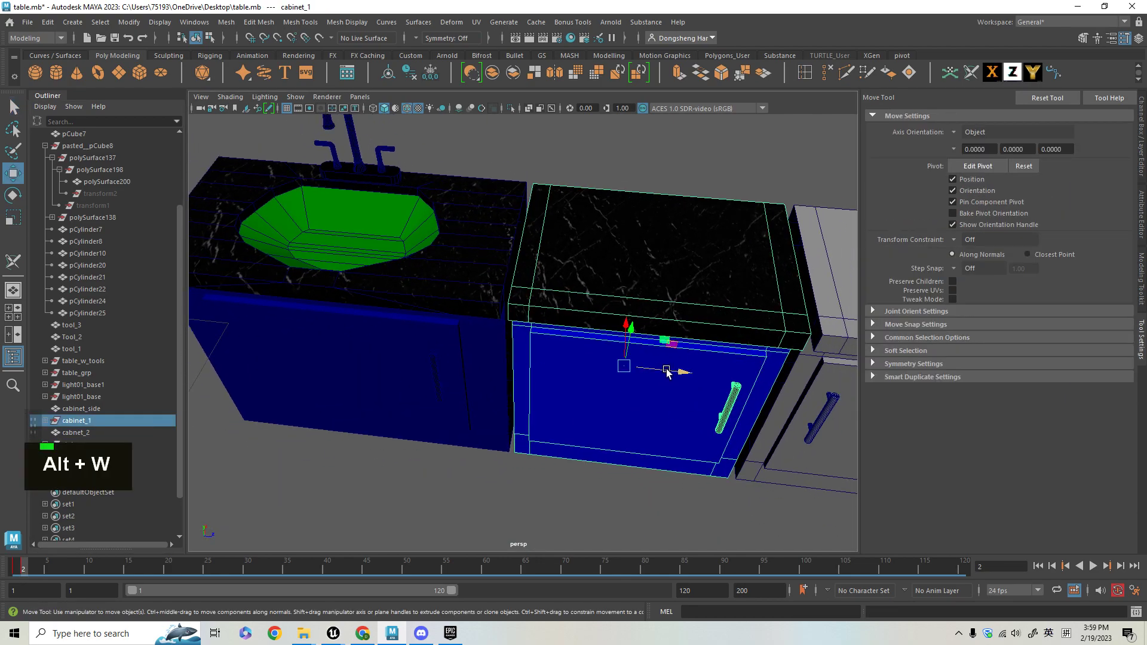
left_click_drag(670, 375, 665, 375)
left_click(594, 415)
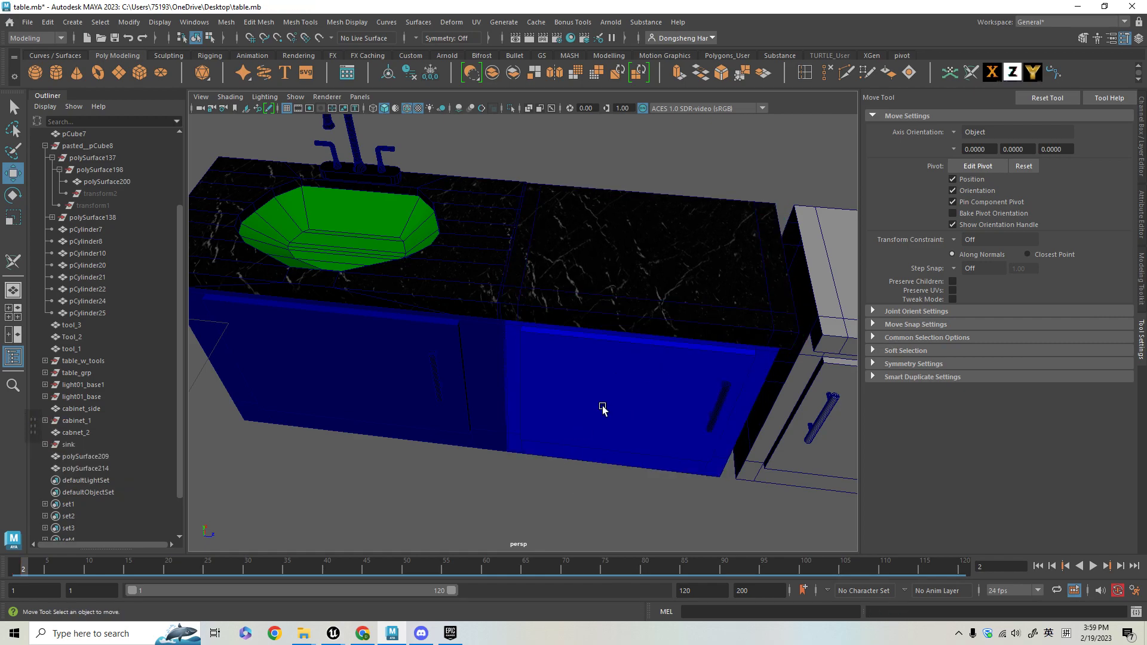
Turn off the wireframe overlay and examine the marble across the seam between the two countertops
right_click_drag(593, 415, 581, 481, "alt")
left_click_drag(581, 482, 610, 489, "alt")
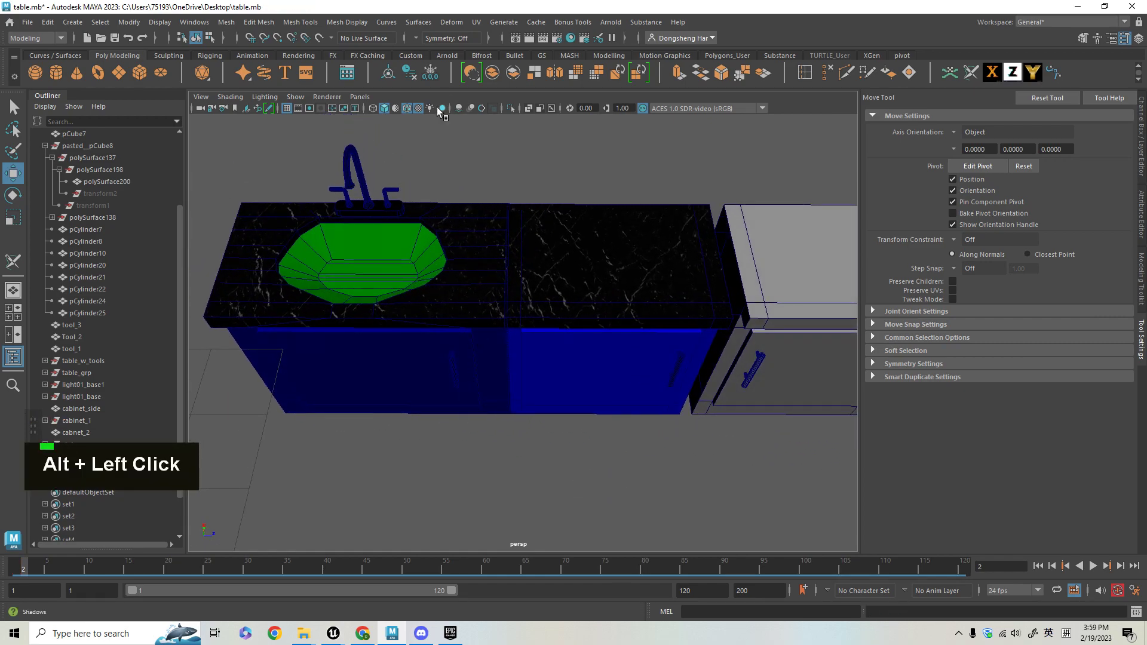
left_click(405, 109)
mouse_move(609, 171)
left_mouse_down("alt")
mouse_move(678, 205)
mouse_move(651, 278)
left_mouse_up("alt")
mouse_move(588, 397)
left_mouse_down("alt")
mouse_move(615, 399)
mouse_move(632, 378)
mouse_move(608, 380)
mouse_move(588, 417)
left_mouse_up("alt")
middle_click_drag(589, 417, 611, 464, "alt")
left_click_drag(612, 464, 615, 380, "alt")
left_click_drag(524, 381, 615, 268, "alt")
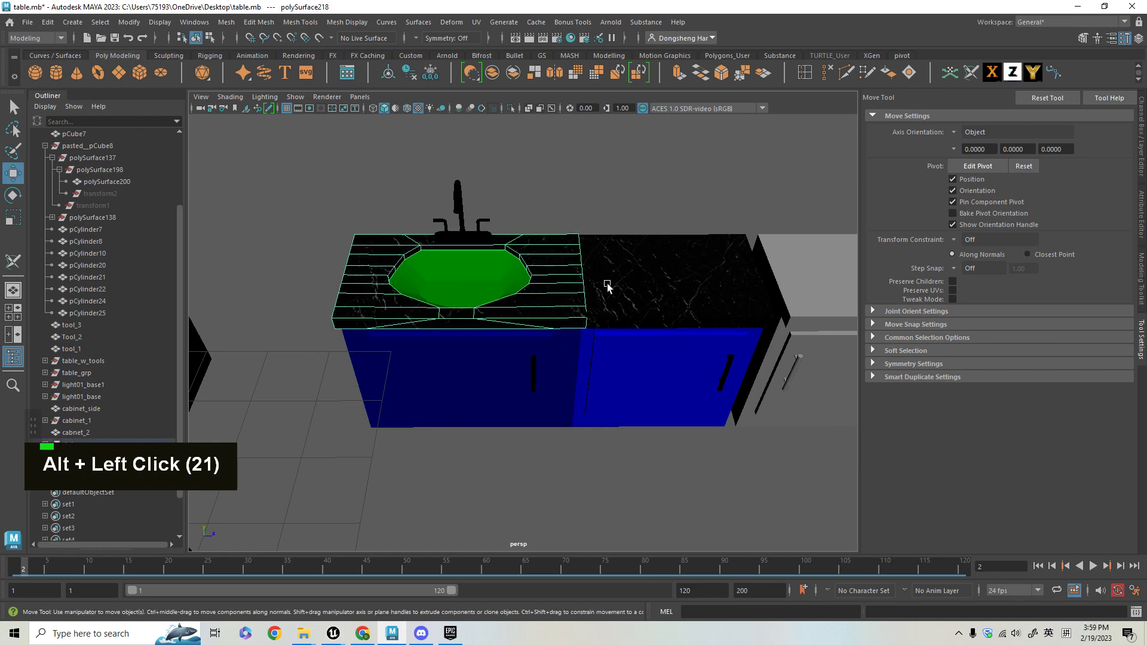
left_click_drag(614, 486, 616, 308, "alt")
Check the neighbouring cabinet top's UV layout in the UV Editor and close the editor
left_click(616, 307)
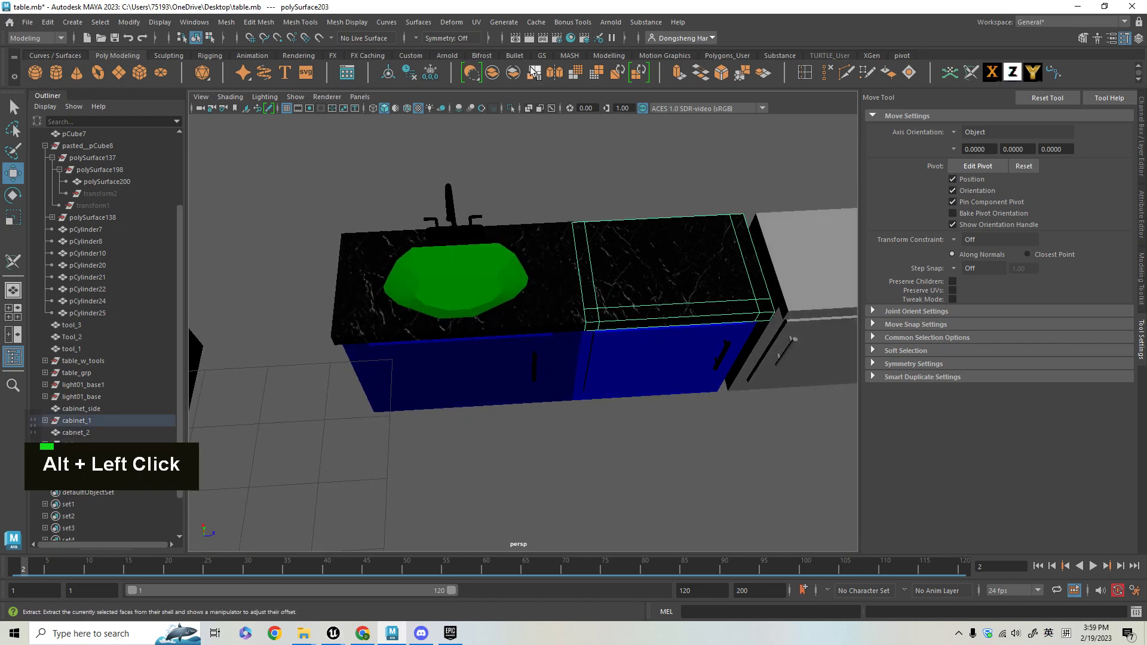
left_click(476, 22)
mouse_move(503, 22)
left_click(498, 46)
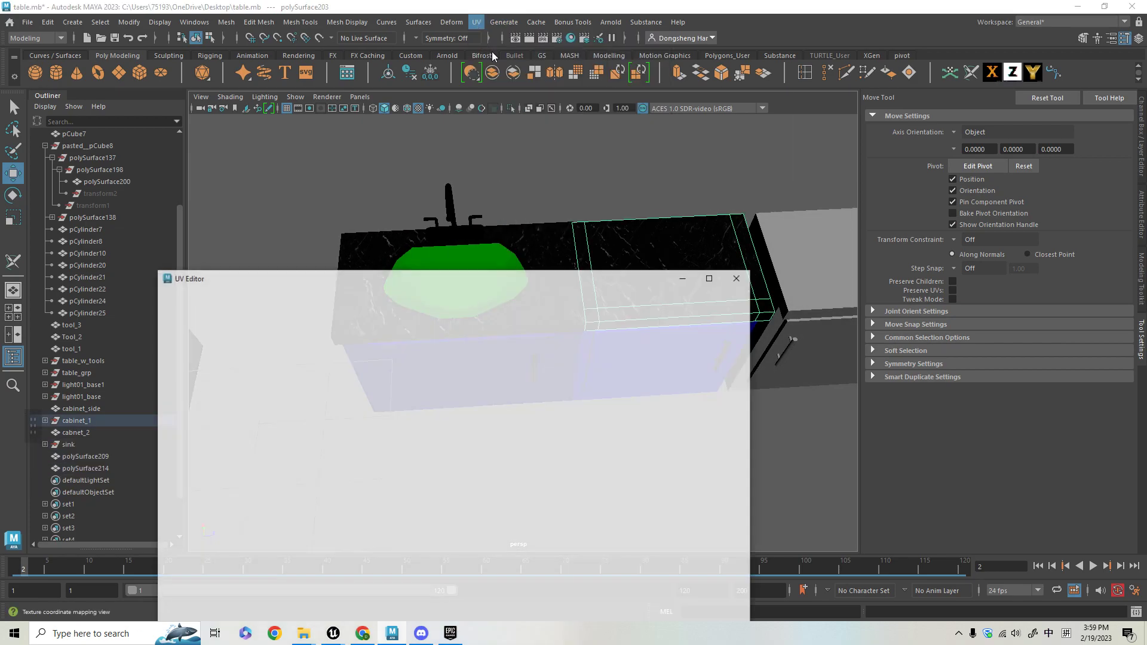
left_click_drag(551, 286, 616, 277)
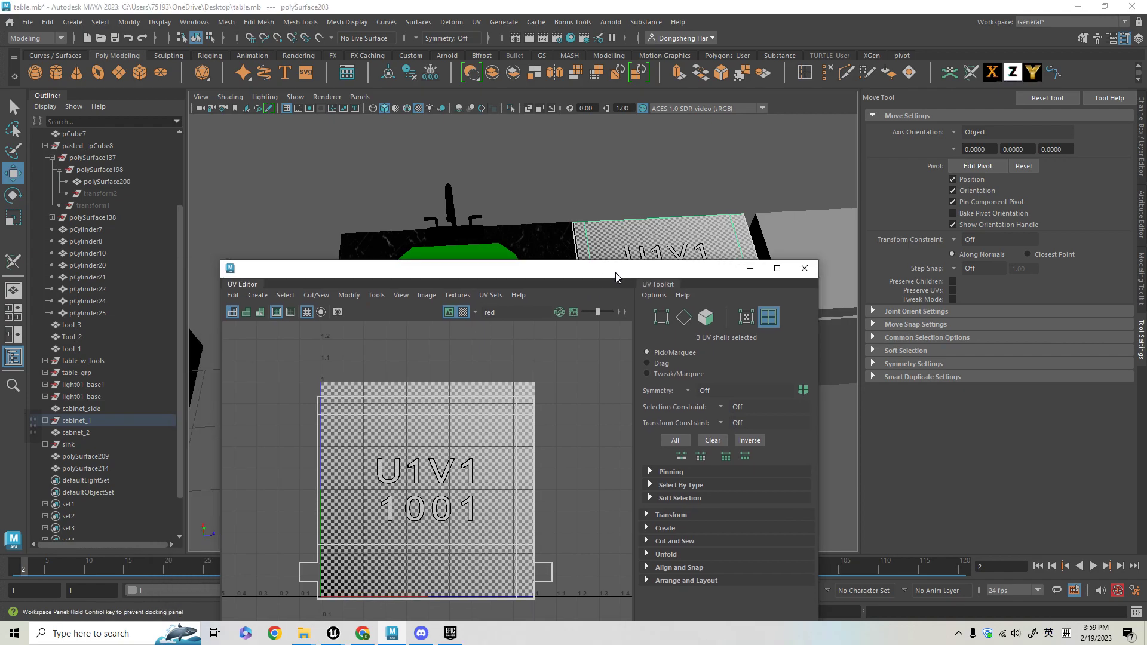
left_click(800, 271)
Select the sink countertop and open the UV Editor to show its UV layout
left_click(566, 318)
left_click(573, 415)
left_click(544, 263)
left_click(477, 22)
left_click(496, 34)
Try to scale all of the sink countertop's UV shells, then return to object selection
right_click(508, 474)
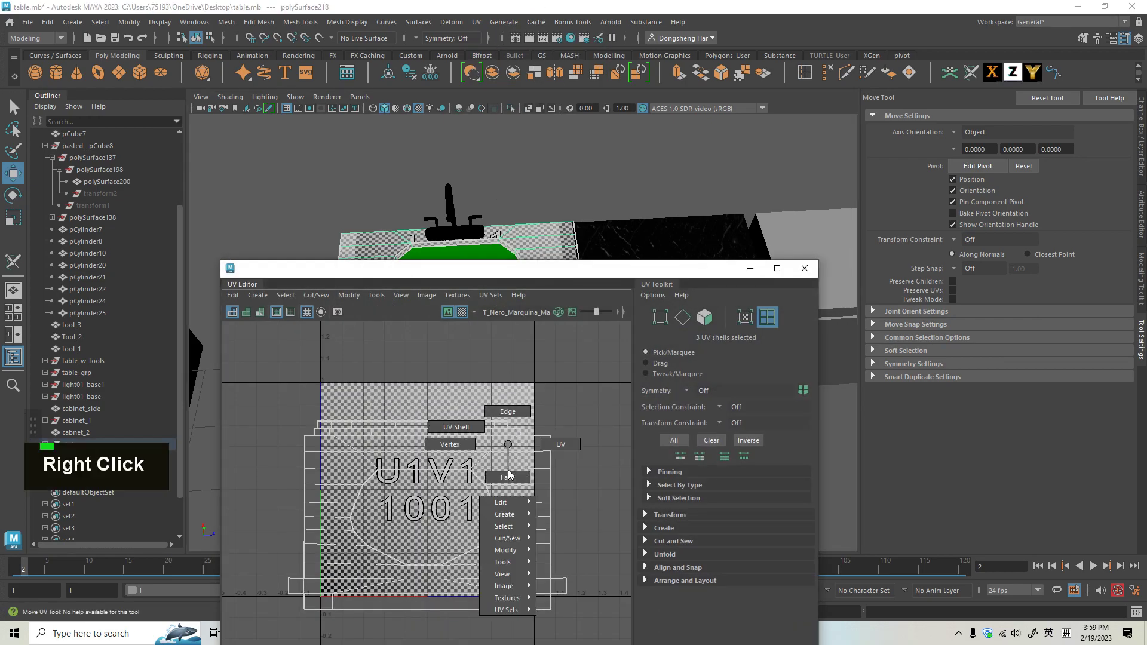
left_click(454, 422)
left_click(454, 477)
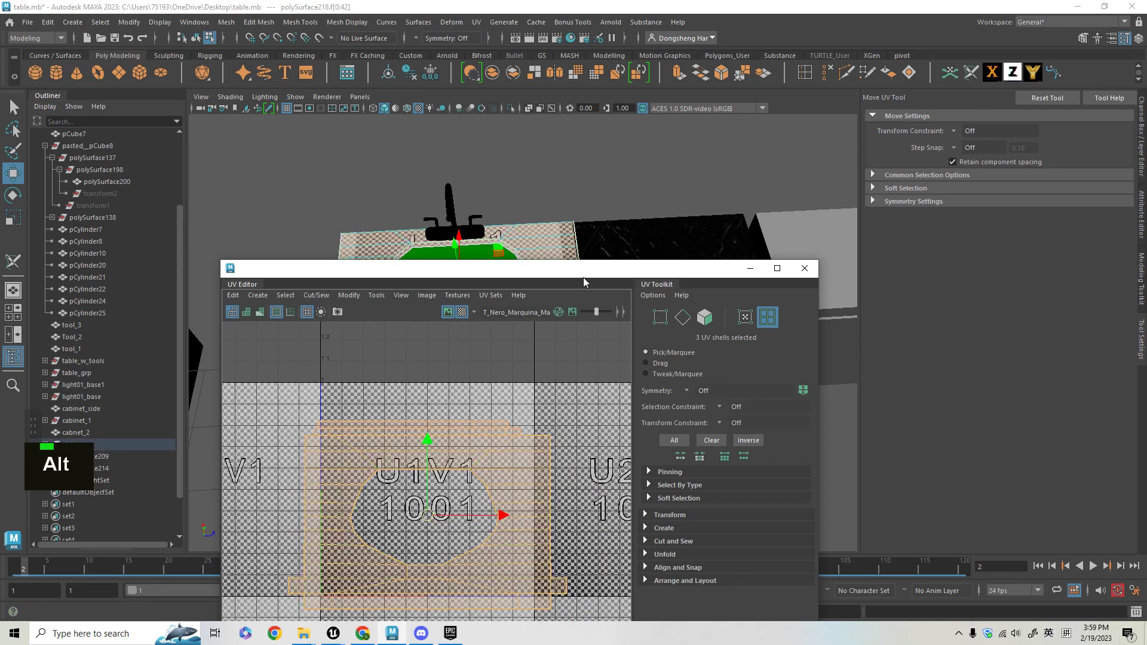
left_click_drag(584, 270, 1003, 224)
key("r")
left_click_drag(846, 470, 848, 473)
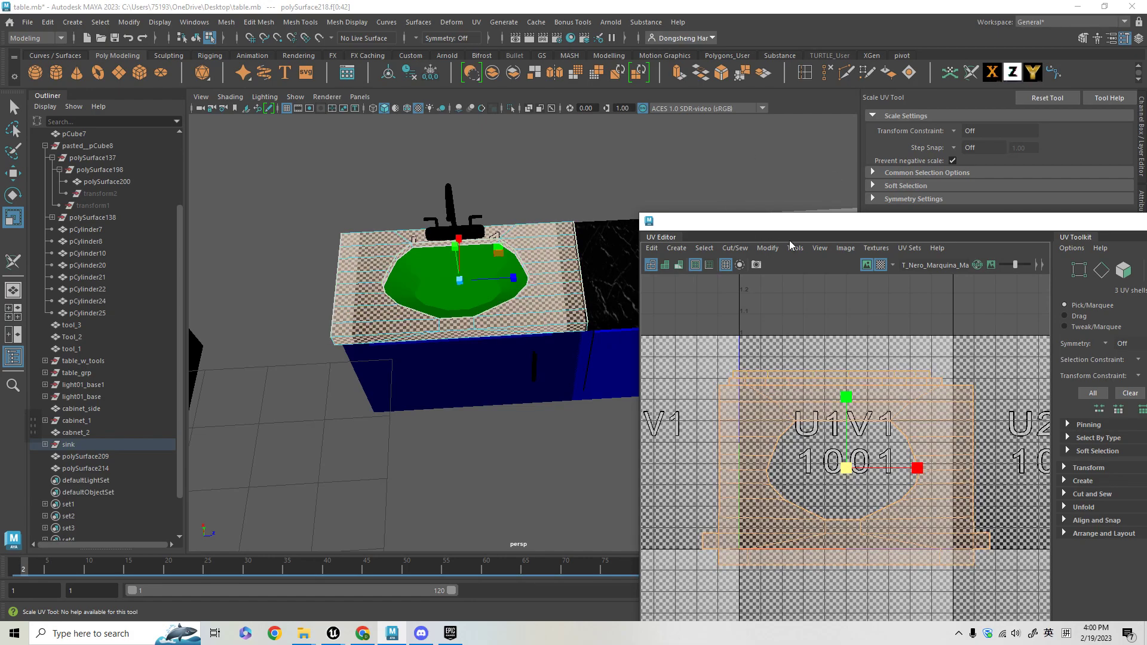
left_click_drag(784, 231, 756, 333)
right_click(526, 262)
right_click(687, 227)
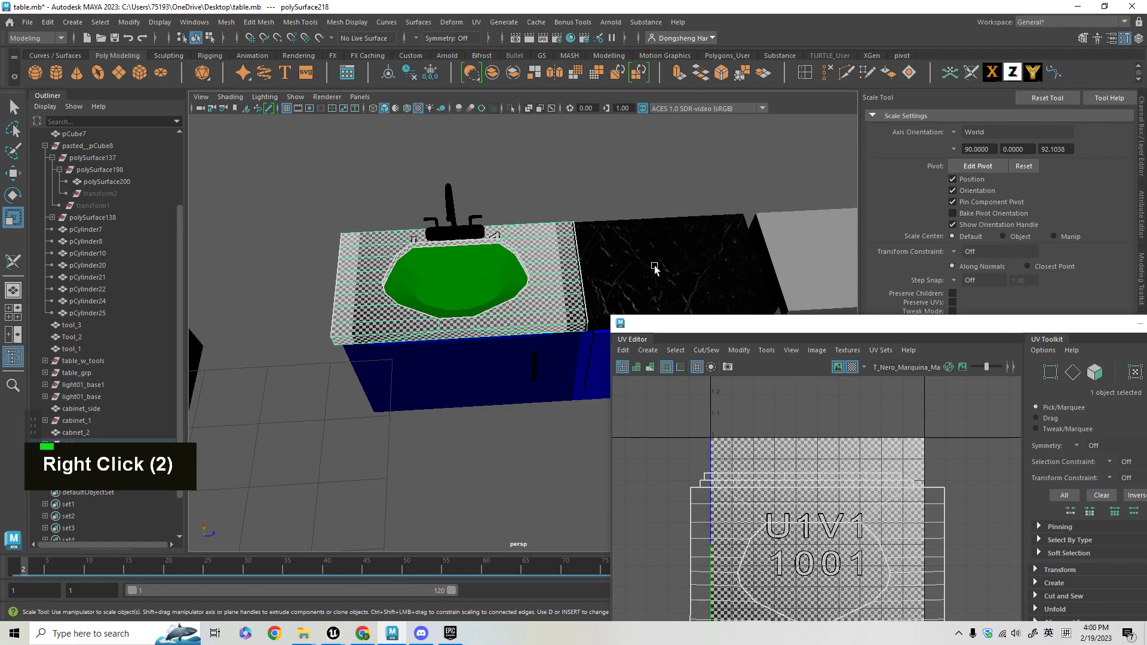
Select the sink countertop together with the neighbouring cabinet's top and lay out their UVs in one shared layout
left_click(630, 172)
mouse_move(658, 225)
left_mouse_down("alt")
mouse_move(663, 235)
mouse_move(655, 228)
left_mouse_up("alt")
left_click(573, 303)
left_click(678, 282, "shift")
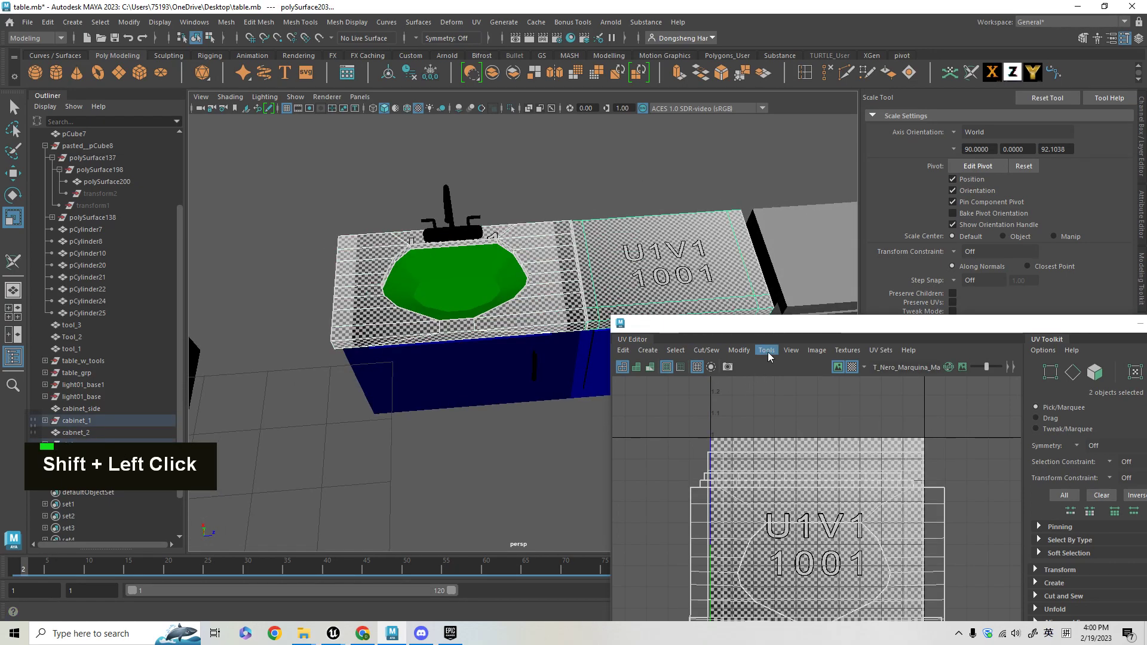
left_click_drag(770, 331, 761, 198)
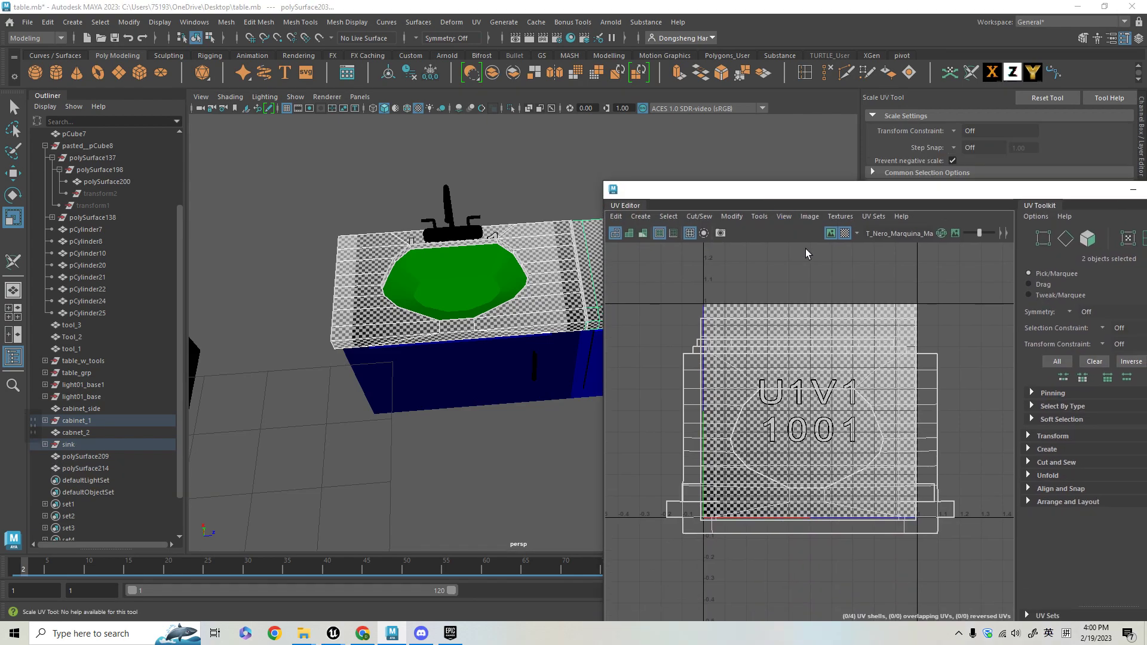
left_click(731, 217)
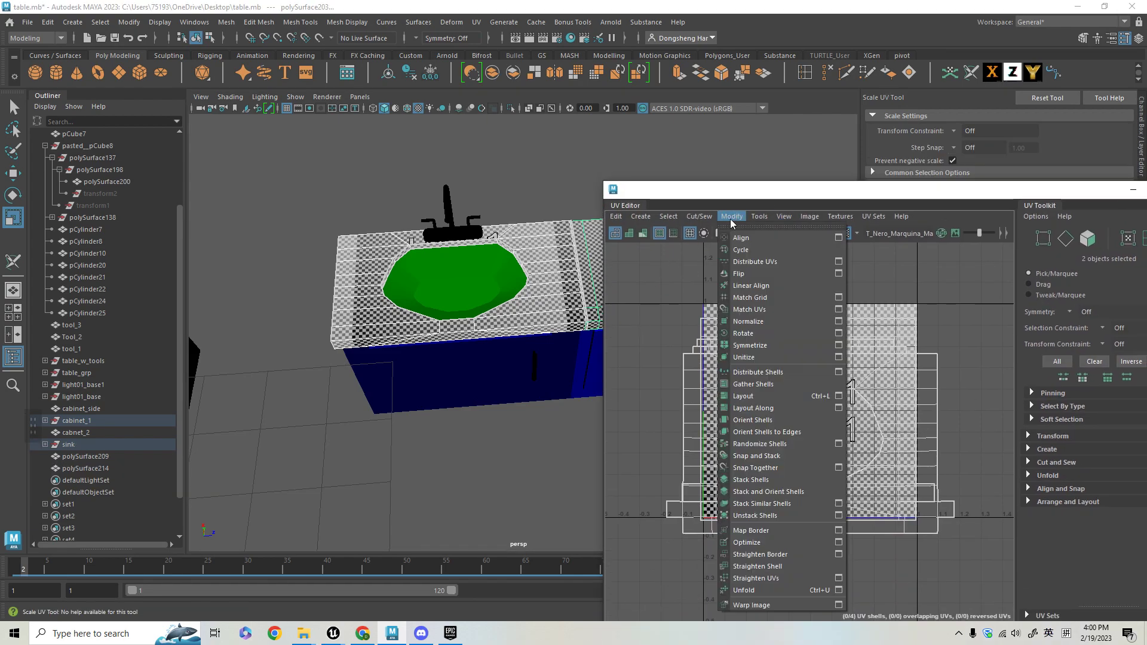
left_click(746, 396)
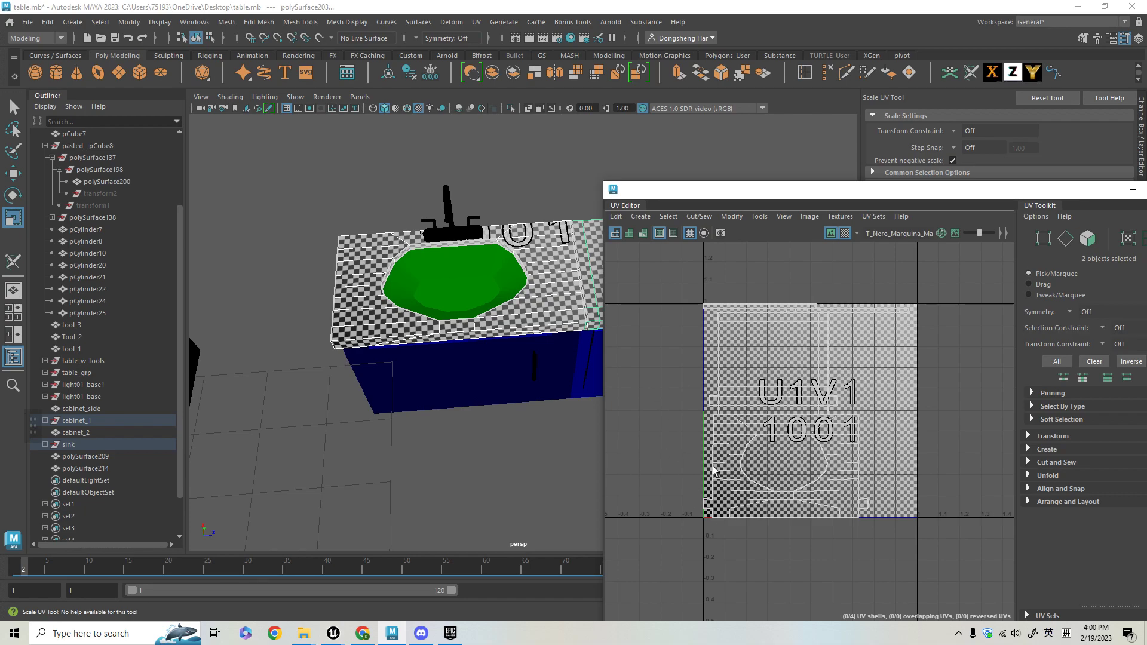
Scale up all UV shells of both countertops together and shift them so the cabinet top's main shell sits within tile 1001
middle_click_drag(894, 432, 948, 439, "alt")
middle_click_drag(562, 430, 440, 448, "alt")
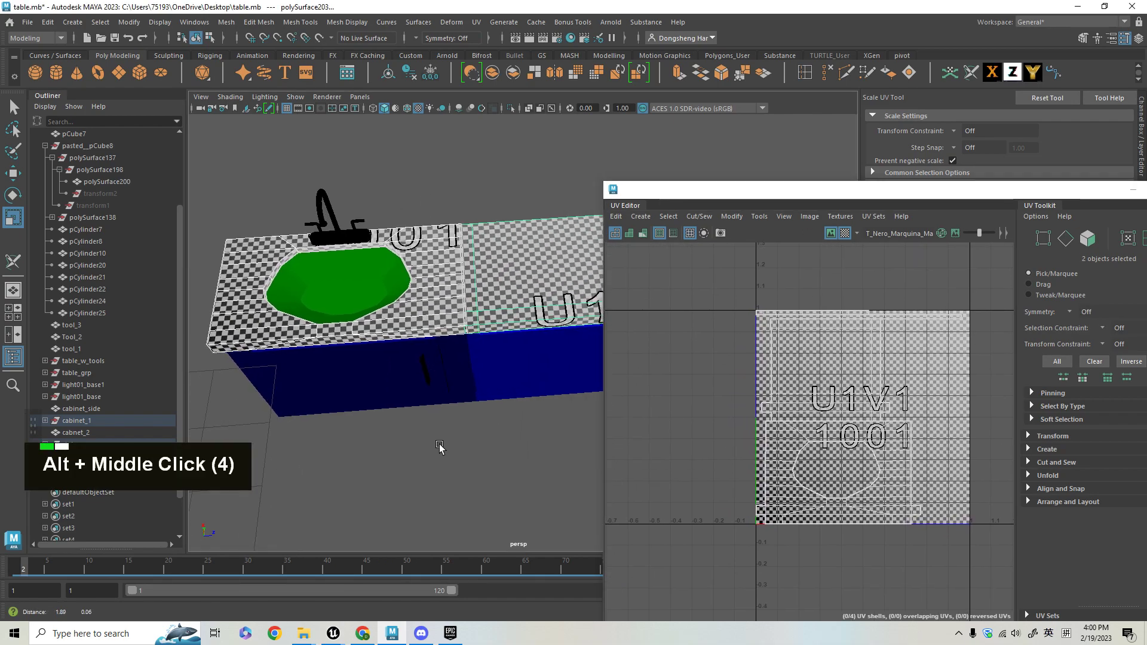
right_click_drag(476, 377, 501, 311, "alt")
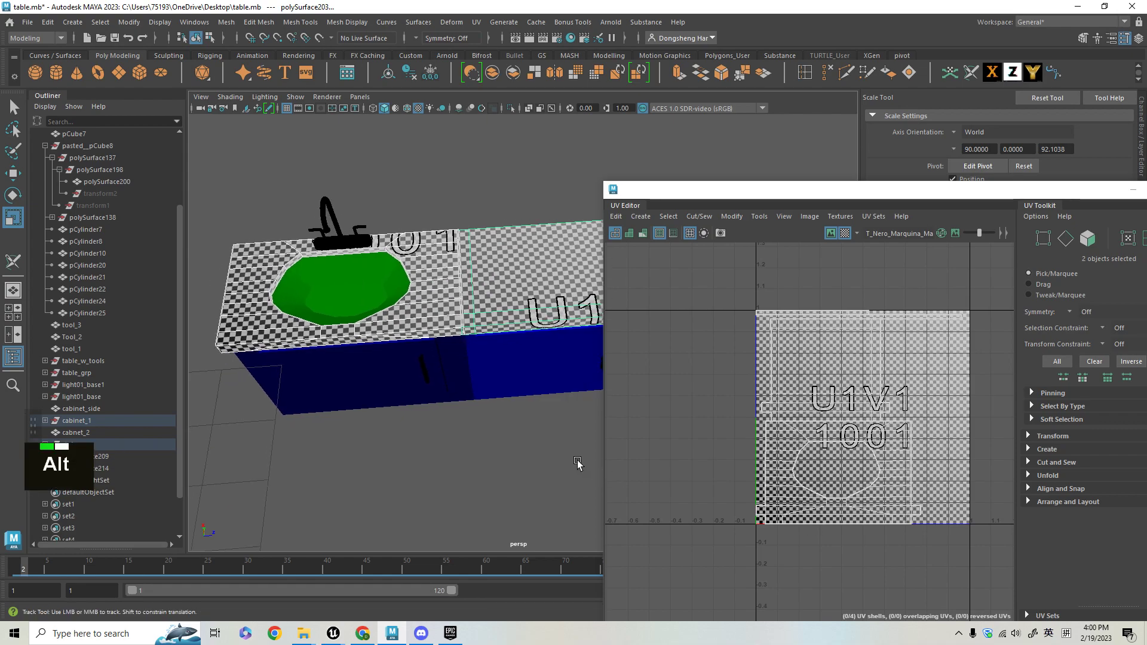
middle_click_drag(578, 460, 500, 466, "alt")
right_click_drag(819, 406, 807, 346)
left_click(840, 401)
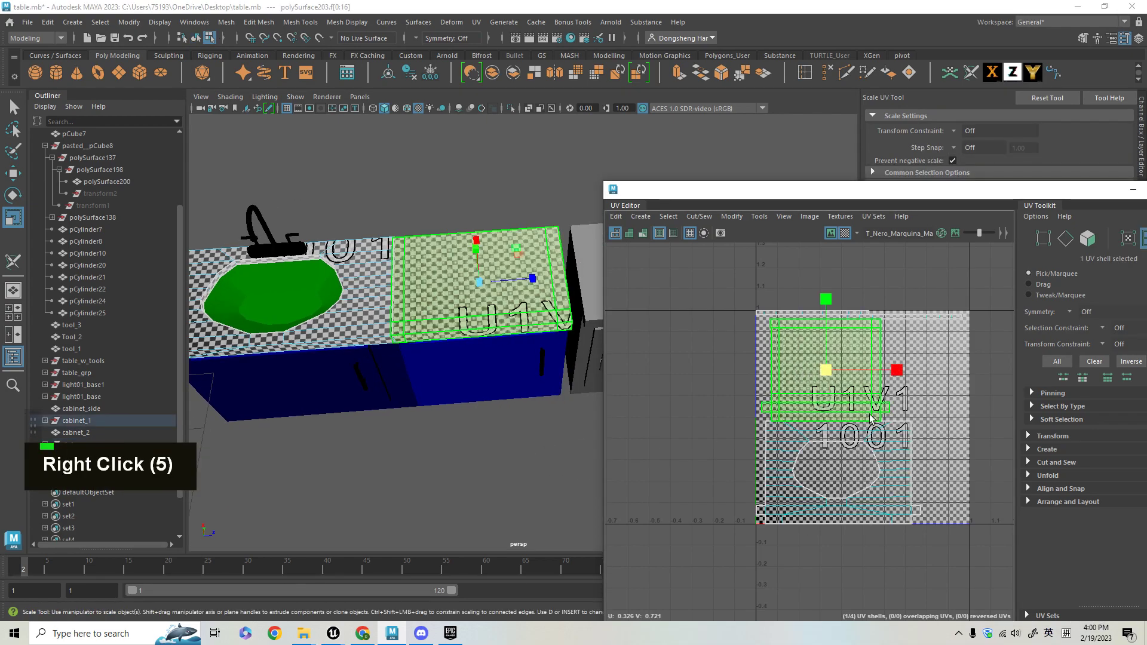
left_click_drag(776, 325, 935, 504)
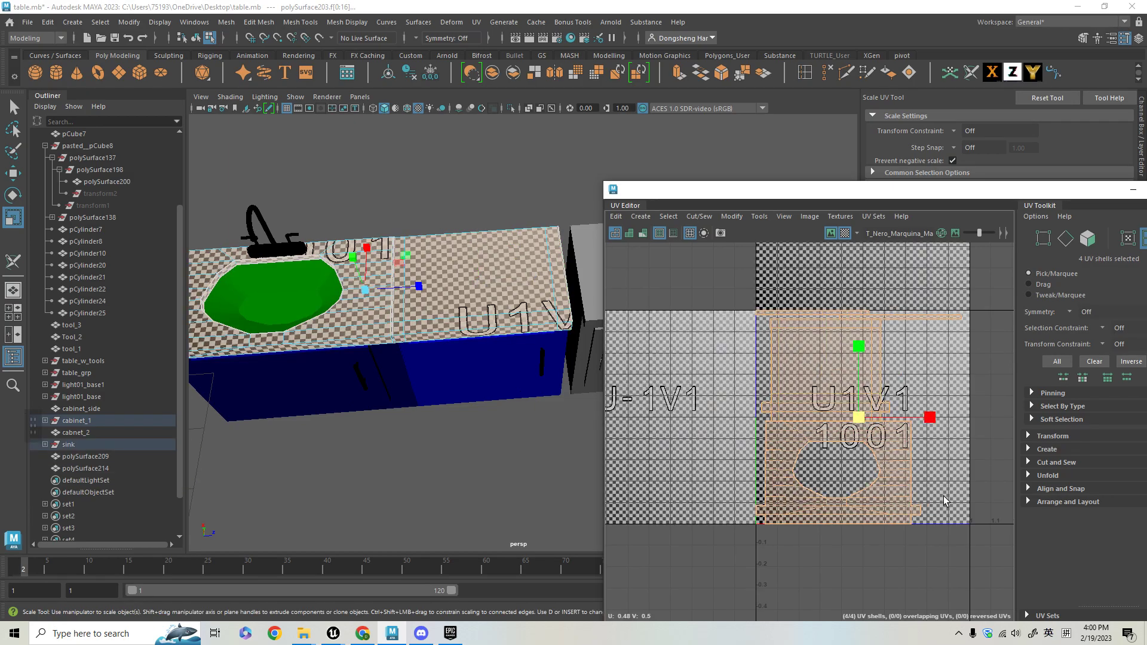
left_click_drag(861, 422, 912, 491)
key("w")
key("r")
key("w")
key("q")
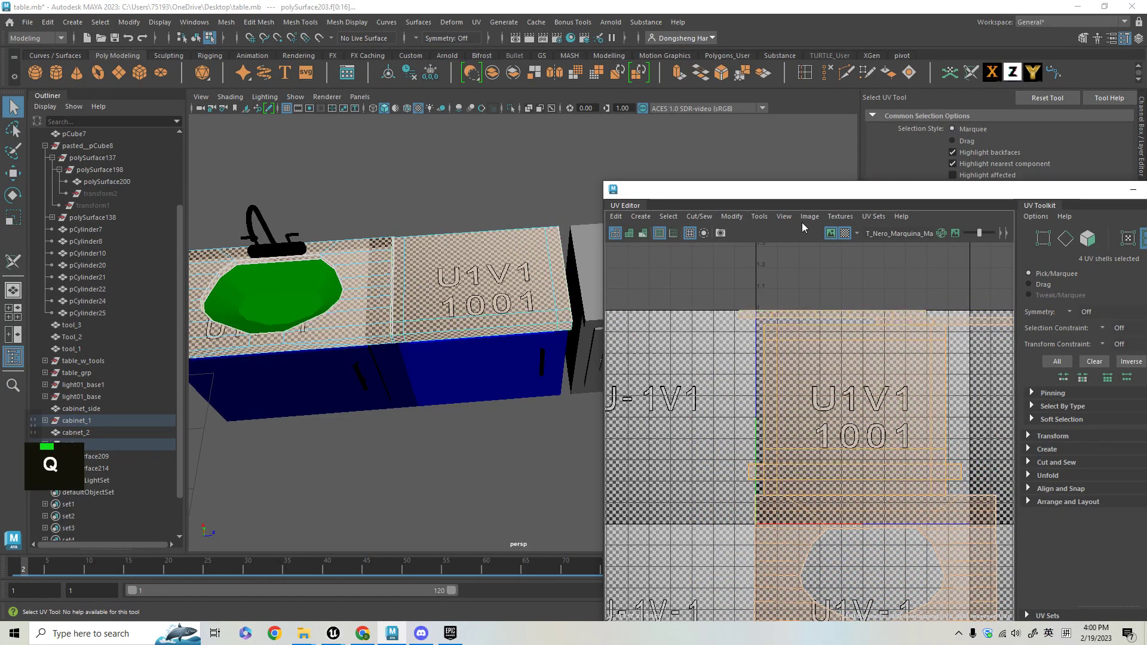
Select the sink countertop's UV shell and compare its placement with the cabinet top's shell
right_click(792, 351)
right_click_drag(761, 335, 761, 335)
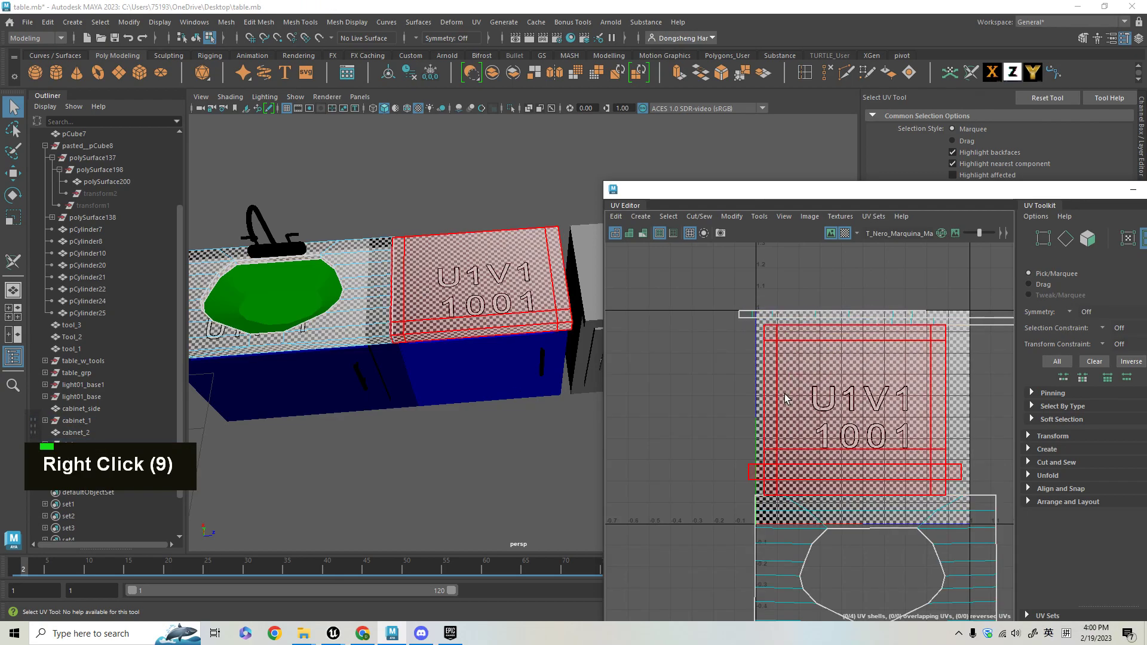
middle_click_drag(520, 375, 505, 336, "alt")
left_click_drag(504, 336, 554, 399, "alt")
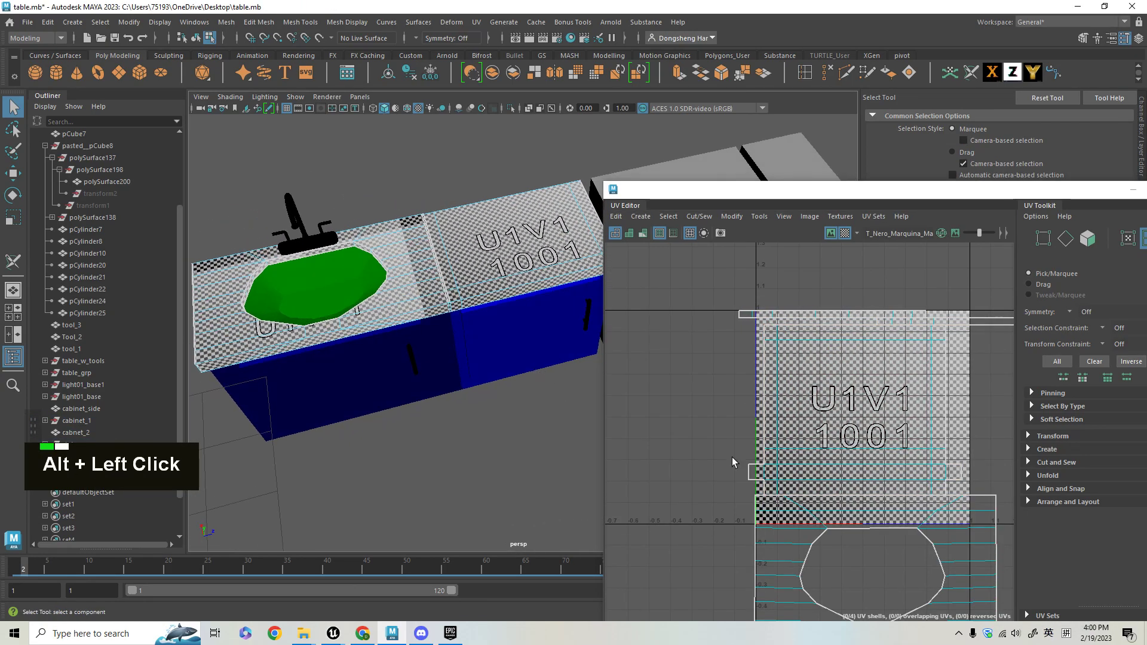
middle_click_drag(866, 426, 865, 396, "alt")
middle_click_drag(874, 472, 873, 407, "alt")
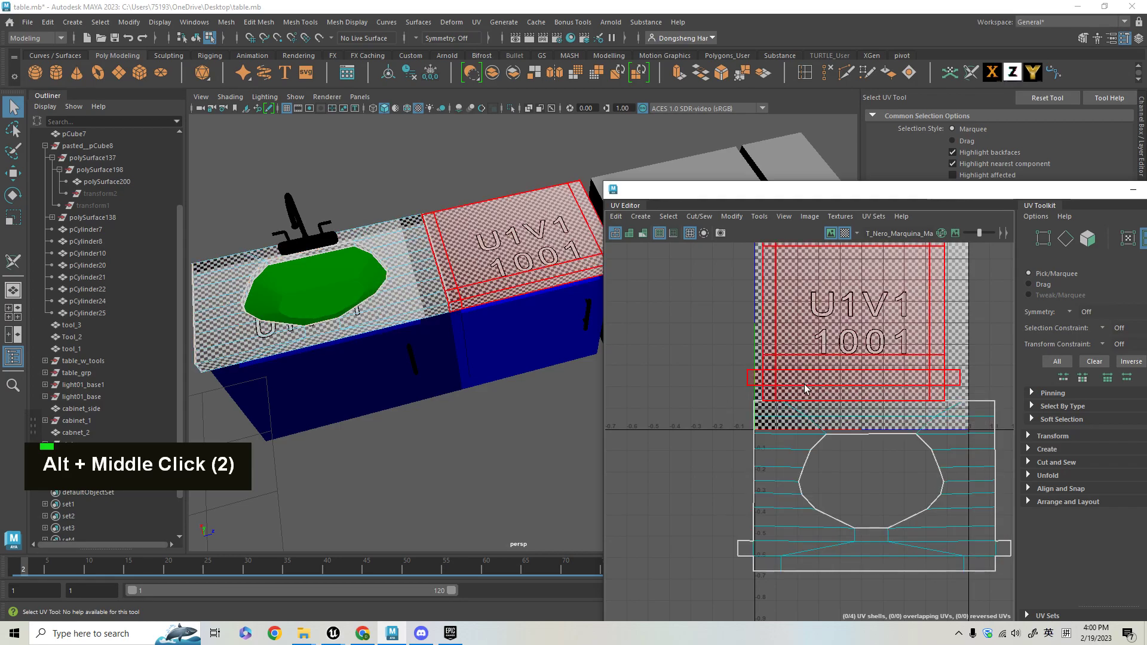
left_click(780, 478)
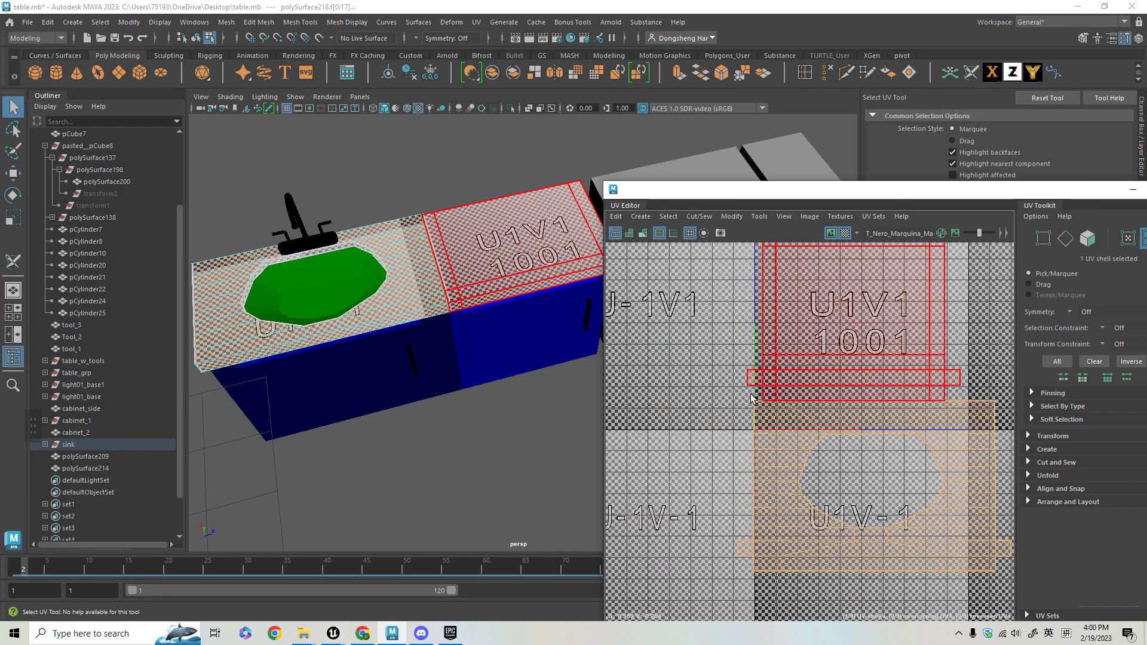
middle_click_drag(762, 266, 746, 335, "alt")
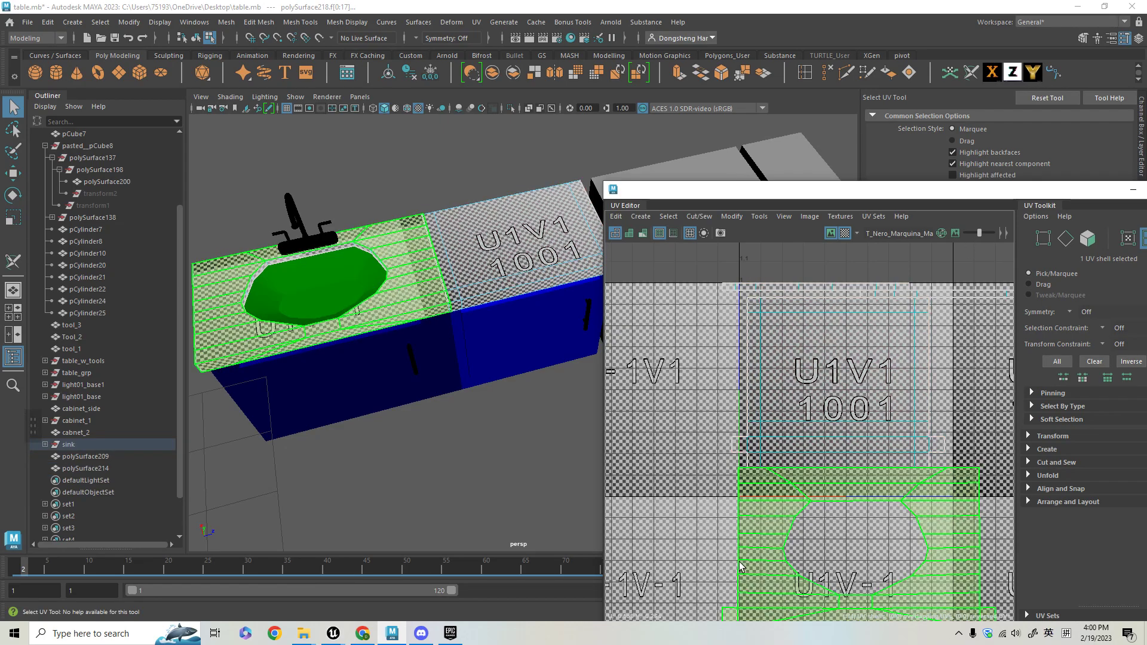
middle_click_drag(746, 472, 768, 365, "alt")
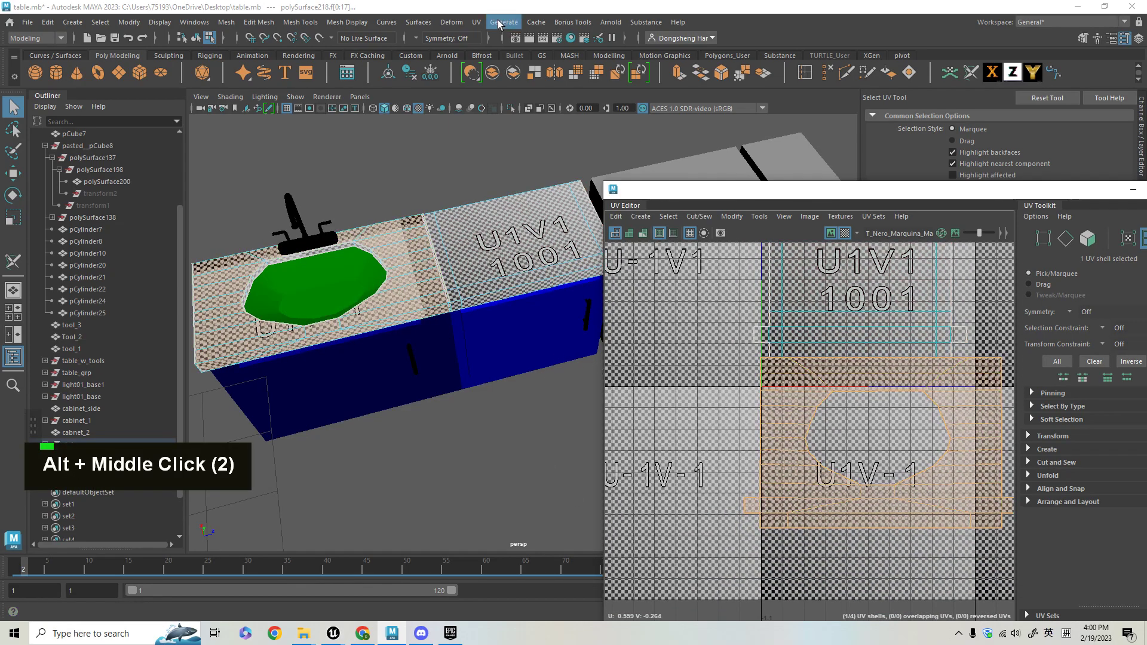
key("q")
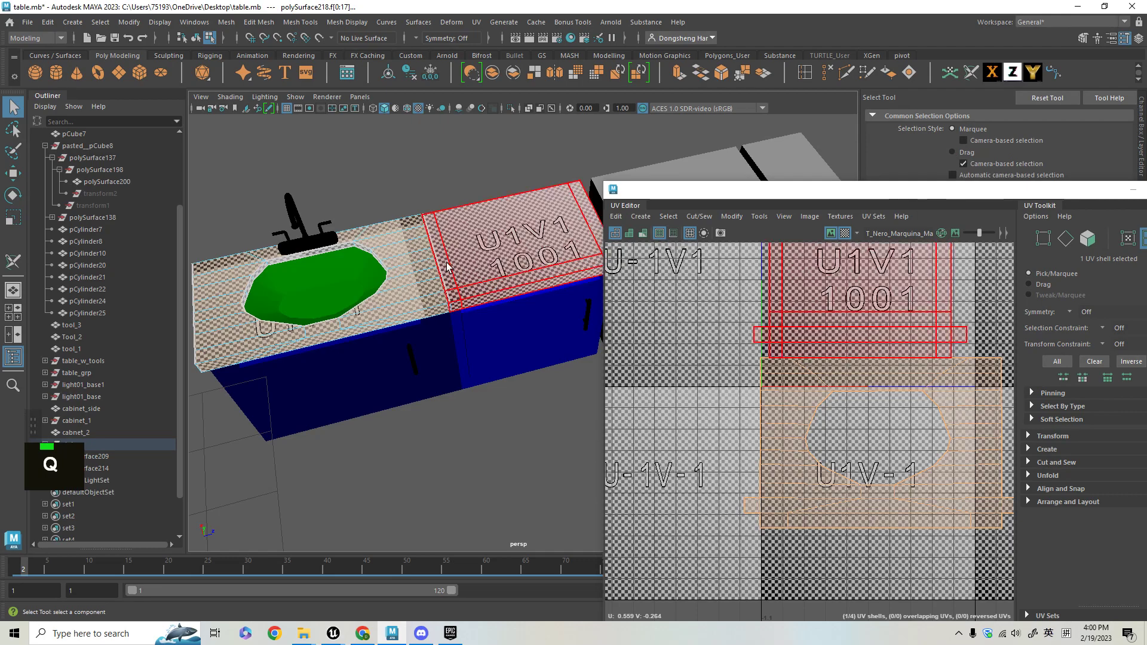
Return to object selection and examine the marble texture's continuity across the sink countertop and the neighbouring cabinet's top
right_click(447, 263)
right_click(477, 250)
left_click_drag(525, 422, 456, 215, "alt")
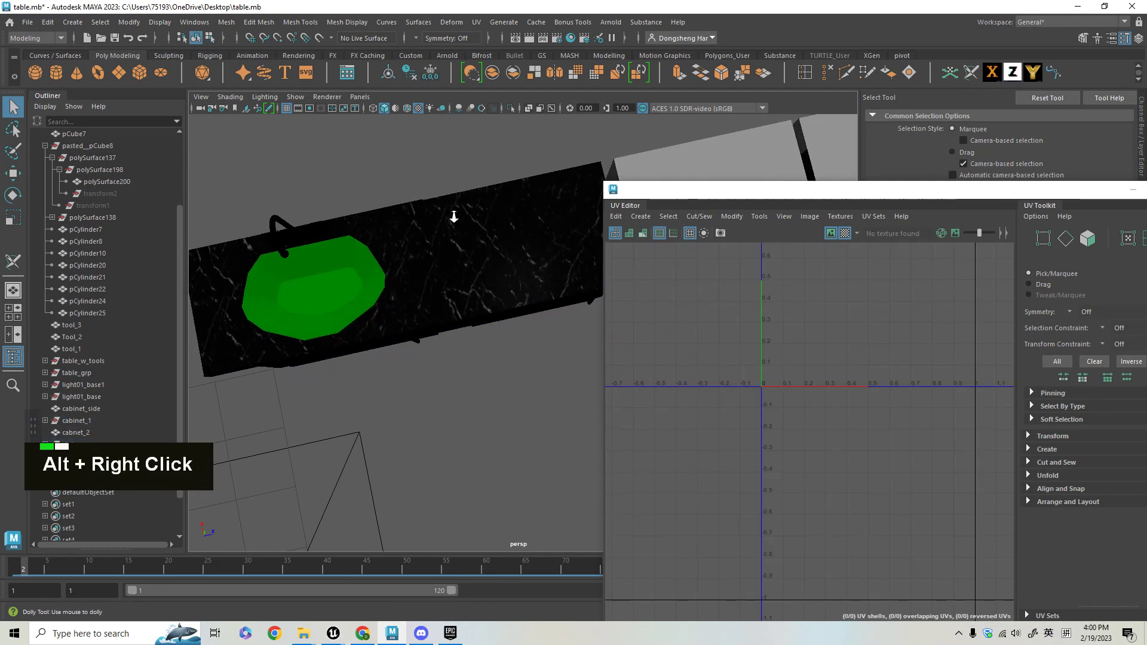
right_click_drag(456, 215, 451, 303, "alt")
mouse_move(451, 302)
left_mouse_down("alt")
mouse_move(520, 328)
mouse_move(464, 317)
left_mouse_up("alt")
middle_click_drag(464, 317, 407, 335, "alt")
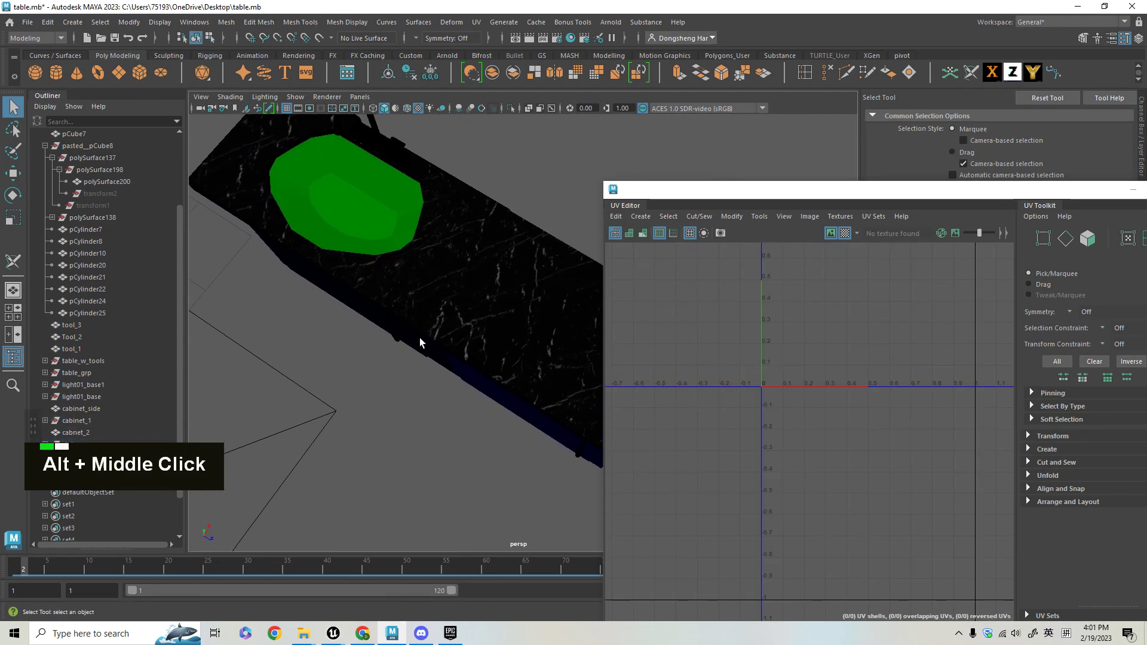
left_click_drag(407, 335, 517, 326, "alt")
Select the sink cabinet's body below the countertop and show its UV layout
left_click(461, 276)
left_click(463, 321)
left_click(439, 290)
left_click(433, 403)
left_click_drag(433, 404, 520, 385, "alt")
middle_click_drag(461, 403, 486, 391, "alt")
left_click_drag(487, 391, 463, 405, "alt")
left_click(495, 389)
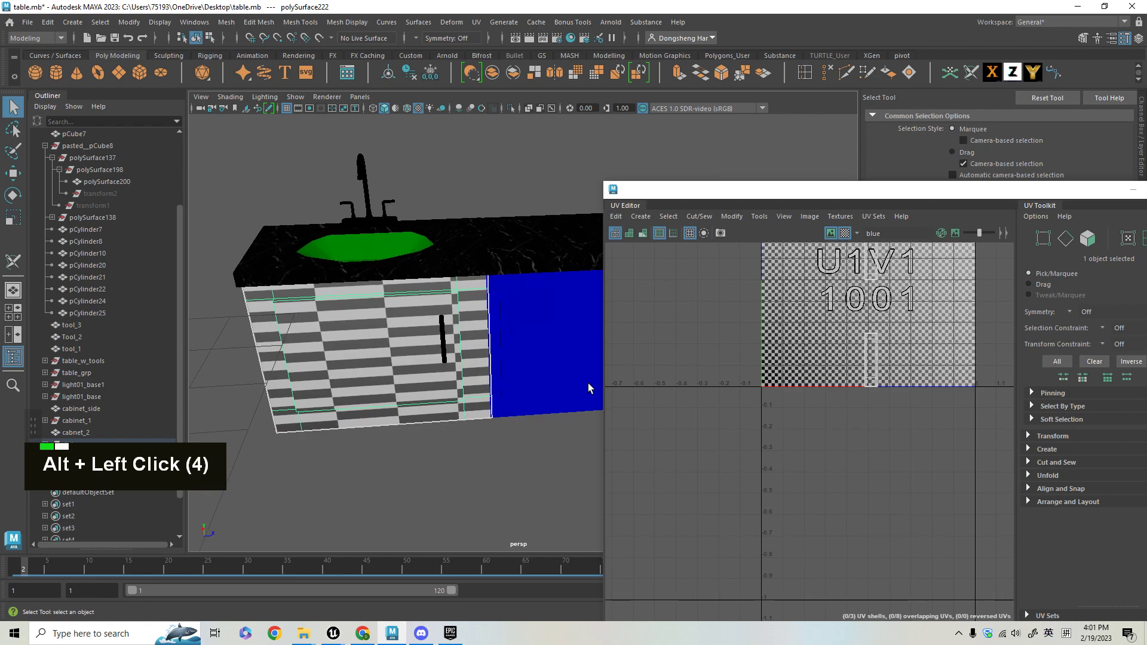
Close the UV Editor to free the view of the cabinet fronts
middle_click_drag(463, 405, 489, 454, "alt")
left_click_drag(490, 454, 500, 417, "alt")
left_click_drag(623, 182, 623, 266)
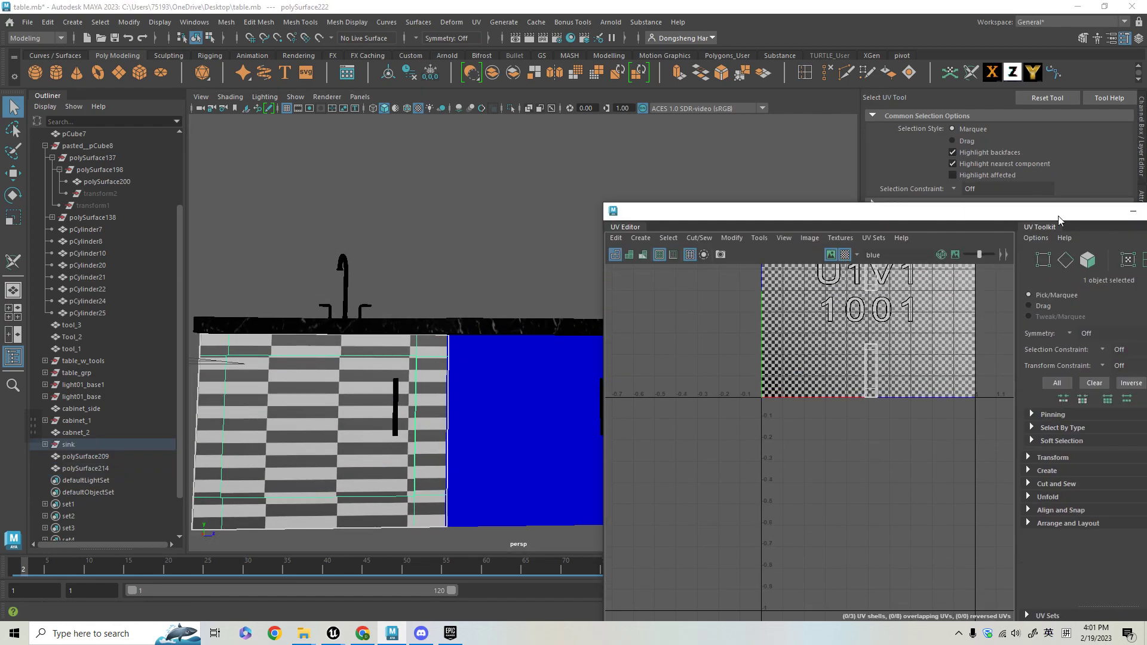
left_click_drag(860, 277, 538, 242)
left_click(876, 245)
Apply an Automatic UV projection to the sink cabinet's body
middle_click_drag(435, 486, 606, 381, "alt")
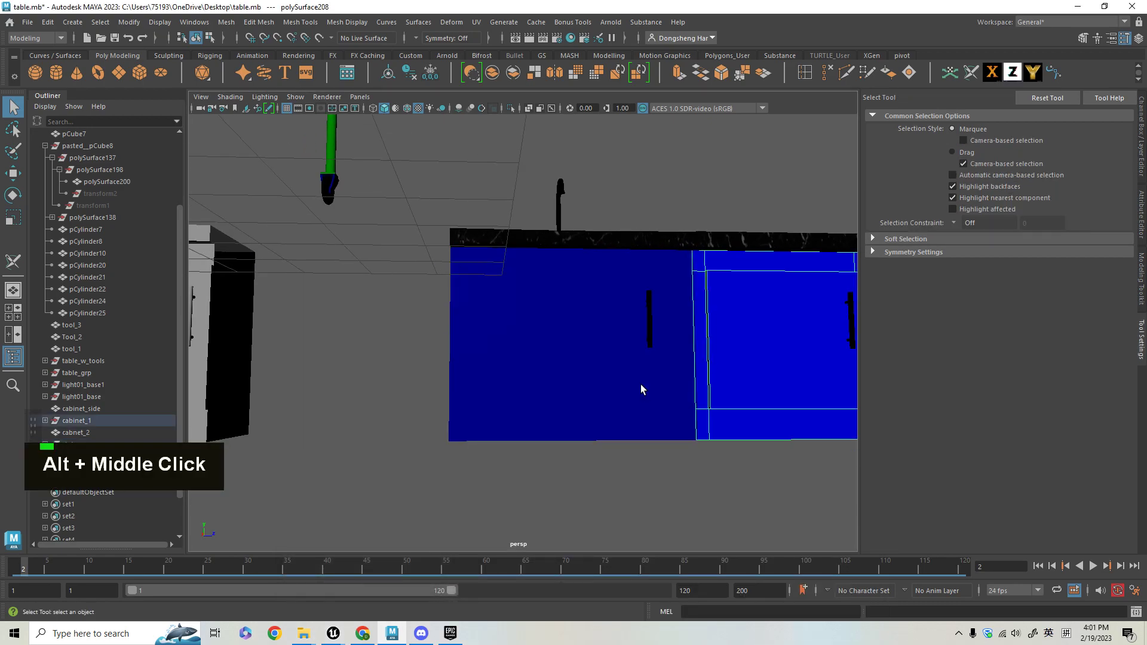
right_click_drag(617, 404, 576, 294, "alt")
left_click_drag(575, 294, 597, 329, "alt")
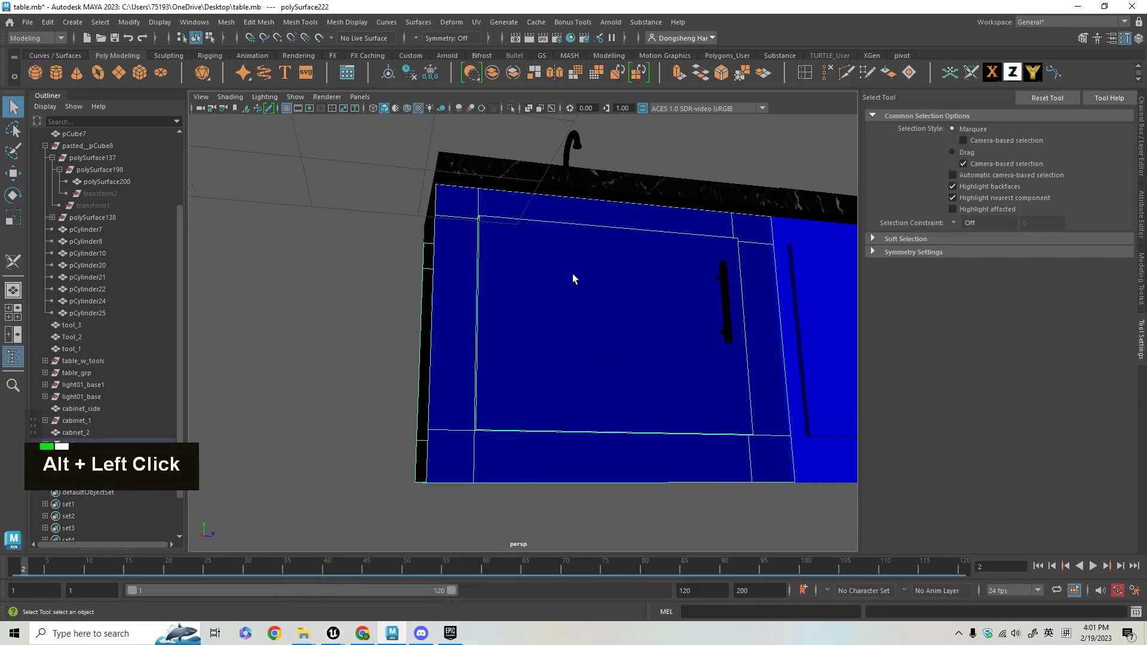
left_click(476, 24)
left_click(505, 93)
left_click_drag(562, 256, 658, 361, "alt")
middle_click_drag(659, 362, 555, 221, "alt")
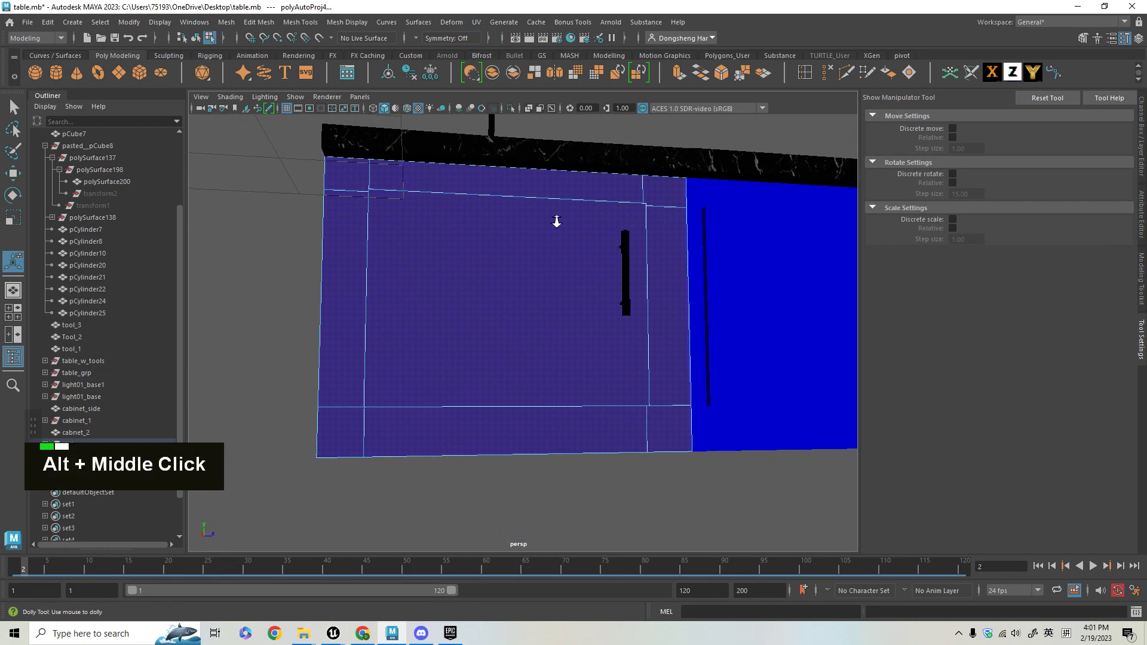
Select the sink cabinet's door handle and apply an Automatic UV projection to it
scroll(704, 215, "up", 3)
key("q")
left_click(706, 259)
middle_click_drag(706, 258, 577, 273, "alt")
right_click_drag(577, 274, 597, 233)
left_click_drag(567, 272, 576, 298, "alt")
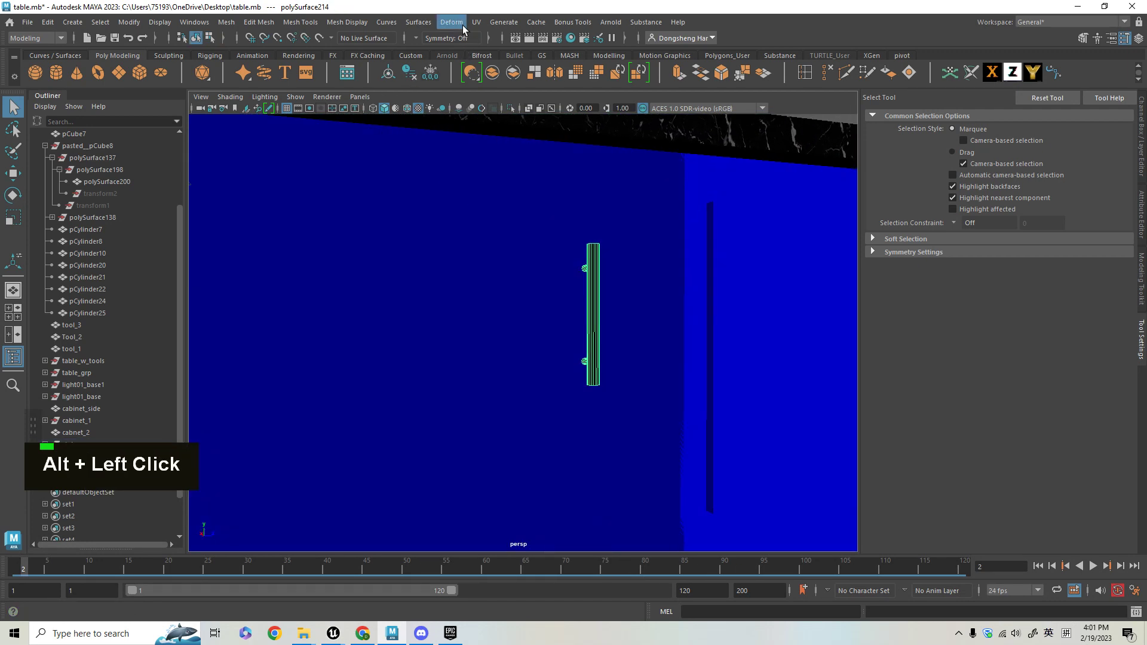
left_click(476, 22)
left_click(510, 98)
right_click_drag(686, 276, 568, 225, "alt")
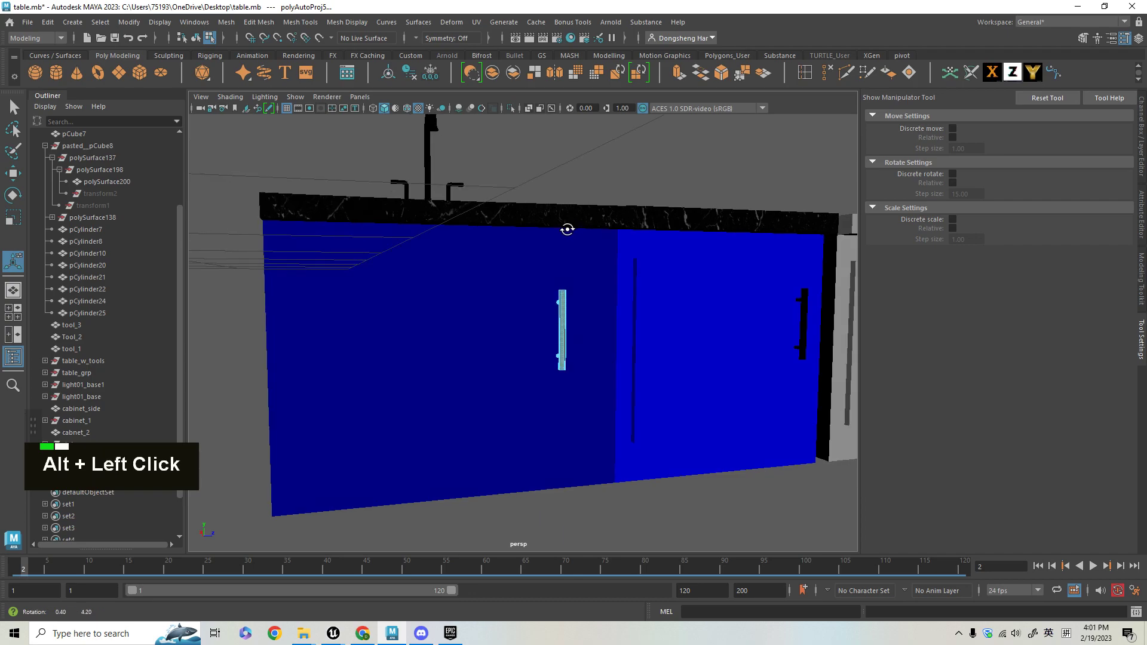
Pick the faucet above the sink and open the UV Editor beside it
middle_click_drag(567, 225, 635, 418, "alt")
right_click_drag(634, 417, 526, 406, "alt")
left_click(526, 407)
left_click_drag(519, 376, 461, 289, "alt")
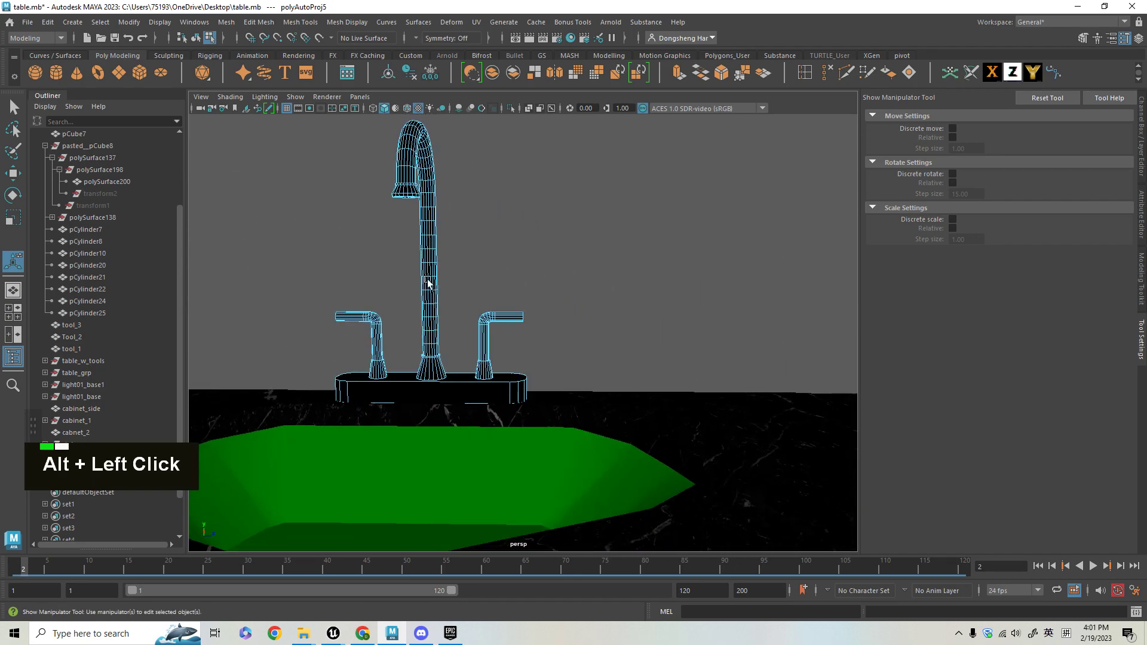
middle_click_drag(460, 290, 614, 374, "alt")
right_click_drag(614, 374, 585, 265, "alt")
left_click(478, 22)
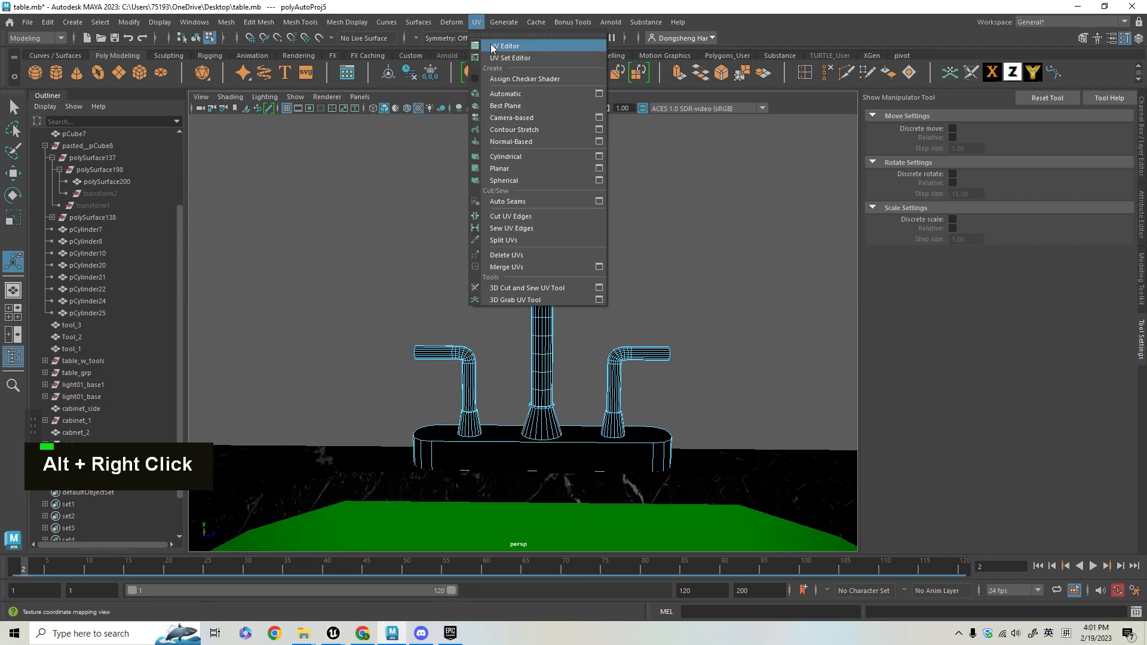
left_click(490, 43)
left_click_drag(580, 249, 982, 222)
Return to object selection and apply an Automatic UV projection to the faucet
left_click_drag(482, 366, 530, 378, "alt")
middle_click_drag(530, 379, 492, 307, "alt")
key("f")
key("a")
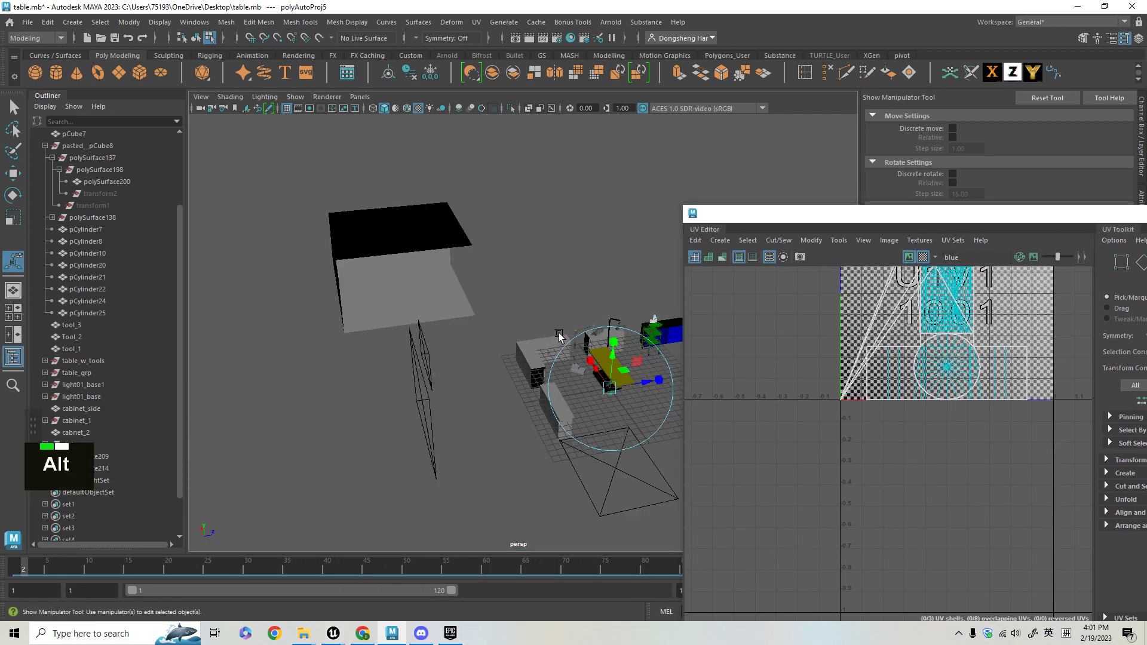
right_click_drag(659, 322, 711, 265)
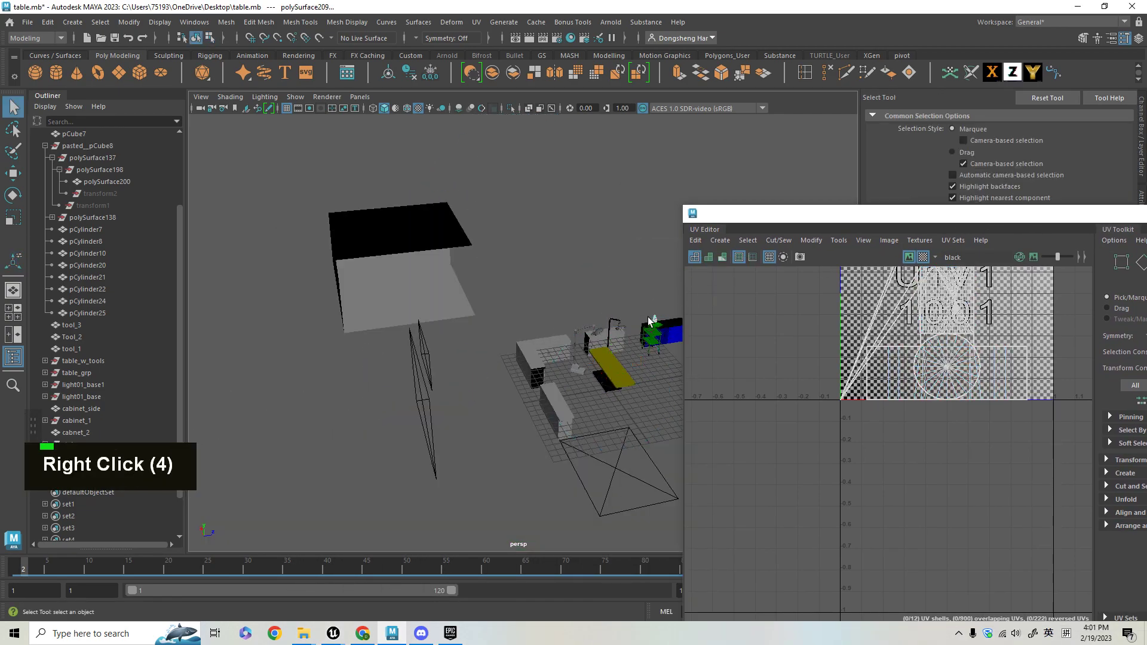
key("f")
left_click_drag(658, 320, 645, 334, "alt")
right_click_drag(645, 334, 633, 358, "alt")
left_click_drag(633, 359, 604, 364, "alt")
right_click_drag(603, 364, 544, 195, "alt")
left_click_drag(543, 195, 550, 223, "alt")
right_click_drag(550, 223, 561, 182, "alt")
left_click_drag(561, 183, 546, 179, "alt")
right_click_drag(547, 180, 507, 128, "alt")
left_click(476, 22)
left_click(505, 93)
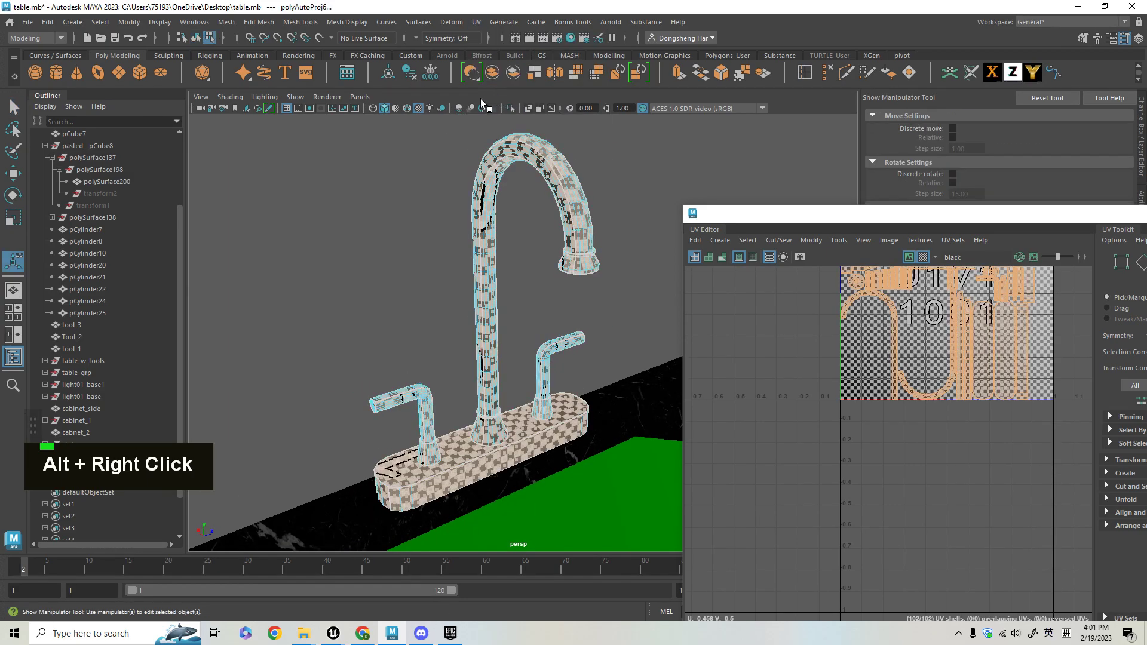
Examine the faucet's projected UV shells within tile 1001
left_click_drag(553, 369, 526, 320, "alt")
right_click_drag(903, 380, 903, 414, "alt")
middle_click_drag(903, 414, 875, 520, "alt")
middle_click_drag(944, 335, 942, 393, "alt")
mouse_move(941, 393)
left_mouse_down("alt")
mouse_move(916, 371)
mouse_move(934, 356)
left_mouse_up("alt")
right_click_drag(869, 327, 974, 408, "alt")
left_click_drag(594, 373, 529, 531, "alt")
key("t")
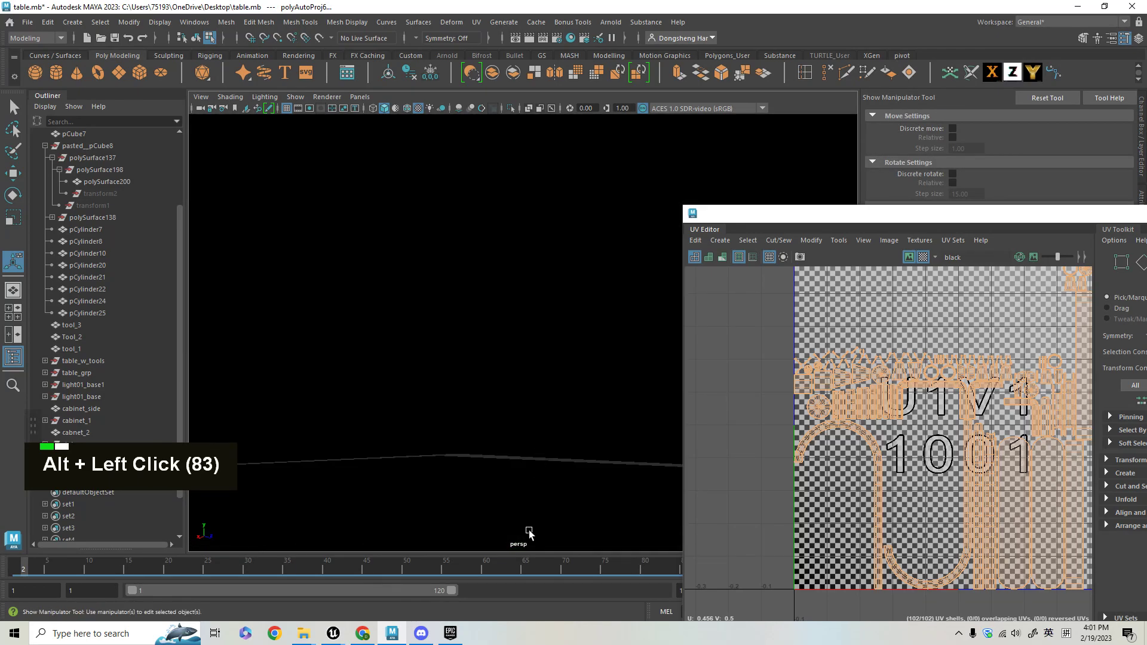
Examine the checker pattern on the faucet's spout, handles and base for distortion
right_click_drag(467, 308, 520, 440, "alt")
middle_click_drag(519, 440, 571, 299, "alt")
left_click_drag(571, 299, 562, 378, "alt")
right_click_drag(562, 378, 541, 358, "alt")
left_click_drag(541, 358, 518, 303, "alt")
right_click_drag(519, 304, 486, 334, "alt")
middle_click_drag(564, 347, 496, 385, "alt")
left_click_drag(496, 385, 472, 363, "alt")
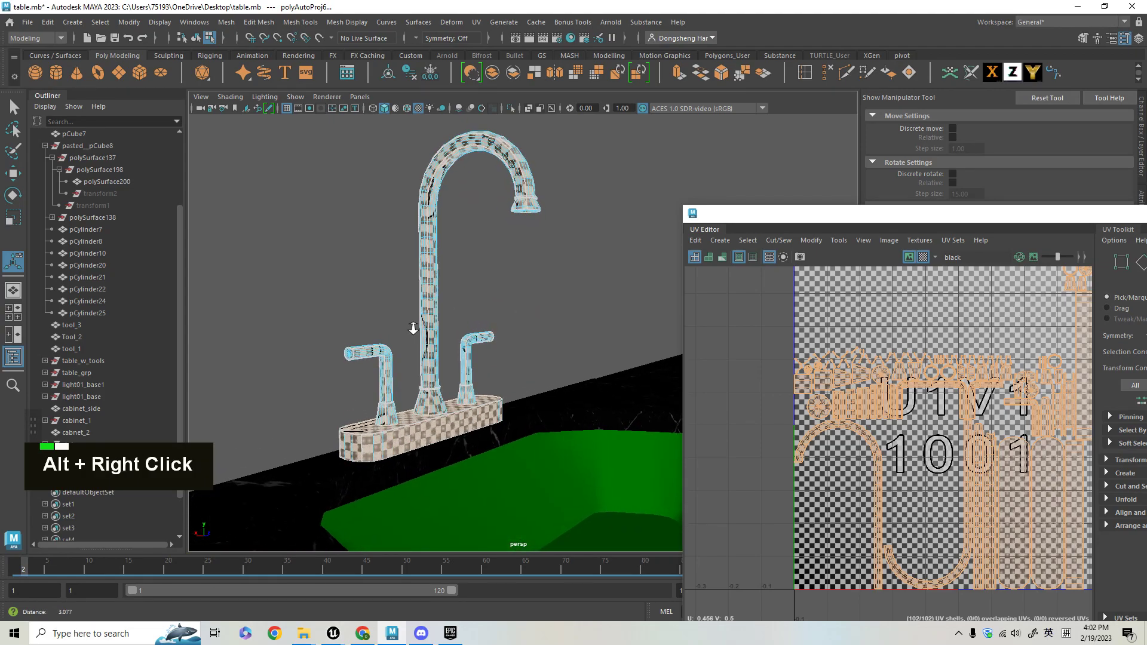
right_click_drag(412, 326, 466, 352, "alt")
middle_click_drag(466, 352, 541, 395, "alt")
mouse_move(457, 375)
right_mouse_down("alt")
mouse_move(521, 445)
mouse_move(472, 377)
right_mouse_up("alt")
left_click_drag(471, 376, 441, 360, "alt")
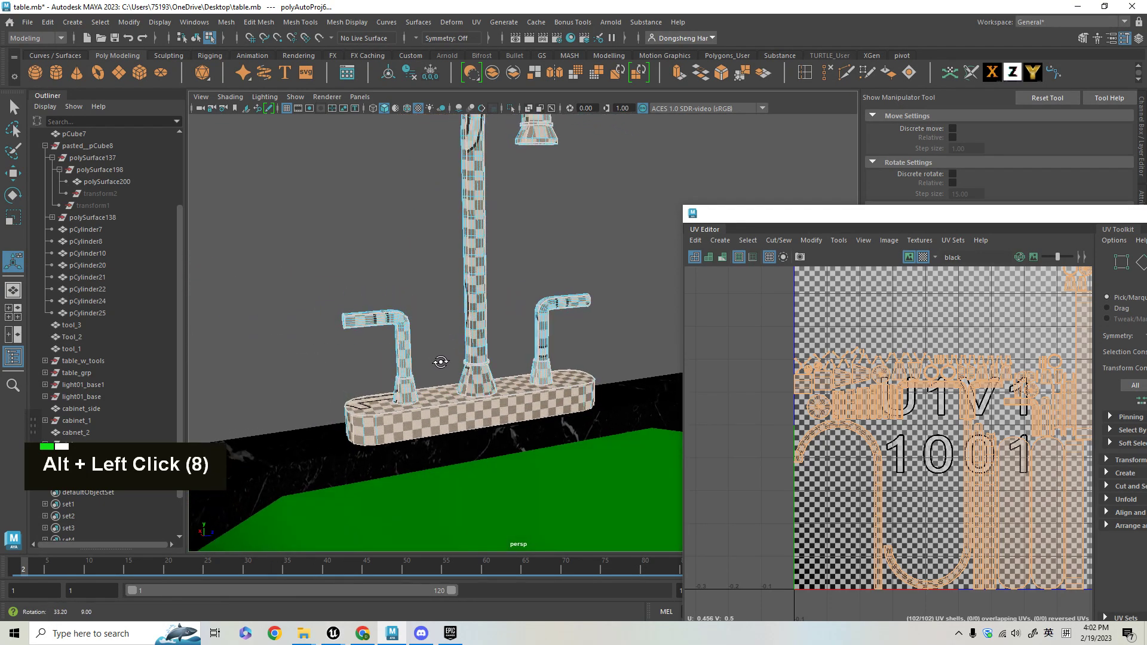
middle_click_drag(494, 357, 555, 422, "alt")
mouse_move(557, 362)
middle_mouse_down("alt")
mouse_move(578, 307)
mouse_move(453, 299)
mouse_move(557, 366)
middle_mouse_up("alt")
left_click_drag(558, 366, 455, 373, "alt")
Select the sink basin and examine the checker pattern inside it for stretching
left_click(463, 282)
right_click_drag(455, 373, 518, 379, "alt")
middle_click_drag(518, 379, 520, 412, "alt")
left_click_drag(520, 412, 553, 418, "alt")
middle_click_drag(552, 419, 493, 390, "alt")
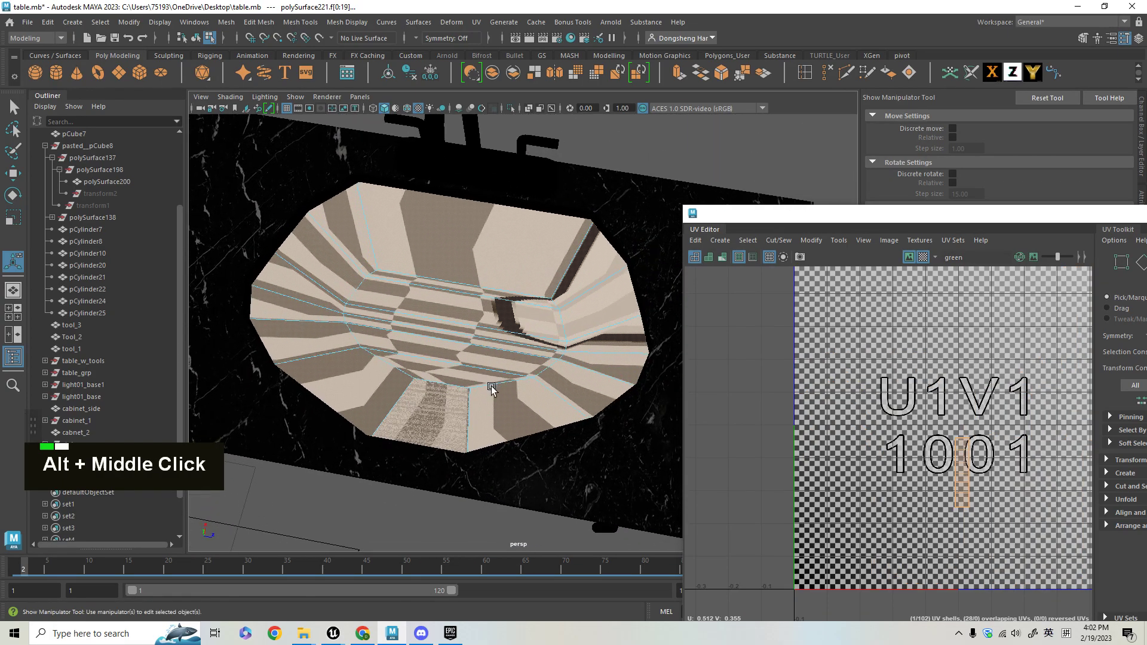
right_click_drag(493, 389, 449, 314, "alt")
left_click_drag(448, 314, 471, 391, "alt")
middle_click_drag(472, 391, 537, 361, "alt")
right_click_drag(537, 362, 519, 383, "alt")
left_click_drag(519, 382, 585, 359, "alt")
middle_click_drag(585, 359, 641, 328, "alt")
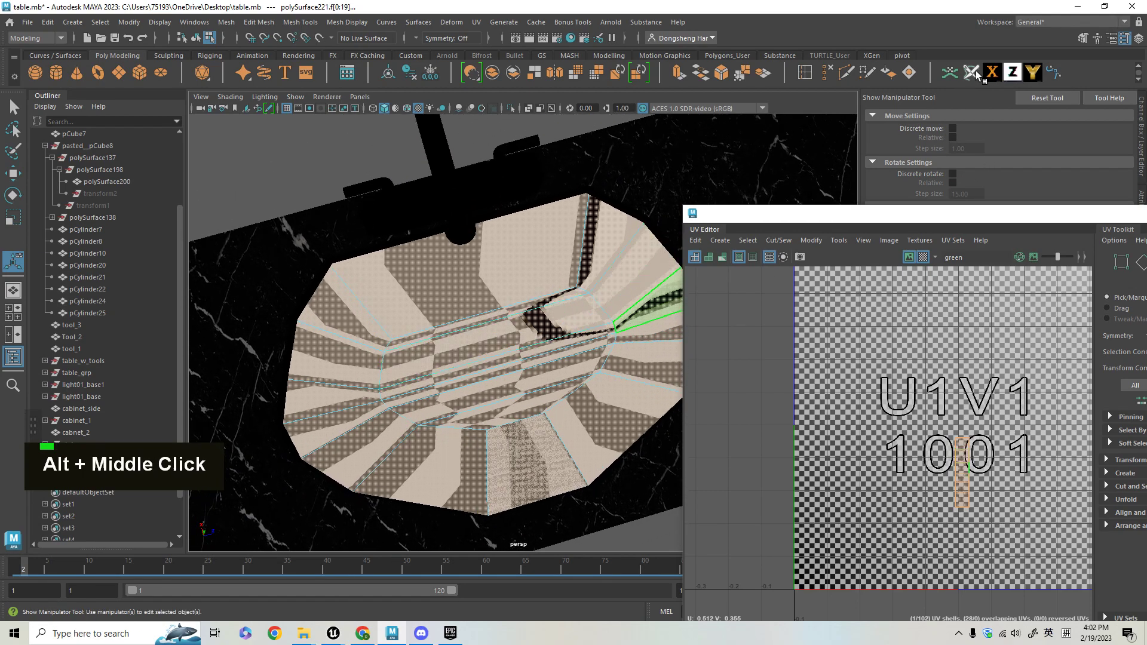
right_click_drag(579, 311, 554, 311)
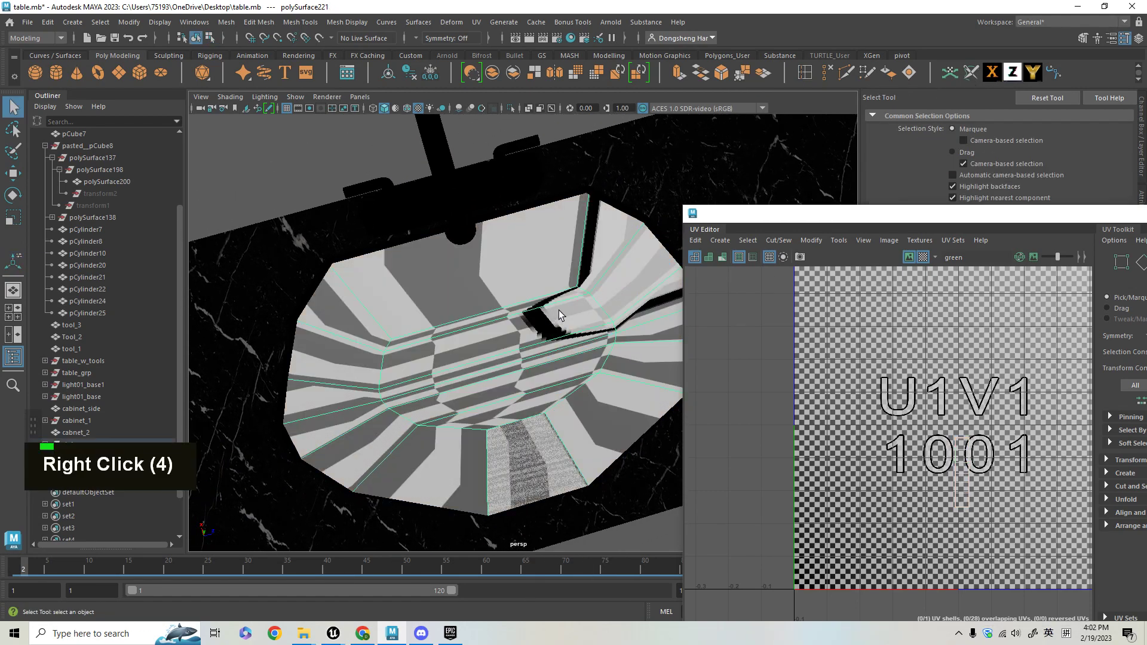
Bring up the basin's UVs with the 3D Cut and Sew UV Tool and unfold them as one shell
middle_click_drag(568, 349, 617, 339, "alt")
key("shift+c")
right_click_drag(537, 280, 600, 251)
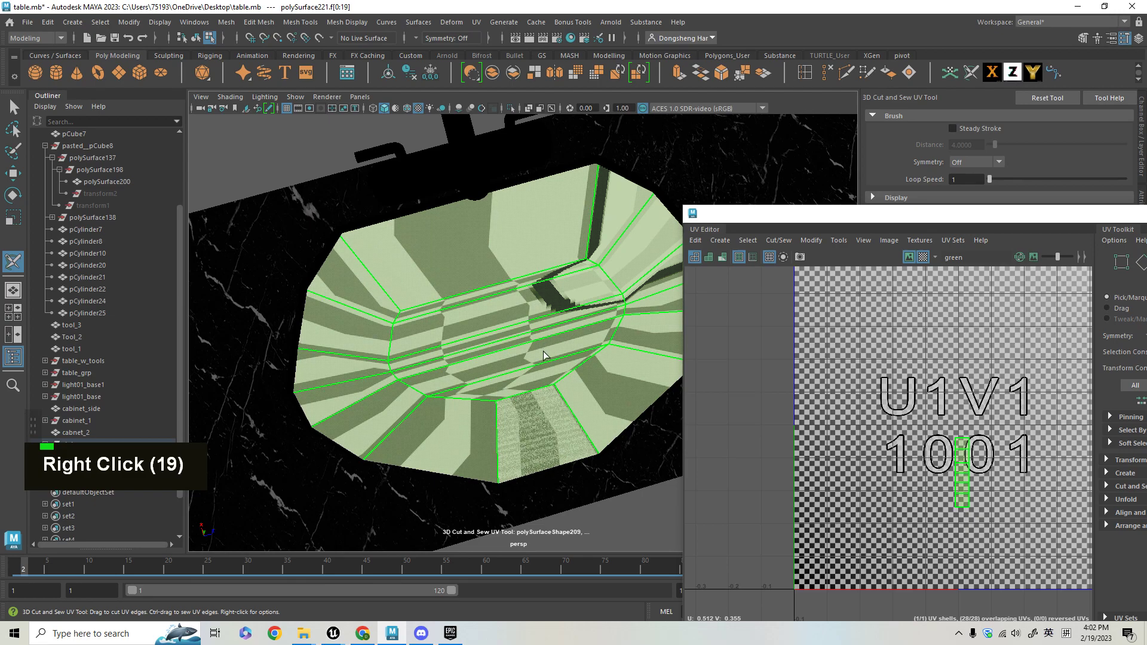
key("d")
middle_click_drag(980, 379, 931, 365, "alt")
right_click_drag(932, 366, 918, 373, "alt")
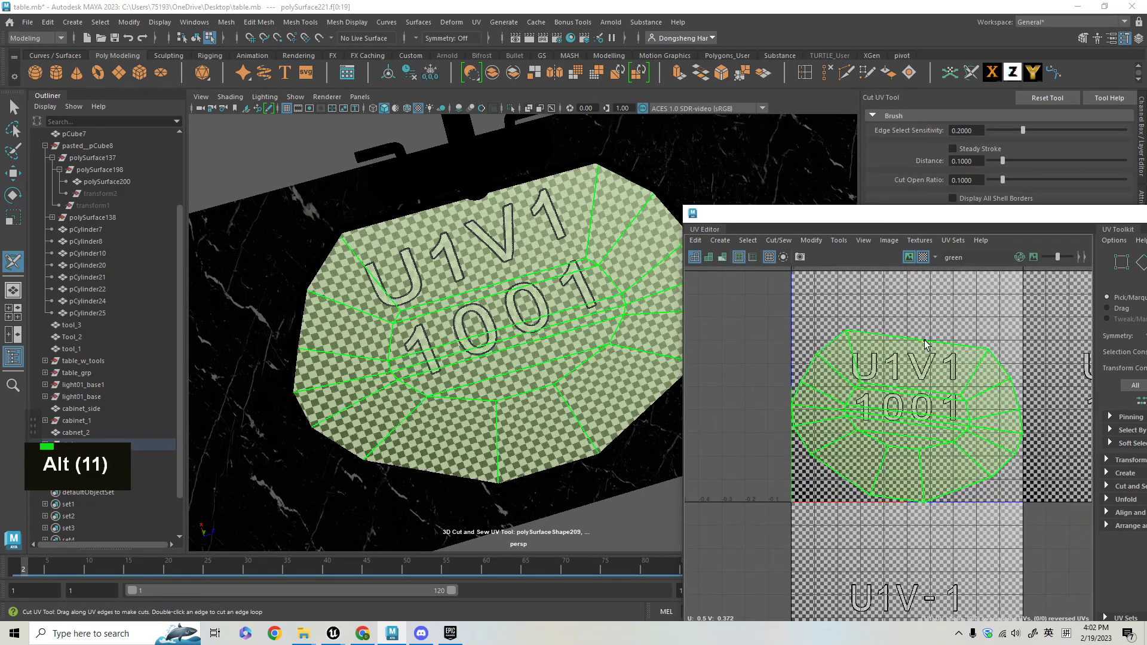
Orient the basin's UV shell and move it slightly up within tile 1001
left_click(820, 239)
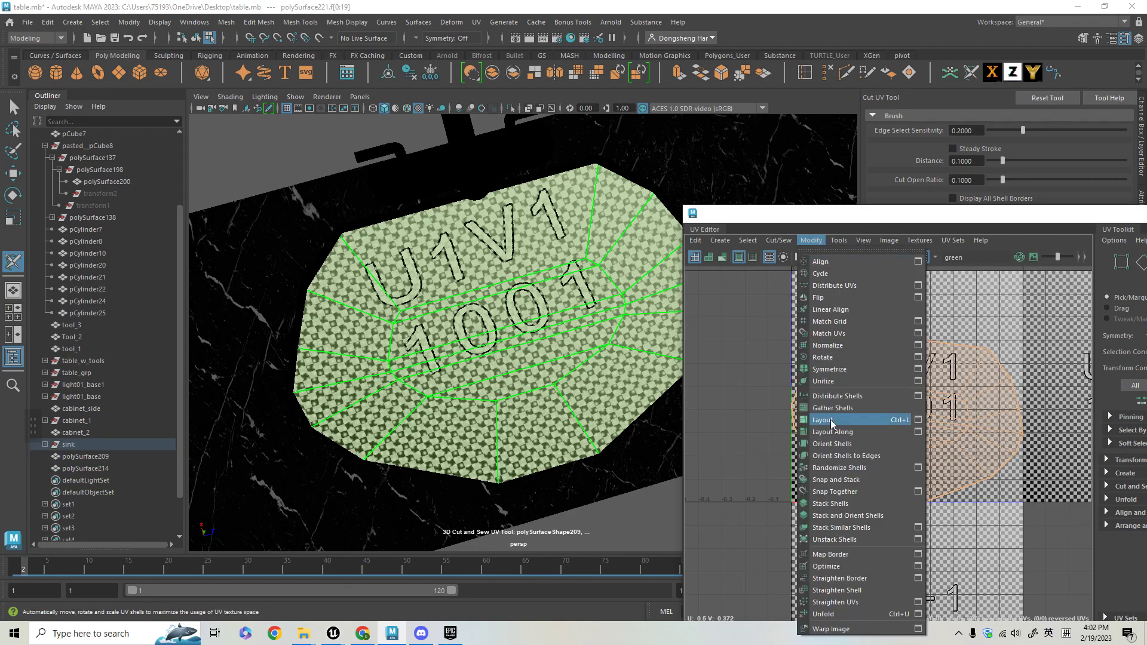
left_click(869, 446)
key("alt+w")
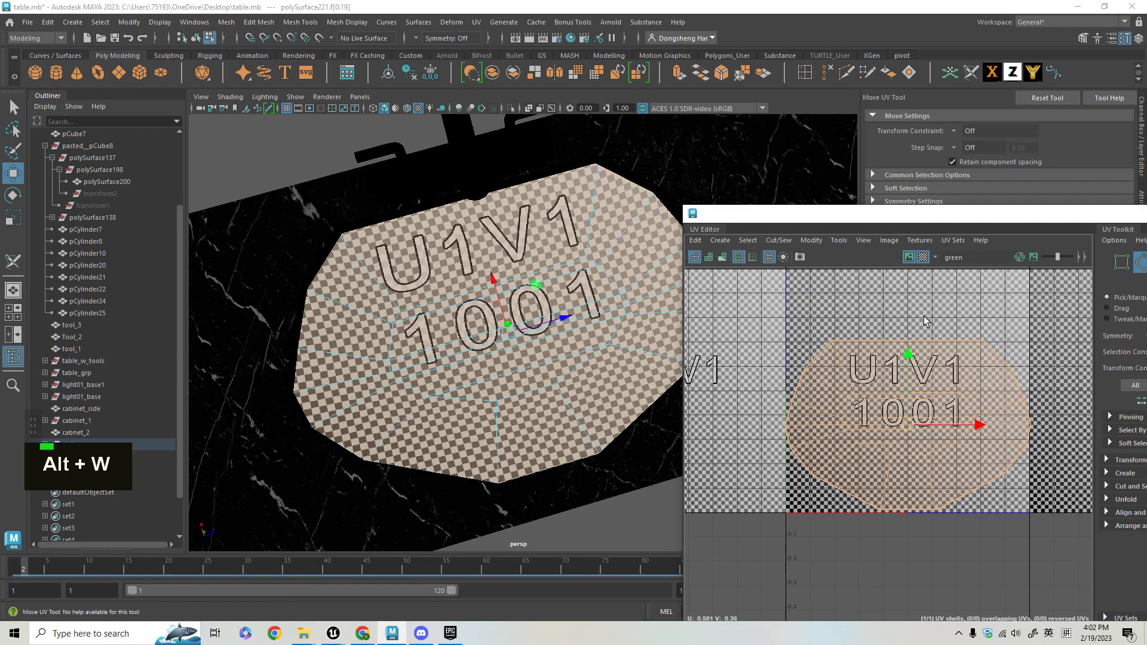
left_click_drag(907, 365, 908, 338)
Return to object selection and examine the checker pattern across the sink basin from several angles
mouse_move(428, 348)
left_mouse_down("alt")
mouse_move(263, 320)
mouse_move(418, 334)
left_mouse_up("alt")
right_click_drag(418, 334, 476, 394, "alt")
left_click_drag(476, 394, 561, 445, "alt")
left_click(452, 222)
right_click_drag(452, 223, 507, 289, "alt")
key("q")
left_click_drag(493, 285, 349, 218, "alt")
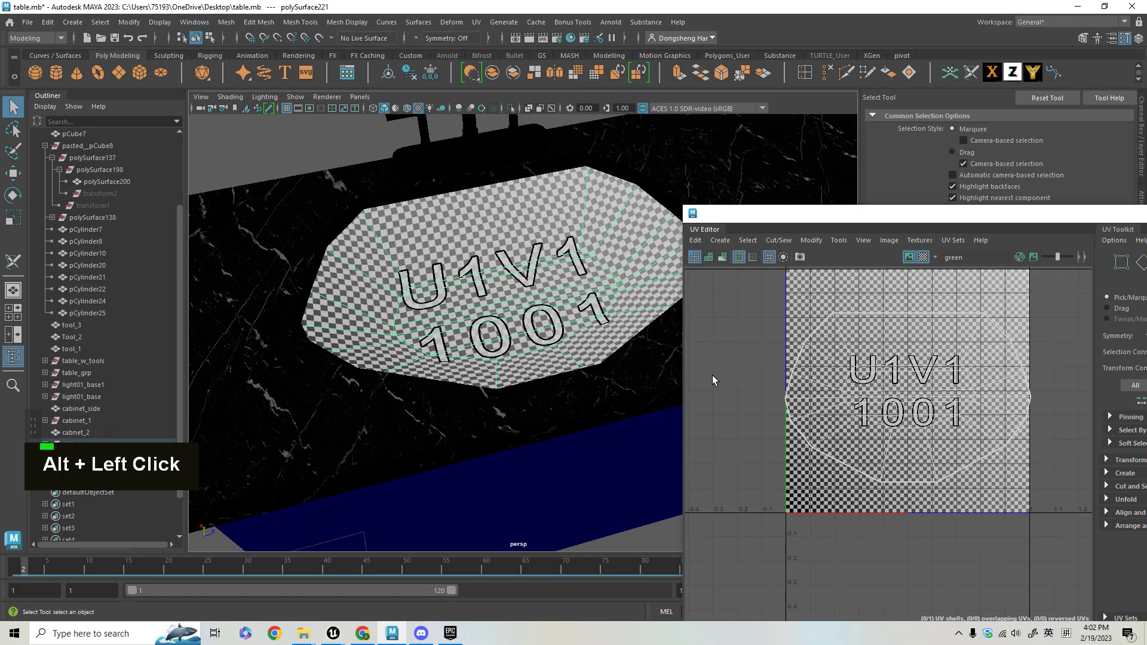
left_click_drag(582, 217, 484, 325, "alt")
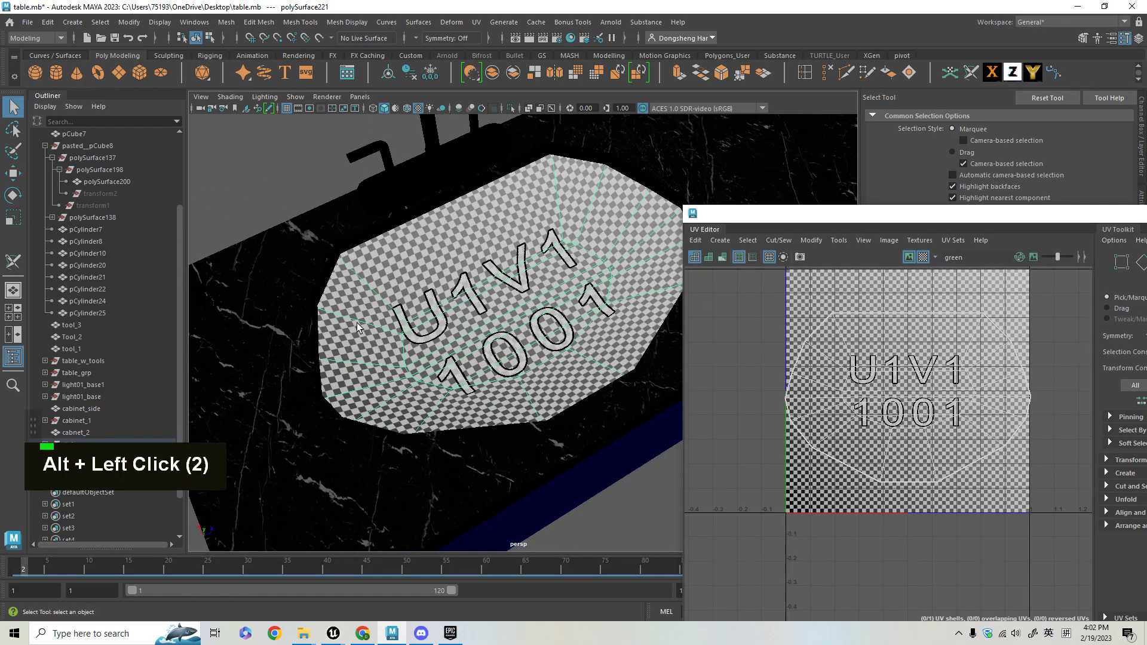
right_click_drag(584, 189, 561, 215, "alt")
left_click_drag(562, 215, 579, 247, "alt")
left_click(457, 263)
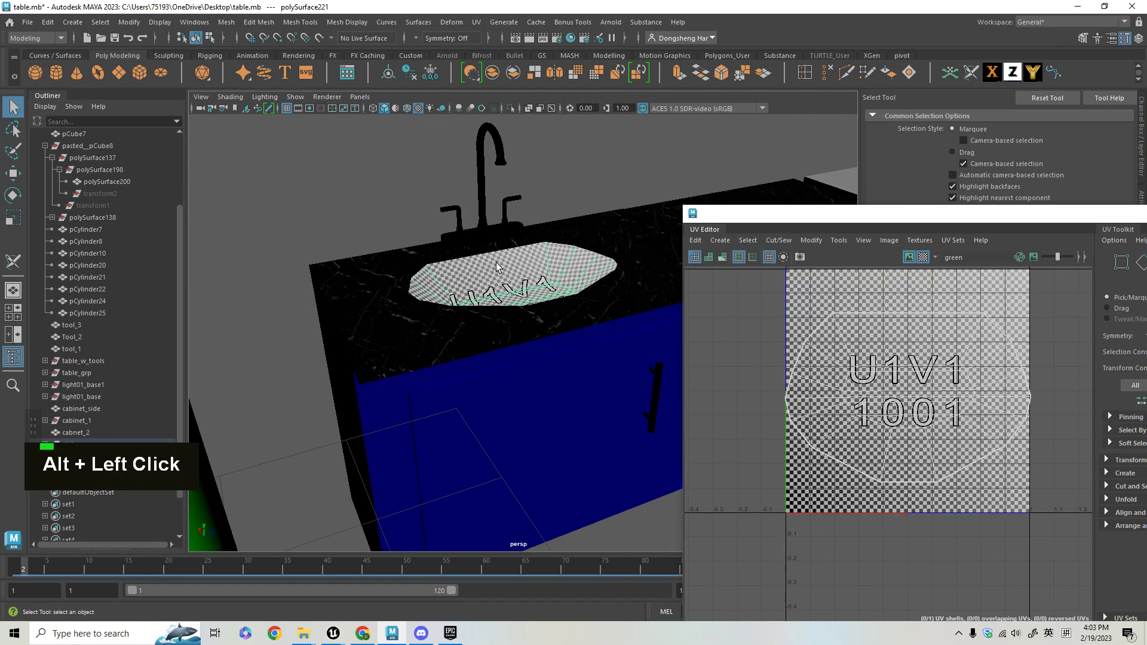
left_click_drag(497, 263, 507, 257, "alt")
mouse_move(507, 256)
right_mouse_down("alt")
mouse_move(496, 269)
mouse_move(504, 254)
right_mouse_up("alt")
left_click_drag(505, 254, 500, 250, "alt")
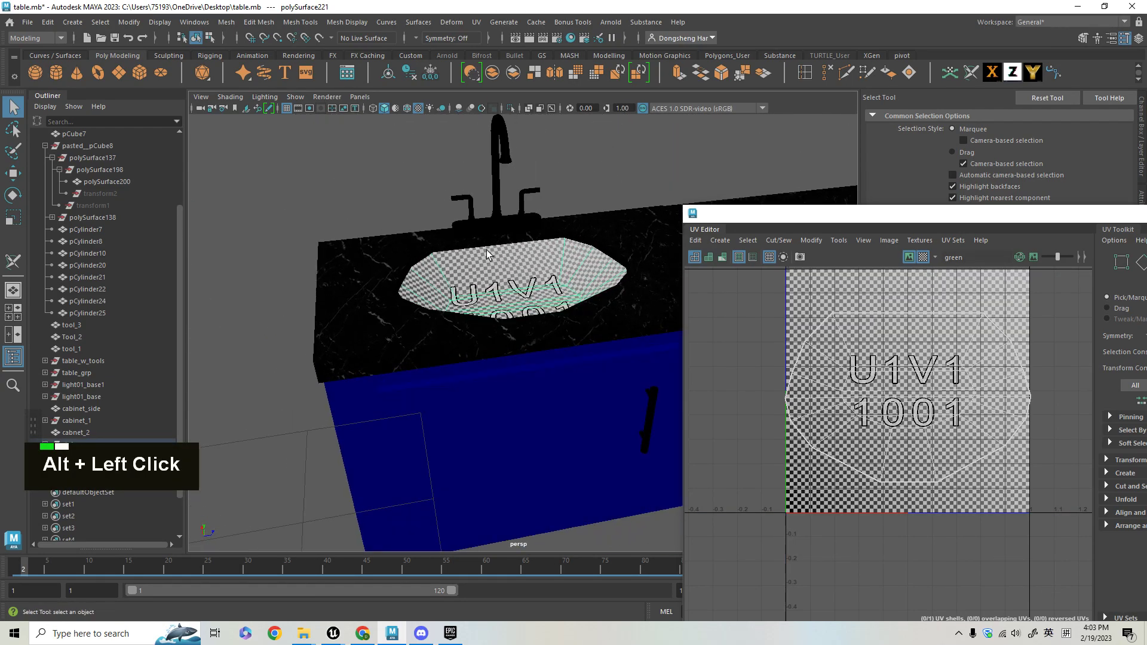
Select the sink cabinet body's door front as a UV shell and rotate it a quarter turn so the checker text stands upright
left_click(604, 181)
middle_click_drag(589, 307, 427, 374, "alt")
right_click_drag(428, 374, 525, 353, "alt")
left_click_drag(525, 353, 424, 309, "alt")
left_click(476, 405)
left_click(487, 358)
left_click(447, 366)
middle_click_drag(425, 309, 479, 268, "alt")
right_click_drag(478, 268, 547, 296)
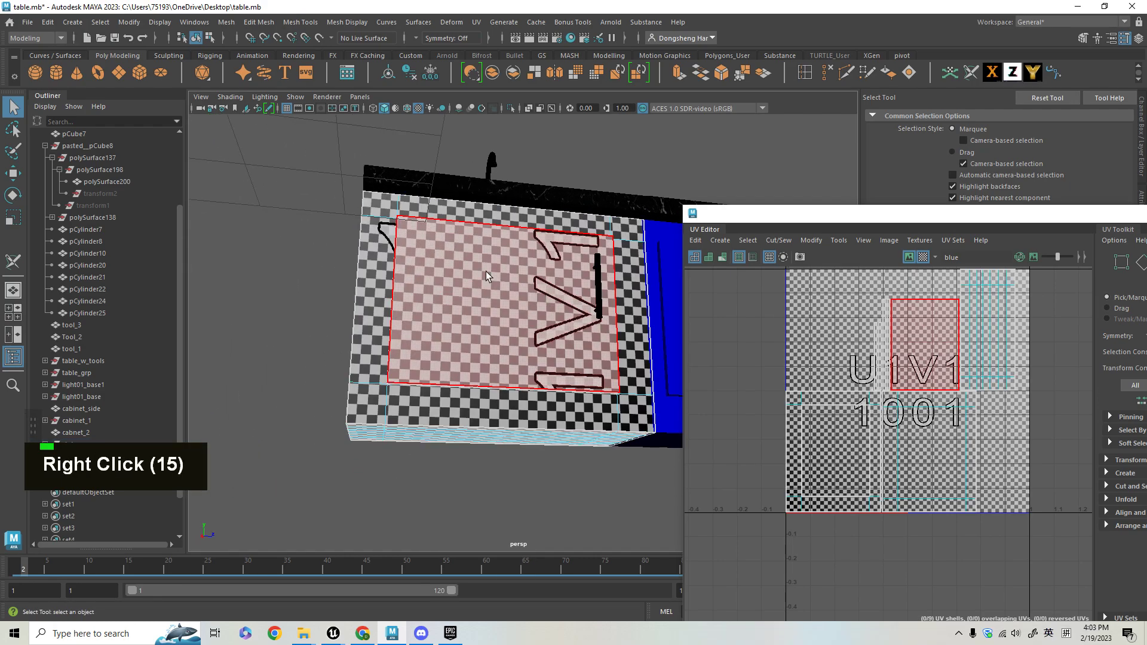
left_click(998, 388)
key("e")
left_click_drag(938, 286, 805, 326)
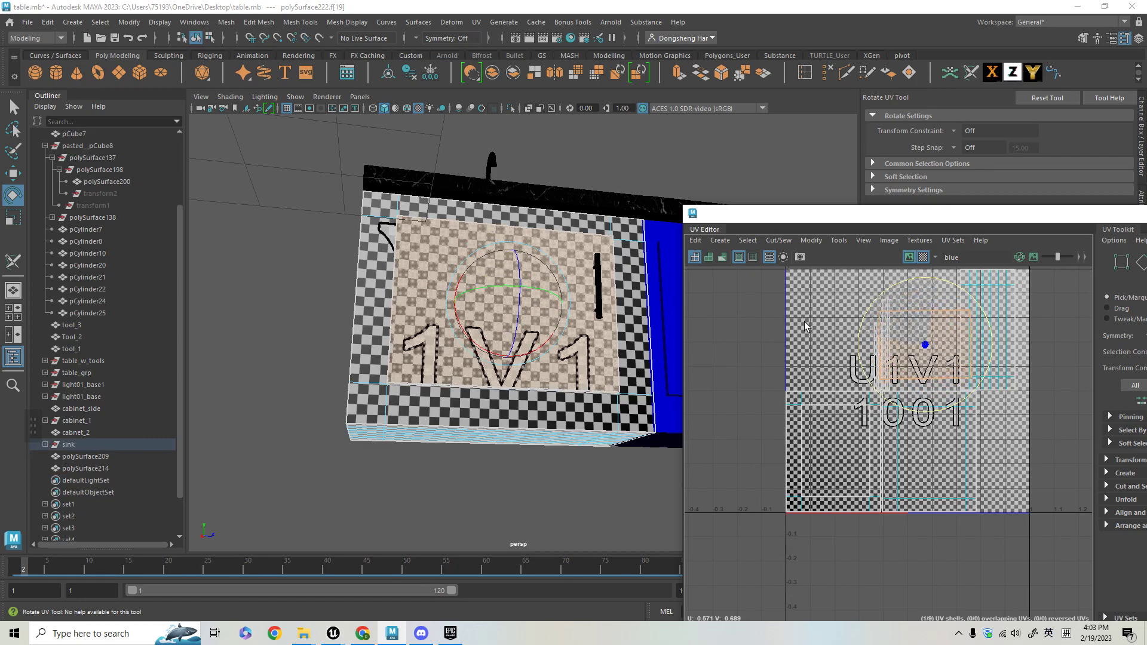
Move the UV shell of the frame around the door toward the middle of tile 1001 and rotate it a quarter turn
left_click(875, 447)
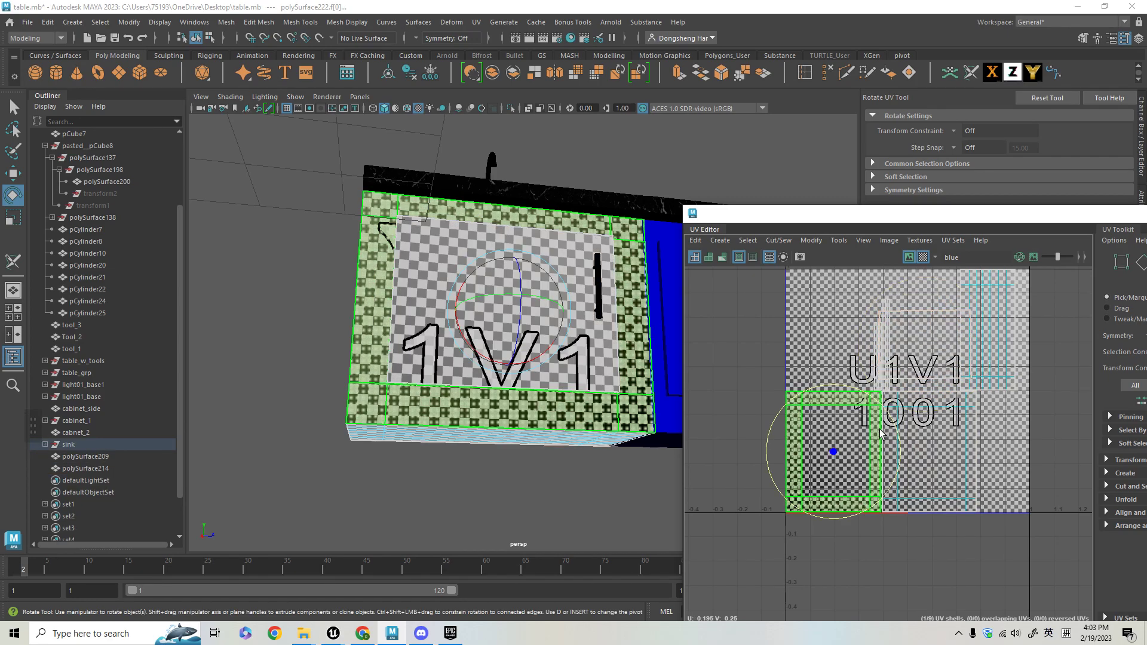
key("w")
left_click_drag(833, 454, 881, 395)
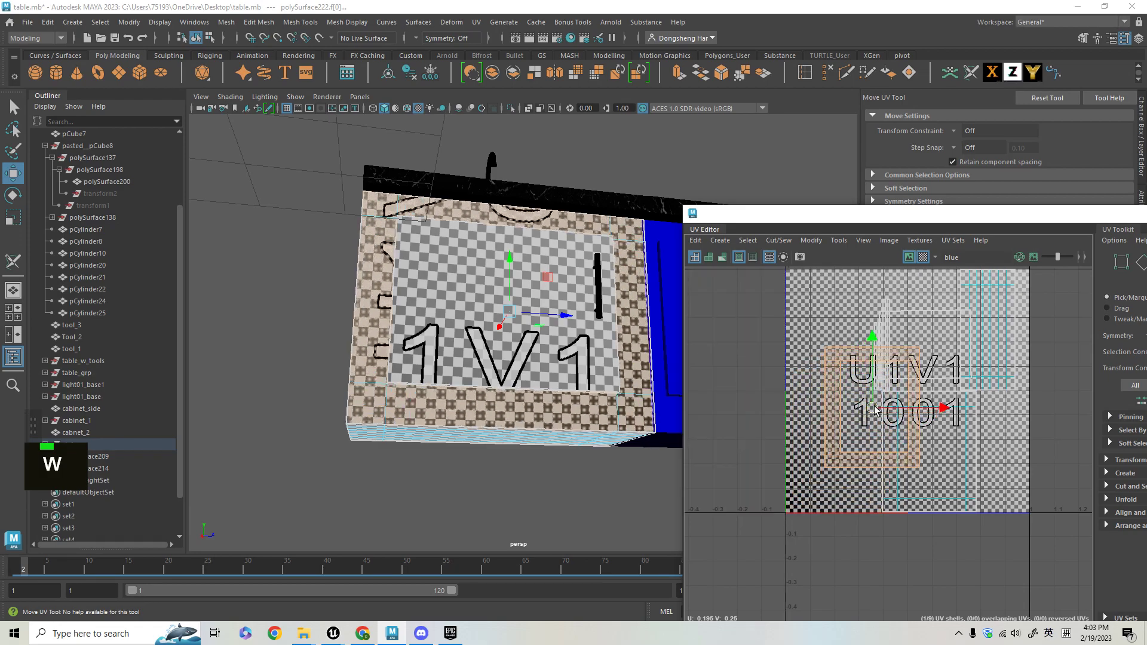
key("e")
left_click_drag(892, 330, 768, 370)
Rotate the rear panel's UV shell a quarter turn and move it to the middle of tile 1001
left_click_drag(882, 385, 984, 425)
left_click_drag(597, 388, 811, 391, "alt")
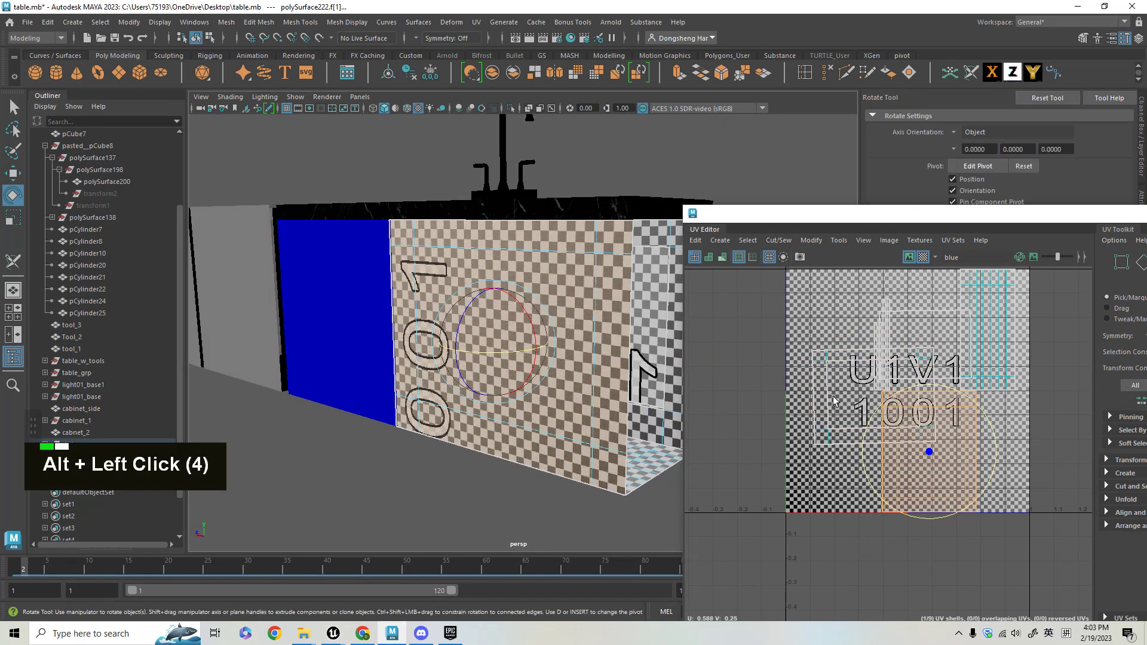
left_click_drag(948, 404, 827, 444)
key("w")
left_click_drag(1002, 499, 984, 442)
right_click_drag(984, 442, 938, 427, "alt")
left_click_drag(454, 310, 537, 281, "alt")
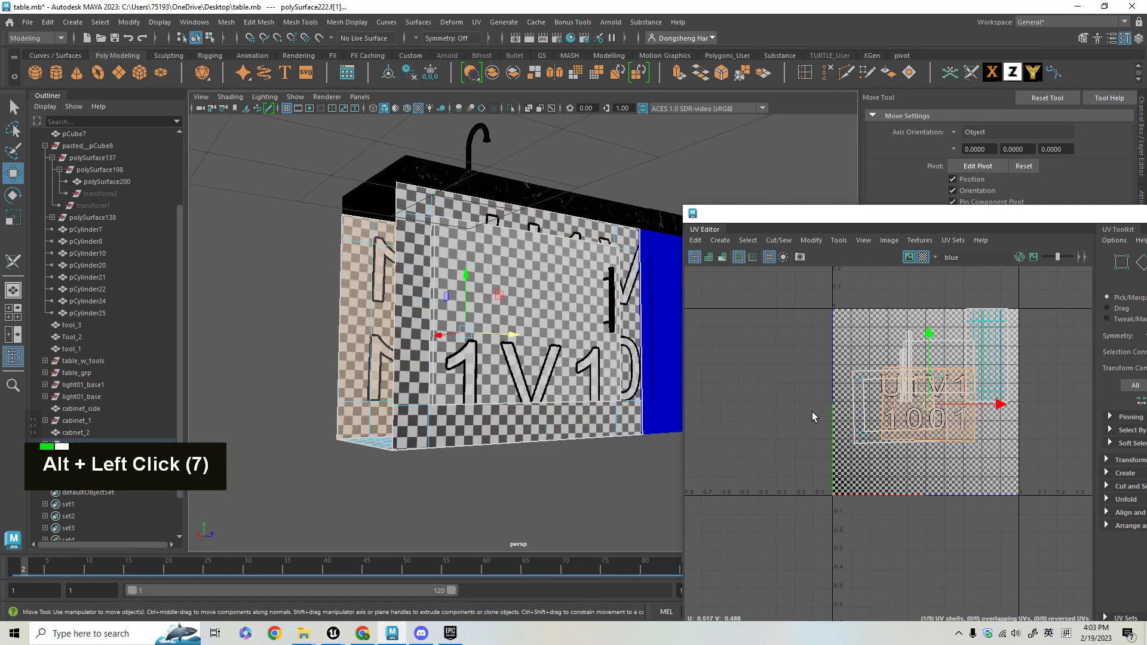
Select all UV shells of the sink cabinet body, orient them with Orient Shells and scale them up together
left_click_drag(1040, 472, 1039, 472)
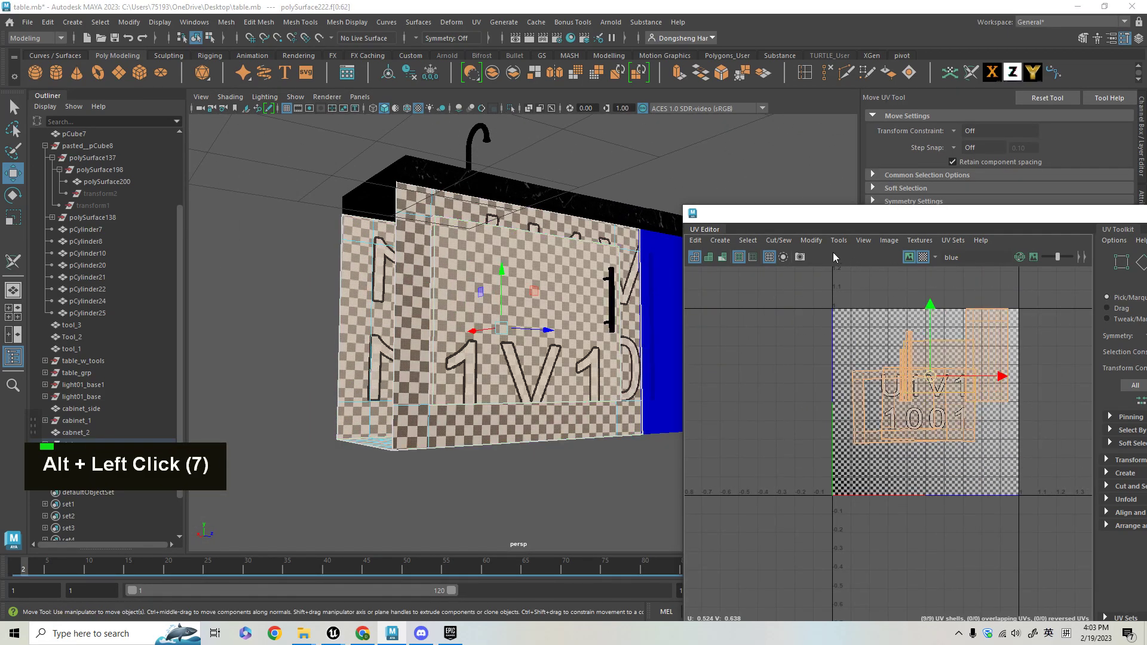
left_click(811, 240)
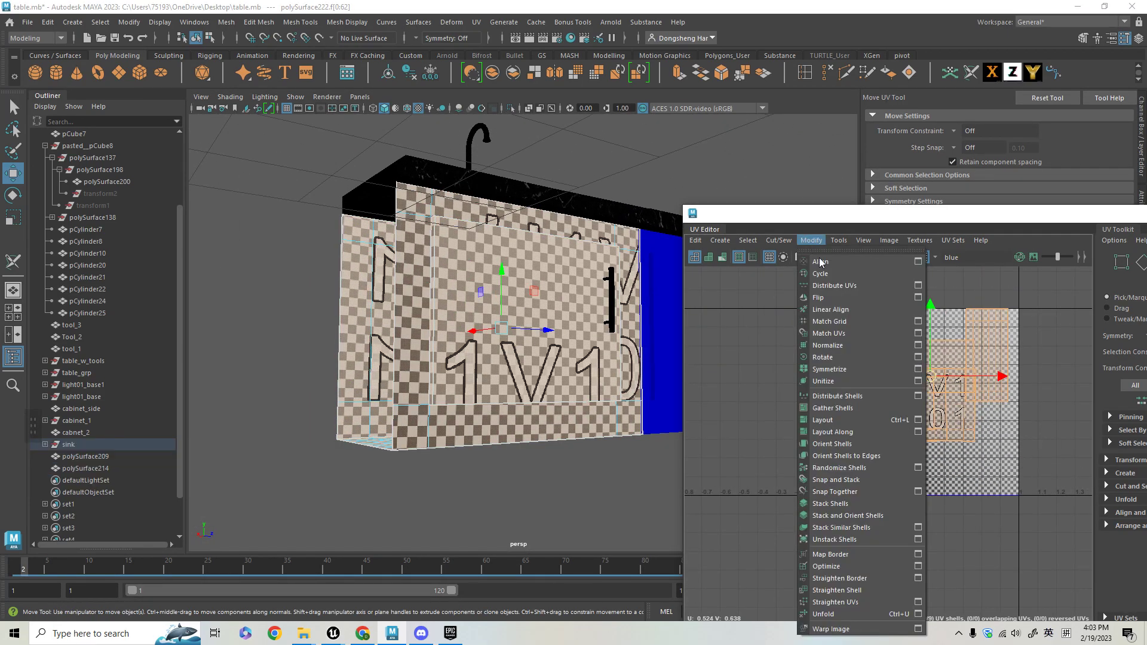
left_click(822, 443)
left_click_drag(592, 364, 815, 364, "alt")
right_click_drag(814, 364, 836, 415, "alt")
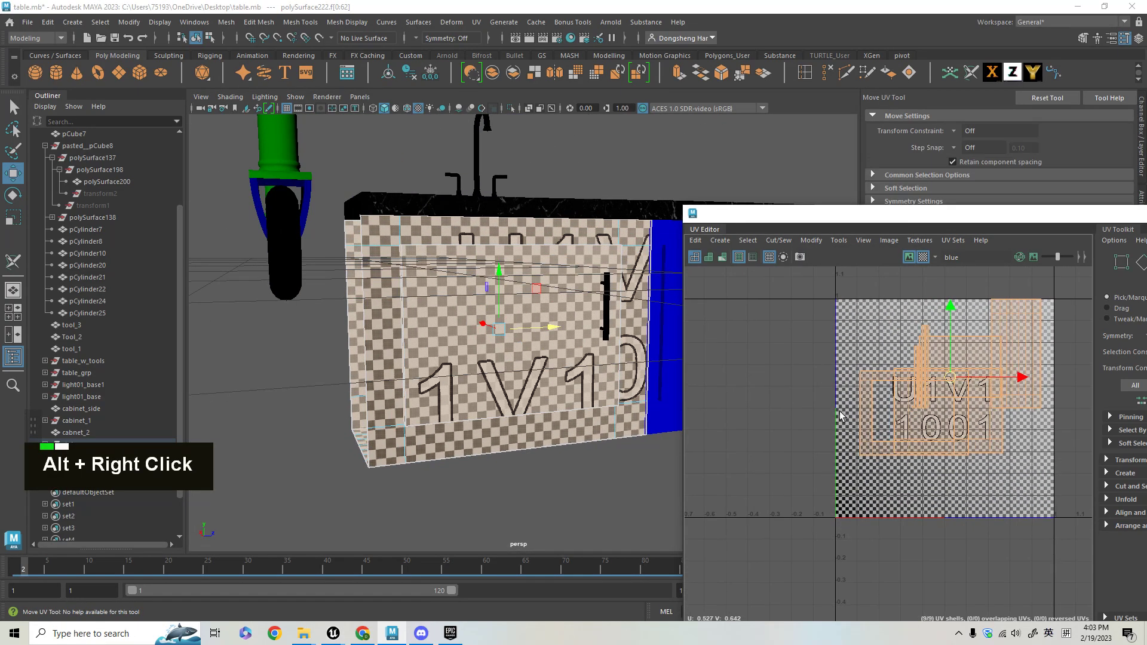
key("r")
mouse_move(951, 378)
left_mouse_down()
mouse_move(987, 382)
mouse_move(966, 380)
left_mouse_up()
Select the sink cabinet body together with the neighbouring cabinet body and lay out their UV shells with Layout
right_click_drag(662, 418, 627, 435, "alt")
left_click_drag(628, 435, 603, 458, "alt")
middle_click_drag(603, 459, 424, 456, "alt")
key("q")
left_click(393, 368)
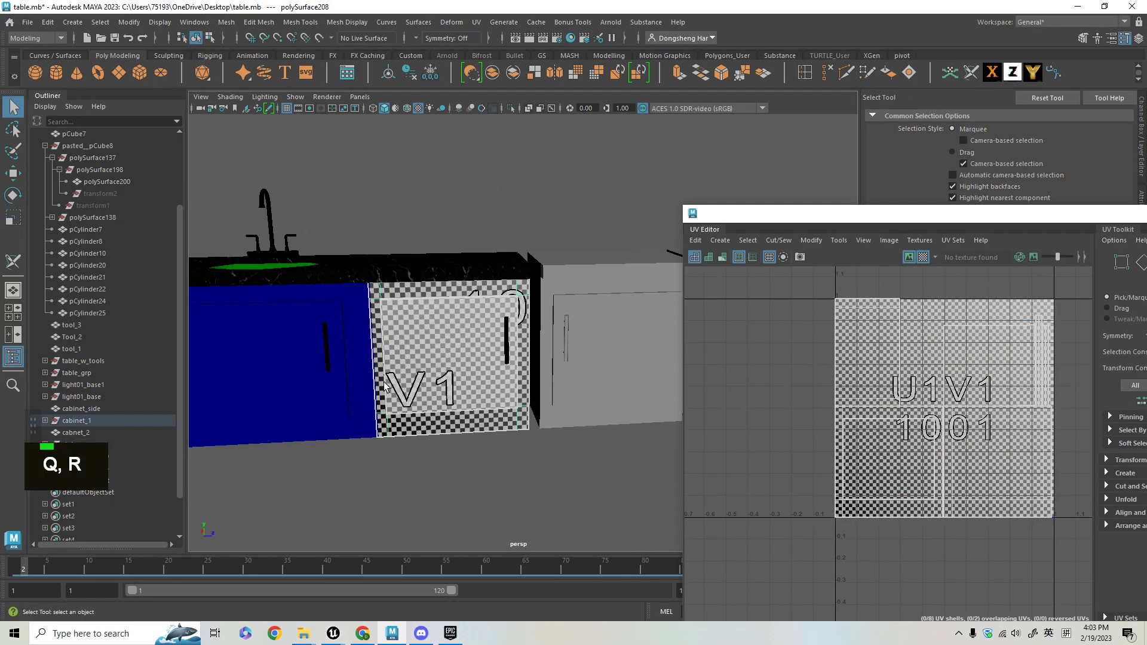
middle_click_drag(350, 429, 464, 430, "alt")
left_click(455, 369)
left_click(388, 417, "shift")
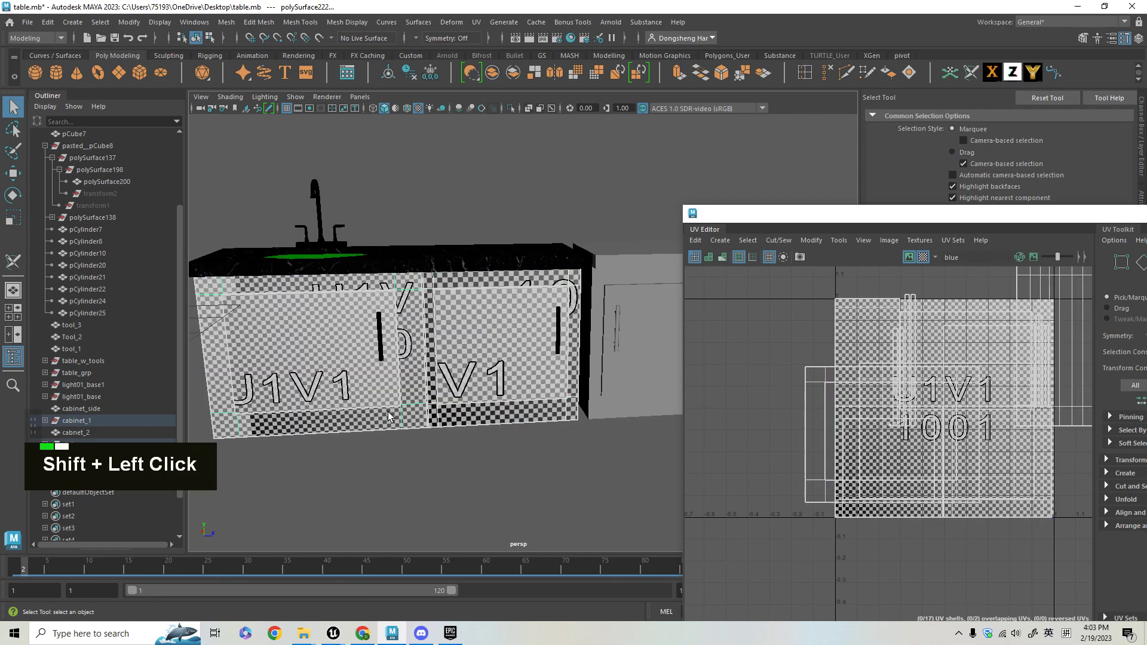
left_click(813, 240)
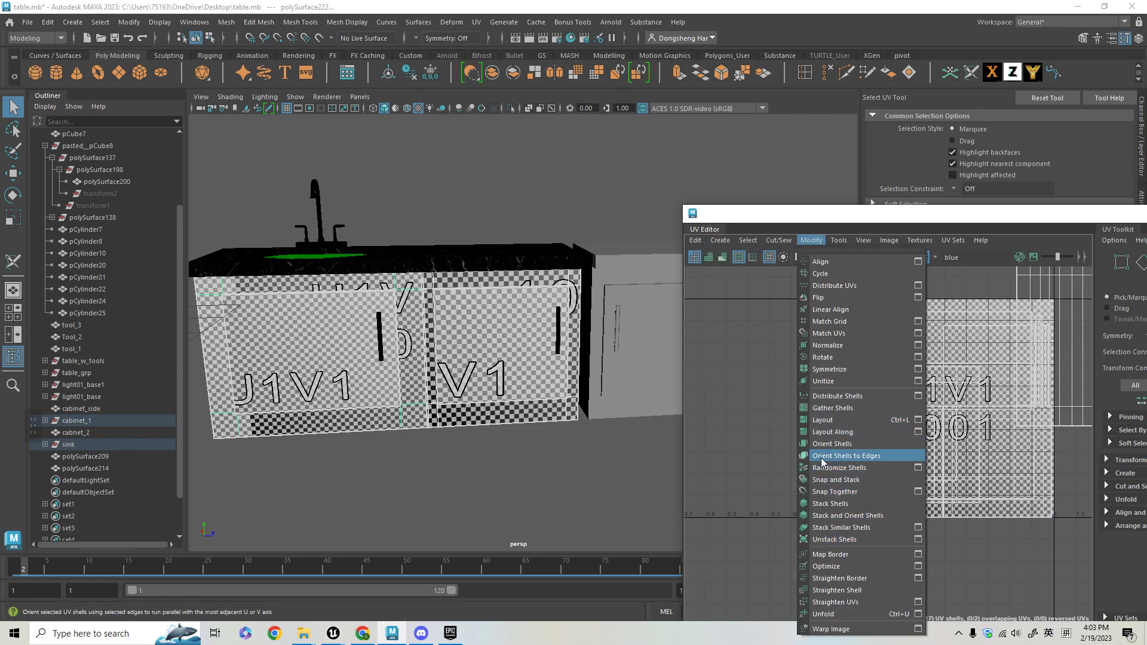
left_click(825, 423)
Try scaling all UV shells of both cabinet bodies up beyond tile 1001
right_click_drag(901, 379, 928, 395, "alt")
key("q")
key("r")
right_click(930, 399)
left_click_drag(1031, 528, 818, 280)
key("r")
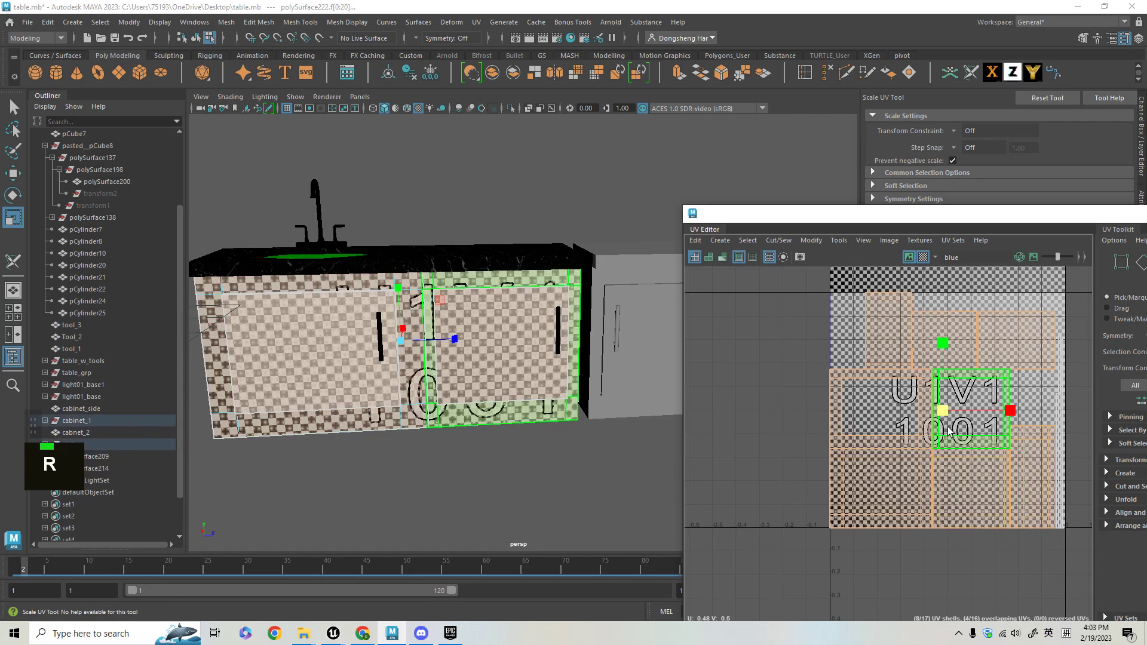
scroll(1005, 412, "up", 5)
left_click_drag(1005, 413, 1000, 475)
key("w")
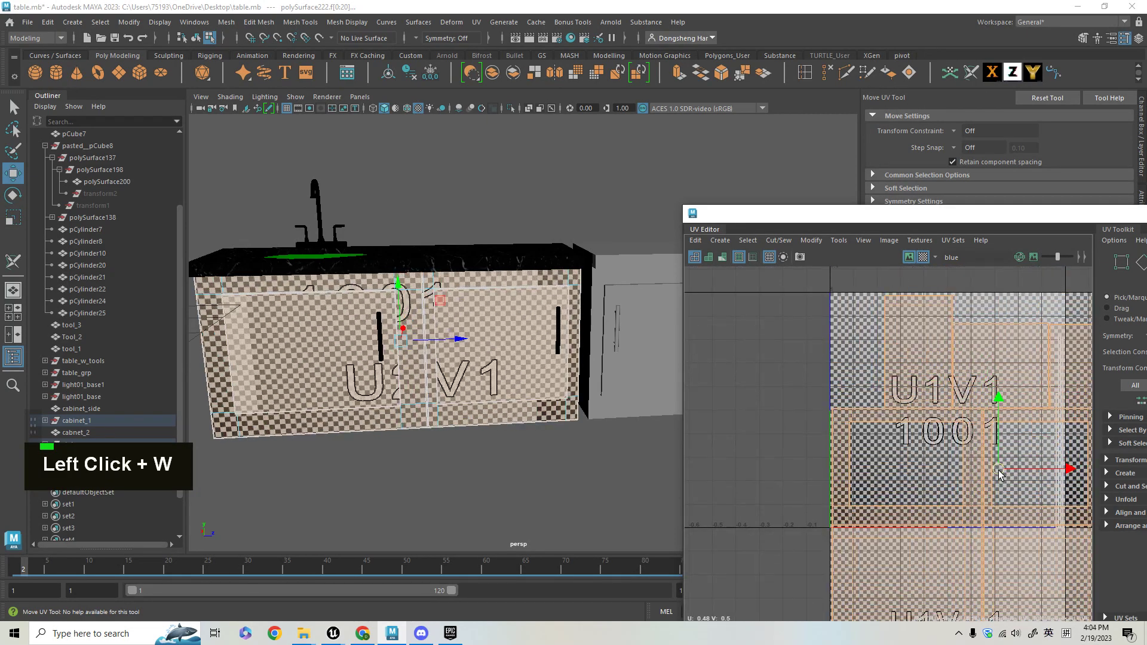
Compare the enlarged UV shells with the checker density on the cabinets and undo the last scaling
right_click_drag(928, 472, 895, 473, "alt")
mouse_move(489, 383)
right_mouse_down("alt")
mouse_move(466, 388)
mouse_move(476, 399)
right_mouse_up("alt")
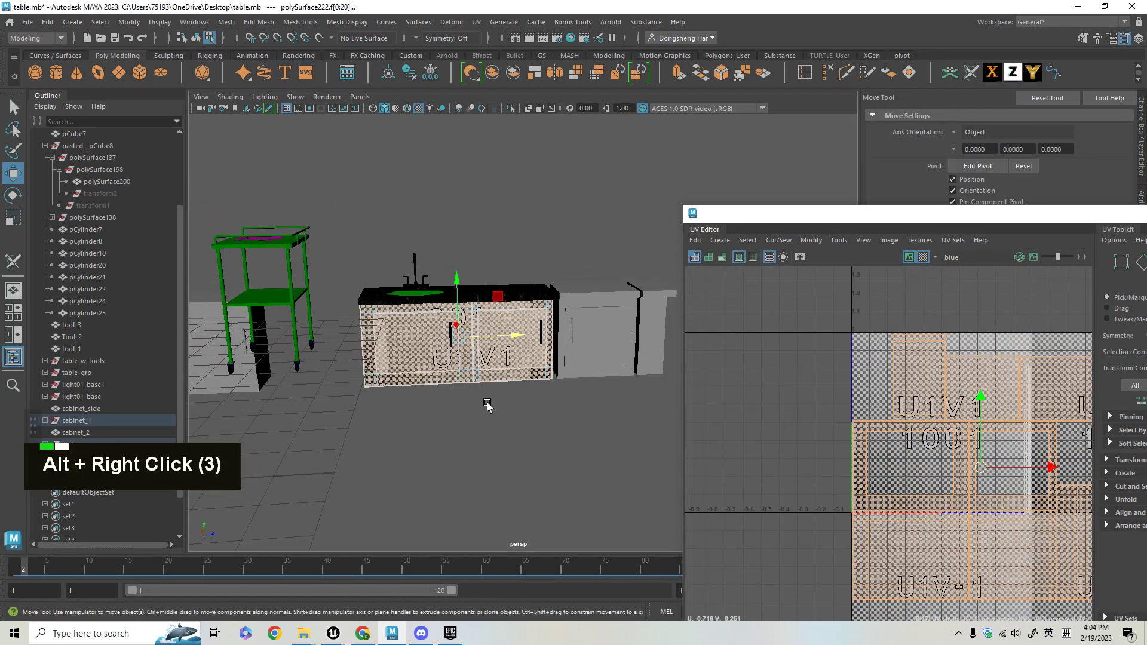
left_click_drag(476, 399, 476, 423, "alt")
right_click_drag(546, 442, 525, 430, "alt")
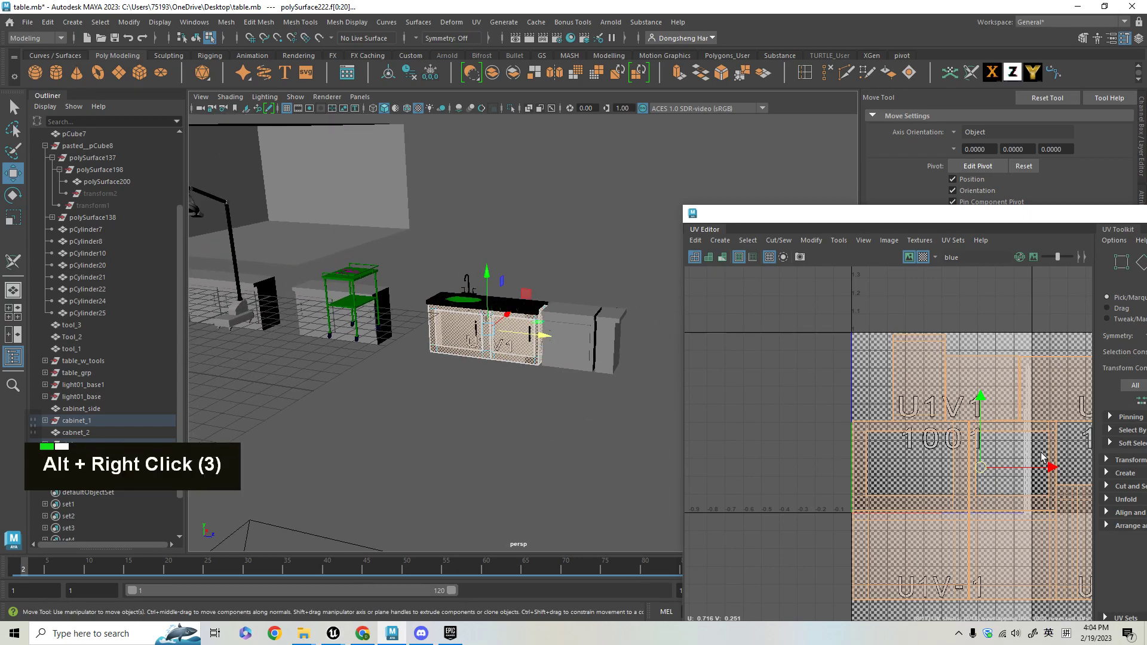
right_click_drag(1020, 445, 943, 406, "alt")
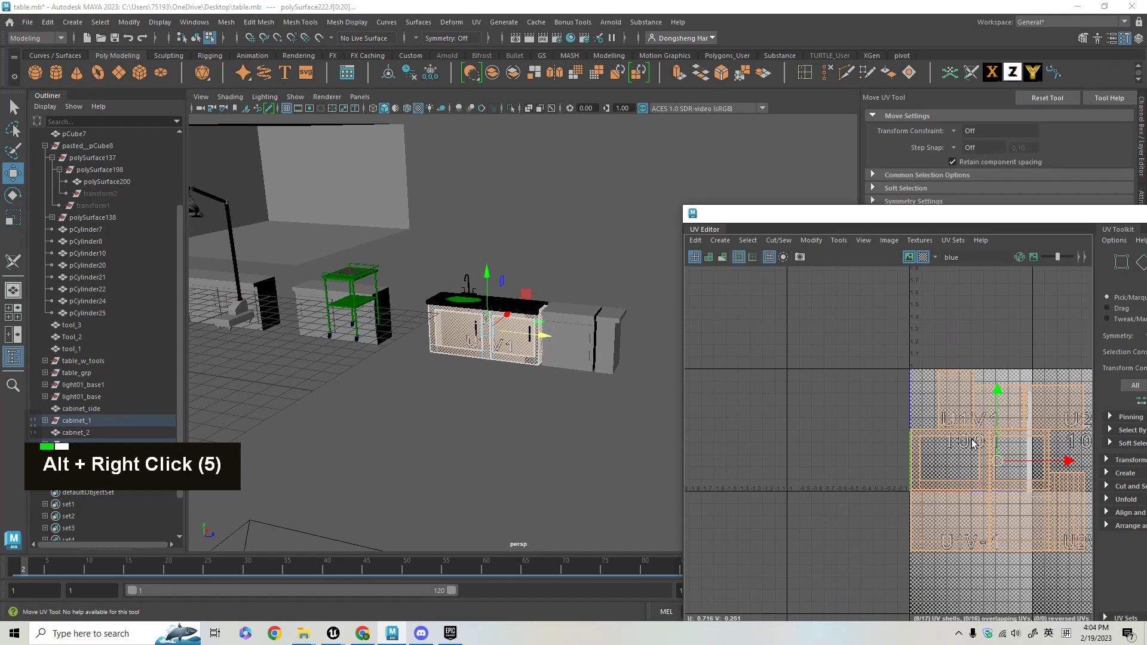
middle_click_drag(943, 406, 832, 361, "alt")
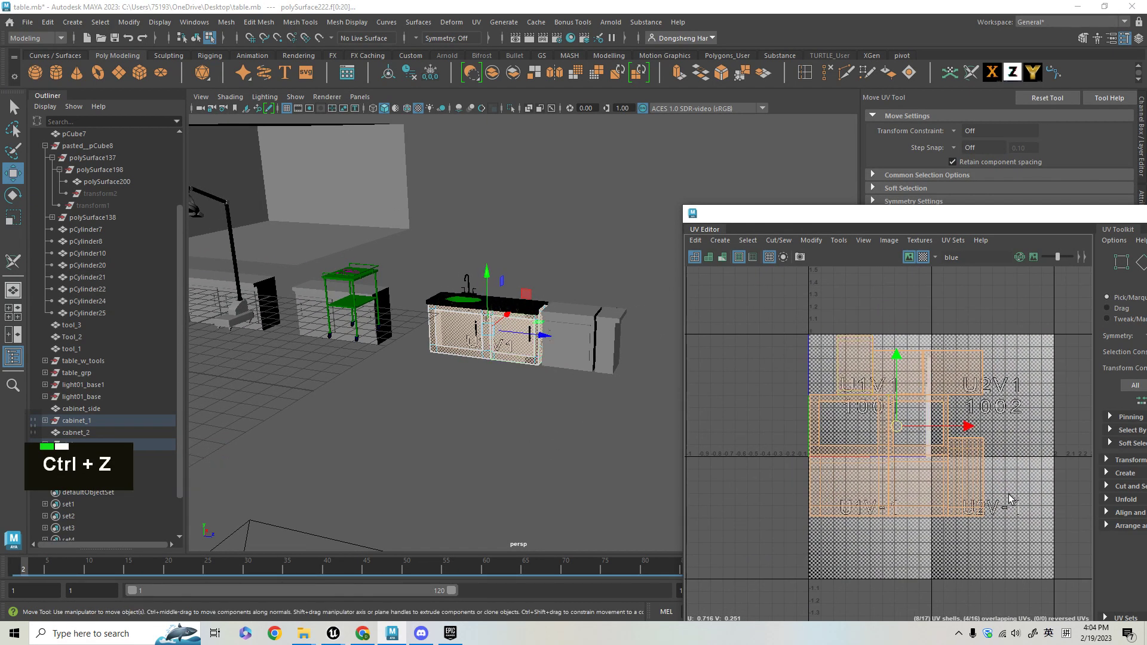
key("ctrl+z")
key("ctrl+z")
Scale up all UV shells of both cabinet bodies and move them sideways to start at the left edge of tile 1001
key("r")
left_click_drag(870, 401, 927, 397)
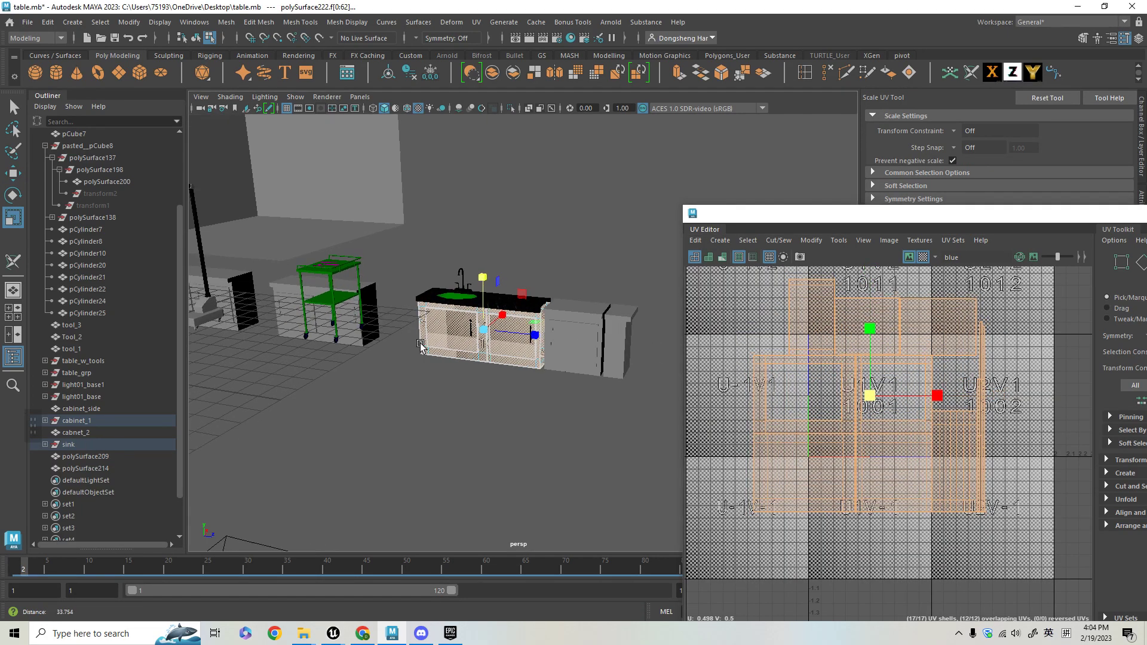
right_click_drag(409, 338, 439, 359, "alt")
middle_click_drag(412, 361, 507, 329, "alt")
right_click_drag(508, 328, 588, 373, "alt")
left_click_drag(588, 373, 662, 387, "alt")
key("alt+w")
left_click_drag(870, 397, 934, 421)
right_click_drag(918, 491, 860, 462, "alt")
Examine the checker density across both cabinet bodies and reselect only the sink cabinet body in object mode
right_click_drag(495, 388, 388, 340, "alt")
middle_click_drag(445, 445, 408, 477, "alt")
left_click_drag(408, 476, 590, 416, "alt")
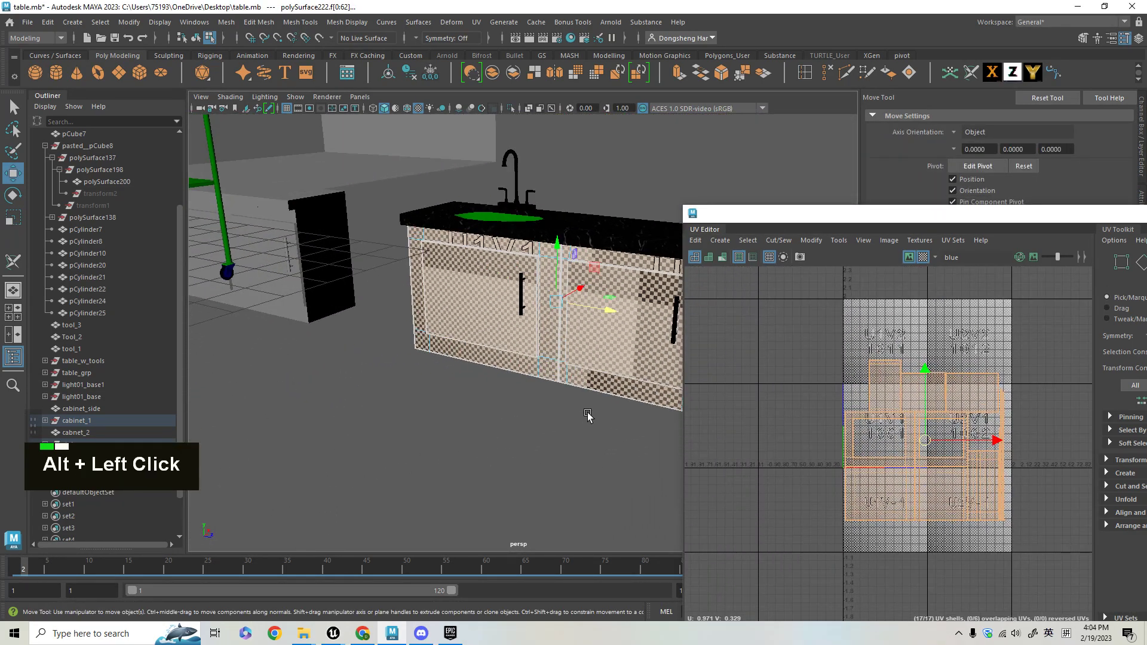
right_click_drag(590, 416, 487, 359, "alt")
middle_click_drag(518, 313, 425, 317, "alt")
right_click_drag(424, 317, 484, 316, "alt")
key("q")
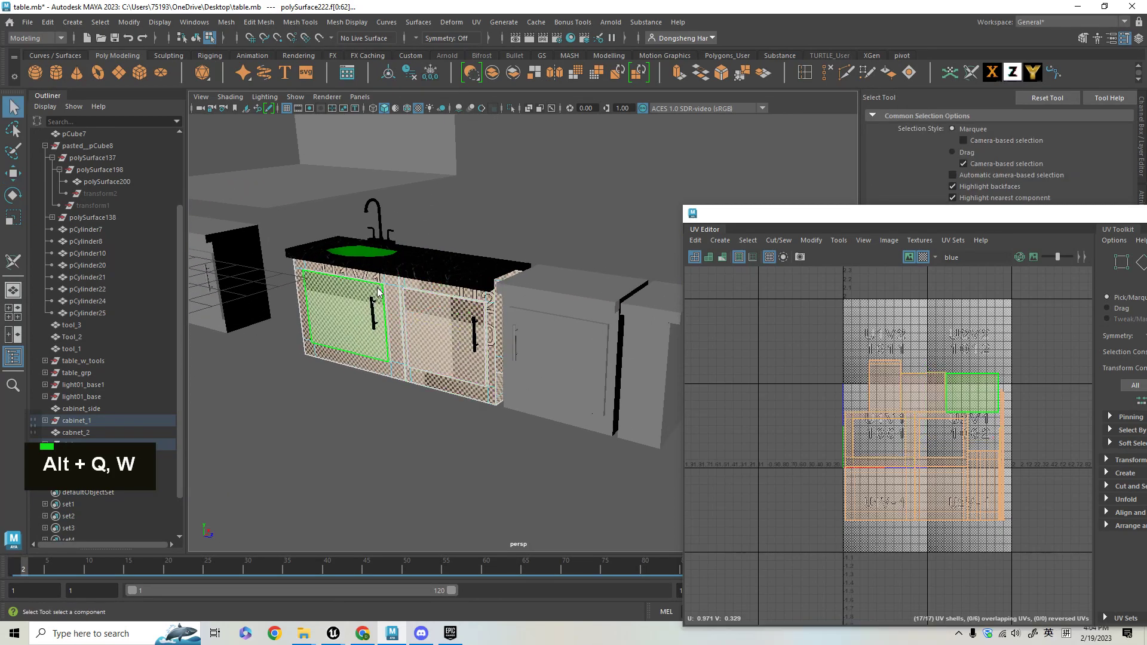
right_click_drag(377, 293, 423, 252)
left_click(365, 310)
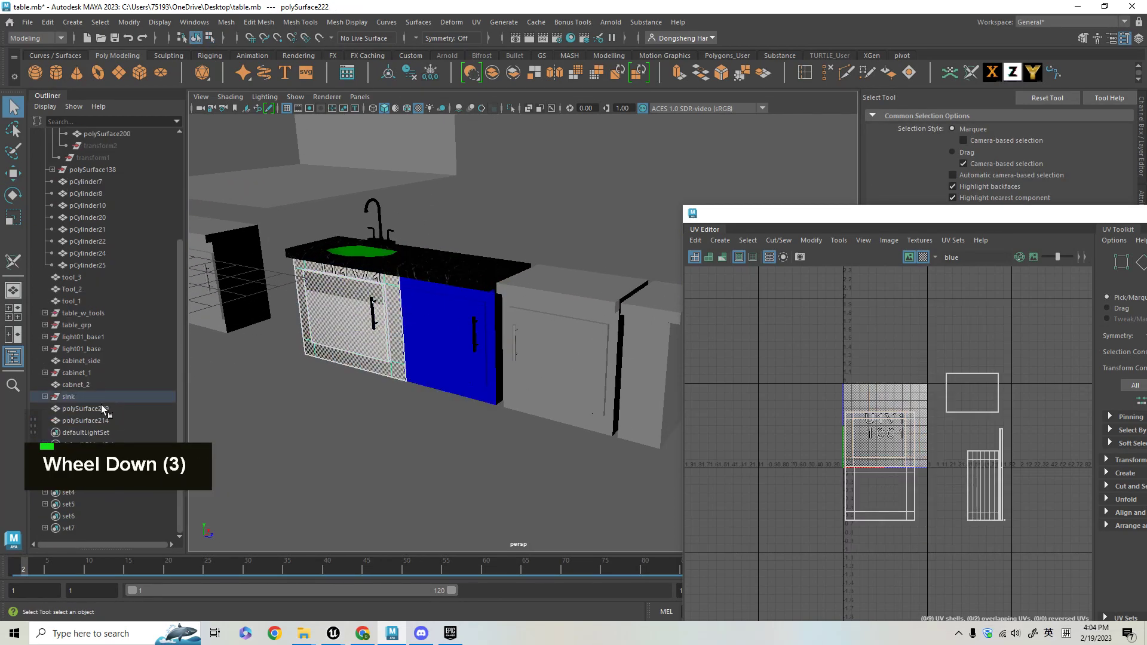
Parent the faucet and door handle meshes, polySurface209 and polySurface214, under the sink group and select that group
left_click_drag(359, 341, 346, 353, "alt")
right_click_drag(346, 353, 361, 408, "alt")
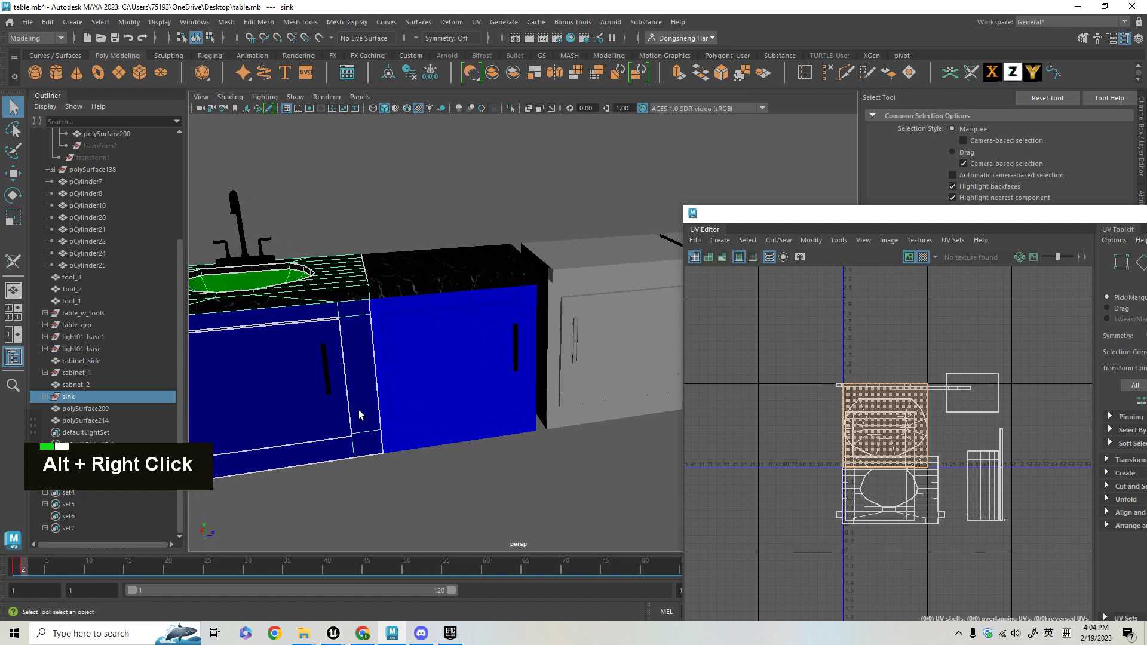
middle_click_drag(361, 409, 451, 380, "alt")
left_click(378, 223)
left_click(381, 226, "shift")
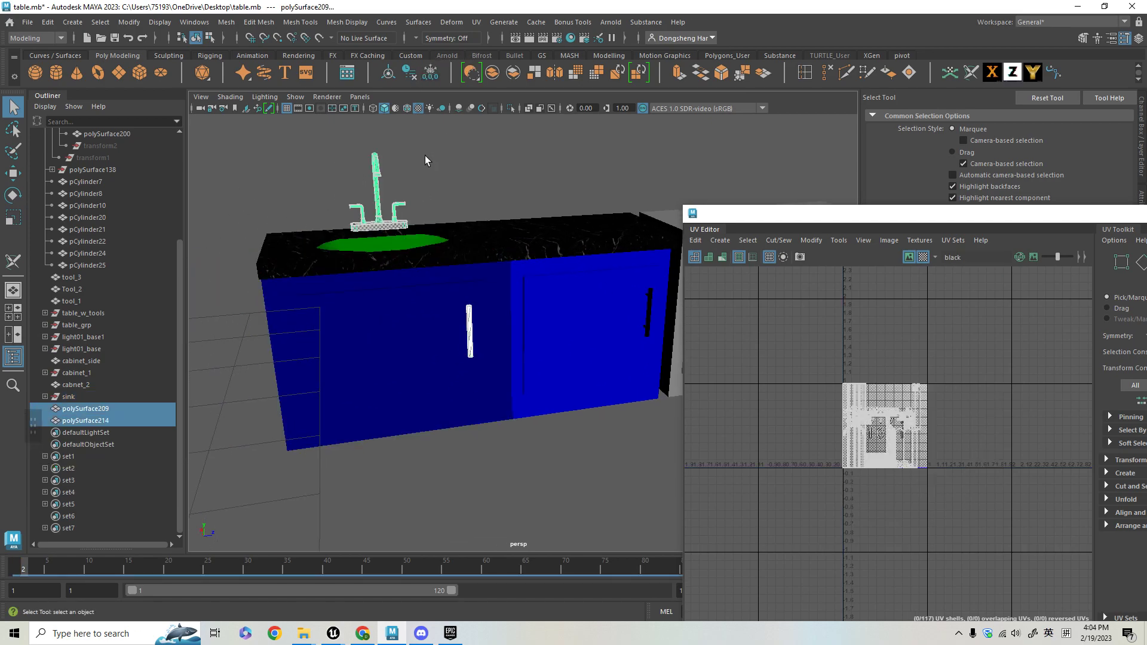
middle_click_drag(85, 409, 84, 395)
left_click(84, 396)
left_click(88, 418)
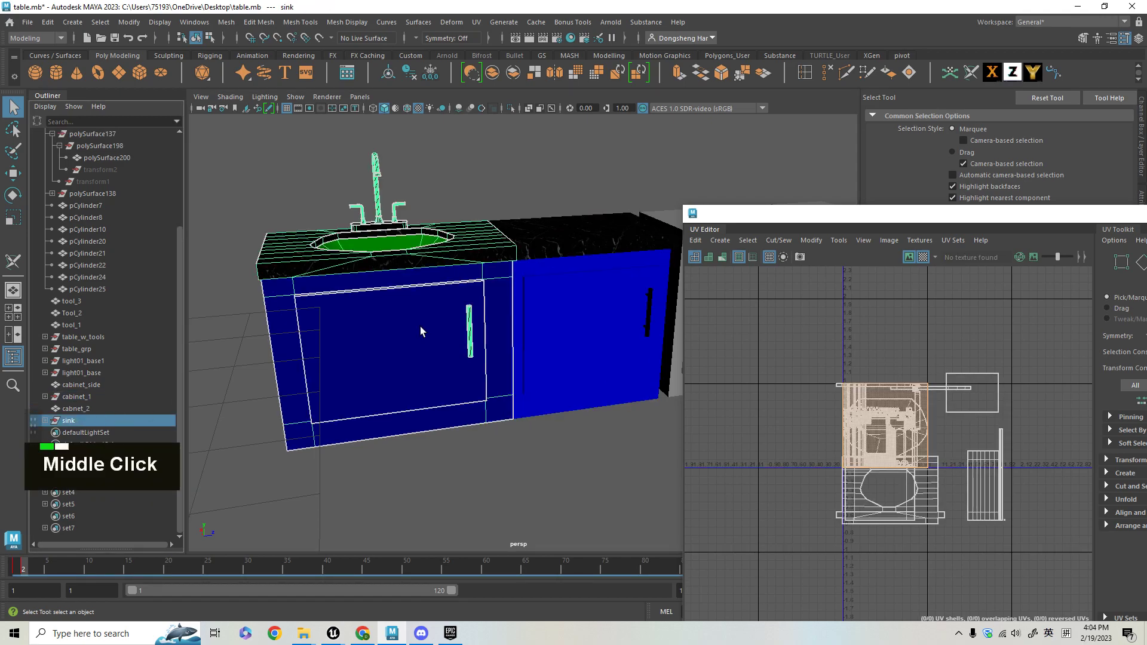
Set the timeline to frame 1 and frame the selected sink group in the perspective view
left_click_drag(382, 339, 532, 322, "alt")
right_click_drag(532, 321, 53, 601, "alt")
left_click_drag(399, 366, 416, 476, "alt")
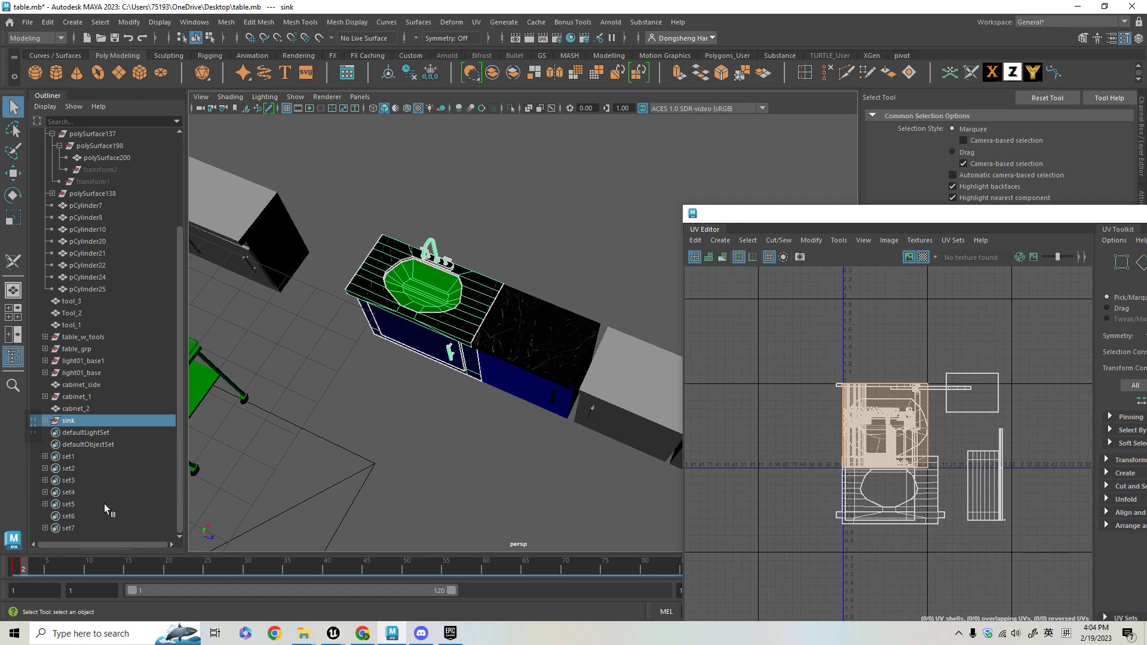
left_click_drag(22, 571, 16, 572)
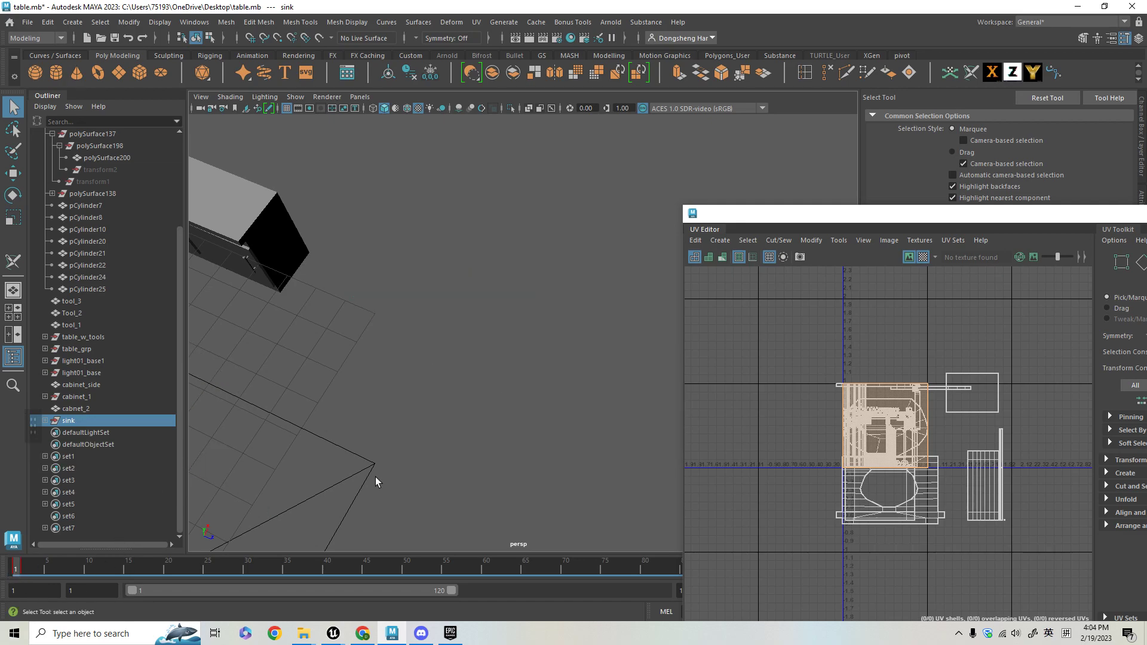
left_click_drag(330, 489, 399, 449, "alt")
key("f")
scroll(436, 303, "down", 2)
left_click_drag(436, 303, 32, 106, "alt")
Export the selected sink group in FBX format over the existing sink.fbx in the AD112_Workshop folder
left_click(28, 22)
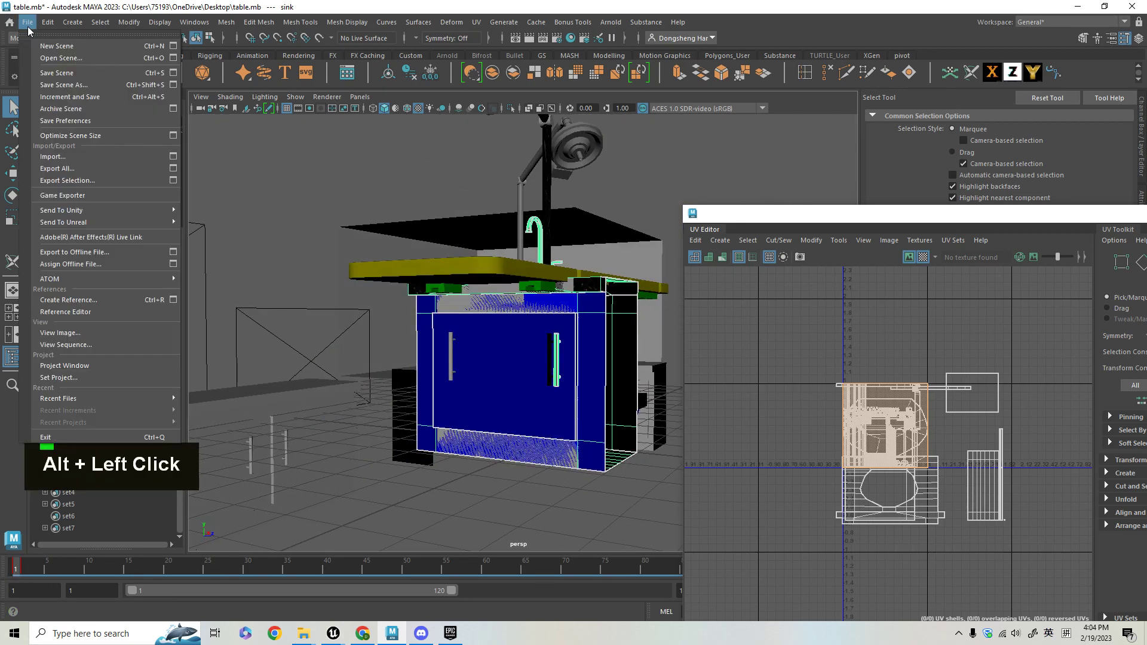
left_click(85, 180)
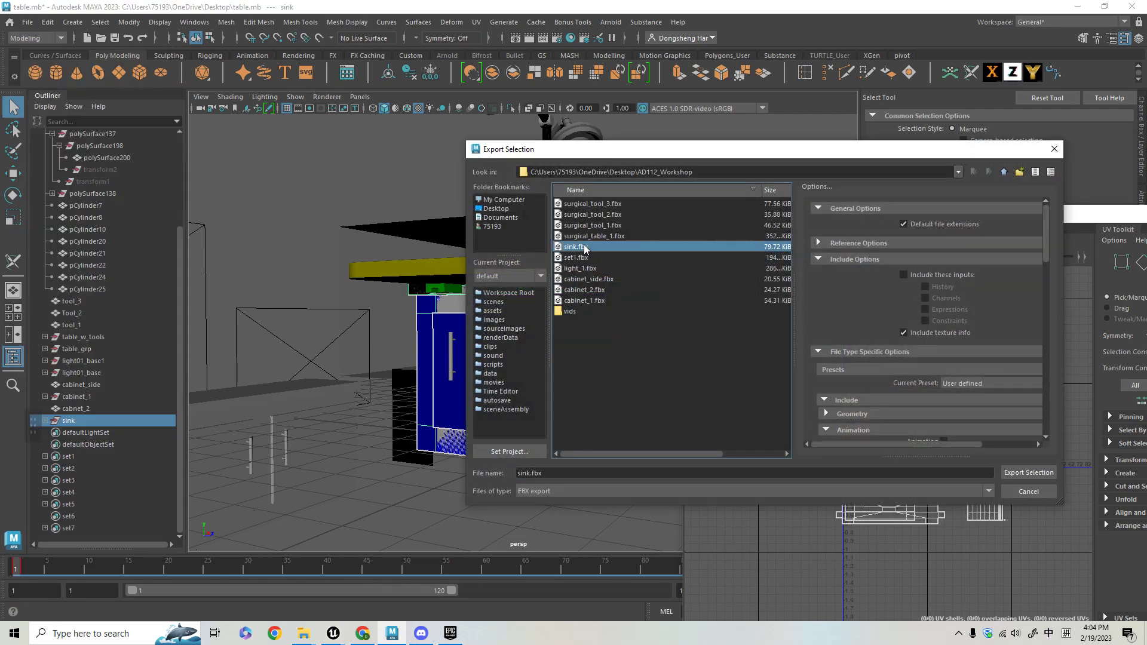
left_click(738, 345)
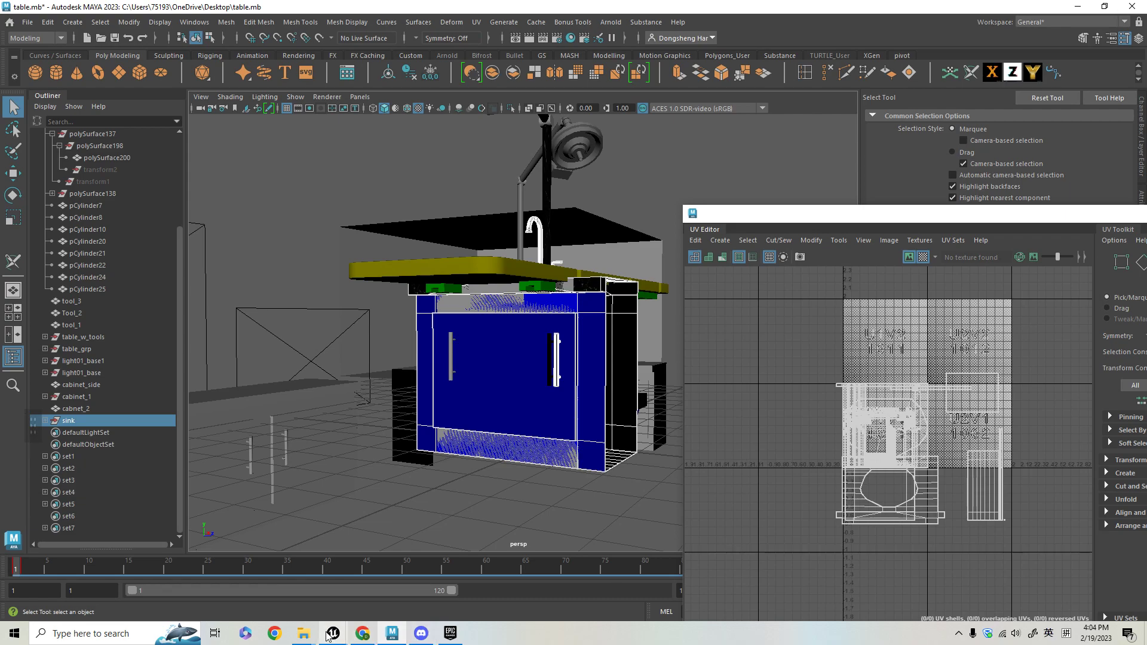
Switch to the Worksop_Scene_01 project in Unreal Editor and select the sink mesh in the level
mouse_move(327, 636)
left_click(298, 605)
left_click_drag(634, 430, 644, 367, "alt")
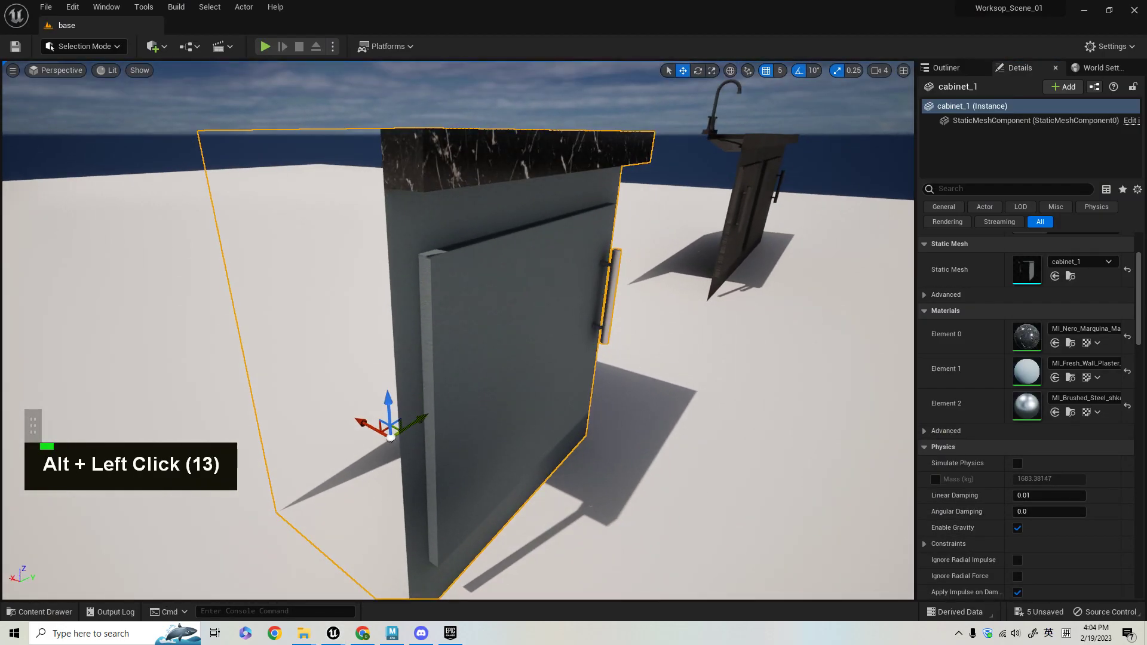
left_click(743, 140)
key("f")
left_click_drag(723, 252, 752, 299, "alt")
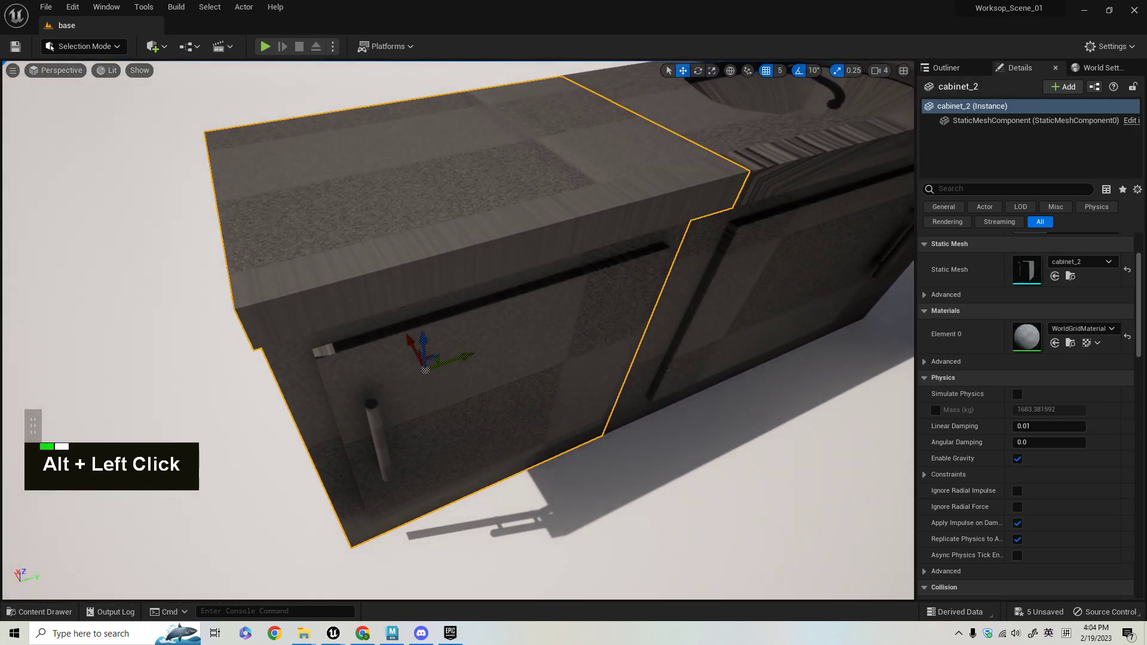
left_click(820, 144)
key("f")
mouse_move(783, 190)
right_mouse_down("alt")
mouse_move(758, 190)
mouse_move(803, 197)
right_mouse_up("alt")
left_click_drag(803, 197, 821, 167, "alt")
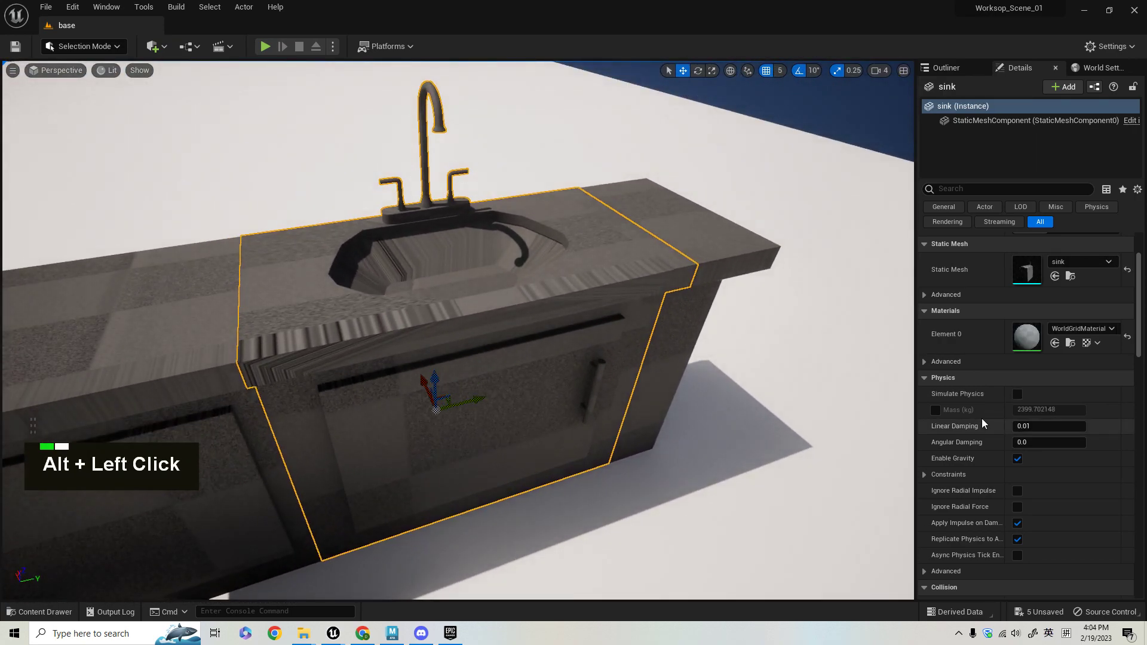
Reimport the sink's base mesh in the static mesh editor and accept the proposed material matches
double_click(1026, 270)
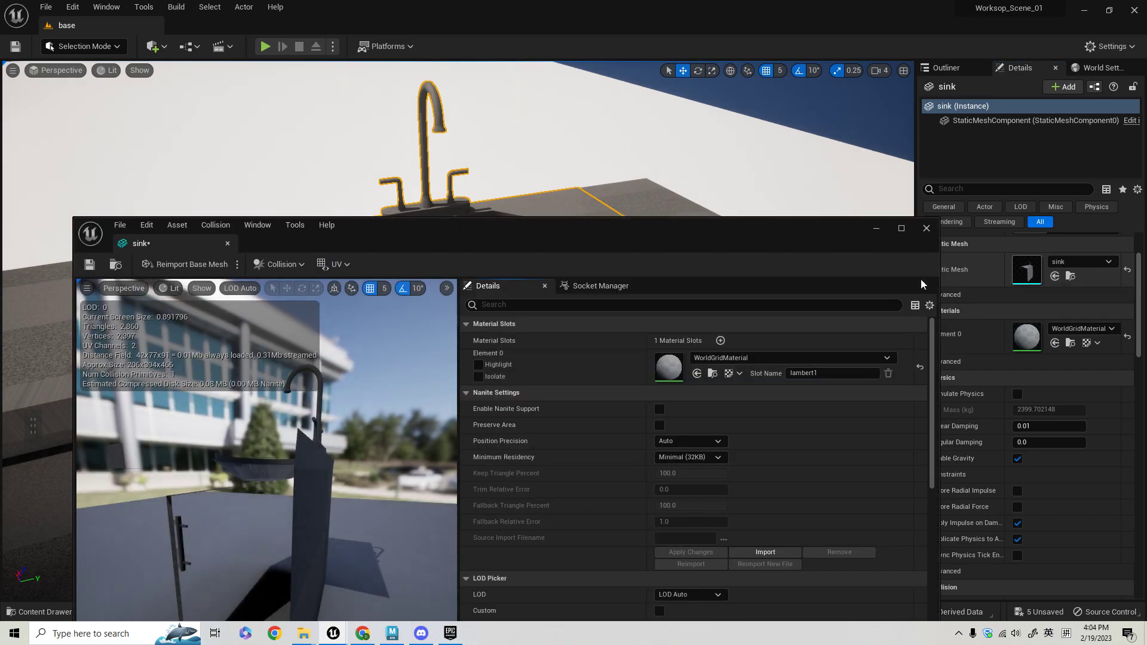
left_click(186, 264)
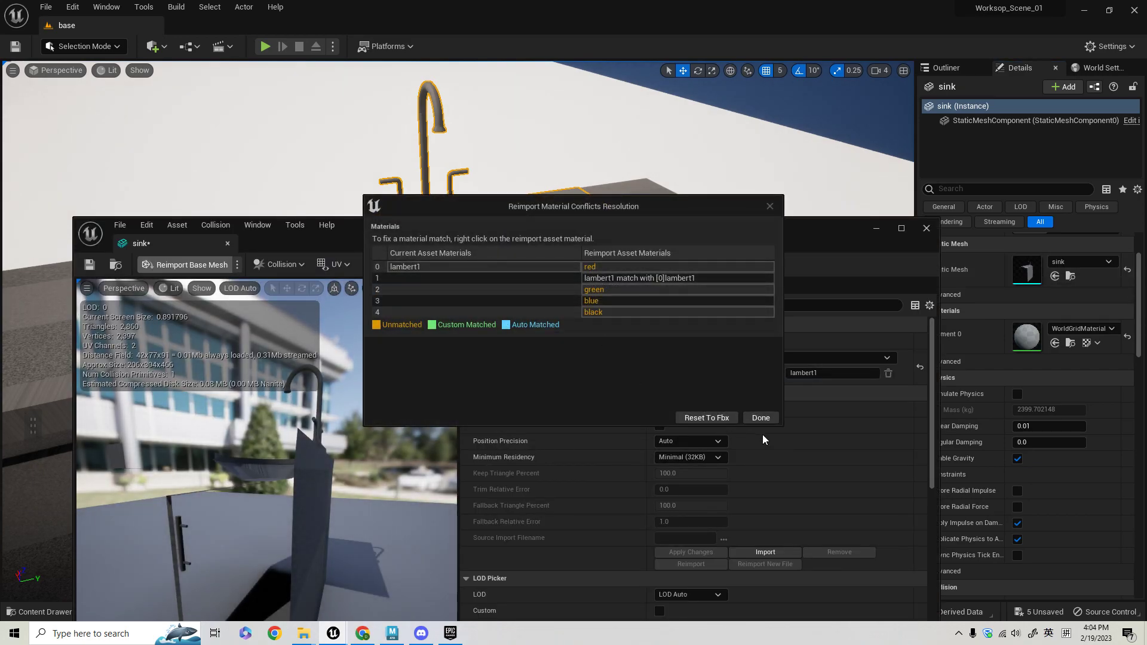
left_click(762, 418)
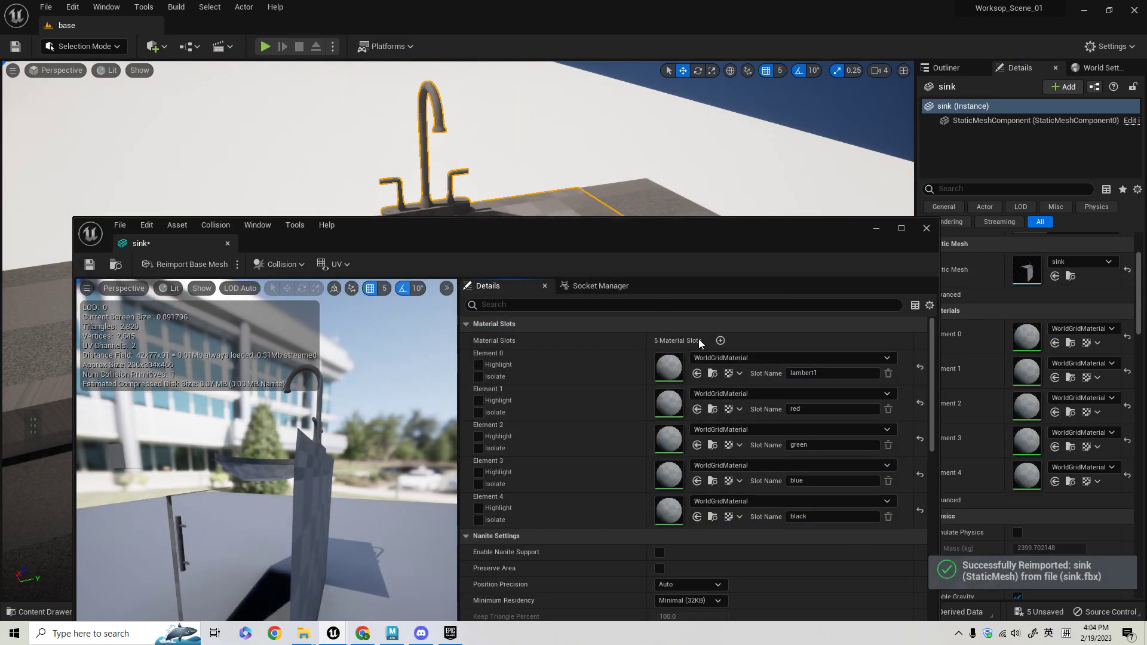
left_click_drag(691, 240, 717, 277)
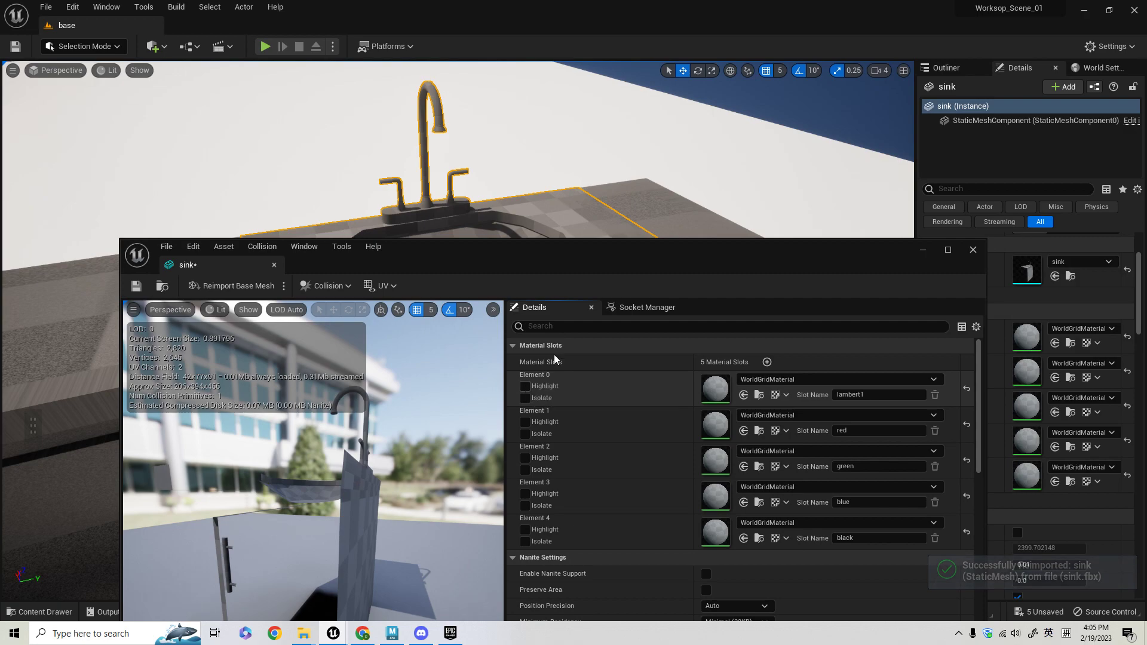
left_click_drag(590, 259, 662, 140)
Highlight the red and green material slots in turn to see which parts of the sink use them
left_click_drag(482, 315, 561, 320, "alt")
left_click(596, 306)
left_click(596, 305)
left_click(599, 338)
left_click(599, 338)
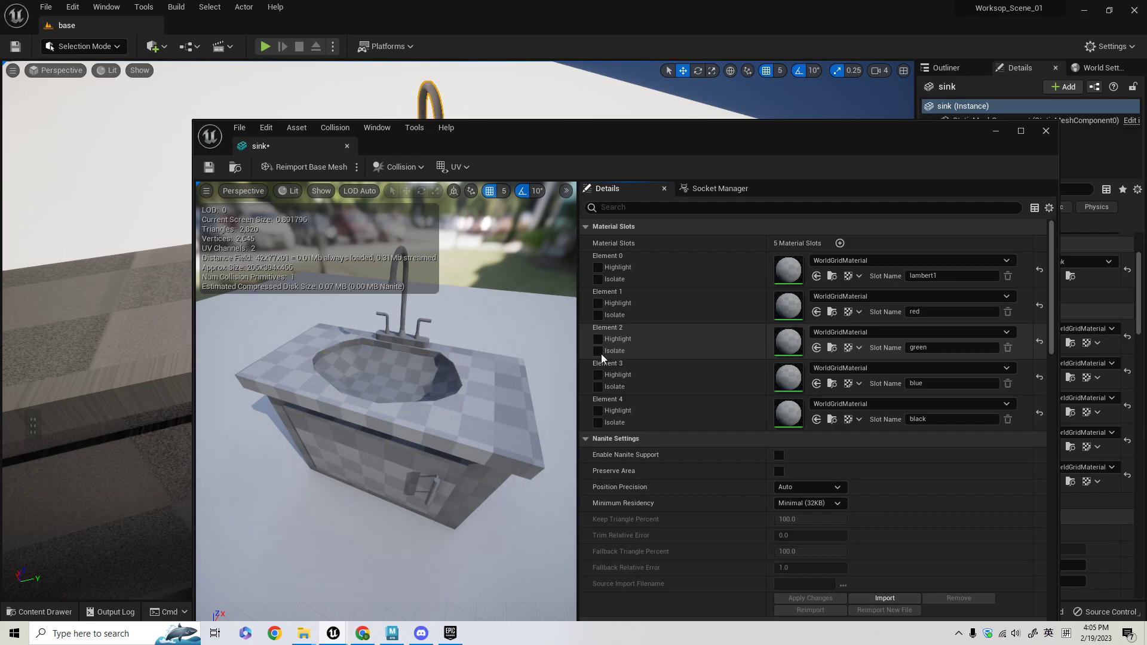
Highlight the lambert1 slot and inspect the basin rim up close, also checking the blue slot
left_click(597, 268)
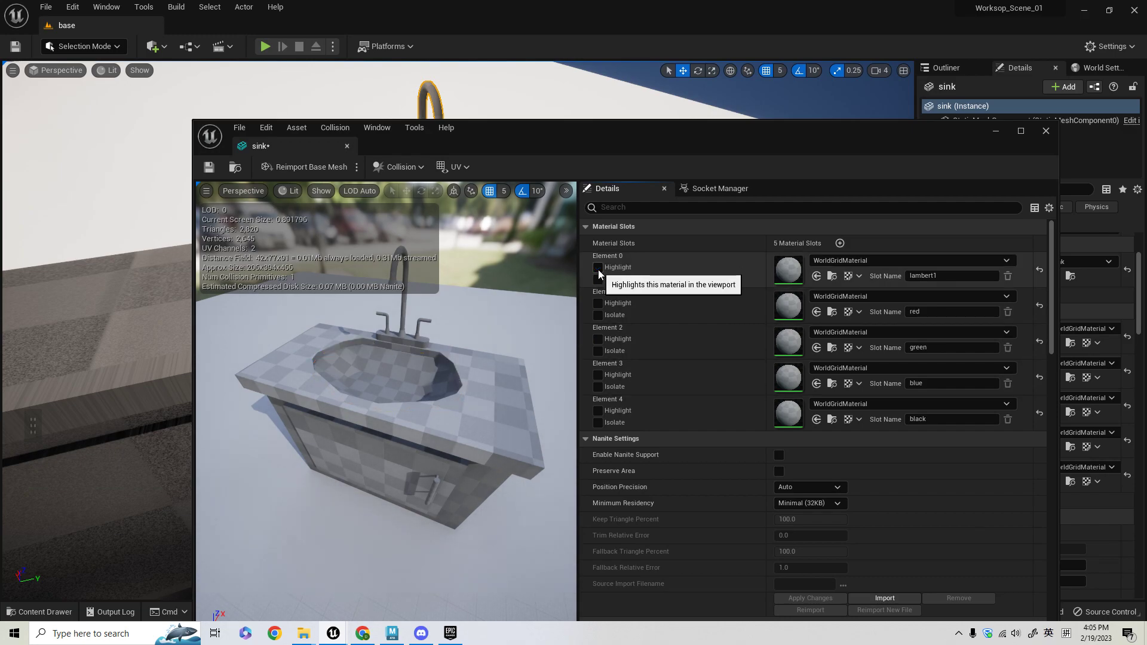
right_click_drag(439, 332, 513, 335, "alt")
left_click_drag(439, 332, 412, 344, "alt")
key("f")
right_click_drag(391, 344, 406, 349, "alt")
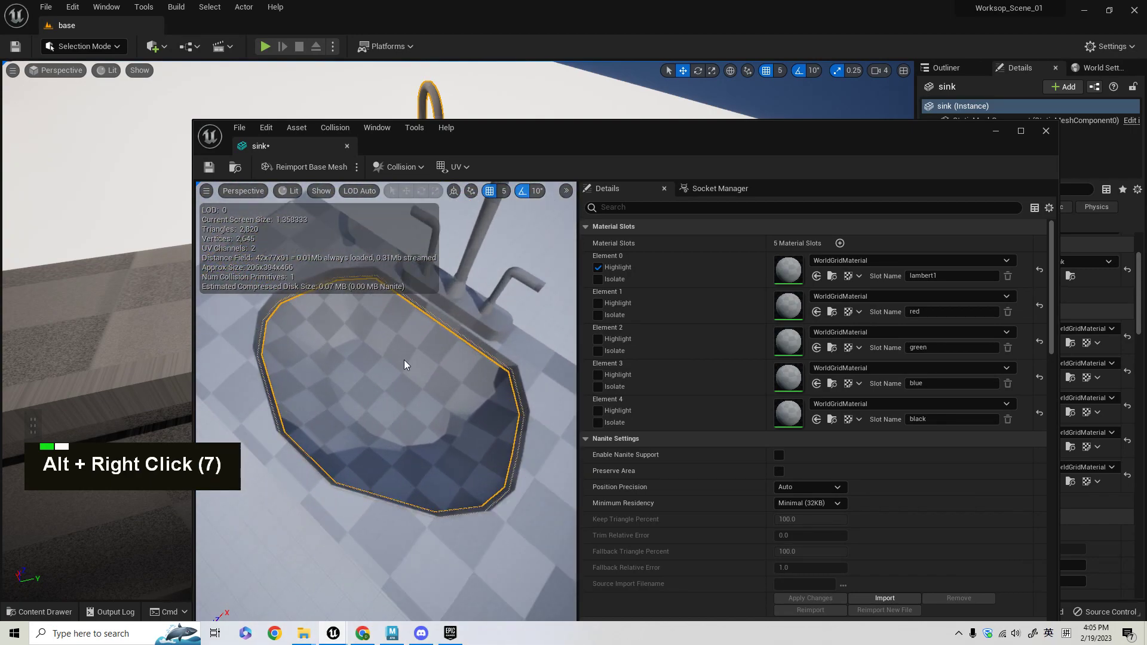
left_click_drag(406, 348, 406, 397, "alt")
right_click_drag(407, 397, 415, 399, "alt")
left_click_drag(415, 399, 430, 399, "alt")
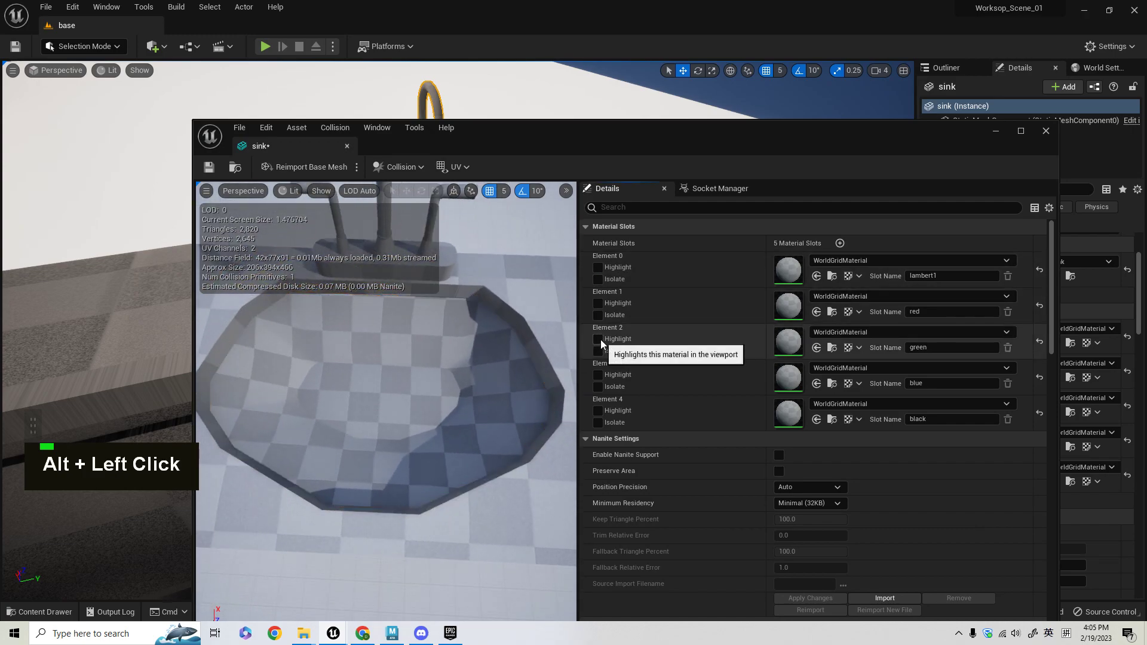
left_click(598, 375)
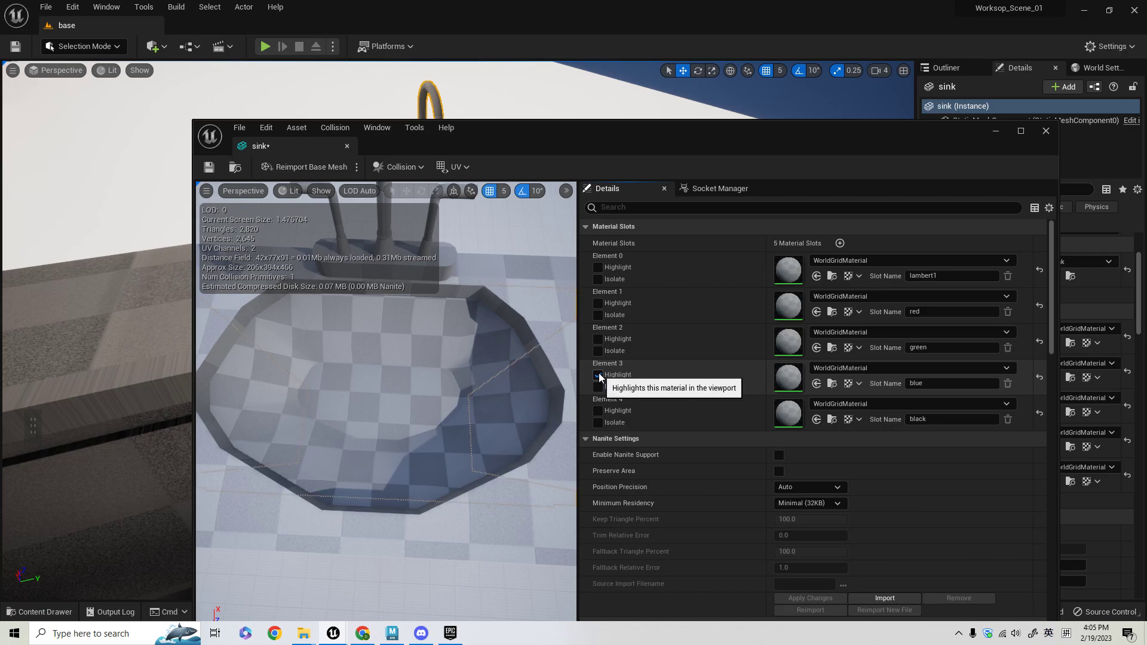
Switch to Maya, move the timeline to frame 2 and select a countertop face on the underside near the basin opening
left_click(996, 131)
left_click(1085, 10)
left_click_drag(532, 265, 468, 258, "alt")
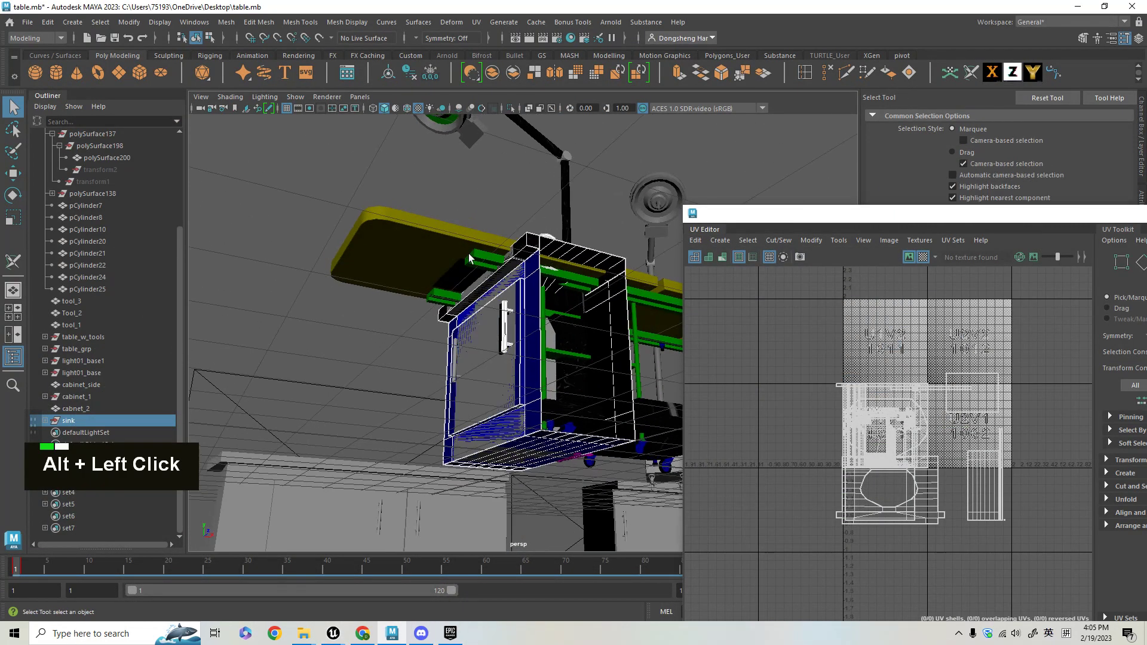
left_click(23, 572)
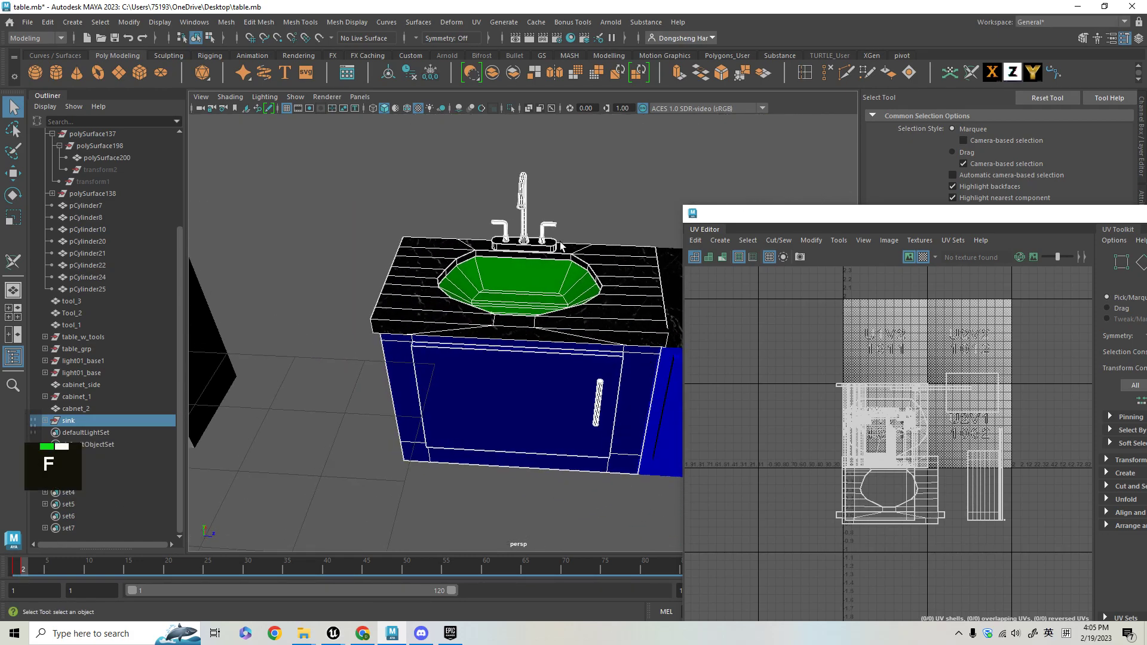
right_click_drag(543, 308, 573, 323, "alt")
left_click_drag(573, 323, 457, 321, "alt")
right_click_drag(457, 321, 466, 325, "alt")
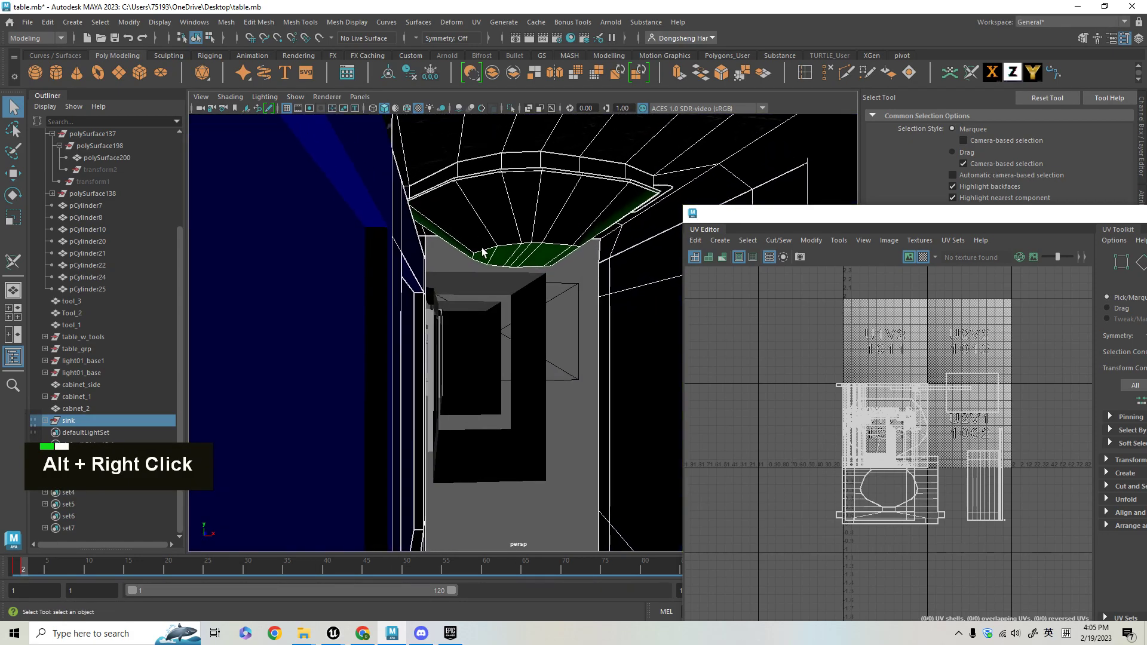
middle_click_drag(466, 325, 473, 397, "alt")
left_click_drag(474, 397, 473, 225, "alt")
right_click_drag(474, 225, 489, 272, "alt")
key("q")
left_click(457, 228)
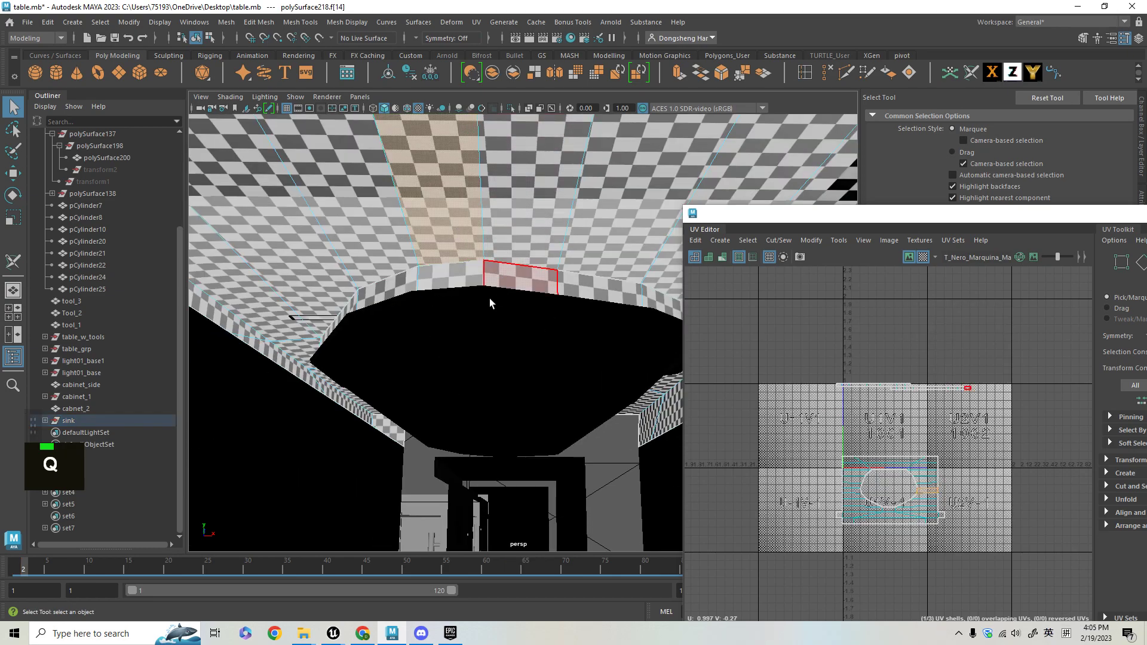
Locate the thin rim strip around the basin opening and frame it closely
right_click(451, 227)
right_click_drag(452, 228, 452, 263)
left_click_drag(468, 273, 470, 286, "alt")
left_click(433, 329)
key("f")
left_click_drag(519, 319, 486, 342, "alt")
left_click(335, 436)
mouse_move(354, 432)
left_mouse_down("alt")
mouse_move(381, 427)
mouse_move(358, 412)
left_mouse_up("alt")
Select all the faces of the basin's rim strip, polySurface220
right_click_drag(357, 280, 411, 320)
left_click(381, 425)
left_click(356, 399)
right_click_drag(357, 279, 363, 293)
key("q")
left_click(374, 421, "shift")
left_click(336, 380, "shift")
Create new UVs for the selected rim faces with an Automatic projection
right_click_drag(445, 399, 454, 353, "alt")
left_click_drag(453, 353, 412, 326, "alt")
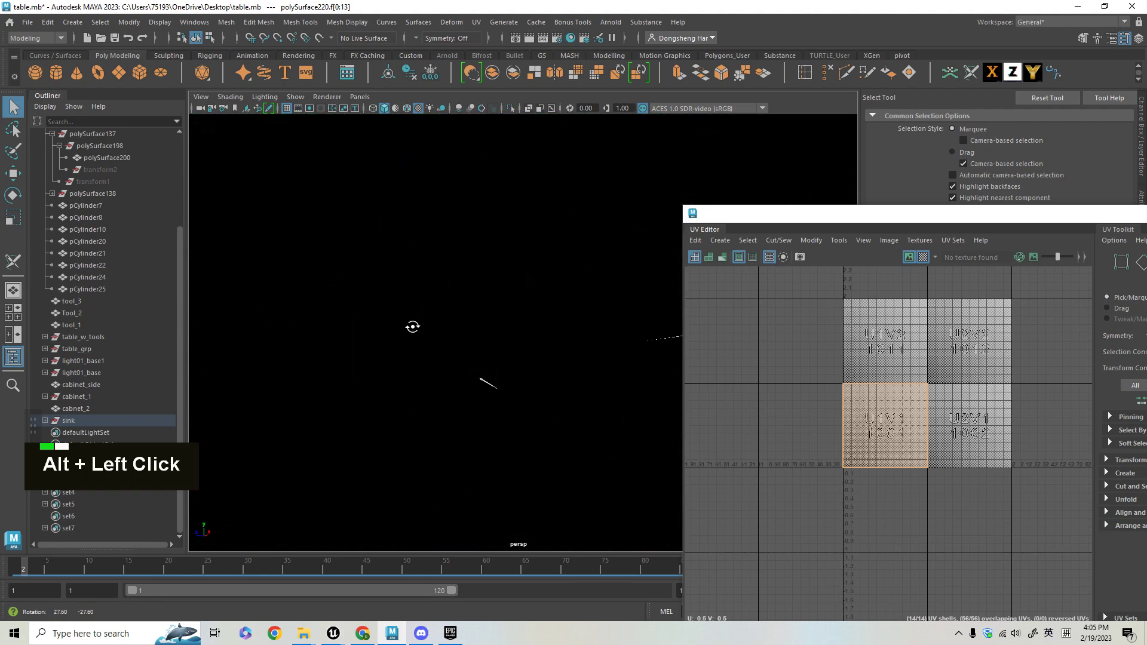
mouse_move(487, 328)
left_mouse_down("alt")
mouse_move(512, 345)
mouse_move(545, 332)
mouse_move(468, 332)
left_mouse_up("alt")
right_click_drag(468, 333, 494, 388, "alt")
left_click_drag(494, 388, 481, 404, "alt")
right_click_drag(481, 405, 612, 235, "alt")
left_click(477, 22)
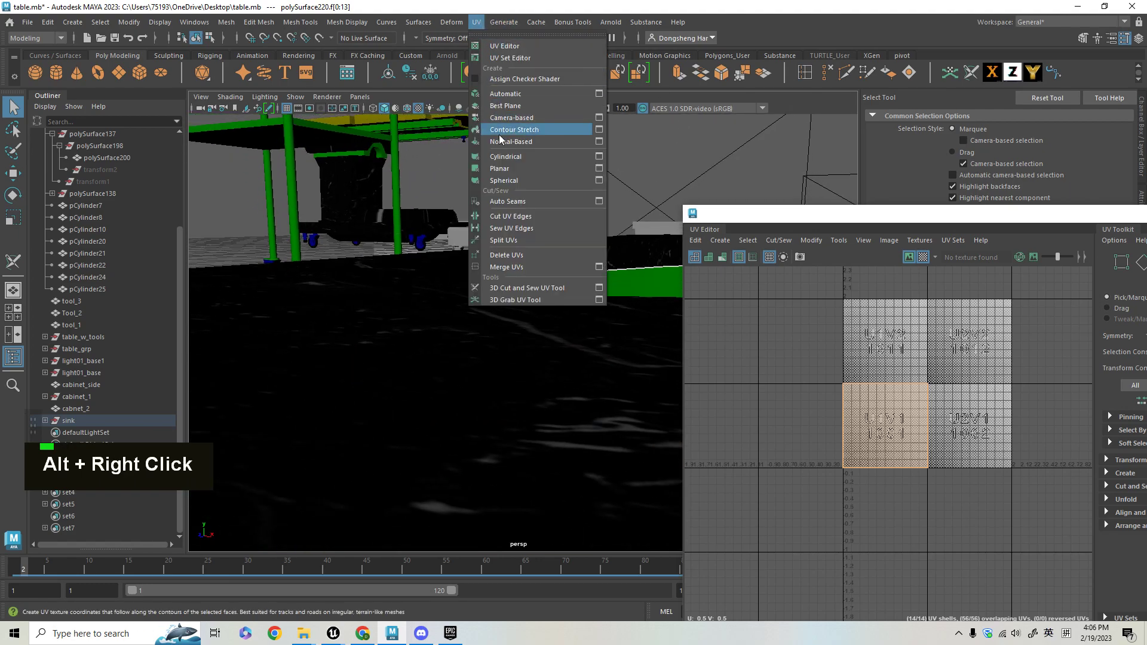
left_click(505, 94)
Examine the checker pattern on the basin's rim strip from several angles
right_click_drag(472, 290, 522, 350, "alt")
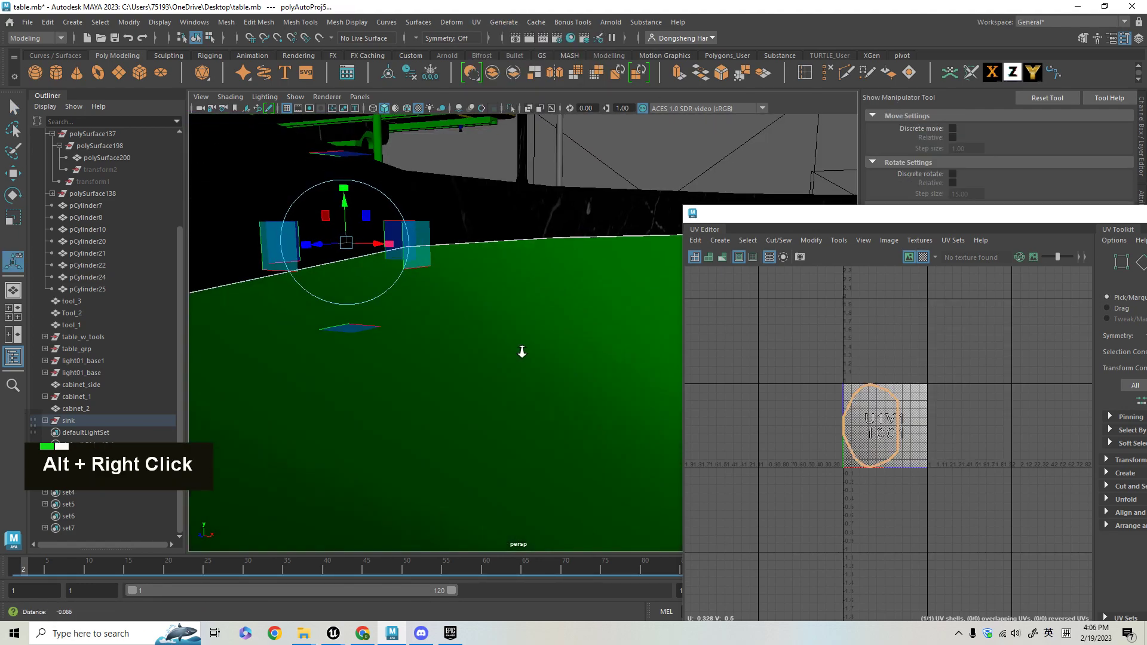
left_click_drag(522, 351, 520, 328, "alt")
right_click_drag(519, 328, 504, 321, "alt")
left_click_drag(504, 321, 351, 405, "alt")
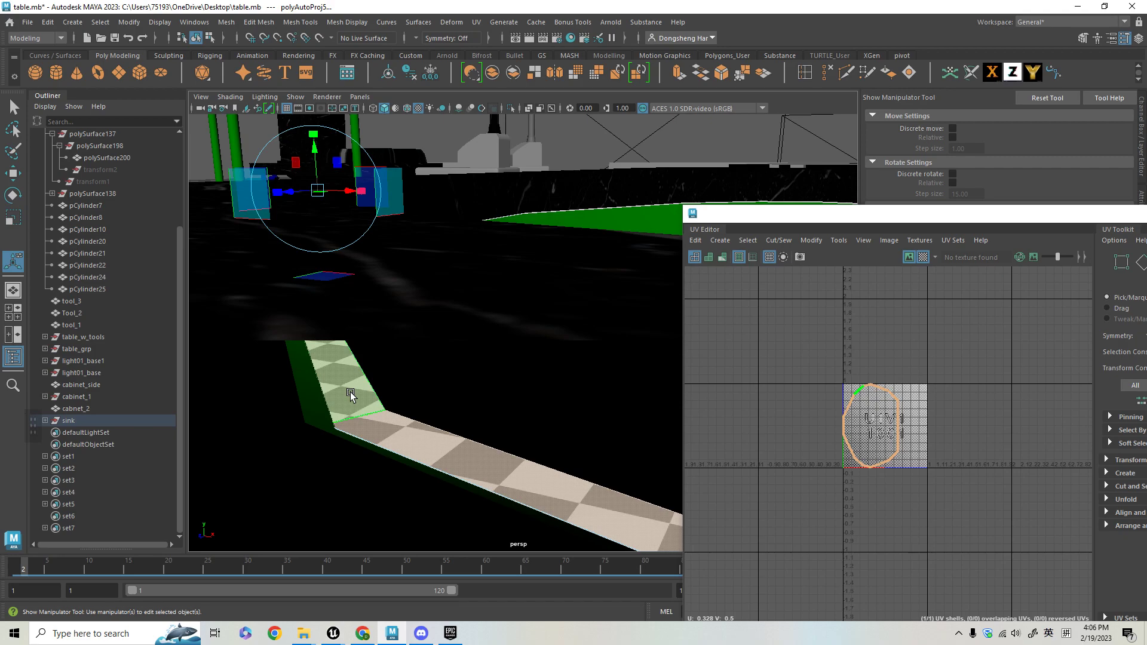
left_click_drag(486, 289, 502, 453, "alt")
right_click_drag(502, 453, 443, 440, "alt")
left_click_drag(443, 440, 453, 321, "alt")
right_click_drag(453, 320, 504, 380, "alt")
left_click_drag(504, 380, 356, 461, "alt")
Return the basin's rim strip to object selection and assign the existing green material to it
key("q")
right_click_drag(356, 279, 404, 268)
right_click_drag(469, 430, 405, 371, "alt")
left_click_drag(404, 370, 437, 387, "alt")
right_click_drag(437, 387, 419, 387, "alt")
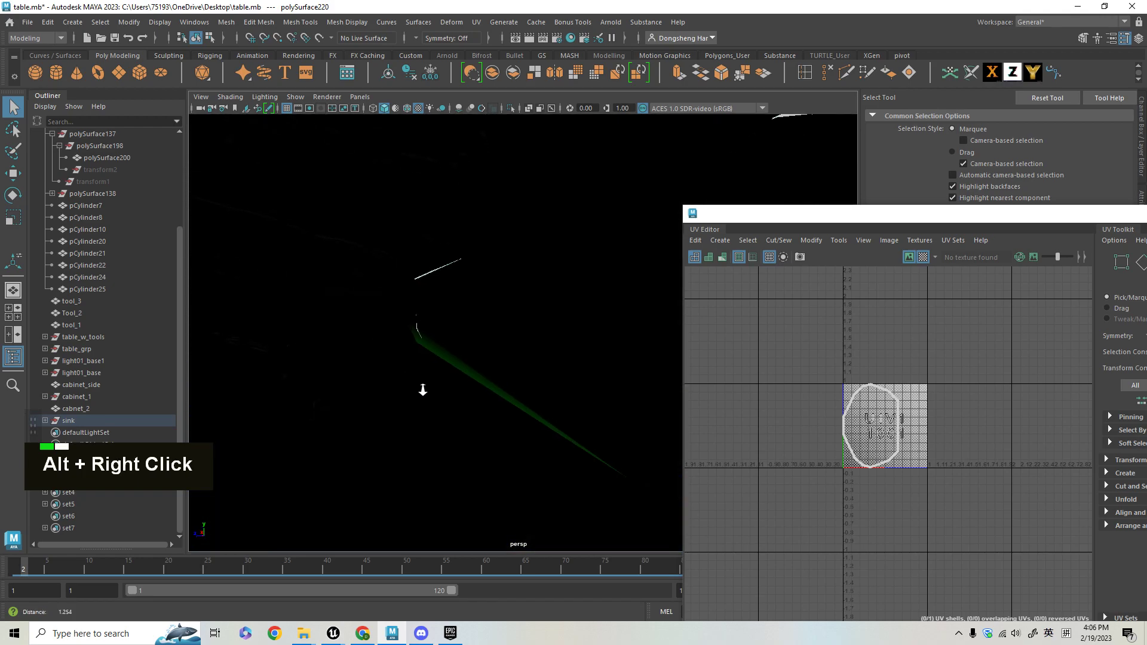
left_click_drag(464, 354, 412, 382, "alt")
right_click_drag(412, 382, 499, 603, "alt")
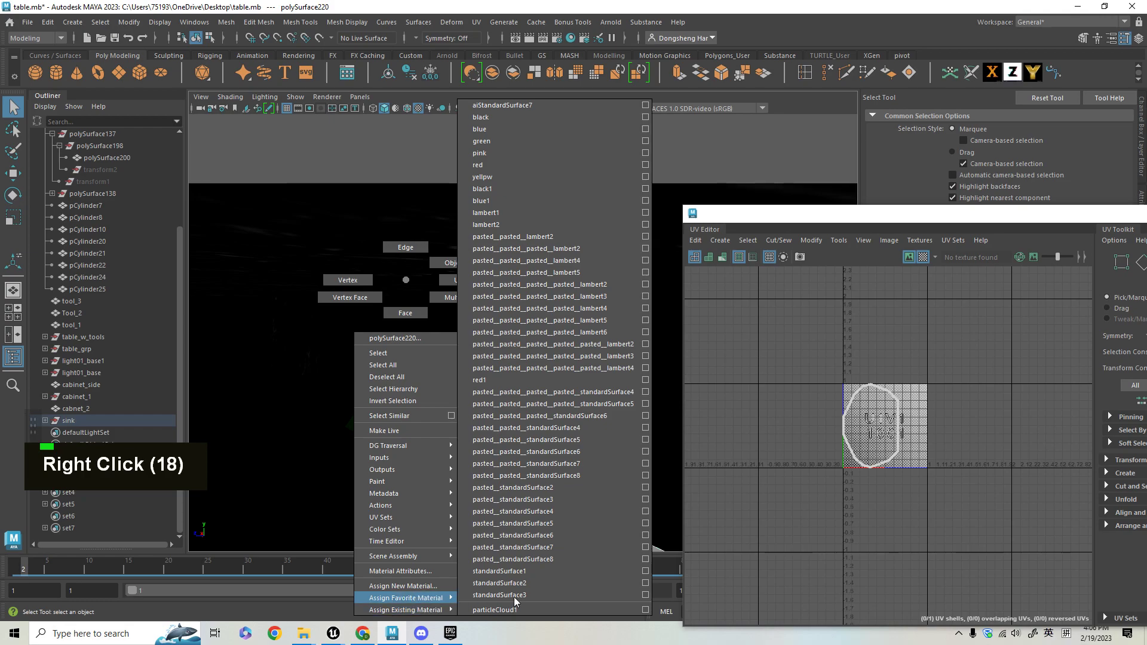
right_click_drag(508, 131, 505, 143)
Close the UV Editor and check the sink and adjoining cabinets in the perspective view
left_click_drag(503, 163, 594, 281, "alt")
key("q")
right_click_drag(594, 281, 273, 300, "alt")
left_click_drag(418, 311, 537, 358, "alt")
right_click_drag(538, 358, 555, 335, "alt")
left_click_drag(962, 215, 624, 215)
left_click(932, 215)
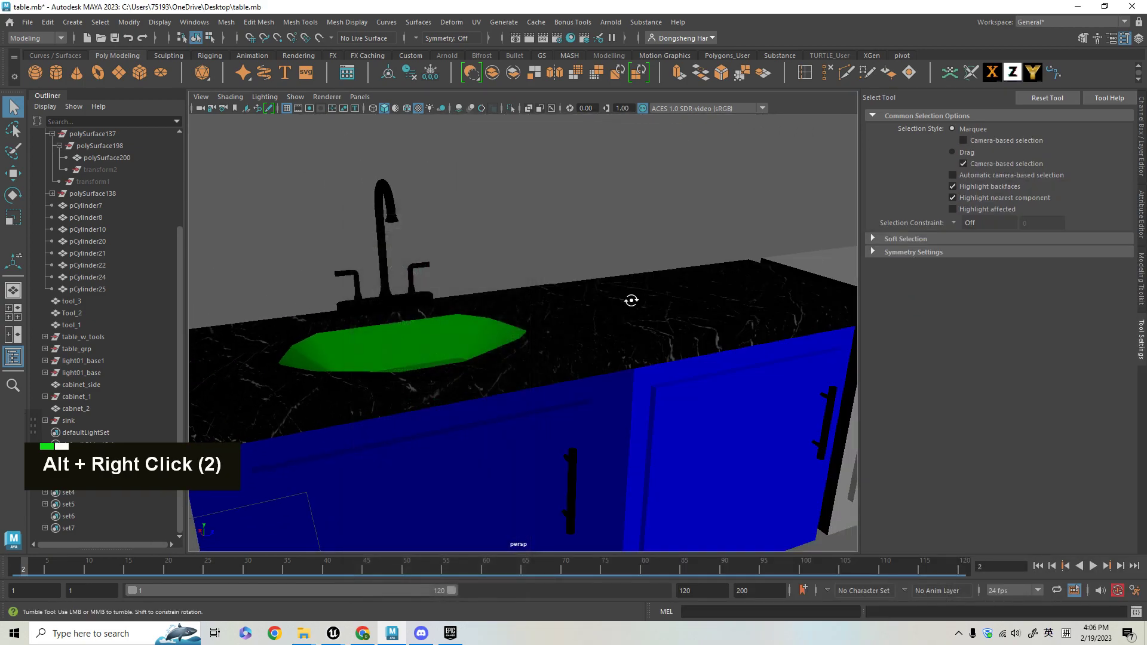
left_click_drag(634, 297, 592, 322, "alt")
right_click_drag(591, 323, 549, 353, "alt")
Select the sink group, set the timeline to frame 1 and export the selection as FBX over the existing sink.fbx
left_click(107, 418)
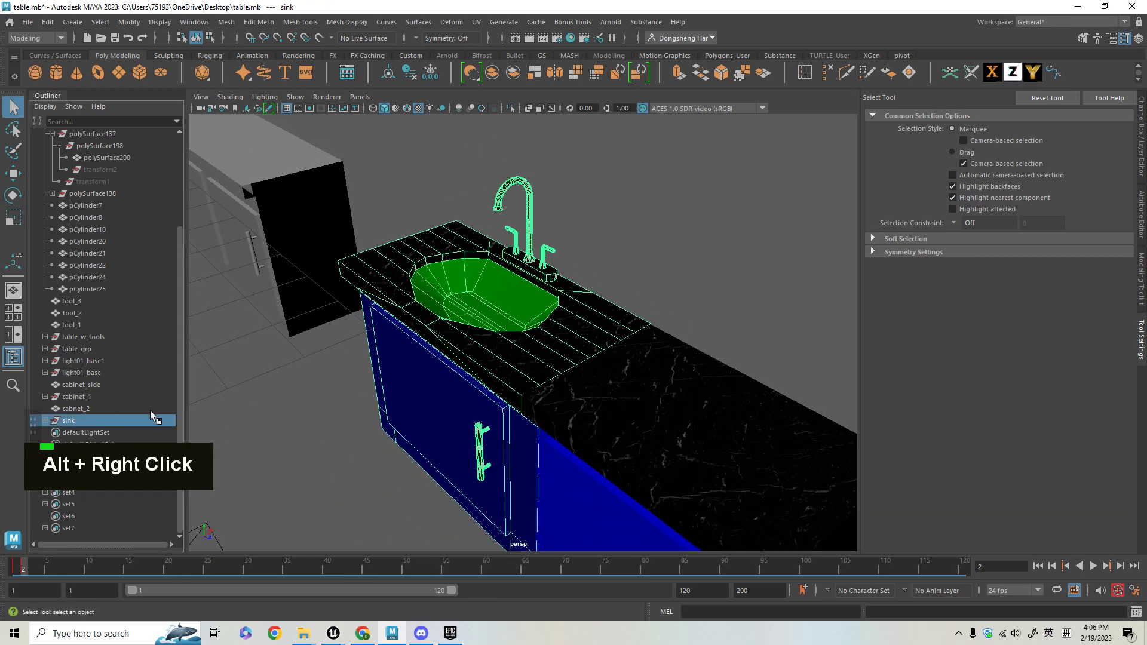
left_click_drag(239, 418, 281, 418, "alt")
left_click_drag(27, 567, 18, 569)
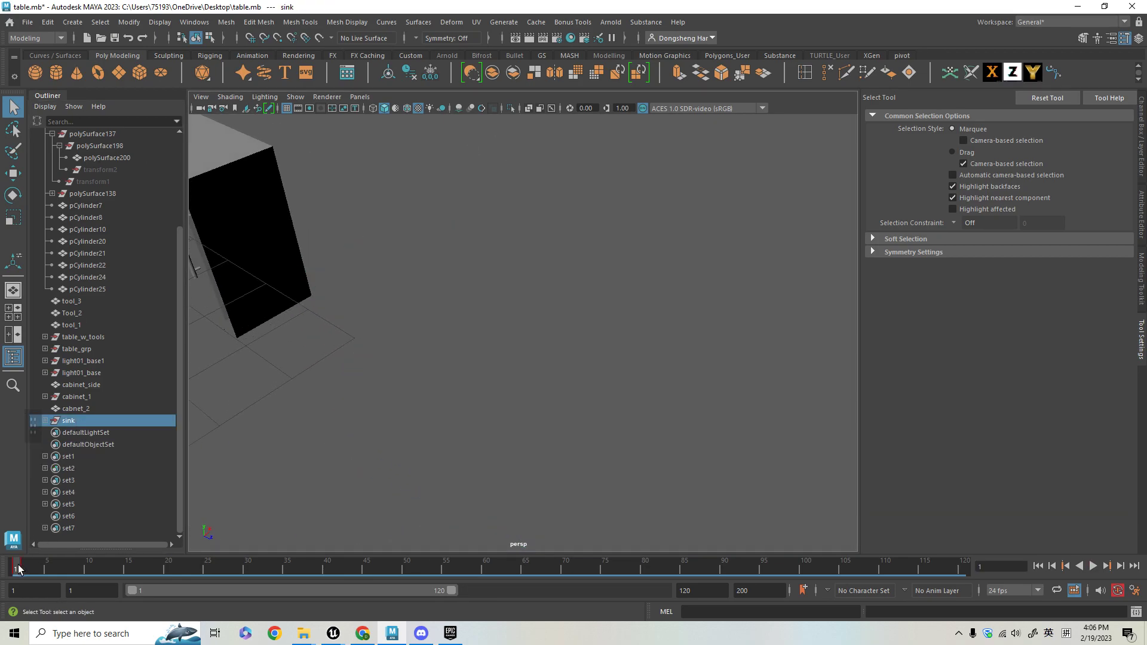
left_click(28, 22)
left_click(98, 181)
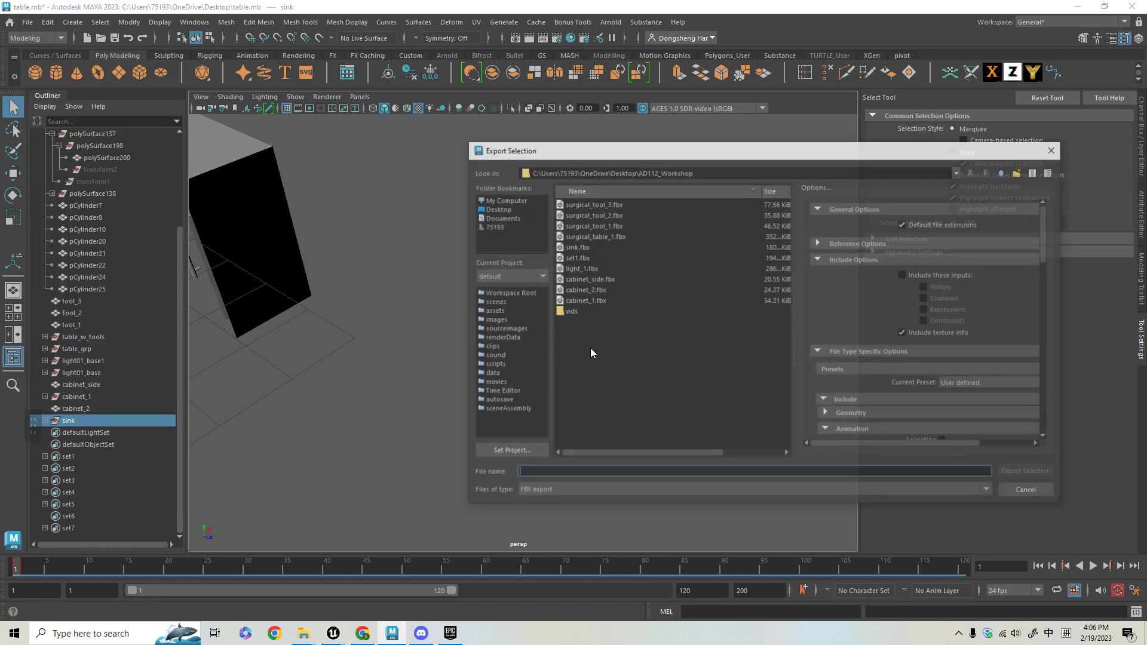
double_click(577, 247)
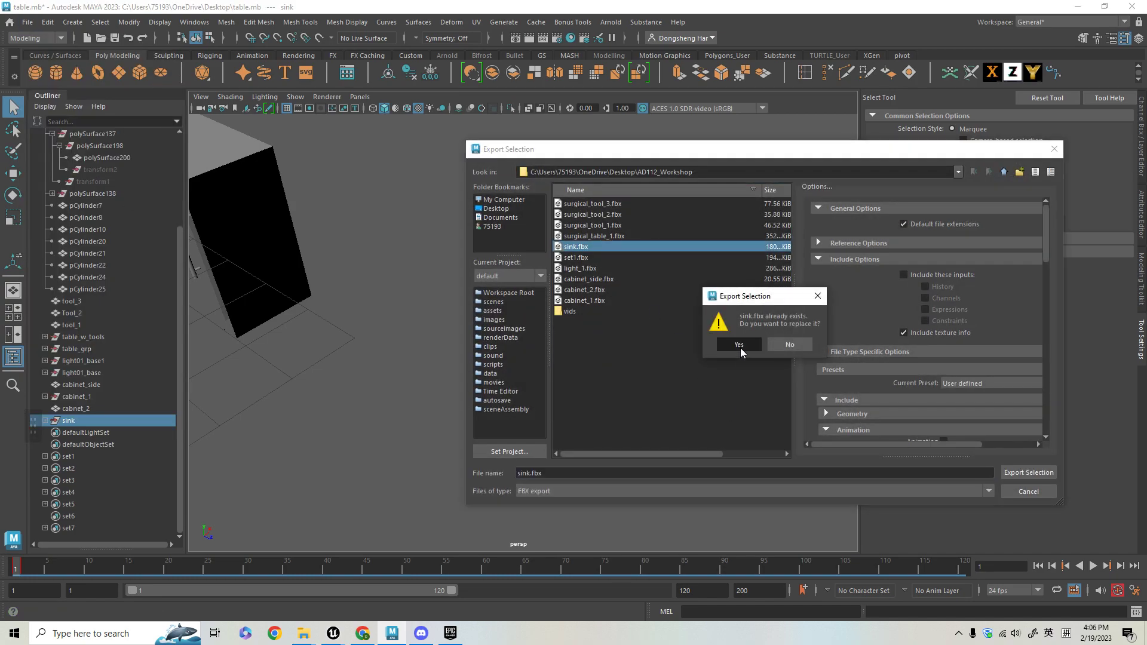
left_click(742, 341)
Switch to Unreal Editor, reimport the sink's base mesh from the updated FBX and close the mesh editor
left_click(306, 586)
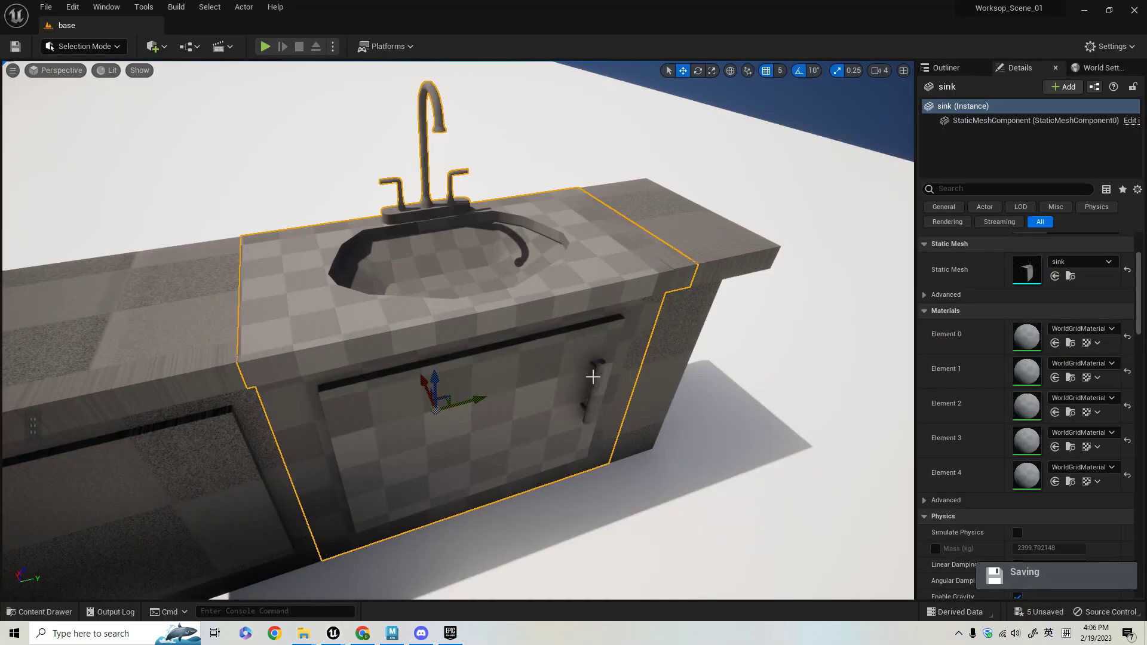
left_click(44, 615)
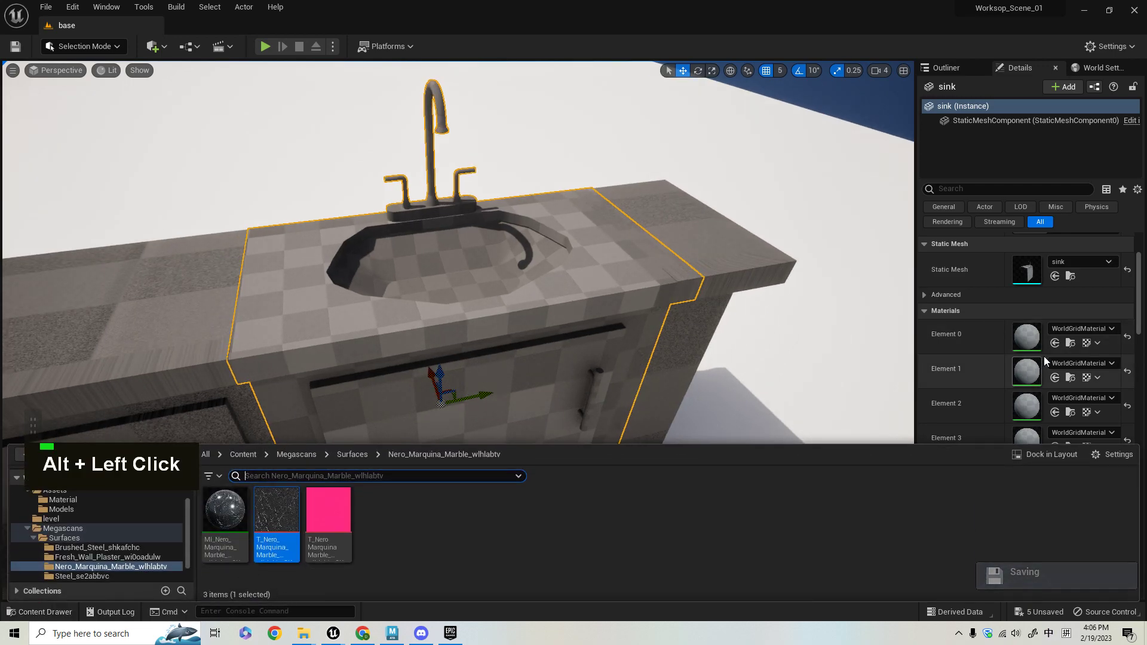
double_click(1027, 270)
left_click(309, 171)
left_click(1045, 130)
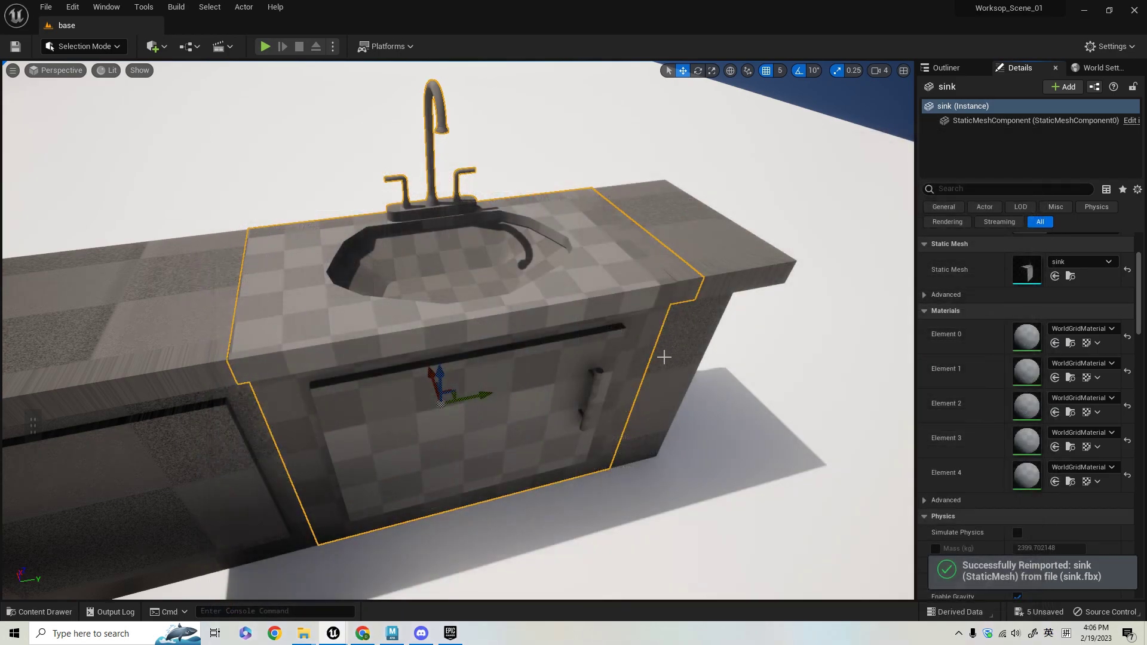
Open the sink mesh from the level and delete its unused lambert1 material slot
left_click_drag(666, 352, 603, 358, "alt")
right_click_drag(603, 358, 604, 340, "alt")
left_click_drag(603, 340, 632, 287, "alt")
right_click_drag(632, 287, 632, 269, "alt")
left_click_drag(632, 269, 553, 318, "alt")
right_click_drag(552, 318, 815, 333, "alt")
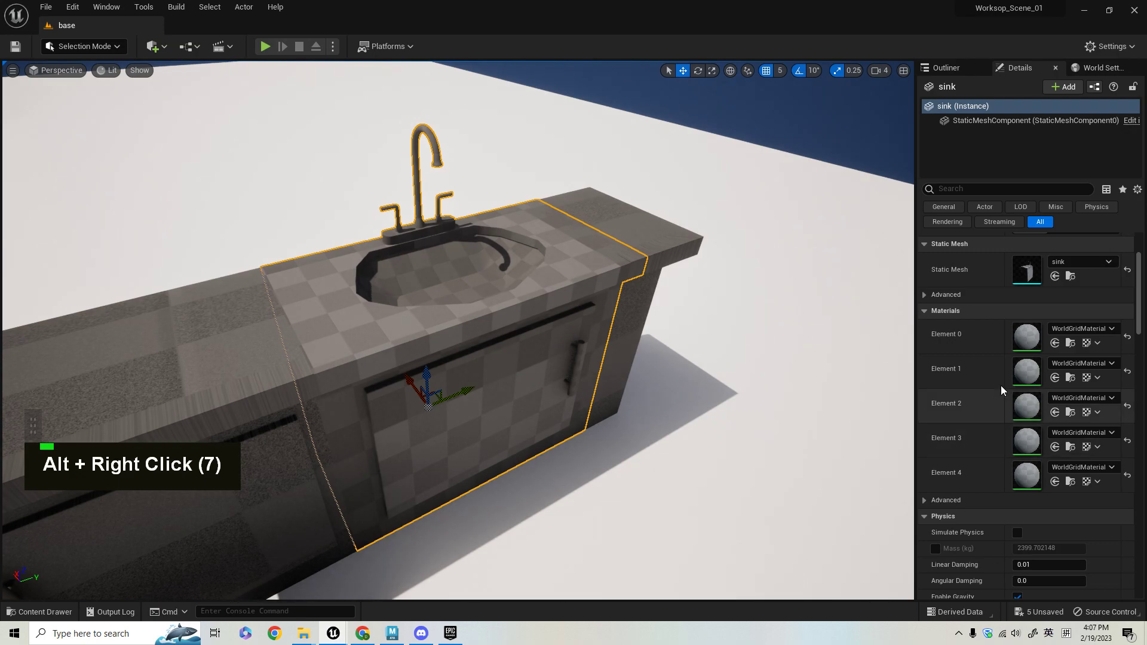
double_click(1036, 281)
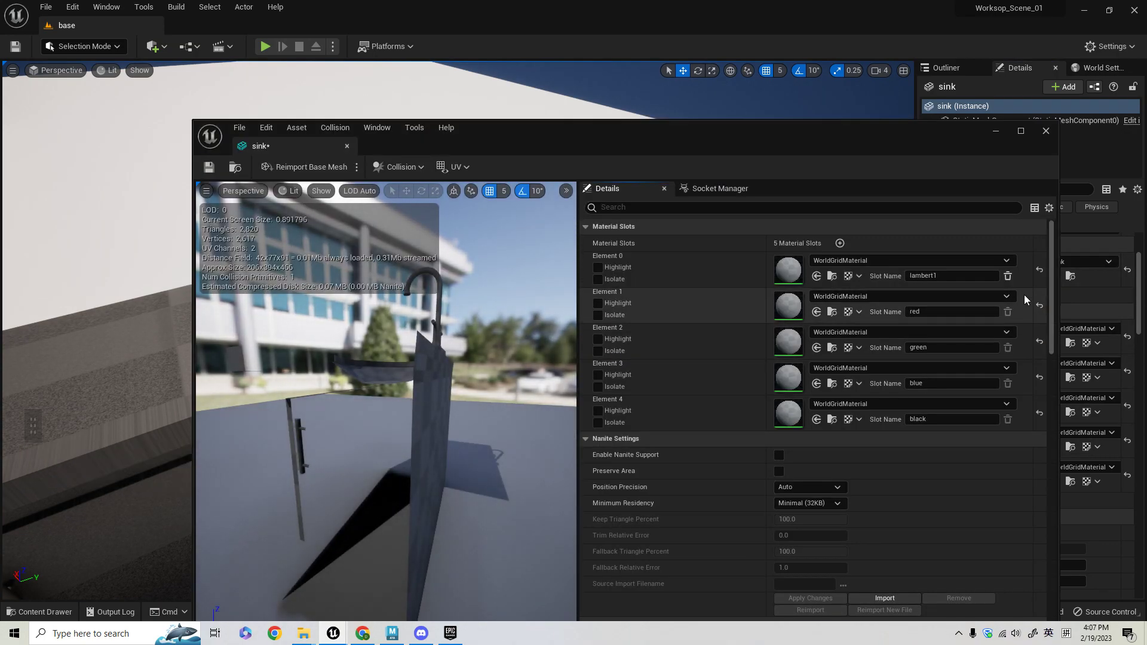
left_click(1008, 276)
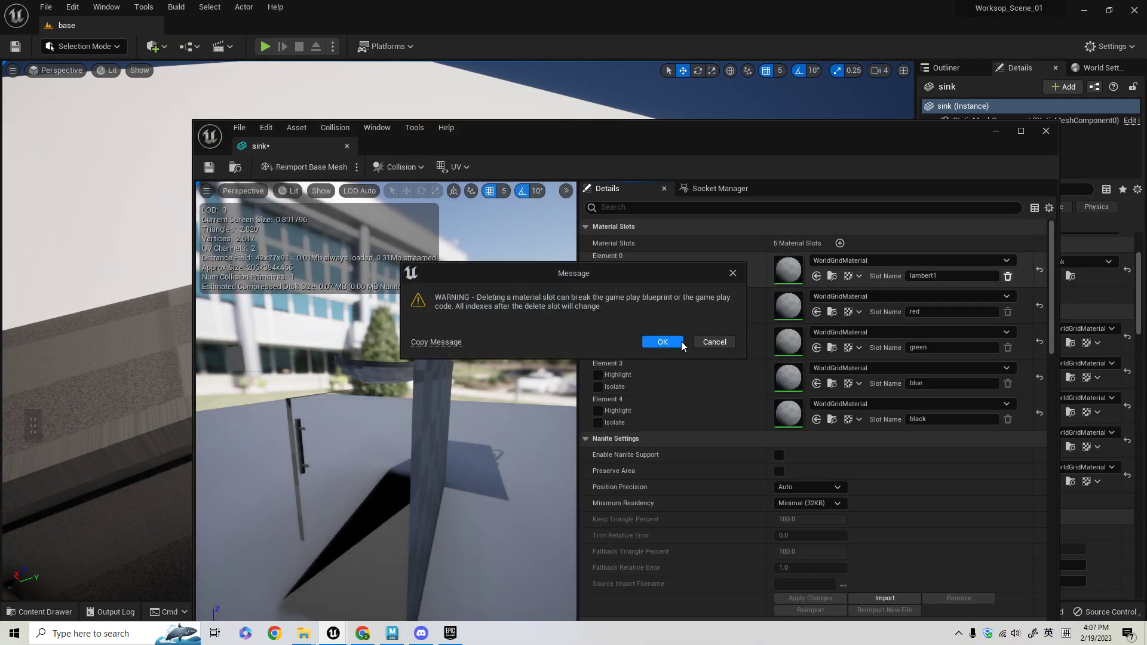
left_click(681, 343)
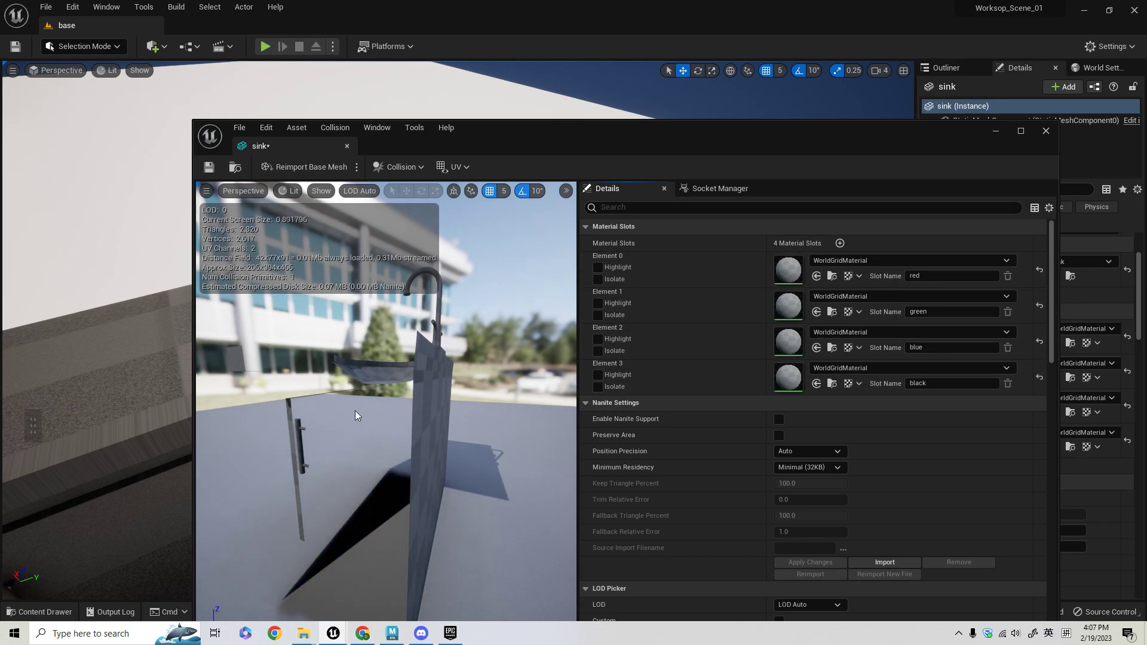
Highlight the red countertop slot and assign the MI_Nero_Marquina_Marble_wlhlabtv_2K material to it
left_click_drag(205, 394, 206, 370, "alt")
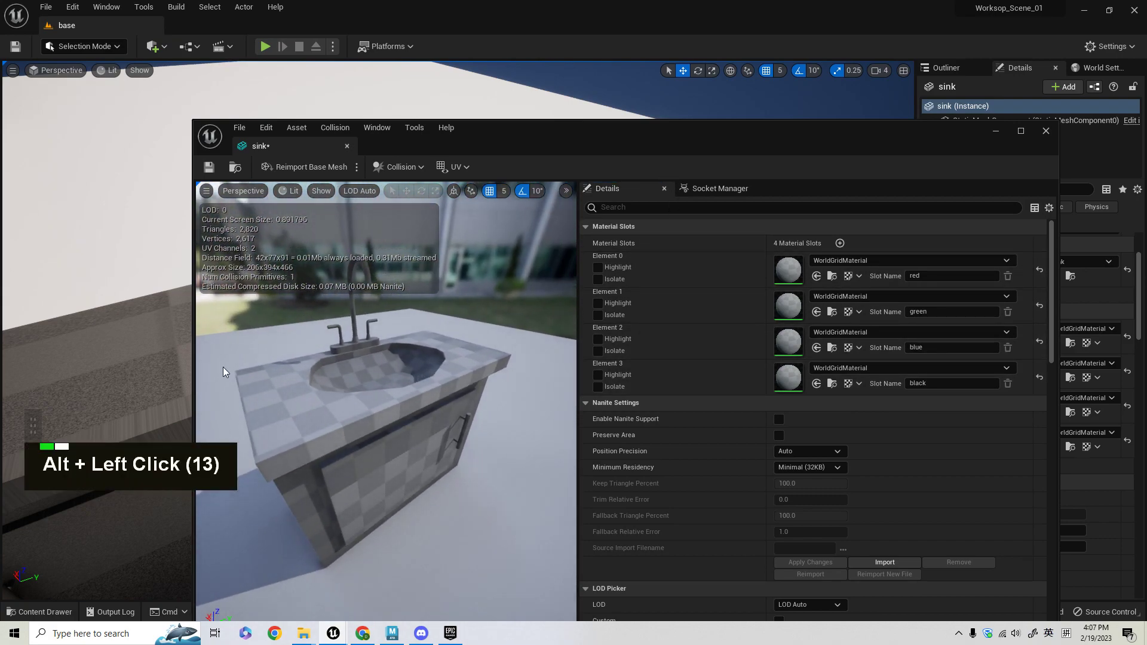
left_click(597, 267)
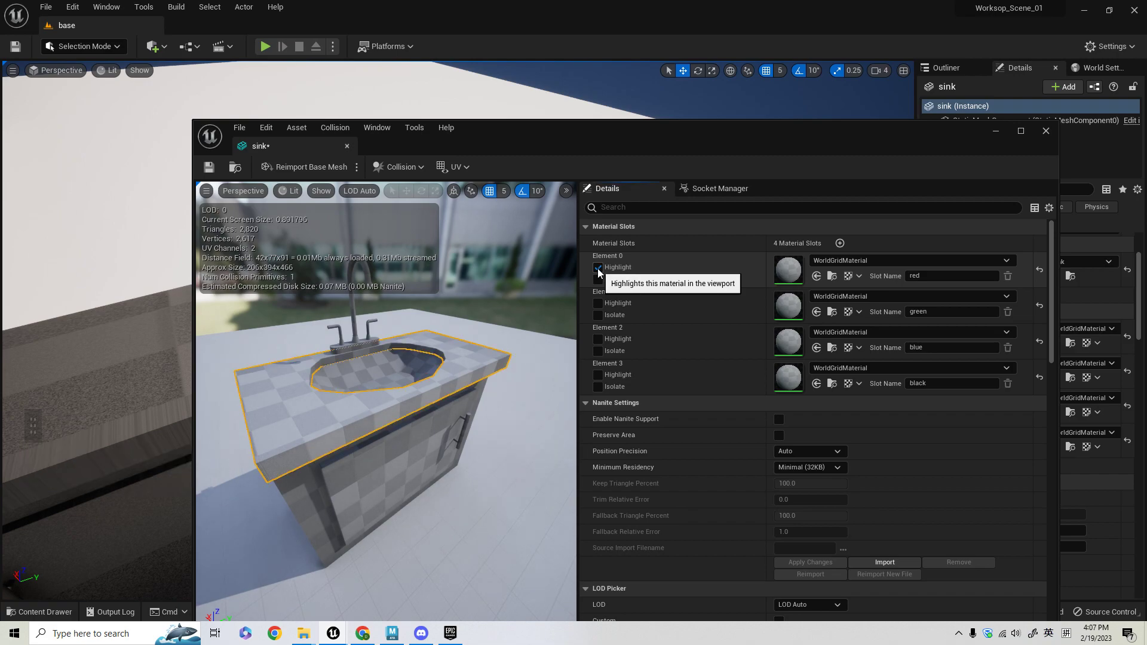
left_click(872, 261)
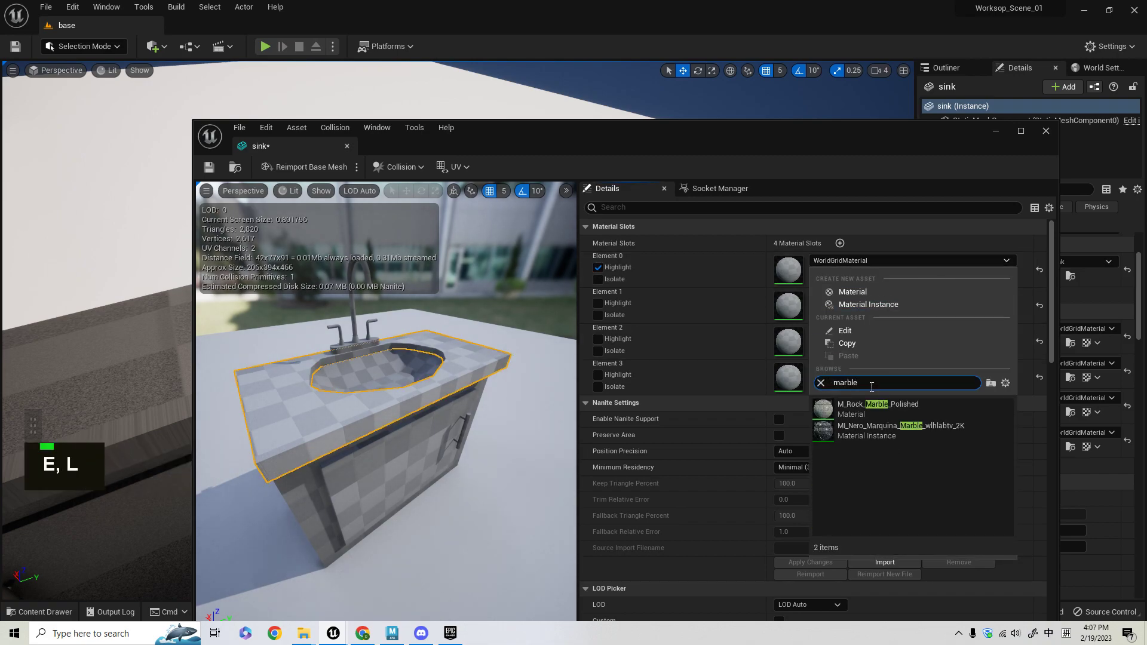
left_click(852, 439)
left_click_drag(360, 324, 359, 324, "alt")
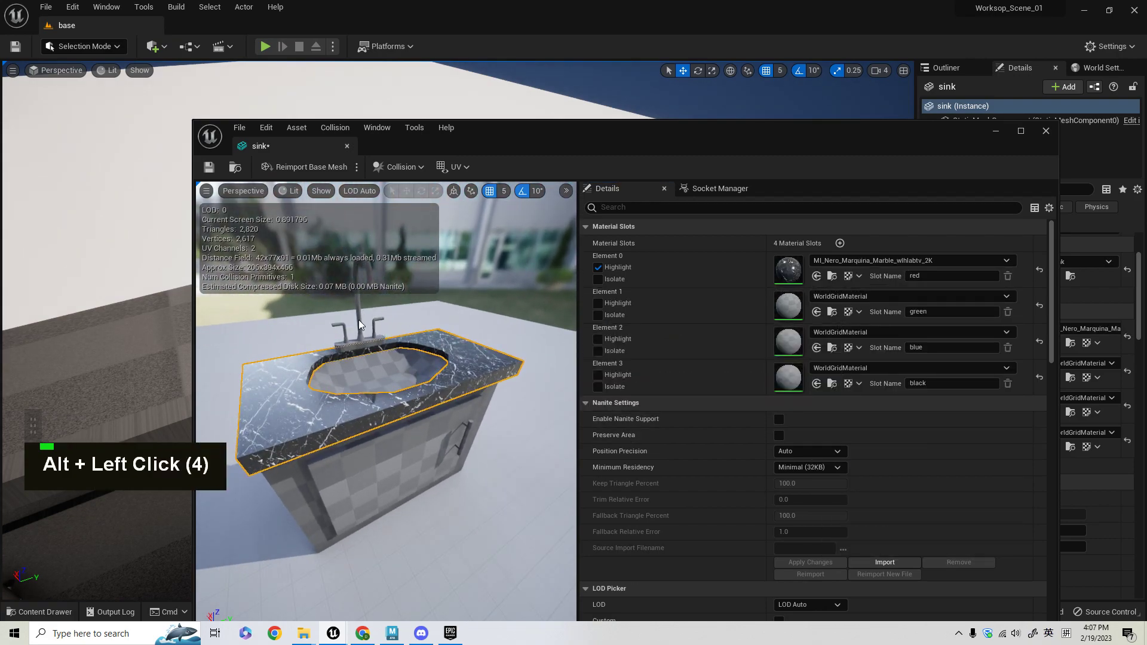
Highlight the sink's blue cabinet slot and assign the MI_Fresh_Wall_Plaster_wi0oadulw_2K material to it
left_click(598, 304)
left_click(597, 304)
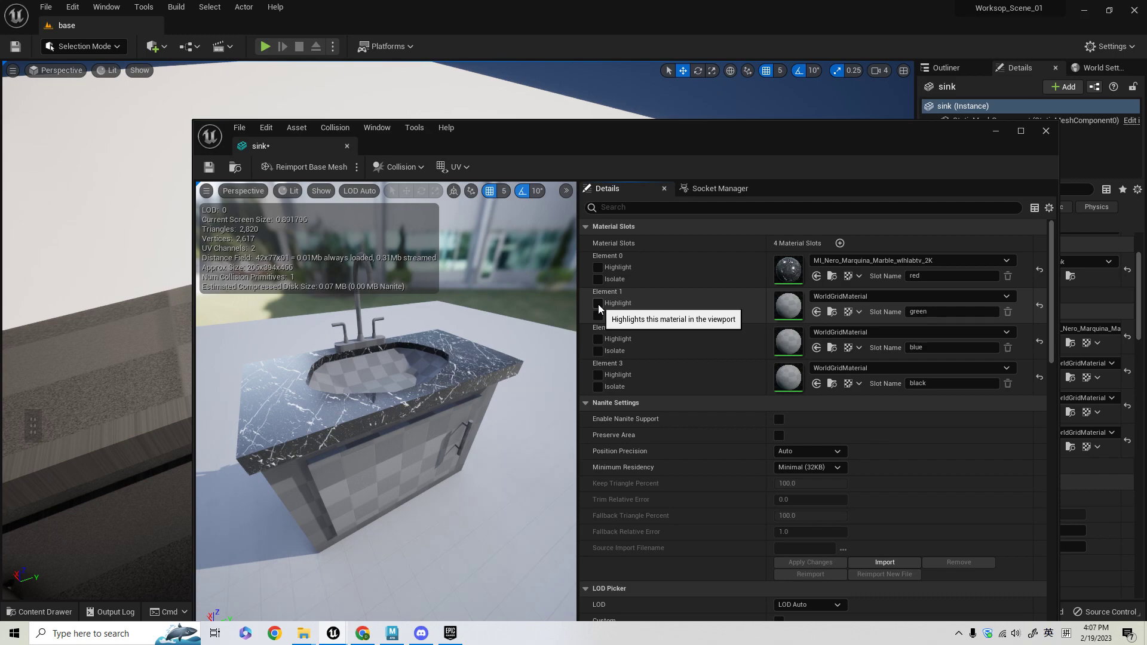
left_click(597, 338)
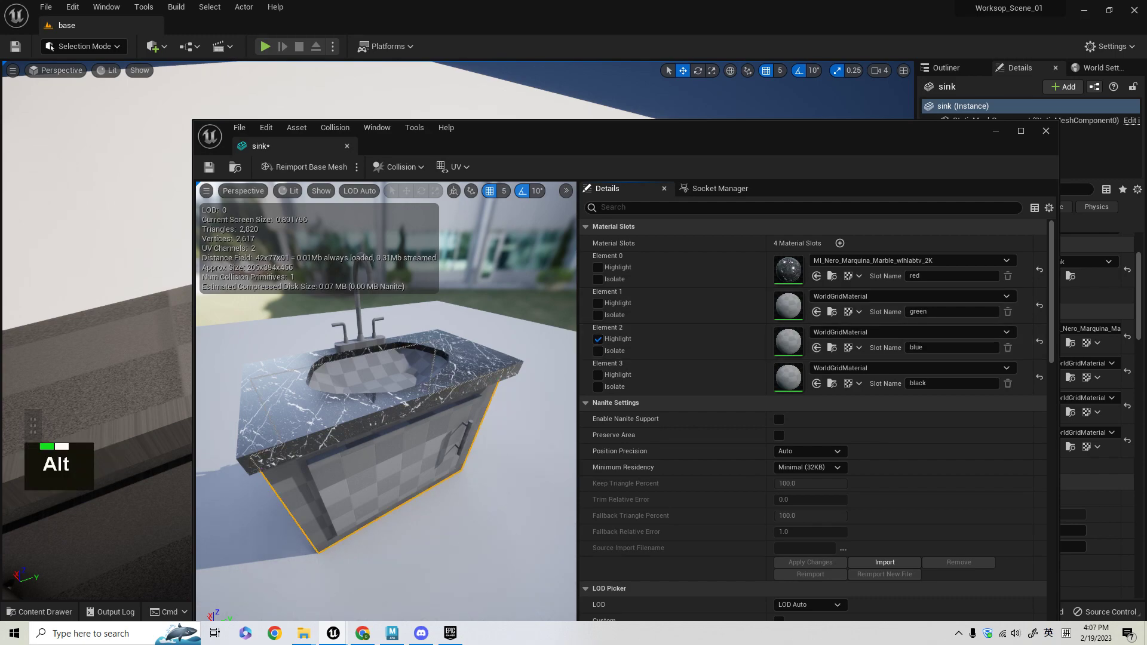
left_click_drag(375, 427, 419, 428, "alt")
left_click(859, 332)
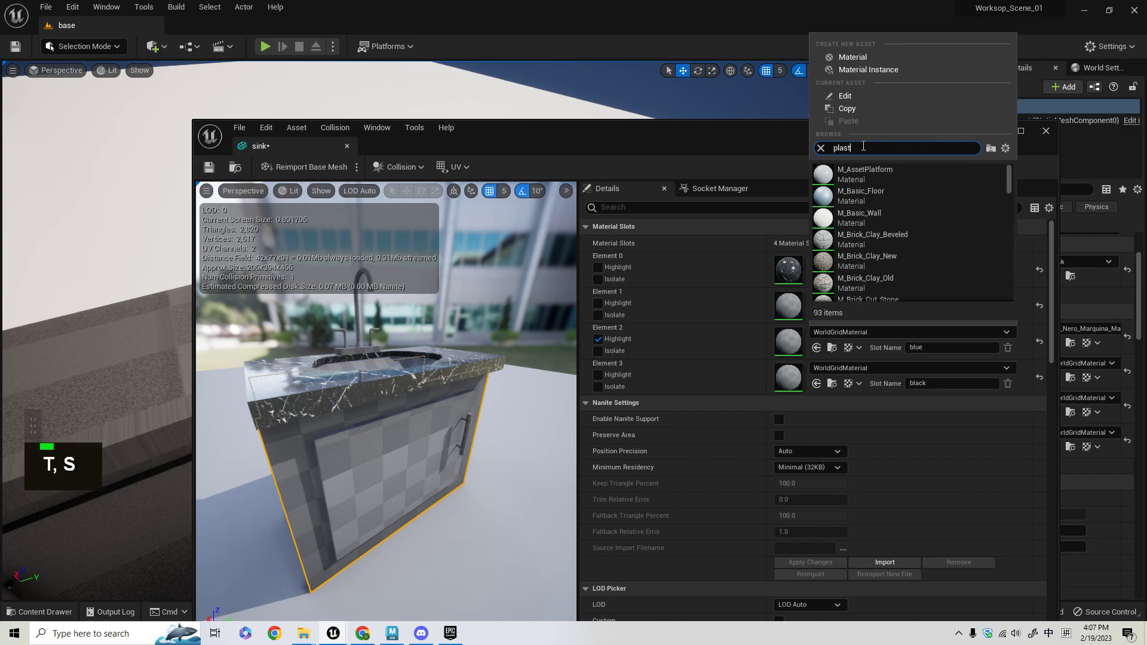
left_click(871, 173)
left_click_drag(467, 465, 538, 448, "alt")
left_click_drag(370, 356, 371, 395, "alt")
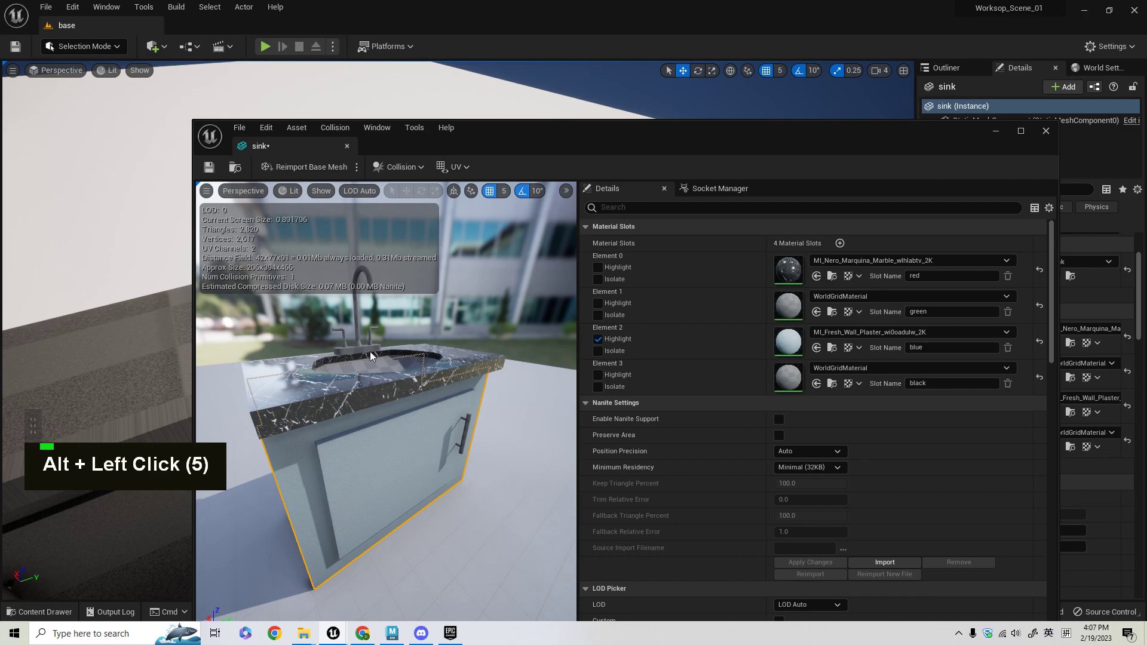
Identify the black slot by highlighting it, search materials for steel and assign M_Metal_Burnished_Steel to it
left_click(597, 374)
left_click(598, 375)
left_click(879, 366)
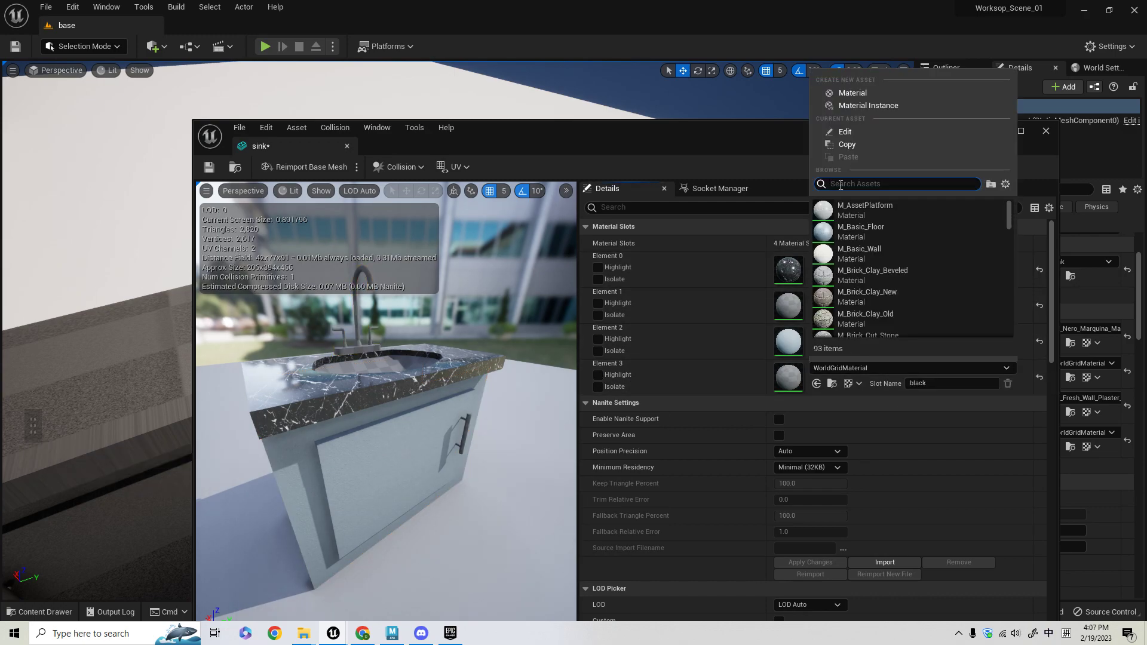
type("steel")
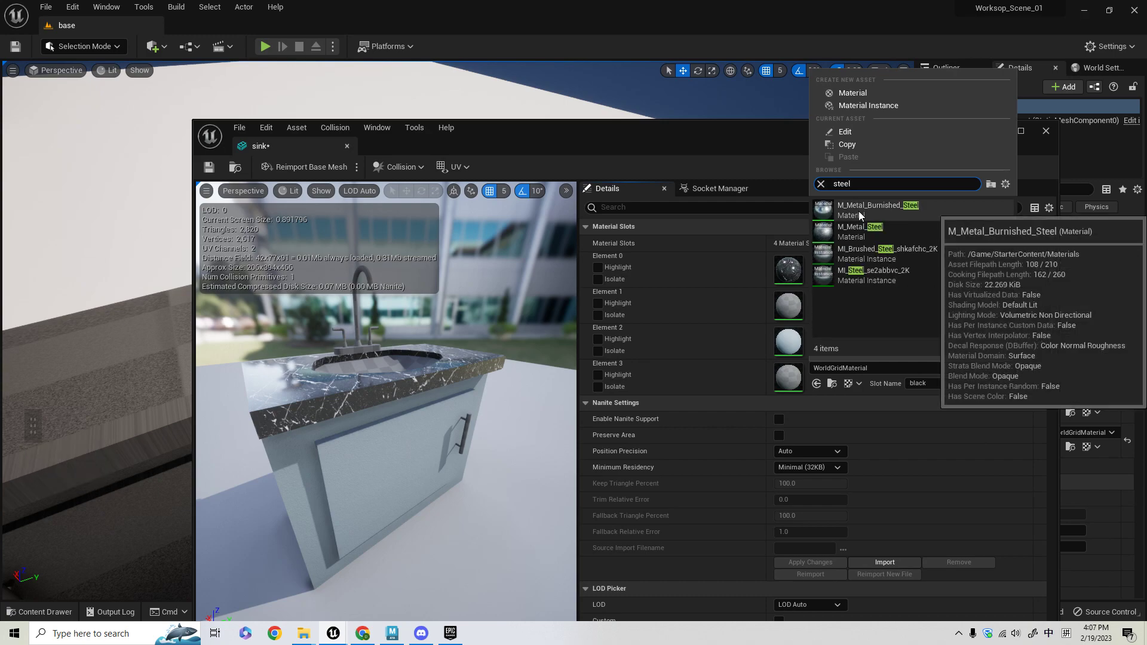
left_click(887, 207)
Examine the steel faucet, its base and the basin up close, and check the whole sink in the mesh preview
mouse_move(425, 378)
right_mouse_down("alt")
mouse_move(597, 366)
mouse_move(425, 378)
right_mouse_up("alt")
left_click_drag(425, 377, 448, 382, "alt")
right_click_drag(410, 378, 472, 378, "alt")
middle_click_drag(410, 378, 526, 501, "alt")
left_click_drag(410, 377, 508, 388, "alt")
middle_click_drag(410, 377, 573, 412, "alt")
mouse_move(410, 377)
left_mouse_down("alt")
mouse_move(358, 341)
mouse_move(326, 337)
mouse_move(320, 355)
mouse_move(397, 370)
left_mouse_up("alt")
right_click_drag(410, 378, 364, 377, "alt")
left_click_drag(409, 378, 356, 319, "alt")
right_click_drag(409, 378, 472, 377, "alt")
left_click_drag(410, 377, 417, 353, "alt")
right_click_drag(409, 377, 465, 378, "alt")
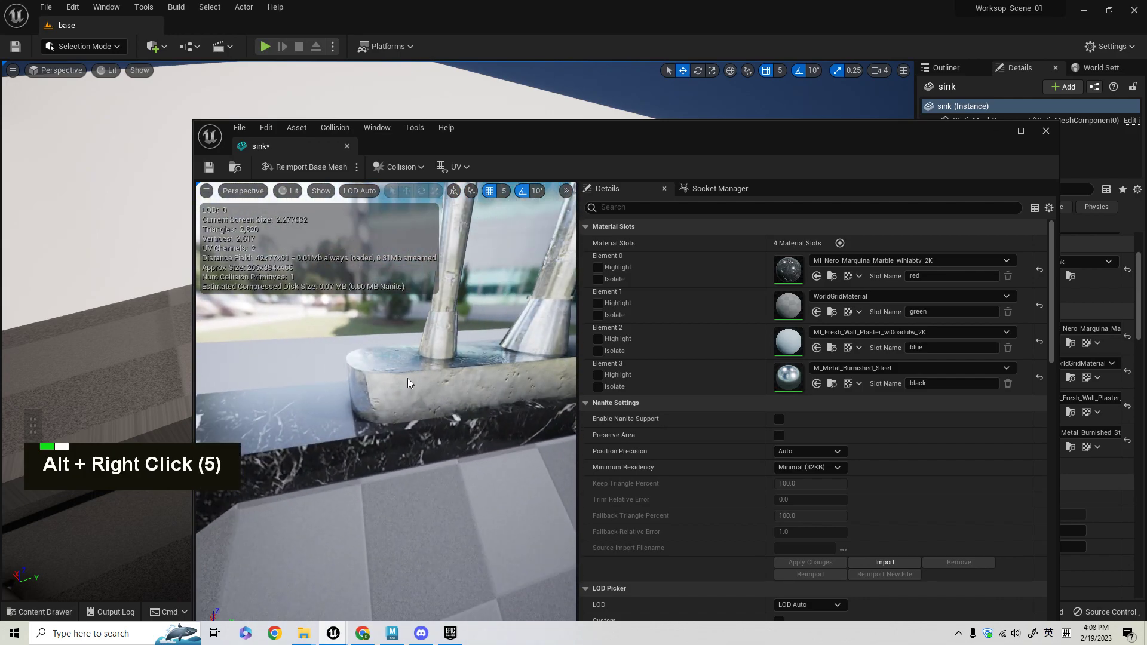
left_click_drag(410, 382, 407, 386, "alt")
right_click_drag(482, 446, 412, 447, "alt")
left_click_drag(481, 446, 432, 293, "alt")
middle_click_drag(503, 497, 439, 472, "alt")
right_click_drag(503, 496, 454, 478, "alt")
left_click_drag(404, 415, 415, 448, "alt")
right_click_drag(404, 416, 418, 417, "alt")
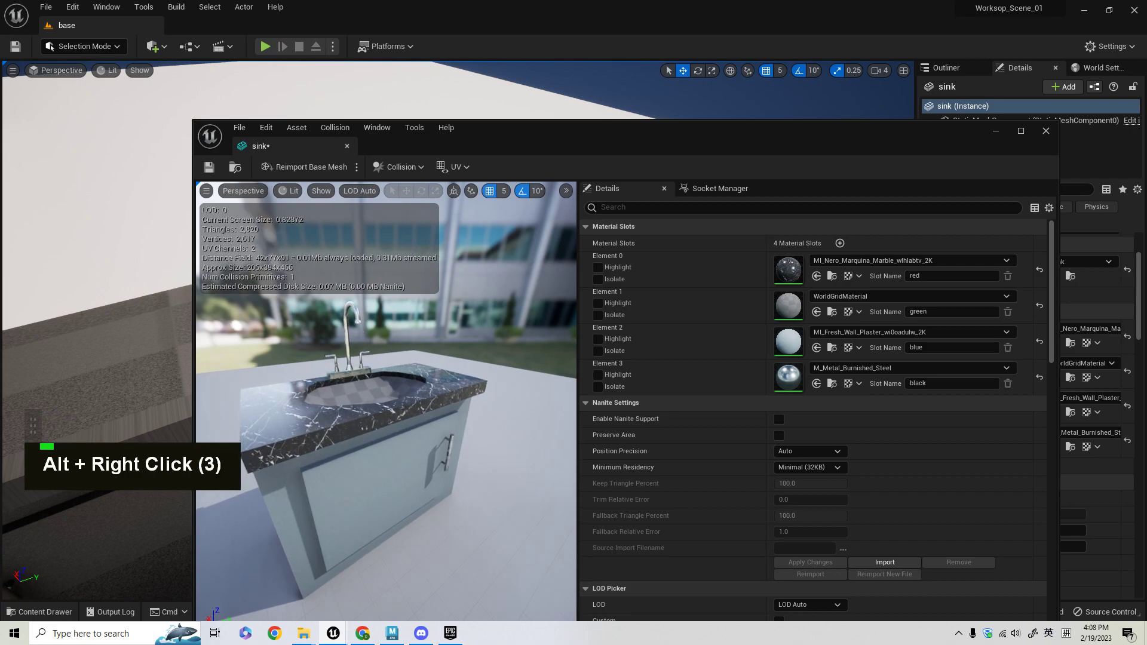
Save the sink mesh and minimise its editor window to return to the level
left_click_drag(540, 138, 652, 52)
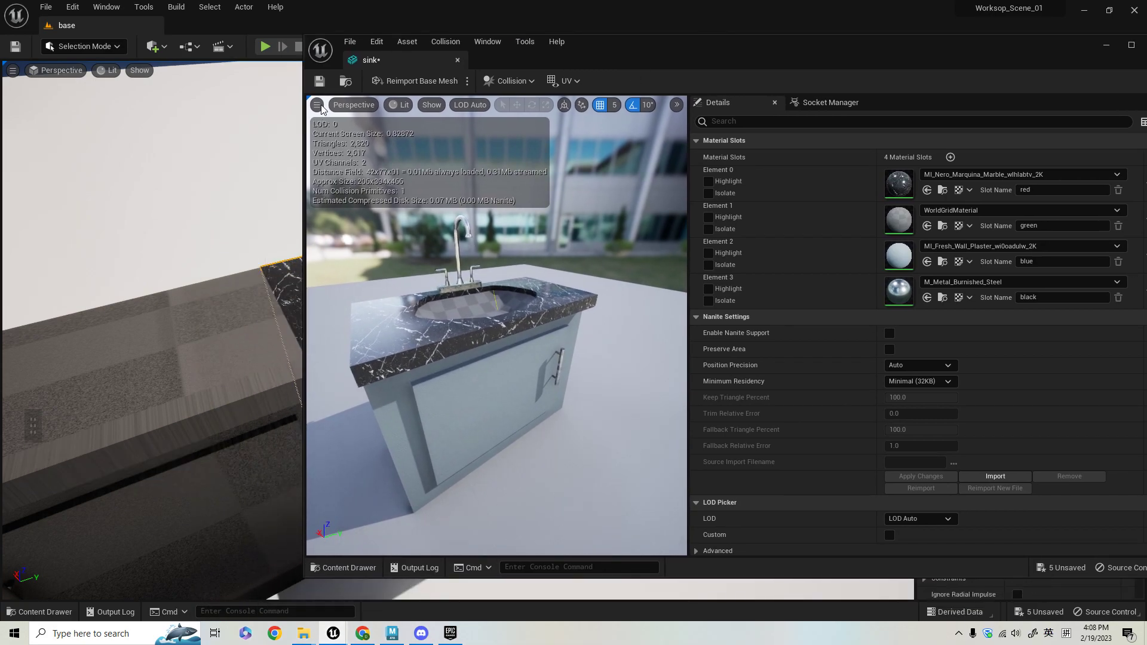
left_click(39, 612)
left_click_drag(949, 45, 678, 74)
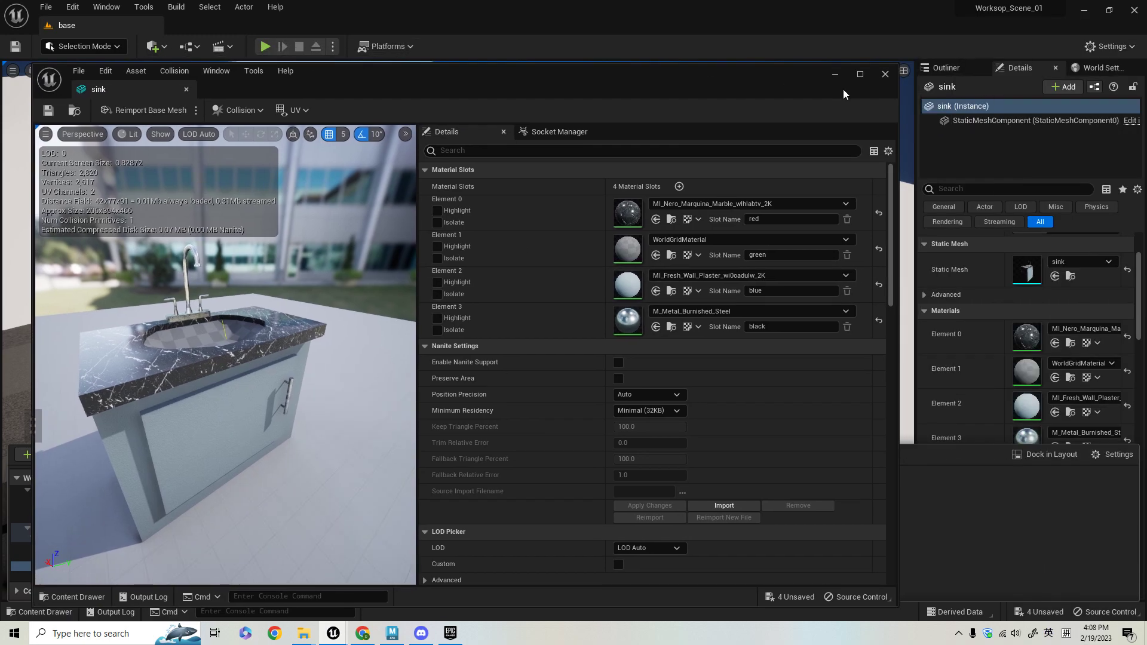
left_click(842, 75)
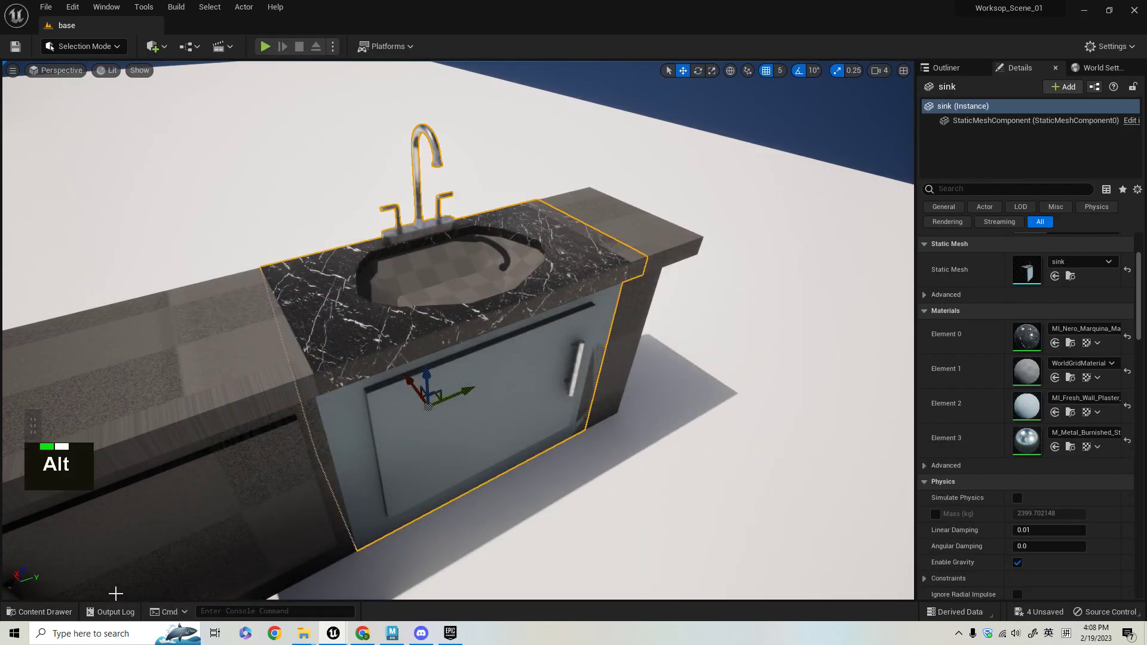
Open the Quixel Bridge content library from the project's content browser
left_click(57, 612)
right_click(421, 550)
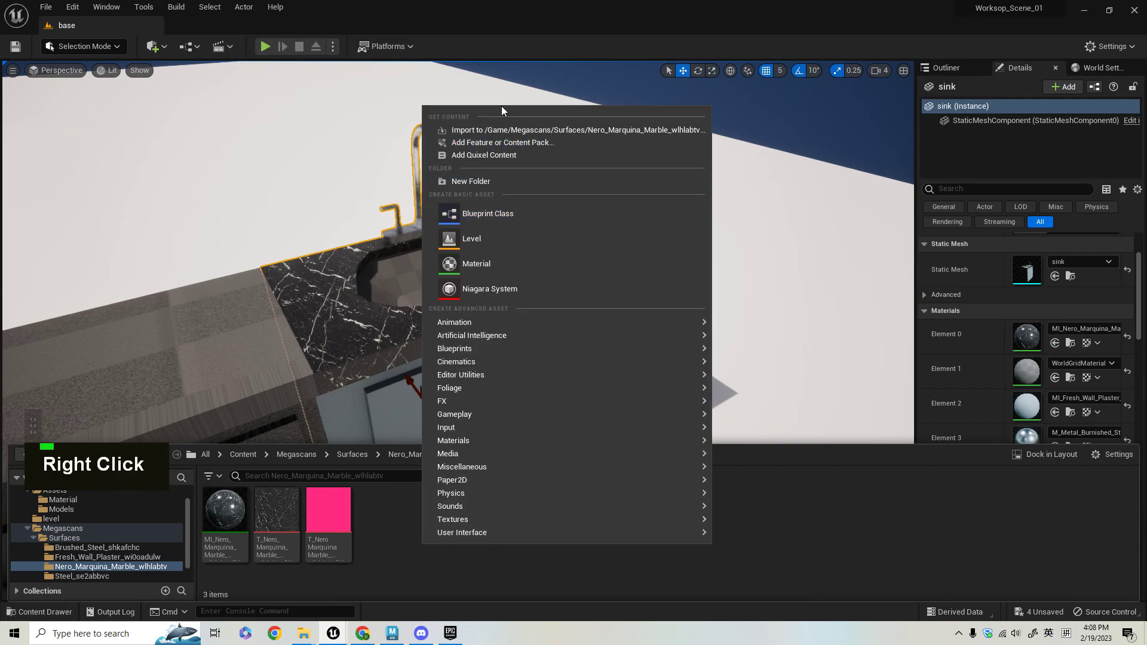
left_click(484, 155)
scroll(213, 430, "down", 4)
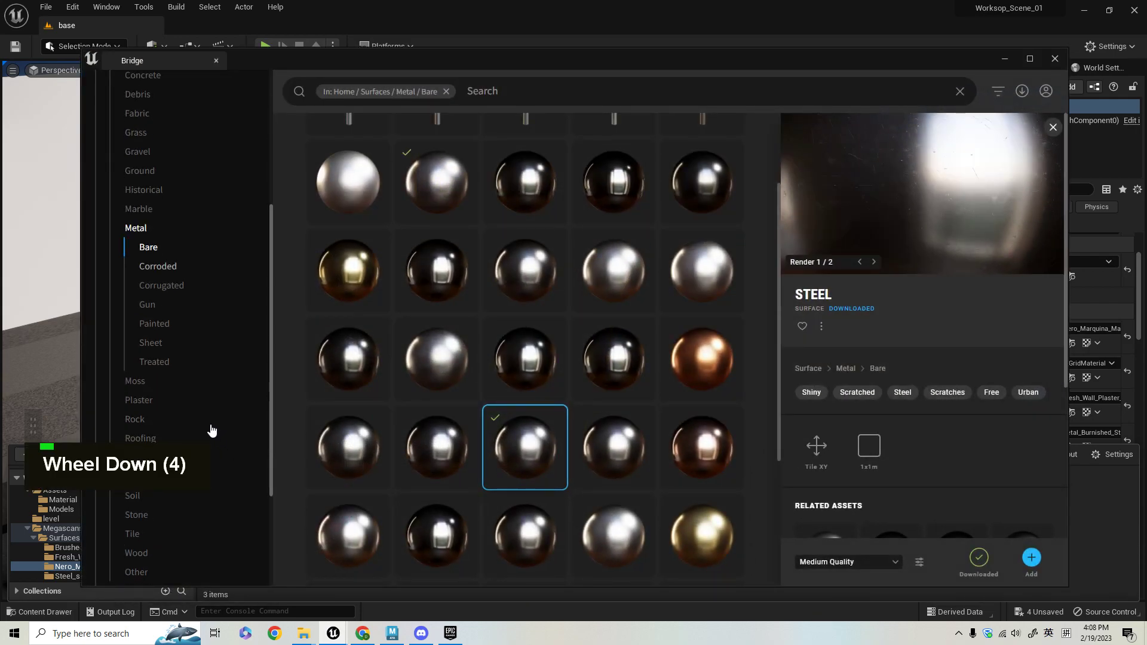
Clear the bare metal category filter, search Bridge for ceramic and limit the results to surfaces
left_click(447, 92)
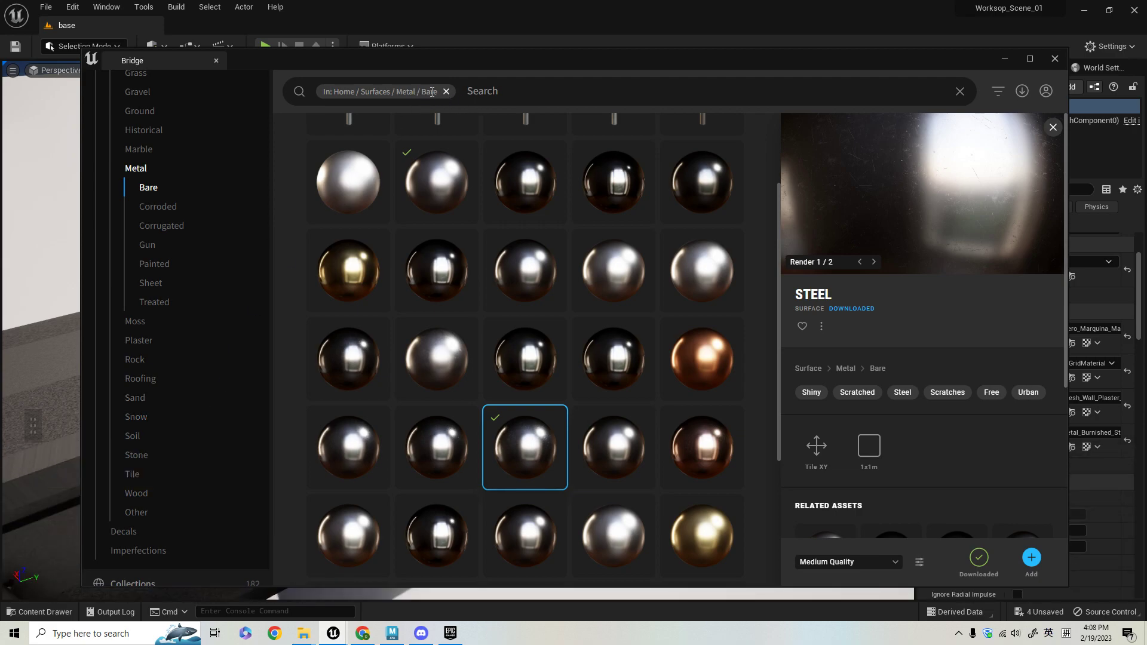
left_click(433, 92)
type("cera")
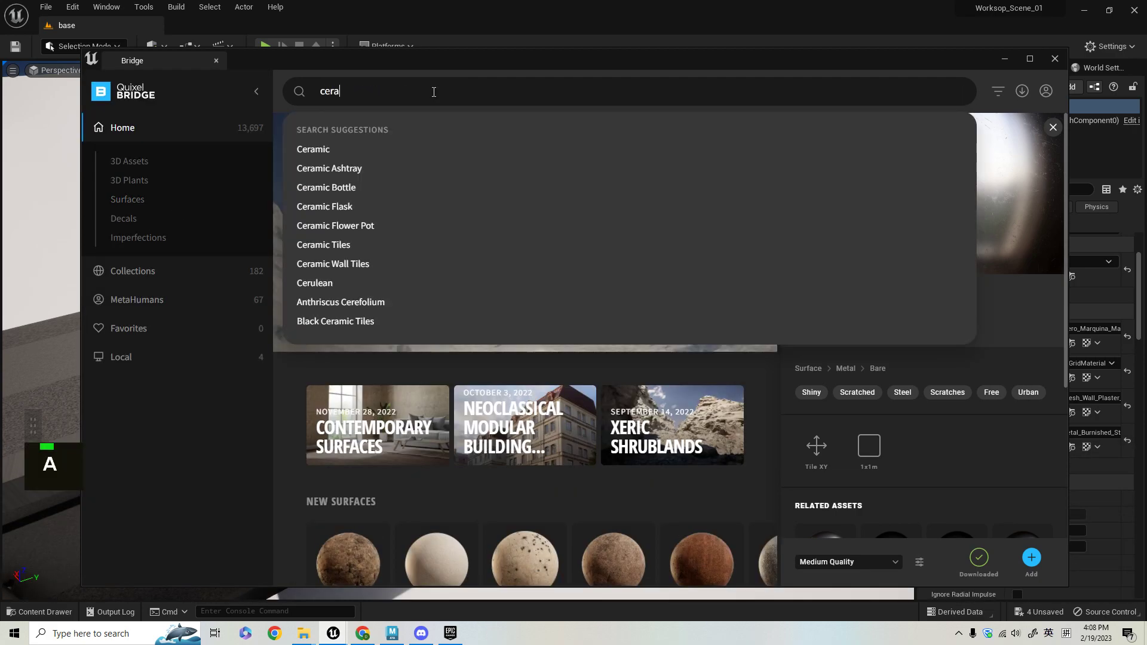
type("mic")
key("Return")
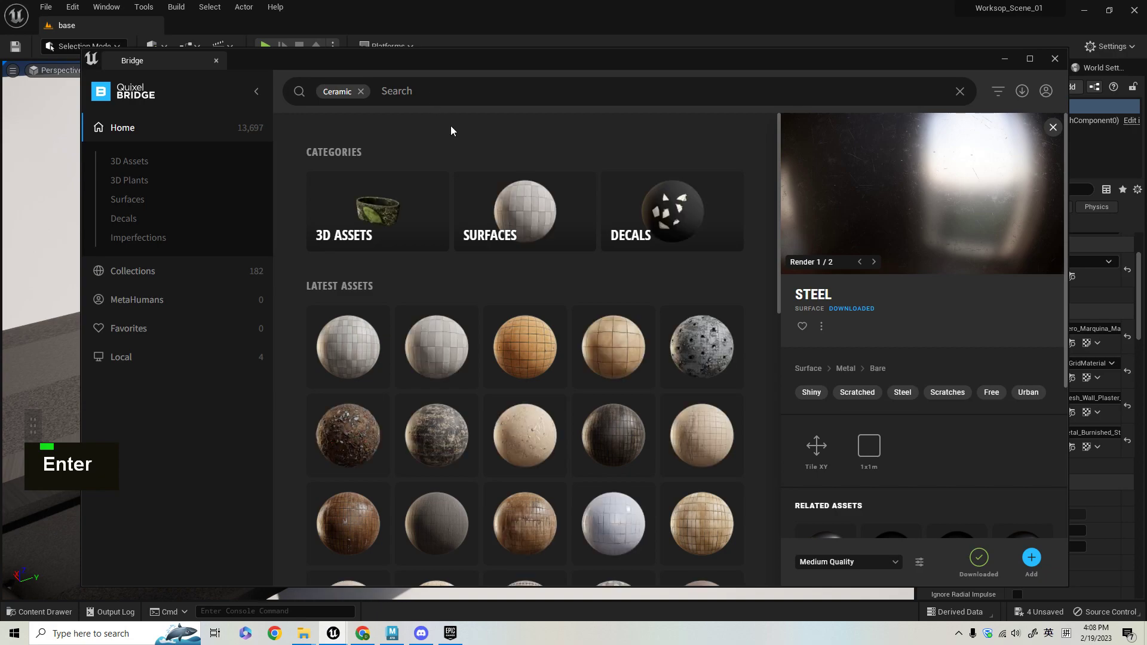
left_click(523, 228)
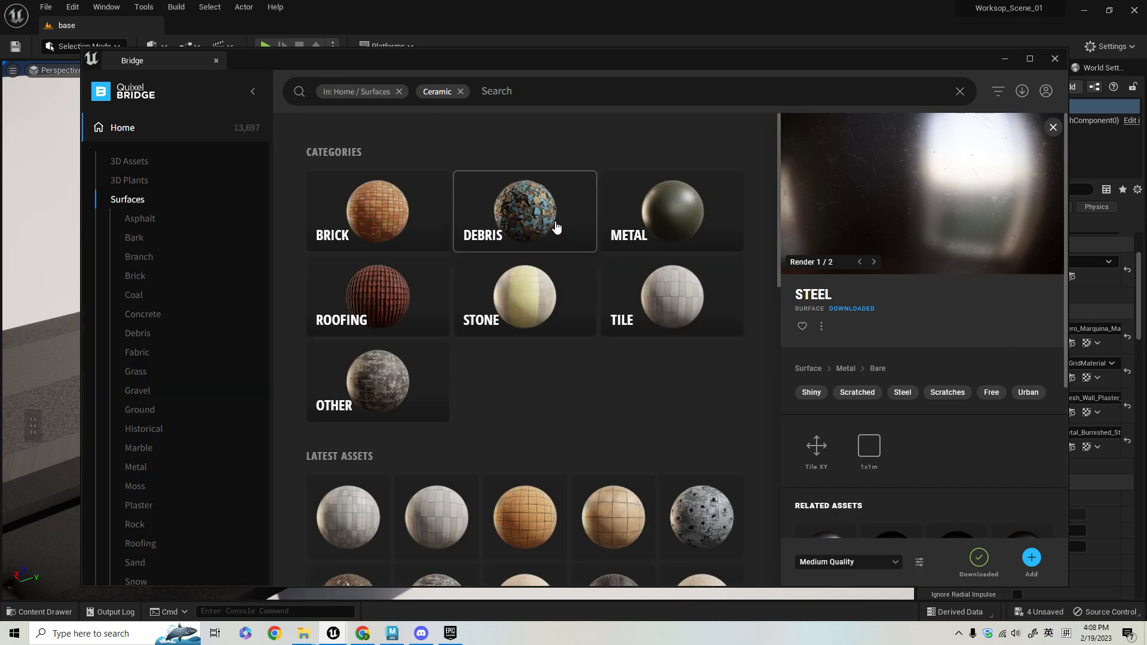
Look through the ceramic surfaces for a suitable basin material, previewing Terrazzo Floor Tiles
scroll(515, 300, "down", 5)
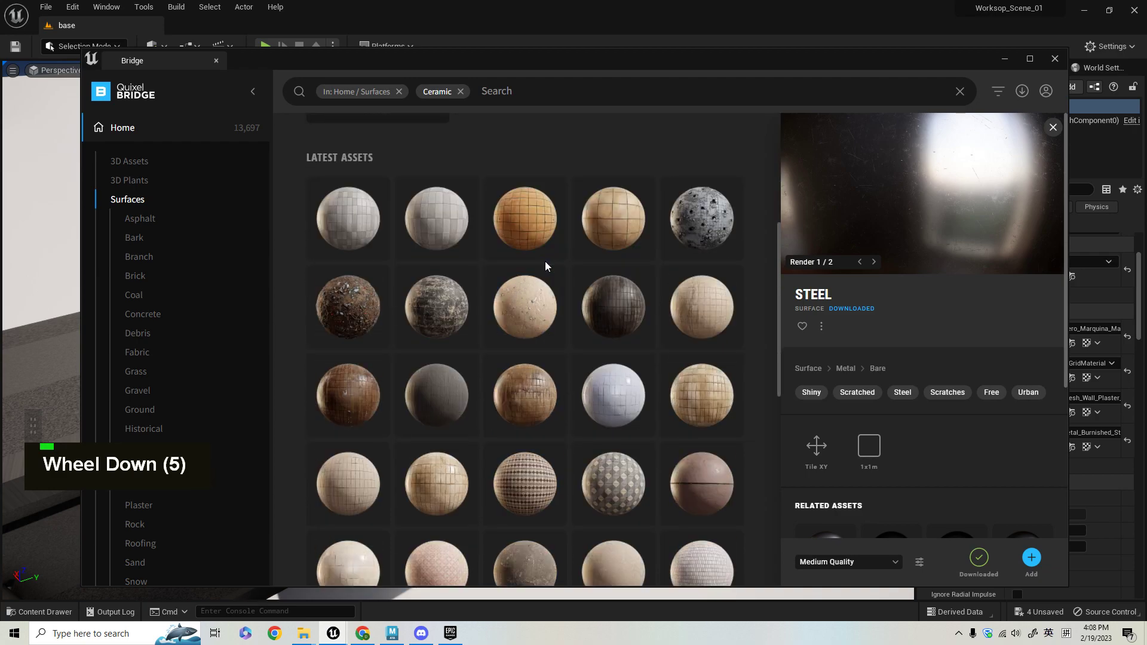
scroll(544, 267, "down", 4)
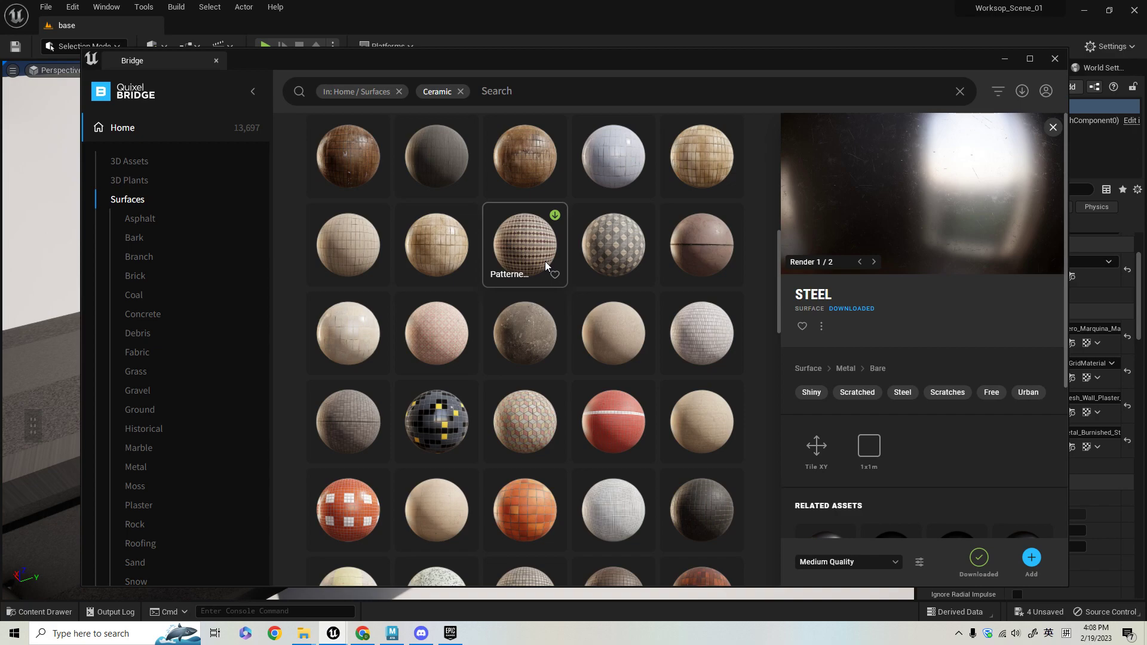
scroll(545, 263, "down", 2)
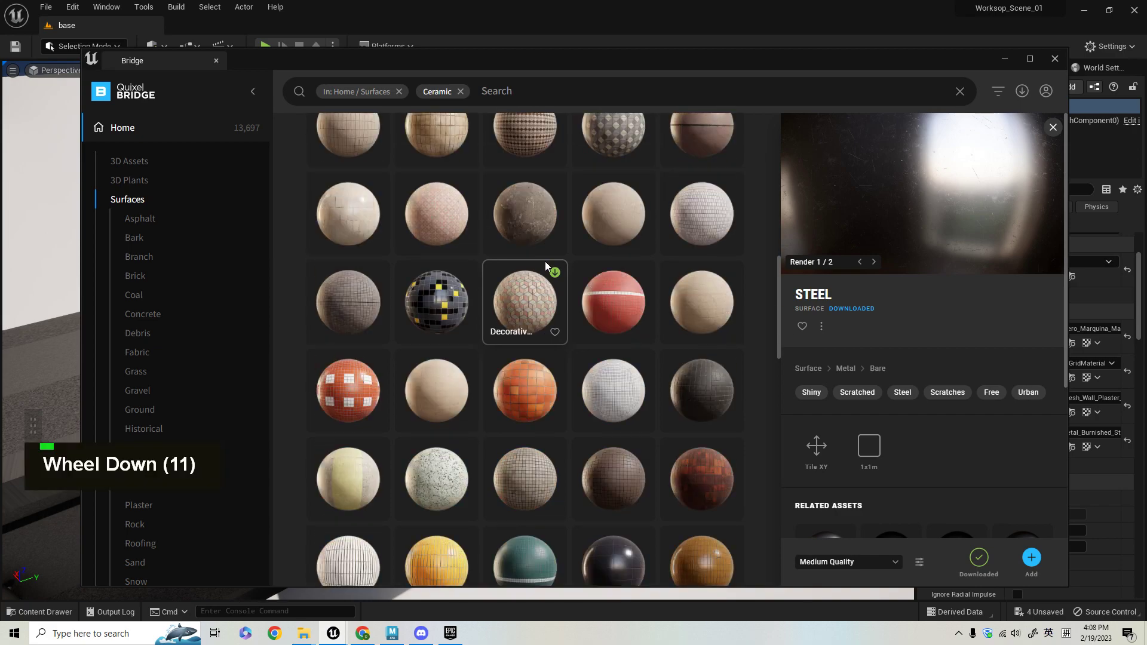
left_click(422, 474)
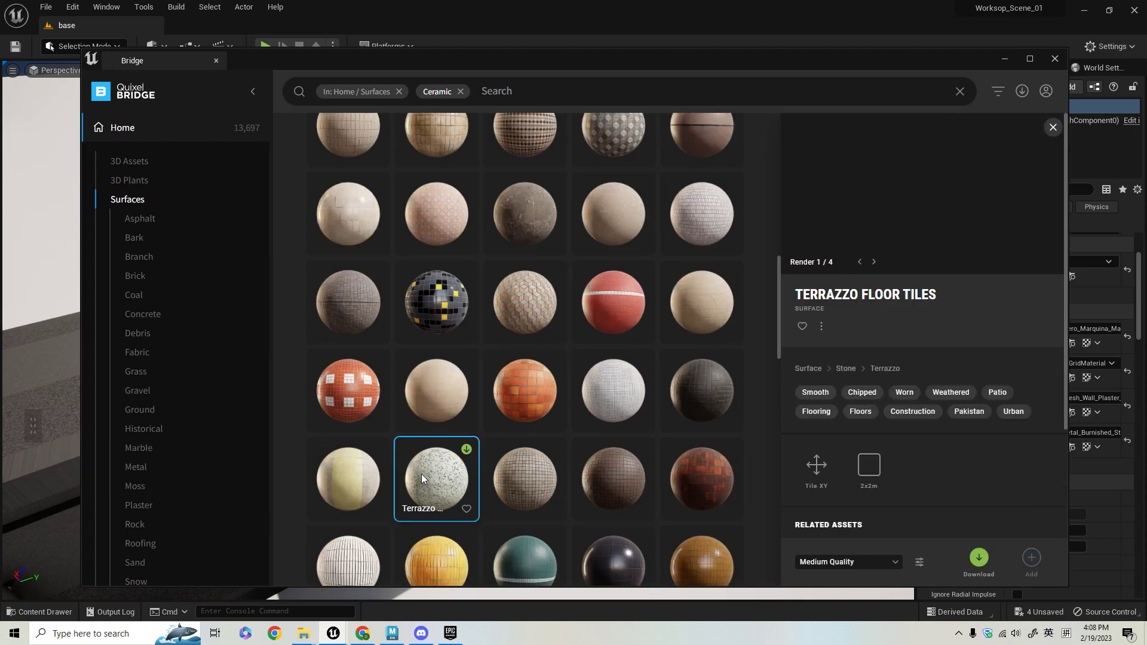
scroll(518, 370, "down", 2)
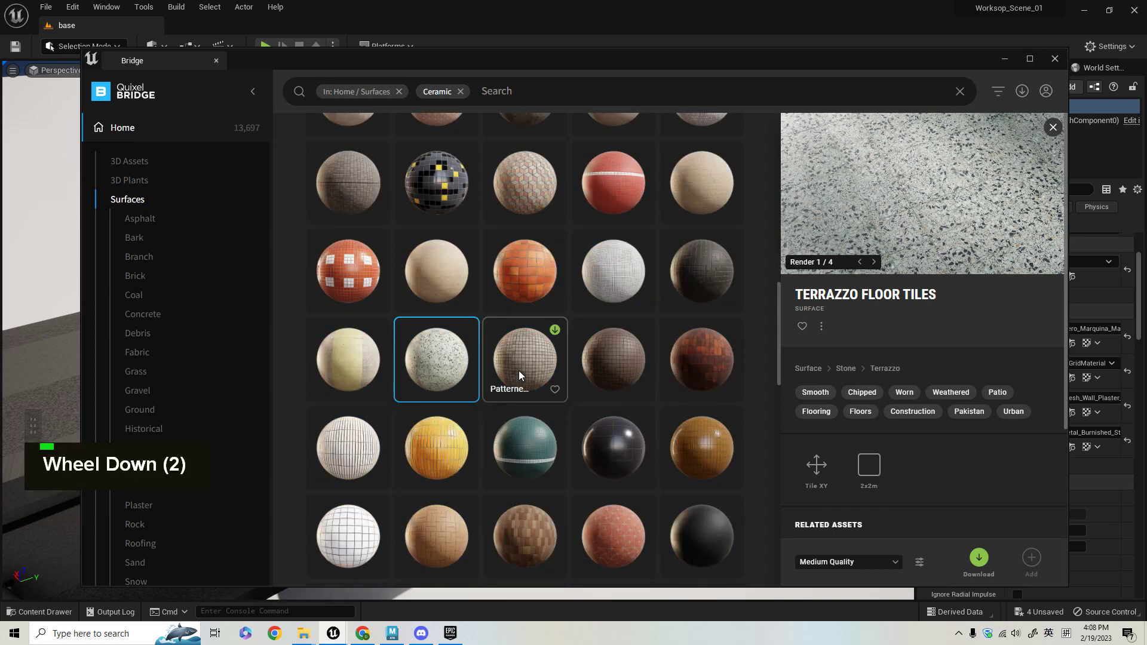
scroll(518, 370, "down", 2)
scroll(519, 371, "down", 2)
scroll(519, 370, "up", 1)
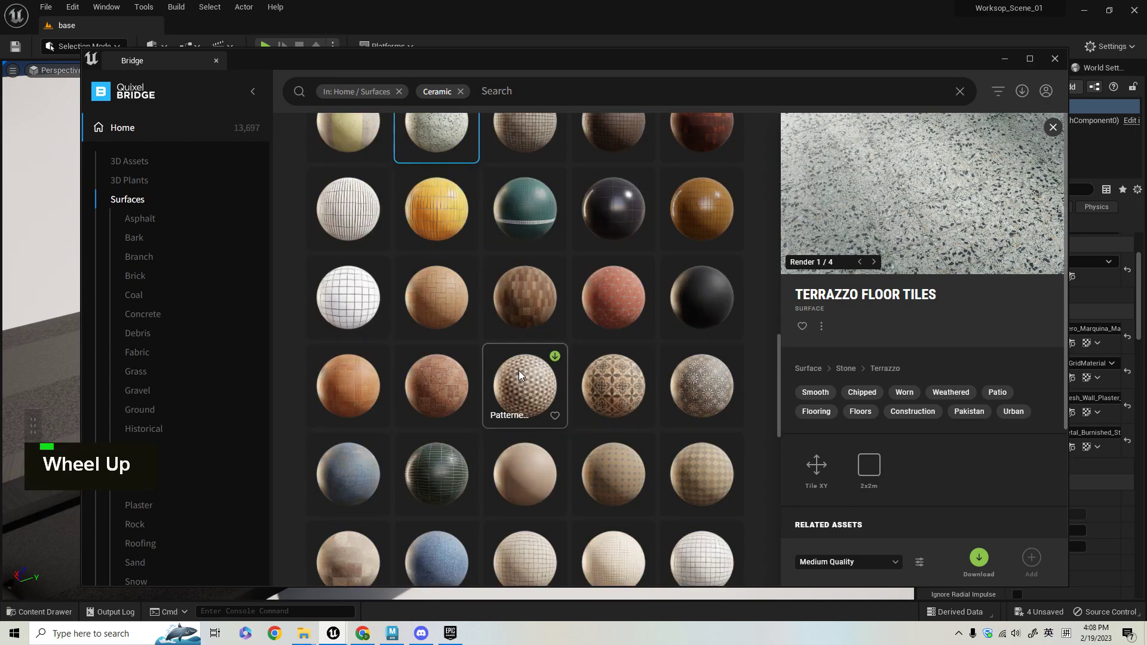
scroll(518, 370, "down", 9)
scroll(519, 372, "down", 3)
scroll(525, 379, "down", 2)
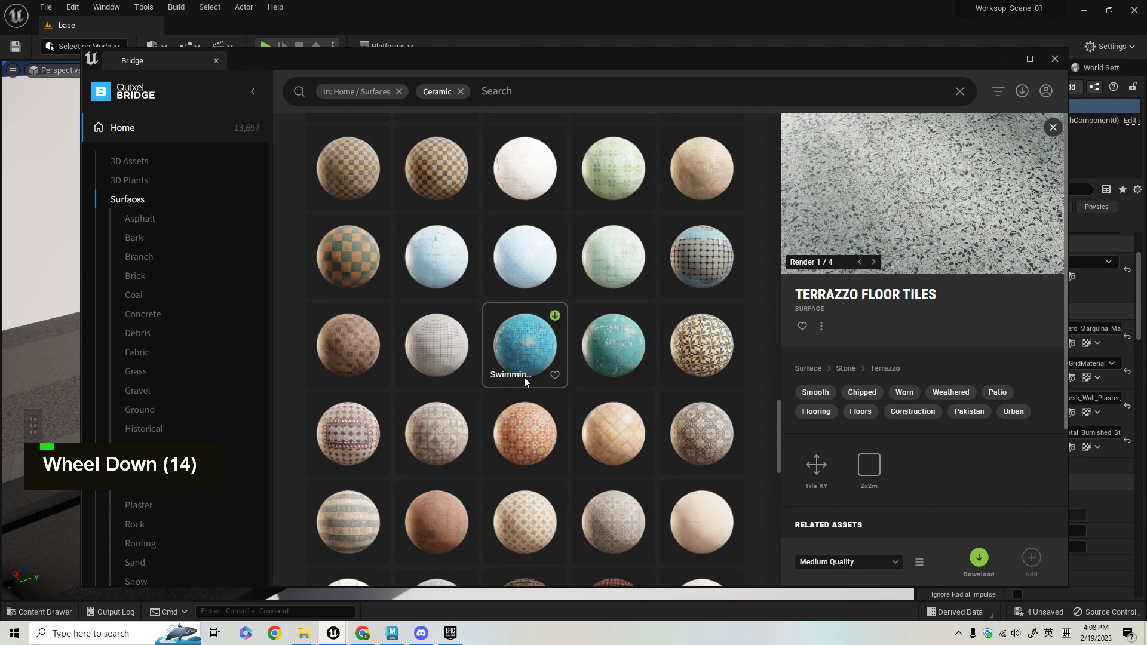
scroll(525, 379, "down", 2)
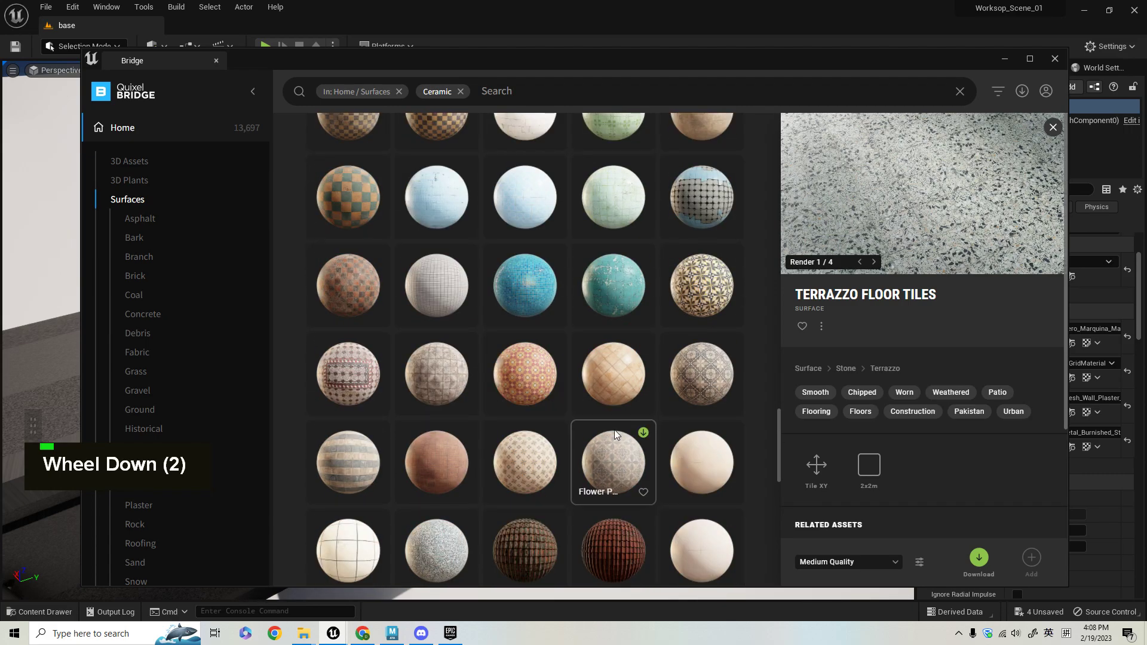
scroll(613, 424, "down", 7)
scroll(613, 421, "down", 15)
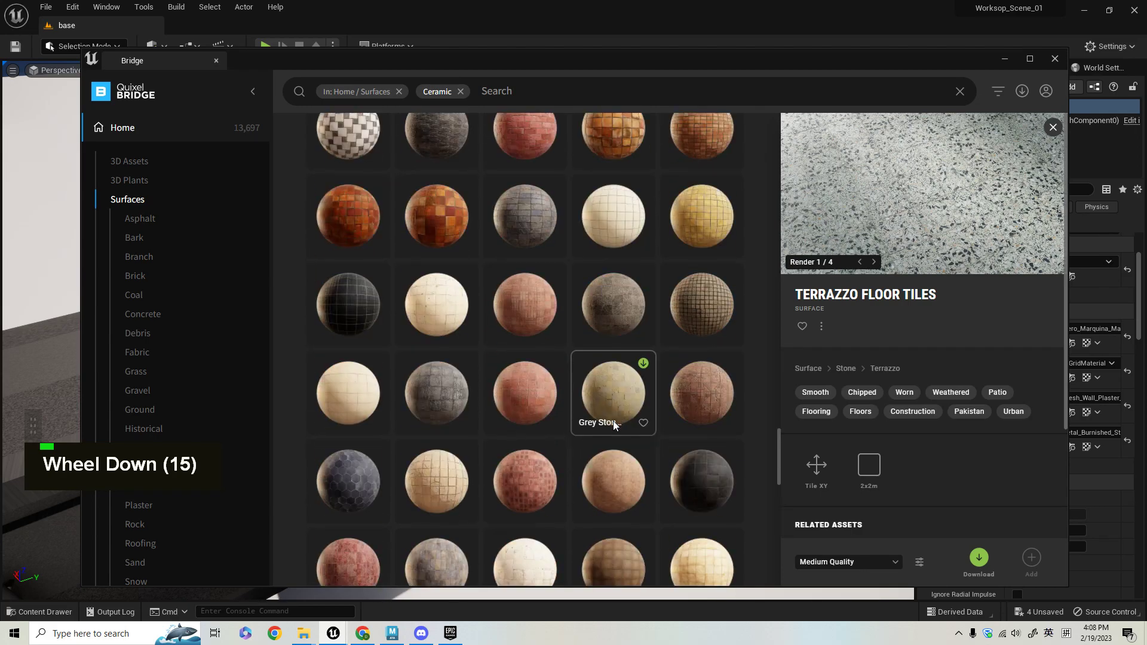
scroll(613, 420, "down", 7)
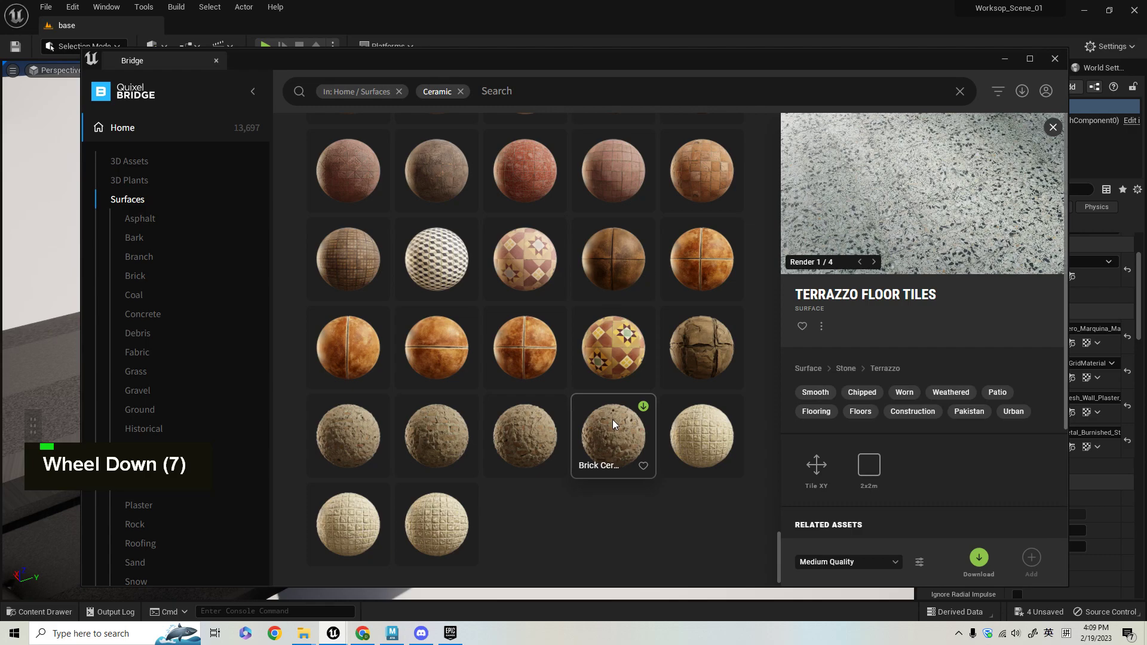
scroll(612, 419, "down", 2)
Browse to the Limestone category under Stone surfaces, preview Norrvange Limestone and select the white Borghamn Limestone
scroll(184, 431, "down", 3)
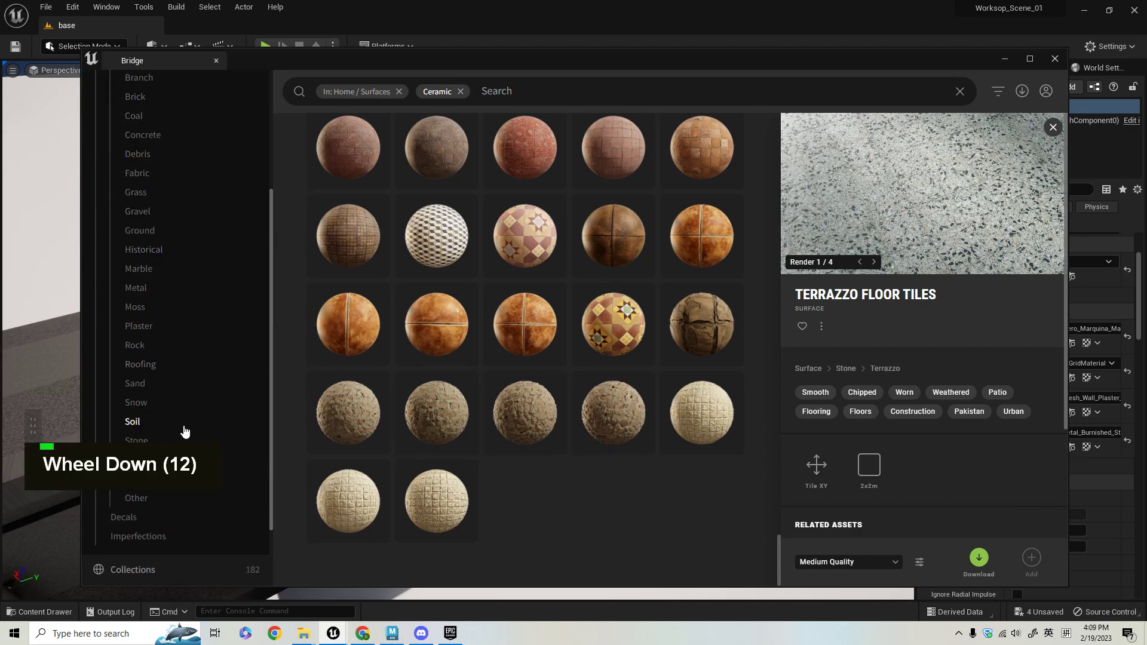
scroll(215, 418, "up", 9)
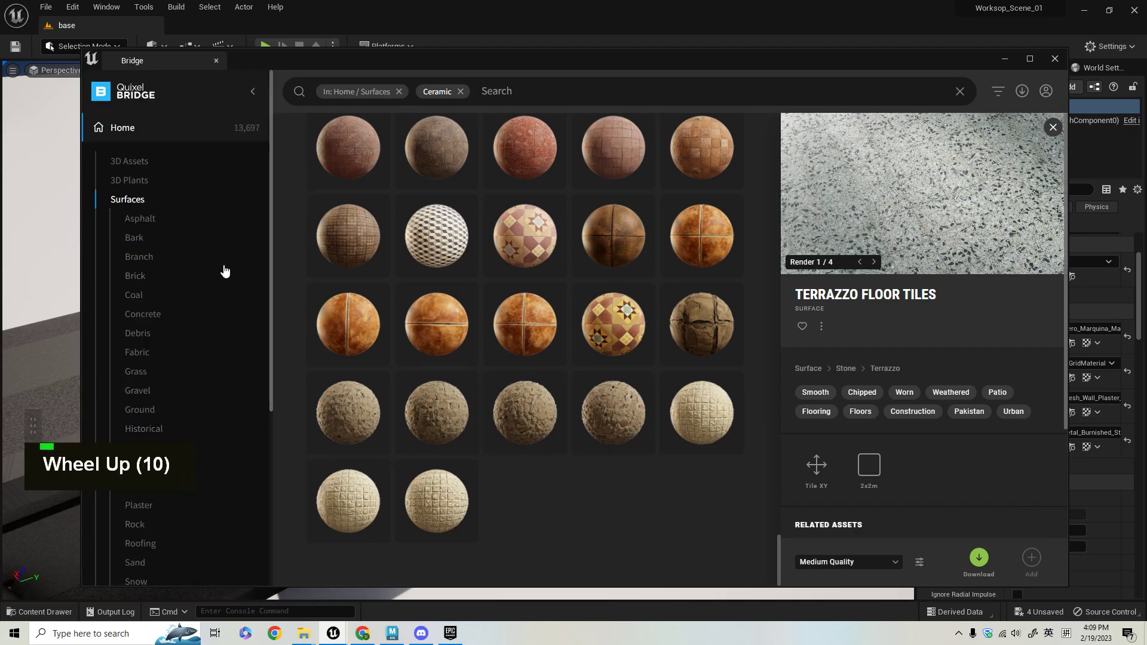
scroll(236, 363, "down", 2)
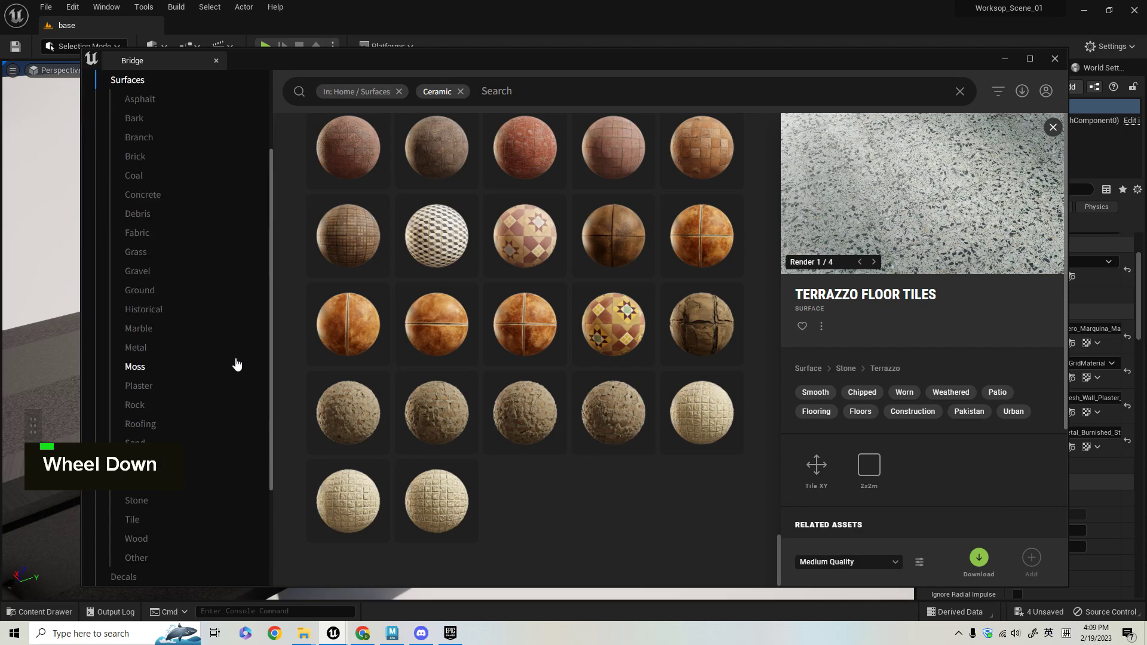
scroll(233, 358, "down", 2)
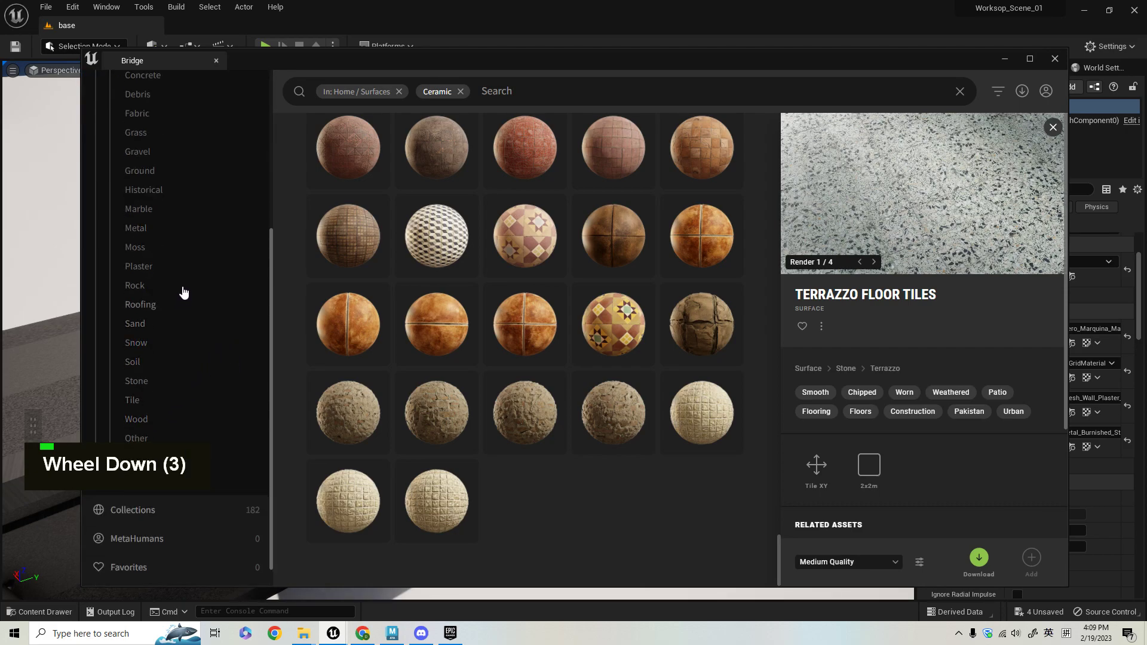
left_click(157, 382)
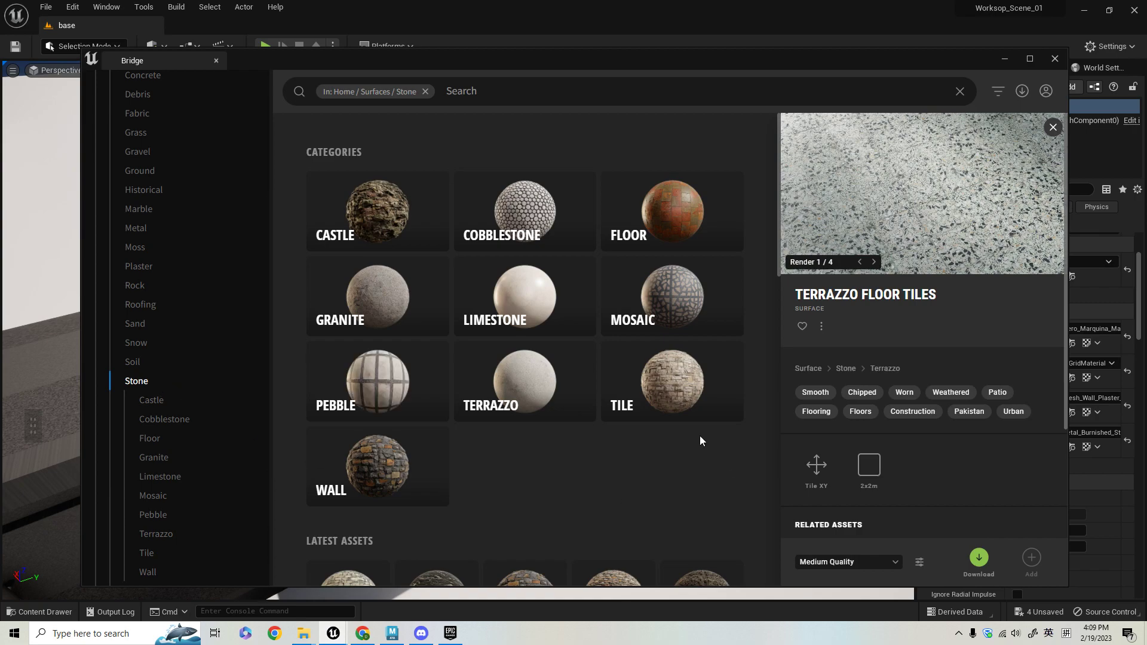
left_click(563, 294)
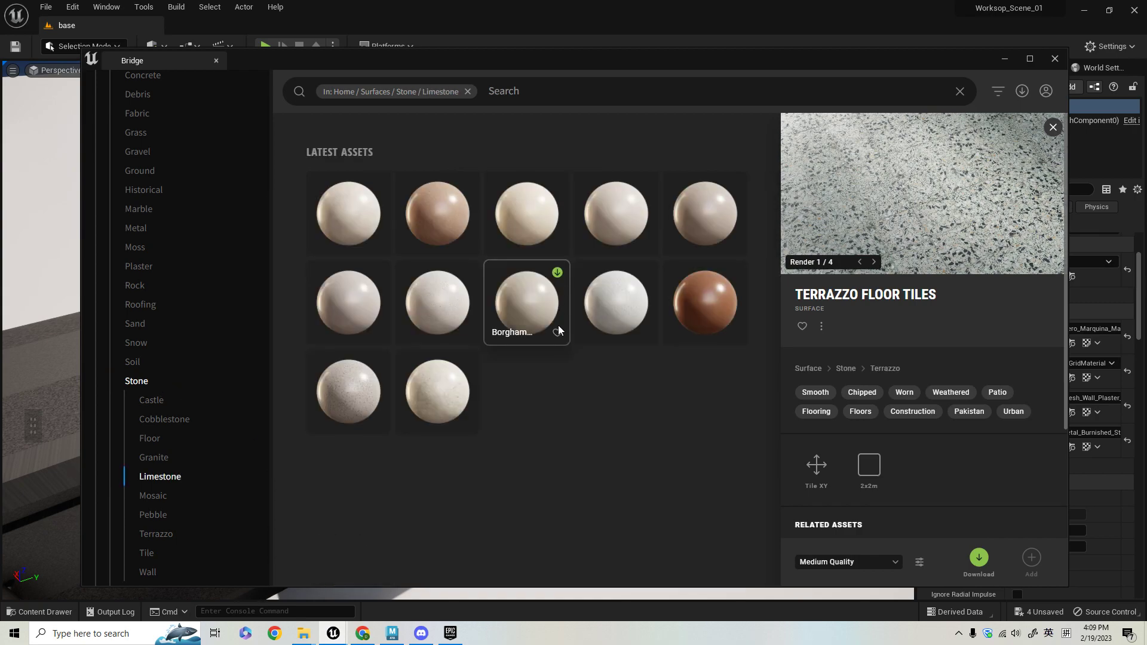
left_click(333, 207)
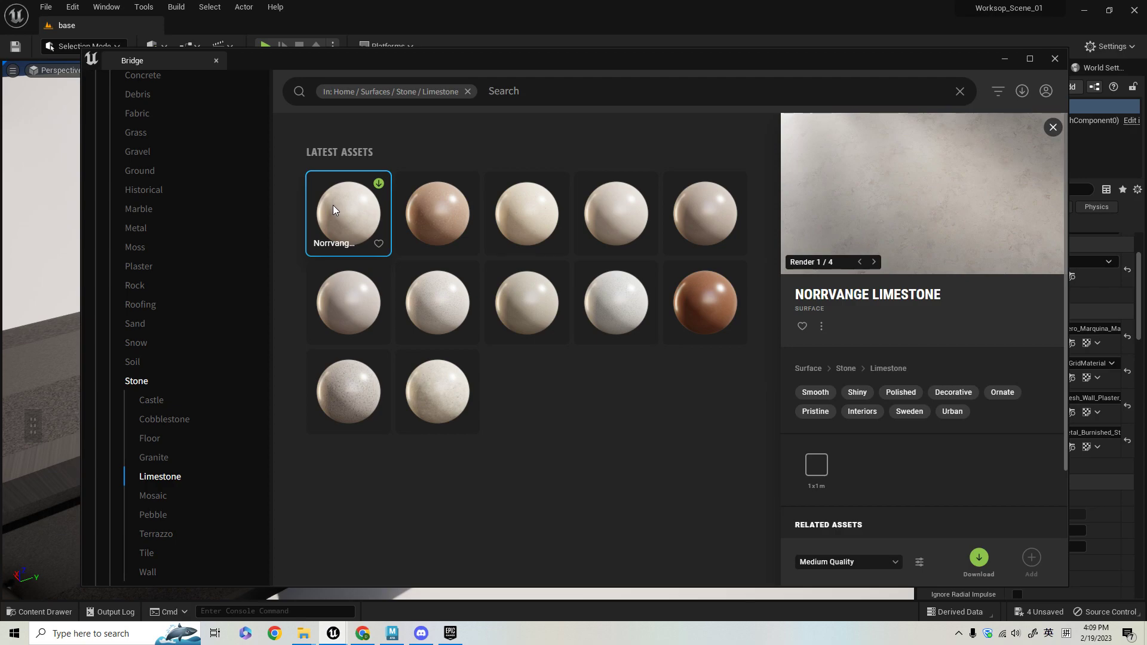
left_click(613, 307)
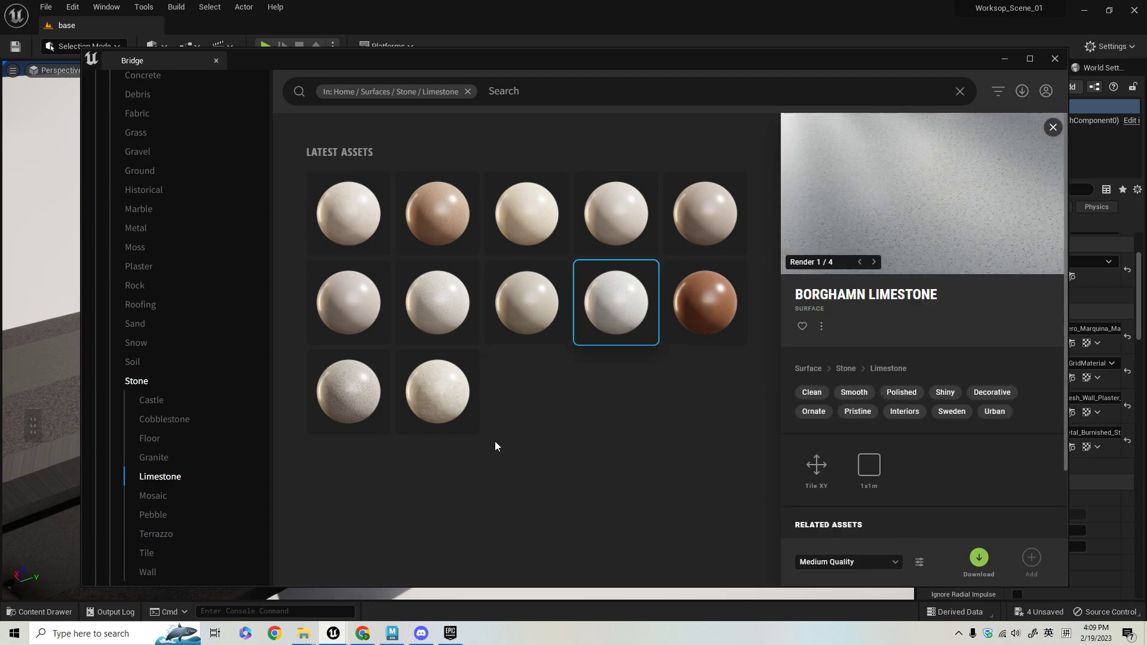
Add the downloaded Norrvange Limestone surface to the project and assign its material instance to Element 1 of the sink
left_click(591, 224)
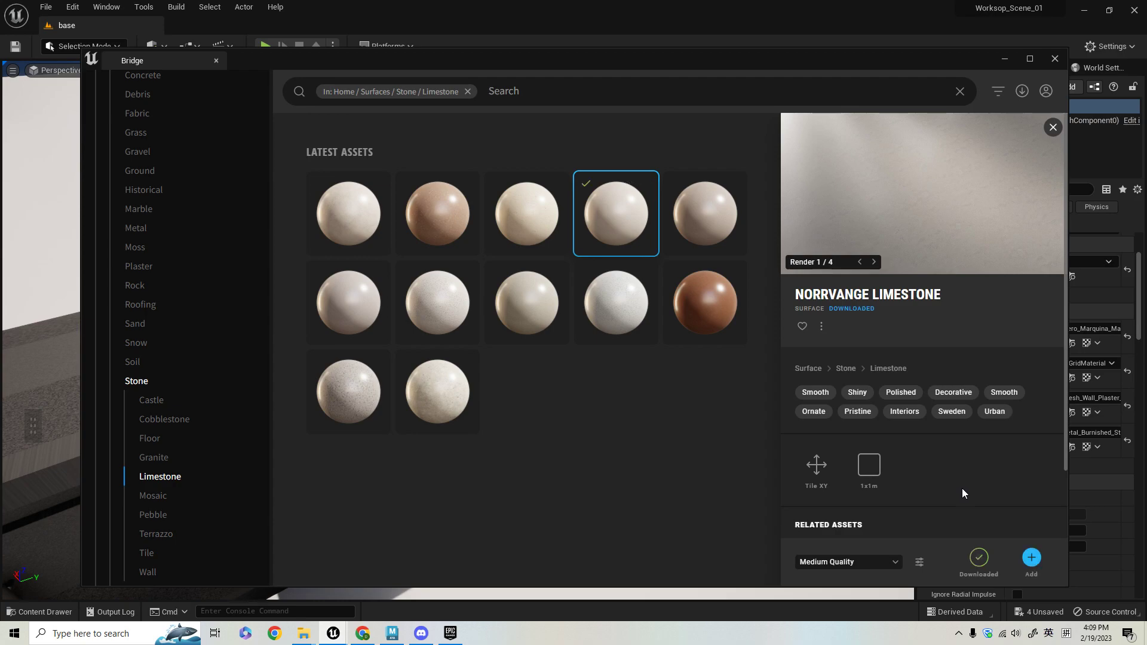
left_click(1030, 558)
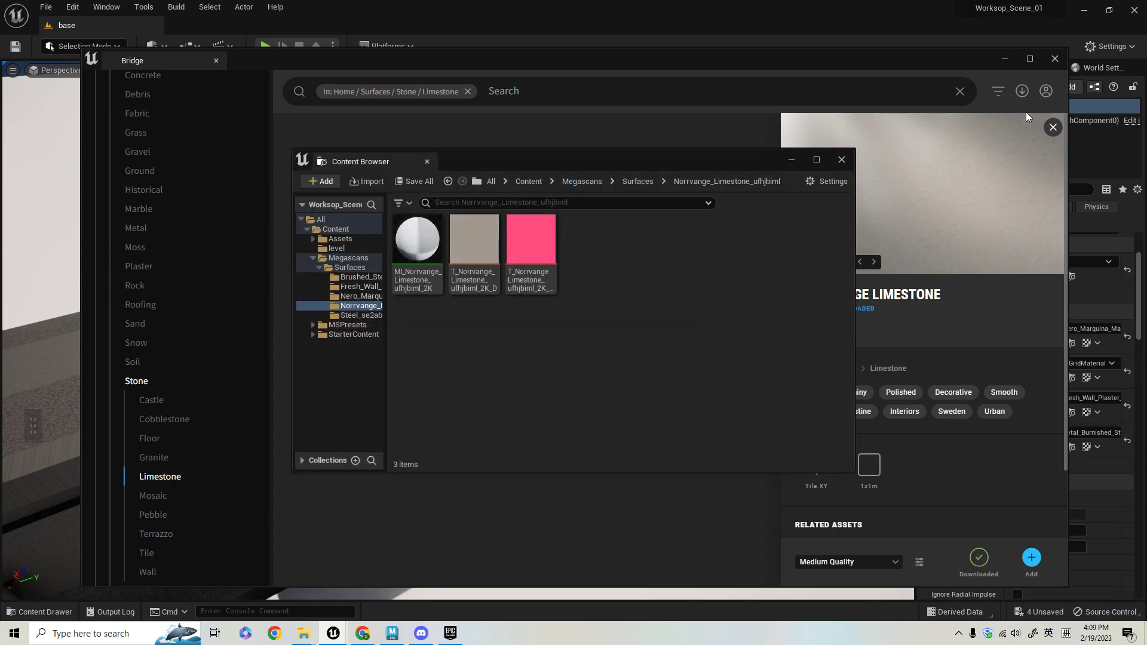
left_click(1054, 58)
left_click_drag(619, 162, 628, 390)
left_click_drag(427, 469, 1029, 371)
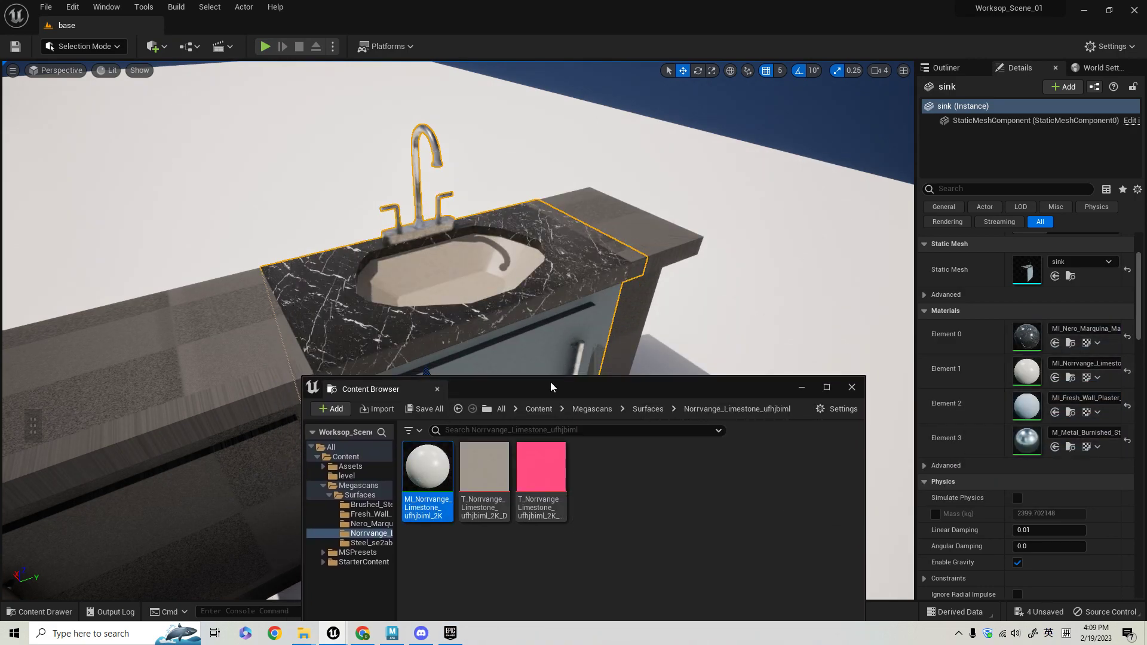
Examine the sink's basin, countertop and cabinet front to check the assigned materials
left_click_drag(576, 396, 475, 406)
left_click_drag(575, 274, 565, 248, "alt")
middle_click_drag(565, 248, 558, 215, "alt")
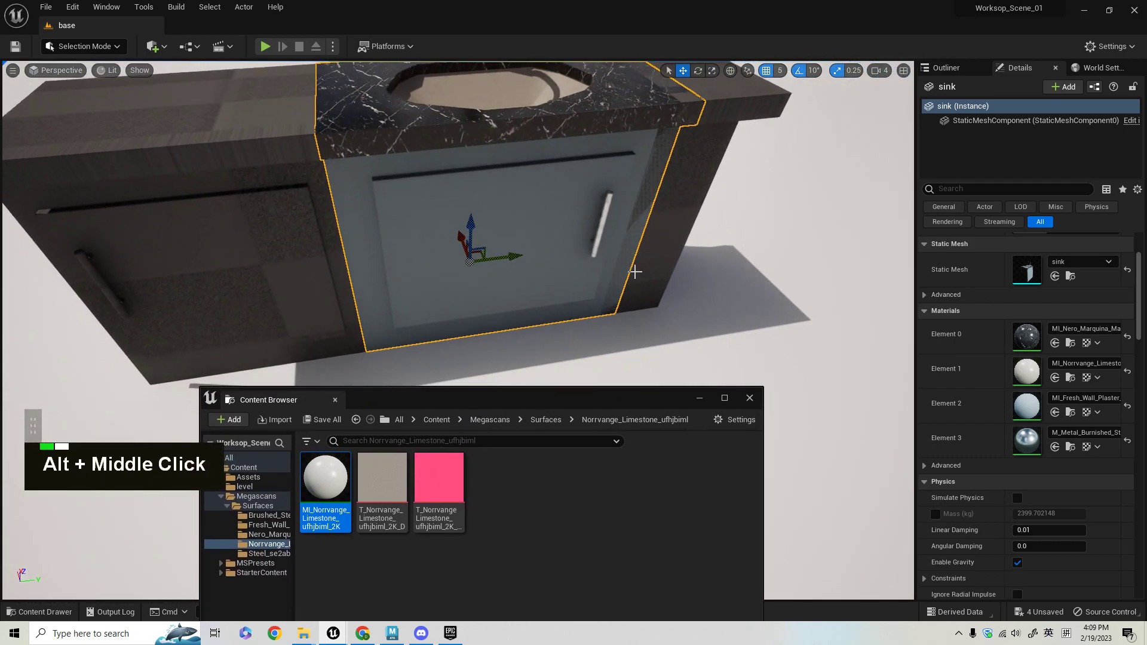
left_click_drag(558, 215, 556, 241, "alt")
middle_click_drag(557, 241, 537, 192, "alt")
left_click_drag(537, 192, 519, 175, "alt")
middle_click_drag(584, 274, 562, 257, "alt")
left_click_drag(561, 256, 514, 237, "alt")
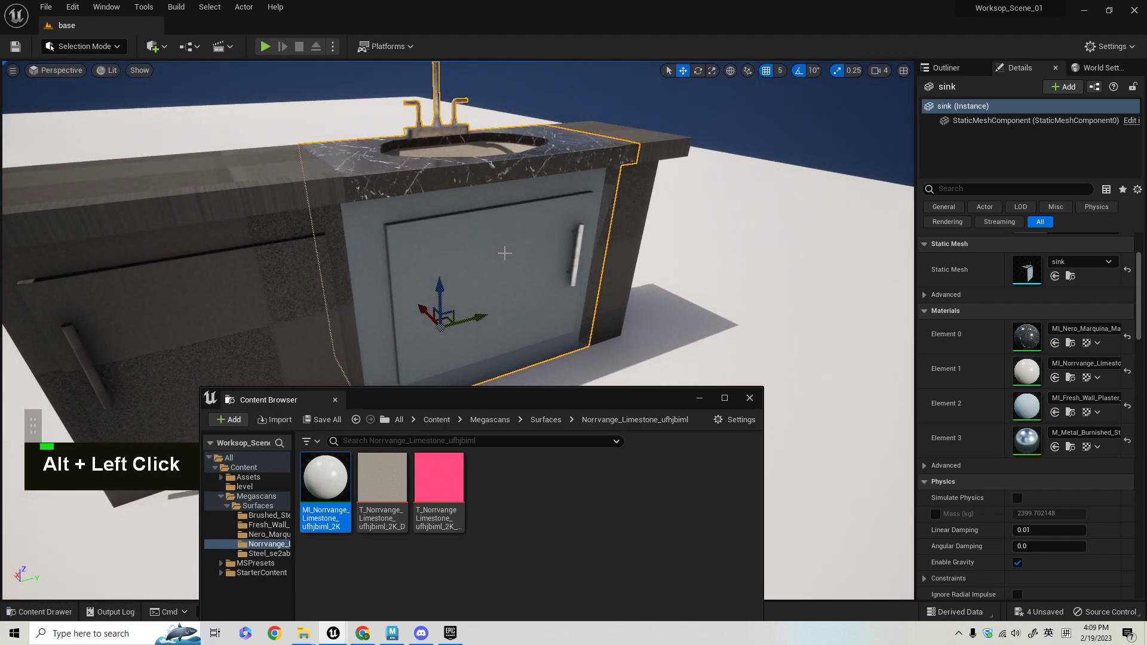
Close the content browser window and move the sink out from between the dark cabinets so it stands alone
left_click(749, 398)
mouse_move(534, 239)
right_mouse_down("alt")
mouse_move(533, 263)
mouse_move(533, 240)
right_mouse_up("alt")
middle_click_drag(534, 239, 533, 226, "alt")
left_click_drag(533, 227, 768, 288, "alt")
key("f")
left_click_drag(632, 392, 568, 343, "alt")
right_click_drag(568, 343, 549, 411, "alt")
middle_click_drag(549, 411, 565, 369, "alt")
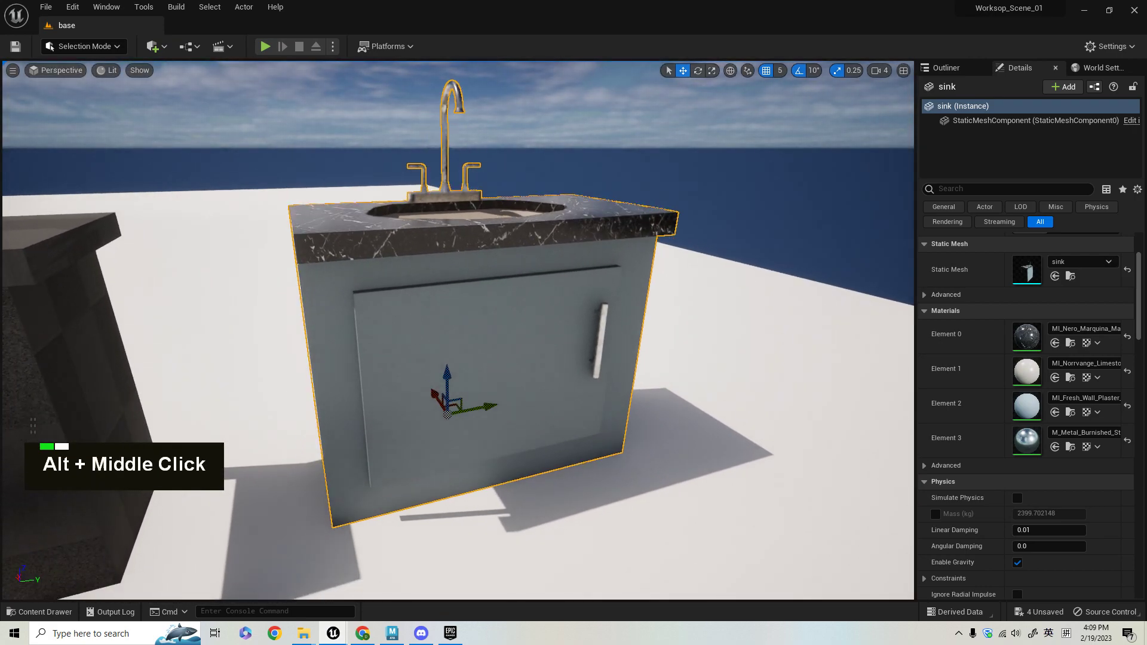
Open the Fresh Wall Plaster material instance used for Element 2, enable its Albedo Tint and Albedo Controls overrides and expand their values
double_click(1027, 405)
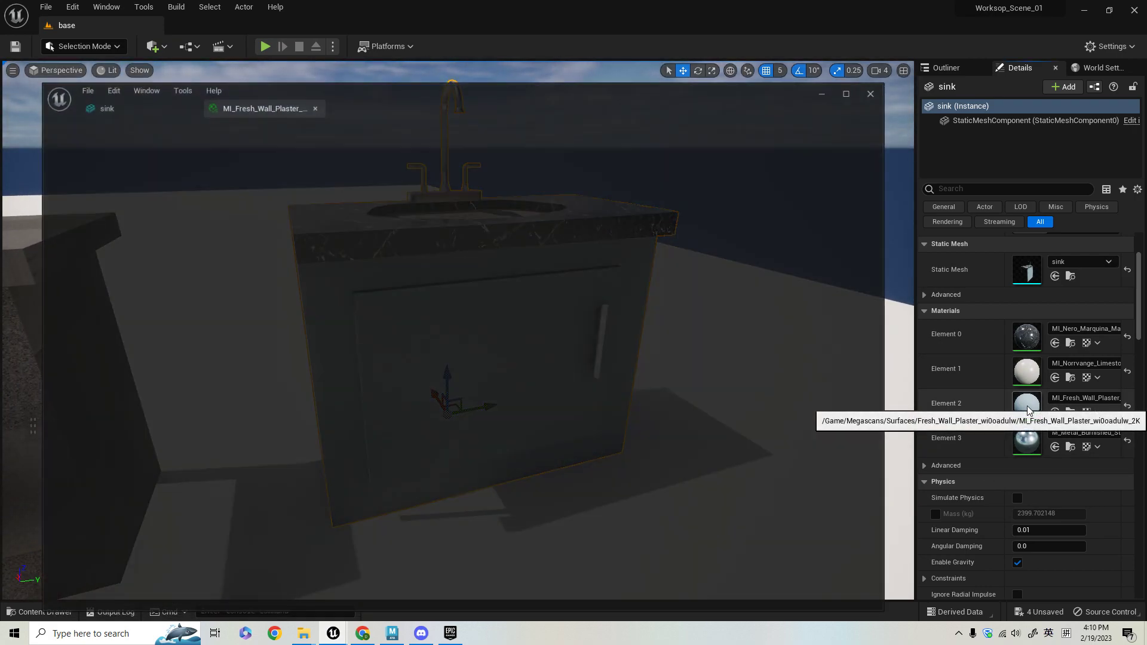
mouse_move(670, 68)
left_mouse_down()
mouse_move(837, 61)
mouse_move(675, 86)
left_mouse_up()
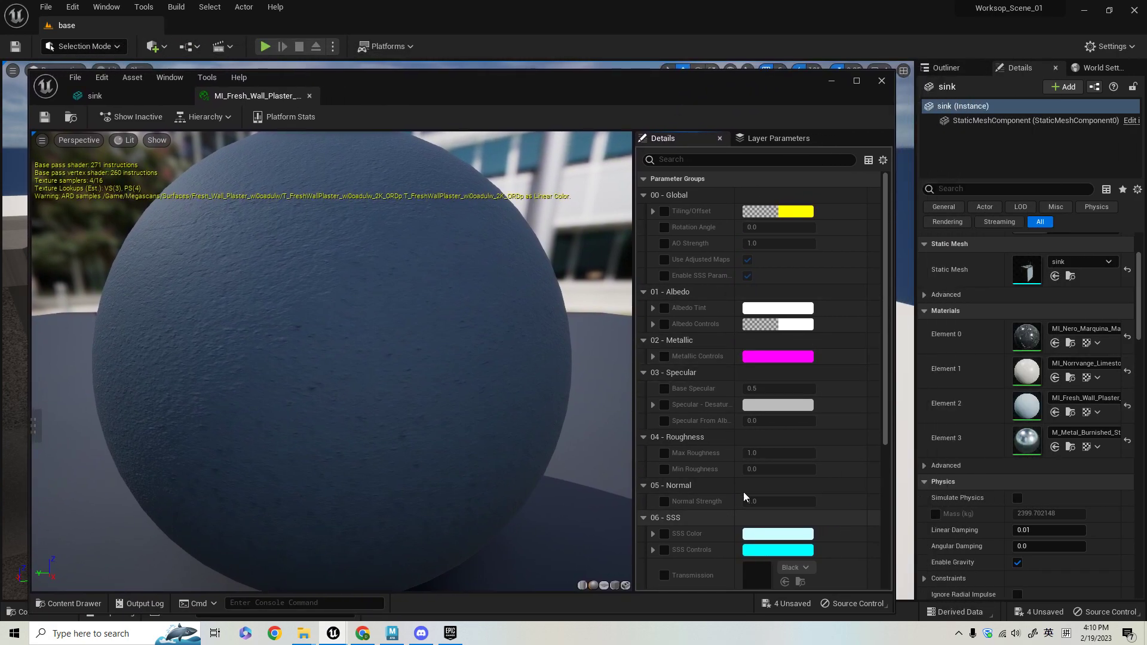
scroll(725, 396, "down", 7)
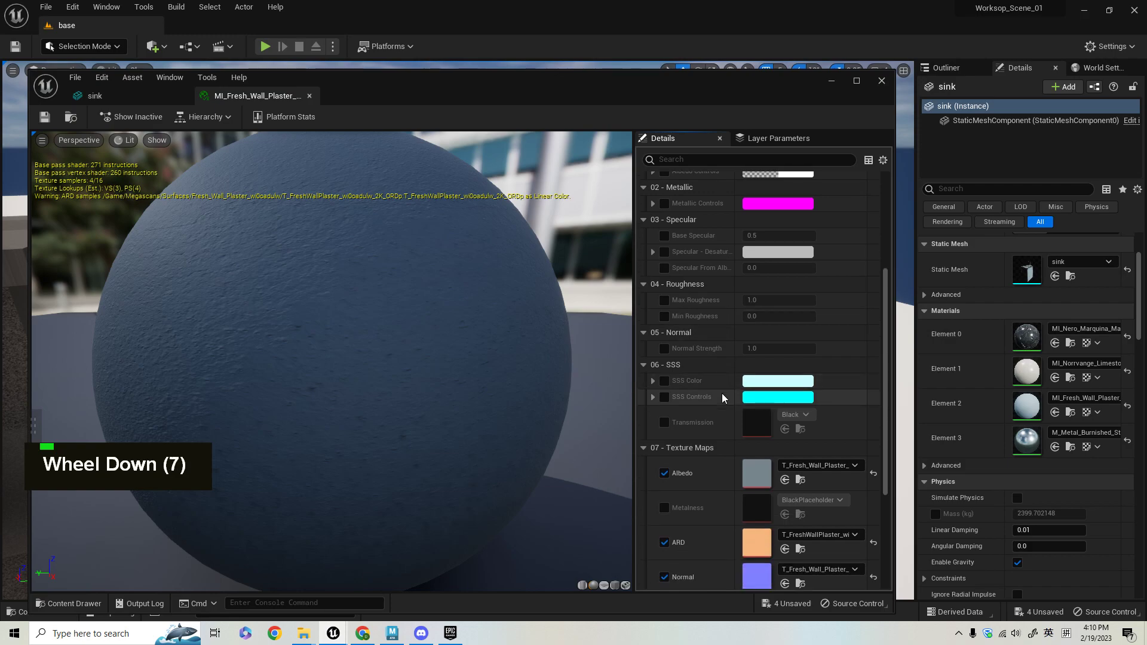
scroll(720, 394, "up", 13)
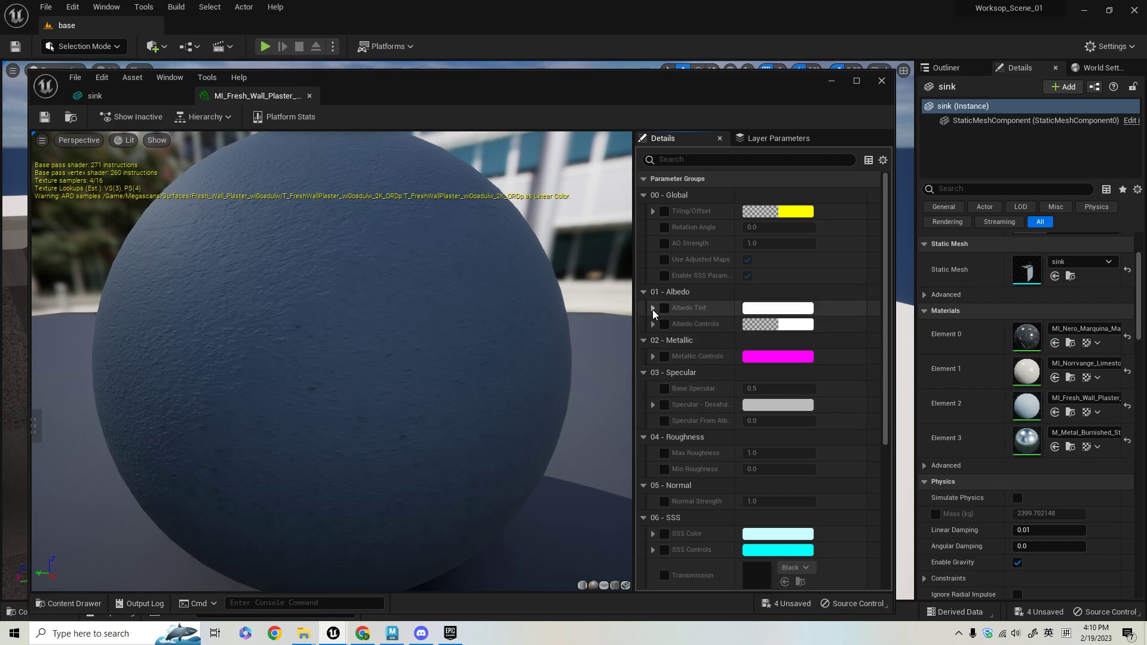
scroll(707, 507, "down", 7)
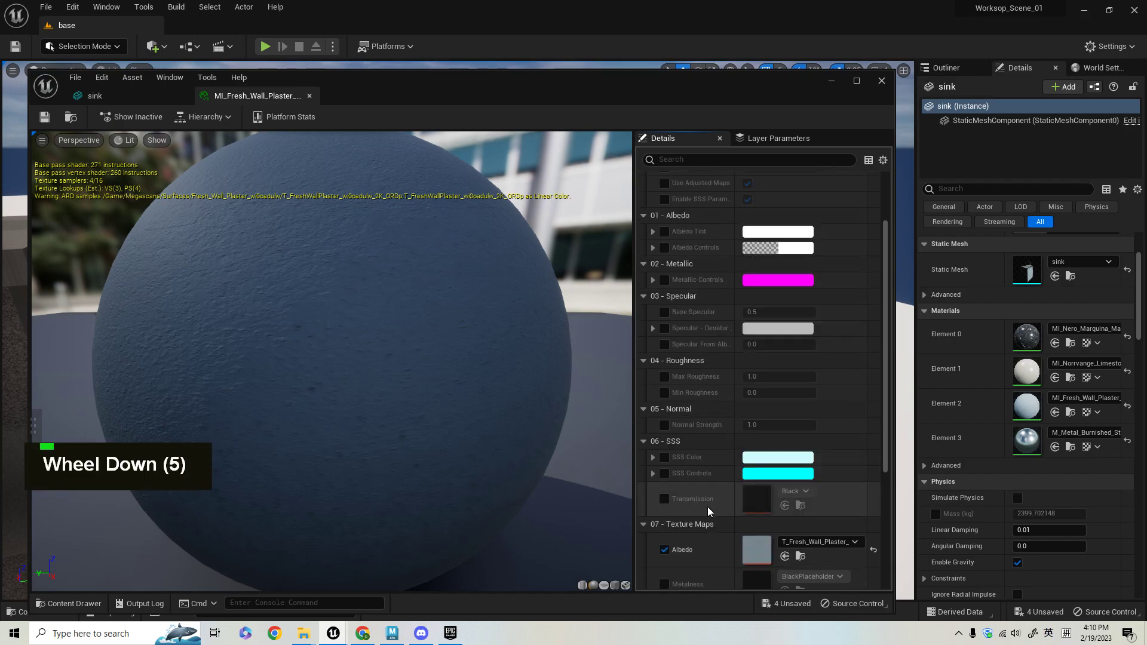
scroll(711, 505, "up", 16)
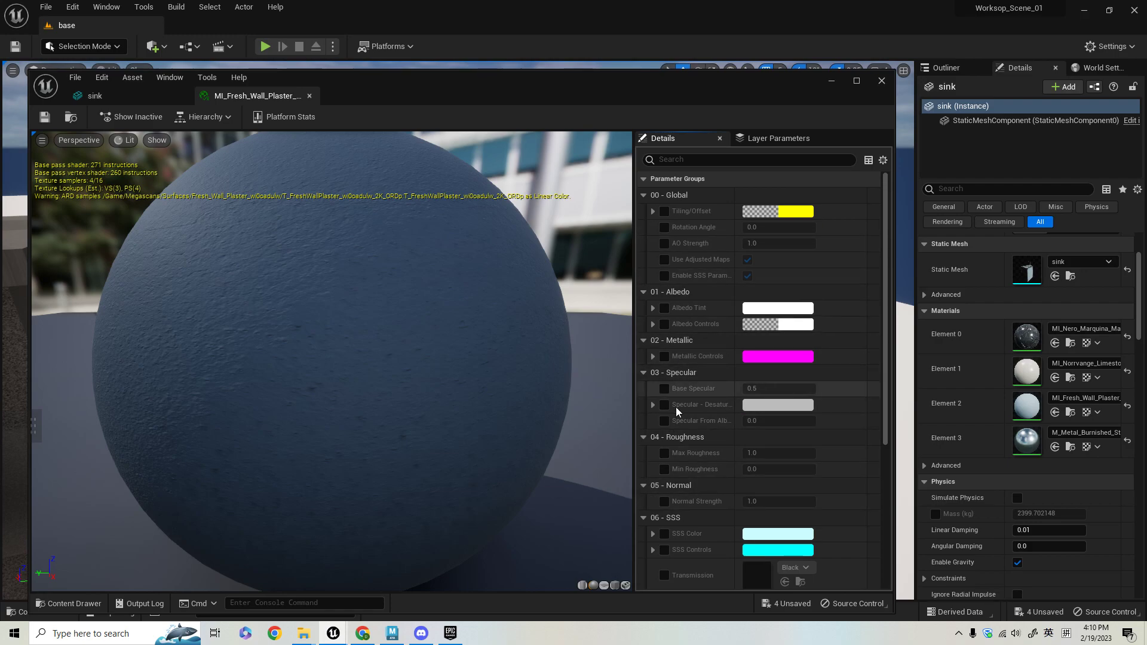
left_click(665, 308)
left_click(665, 323)
left_click(653, 324)
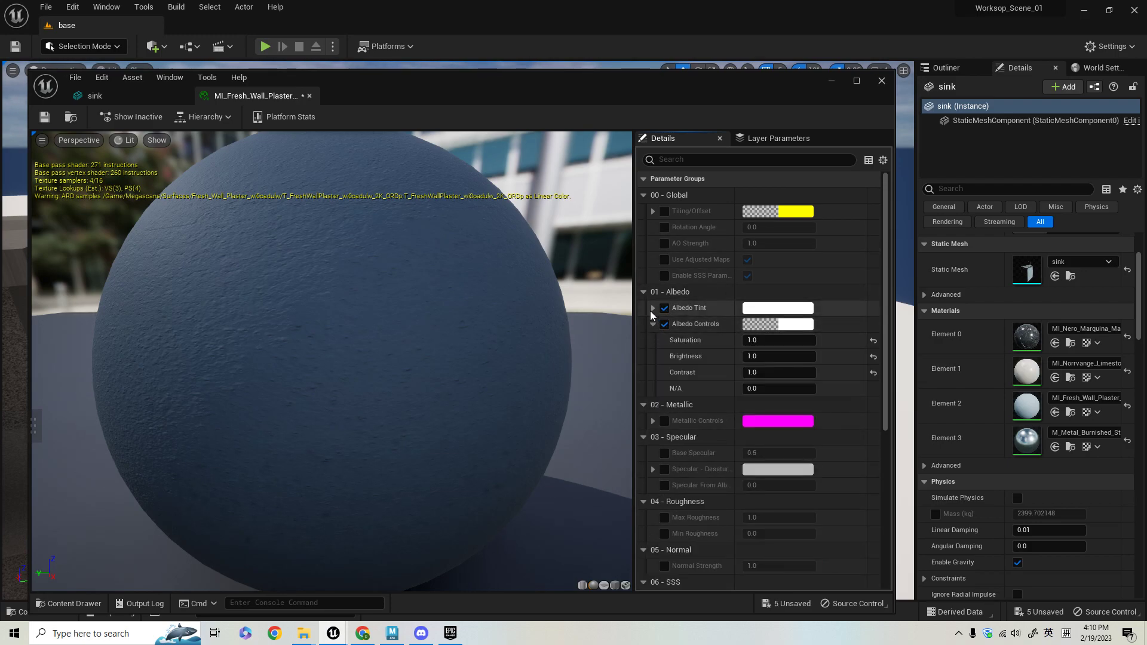
left_click(653, 308)
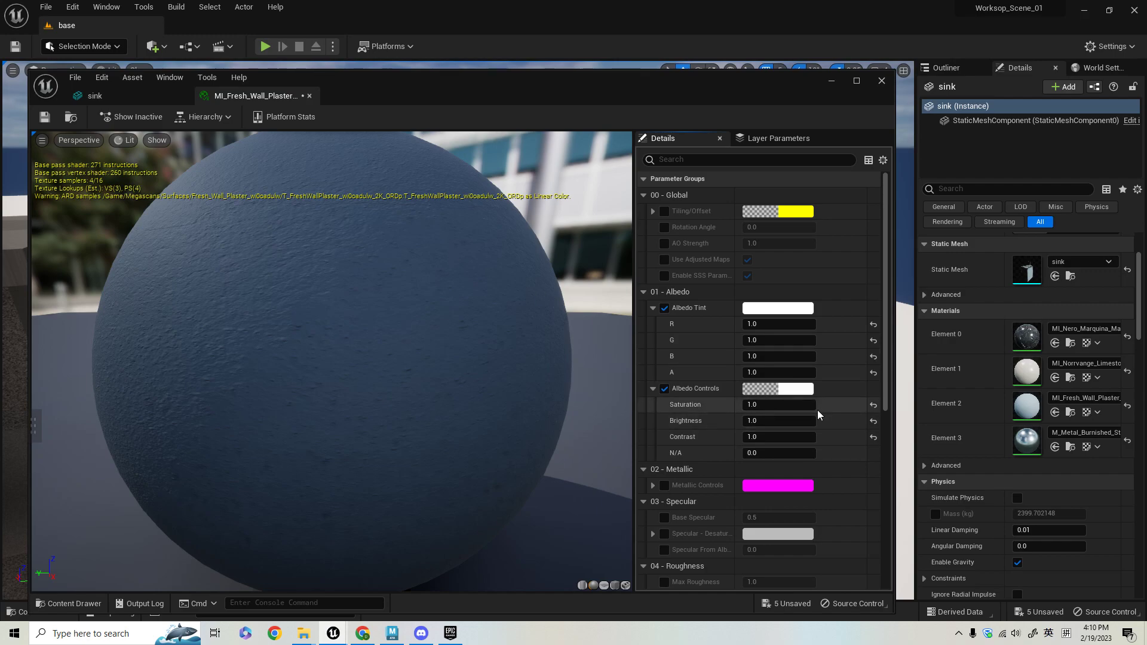
Set the plaster's albedo saturation to 0.28, brightness to about 1.45 and contrast to about 1.68, keeping the sink in view
left_click_drag(776, 405, 711, 405)
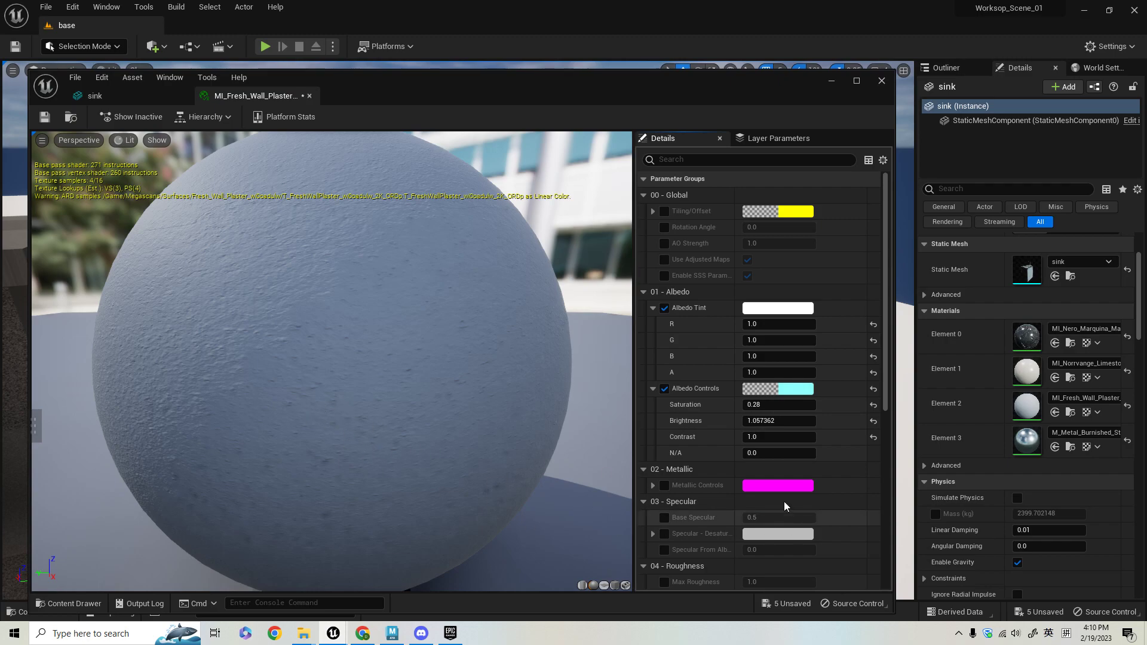
mouse_move(778, 437)
left_mouse_down()
mouse_move(794, 437)
mouse_move(776, 420)
mouse_move(794, 421)
left_mouse_up()
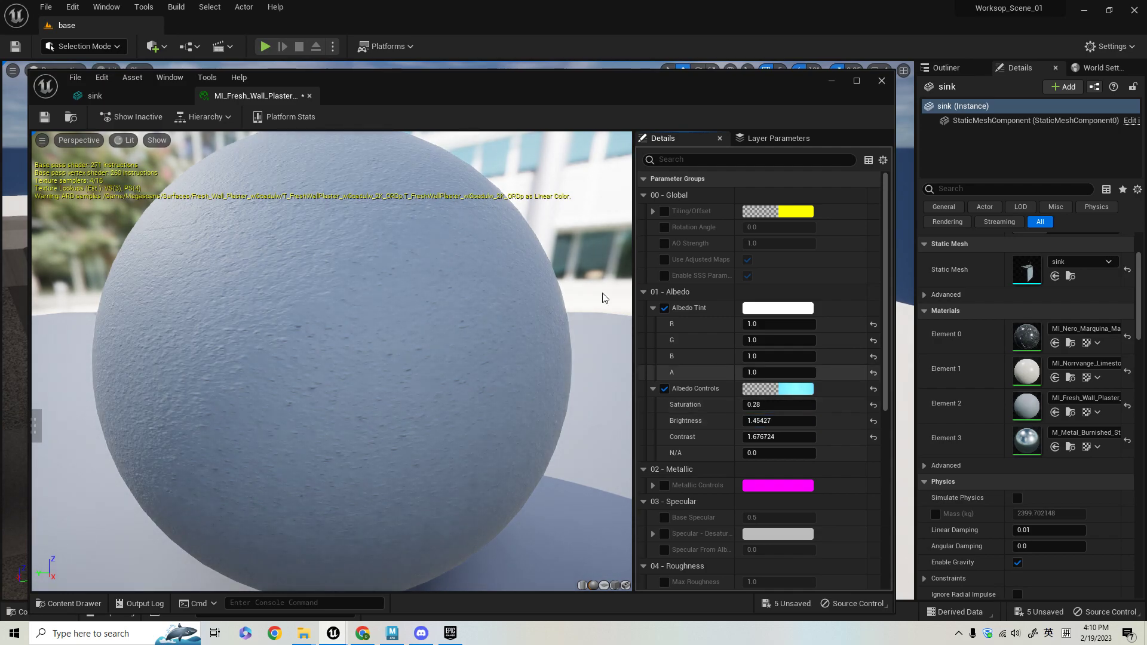
left_click_drag(620, 83, 205, 183)
left_click_drag(361, 197, 156, 113)
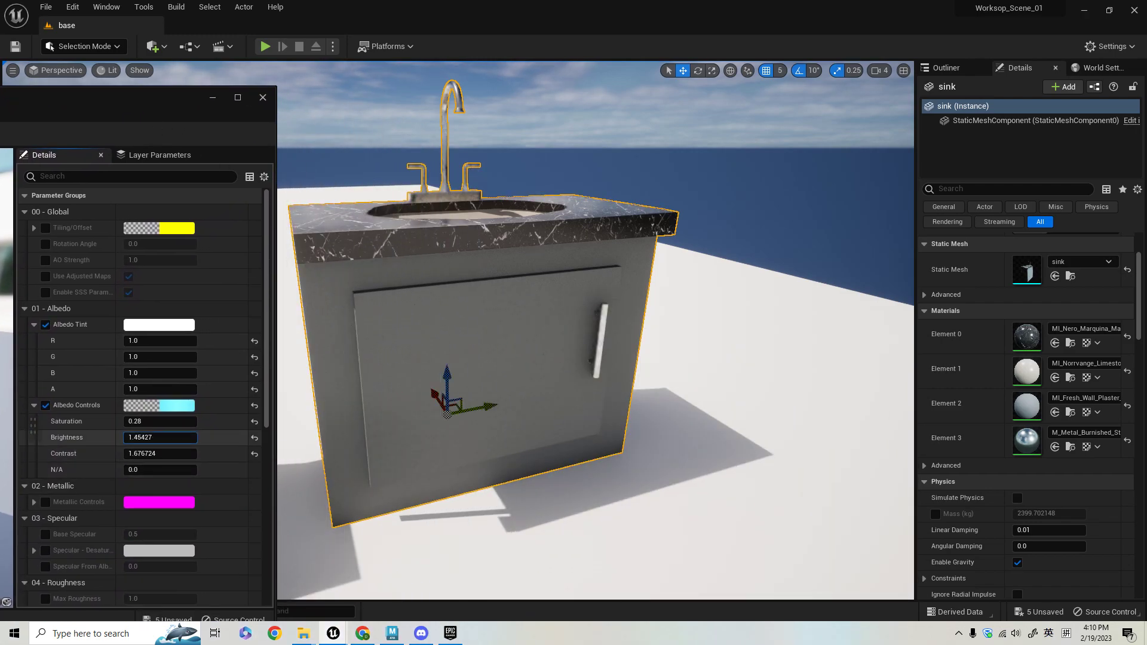
Fine-tune the plaster's albedo against the sink cabinet, setting saturation to 0.056 and brightness to about 1.94 and adjusting the contrast
left_click_drag(556, 313, 621, 320, "alt")
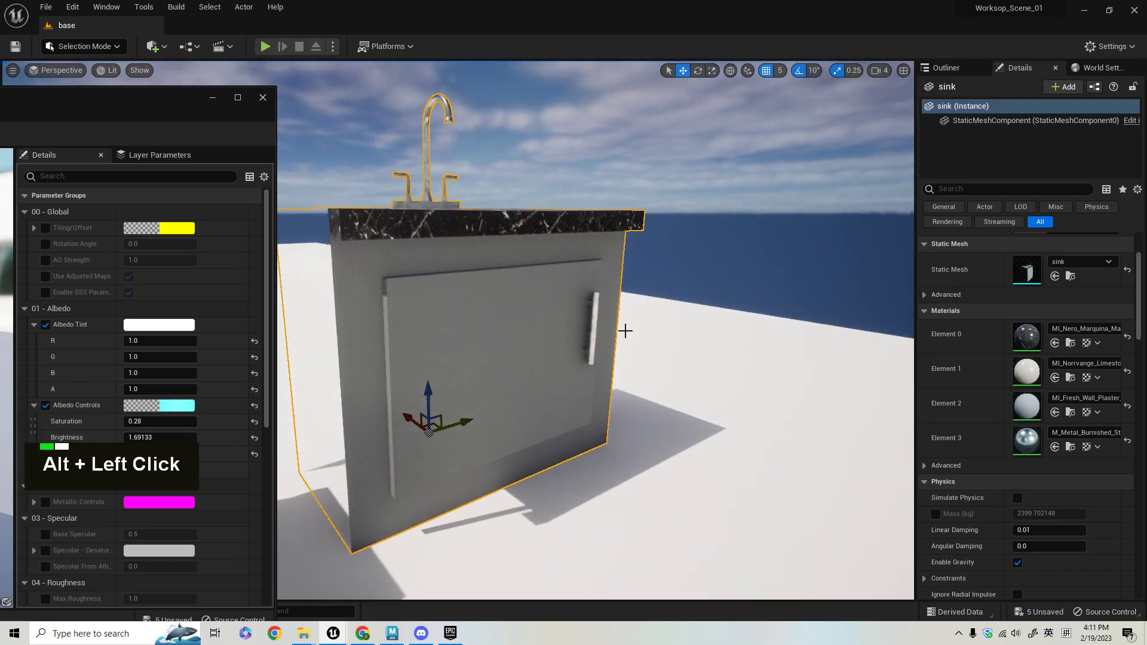
right_click_drag(622, 320, 621, 397, "alt")
mouse_move(622, 396)
left_mouse_down("alt")
mouse_move(609, 346)
mouse_move(633, 412)
left_mouse_up("alt")
mouse_move(633, 413)
right_mouse_down("alt")
mouse_move(642, 400)
mouse_move(617, 398)
right_mouse_up("alt")
left_click_drag(617, 397, 617, 431, "alt")
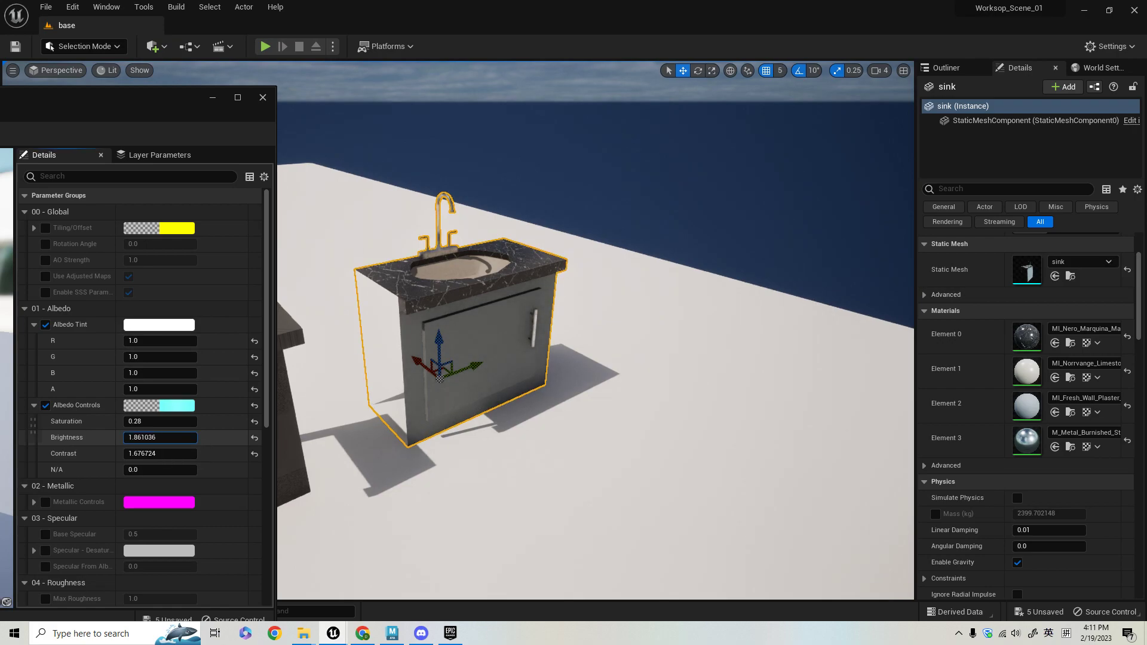
left_click_drag(145, 438, 159, 421)
left_click_drag(382, 433, 384, 413, "alt")
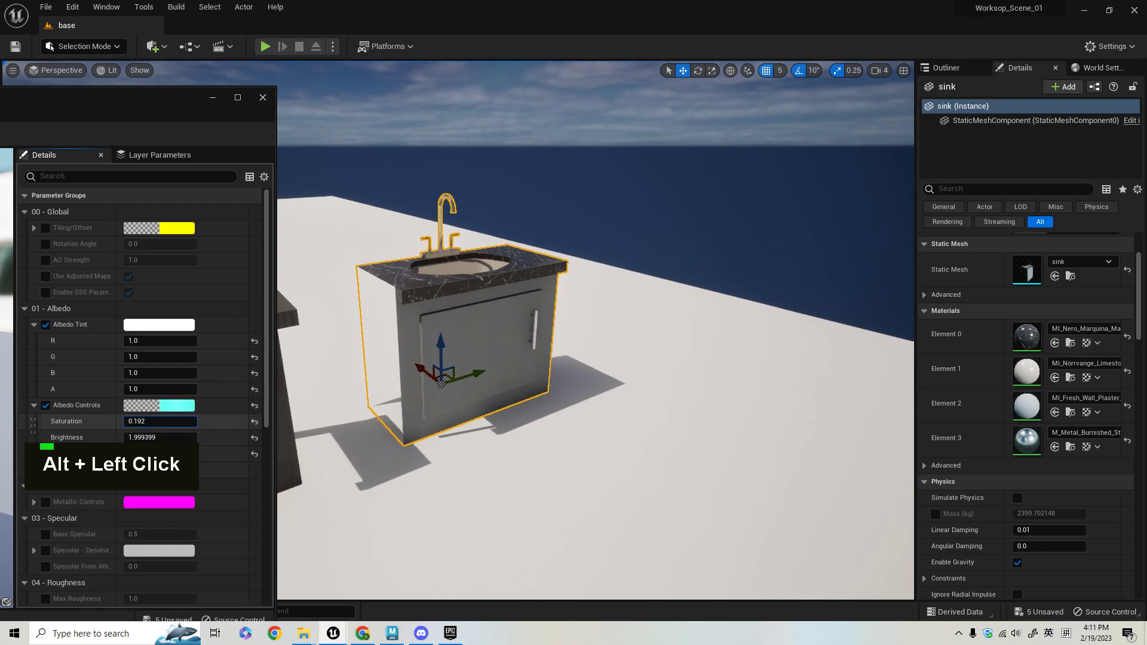
left_click_drag(144, 422, 142, 422)
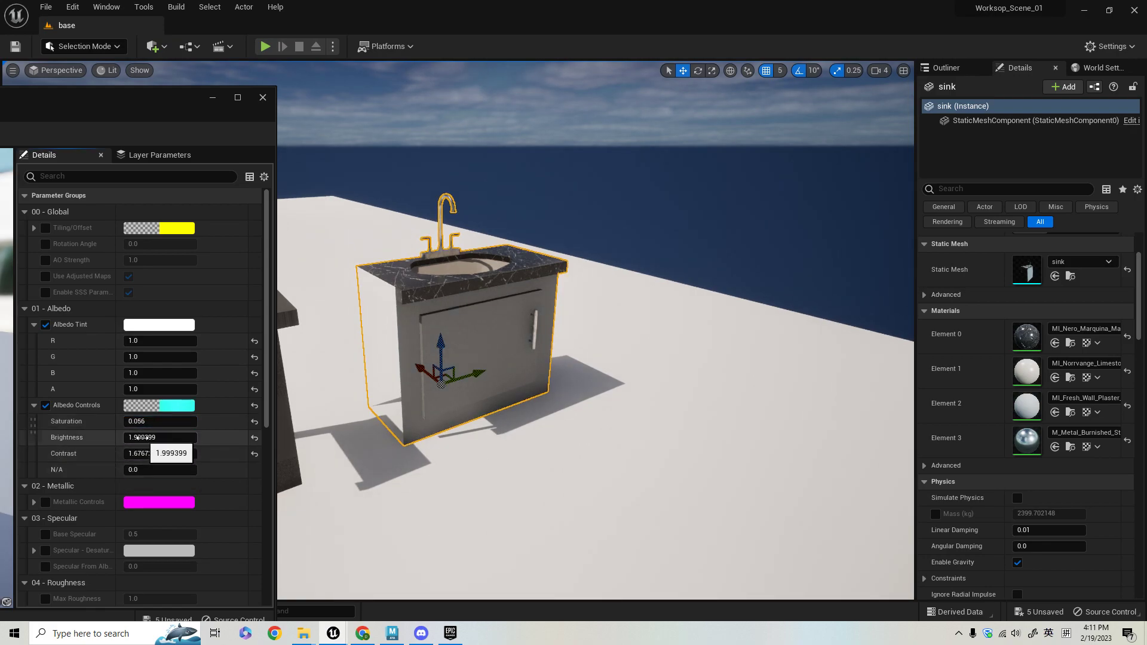
left_click_drag(143, 437, 141, 437)
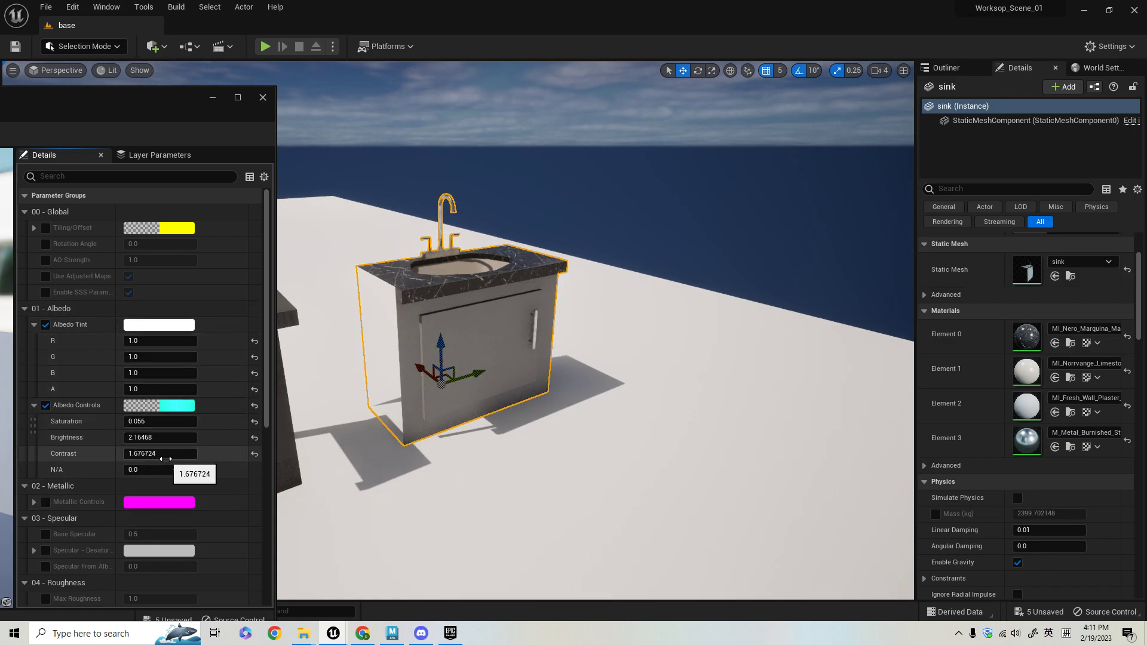
mouse_move(160, 454)
left_mouse_down()
mouse_move(201, 425)
mouse_move(170, 438)
left_mouse_up()
Open the basin's Norrvange Limestone material instance, enable its Albedo Tint and Albedo Controls overrides and raise the brightness to about 1.69
right_click_drag(495, 185, 537, 185, "alt")
left_click_drag(492, 177, 496, 221, "alt")
right_click_drag(492, 178, 518, 183, "alt")
middle_click_drag(517, 182, 621, 299, "alt")
left_click_drag(621, 299, 620, 309, "alt")
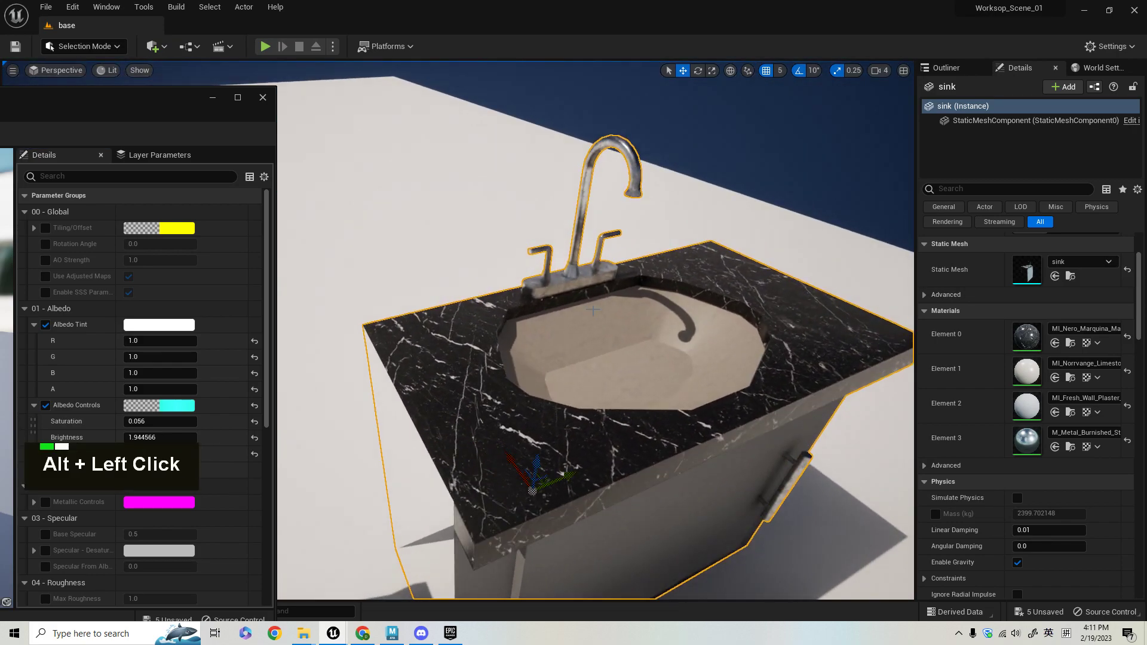
double_click(1017, 367)
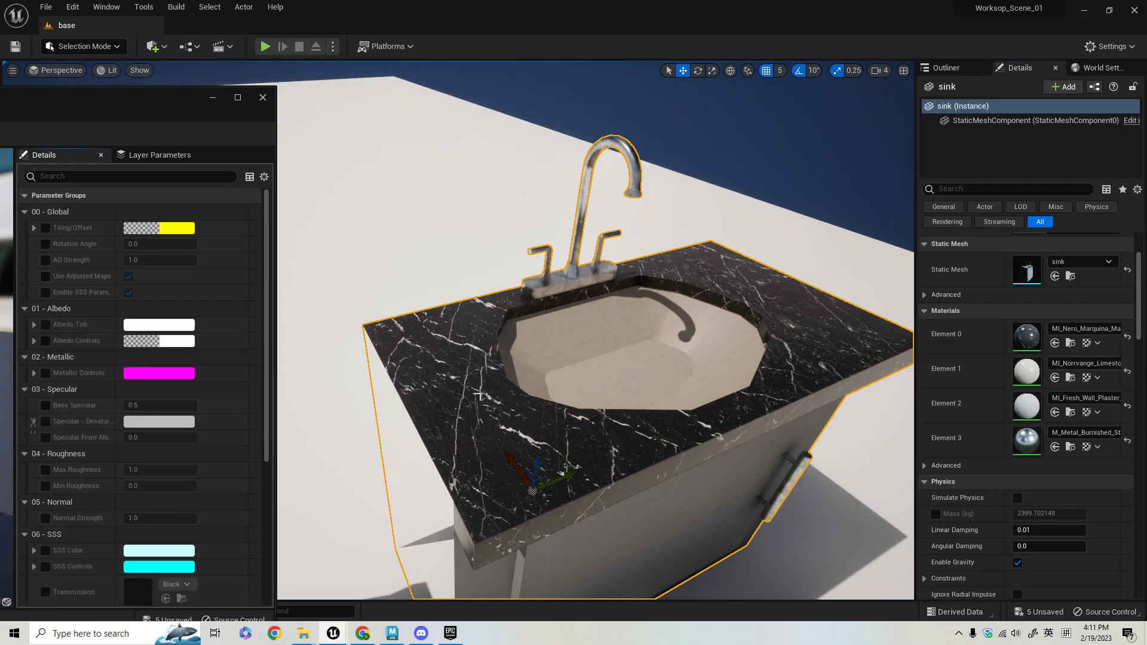
left_click(45, 324)
left_click(46, 340)
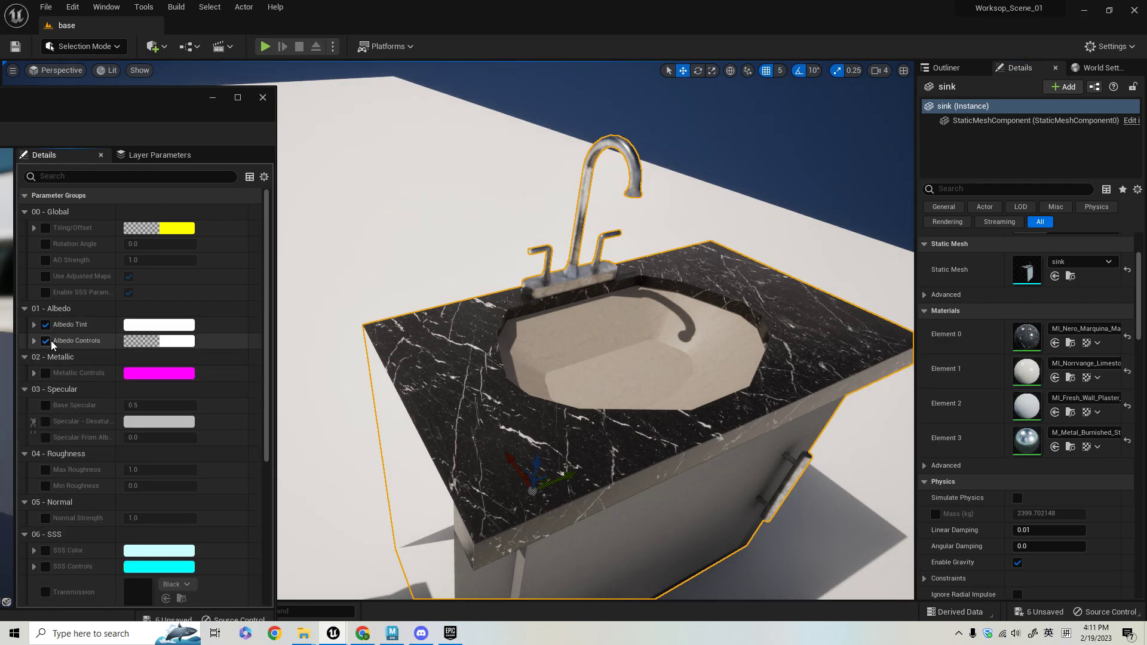
left_click(34, 340)
left_click(34, 325)
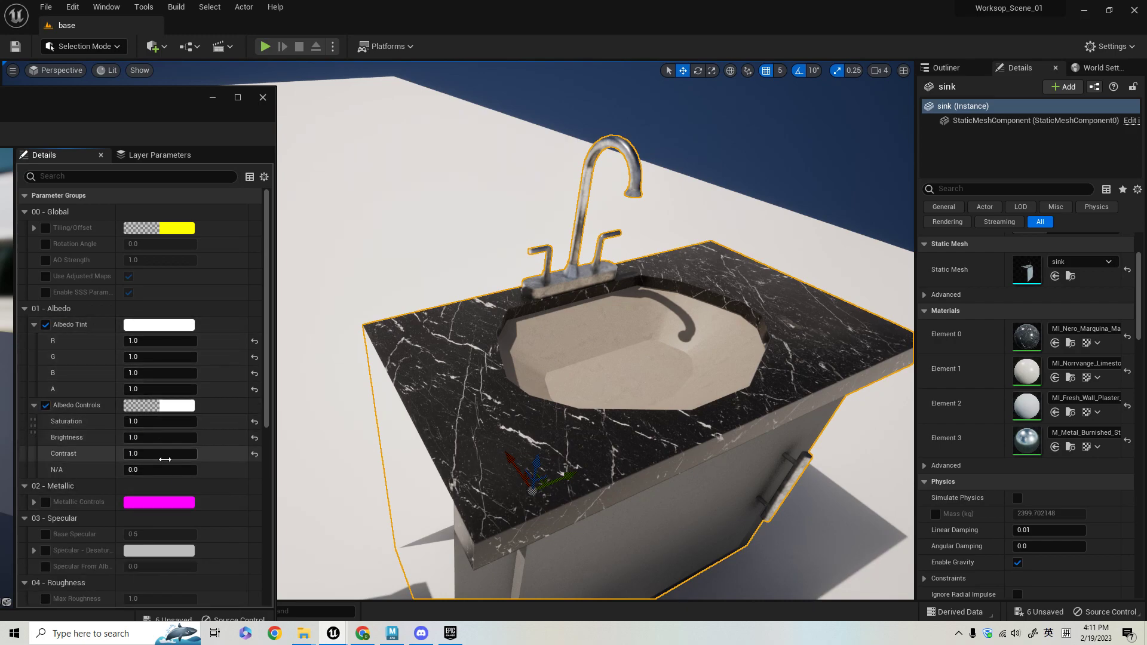
left_click_drag(160, 437, 179, 437)
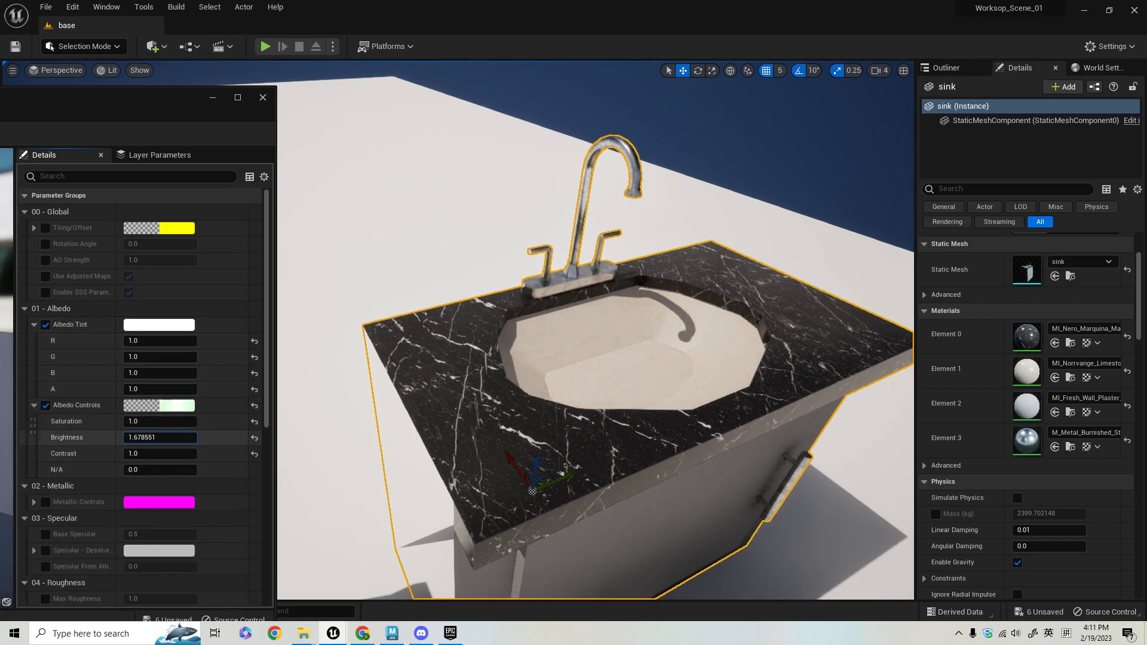
Examine the brightened basin, marble countertop and faucet from several angles and distances
left_click_drag(573, 359, 612, 326, "alt")
right_click_drag(612, 325, 549, 340, "alt")
left_click_drag(549, 340, 573, 249, "alt")
right_click_drag(573, 249, 555, 298, "alt")
left_click_drag(555, 299, 621, 323, "alt")
right_click_drag(621, 322, 567, 335, "alt")
left_click_drag(639, 370, 621, 319, "alt")
right_click_drag(621, 320, 603, 332, "alt")
left_click_drag(603, 332, 628, 368, "alt")
right_click_drag(627, 367, 686, 422, "alt")
left_click_drag(686, 422, 740, 444, "alt")
Move the sink beside the marble-topped cabinet so the two form one continuous counter
middle_click_drag(740, 445, 817, 463, "alt")
left_click_drag(817, 462, 800, 433, "alt")
left_click_drag(719, 476, 478, 418)
key("f")
middle_click_drag(478, 418, 514, 412, "alt")
right_click_drag(513, 412, 537, 430, "alt")
right_click_drag(741, 466, 617, 426, "alt")
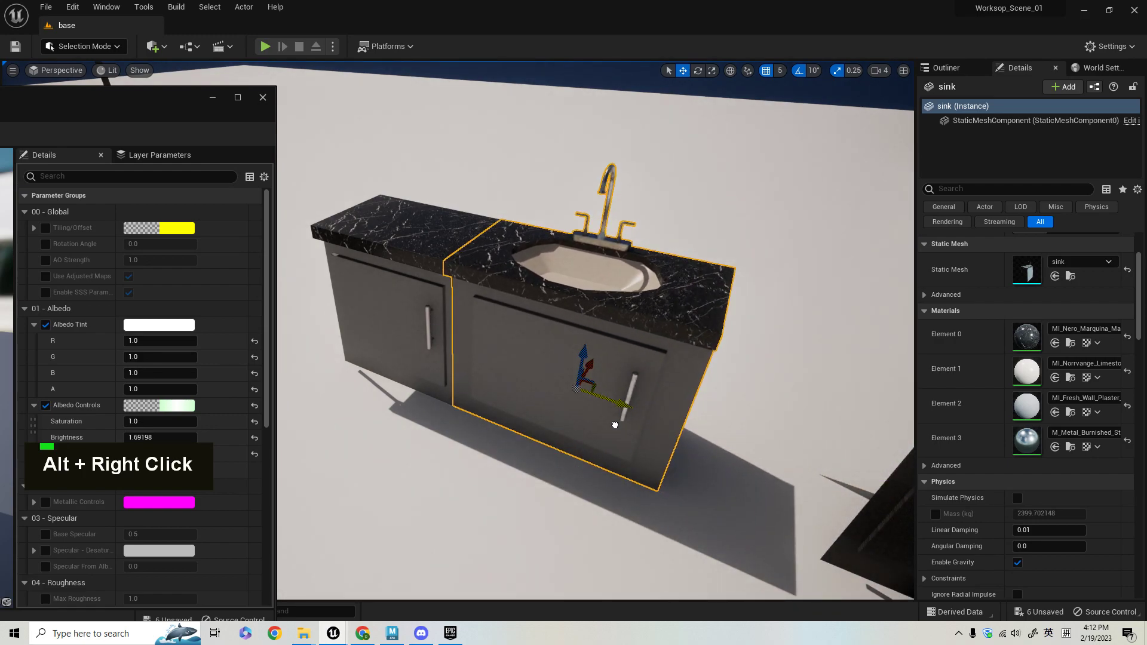
key("f")
Select the floor plane to clear the sink's outline and check how the two adjoining cabinets line up
left_click(655, 482)
left_click_drag(655, 481, 711, 448, "alt")
middle_click_drag(711, 448, 771, 454, "alt")
middle_click_drag(485, 478, 568, 455, "alt")
left_click_drag(568, 455, 603, 430, "alt")
left_click(522, 412)
left_click(593, 473)
left_click_drag(593, 473, 572, 465, "alt")
mouse_move(538, 415)
right_mouse_down("alt")
mouse_move(544, 401)
mouse_move(539, 412)
right_mouse_up("alt")
left_click_drag(539, 412, 549, 425, "alt")
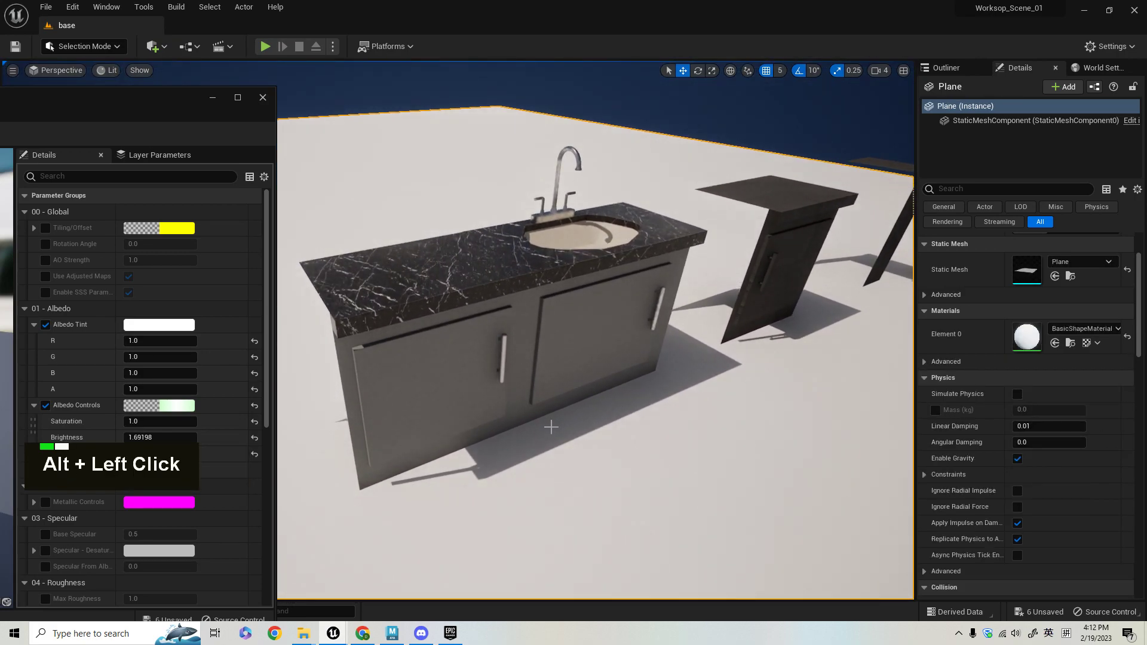
Examine the counter, door fronts and handles up close and from low angles to judge the finished materials
key("ctrl")
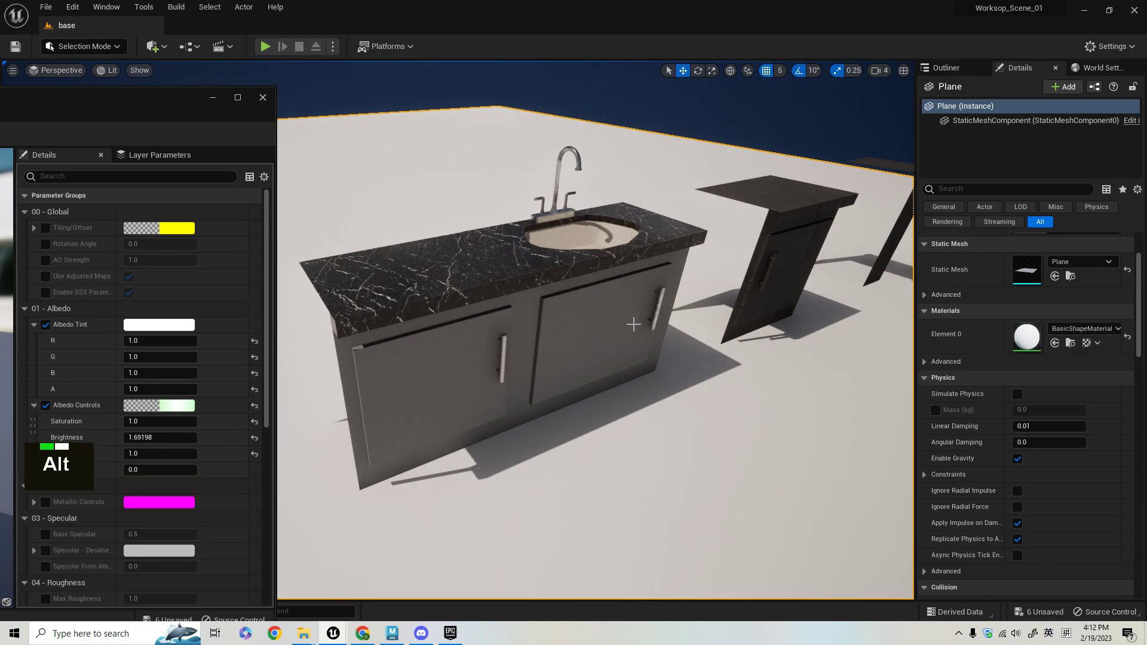
middle_click_drag(632, 323, 746, 335, "alt")
right_click_drag(771, 281, 821, 283, "alt")
middle_click_drag(743, 309, 633, 373, "alt")
left_click_drag(746, 310, 445, 268, "alt")
right_click_drag(748, 333, 821, 337, "alt")
middle_click_drag(743, 345, 675, 150, "alt")
right_click_drag(735, 349, 687, 353, "alt")
left_click_drag(687, 353, 747, 316, "alt")
right_click_drag(503, 418, 541, 419, "alt")
left_click_drag(502, 418, 421, 464, "alt")
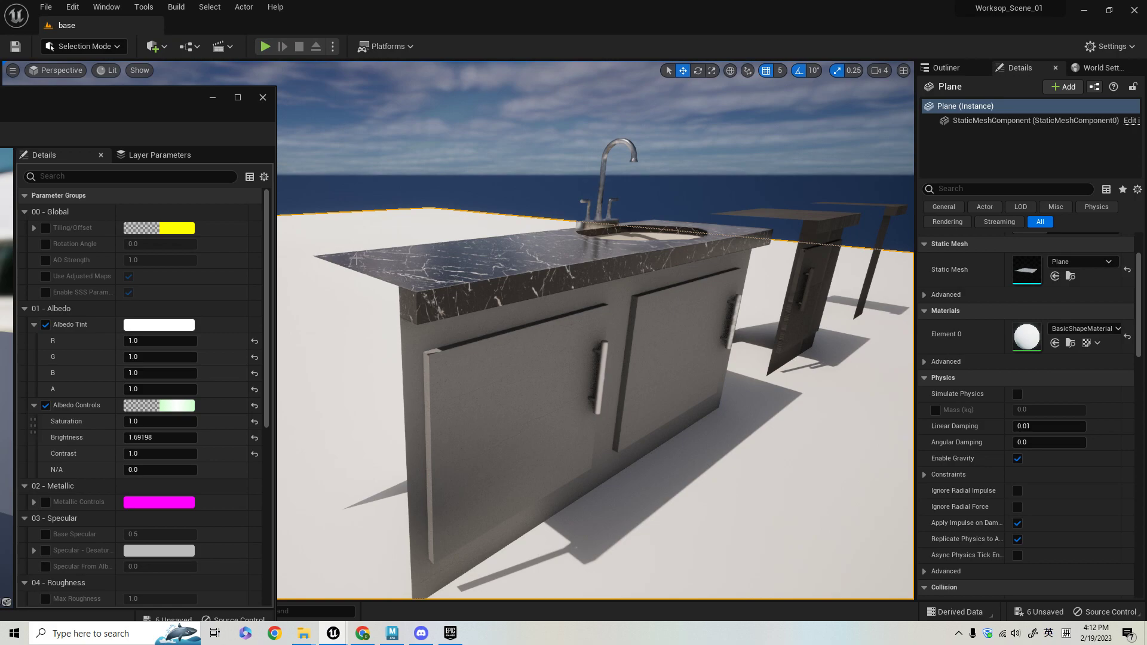
View the combined sink and cabinet from above once more and save the level
left_click_drag(590, 415, 675, 331, "alt")
right_click_drag(675, 331, 681, 388, "alt")
left_click_drag(680, 388, 657, 357, "alt")
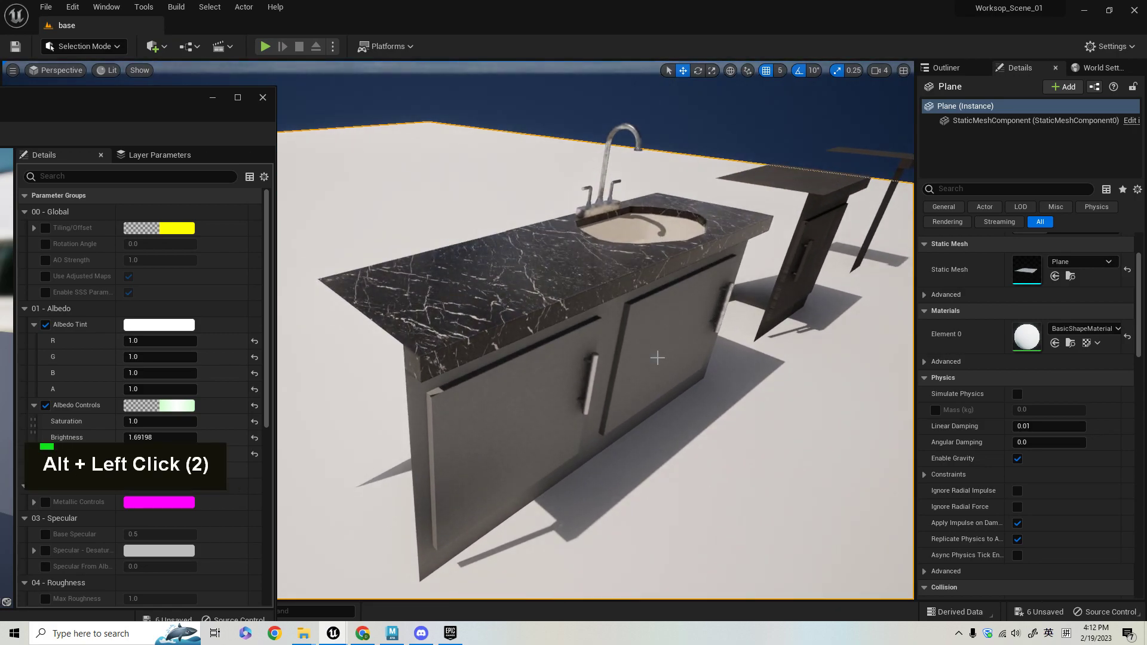
key("ctrl+s")
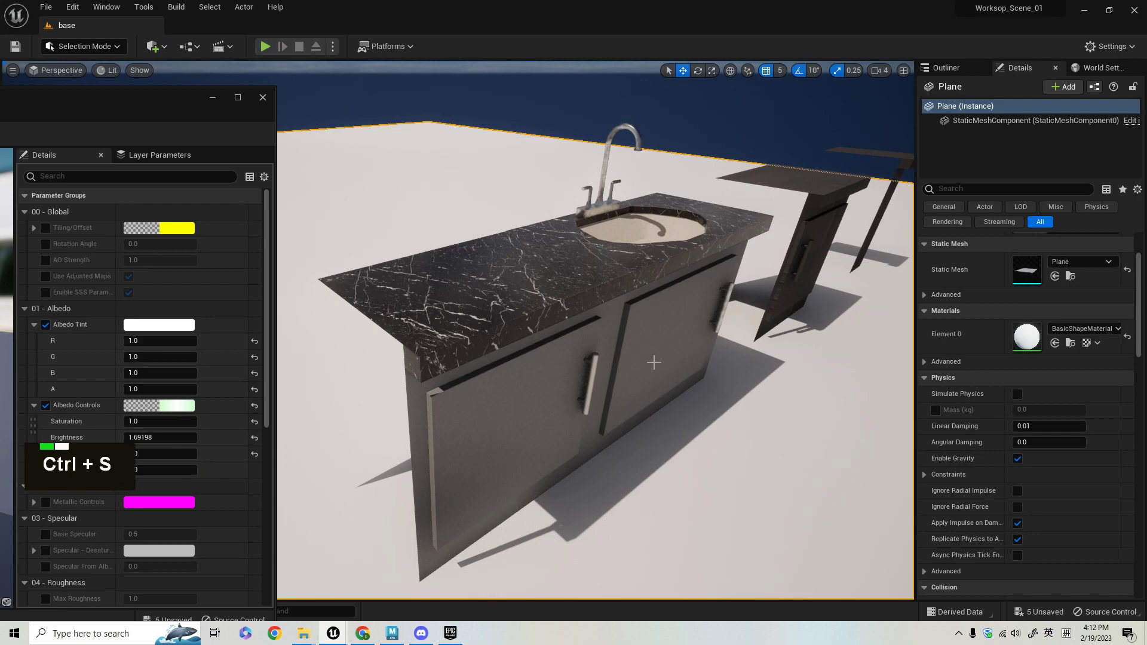